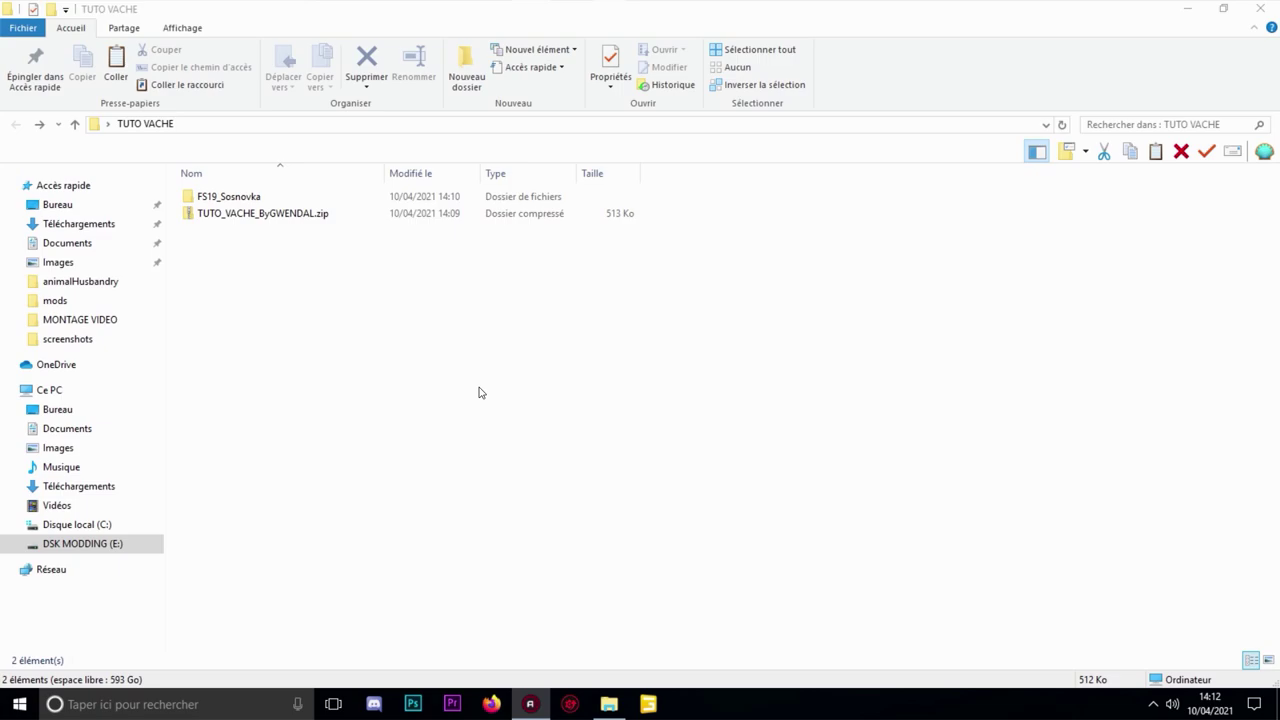
- Extract the TUTO_VACHE zip archive into its own folder and delete the archive
click(368, 218)
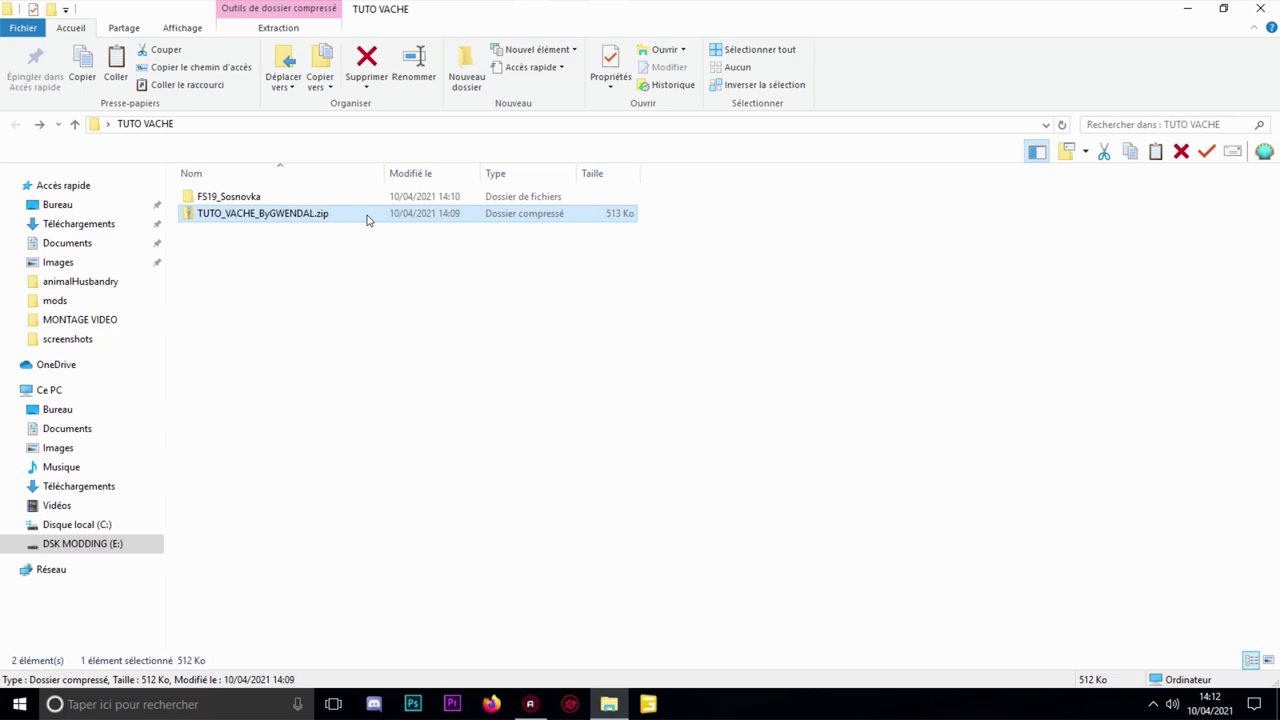
right_click(366, 220)
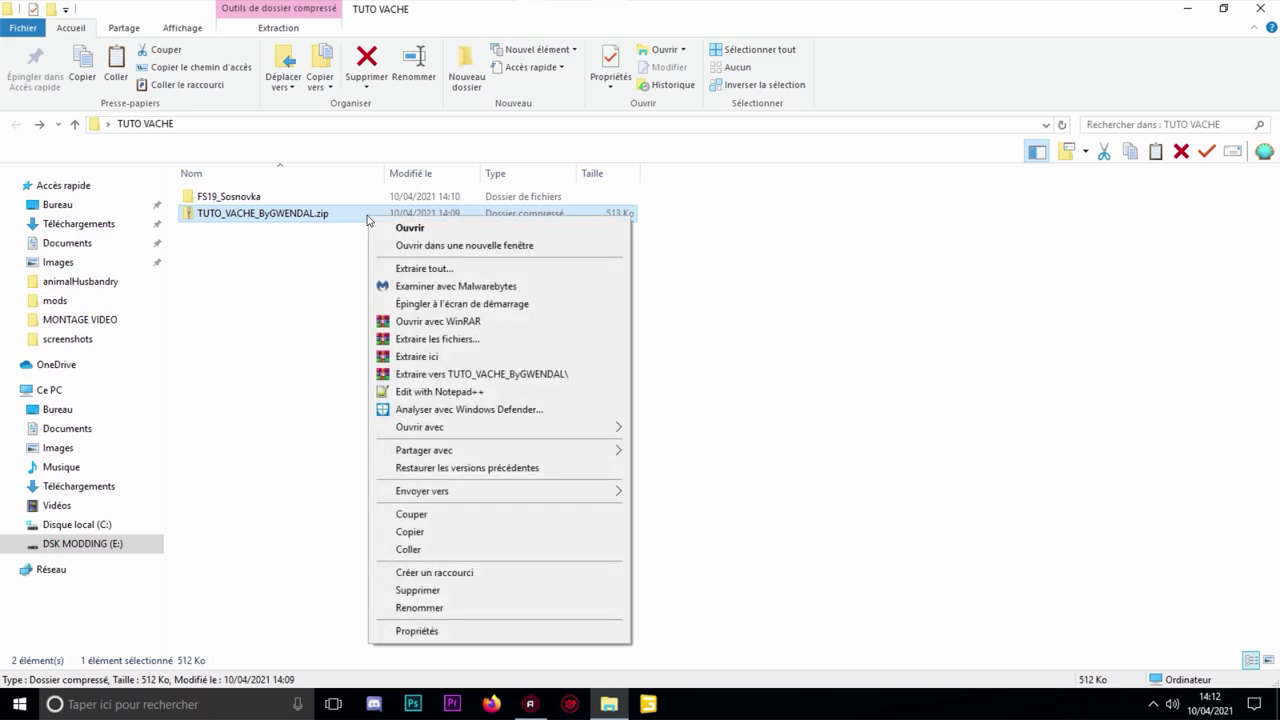
click(390, 266)
click(777, 506)
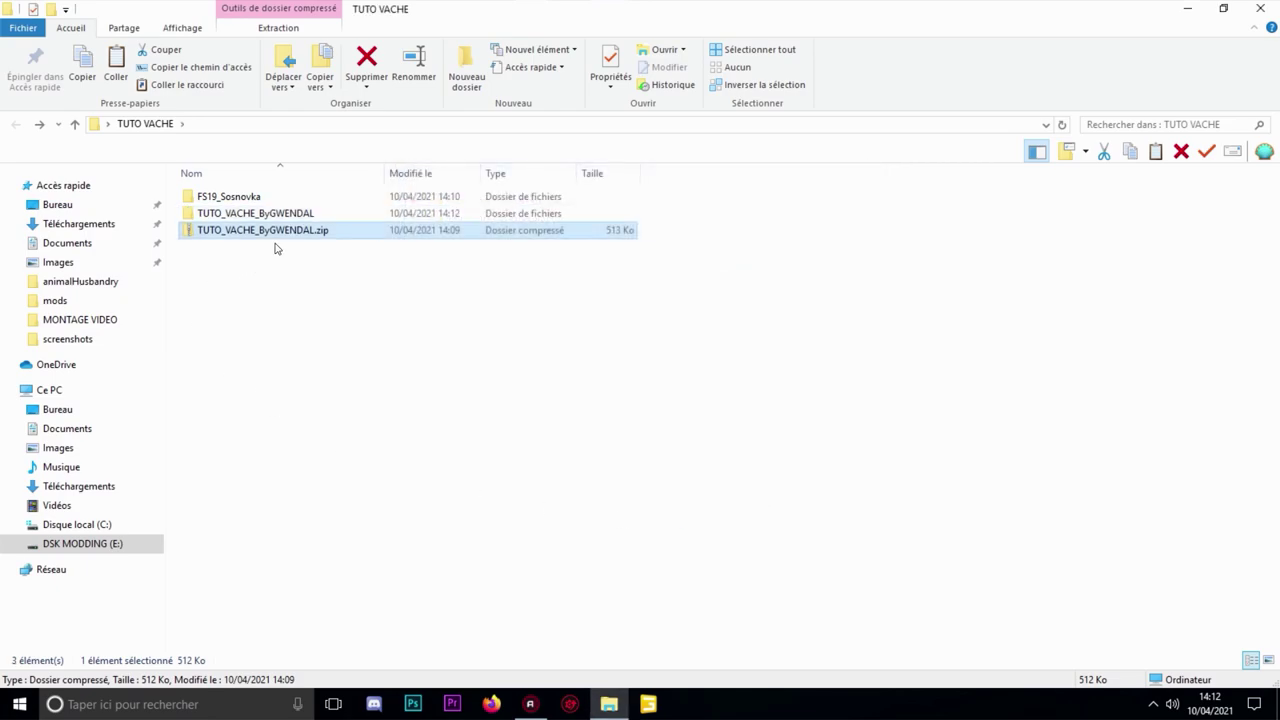
key(Delete)
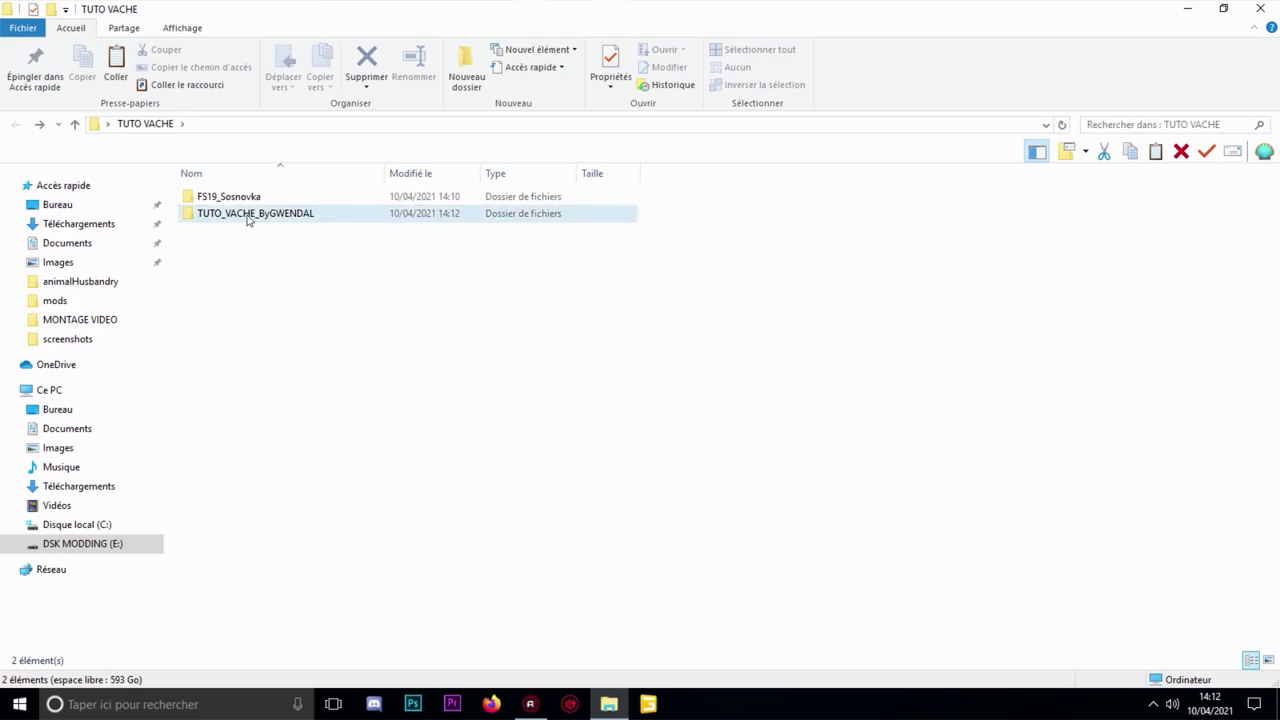
- Open CODE.xml from the extracted TUTO_VACHE folder in Notepad++, leaving it open while returning to the folder
double_click(250, 213)
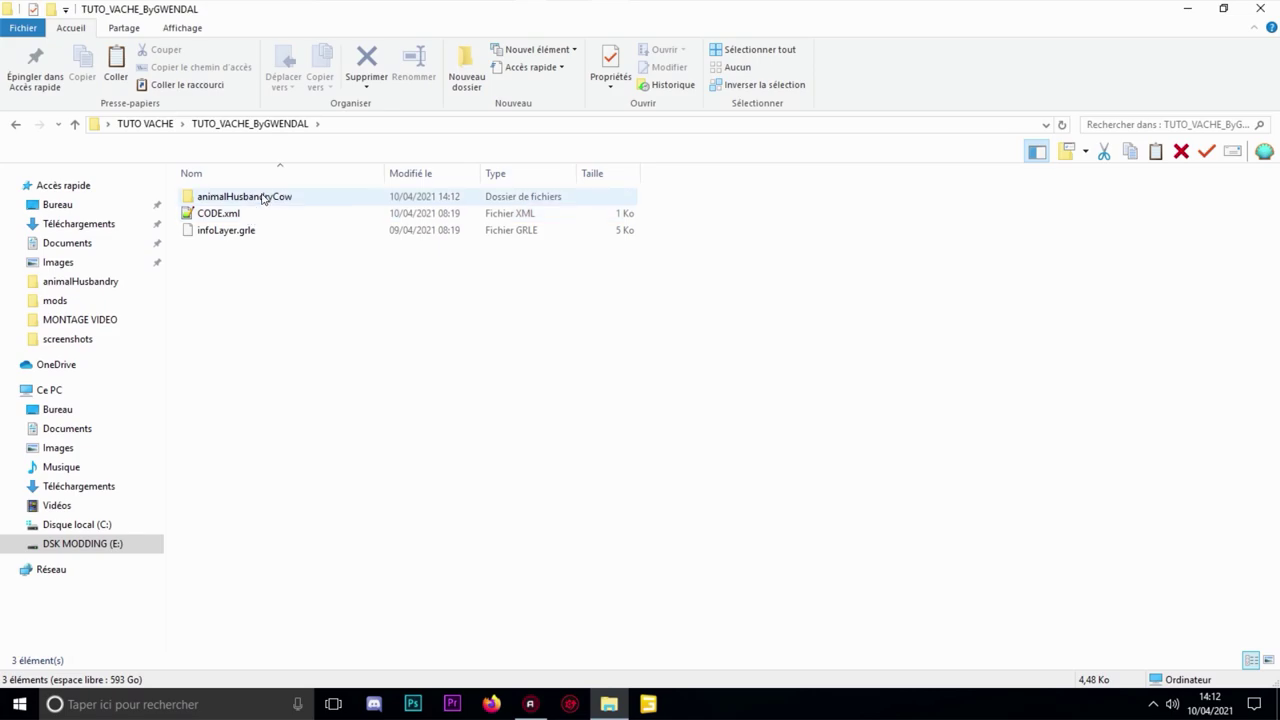
double_click(229, 215)
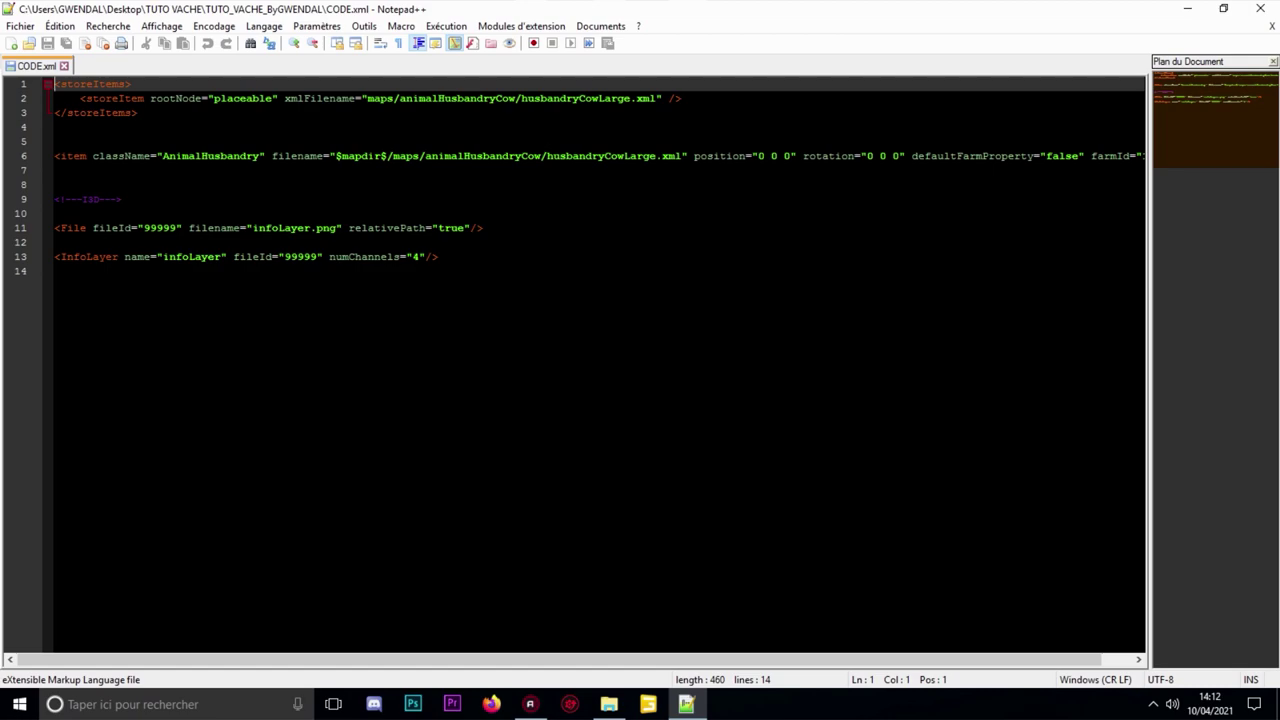
click(1187, 8)
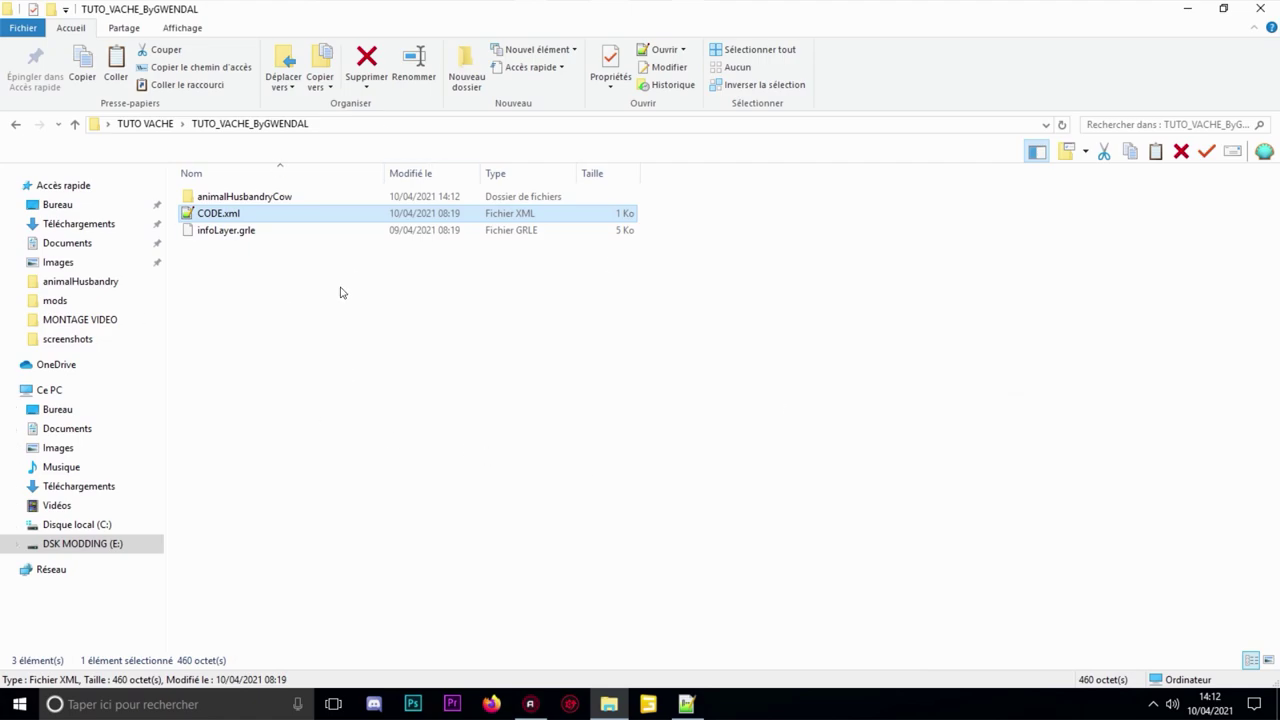
- Copy the animalHusbandryCow folder from the extracted files into the maps folder of FS19_Sosnovka
click(254, 199)
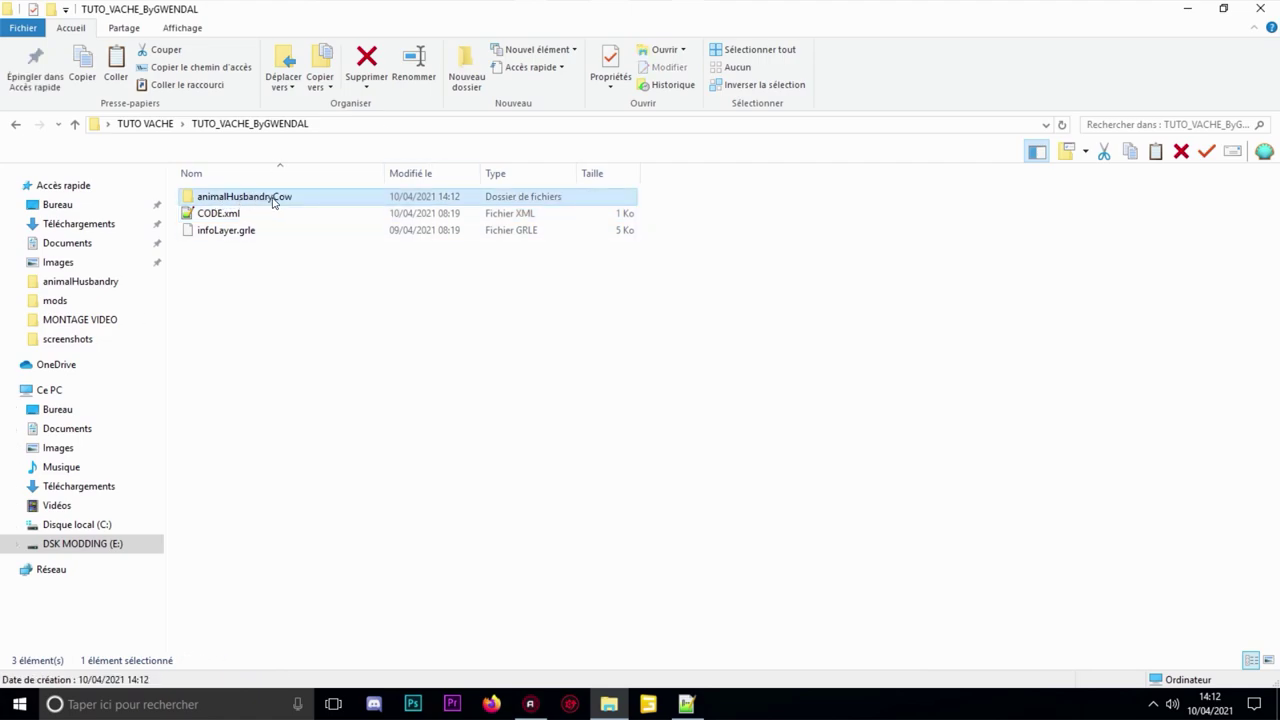
right_click(269, 199)
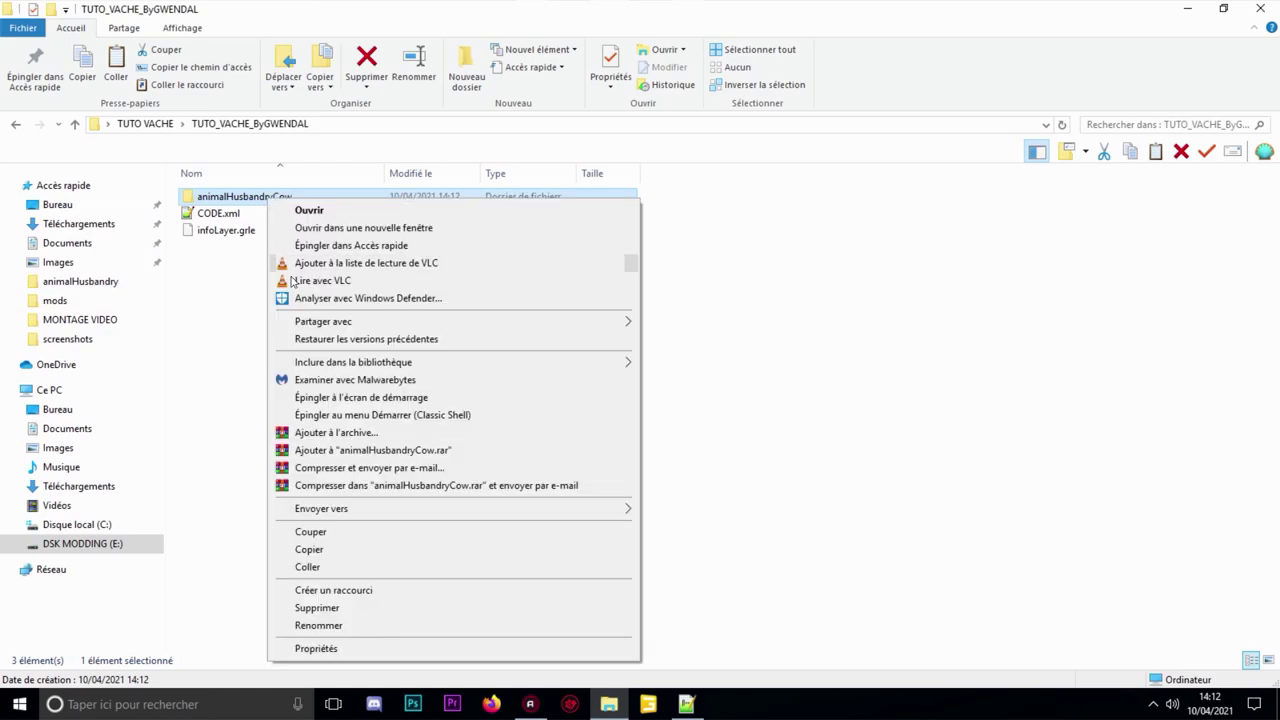
click(320, 551)
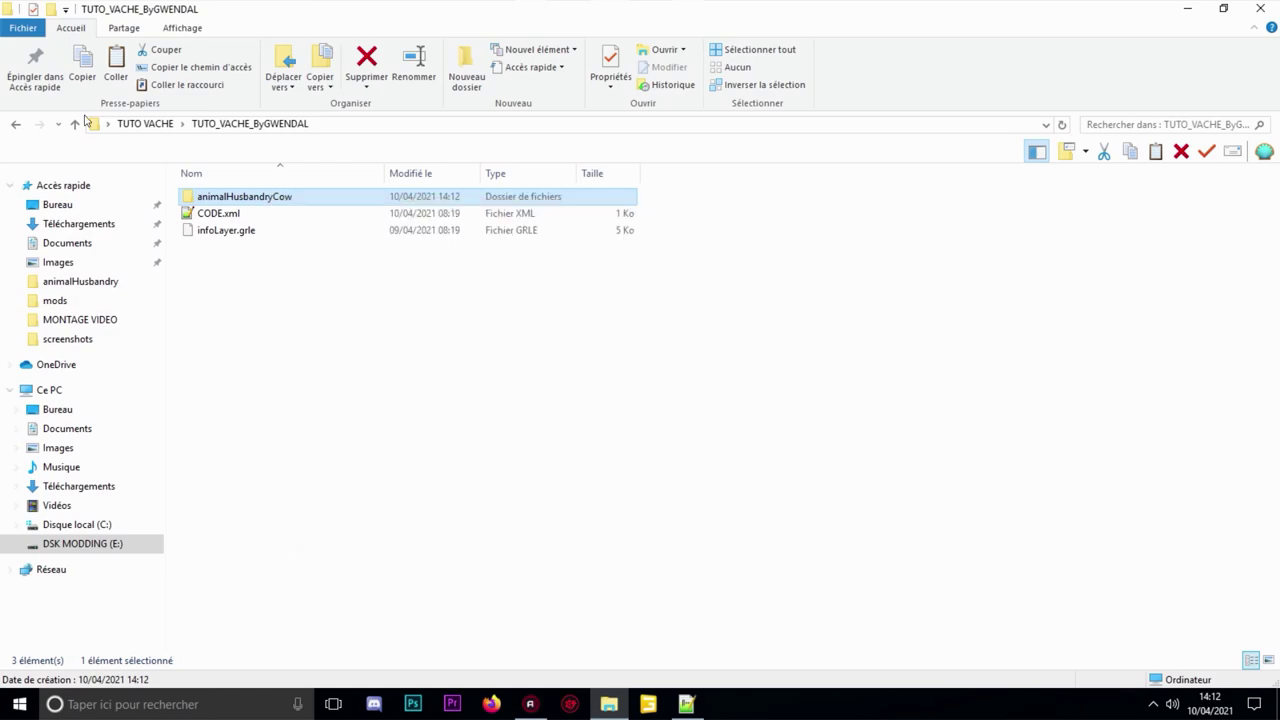
click(17, 127)
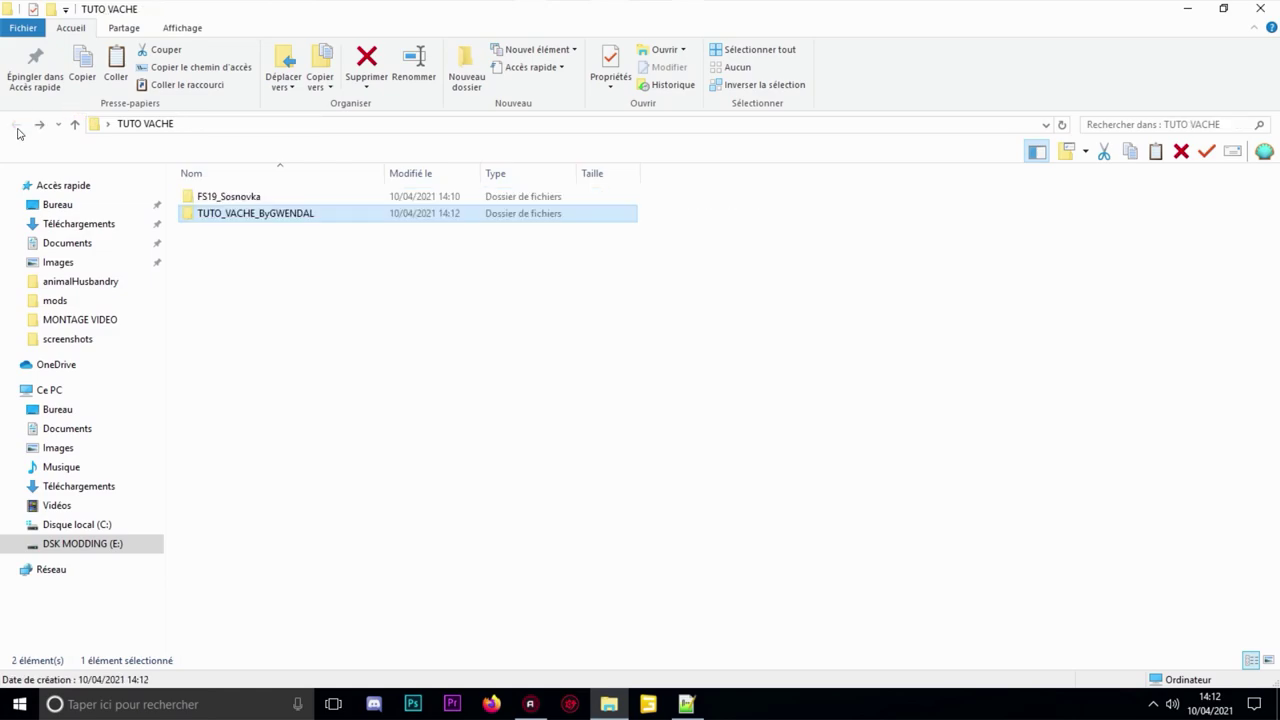
double_click(230, 197)
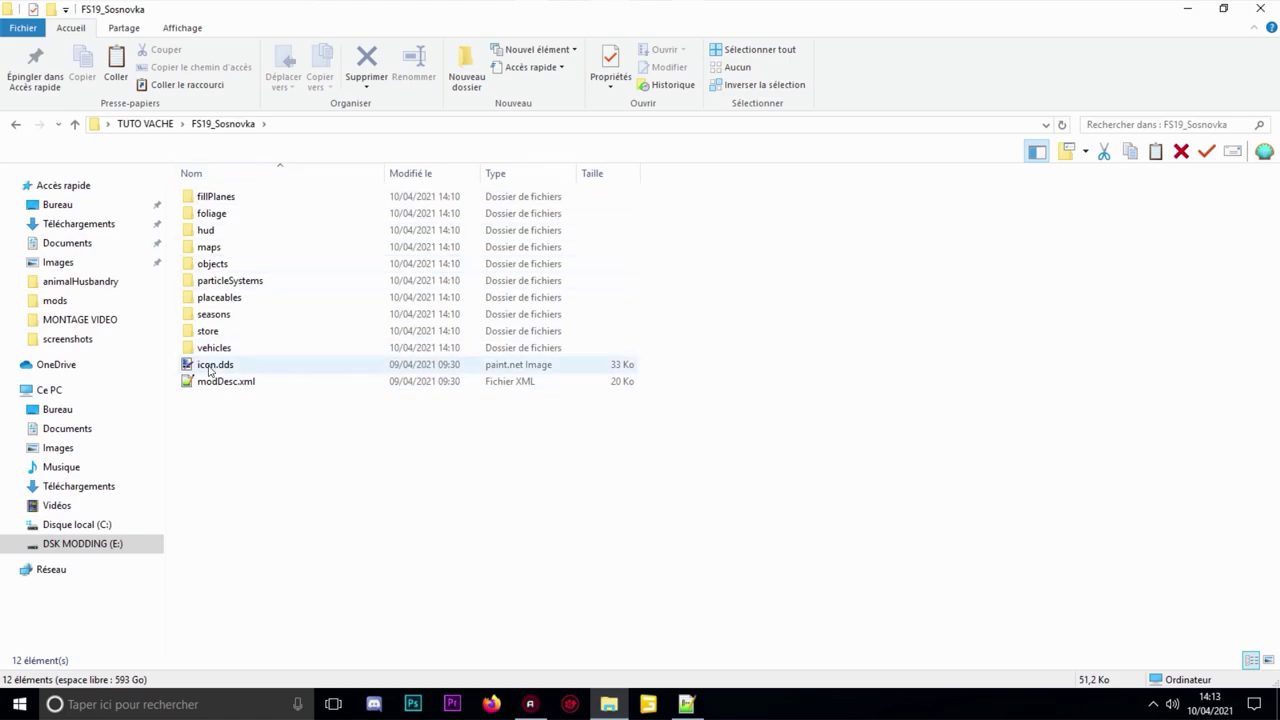
click(226, 247)
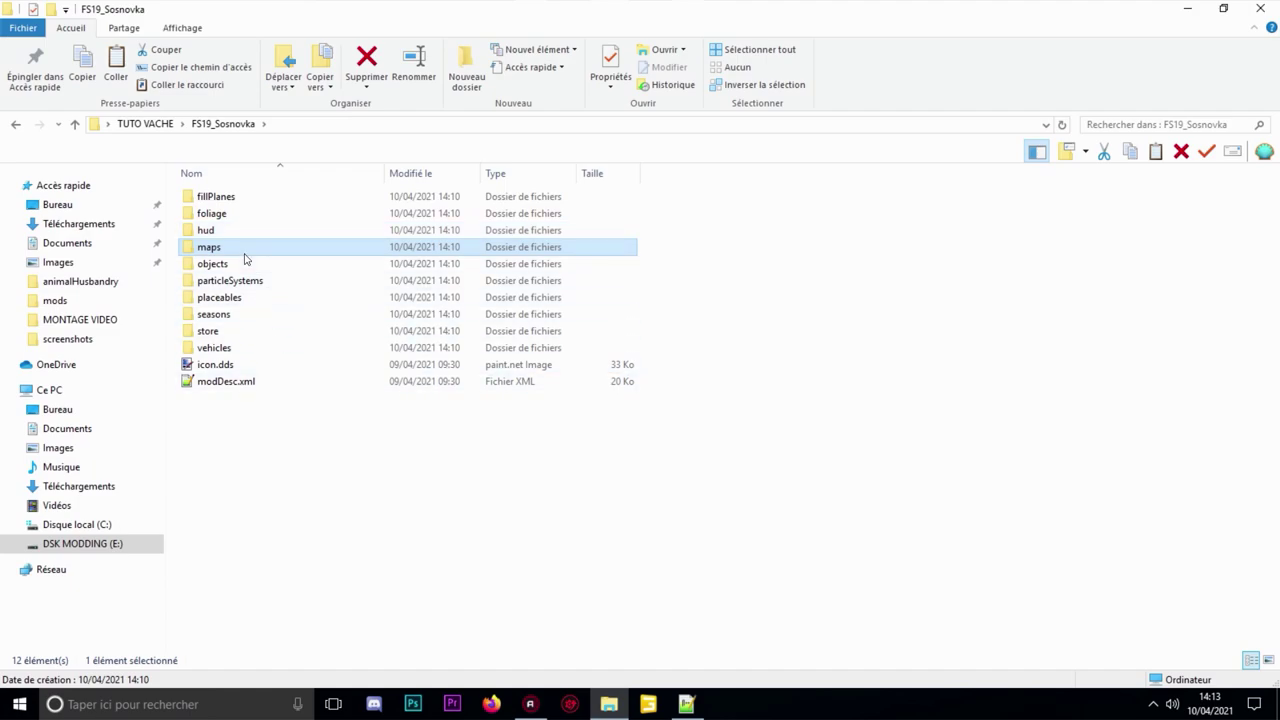
double_click(212, 251)
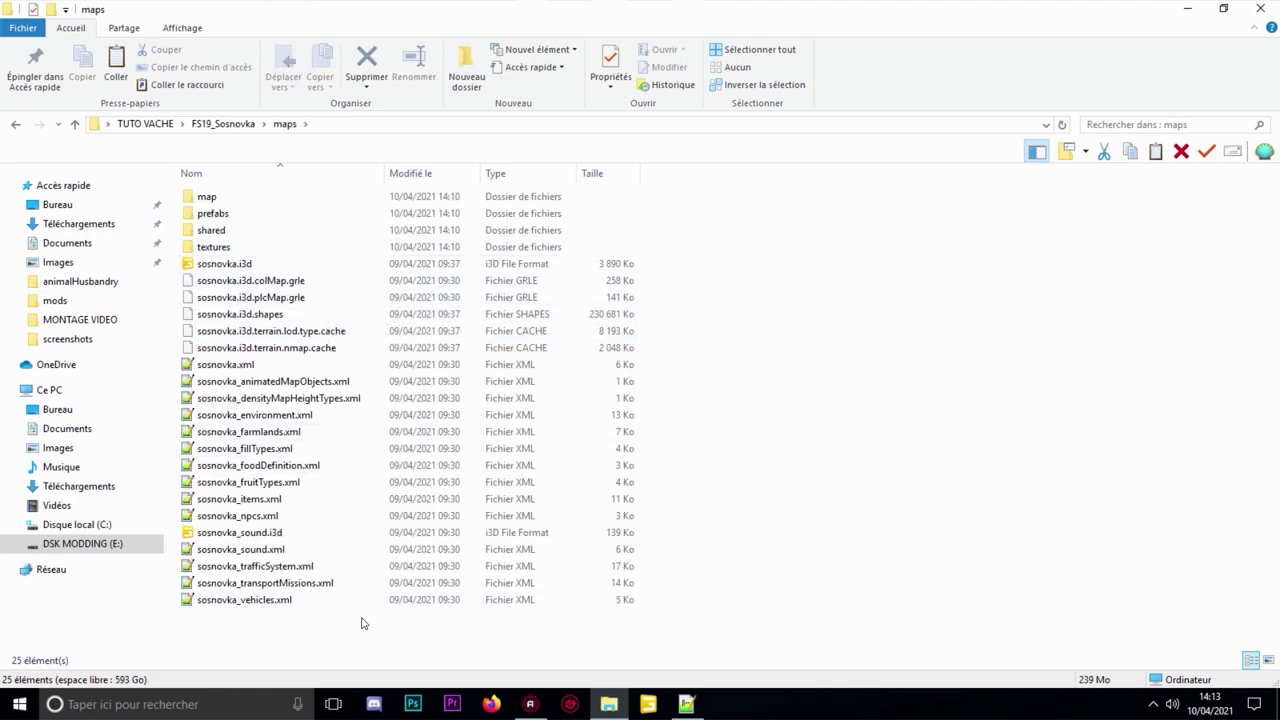
right_click(276, 636)
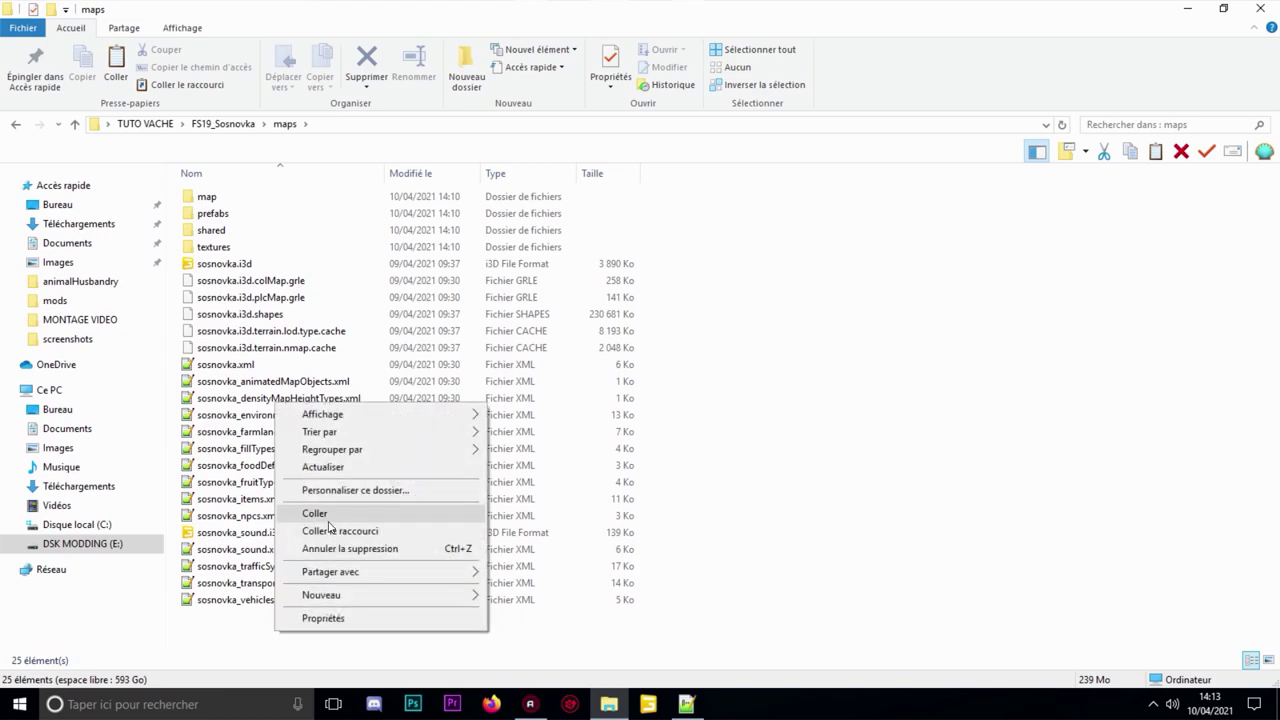
click(318, 513)
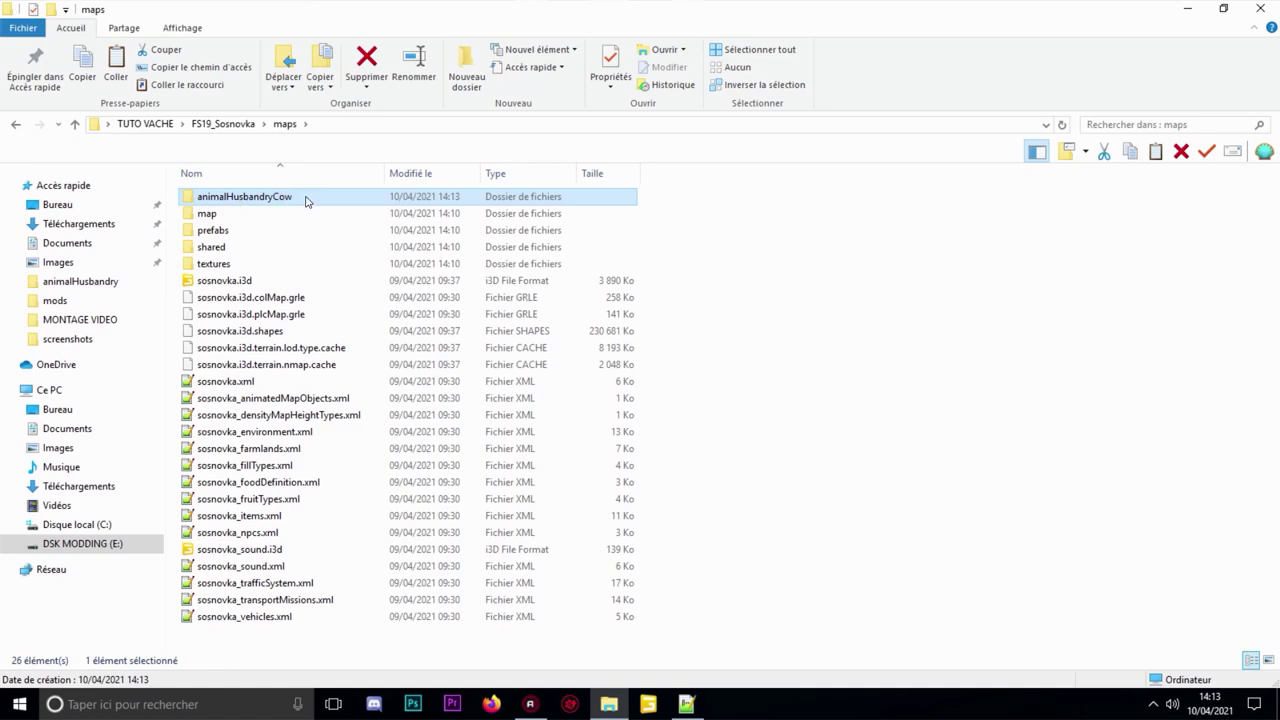
- Open sosnovka.i3d from the maps folder in Notepad++ for editing
click(238, 283)
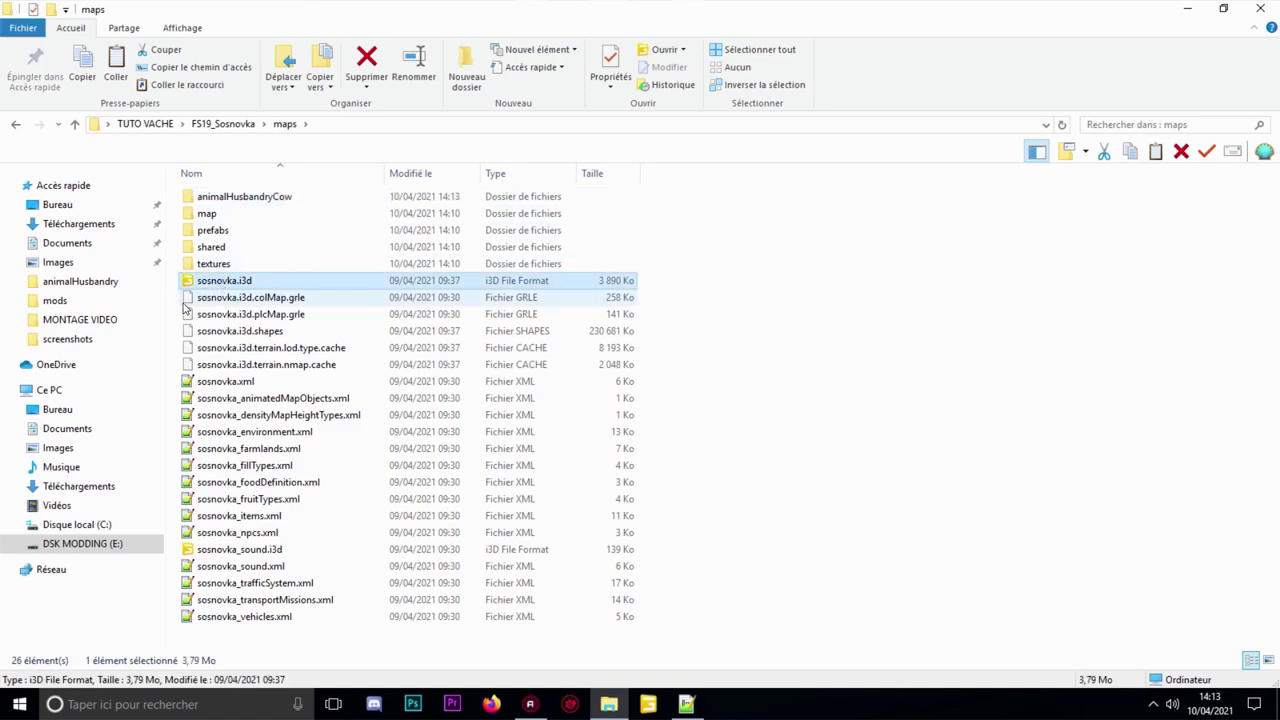
right_click(258, 285)
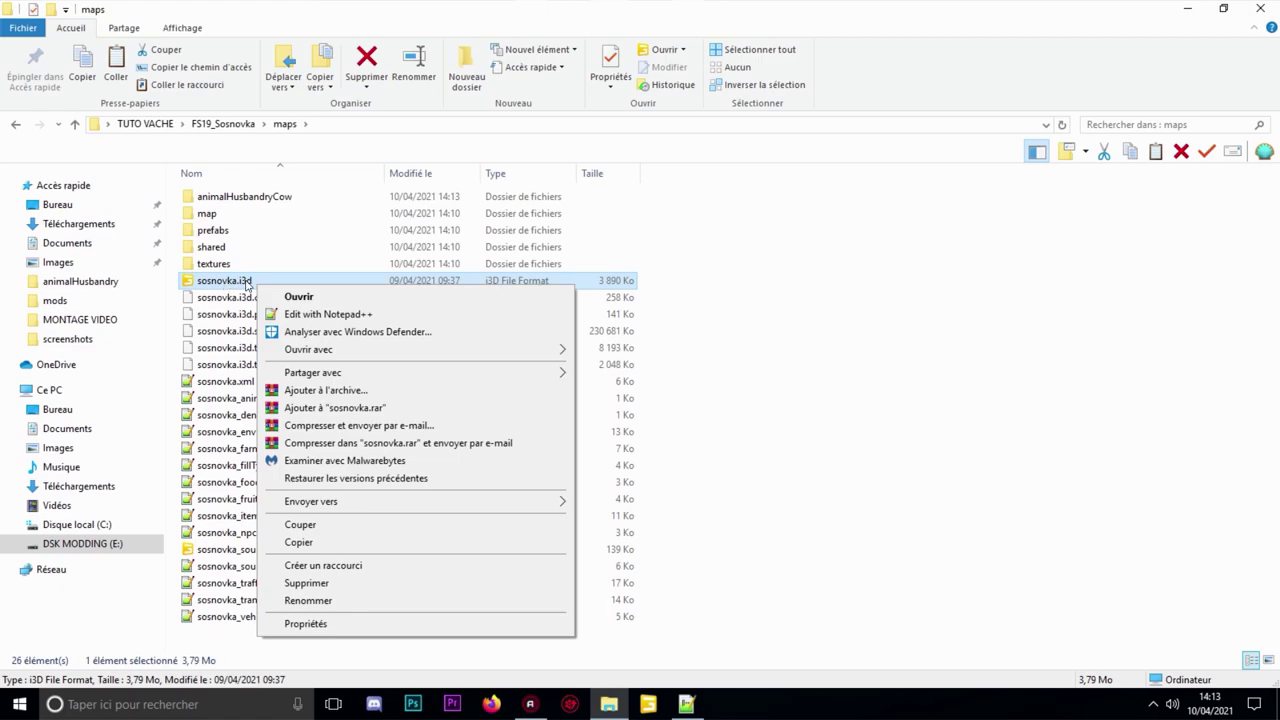
click(290, 316)
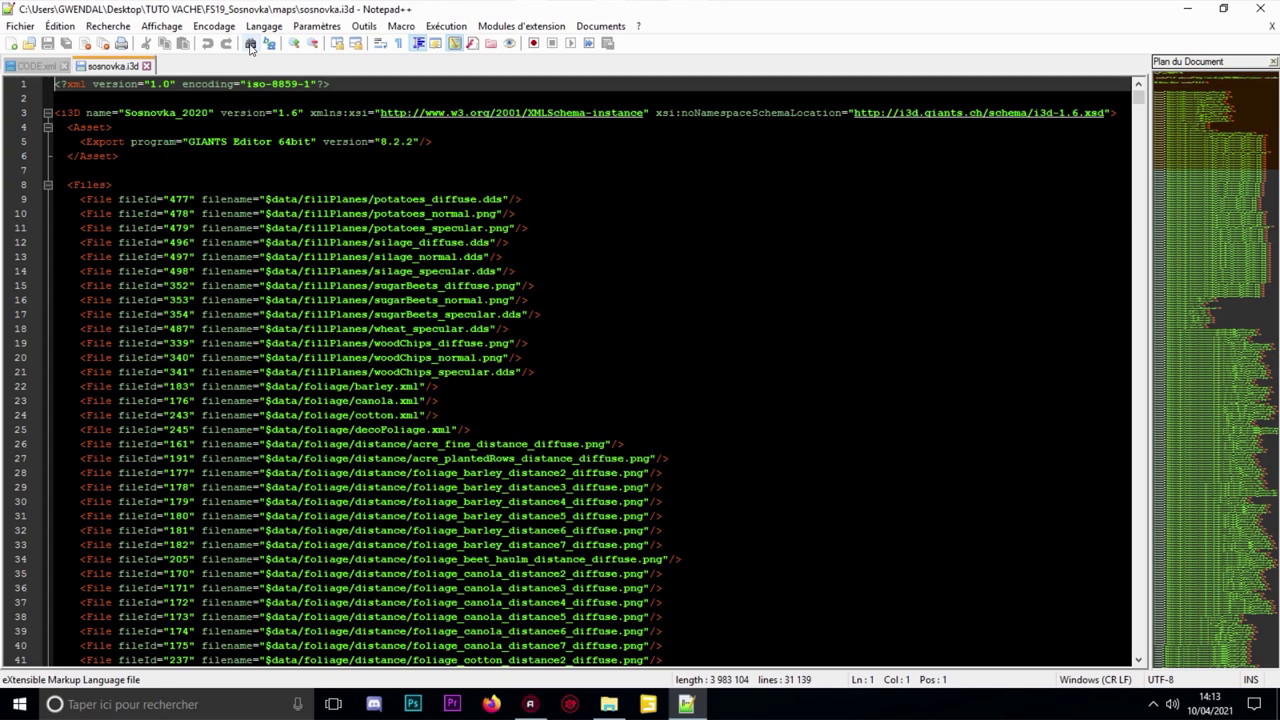
- Search sosnovka.i3d for "layer" to reach the InfoLayer definitions, and close the search
key(ctrl+f)
click(909, 82)
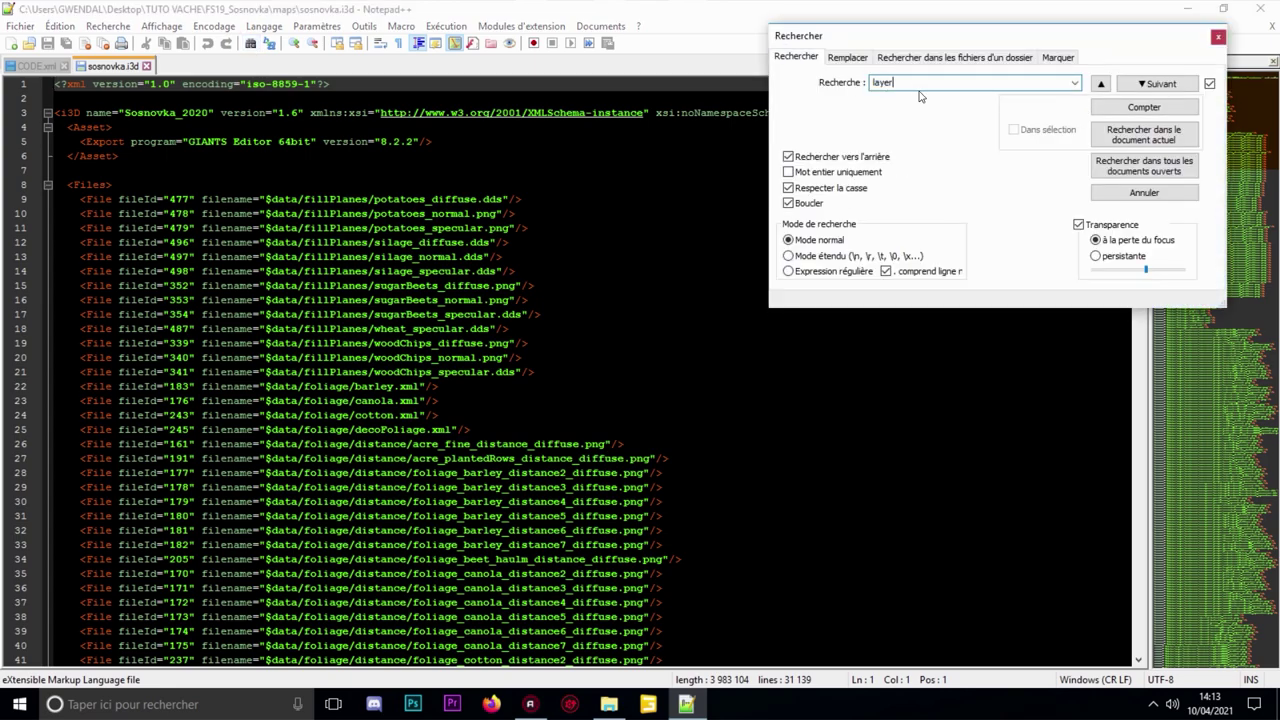
key(Return)
key(Return)
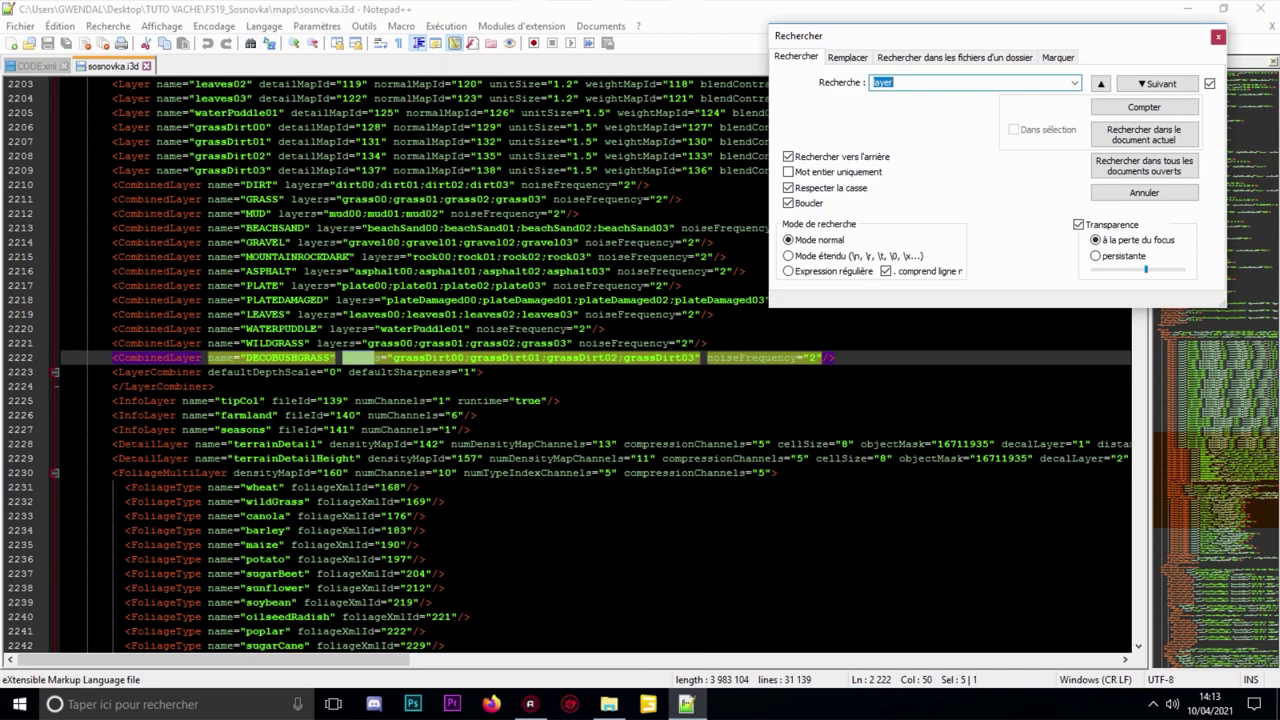
scroll(596, 365, down, 1)
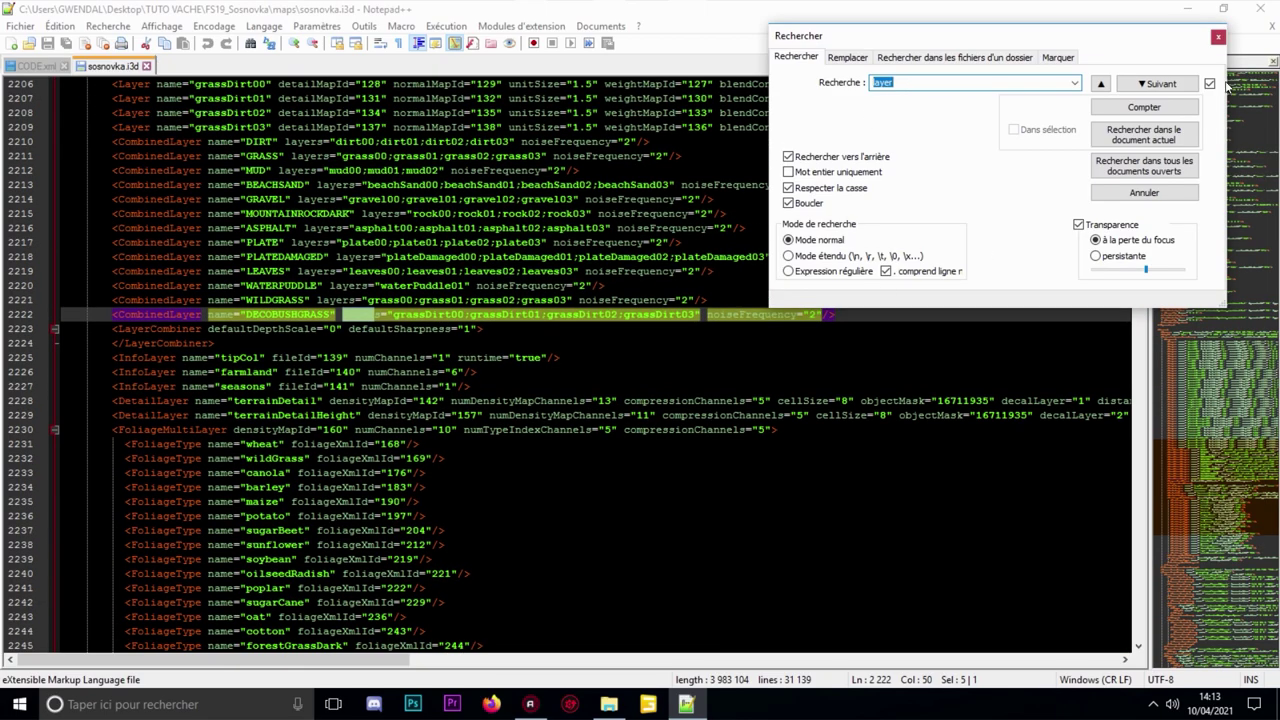
click(1218, 36)
ctrl+scroll(600, 366, up, 2)
scroll(600, 366, down, 3)
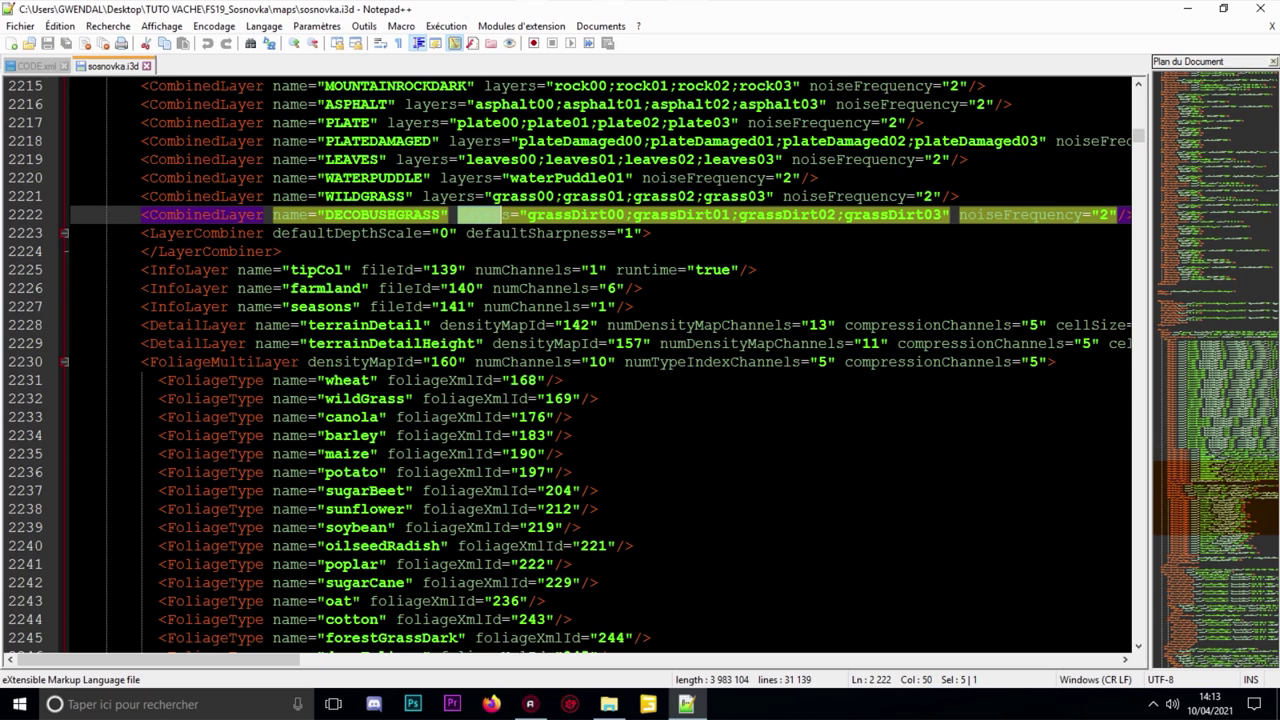
ctrl+scroll(600, 366, up, 1)
- Insert an empty line in sosnovka.i3d directly below the "seasons" InfoLayer entry
click(362, 304)
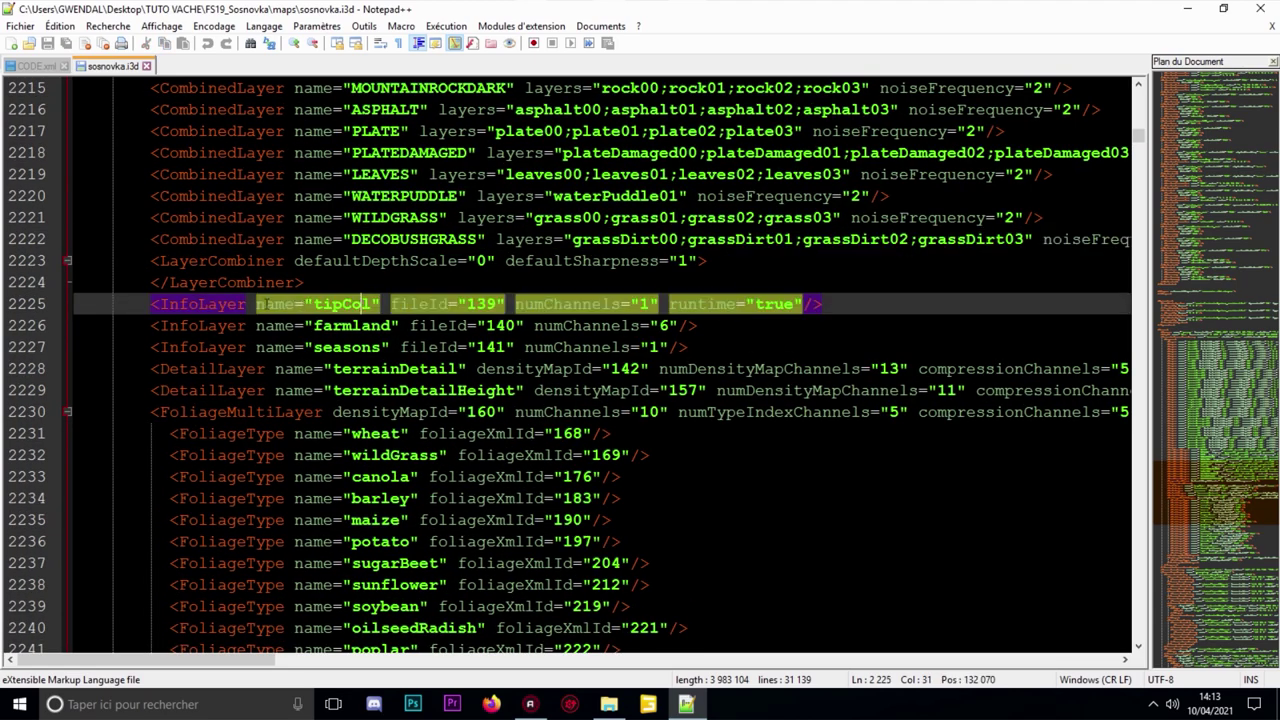
click(342, 325)
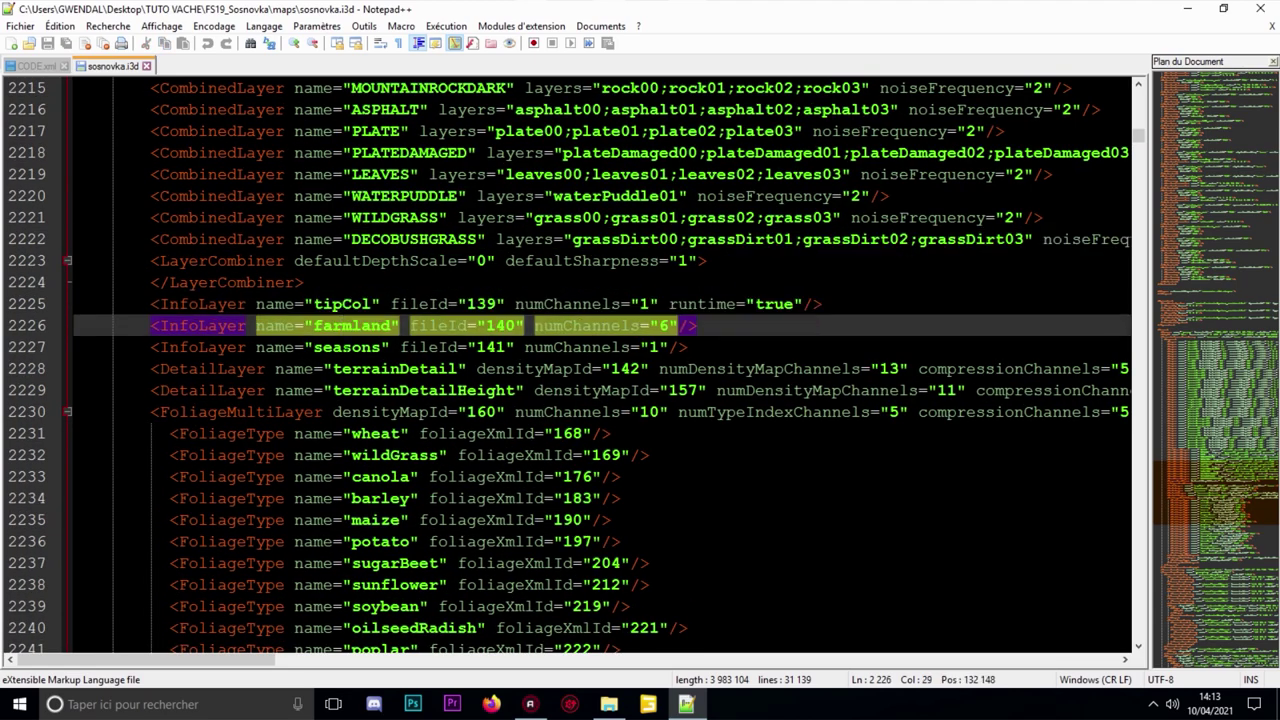
click(350, 304)
click(350, 327)
key(Down)
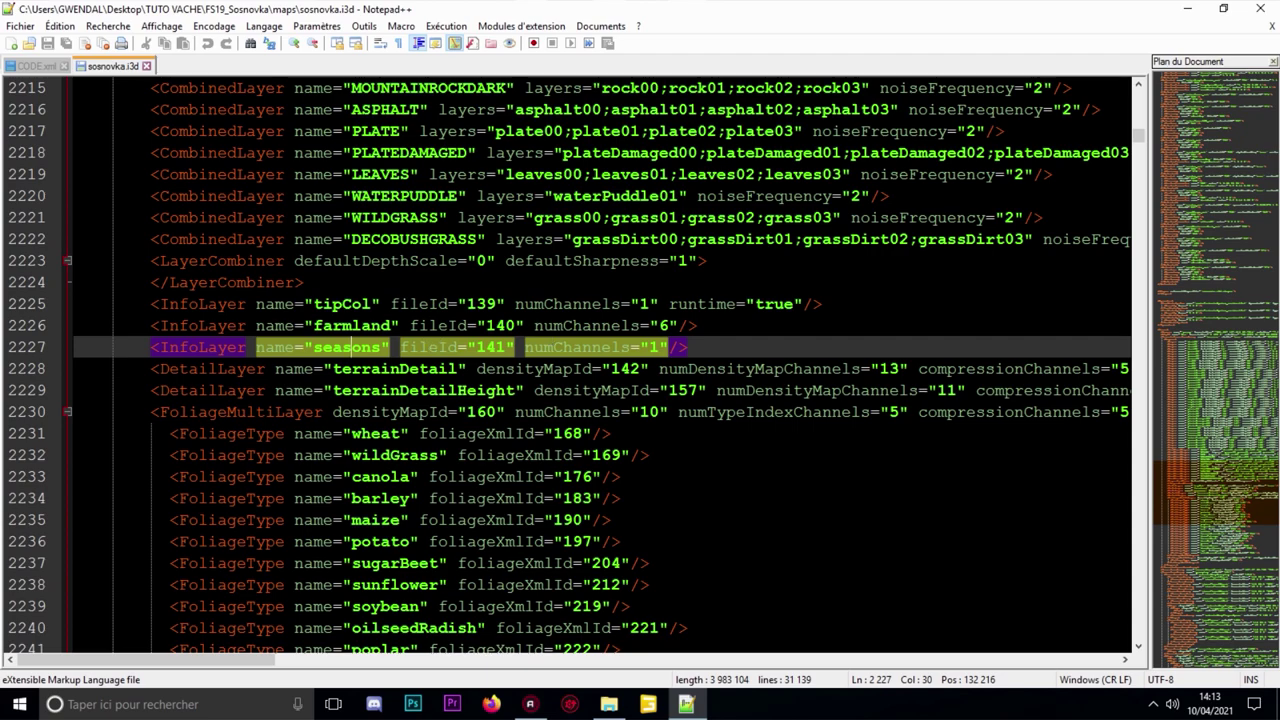
click(207, 304)
key(Down)
key(Down)
key(End)
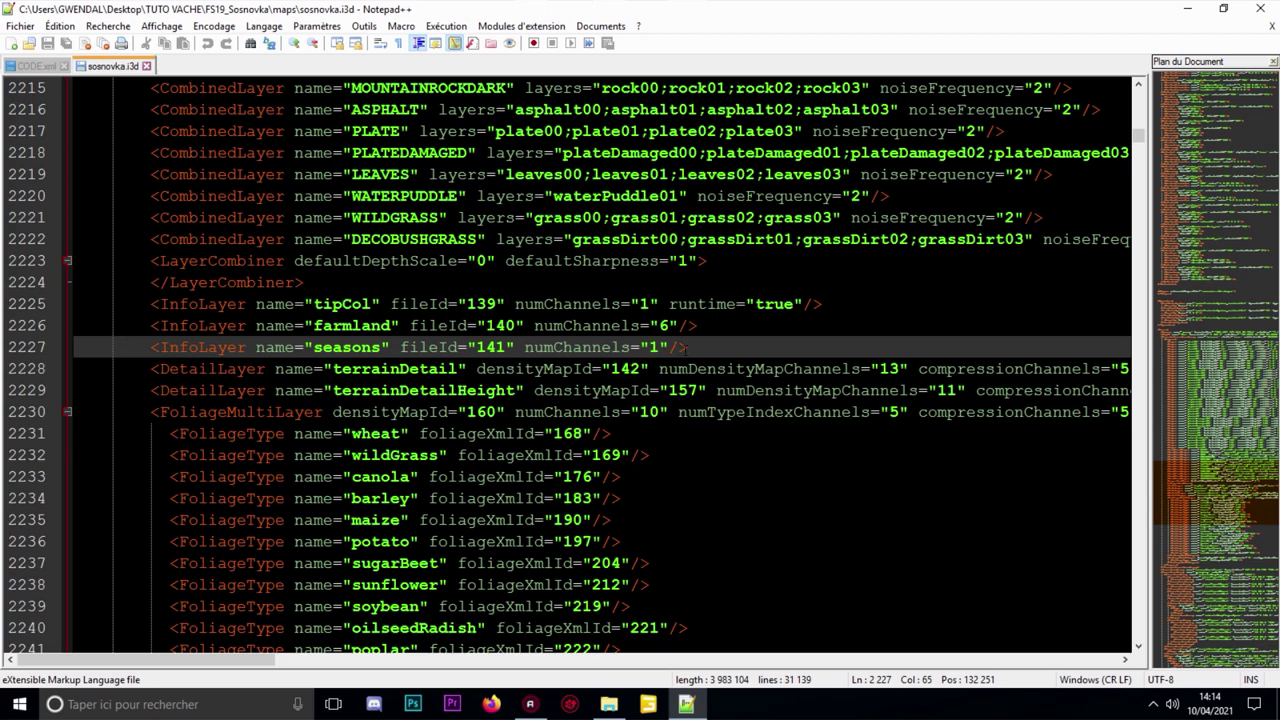
key(Return)
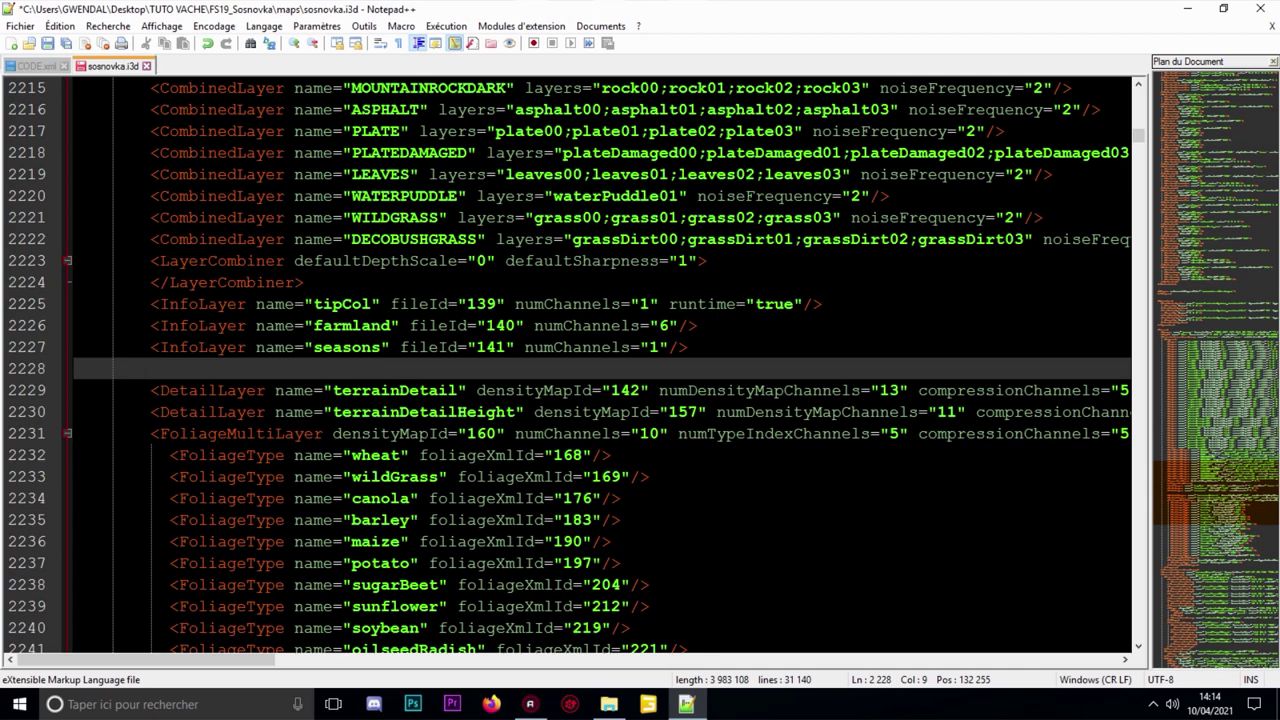
- Copy the InfoLayer line named "infoLayer" with fileId 99999 from CODE.xml into the empty line of sosnovka.i3d
click(40, 67)
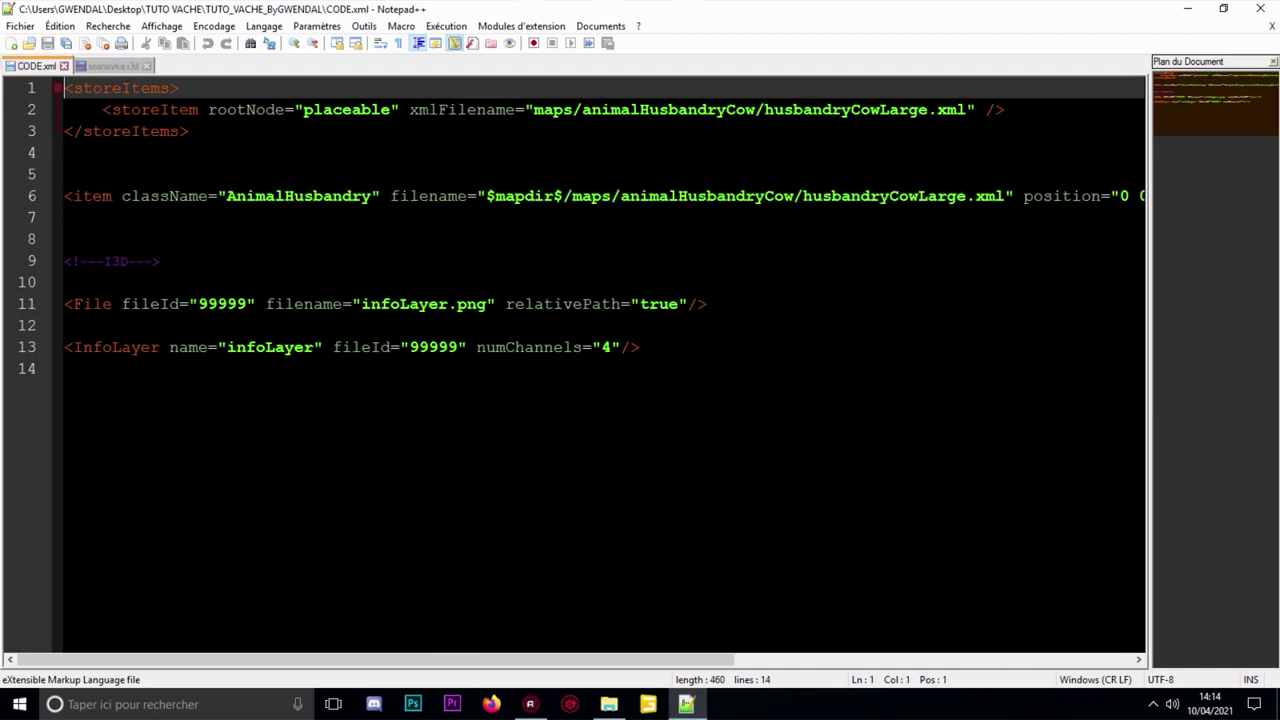
drag(64, 347, 687, 349)
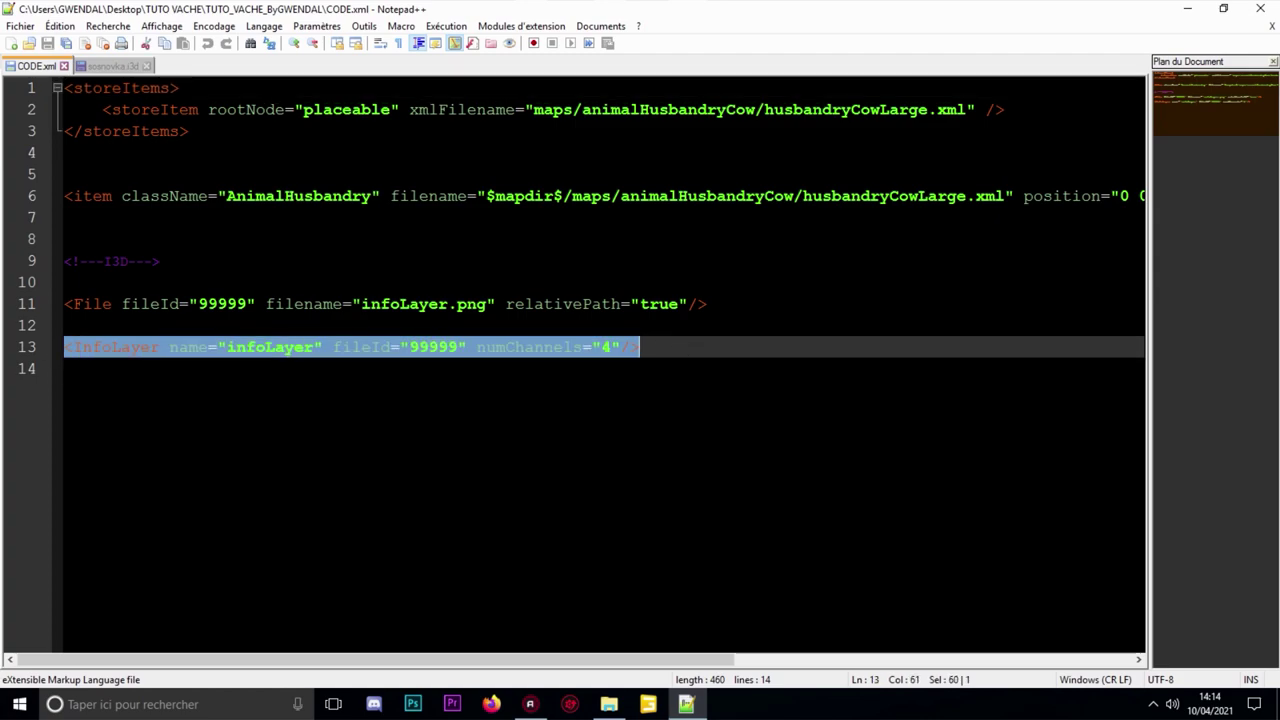
key(Down)
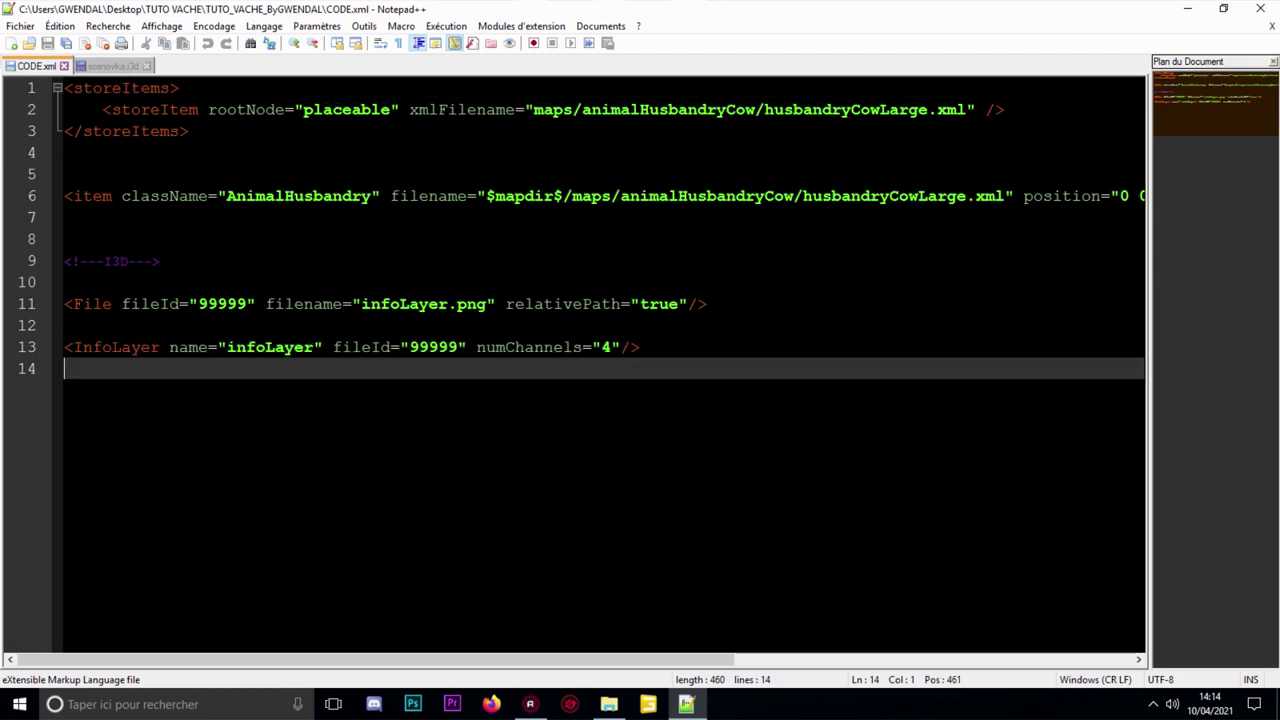
click(111, 66)
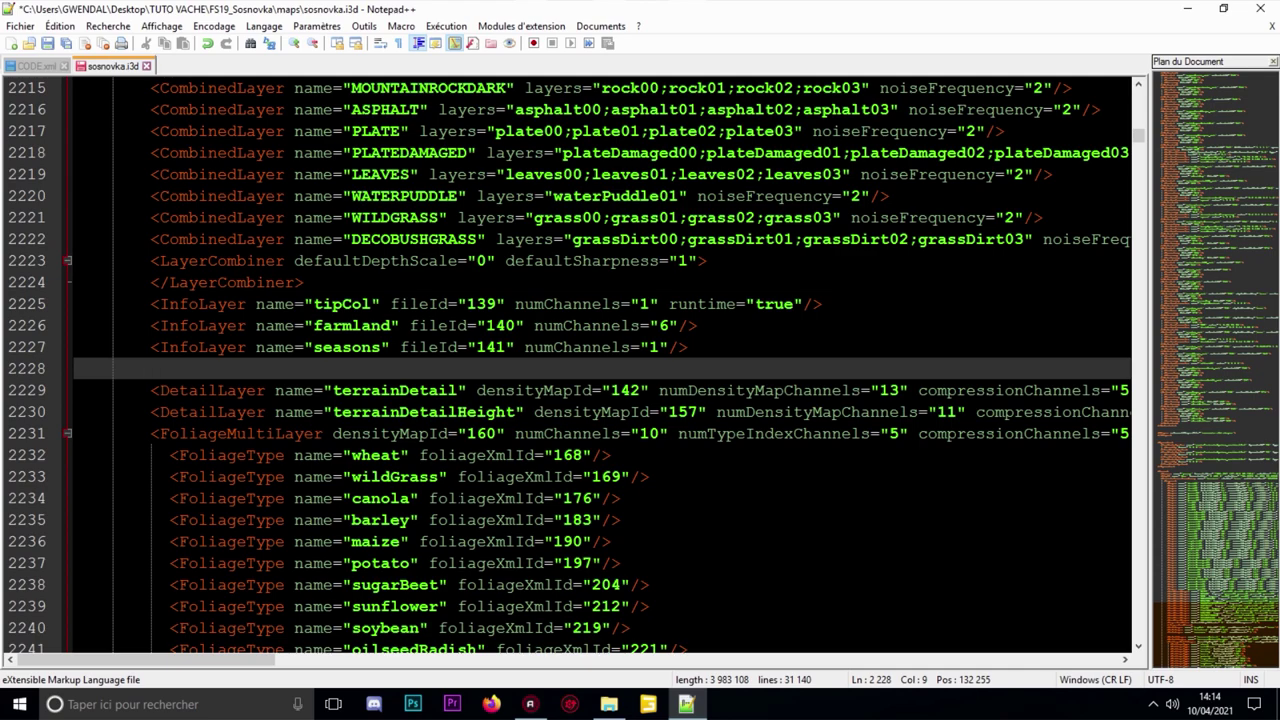
click(36, 66)
drag(641, 348, 66, 346)
key(ctrl+c)
right_click(94, 348)
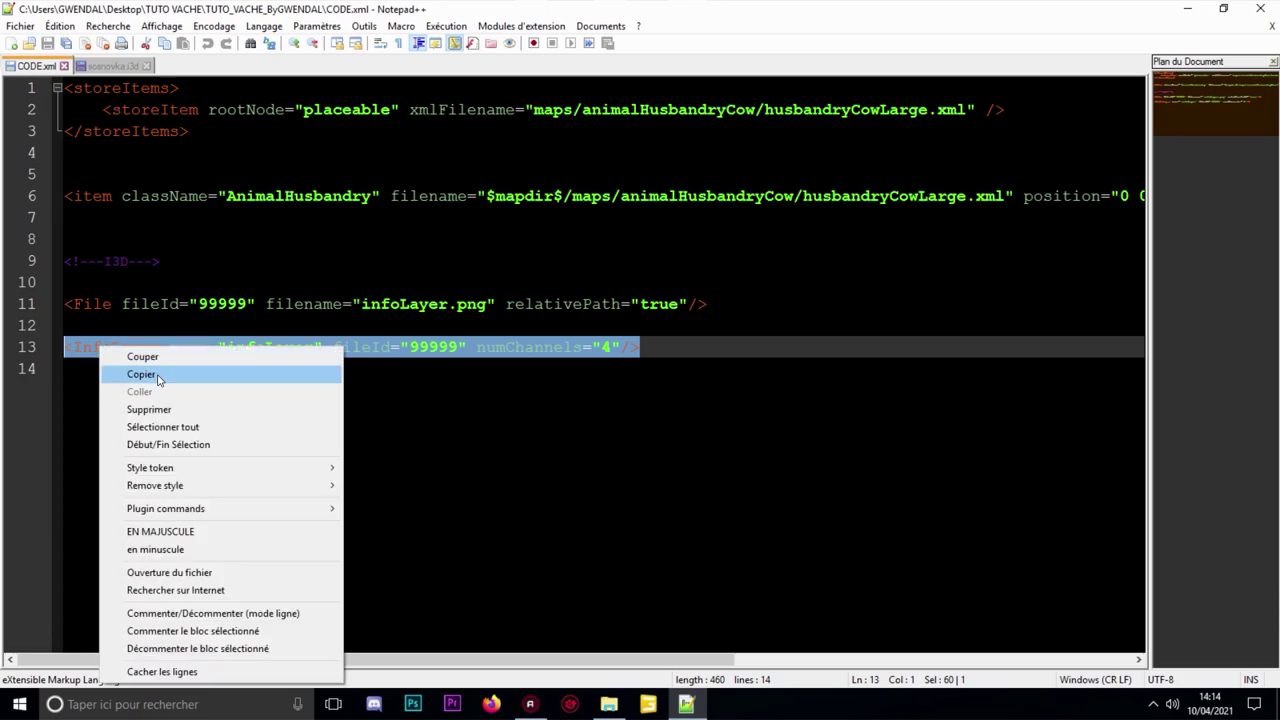
click(152, 376)
click(104, 66)
right_click(276, 370)
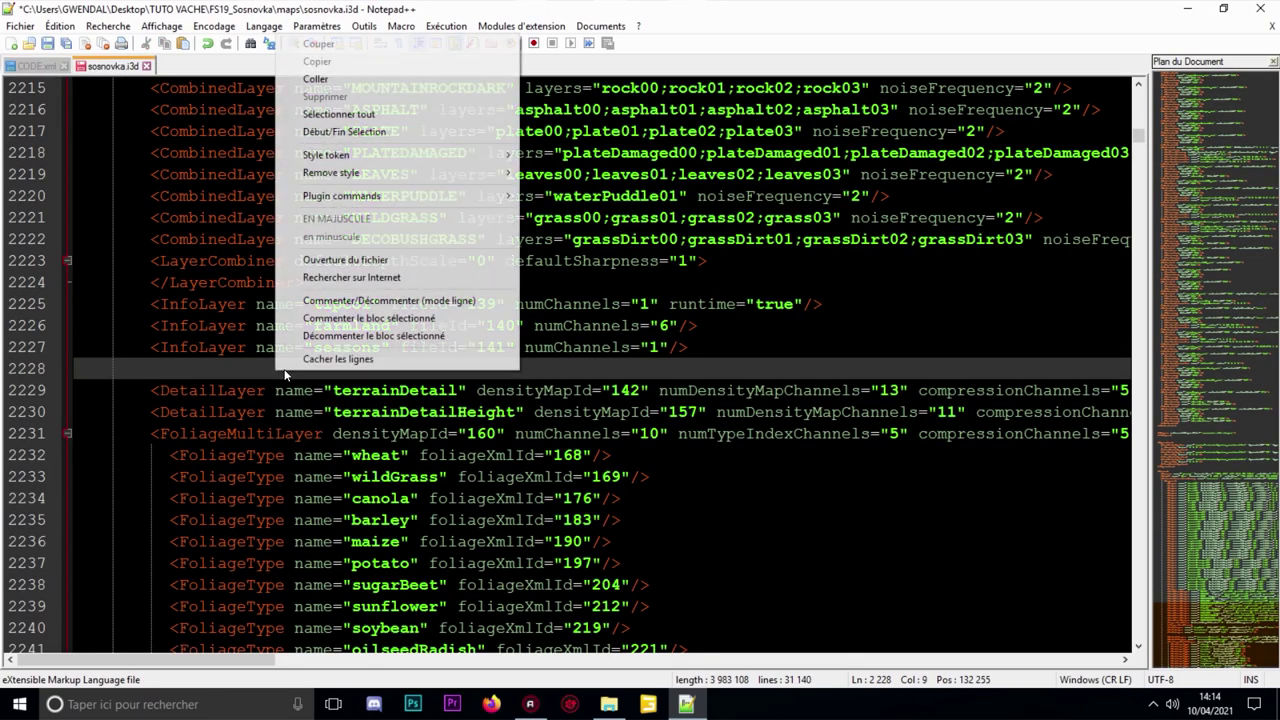
click(316, 78)
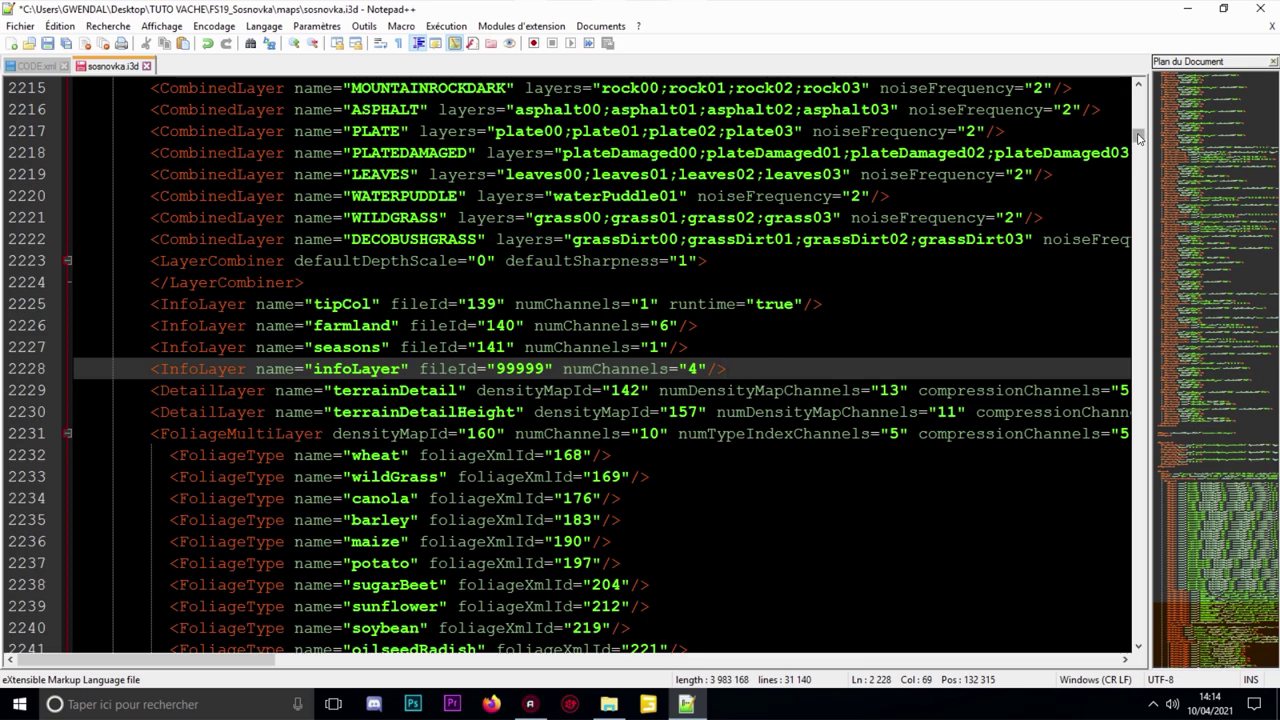
- Copy the infoLayer.png File line with fileId 99999 from CODE.xml into a new line directly below <Files> in sosnovka.i3d
drag(1138, 136, 1138, 92)
click(48, 66)
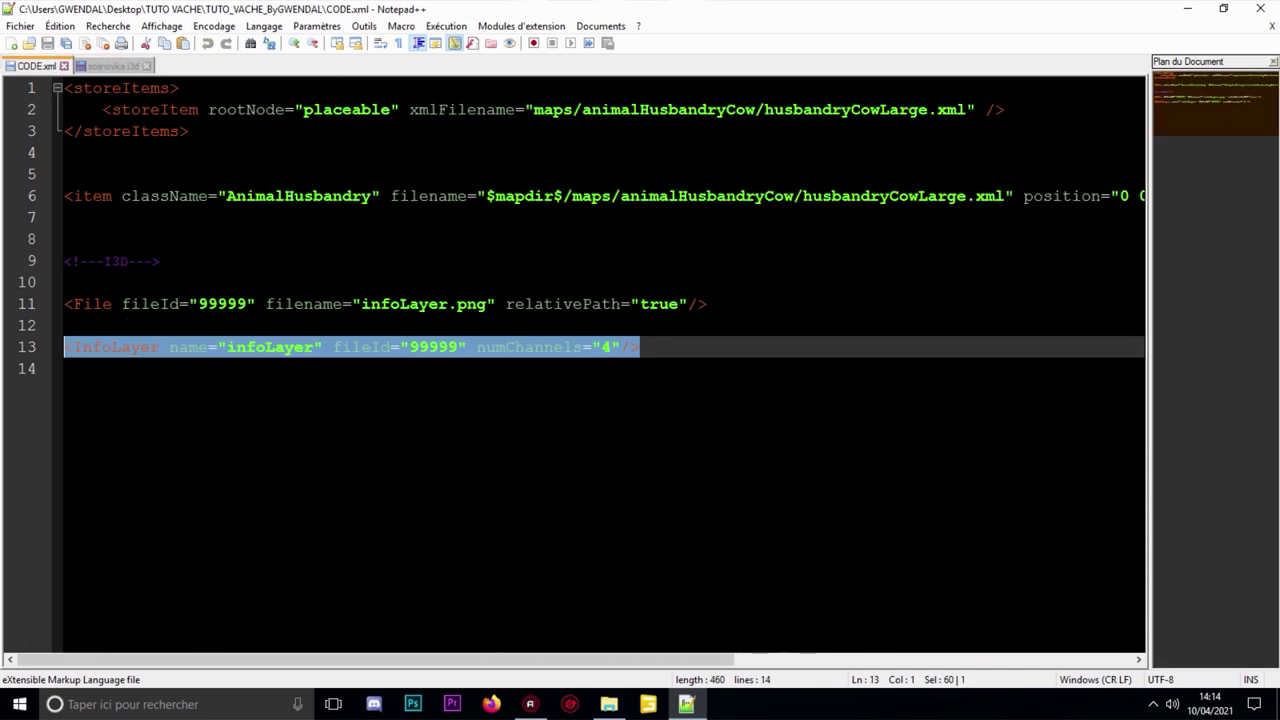
drag(710, 304, 66, 304)
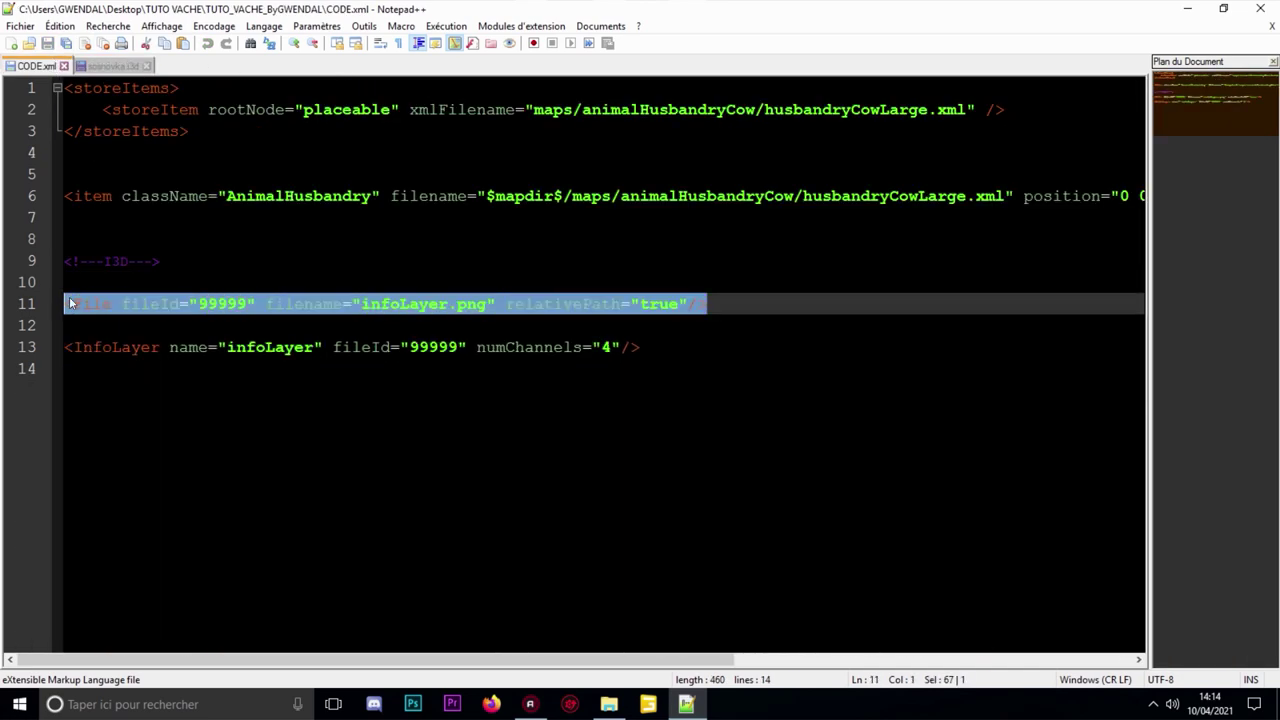
right_click(86, 308)
click(105, 338)
click(108, 68)
click(128, 238)
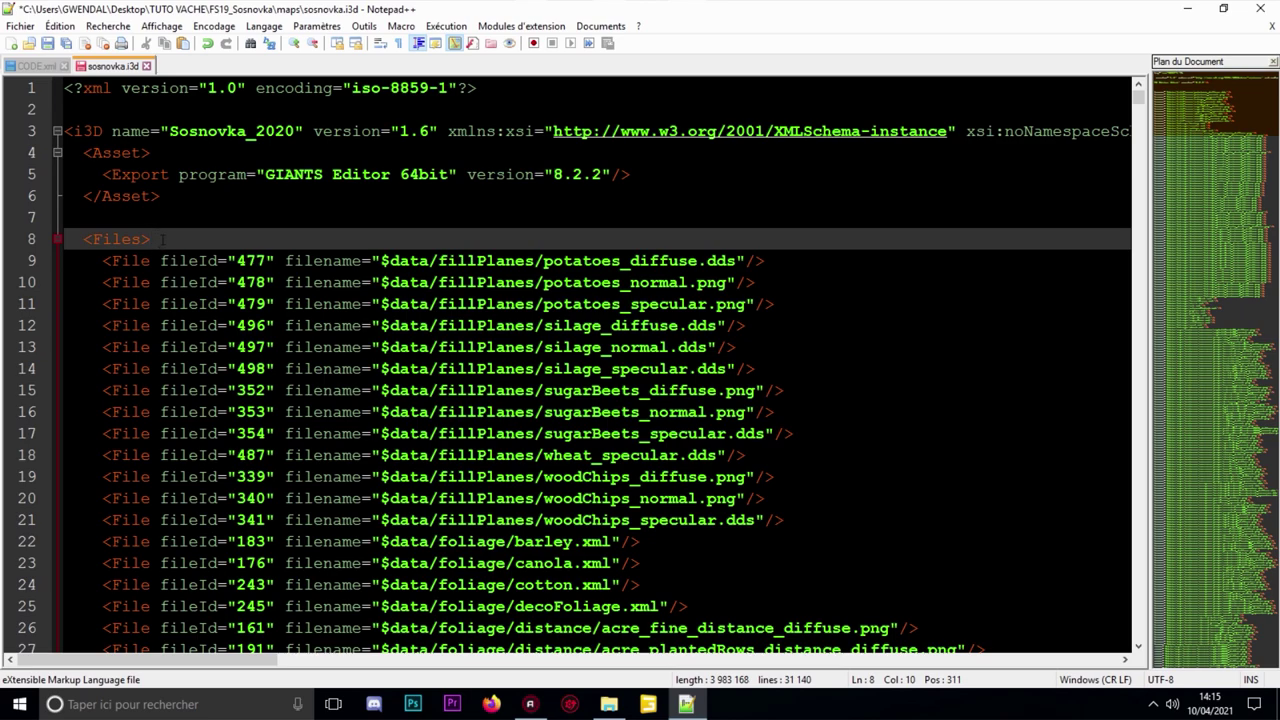
key(Return)
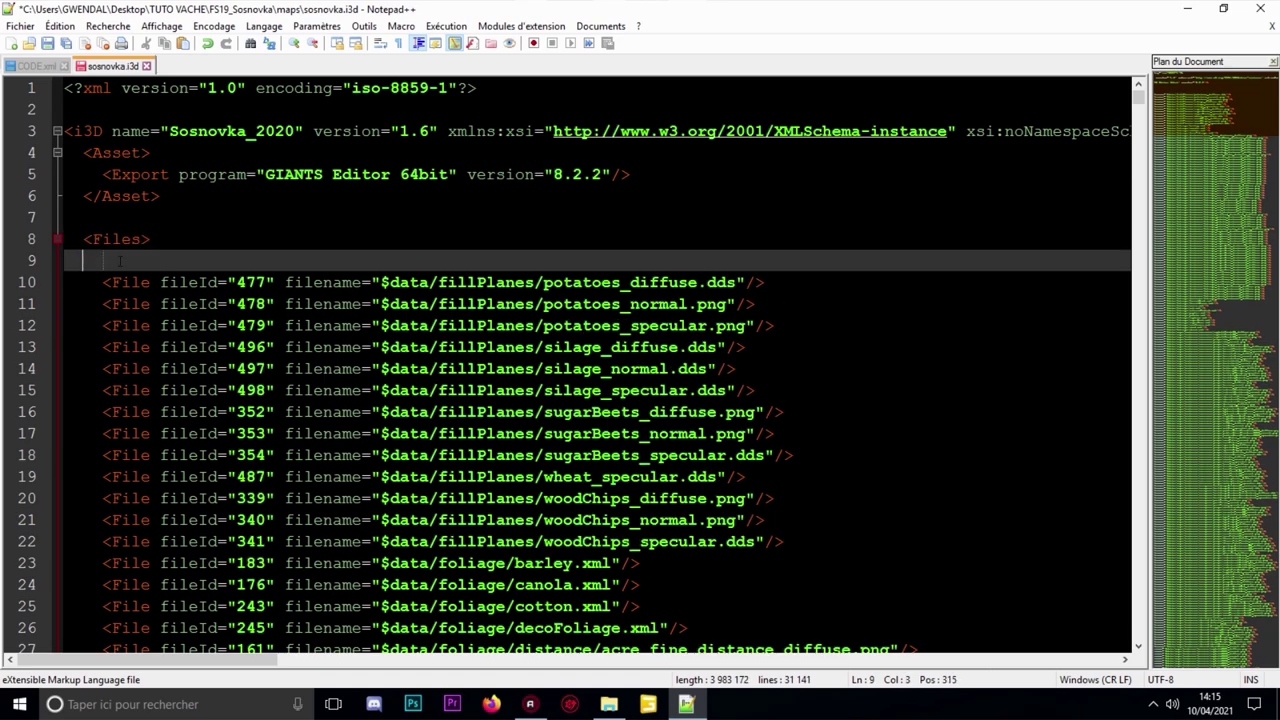
right_click(121, 264)
click(160, 308)
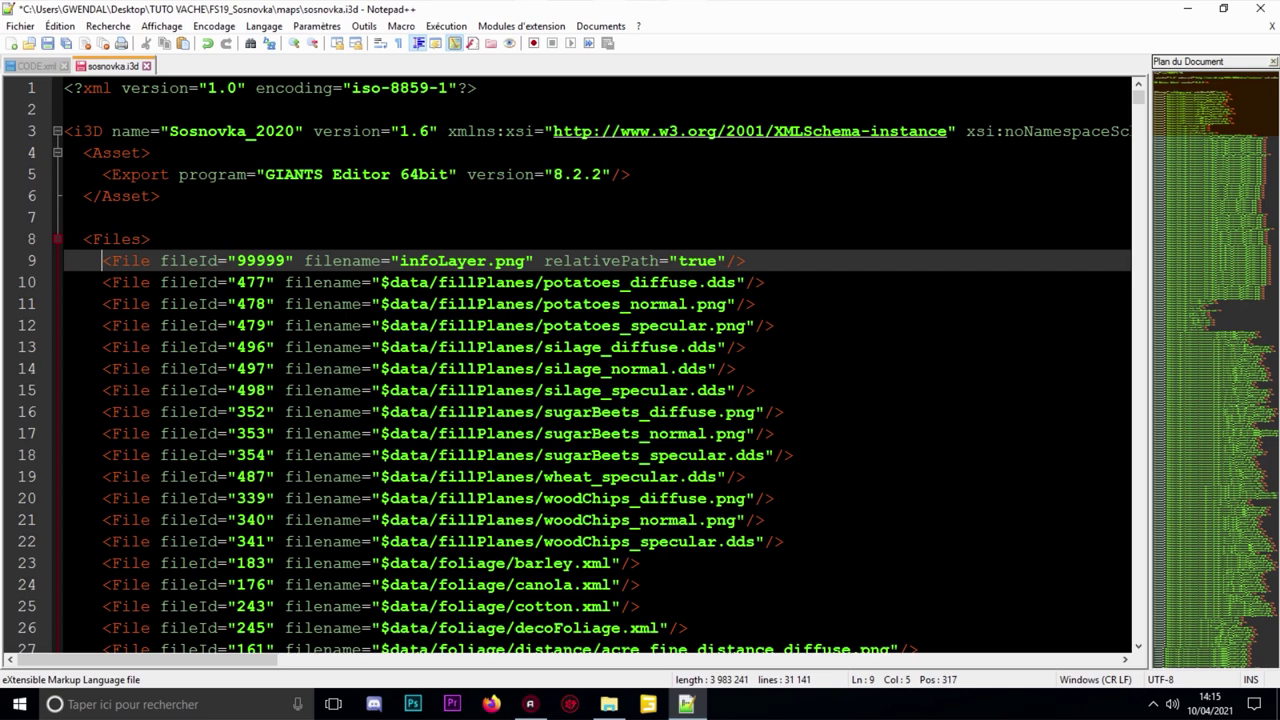
- Save and close sosnovka.i3d, and minimize the text editor to return to the maps folder
click(47, 43)
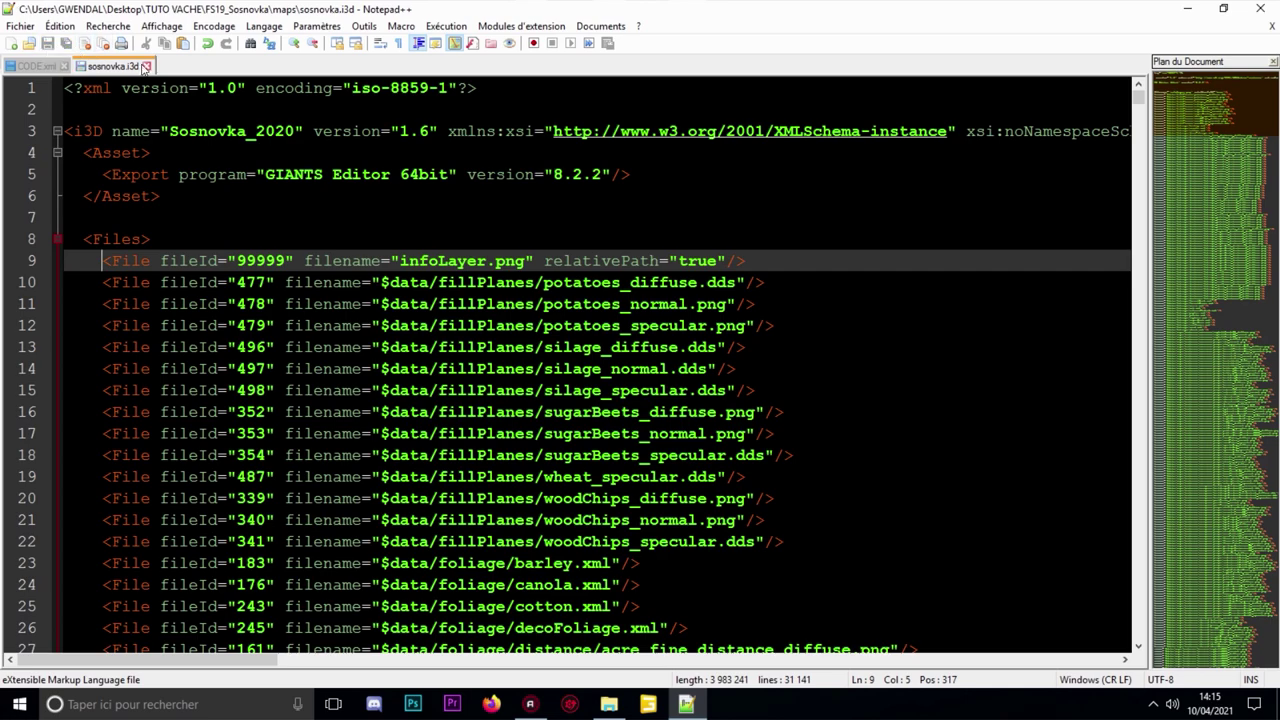
click(145, 66)
click(1187, 8)
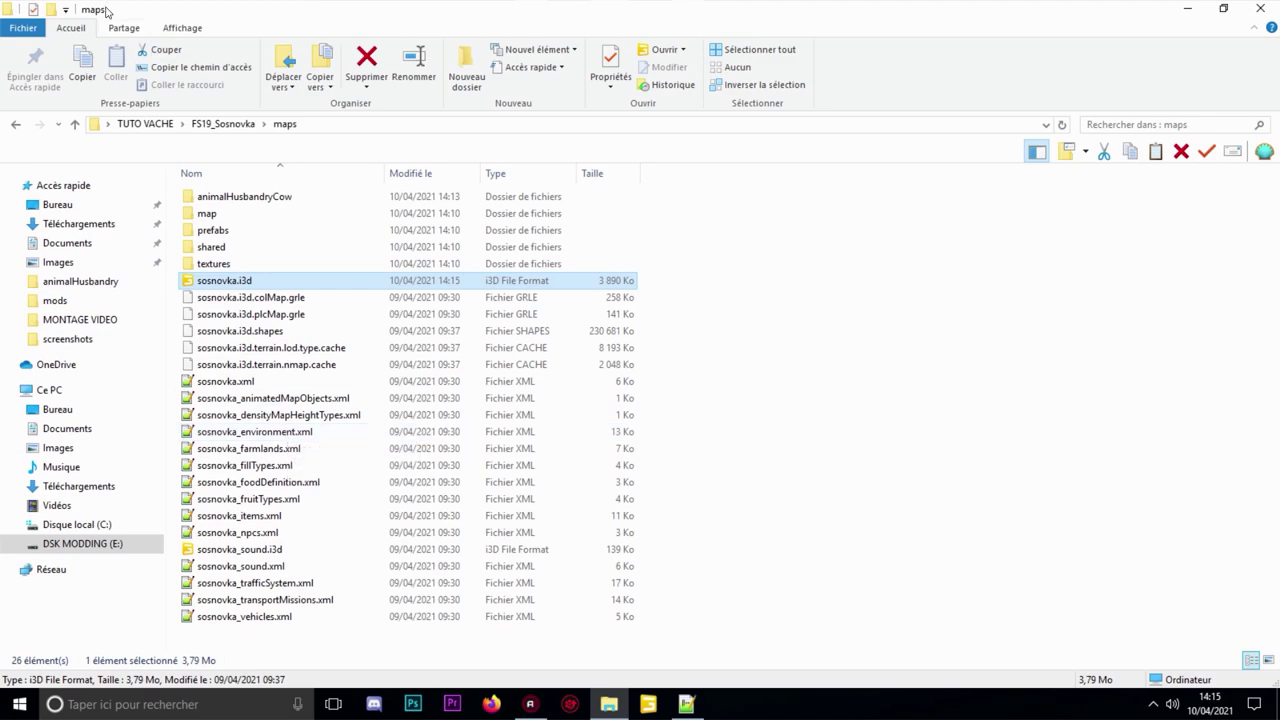
- Copy infoLayer.grle from the TUTO_VACHE_ByGWENDAL folder into the maps folder of FS19_Sosnovka
click(145, 123)
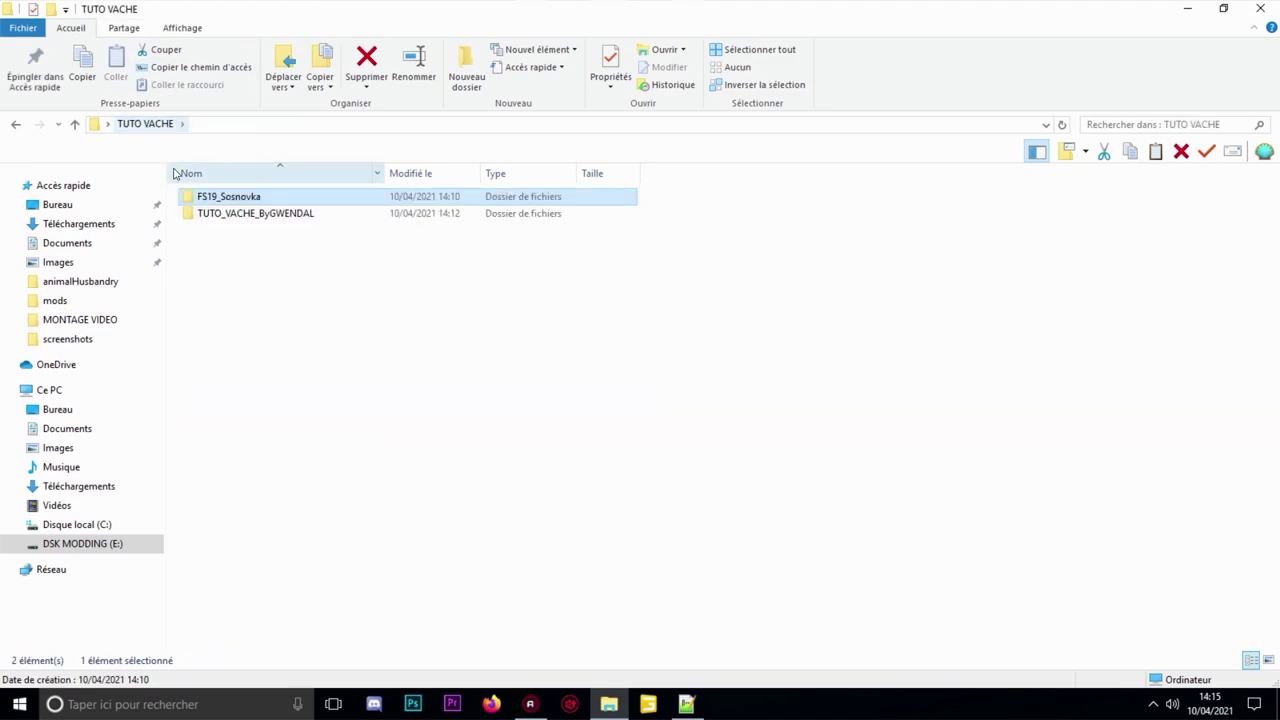
double_click(222, 213)
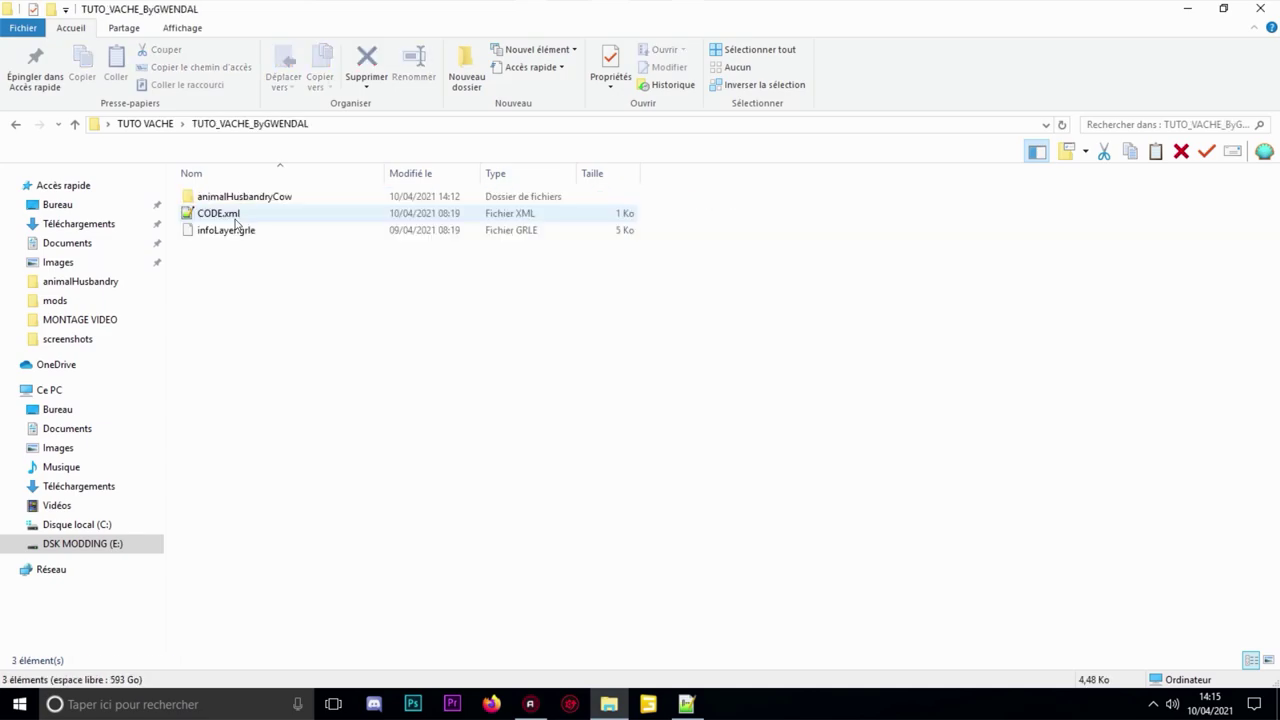
click(215, 230)
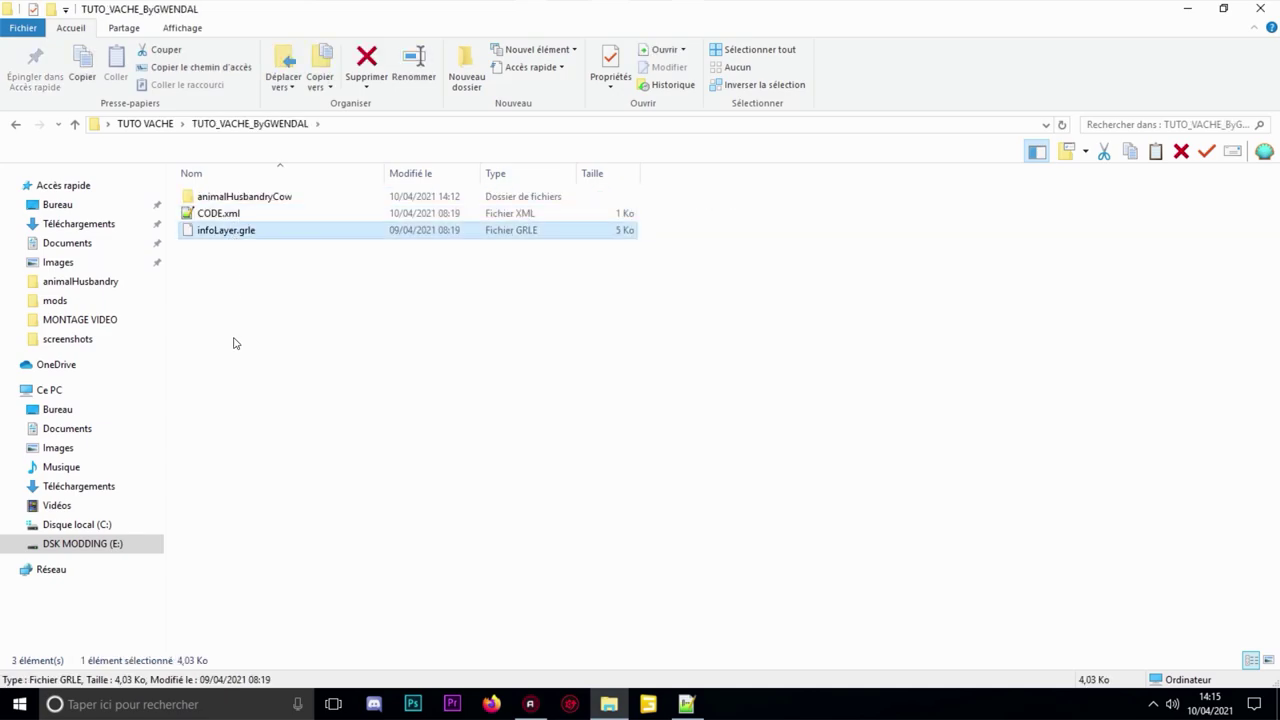
right_click(202, 237)
click(245, 471)
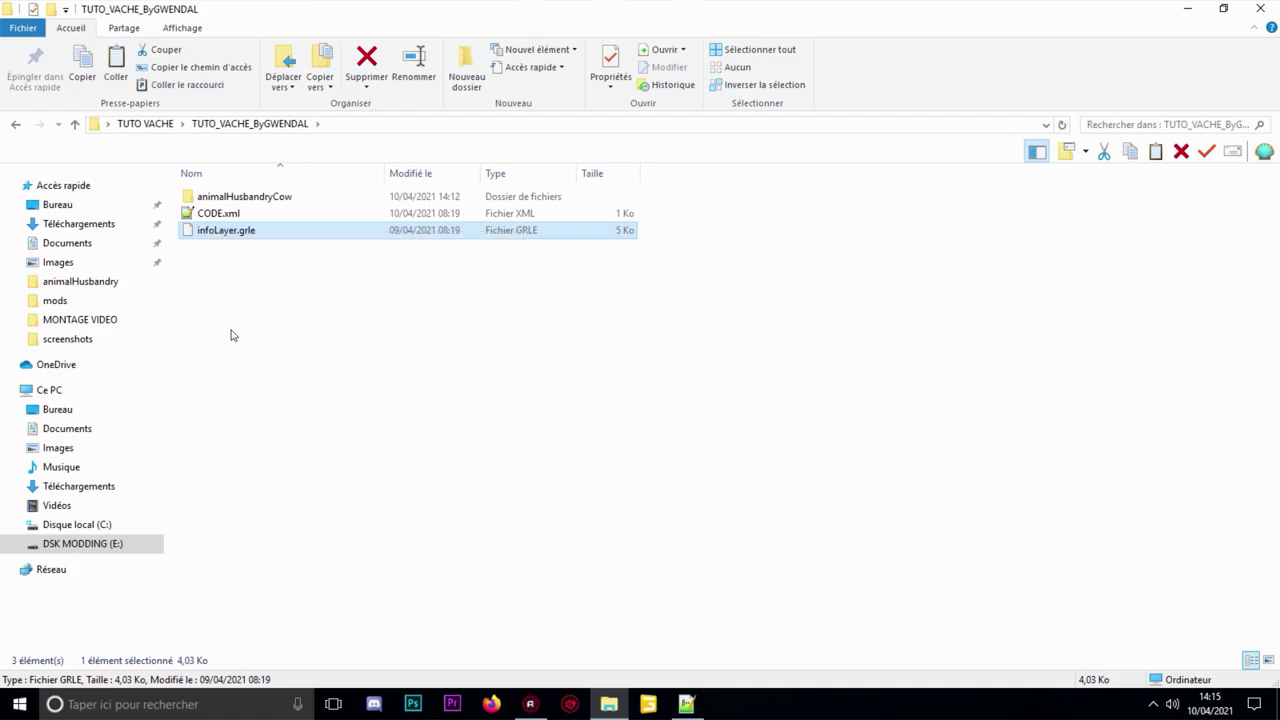
click(13, 124)
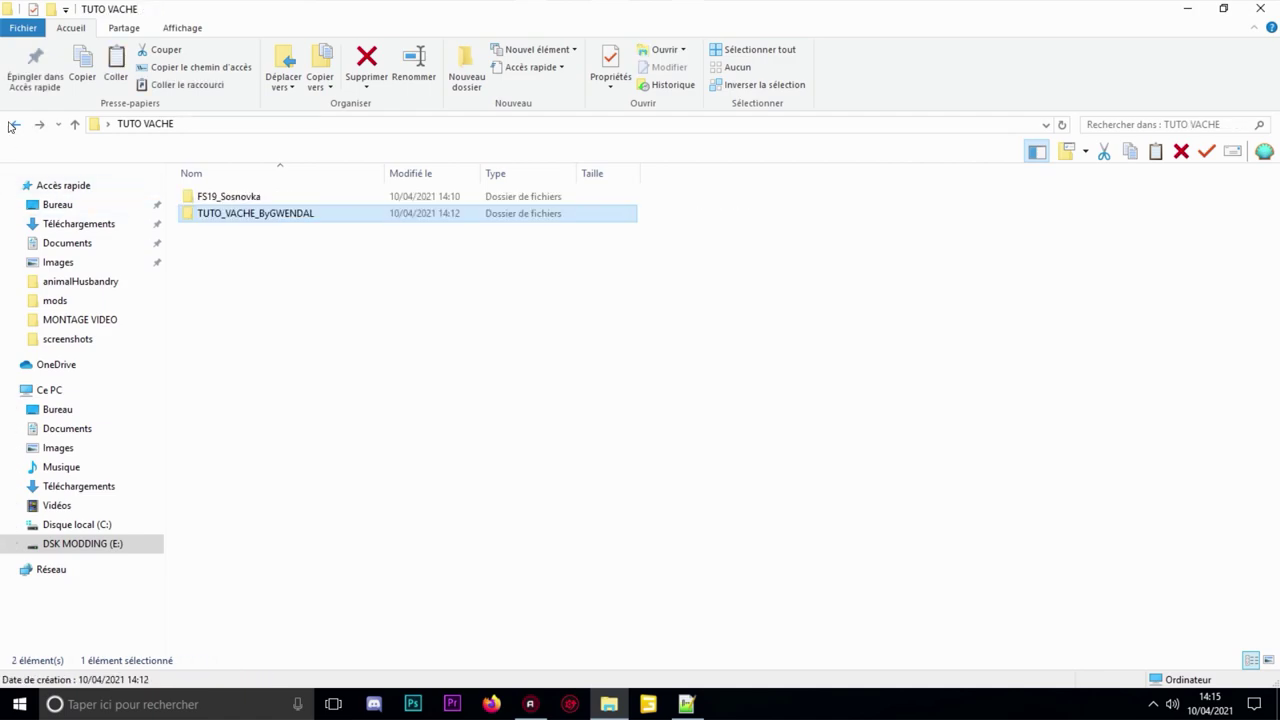
double_click(220, 196)
double_click(223, 247)
right_click(250, 647)
click(290, 524)
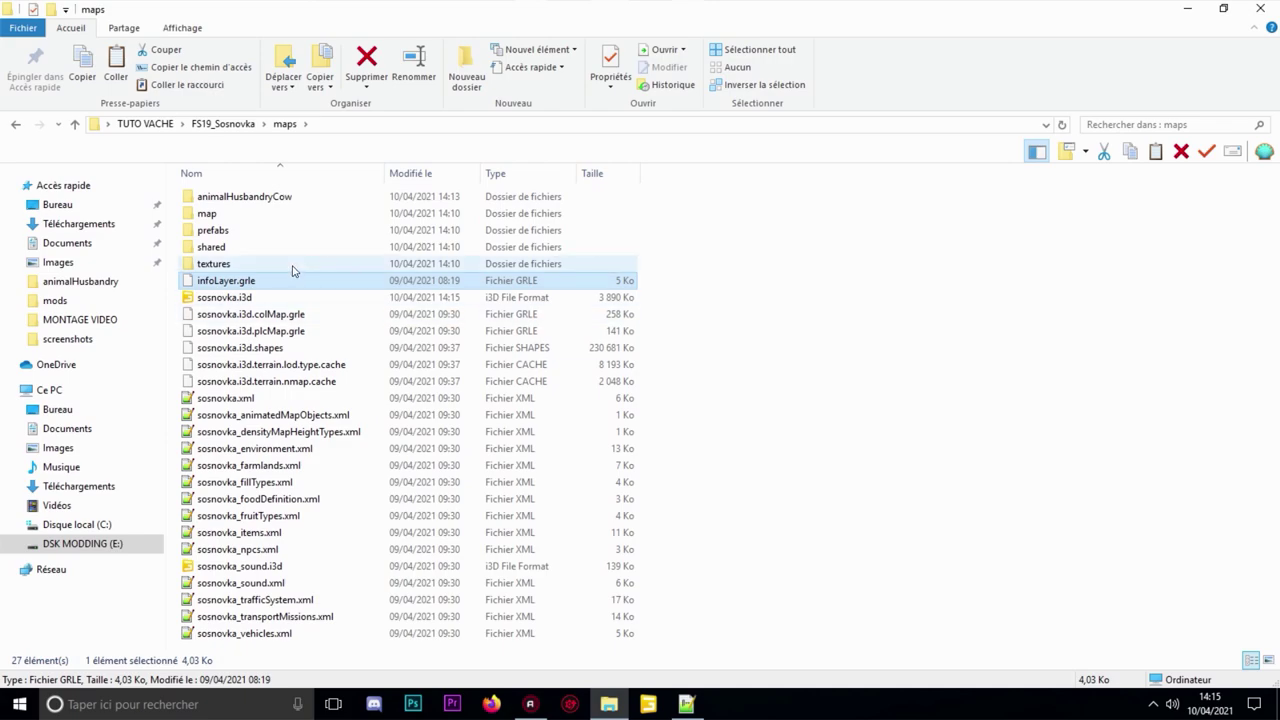
- Open sosnovka.i3d in GIANTS Editor 8.2.2 and import husbandryCowLarge.i3d from the map's maps/animalHusbandryCow folder
double_click(260, 298)
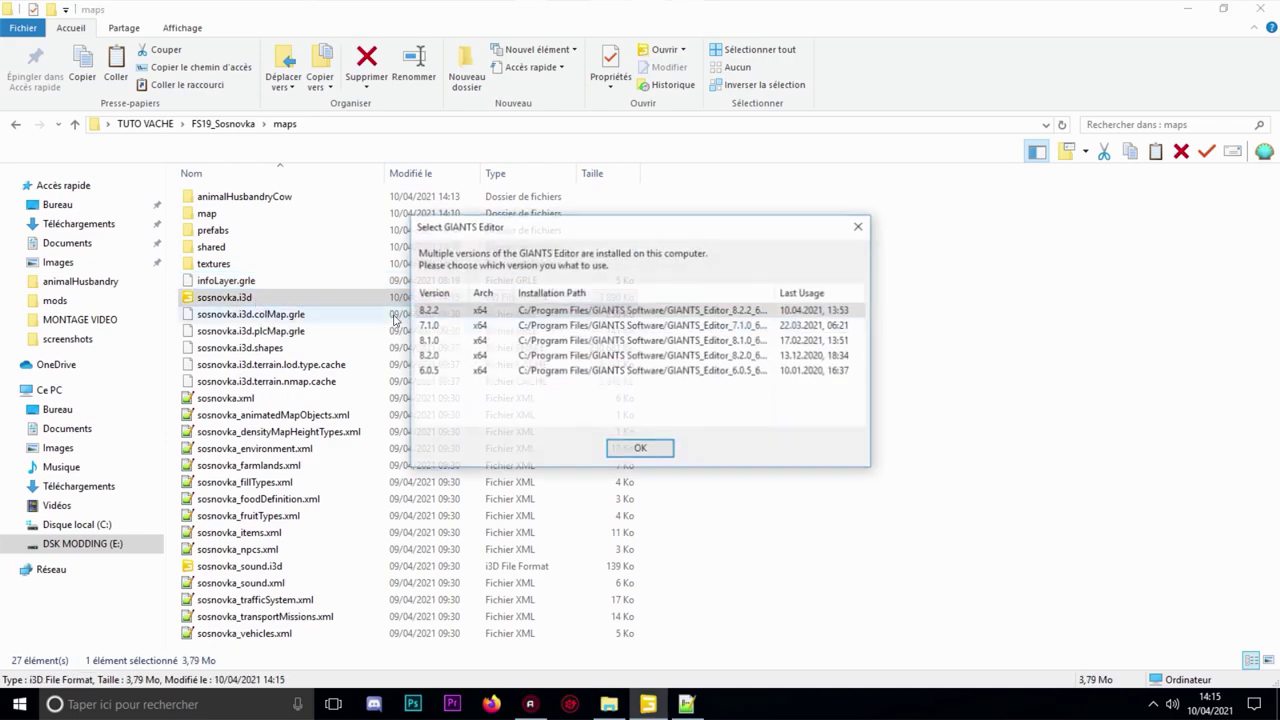
click(640, 449)
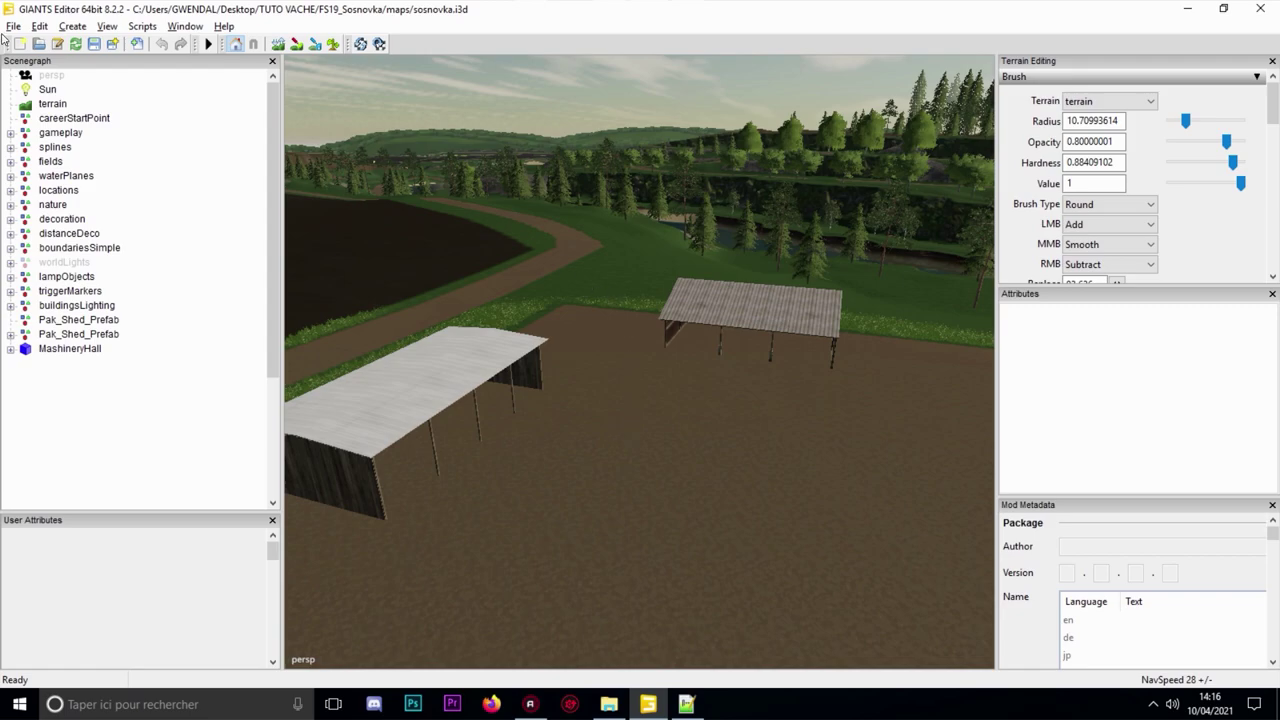
click(8, 28)
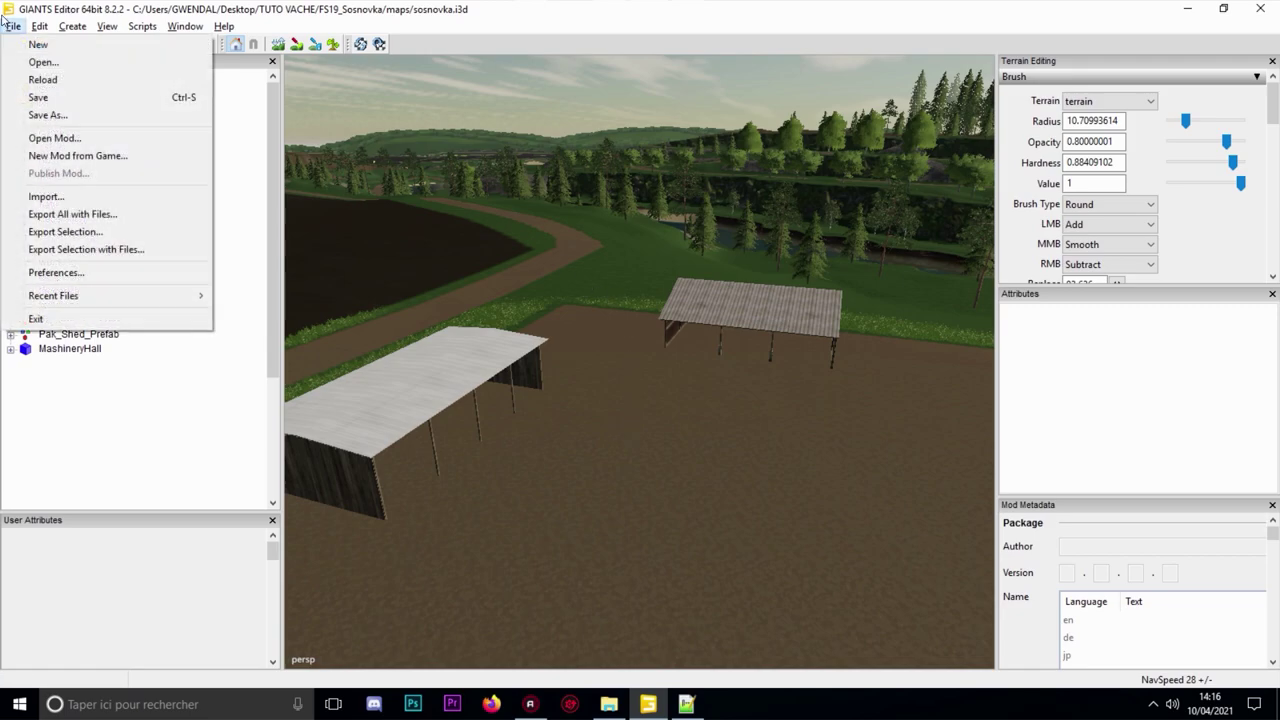
click(50, 196)
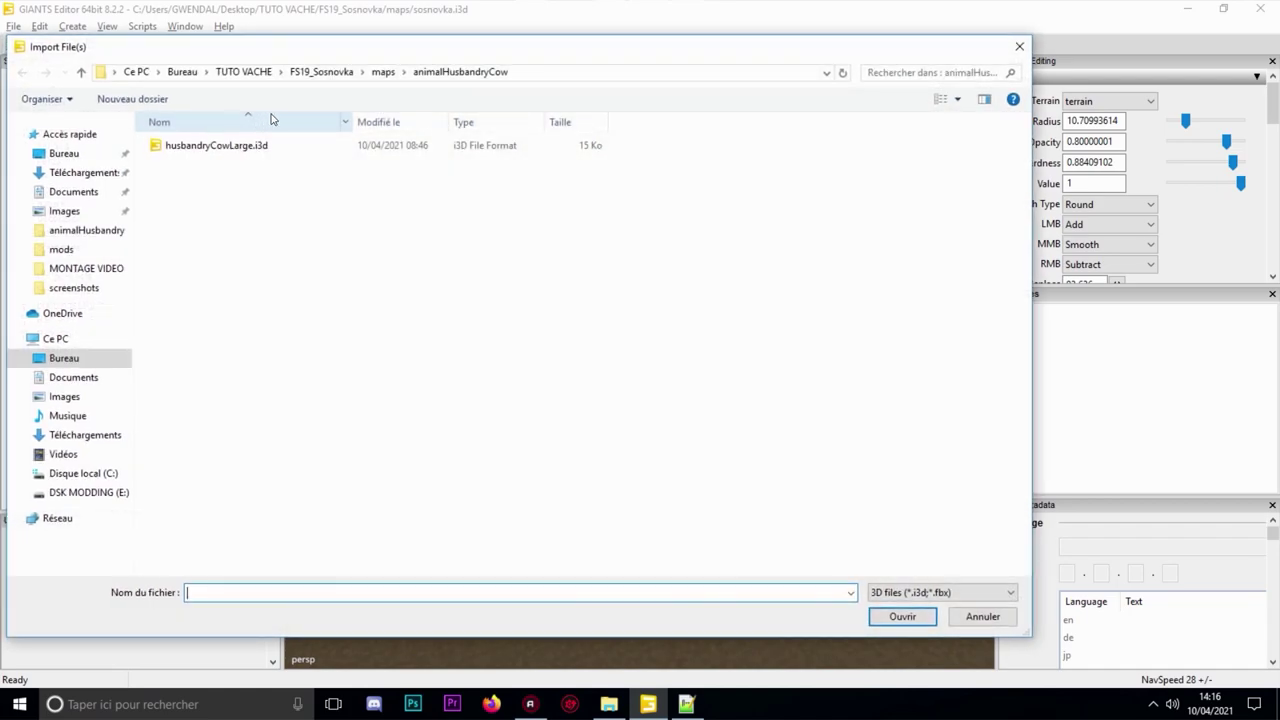
click(238, 72)
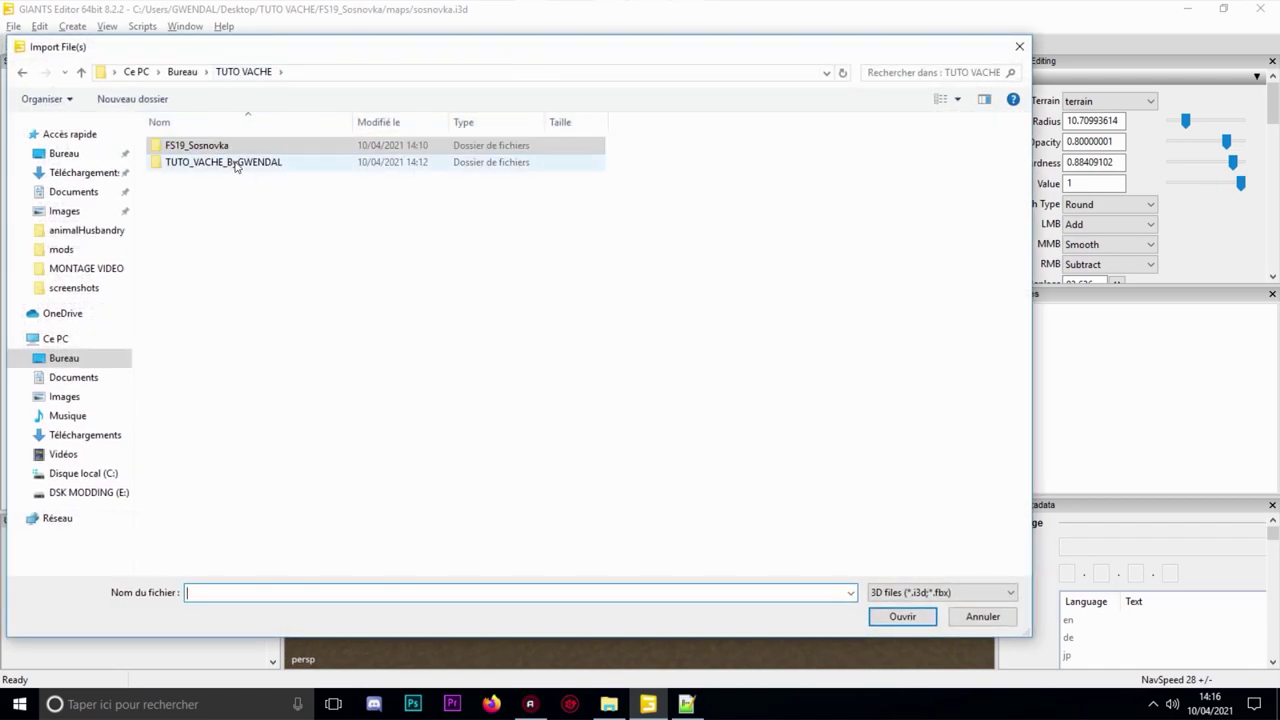
double_click(215, 146)
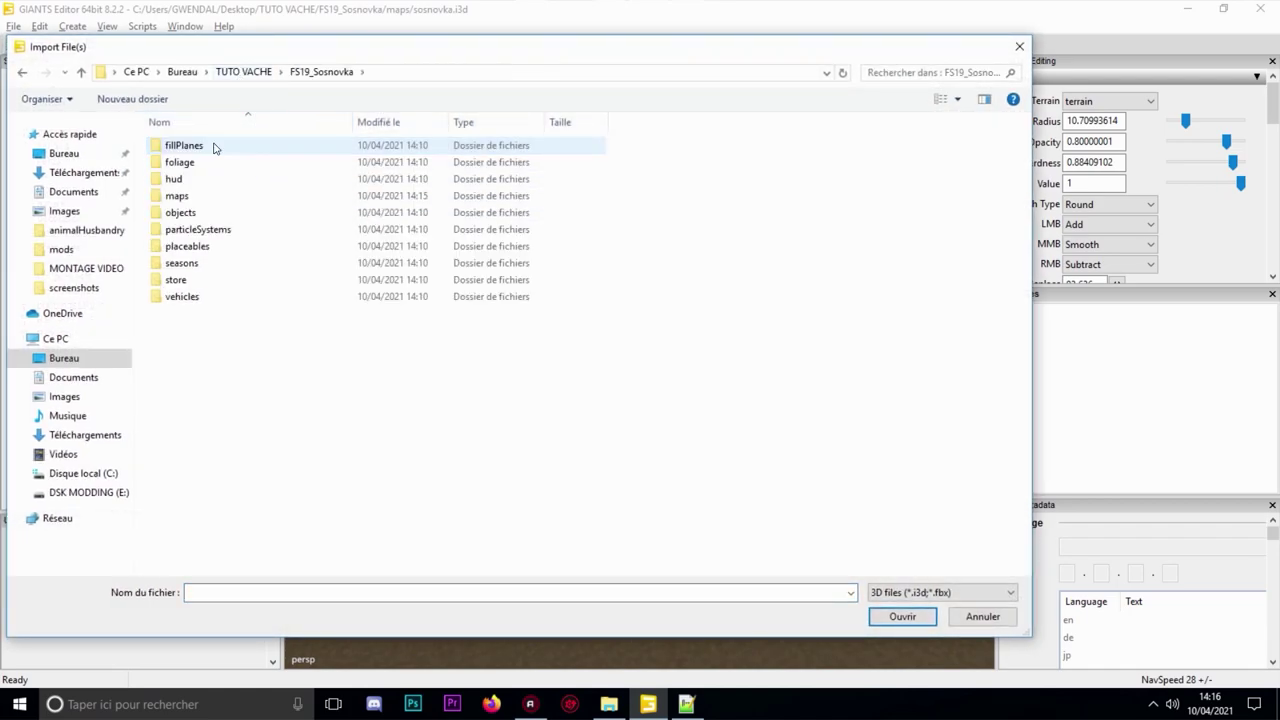
double_click(195, 196)
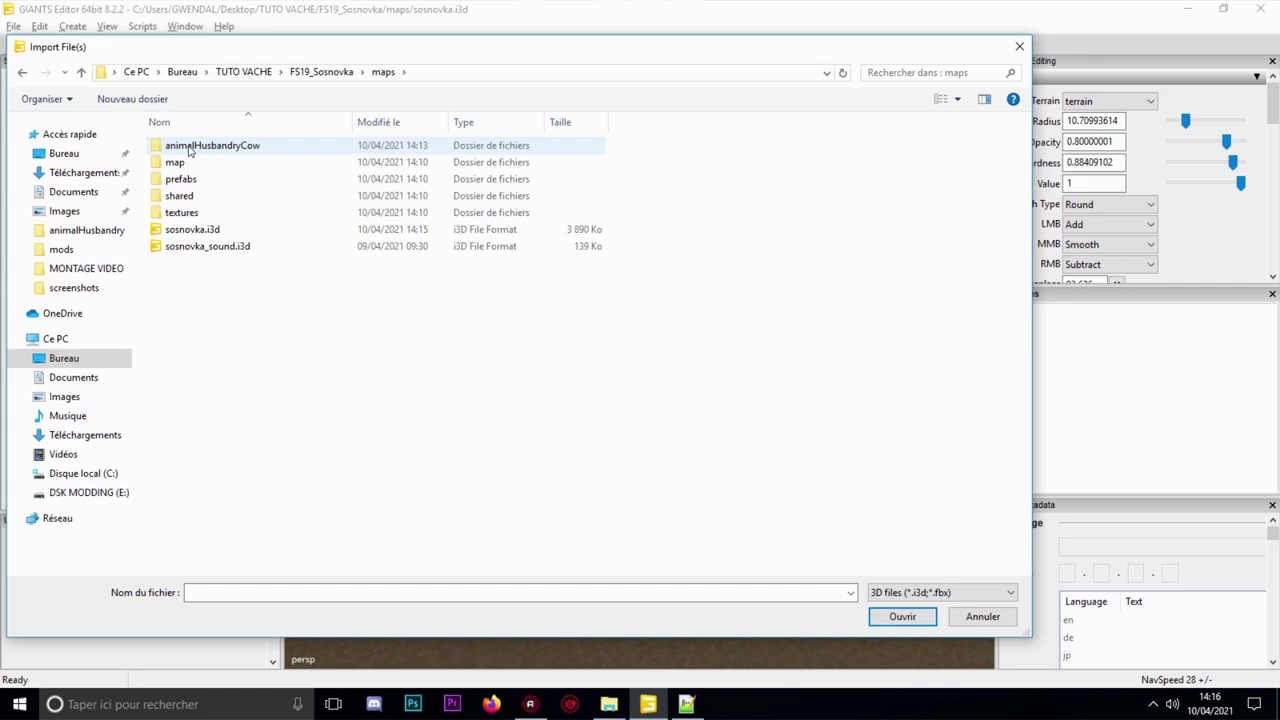
double_click(244, 146)
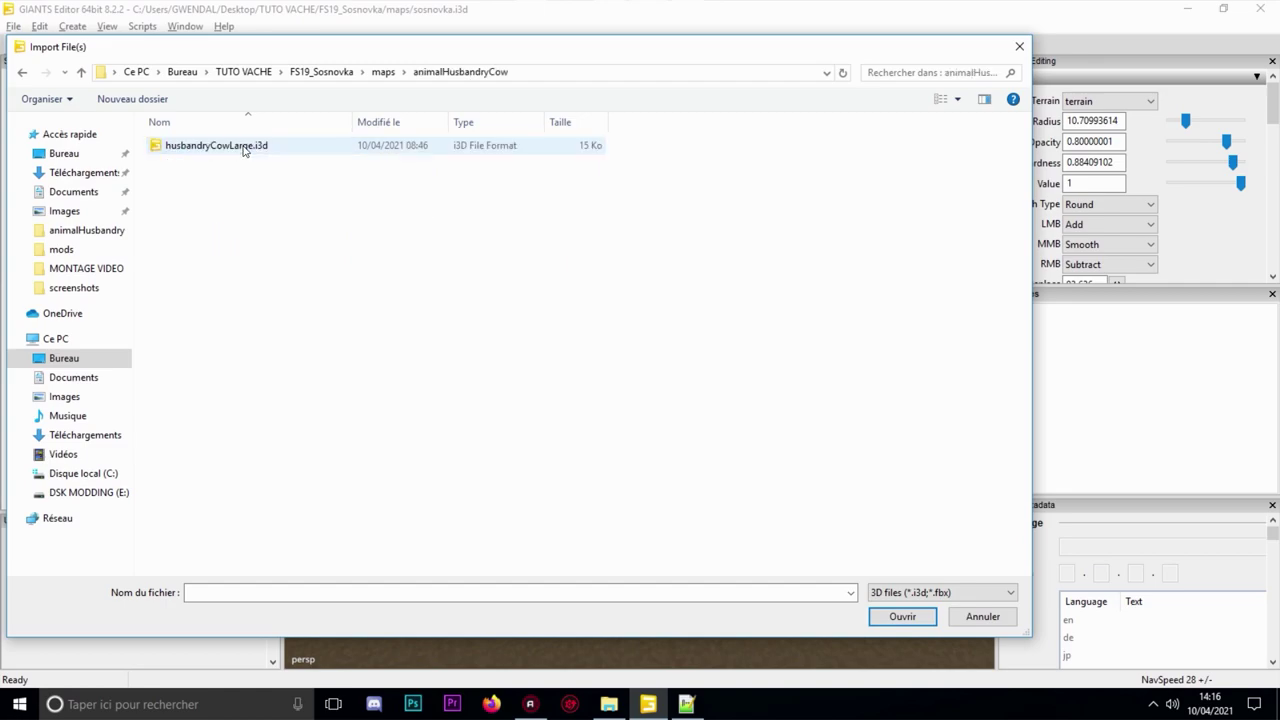
click(240, 146)
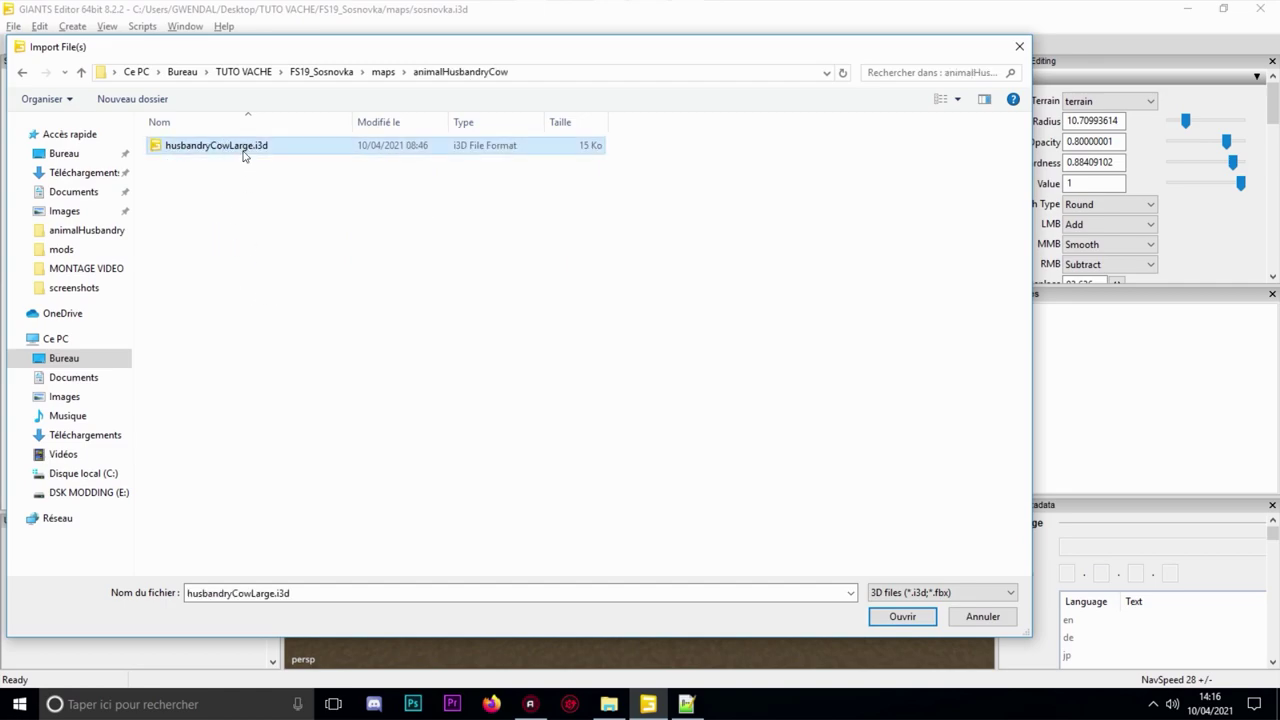
click(886, 615)
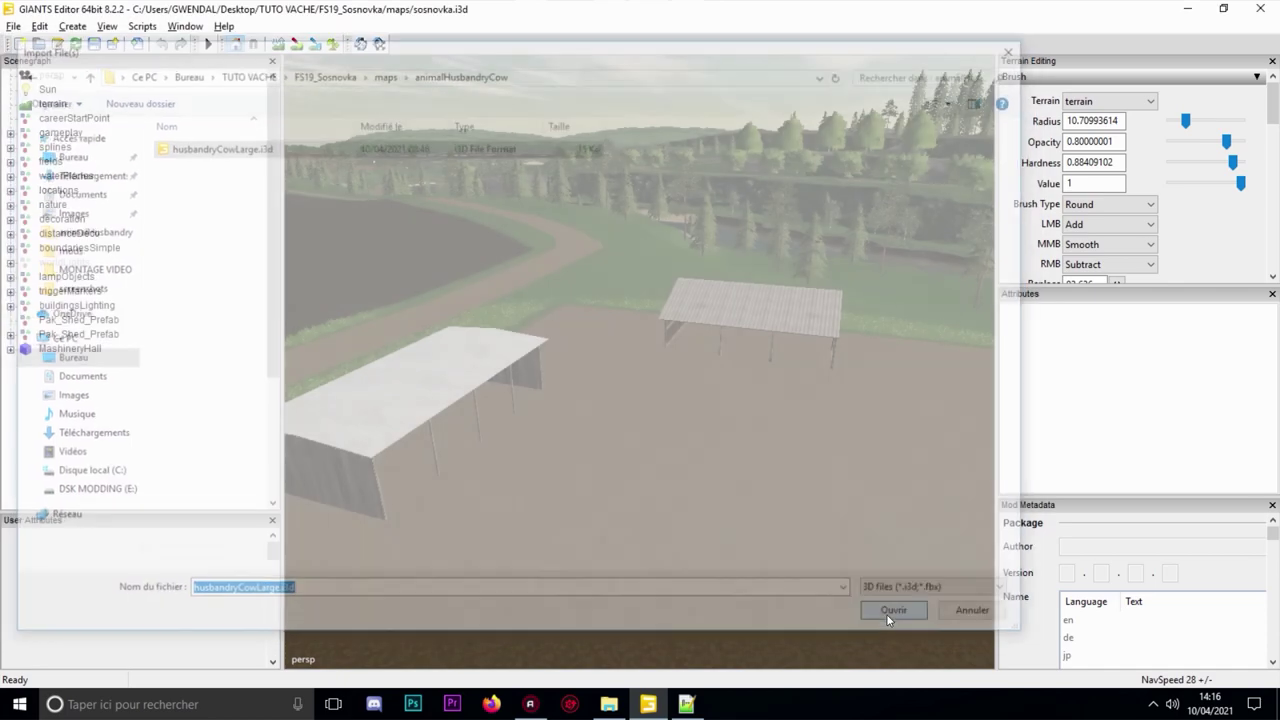
- Remove the Mod Metadata area and enlarge the Attributes area to show more of husbandryCowLarge's transform values
alt+drag(773, 351, 738, 386)
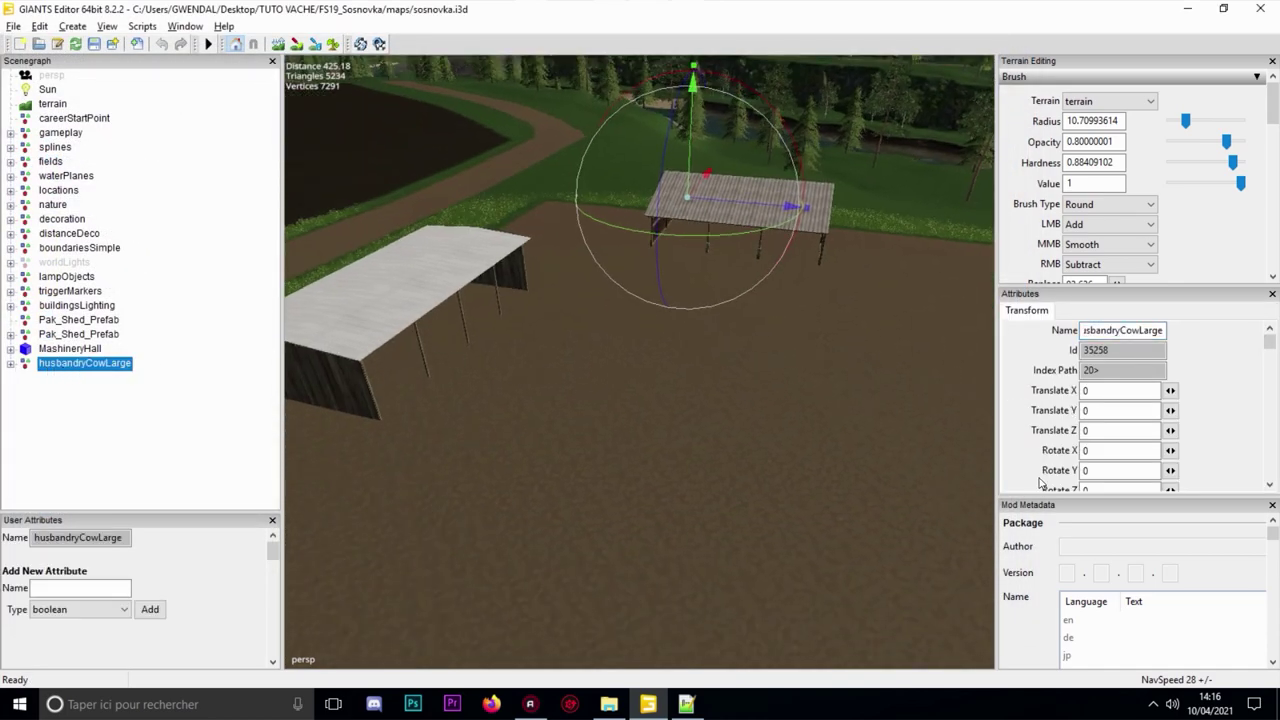
click(1272, 505)
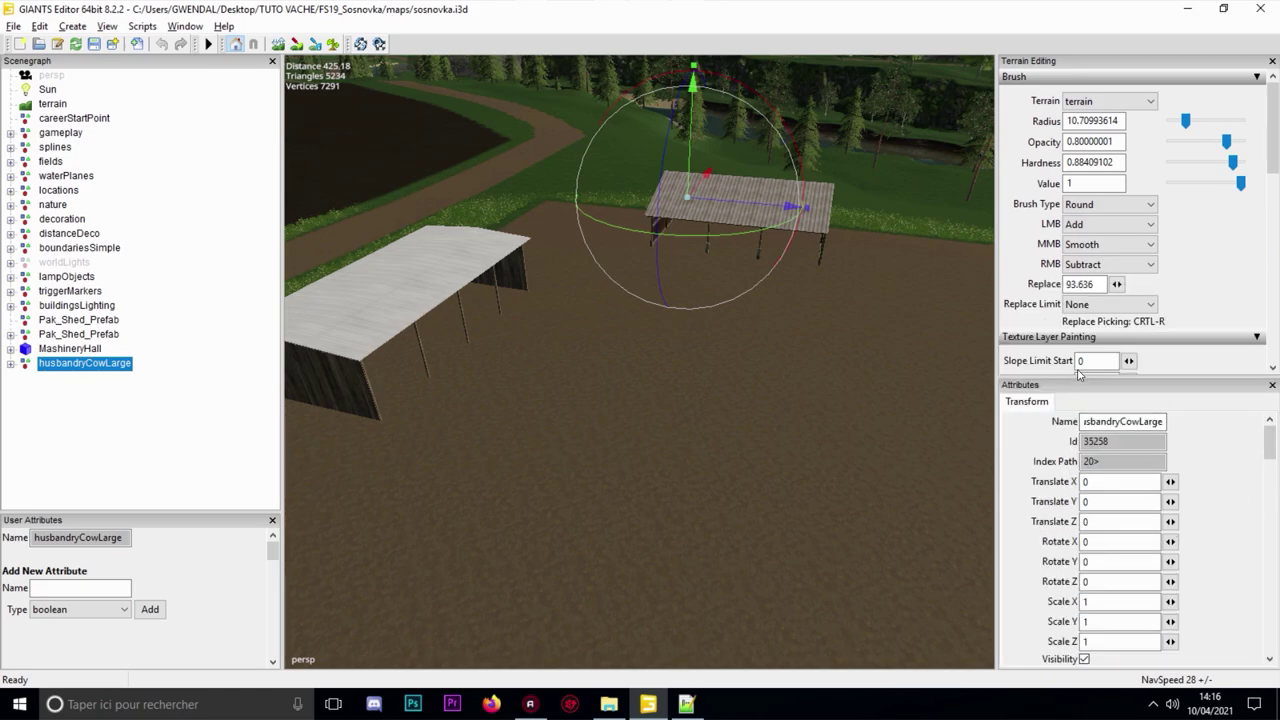
drag(1076, 376, 1078, 271)
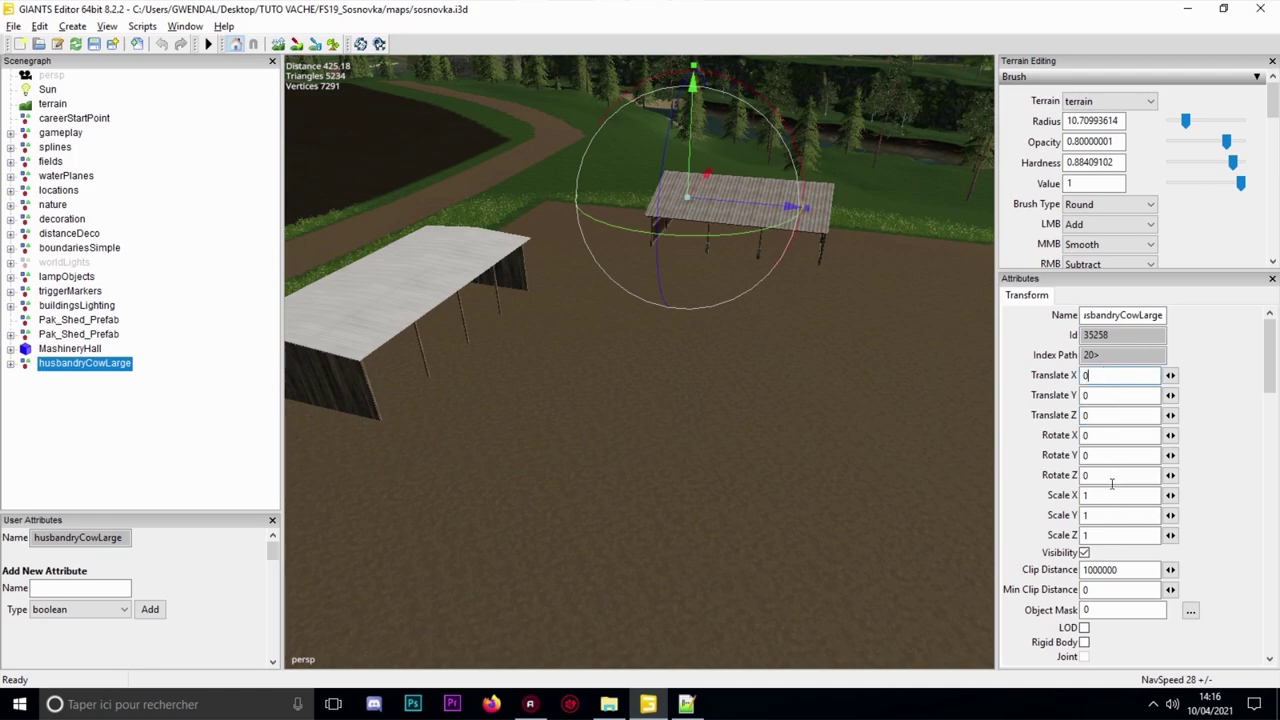
double_click(1086, 515)
click(1107, 432)
click(1110, 378)
- Expand the husbandryCowLarge group, select its animalLoadTrigger object and focus the view on it
click(11, 364)
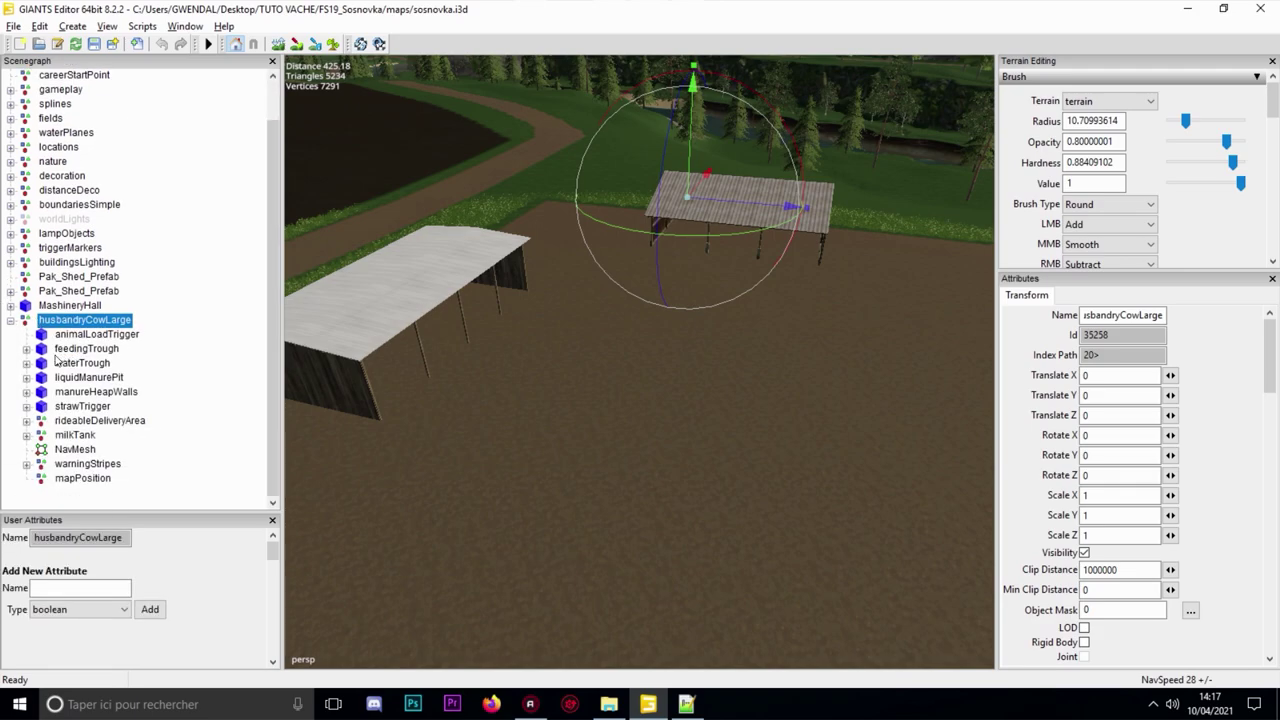
click(77, 336)
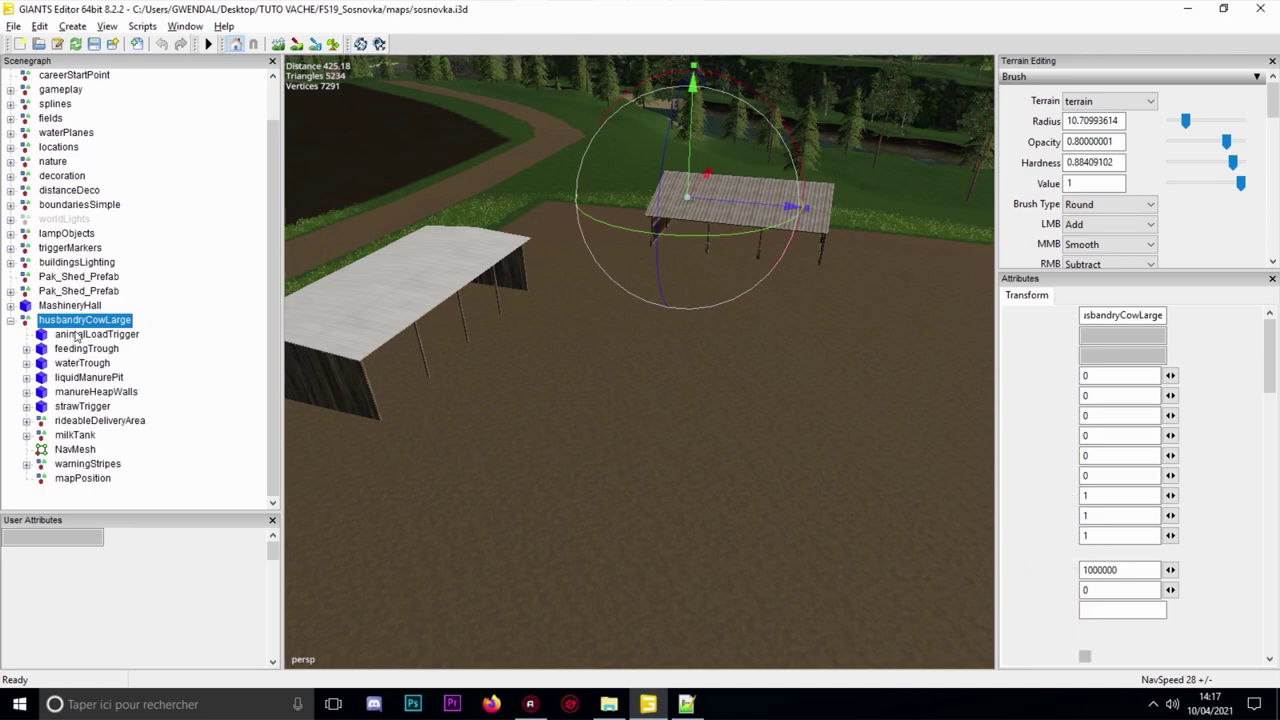
click(80, 349)
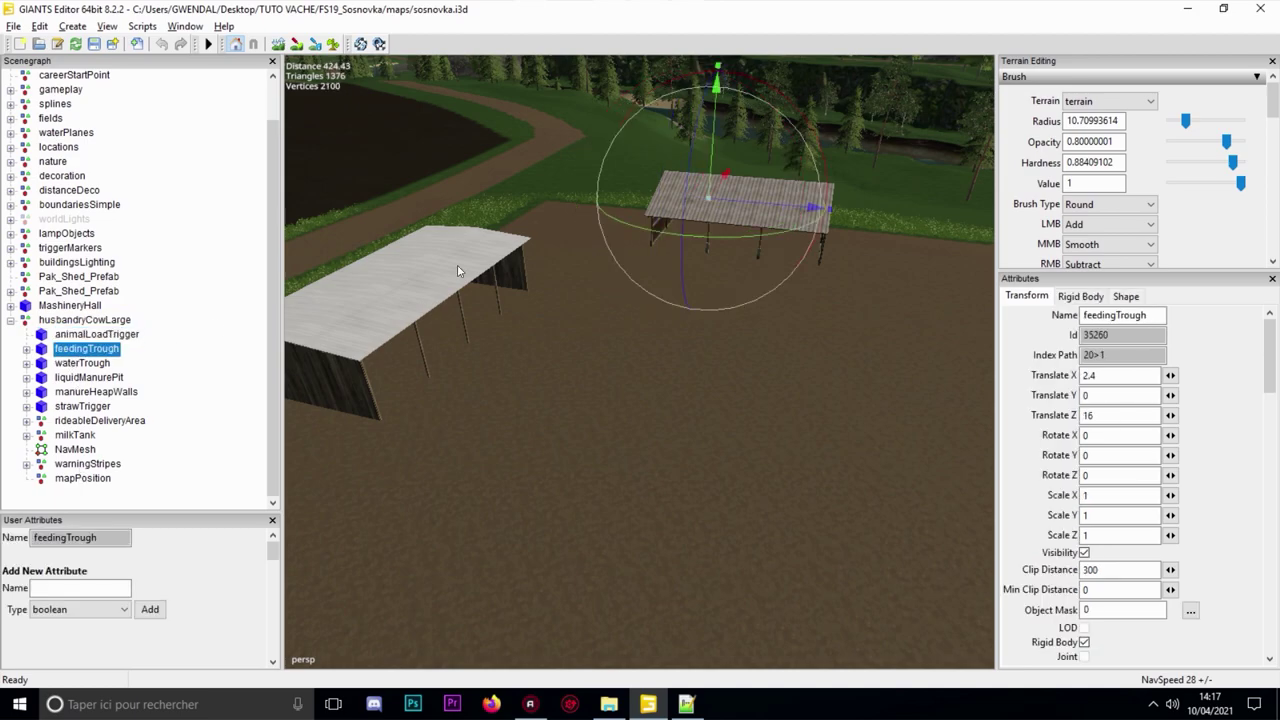
click(80, 334)
key(f)
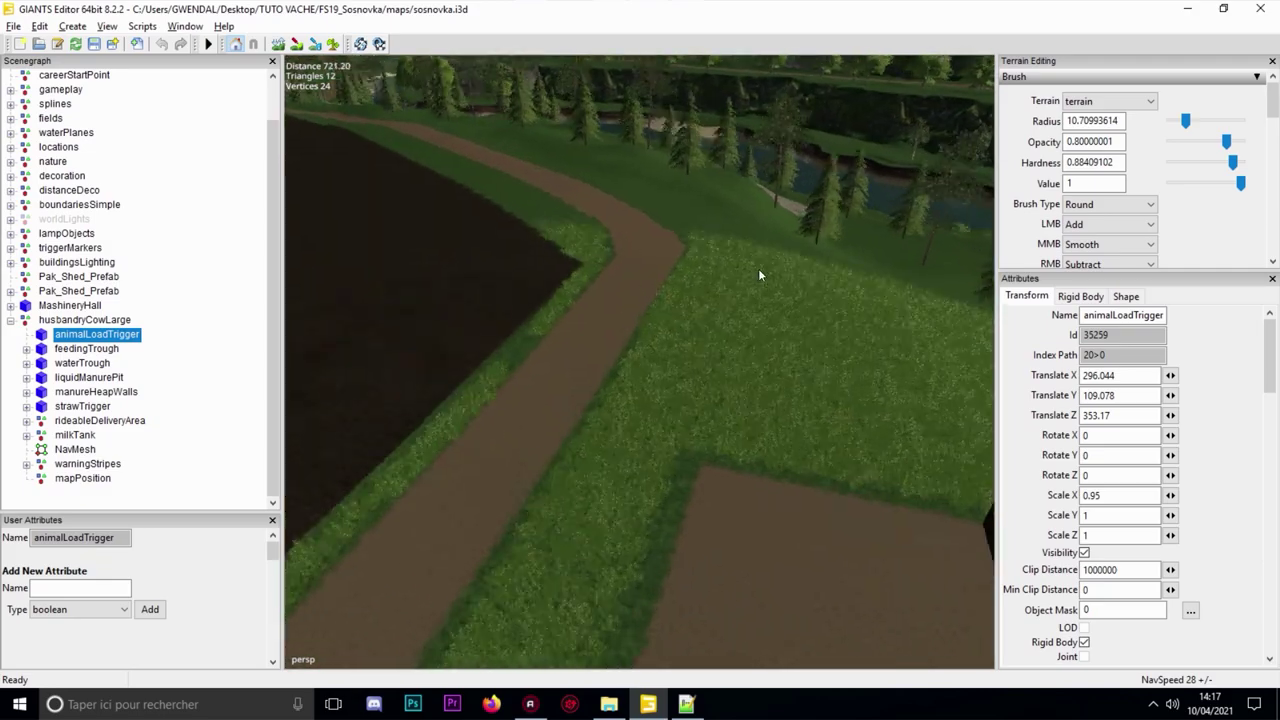
- Move animalLoadTrigger roughly across the map towards the wooden shed on the dirt yard
alt+drag(652, 329, 762, 298)
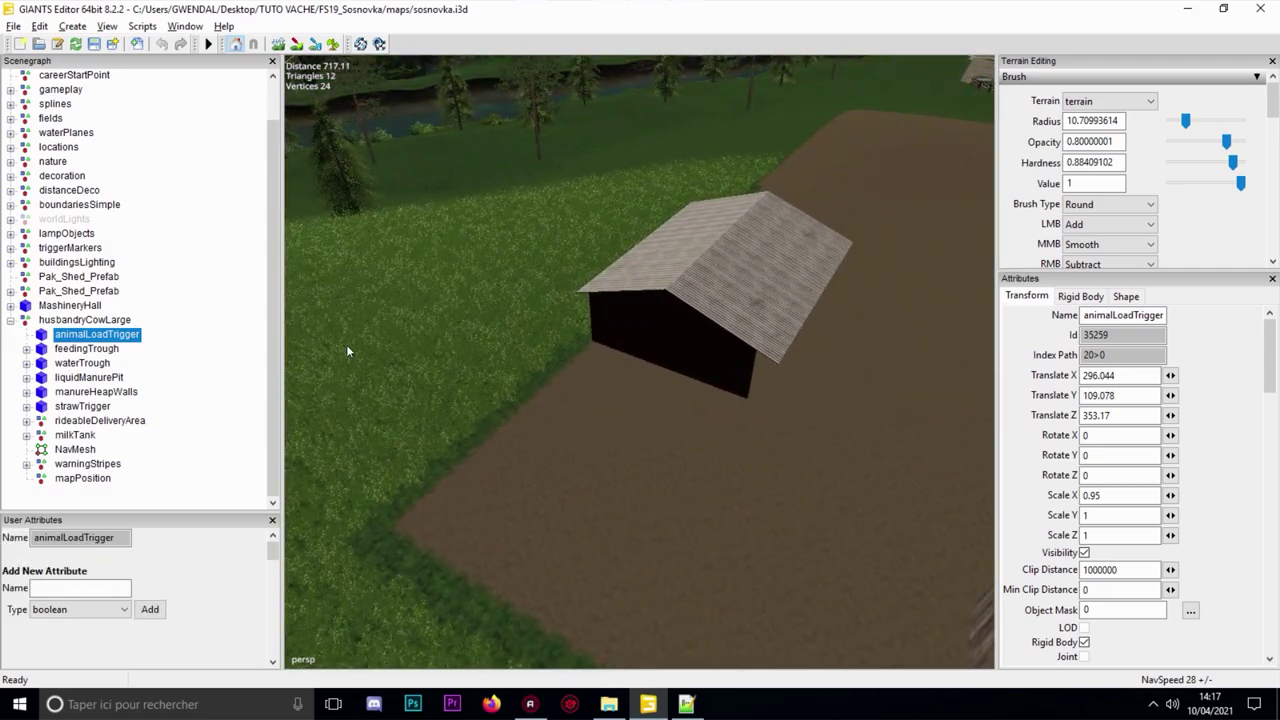
alt+drag(430, 370, 462, 246)
alt+middle_drag(462, 246, 400, 428)
alt+drag(400, 428, 351, 311)
drag(384, 222, 291, 411)
drag(445, 303, 895, 432)
alt+drag(762, 335, 744, 428)
middle_drag(744, 428, 743, 277)
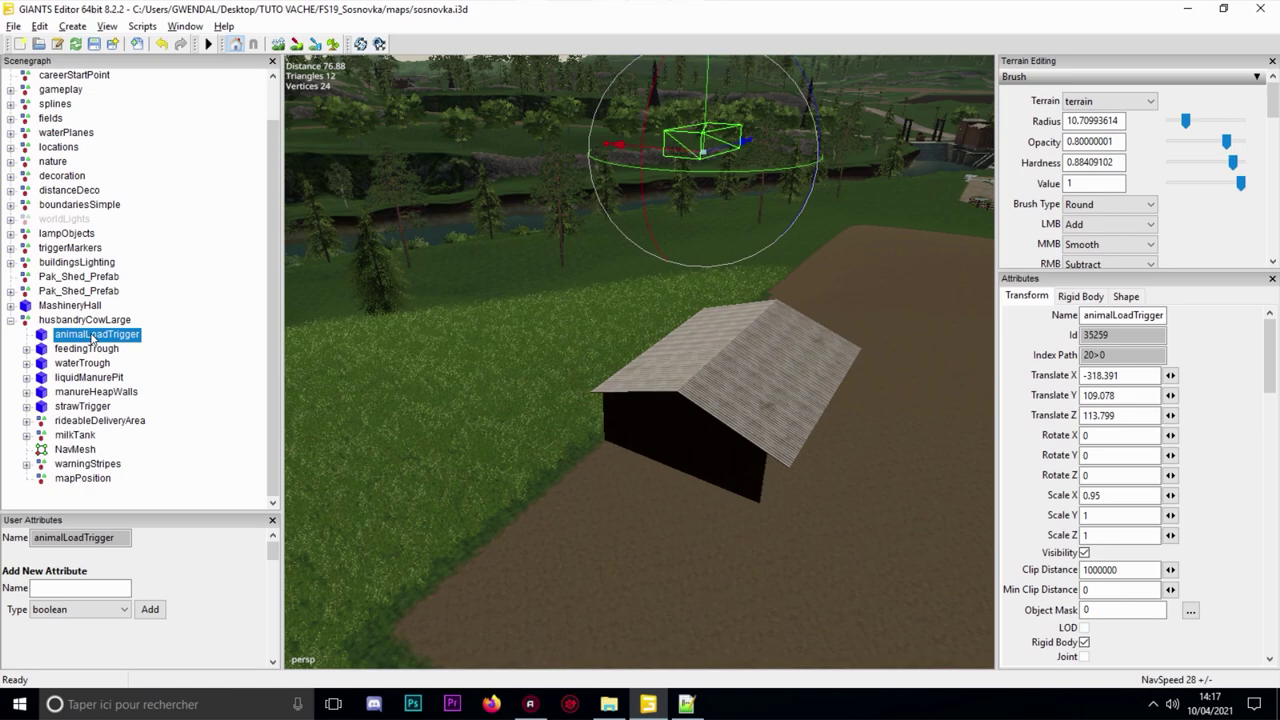
- Place animalLoadTrigger on the ground in front of the wooden shed's closed end wall using interactive placement
key(ctrl+b)
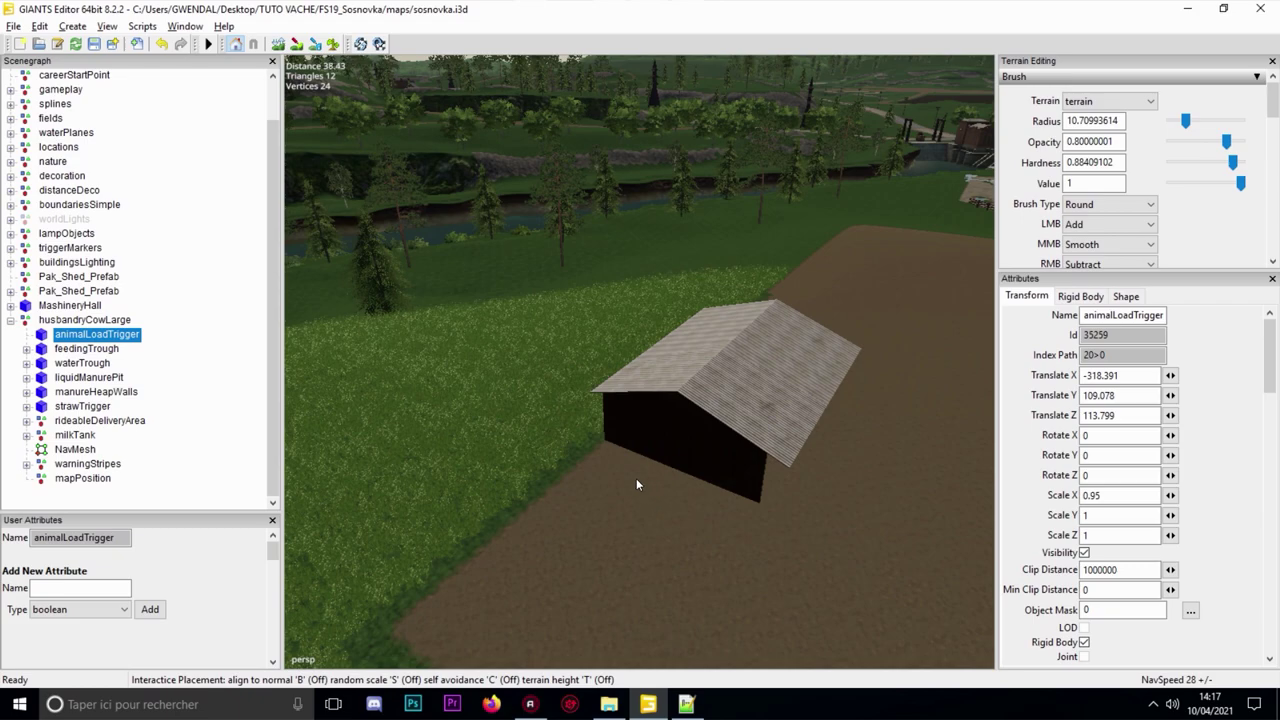
click(655, 499)
scroll(655, 497, up, 5)
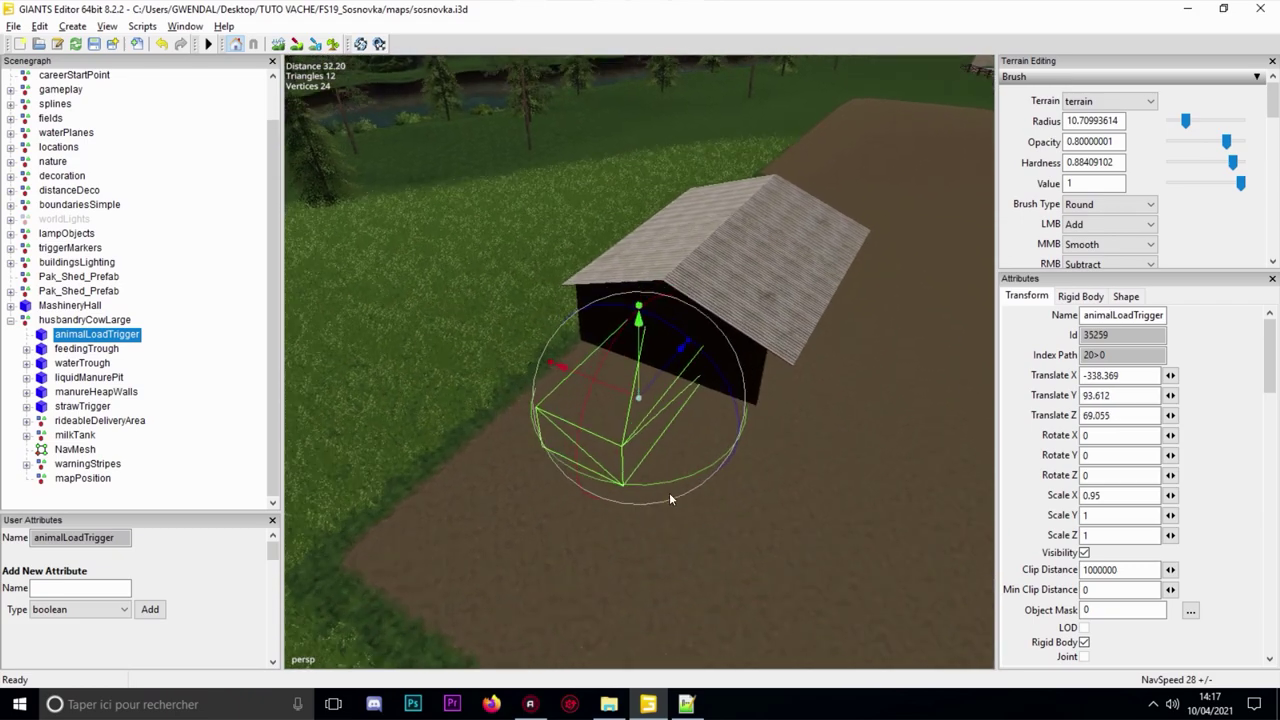
alt+middle_drag(637, 416, 573, 206)
alt+drag(573, 206, 555, 176)
right_drag(554, 174, 630, 394)
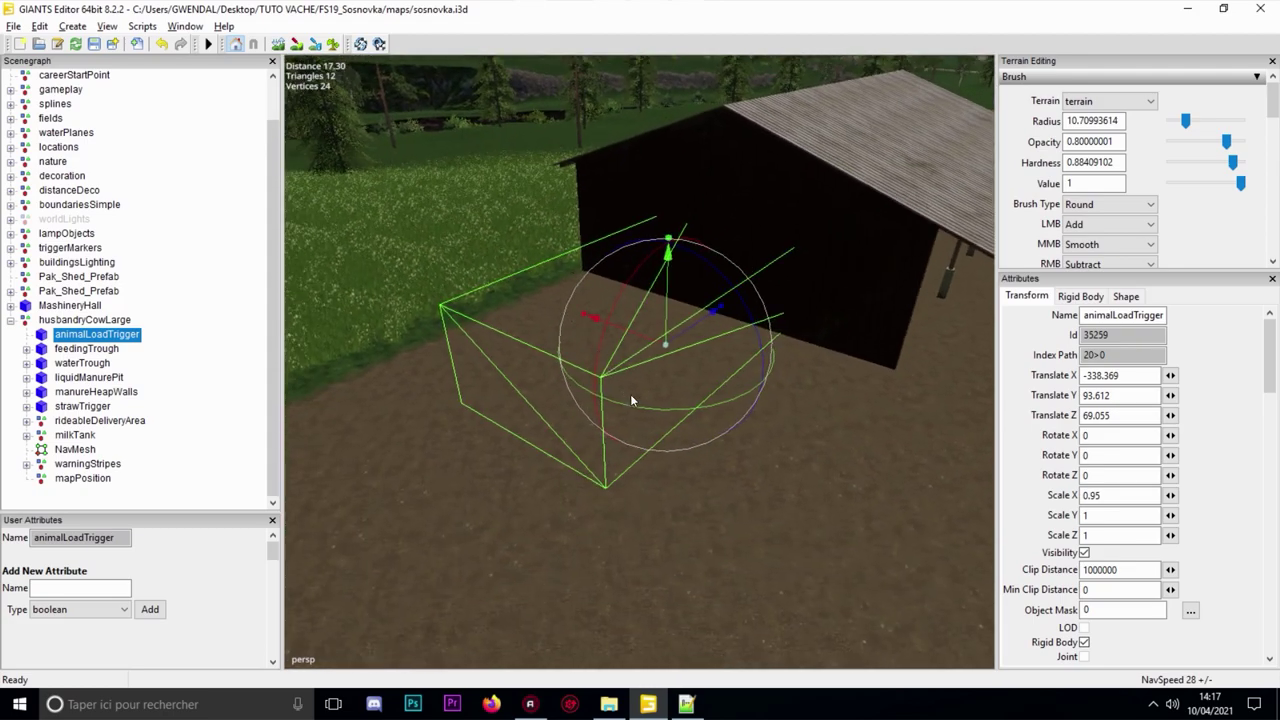
- Rotate animalLoadTrigger parallel to the shed's end wall and set its Y rotation to -90
drag(652, 403, 584, 342)
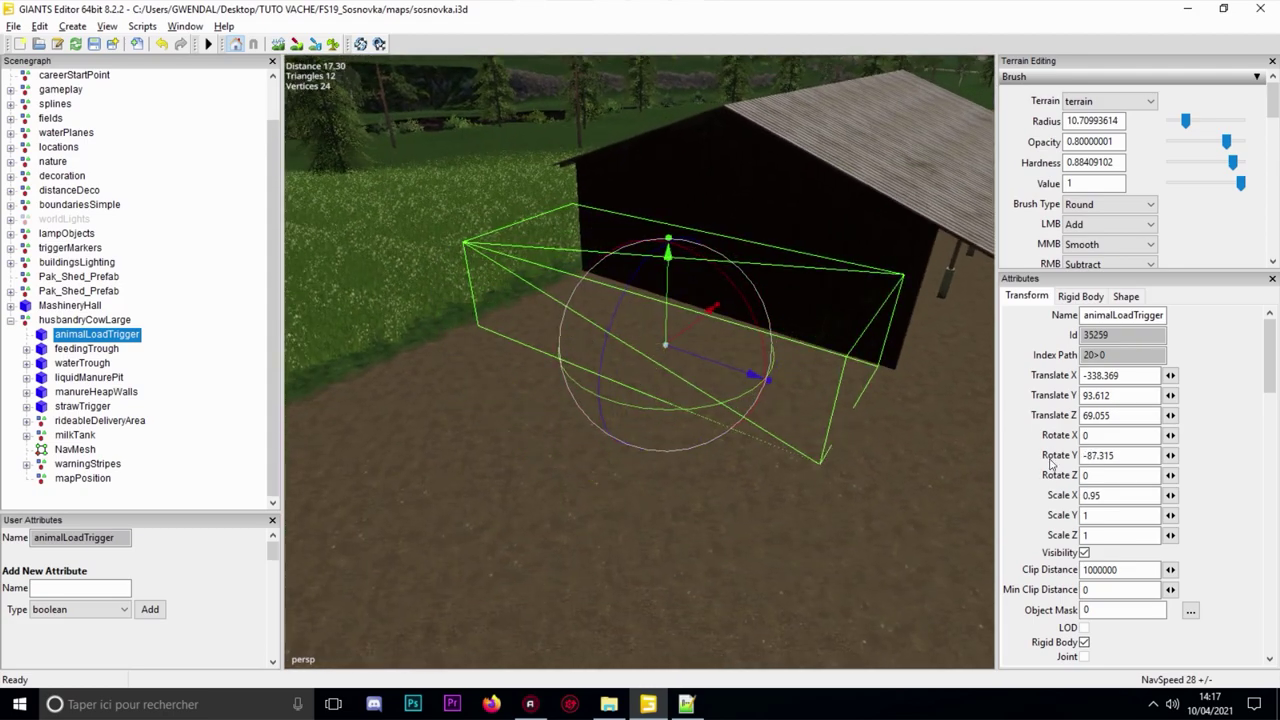
double_click(1121, 454)
text(9)
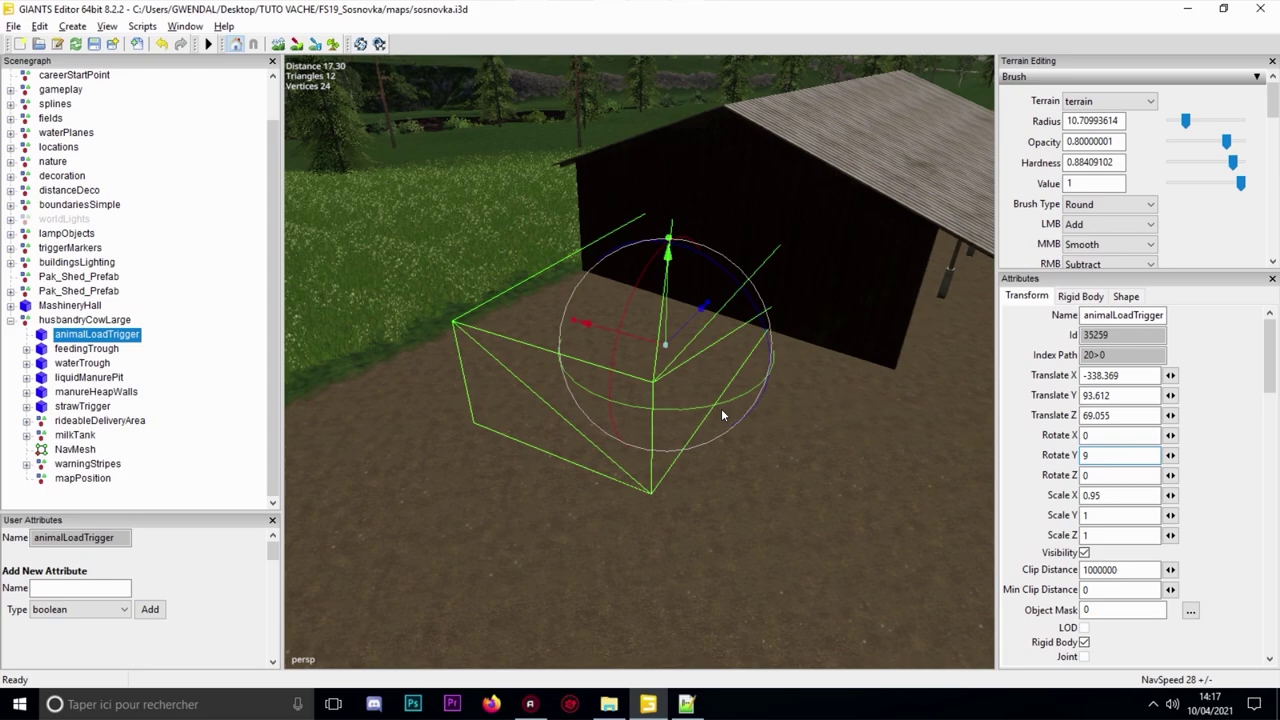
text(0)
- Move animalLoadTrigger against the shed's end wall and lower it slightly, to about X -338.94, Y 93.57, Z 69.62
drag(681, 335, 829, 440)
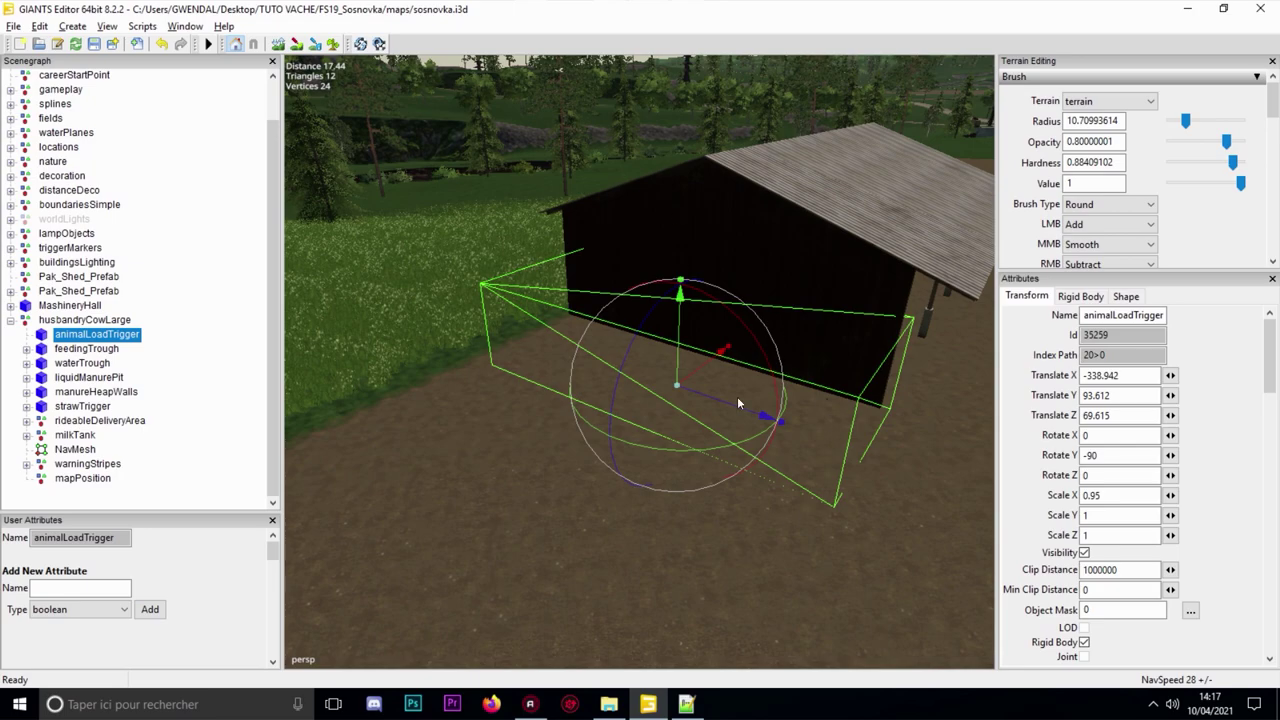
right_drag(583, 436, 592, 443)
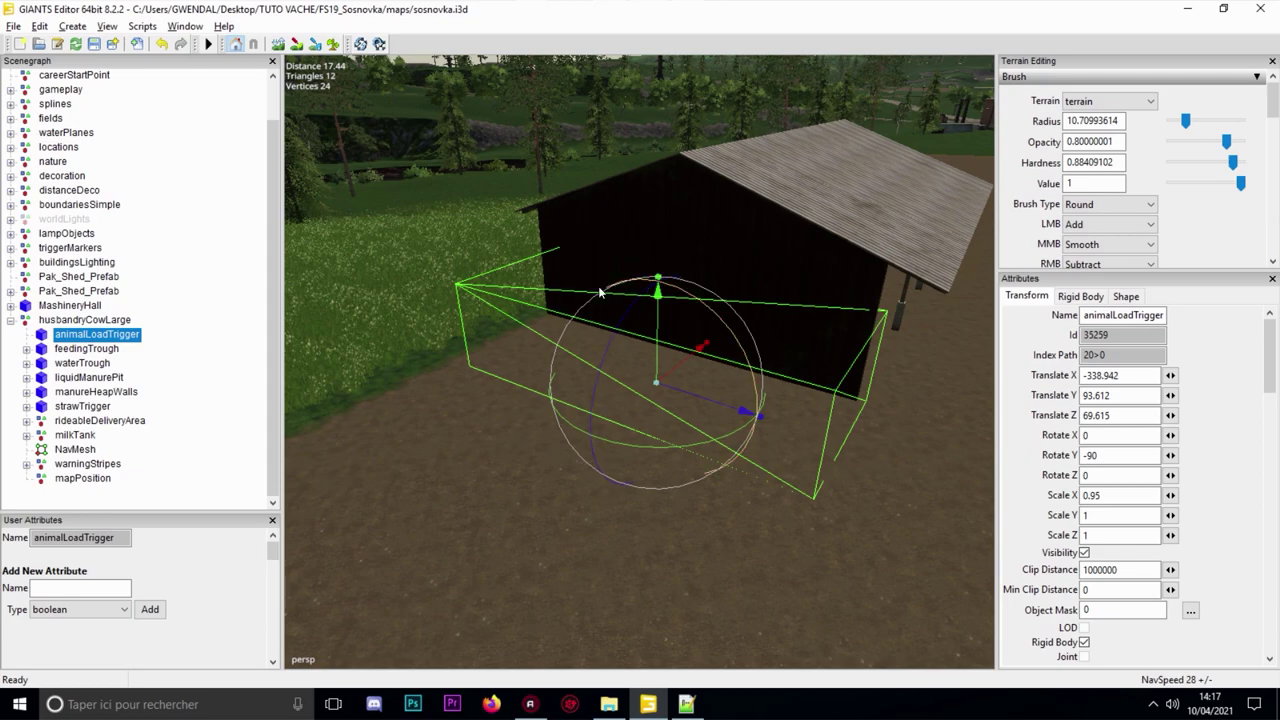
drag(660, 299, 676, 323)
right_drag(676, 328, 584, 336)
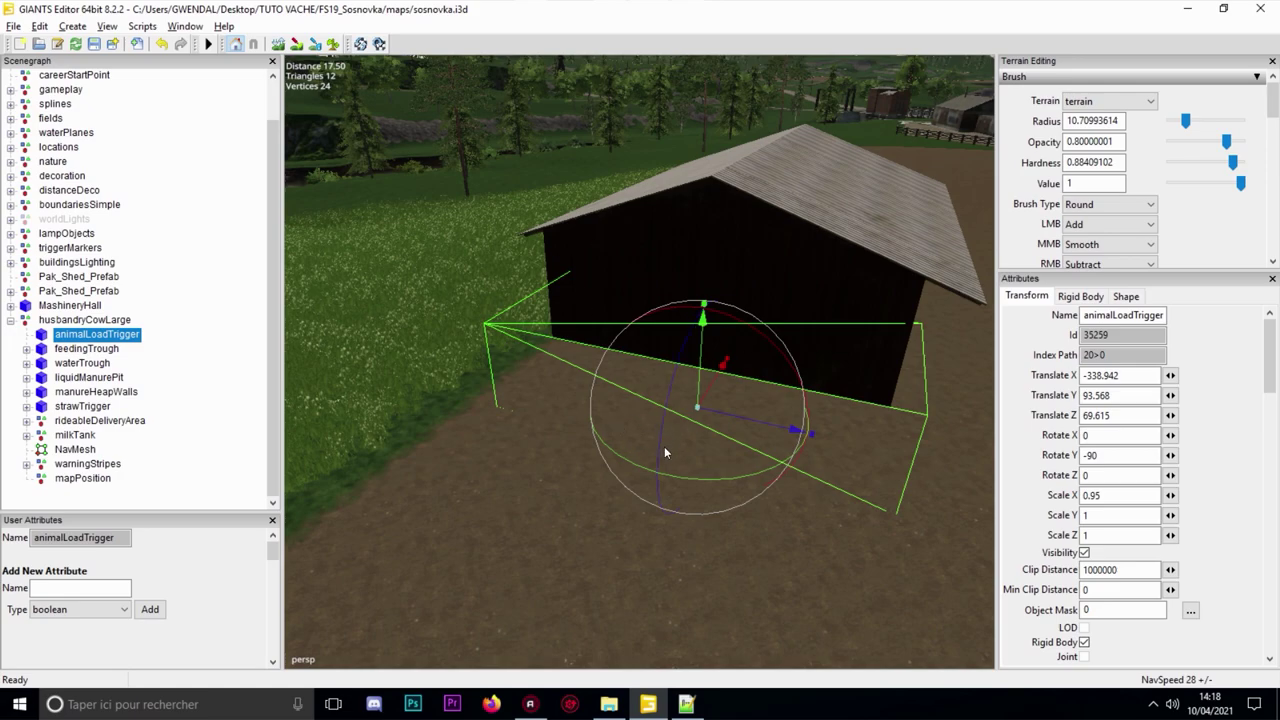
- Open husbandryCowLarge.xml from the map's animalHusbandryCow folder in Notepad++, examine the trigger and module node indices, and return to GIANTS Editor
click(608, 703)
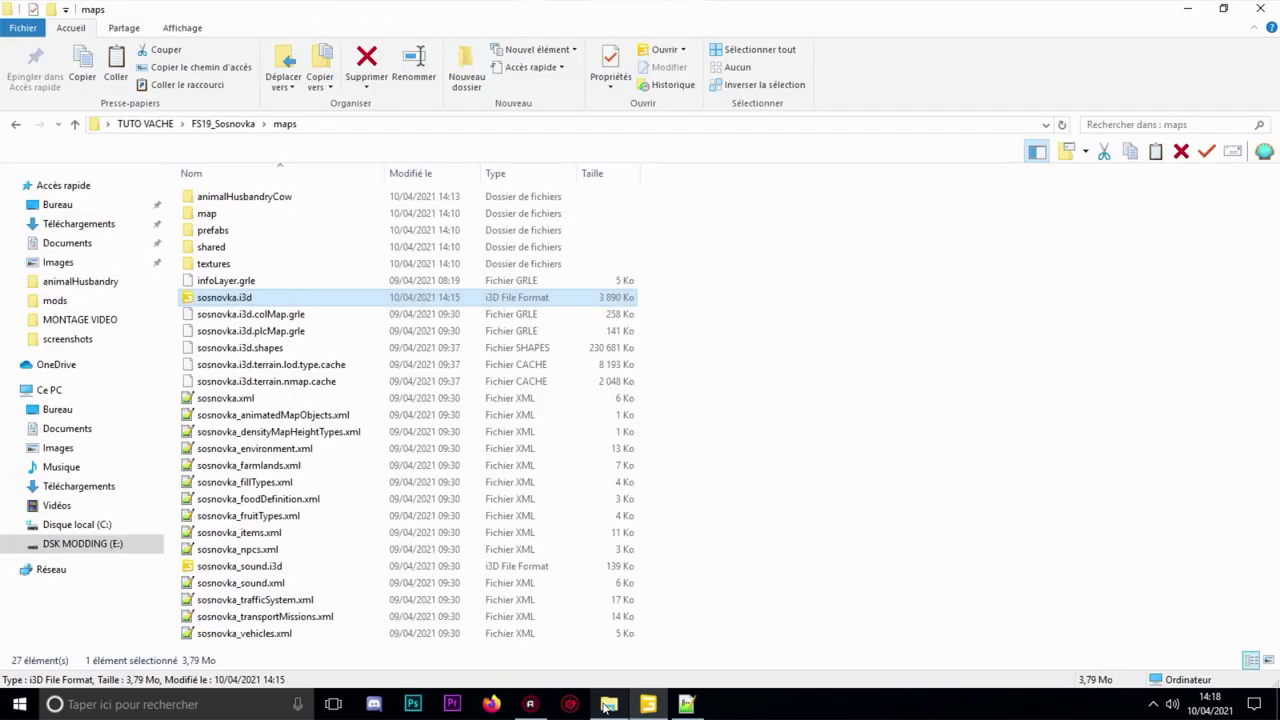
click(291, 197)
double_click(291, 197)
click(272, 232)
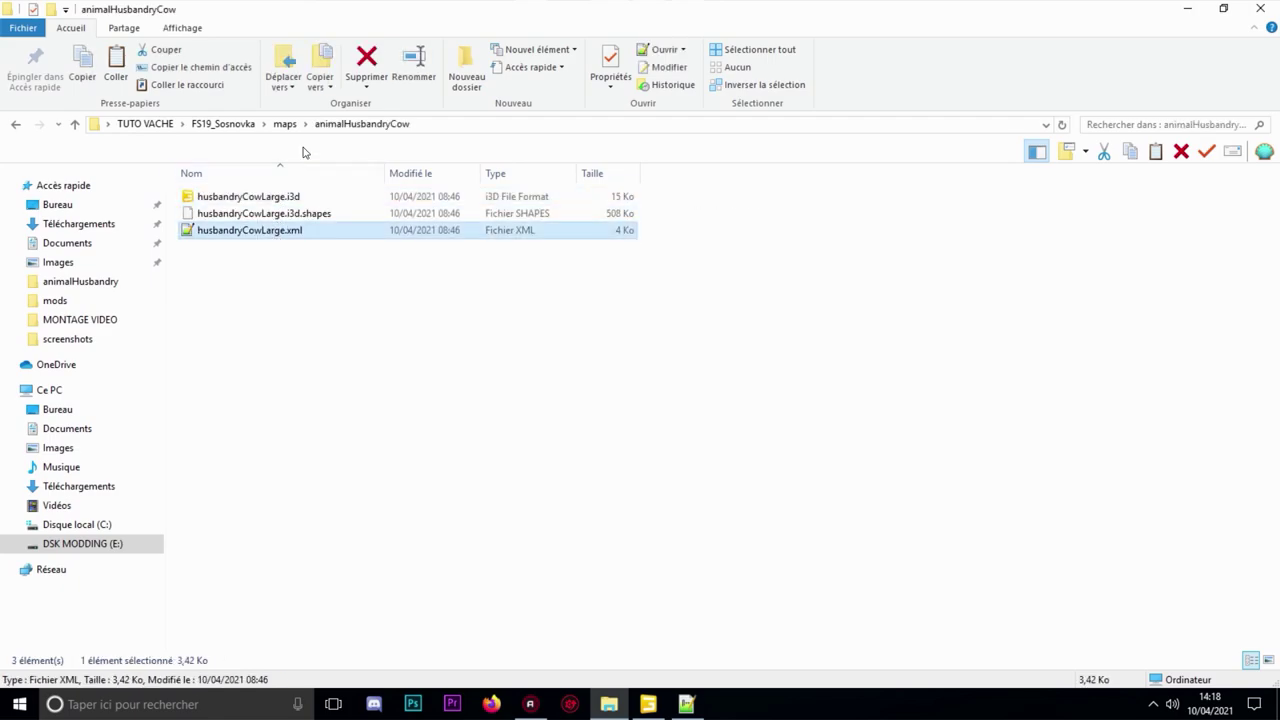
double_click(272, 234)
scroll(597, 365, down, 5)
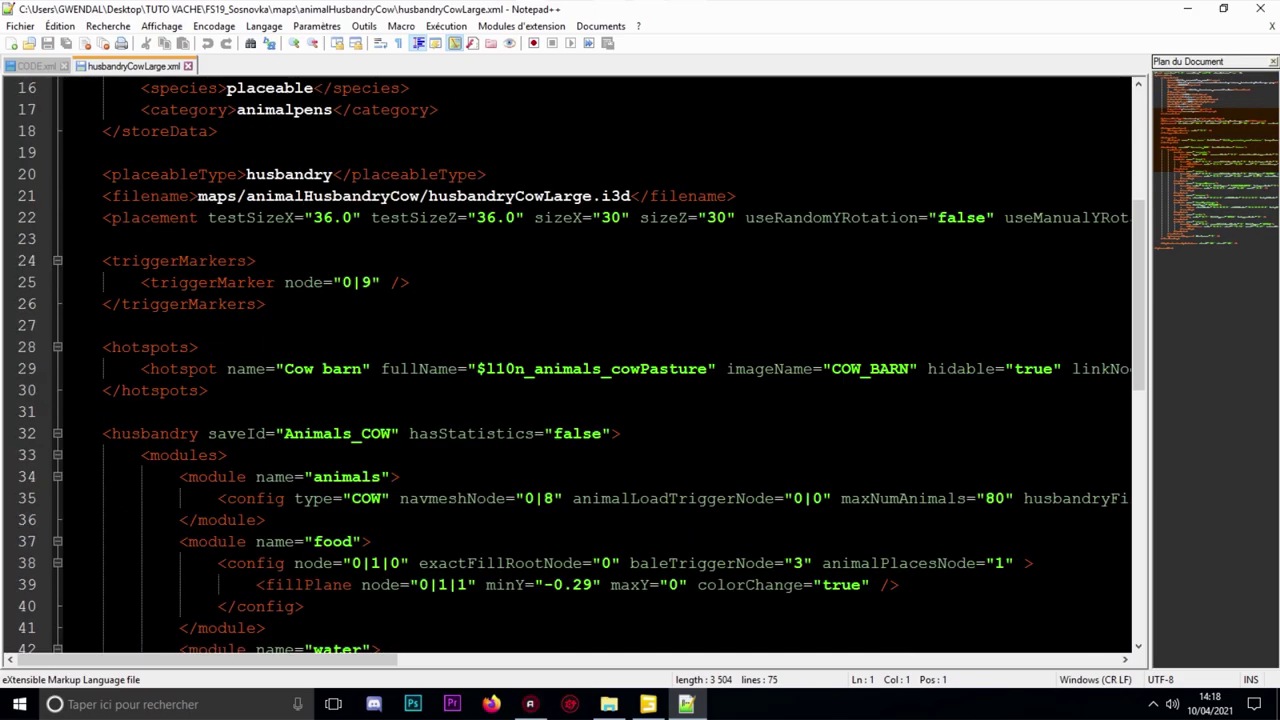
ctrl+scroll(597, 365, down, 4)
scroll(590, 365, down, 3)
scroll(590, 365, up, 2)
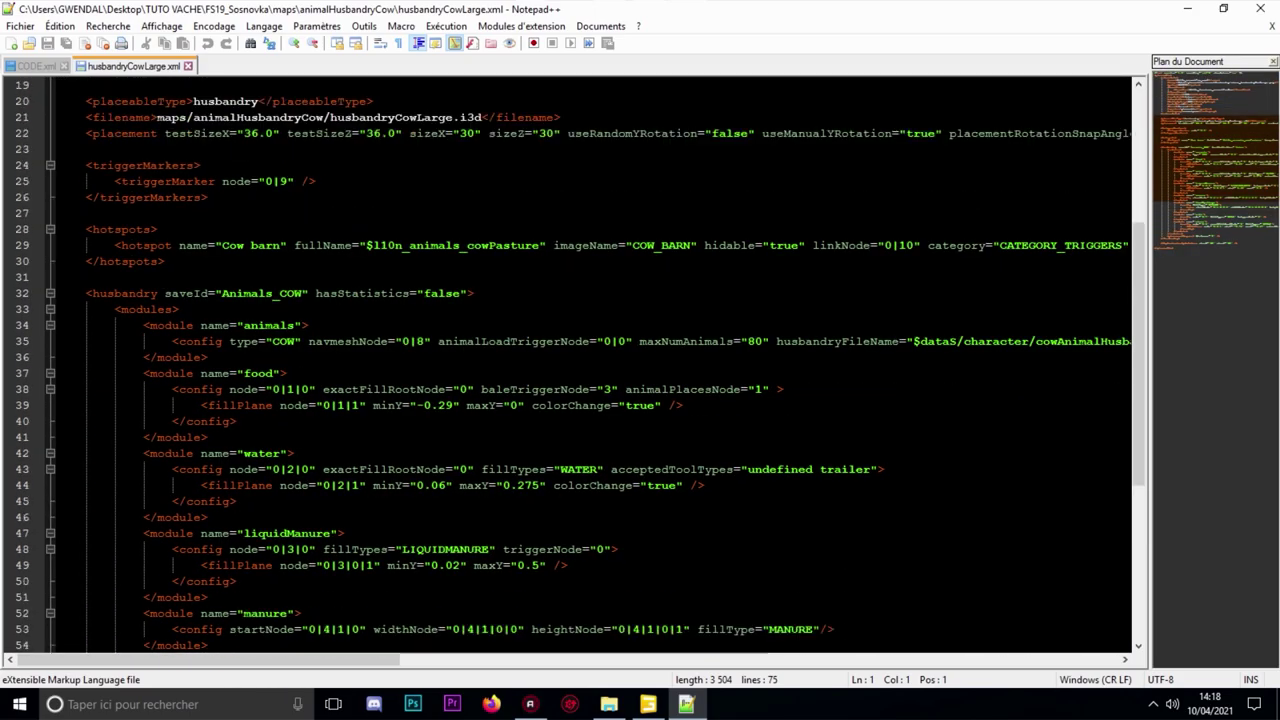
scroll(590, 365, down, 3)
click(1190, 7)
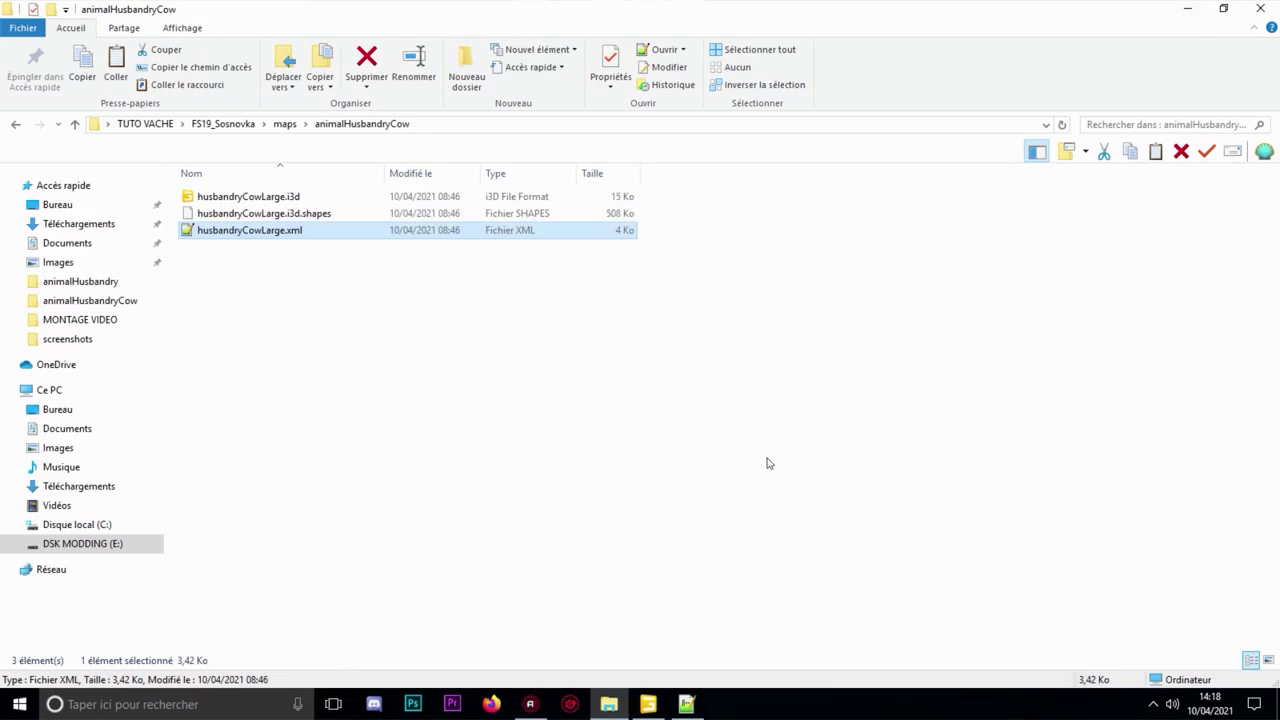
click(652, 708)
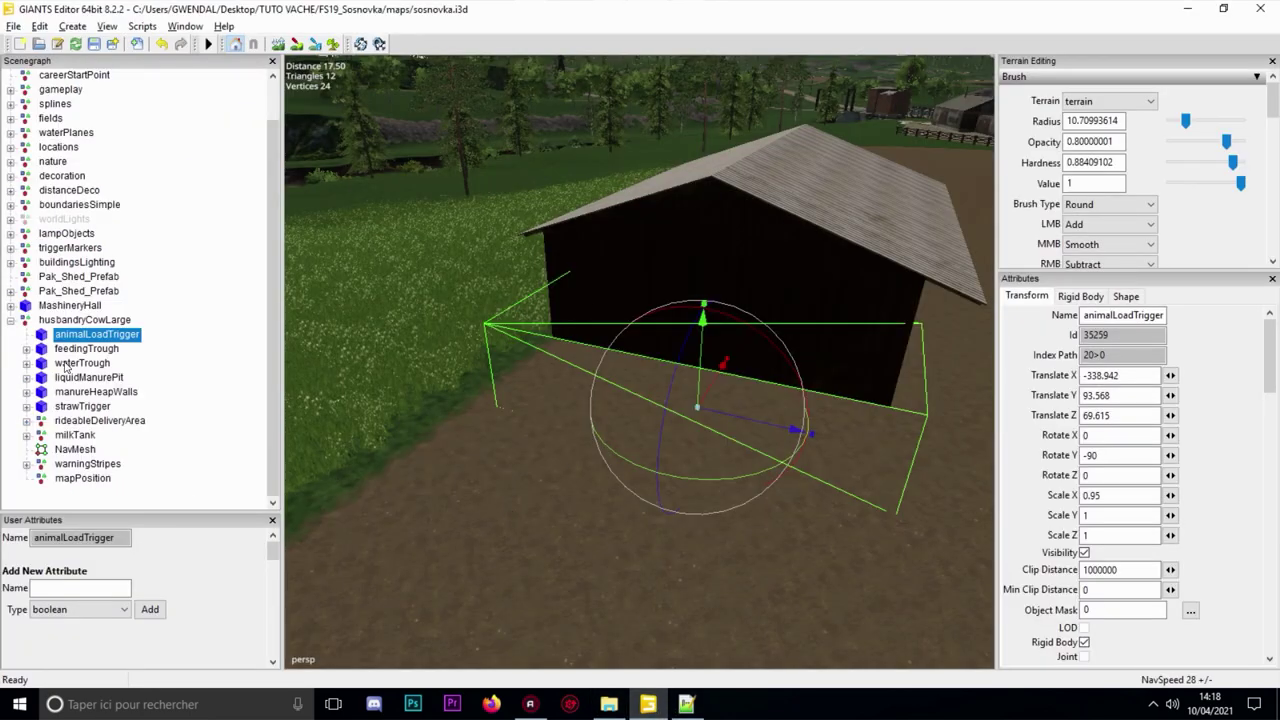
- Place feedingTrough on the dirt in front of the shed's open side using interactive placement
alt+middle_drag(573, 326, 411, 360)
key(f)
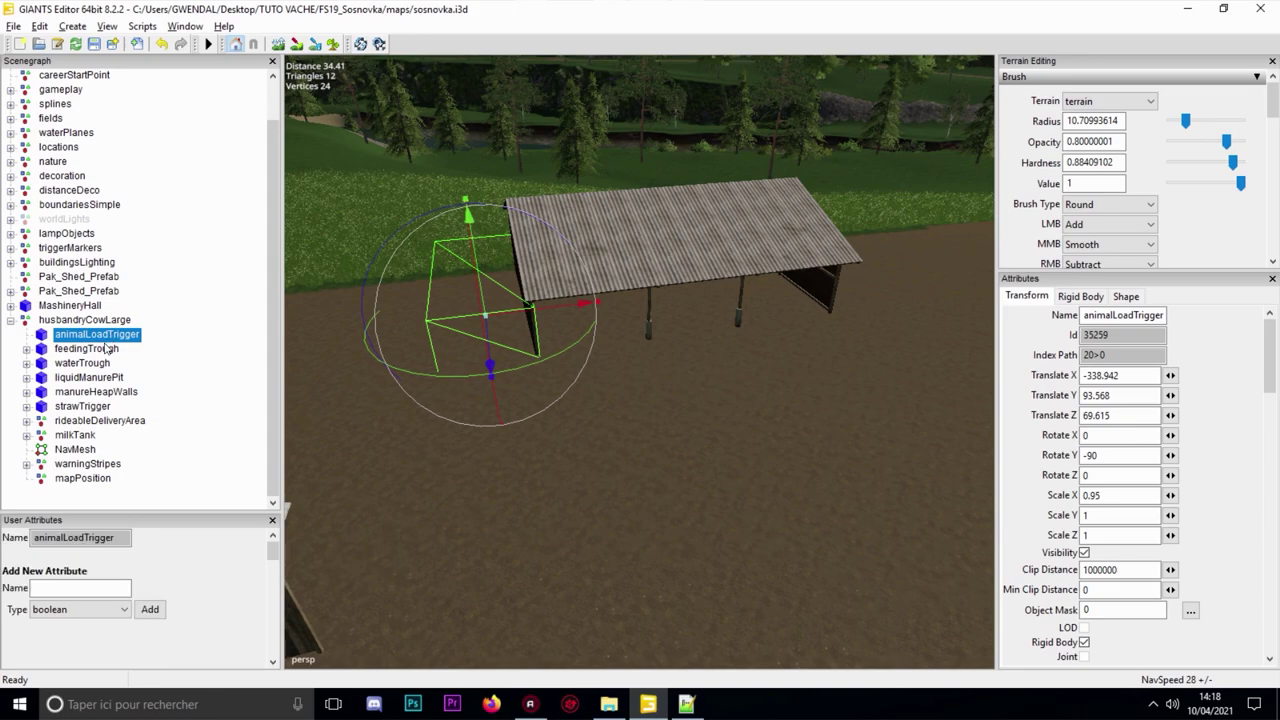
click(100, 349)
alt+middle_drag(470, 296, 477, 322)
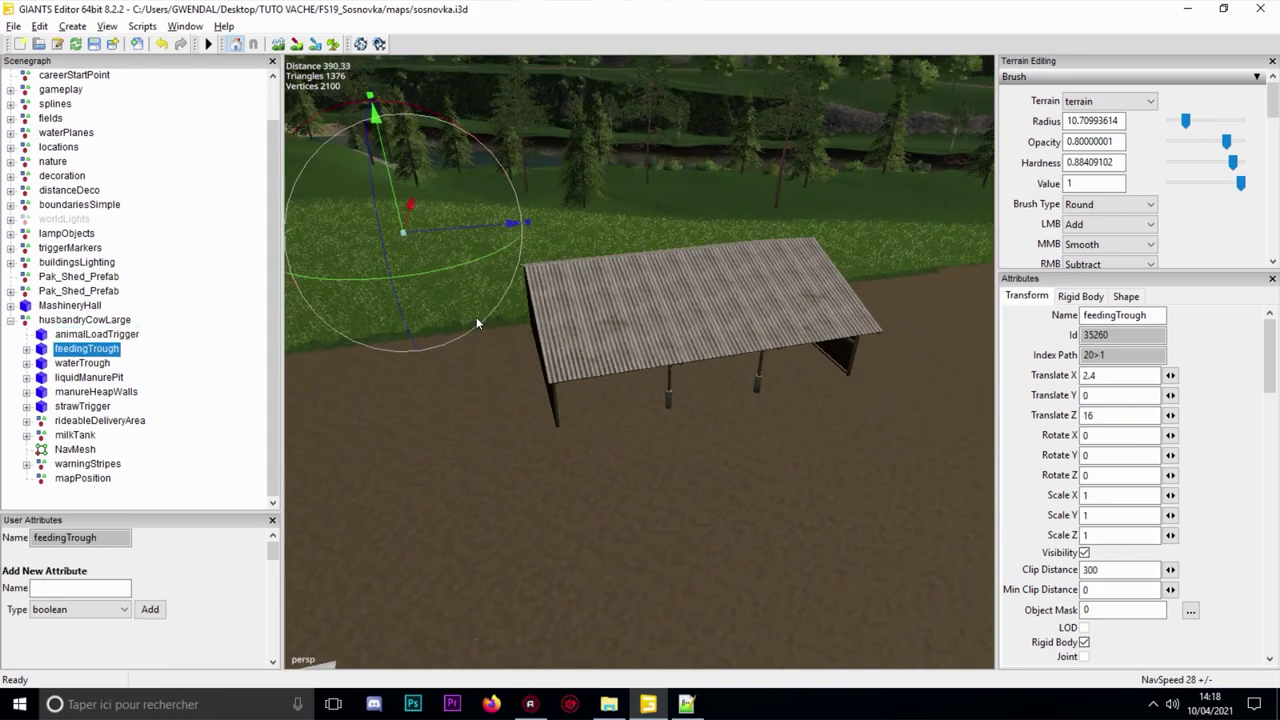
scroll(477, 322, up, 1)
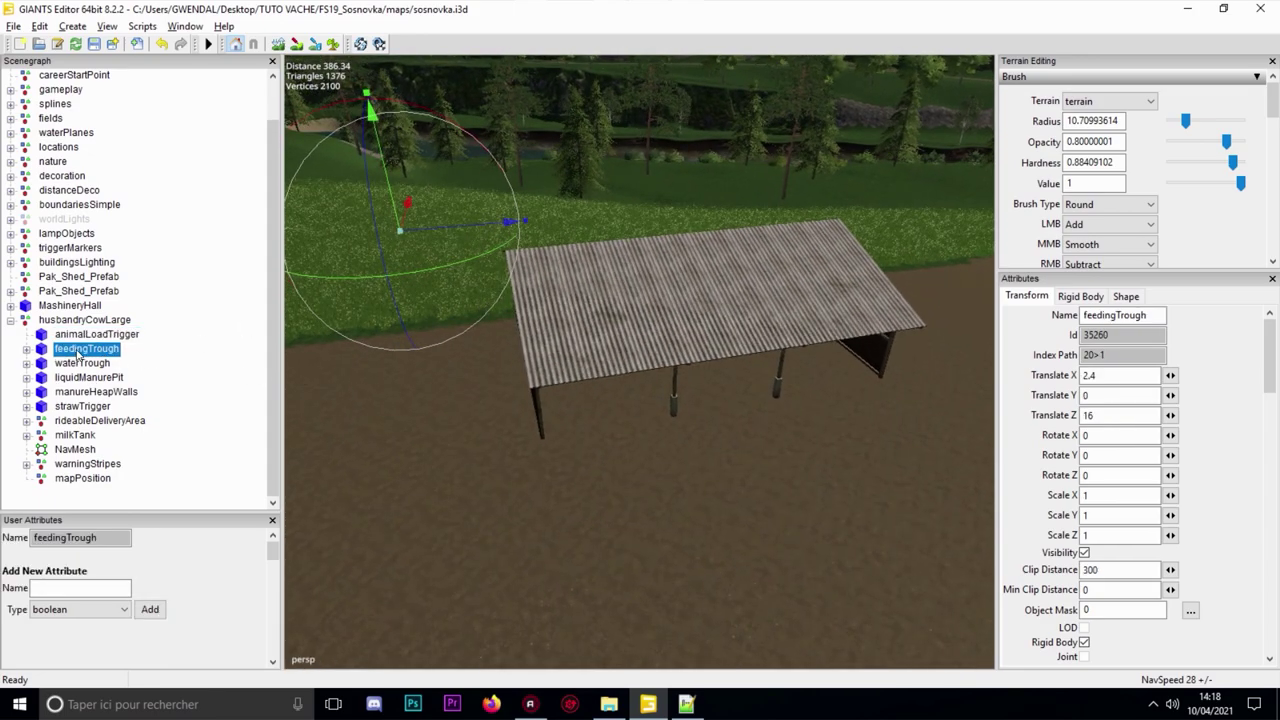
key(ctrl+b)
click(828, 457)
alt+middle_drag(828, 457, 756, 374)
scroll(756, 374, up, 2)
drag(779, 348, 828, 348)
scroll(828, 349, up, 1)
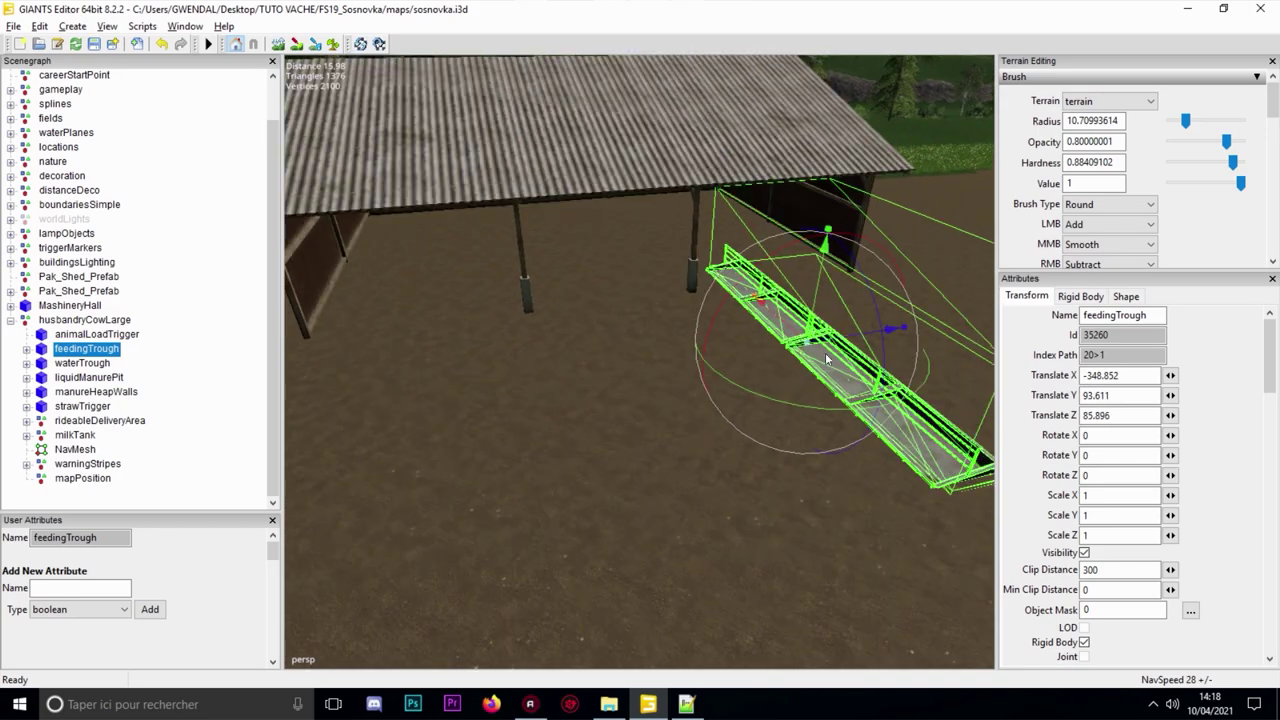
- Turn feedingTrough parallel to the shed's open side and set its Y rotation to -90
drag(812, 408, 987, 438)
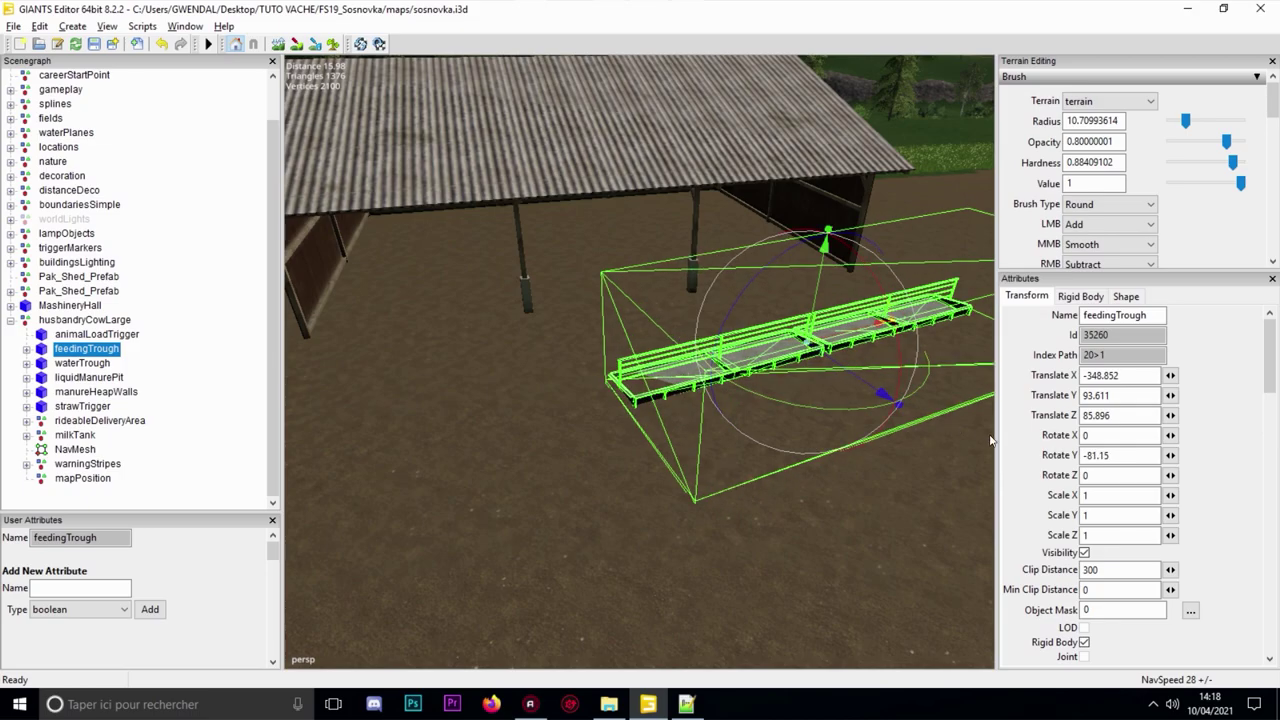
drag(1106, 455, 977, 449)
text(-90)
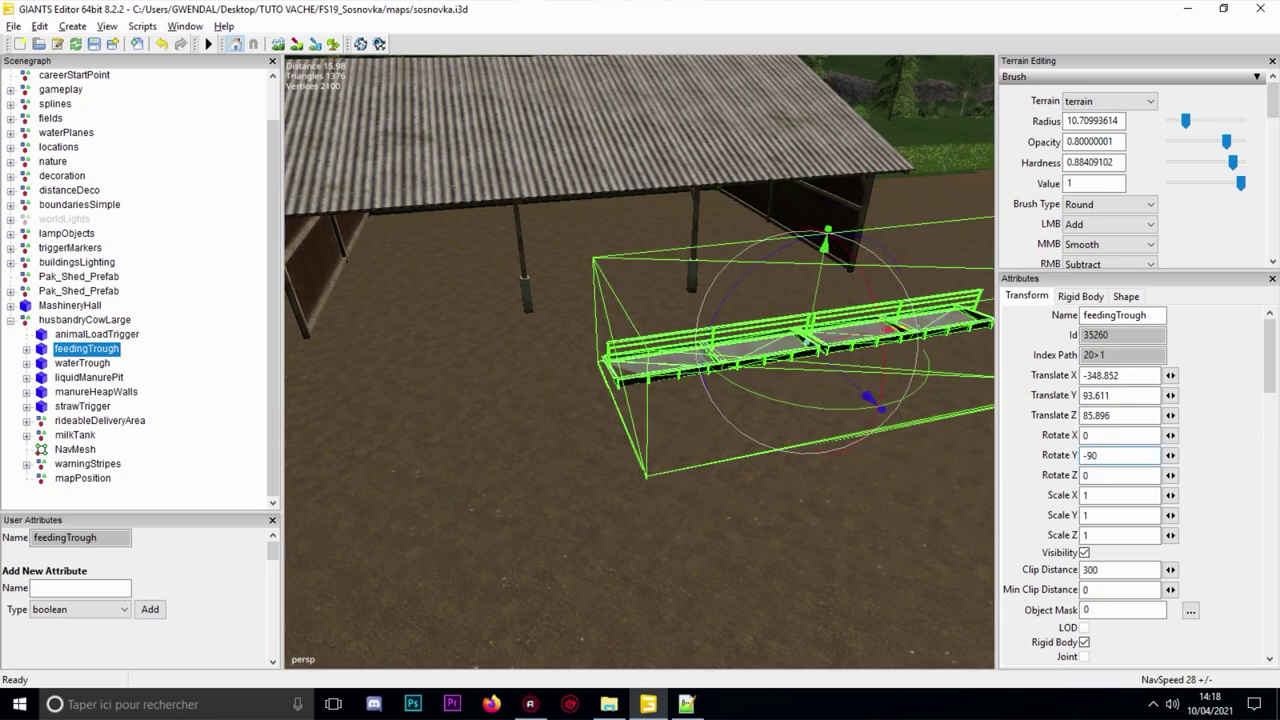
- Move feedingTrough under the roof edge along the shed's support posts, to about X -343.85, Z 84.32
scroll(763, 297, up, 4)
scroll(763, 297, down, 1)
drag(879, 469, 638, 258)
drag(779, 276, 642, 287)
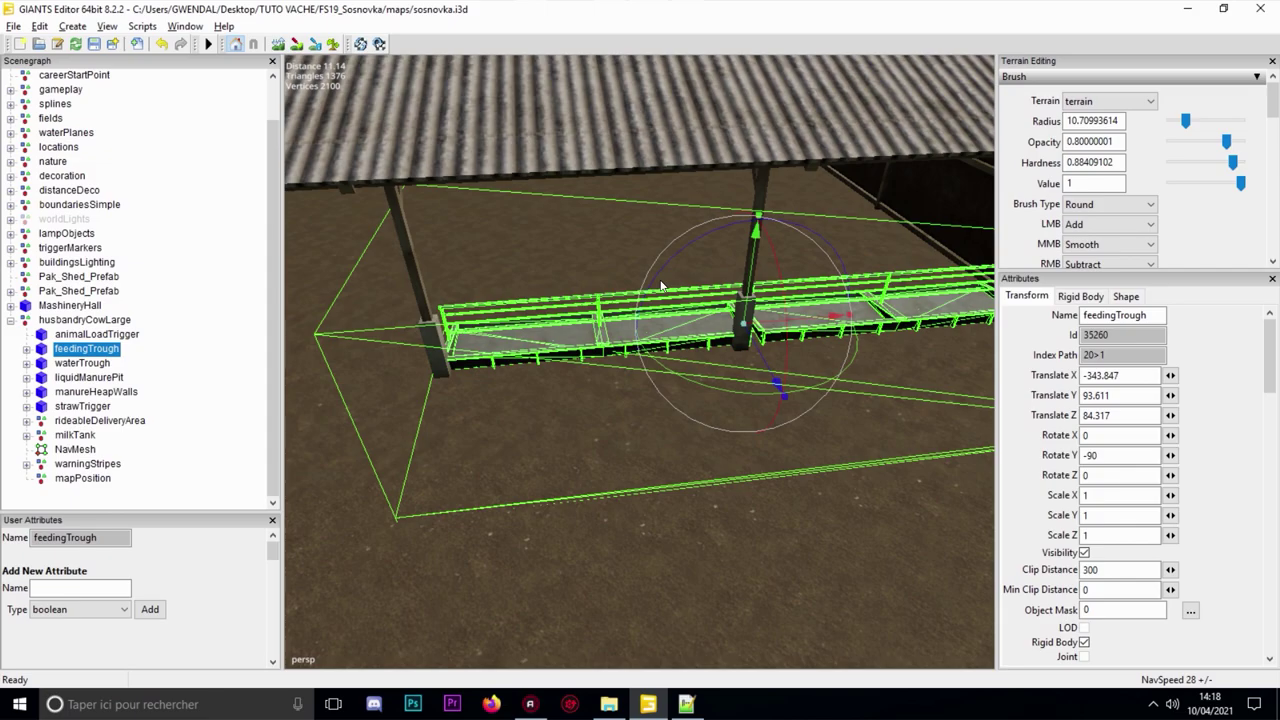
- Examine from several angles how feedingTrough lines up with the shed's support posts and the ground
middle_drag(652, 261, 603, 245)
alt+middle_drag(629, 225, 624, 306)
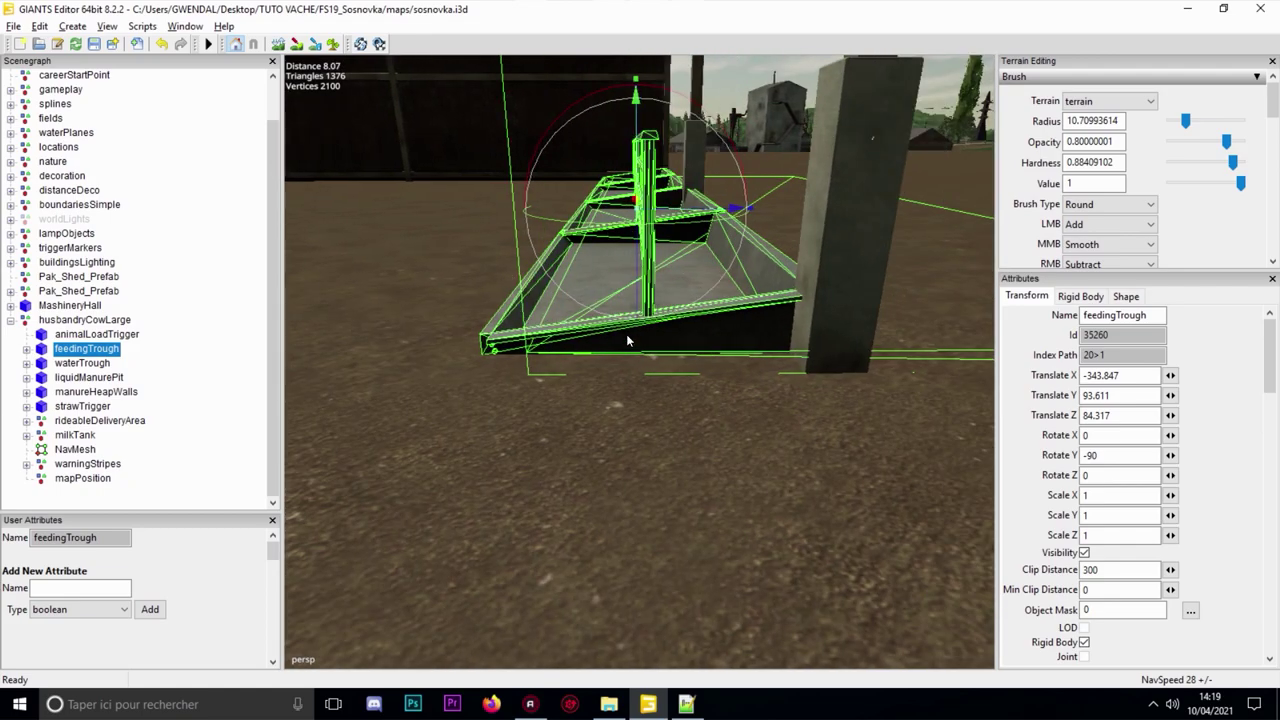
alt+middle_drag(527, 327, 533, 331)
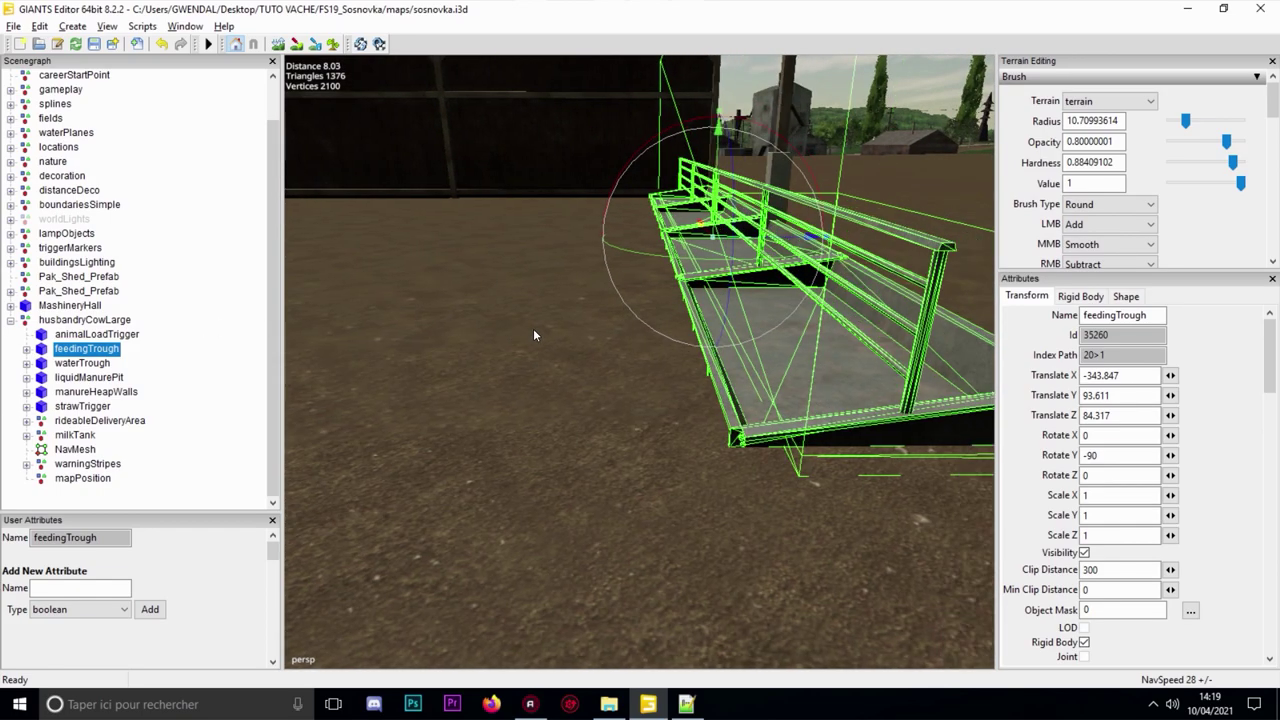
alt+middle_drag(623, 429, 605, 434)
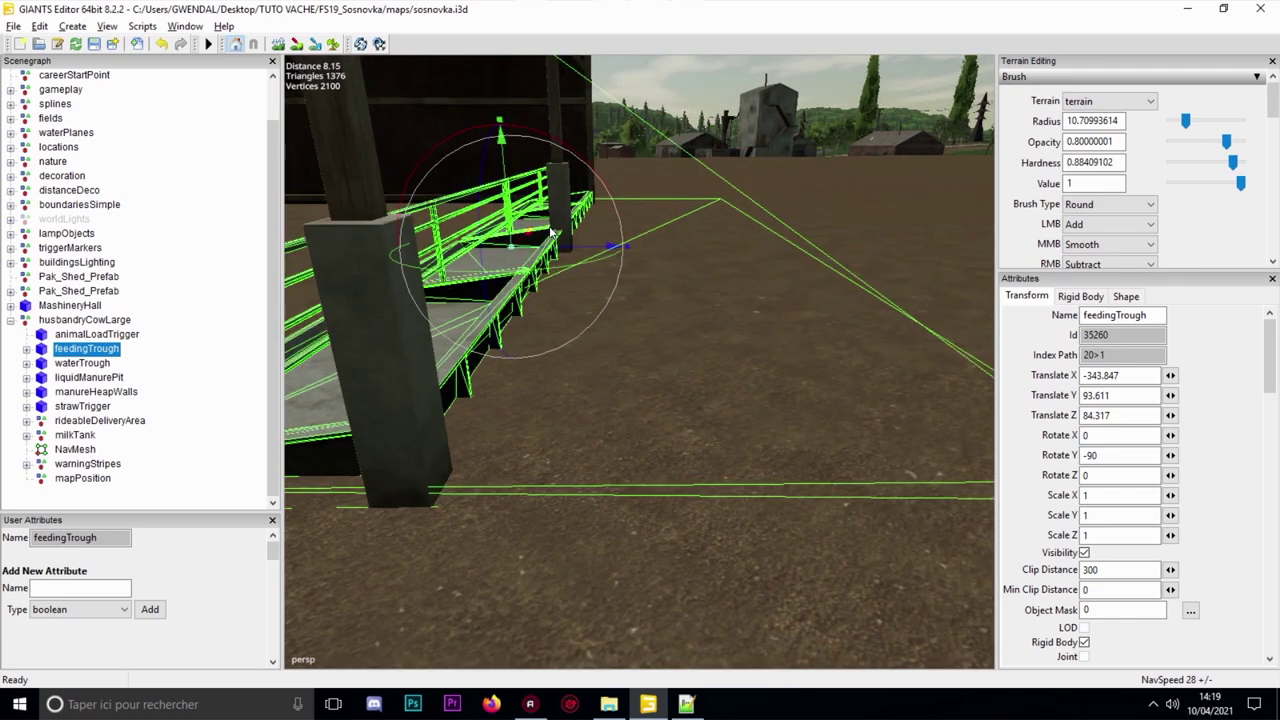
alt+drag(675, 236, 660, 252)
middle_drag(634, 268, 857, 179)
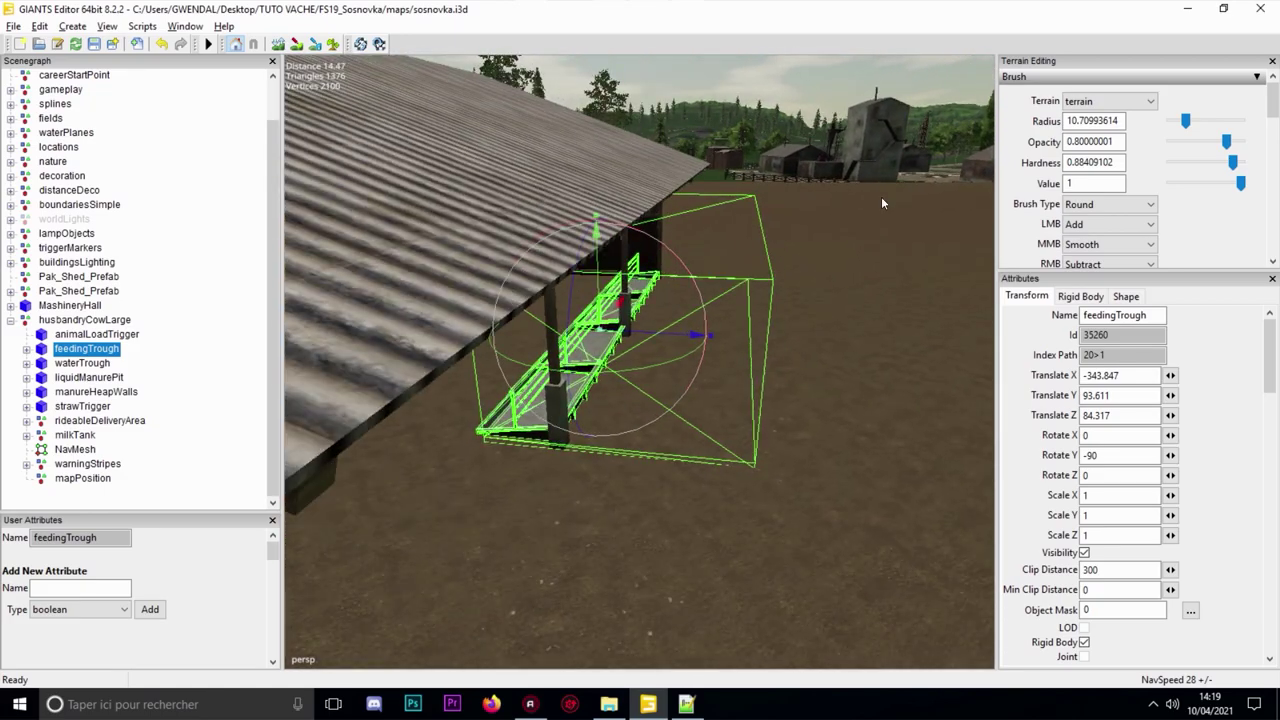
scroll(691, 460, up, 5)
alt+middle_drag(697, 428, 730, 432)
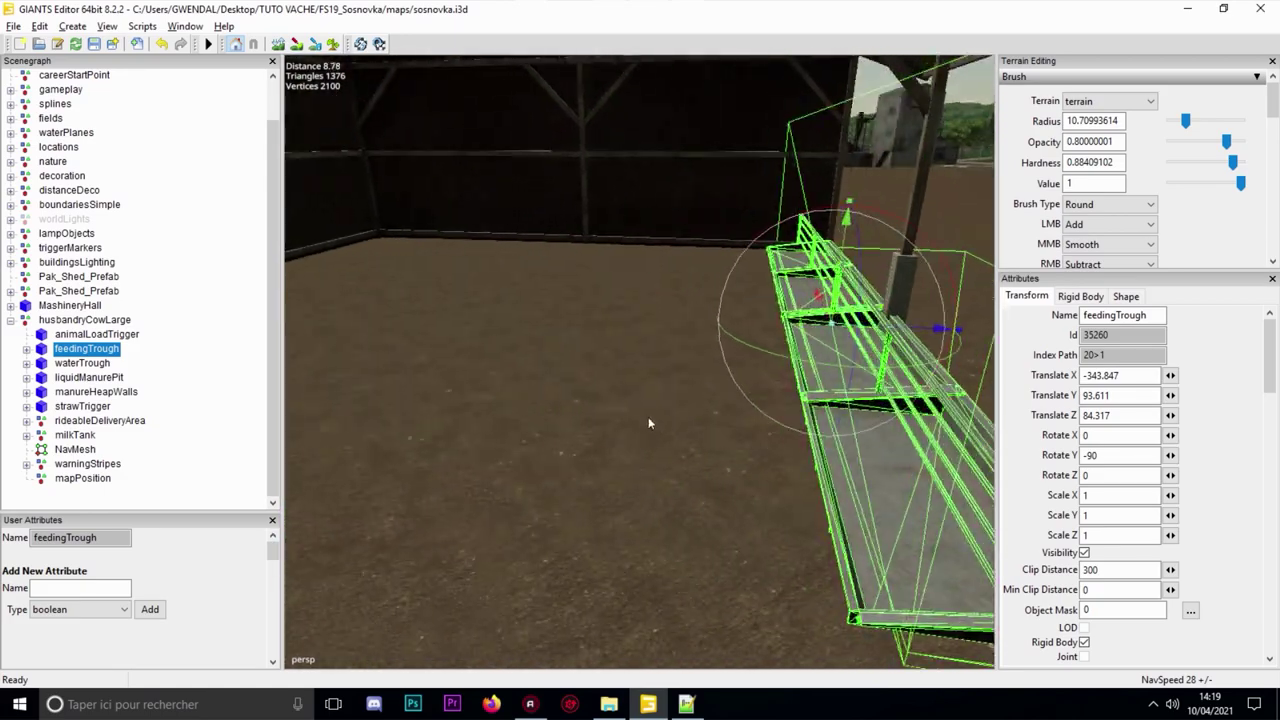
alt+drag(649, 418, 733, 455)
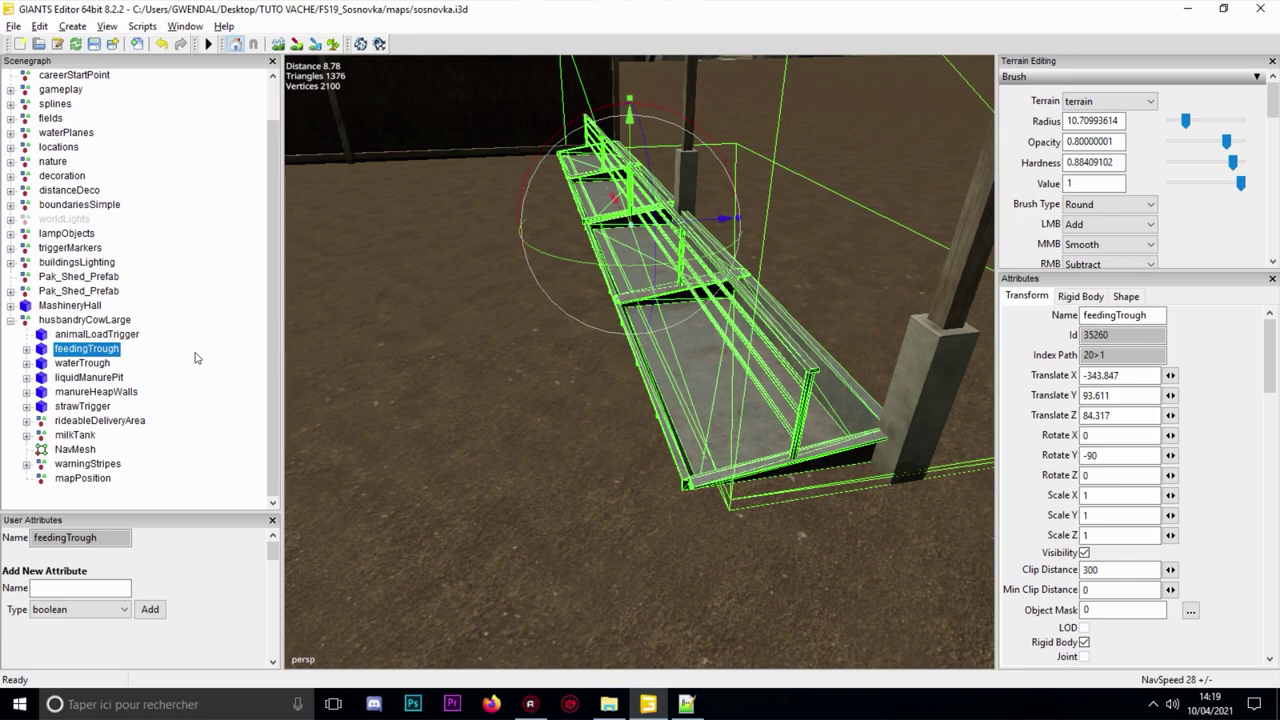
- Expand feedingTrough and feedingTroughTrigger, and inspect feedingTroughPlane, exactFillRootNode, animalPlaces and foodSpillAreas
click(26, 349)
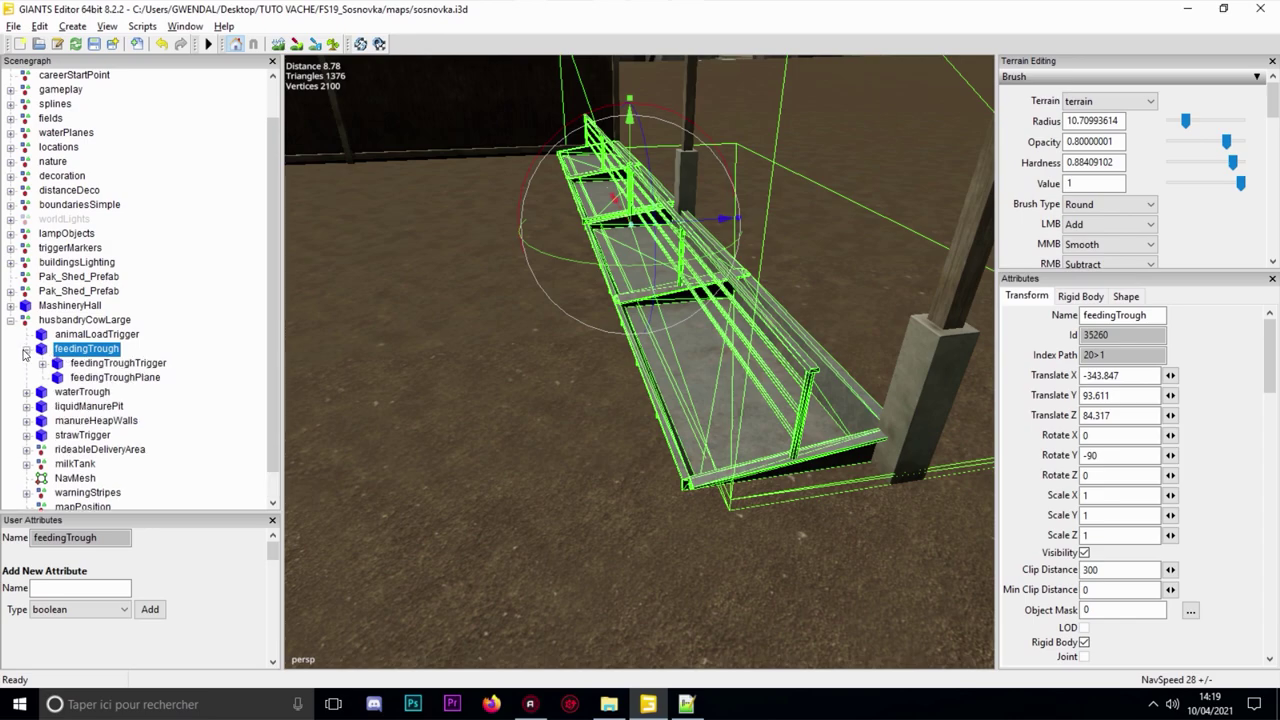
click(126, 379)
alt+drag(450, 304, 526, 290)
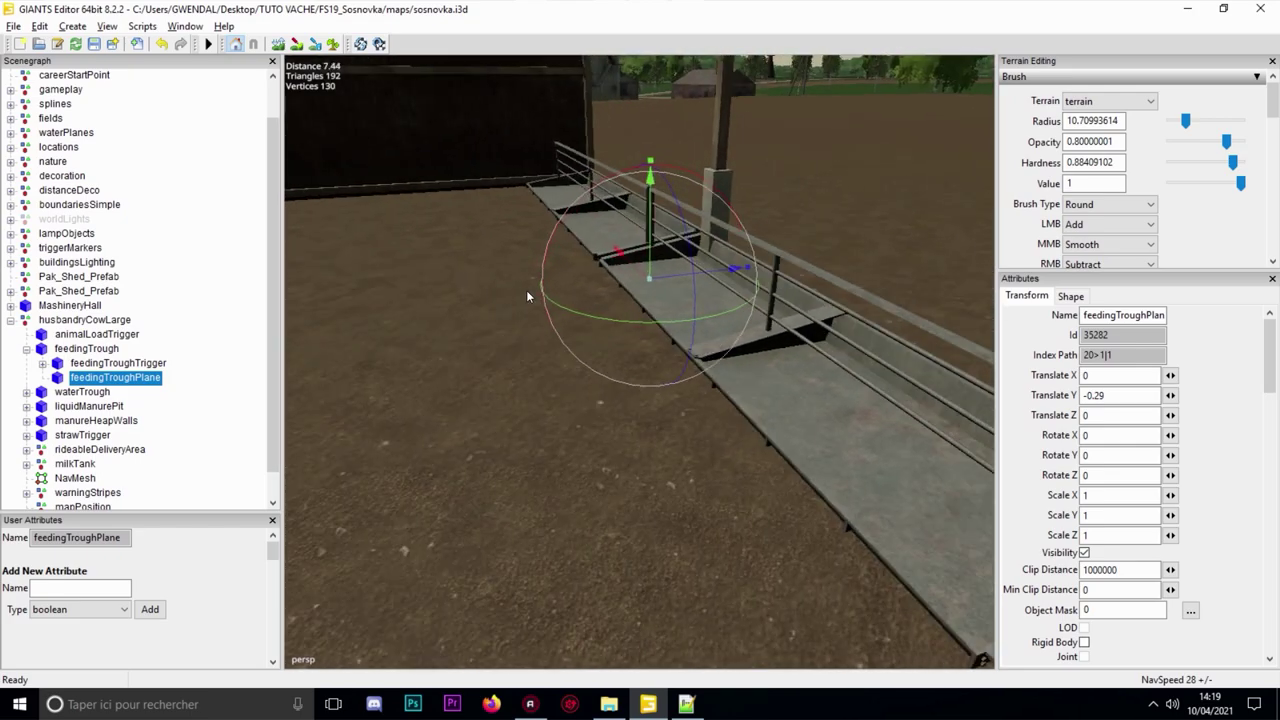
click(106, 363)
click(42, 363)
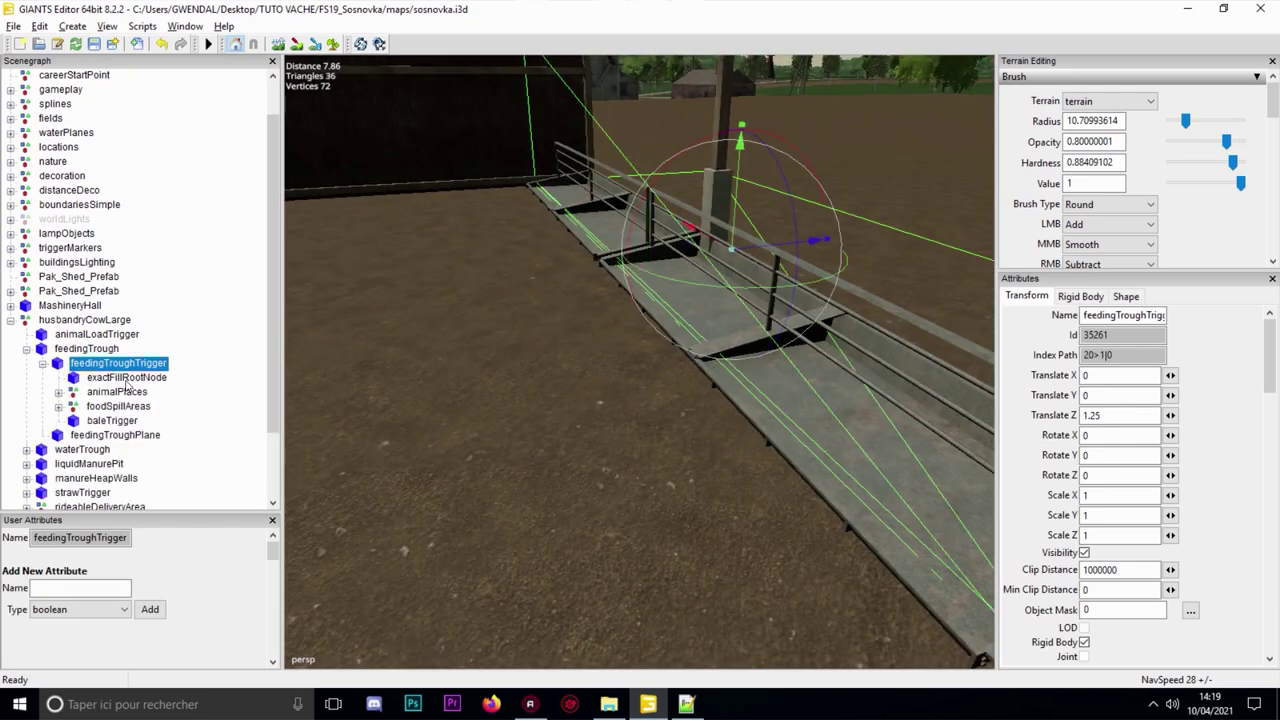
click(126, 379)
click(126, 392)
click(127, 404)
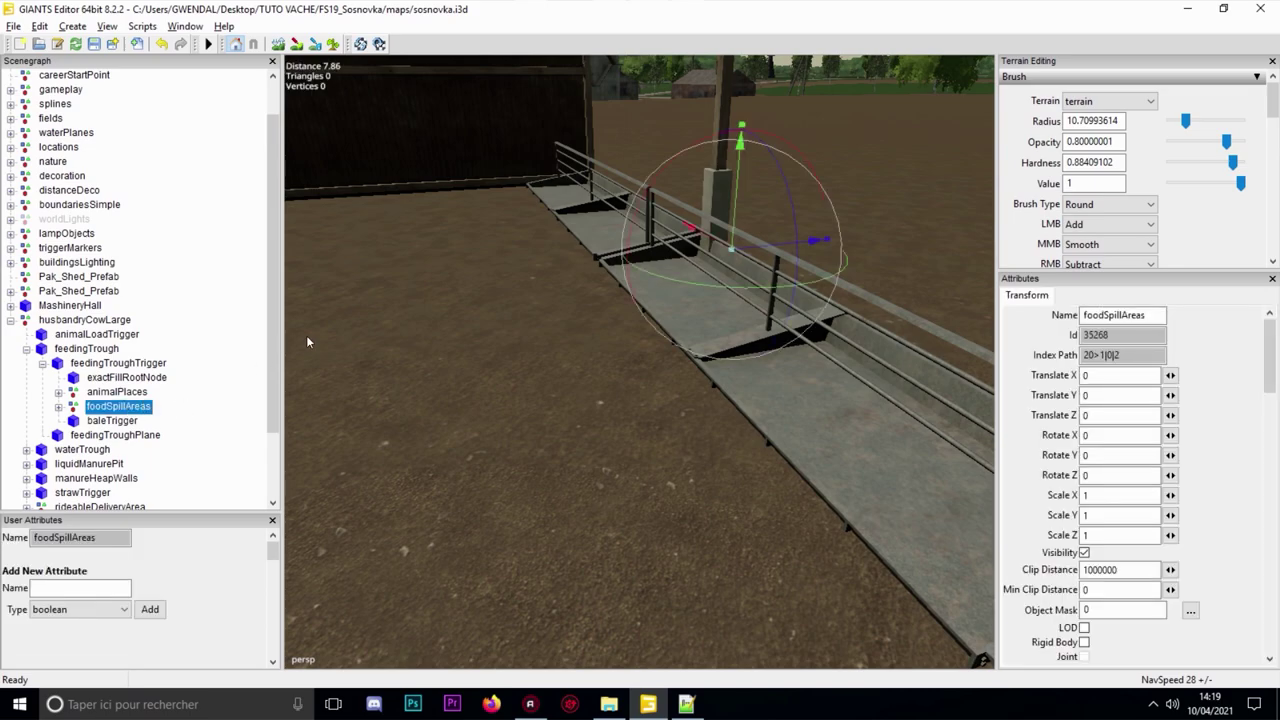
click(78, 349)
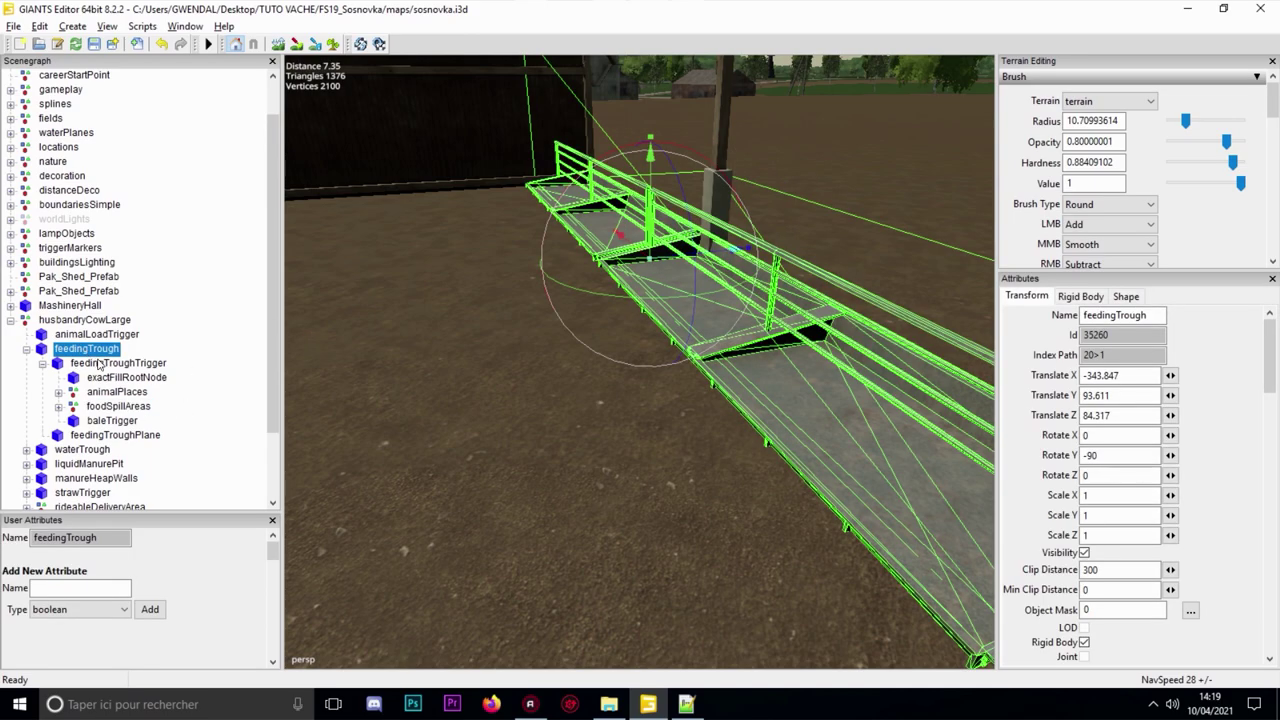
- Focus on feedingTroughTrigger to examine its extent around the trough, and undo the trial move made there
click(98, 362)
right_click(382, 344)
alt+right_drag(382, 344, 361, 350)
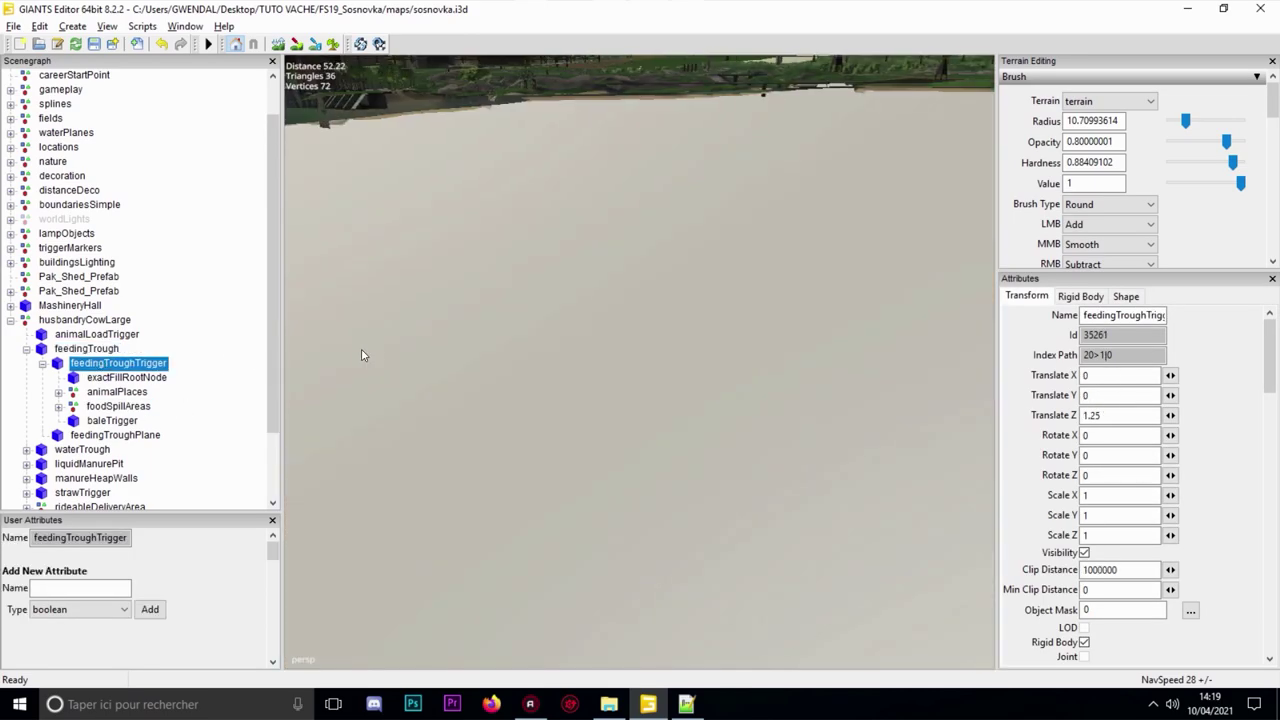
key(f)
alt+drag(430, 372, 505, 350)
drag(540, 307, 585, 274)
key(ctrl+z)
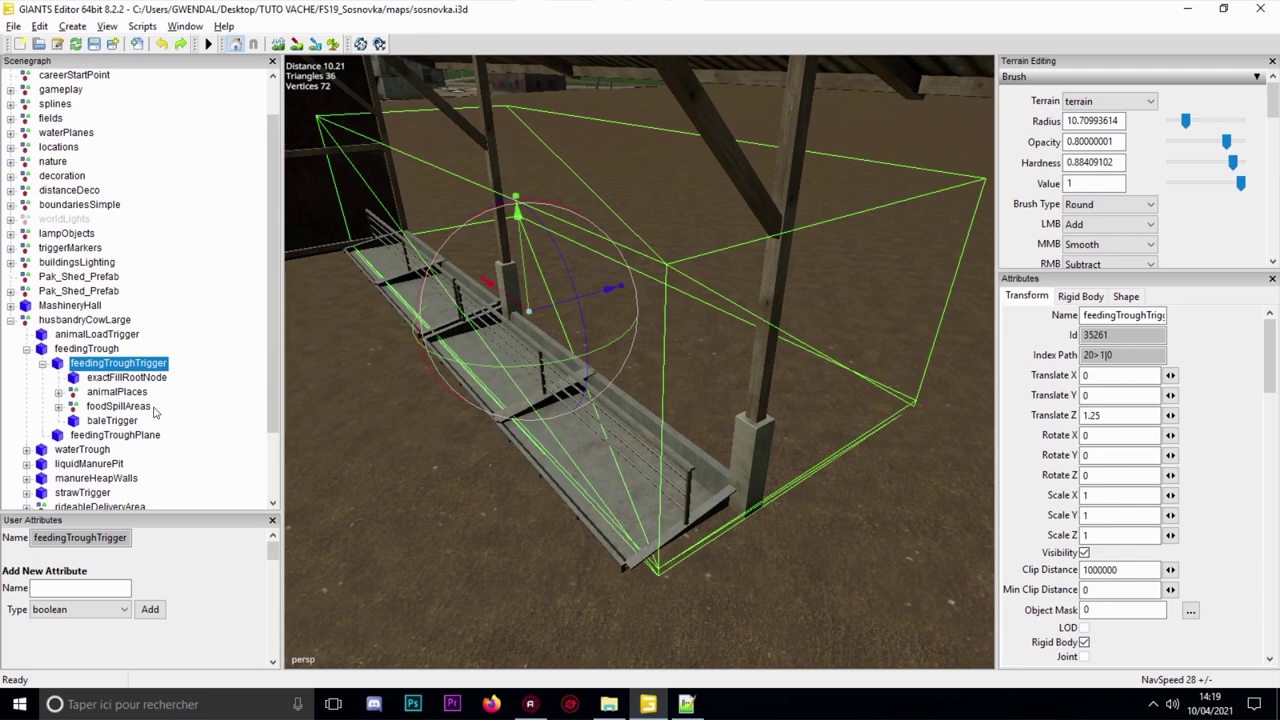
- Inspect exactFillRootNode and animalPlaces inside feedingTroughTrigger and how they sit along the feeding trough
click(119, 380)
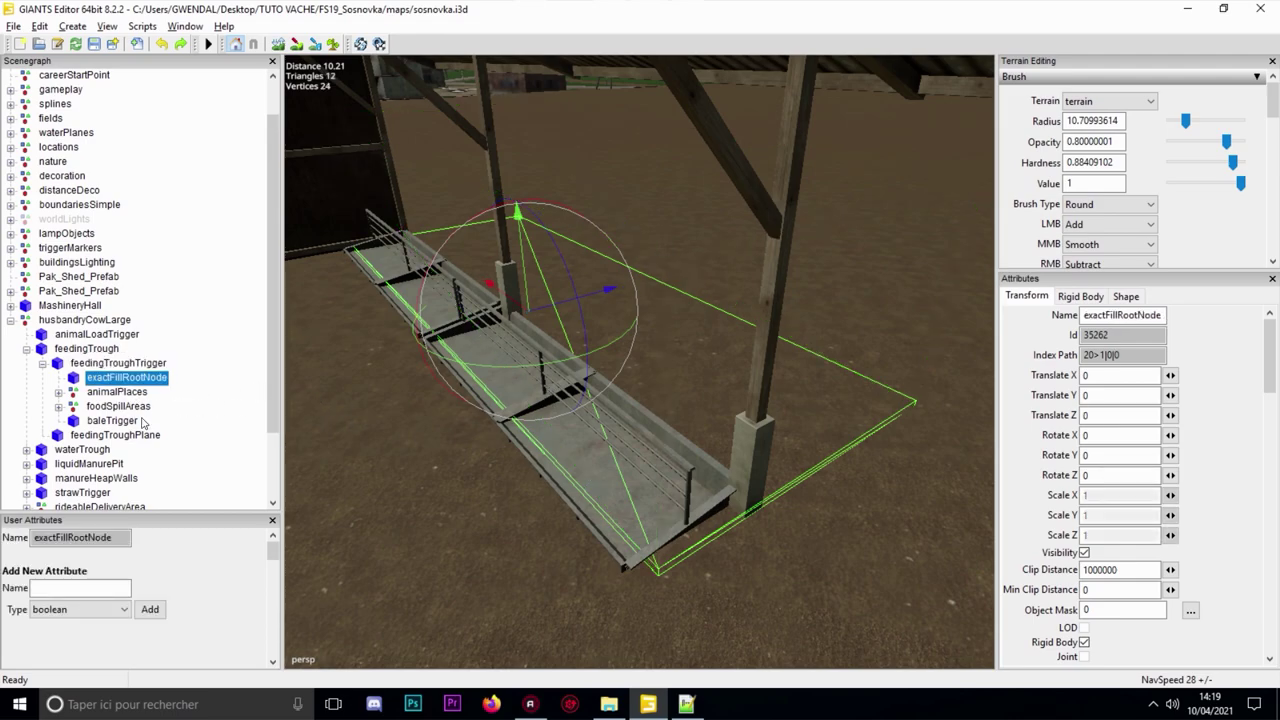
click(116, 393)
alt+middle_drag(376, 419, 477, 361)
scroll(477, 361, up, 1)
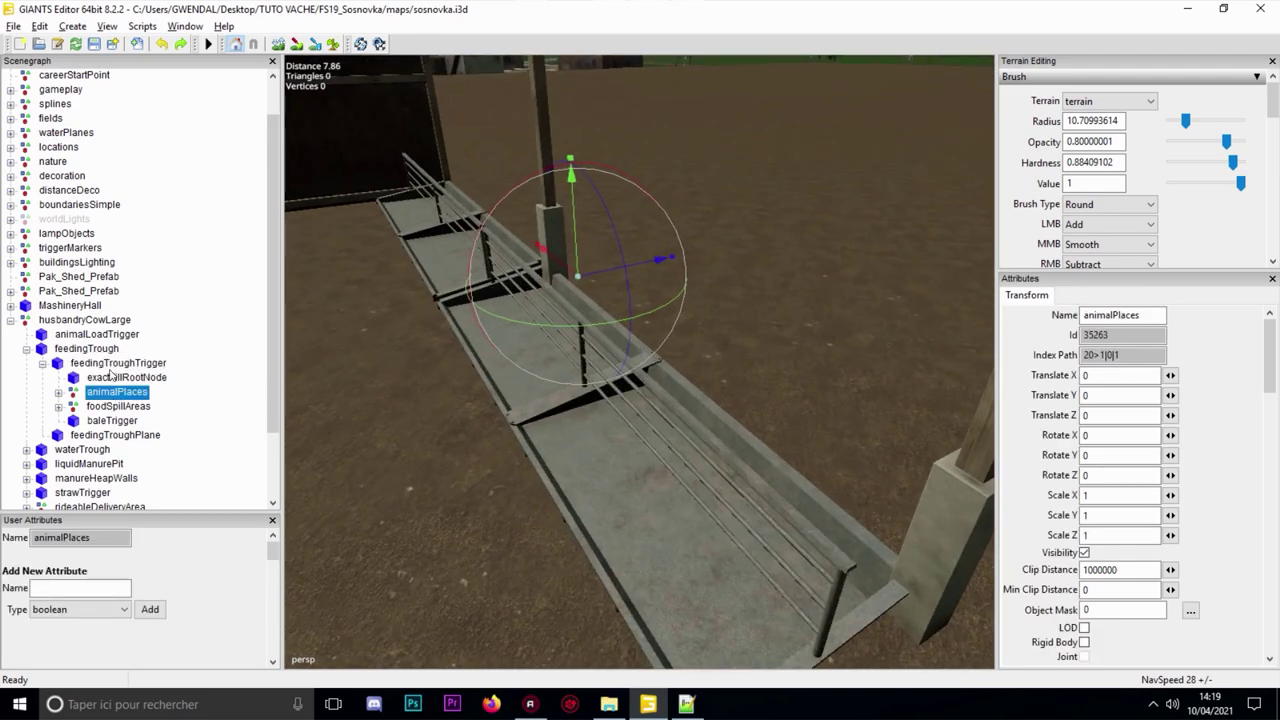
scroll(538, 320, down, 2)
right_drag(540, 320, 570, 254)
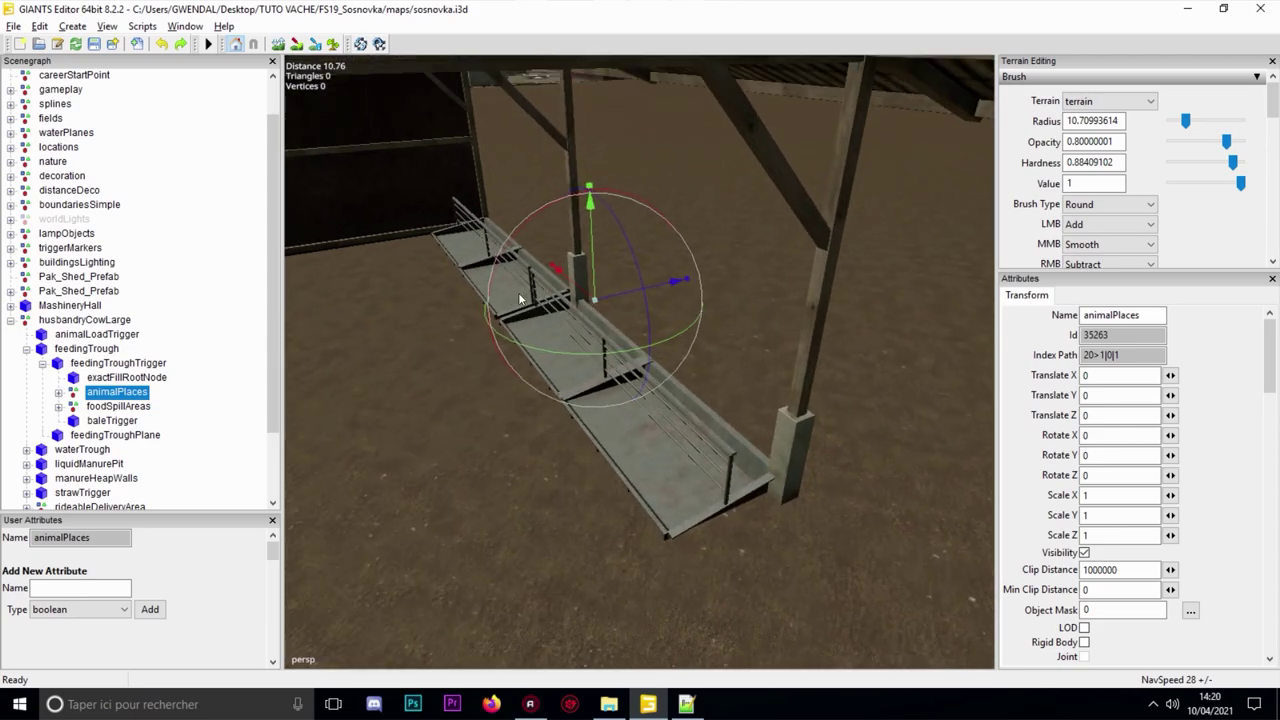
- Expand animalPlaces and inspect the positions of animalPlace1 to animalPlace4 around the trough
click(59, 393)
click(117, 408)
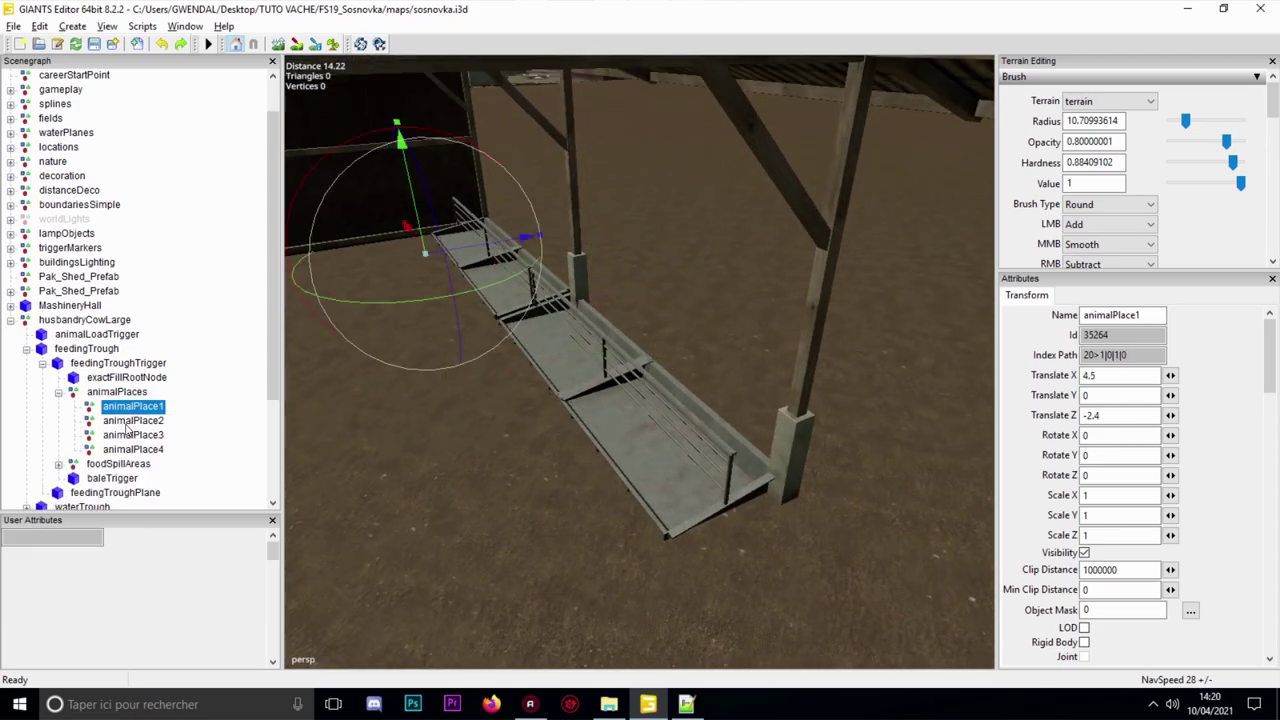
click(126, 424)
click(137, 440)
click(139, 450)
click(136, 422)
click(133, 407)
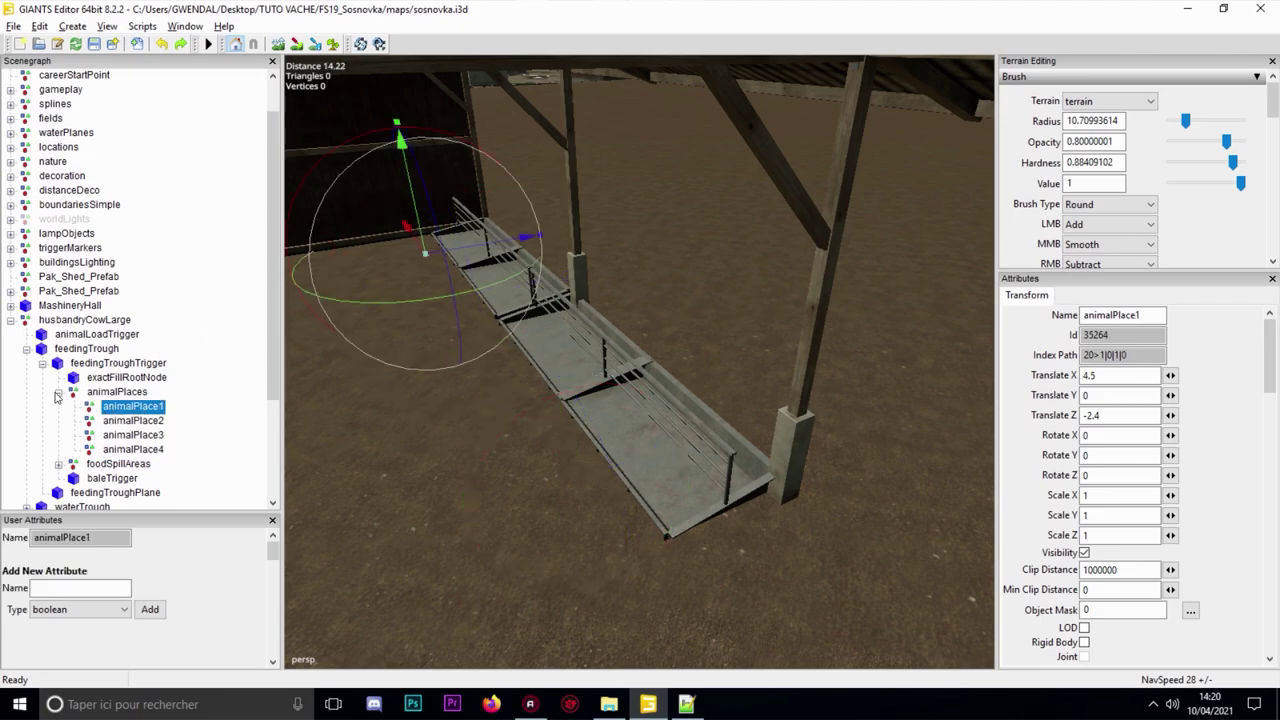
- Inspect foodSpillAreas, including the width and height nodes of start1, and collapse the group again
click(58, 393)
click(95, 407)
click(58, 407)
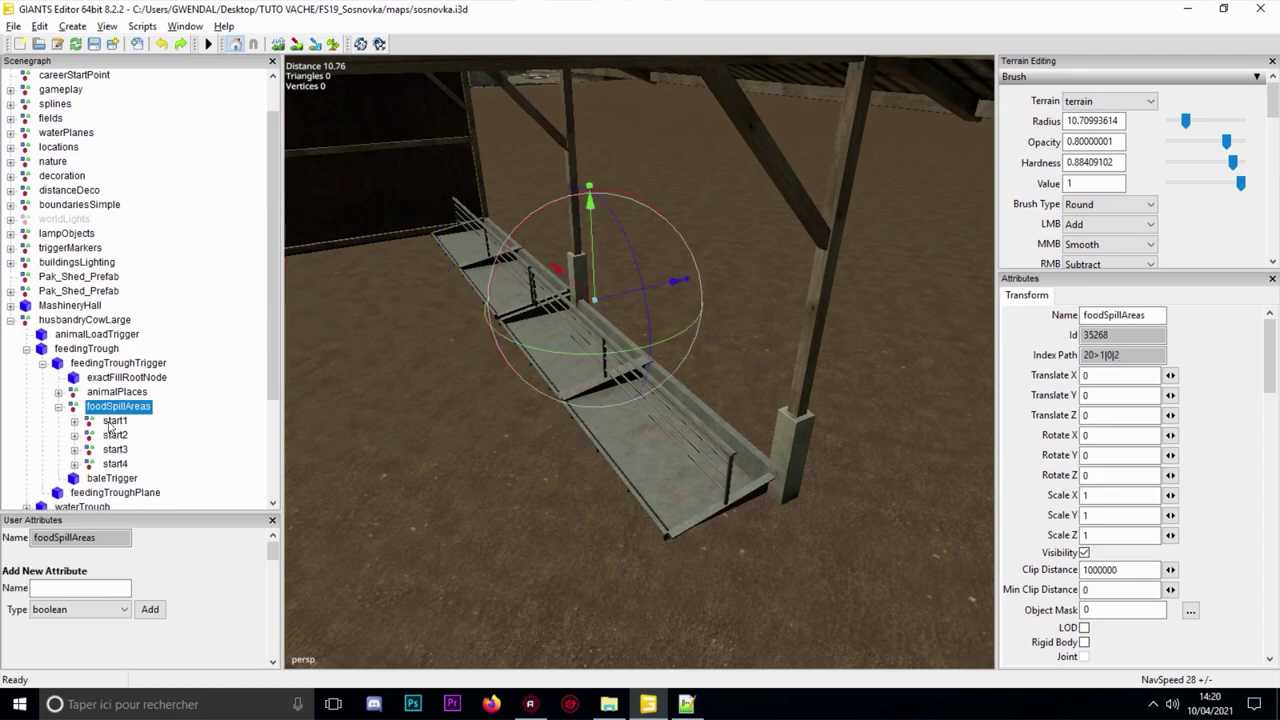
click(110, 422)
click(74, 421)
click(130, 435)
click(132, 449)
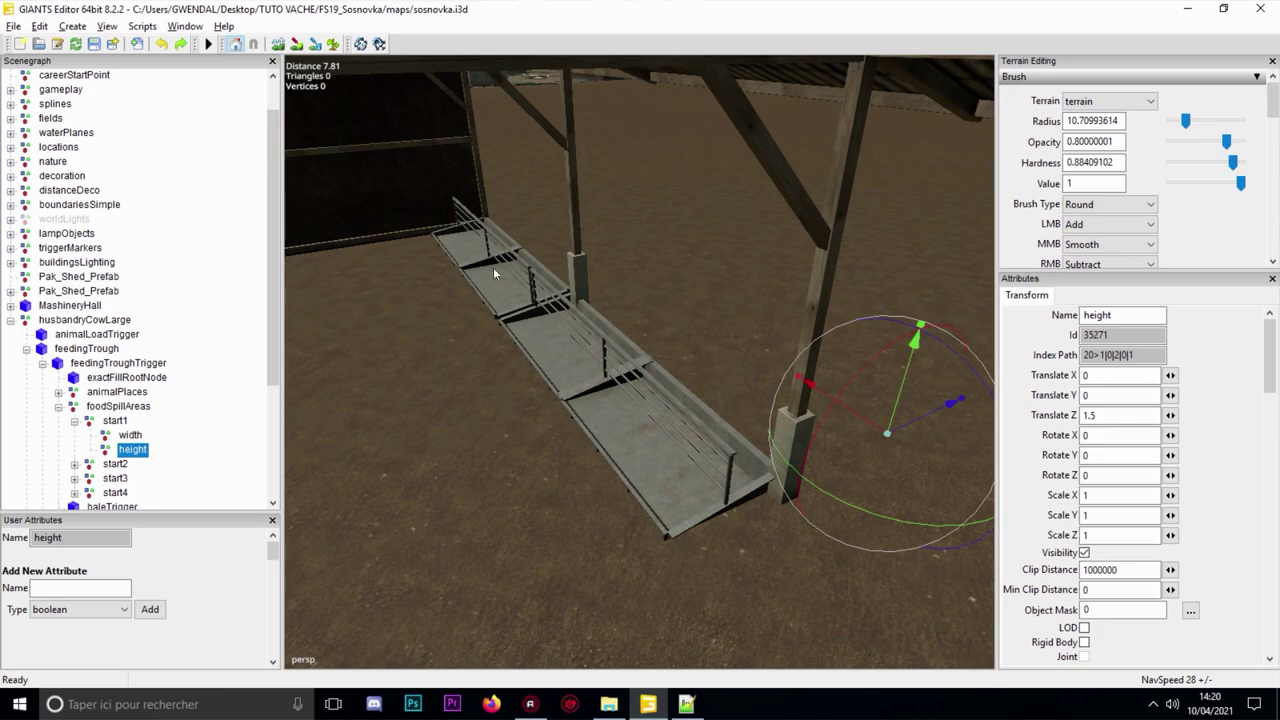
click(74, 421)
click(55, 410)
click(57, 407)
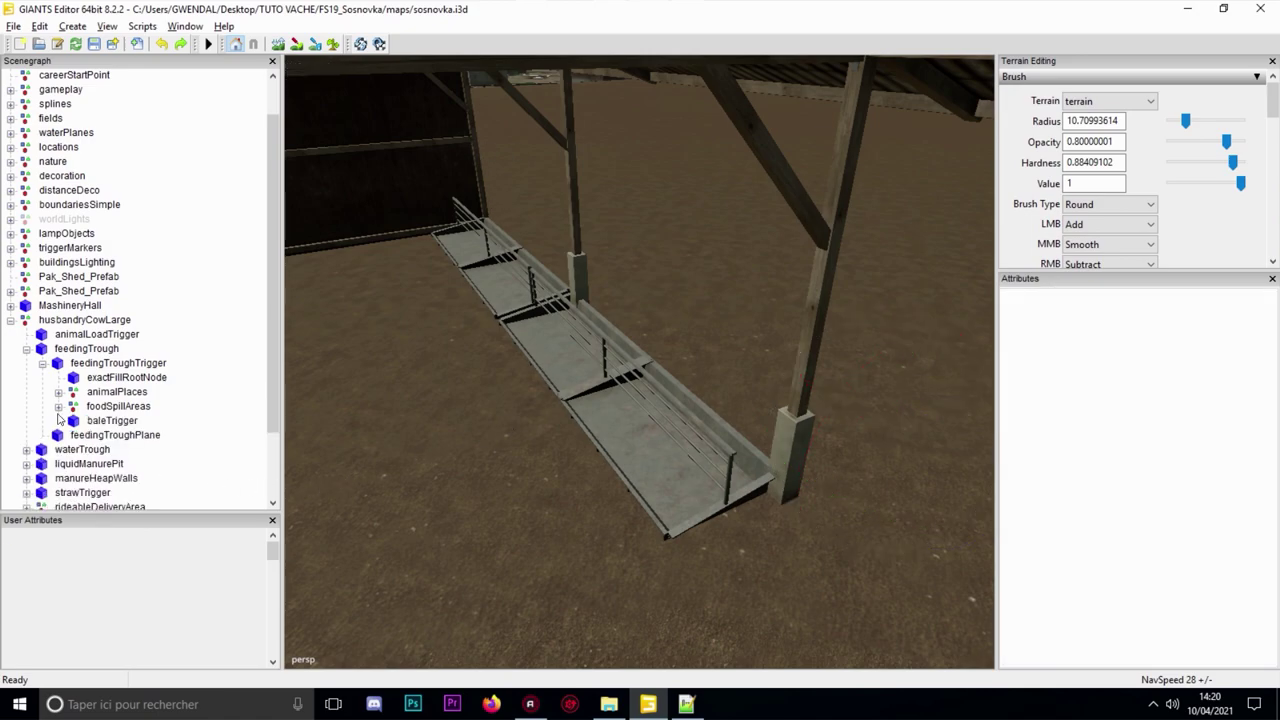
- Inspect the extent of baleTrigger around the feeding trough
click(110, 421)
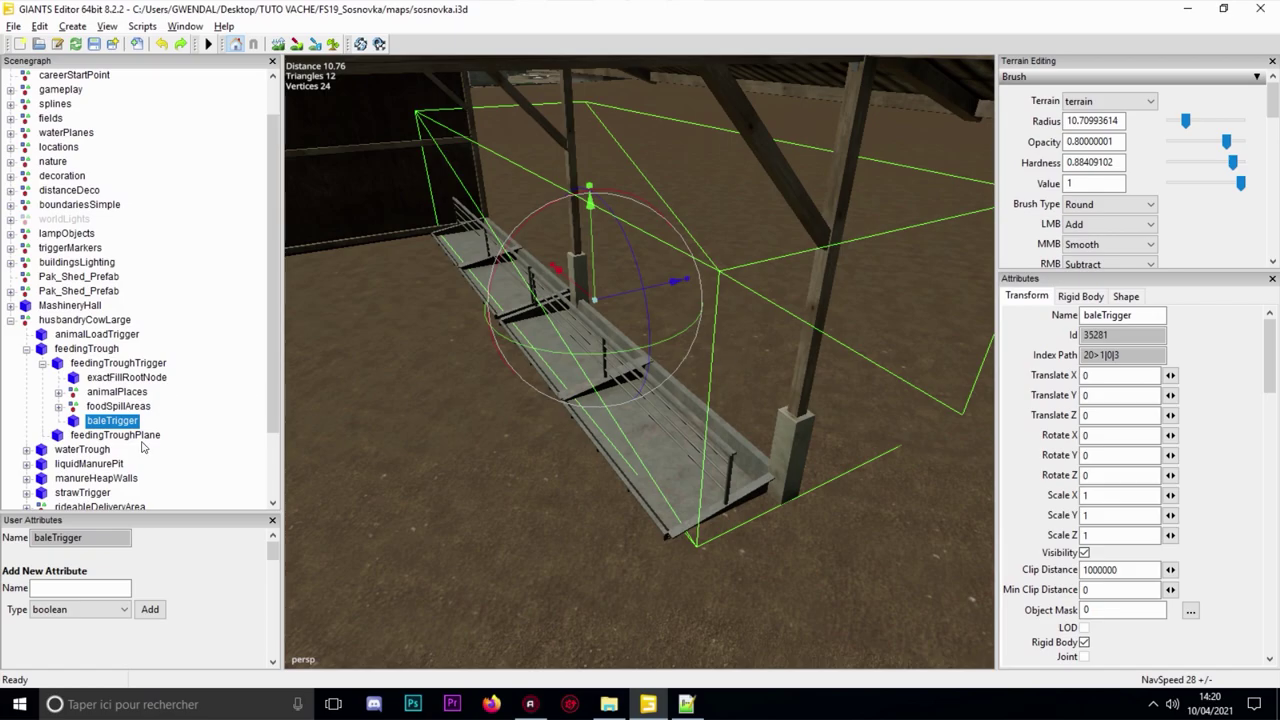
click(353, 432)
scroll(514, 404, up, 3)
- Raise feedingTroughPlane above the trough to about Y 1.043 to view its fill surface, and undo the move
click(146, 440)
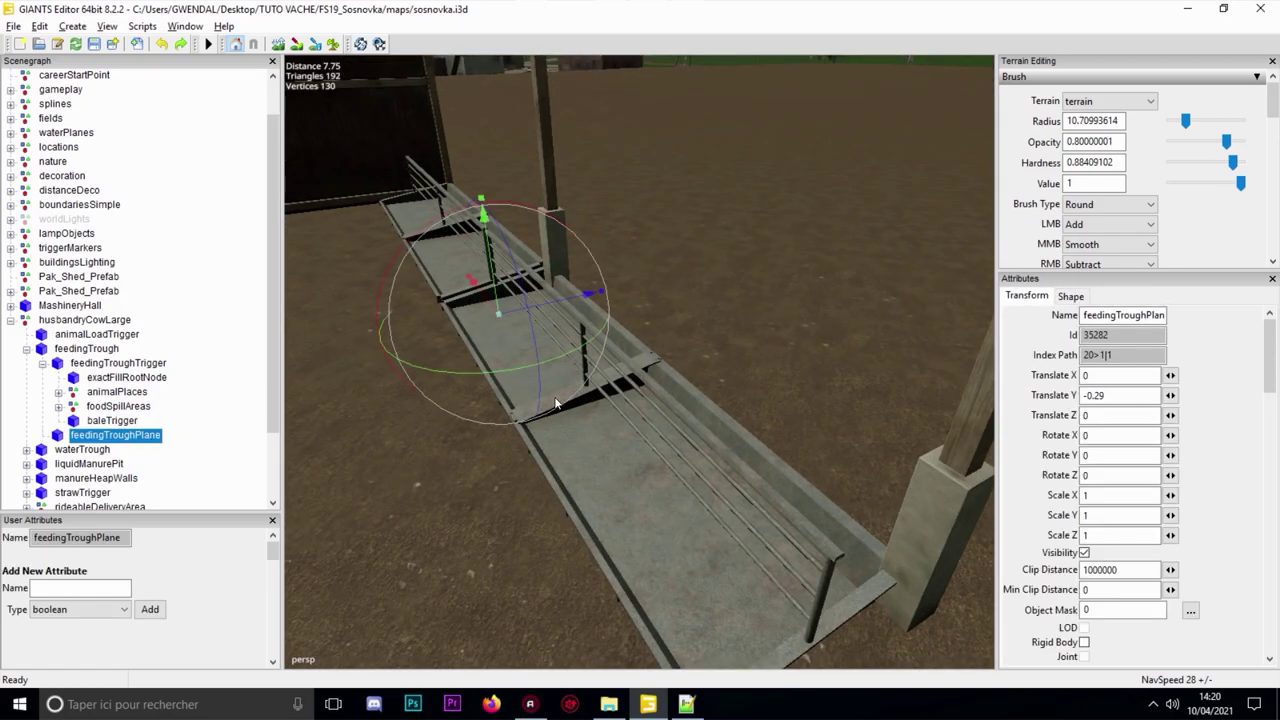
scroll(513, 379, down, 3)
drag(604, 247, 608, 148)
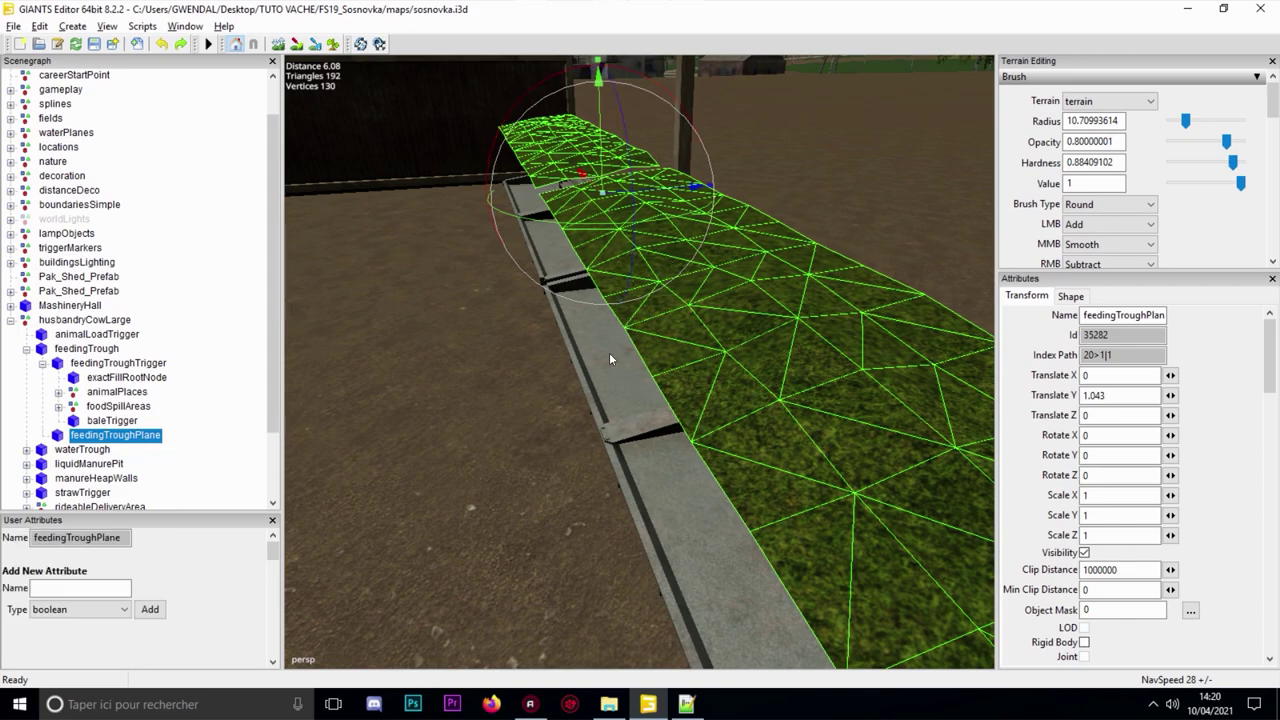
key(ctrl+z)
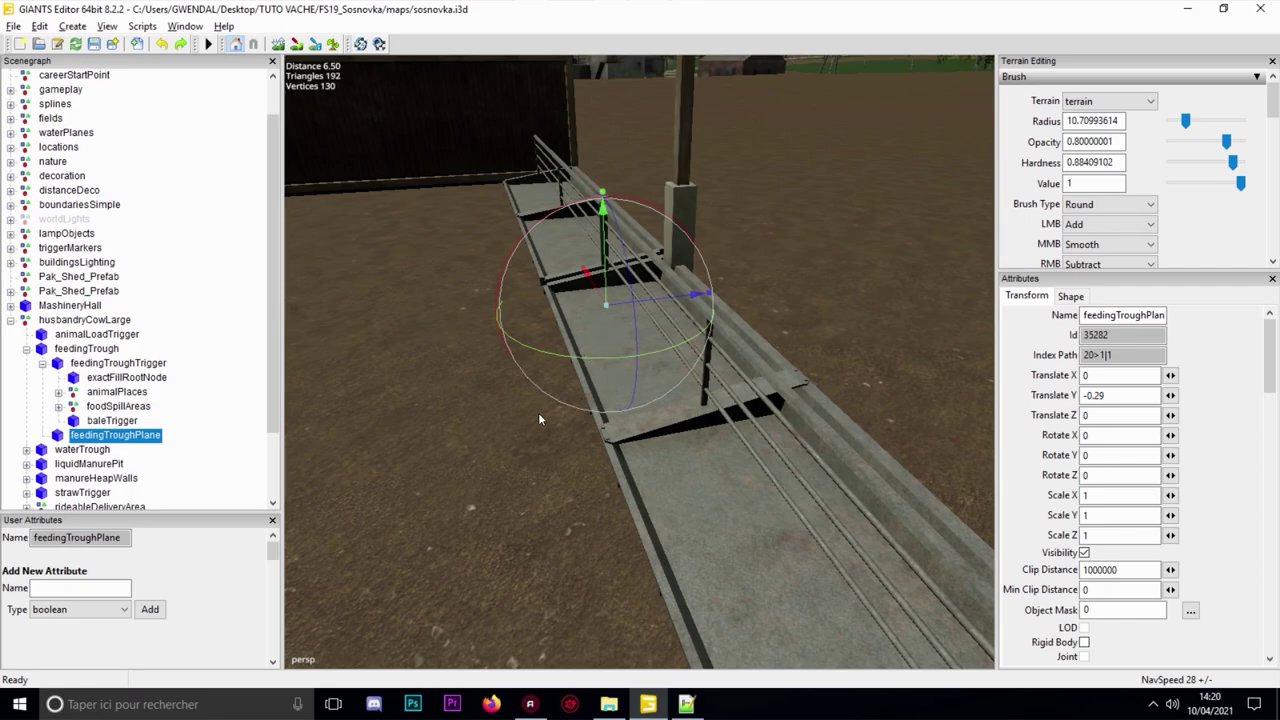
- Switch to husbandryCowLarge.xml in Notepad++ and examine the food module's config line, especially baleTriggerNode
click(686, 704)
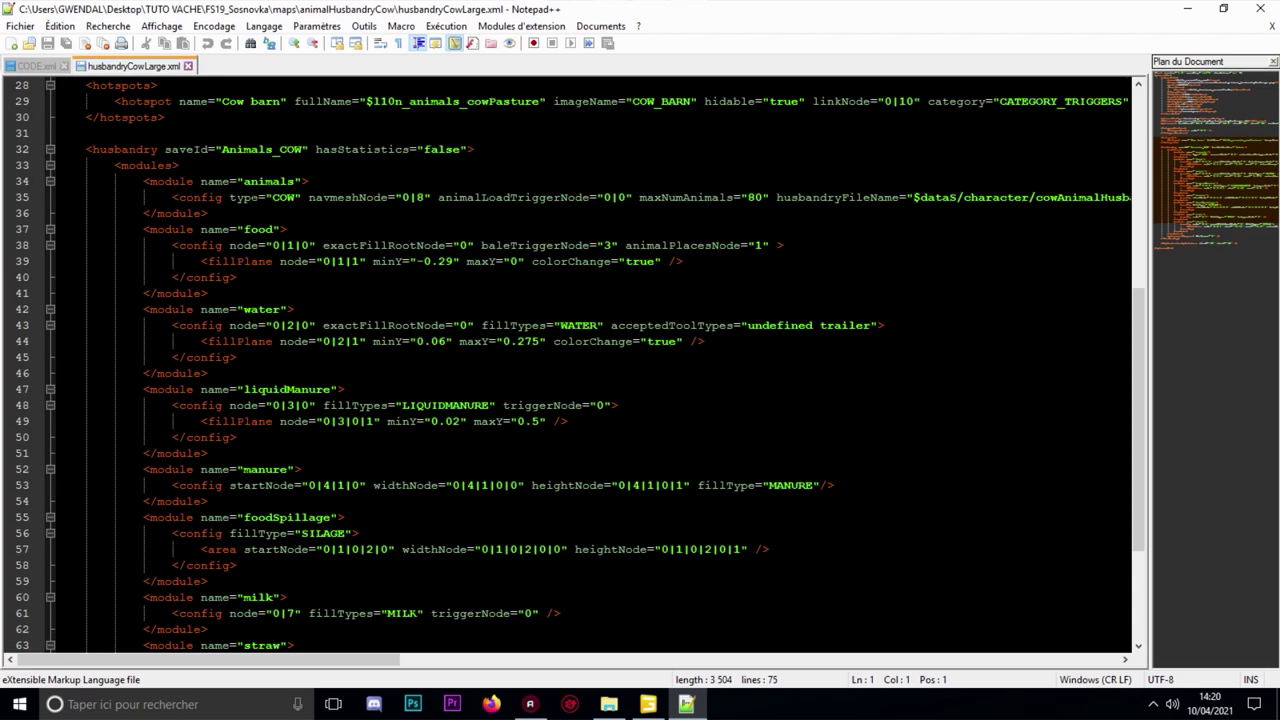
ctrl+scroll(368, 297, up, 3)
click(368, 297)
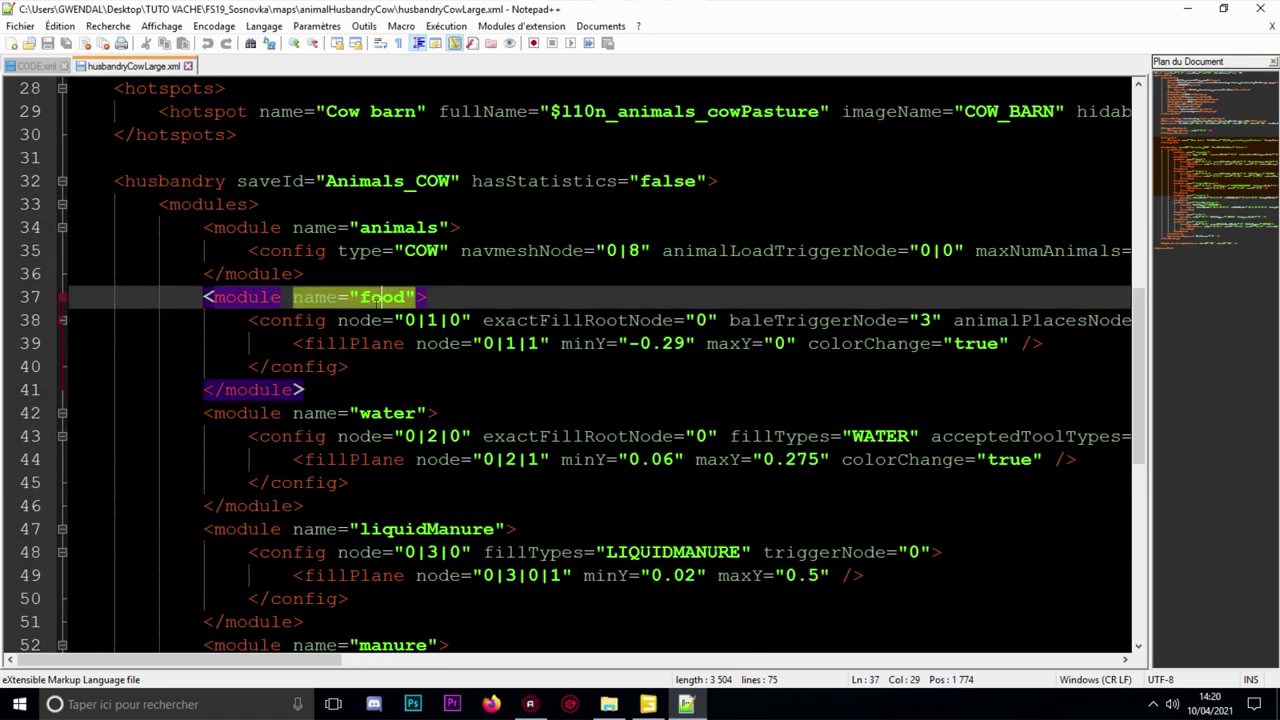
ctrl+scroll(368, 297, down, 1)
ctrl+scroll(368, 297, down, 1)
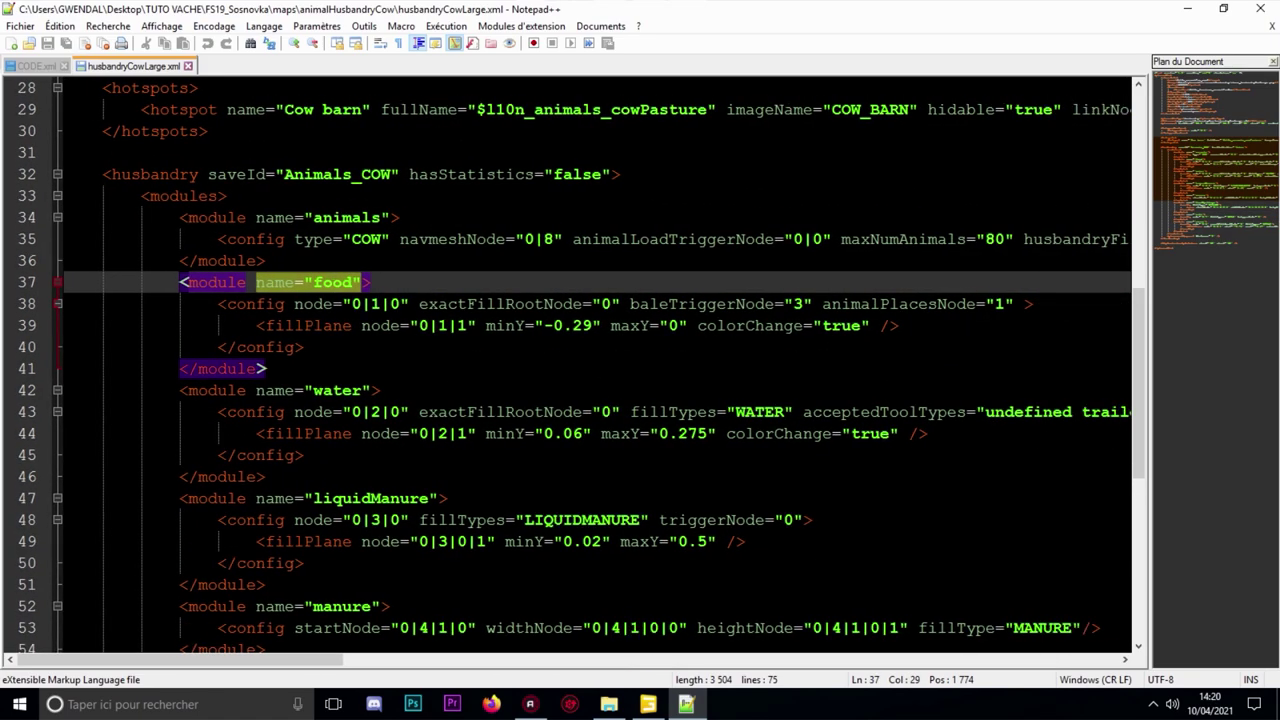
click(755, 304)
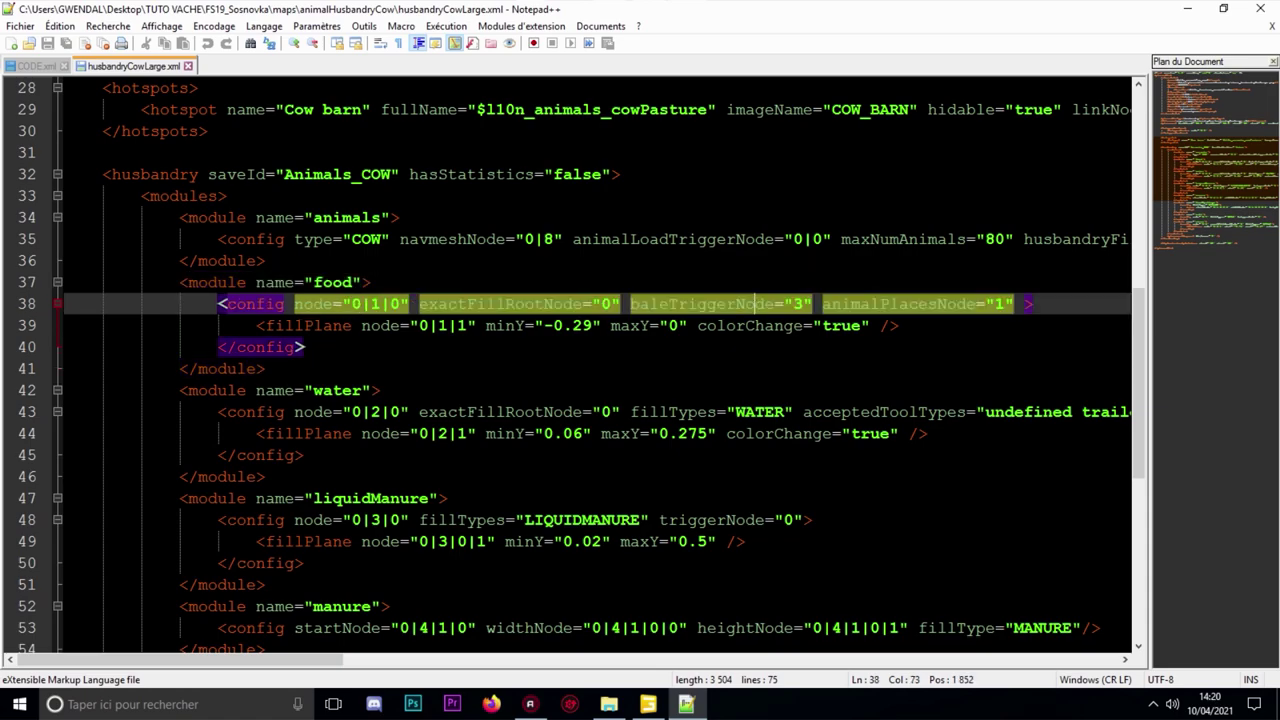
key(Right)
key(Right)
key(Right)
key(Right)
- Switch back to GIANTS Editor and check the index path of baleTrigger
click(649, 704)
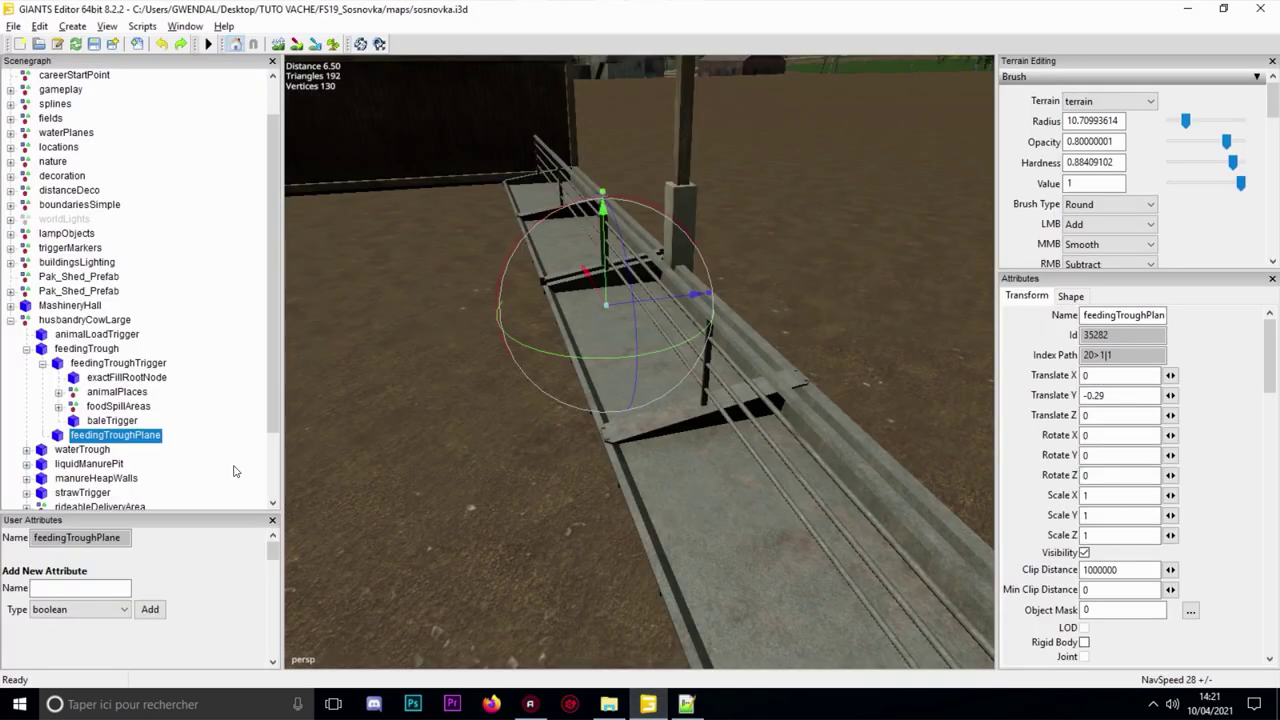
click(128, 421)
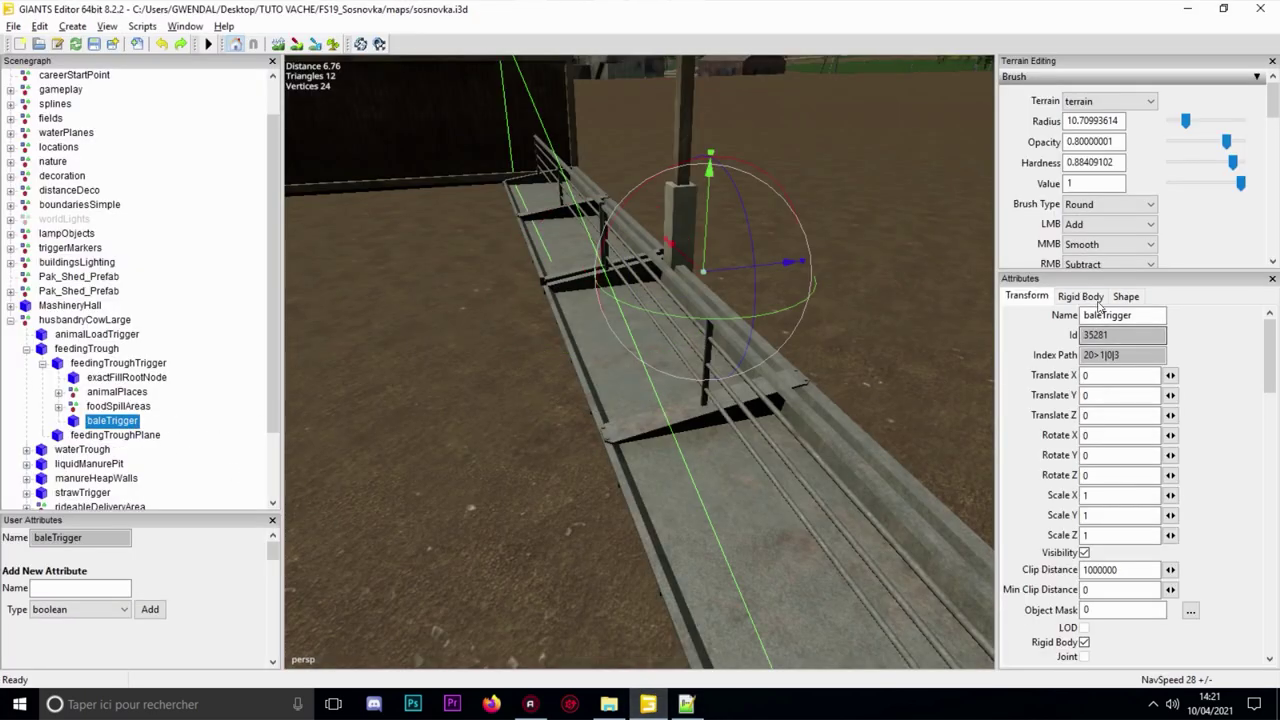
drag(1111, 355, 1147, 358)
- Compare the food fillPlane's node value in husbandryCowLarge.xml with the index path of feedingTroughPlane in GIANTS Editor
click(686, 704)
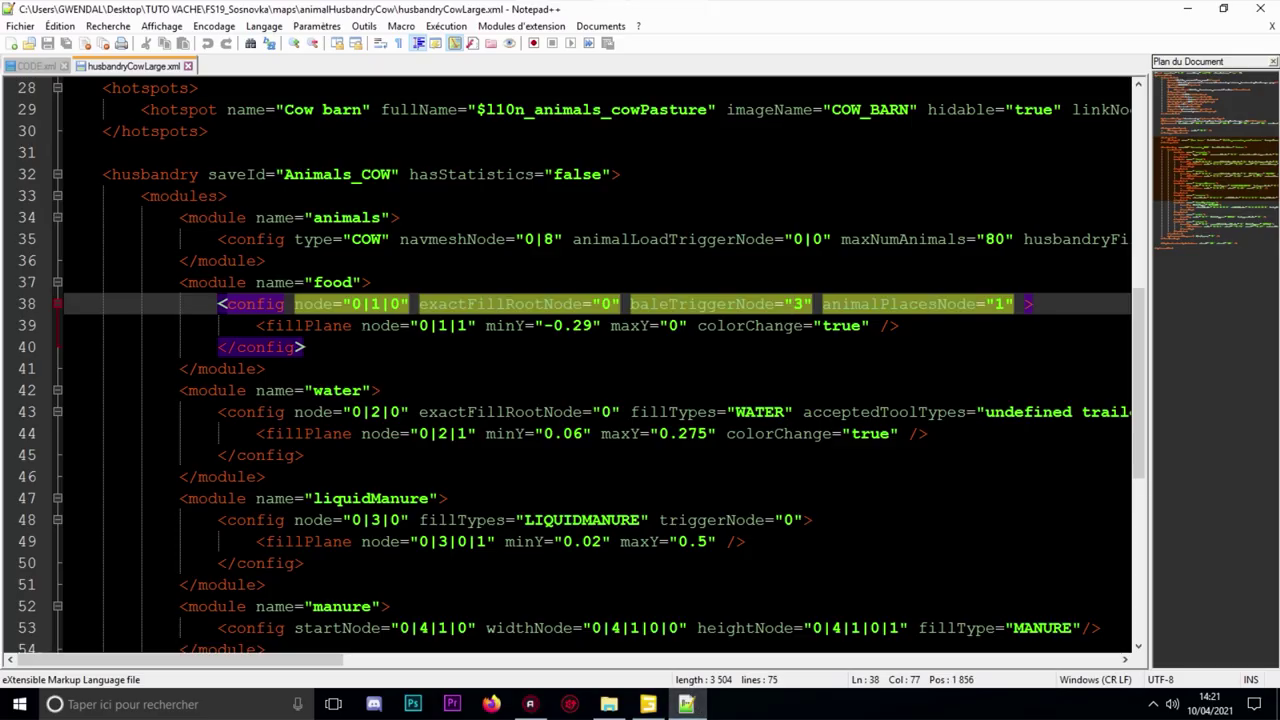
click(447, 326)
double_click(447, 326)
drag(441, 326, 466, 327)
click(1187, 9)
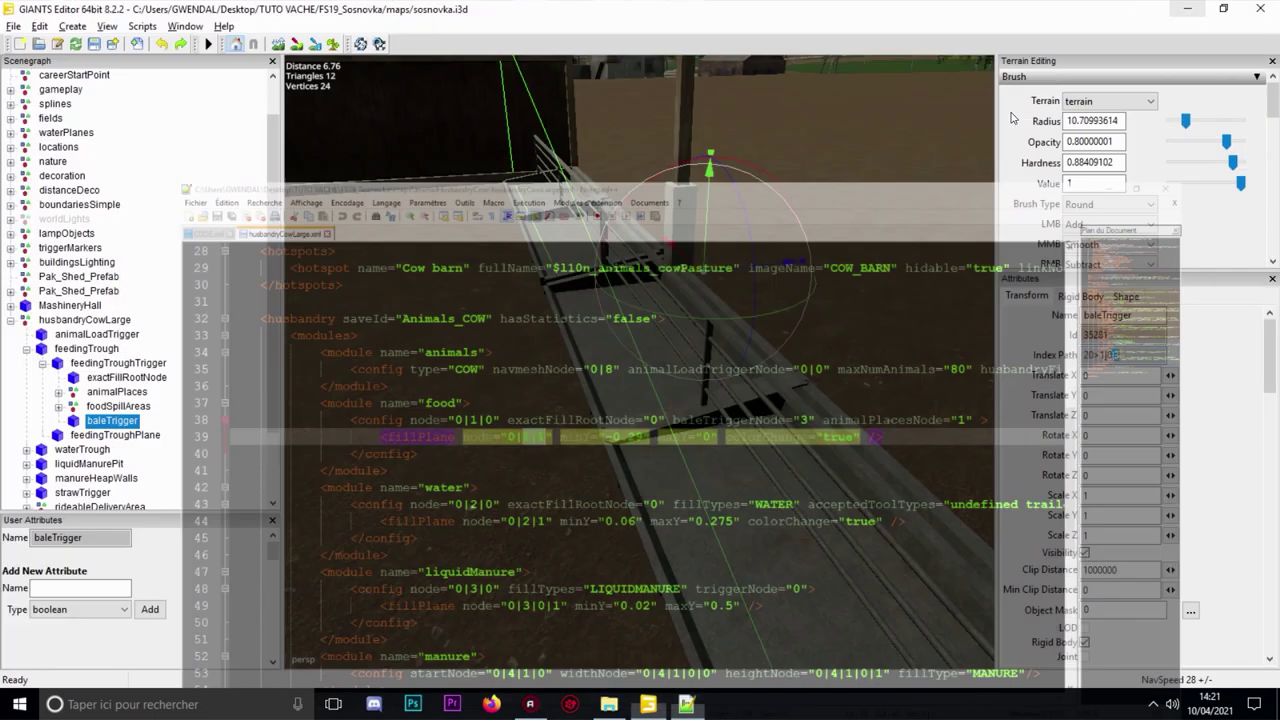
click(140, 437)
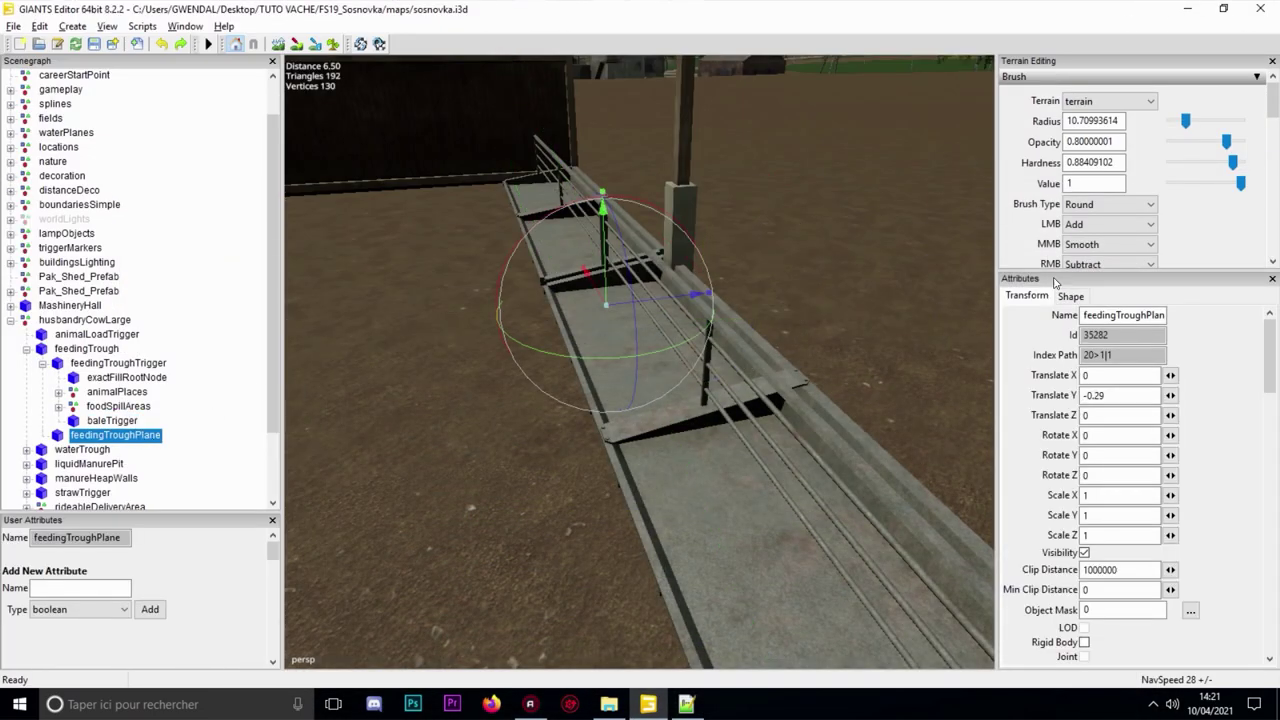
drag(1099, 355, 1111, 355)
- Examine the minY and maxY values of the food fillPlane in husbandryCowLarge.xml and return to GIANTS Editor
click(686, 704)
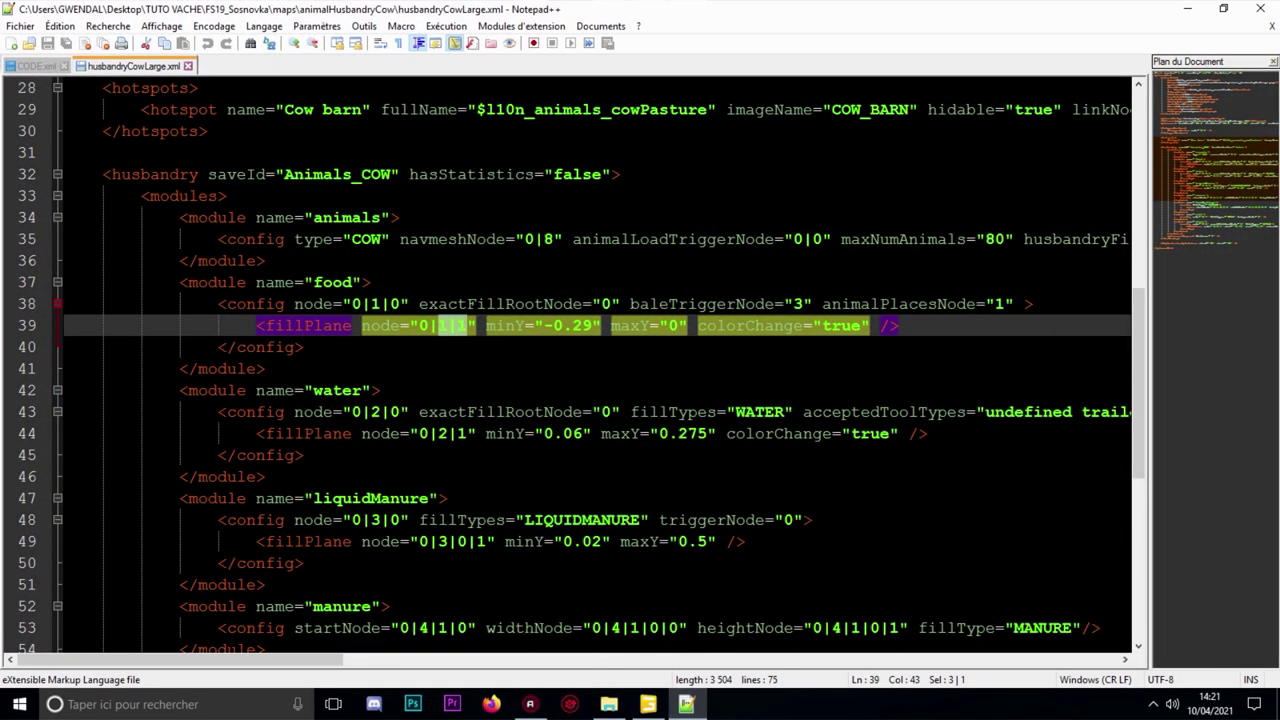
drag(548, 326, 598, 328)
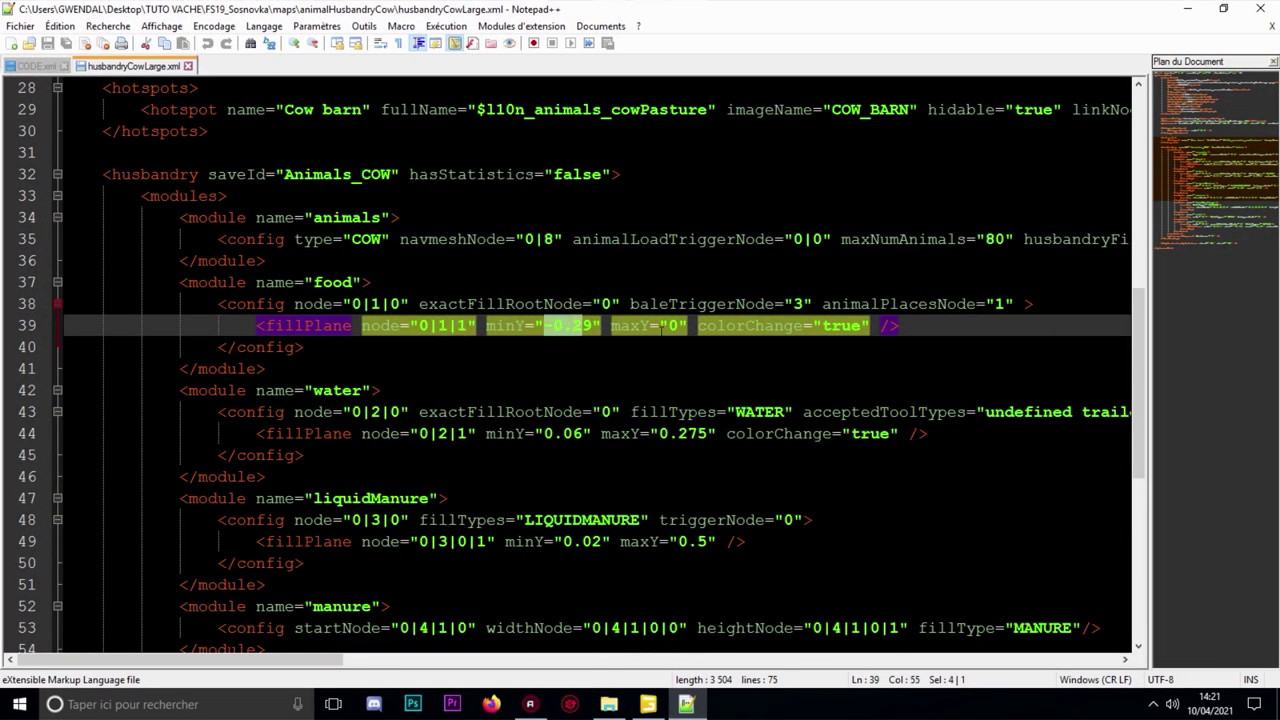
click(1187, 8)
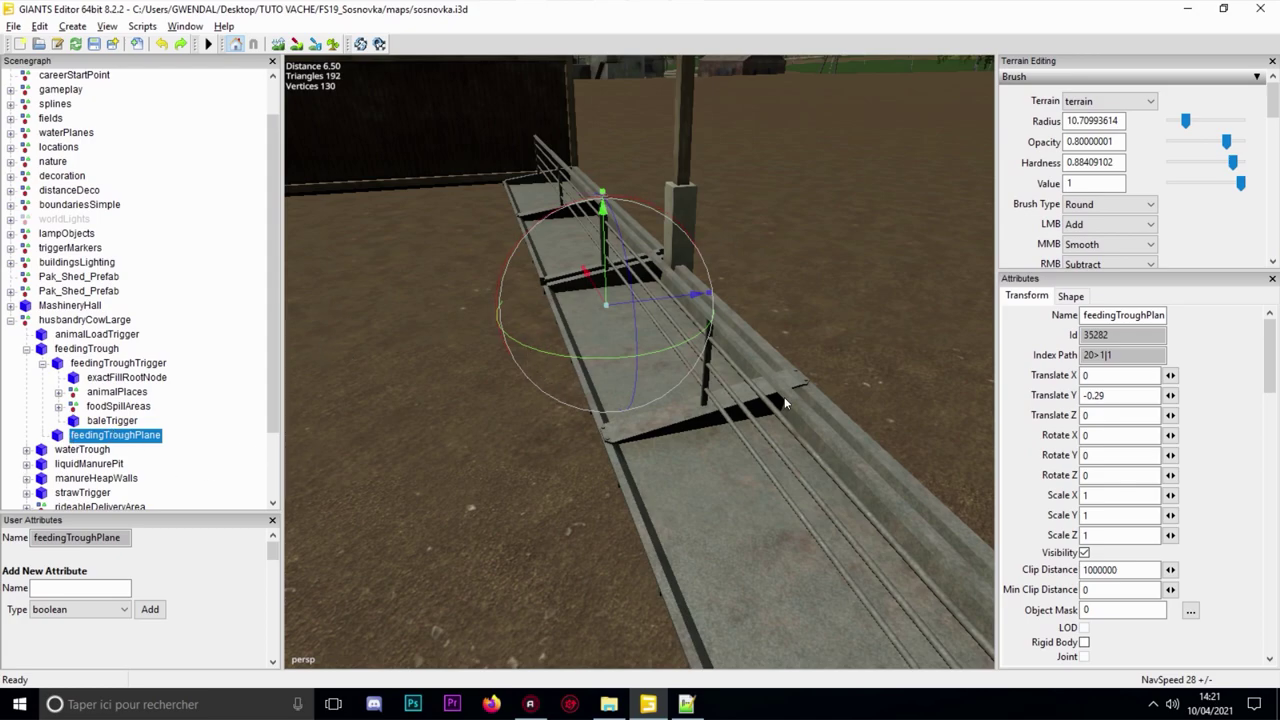
- Preview feedingTroughPlane at its full height with Translate Y 0, and restore Translate Y to -0.29
drag(603, 274, 578, 205)
key(ctrl+z)
double_click(1132, 402)
key(ctrl+c)
key(BackSpace)
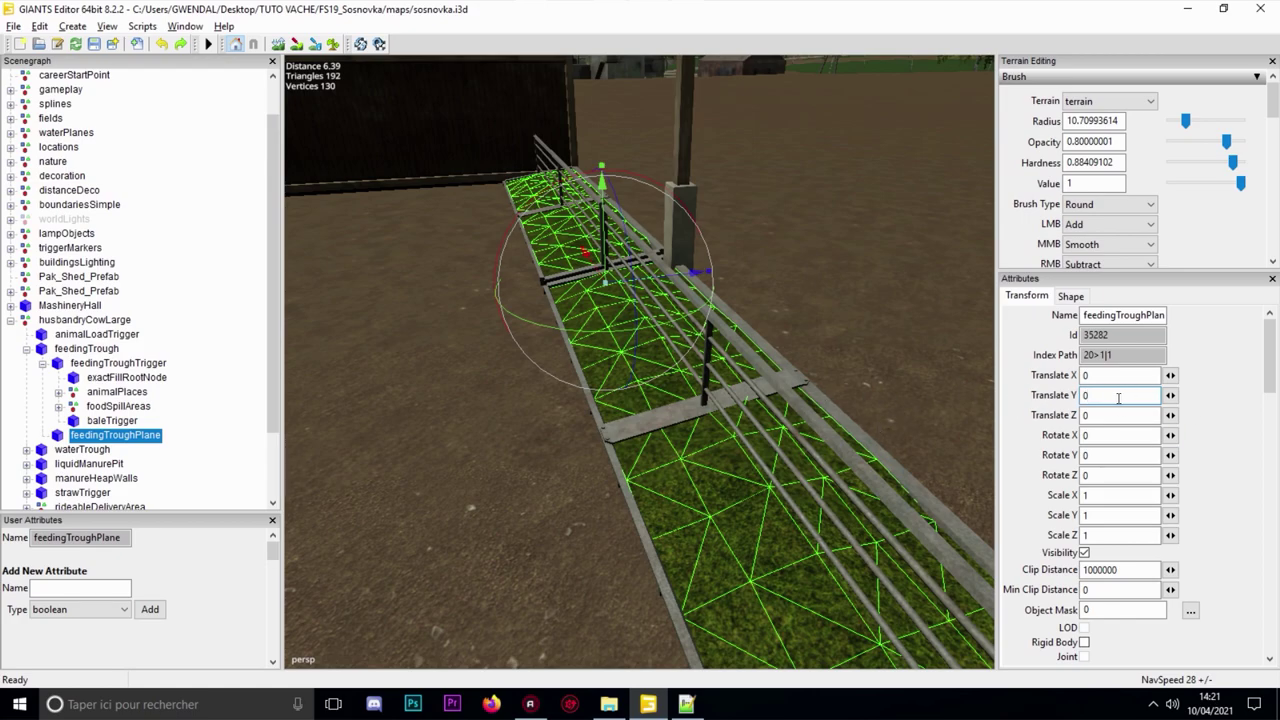
text(-0.29)
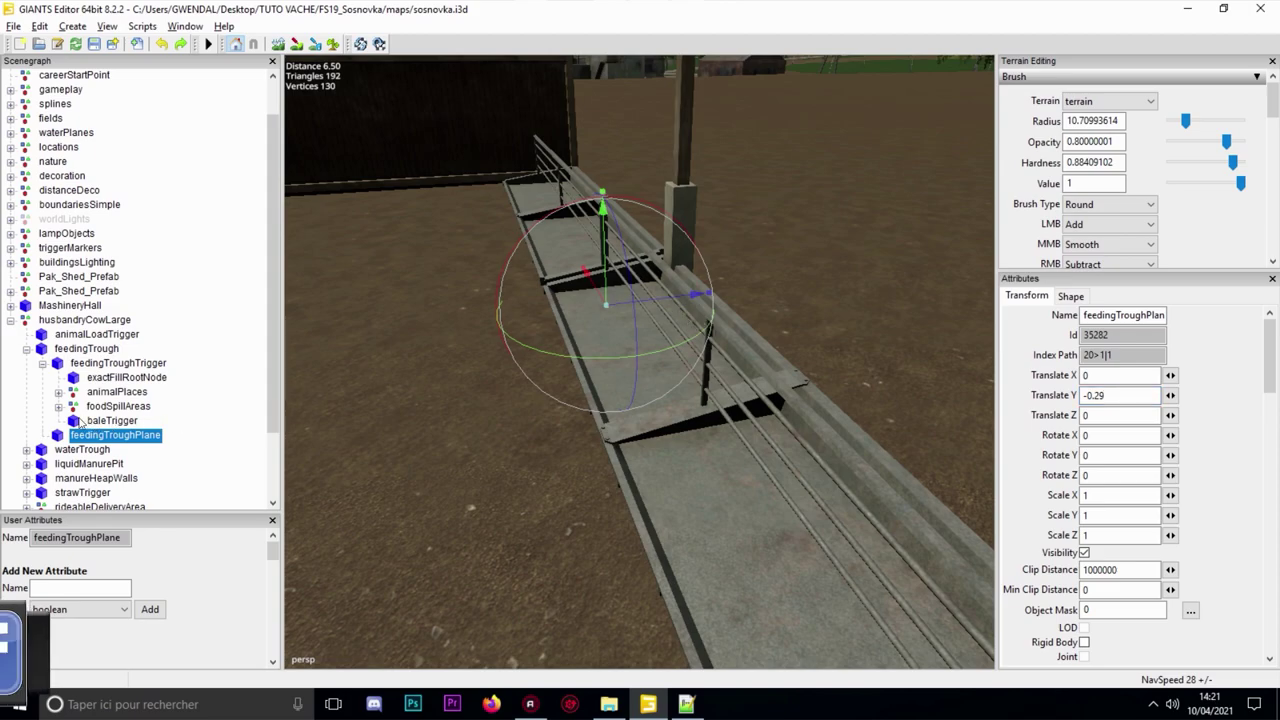
- Collapse feedingTroughTrigger and feedingTrough in the scenegraph
click(42, 364)
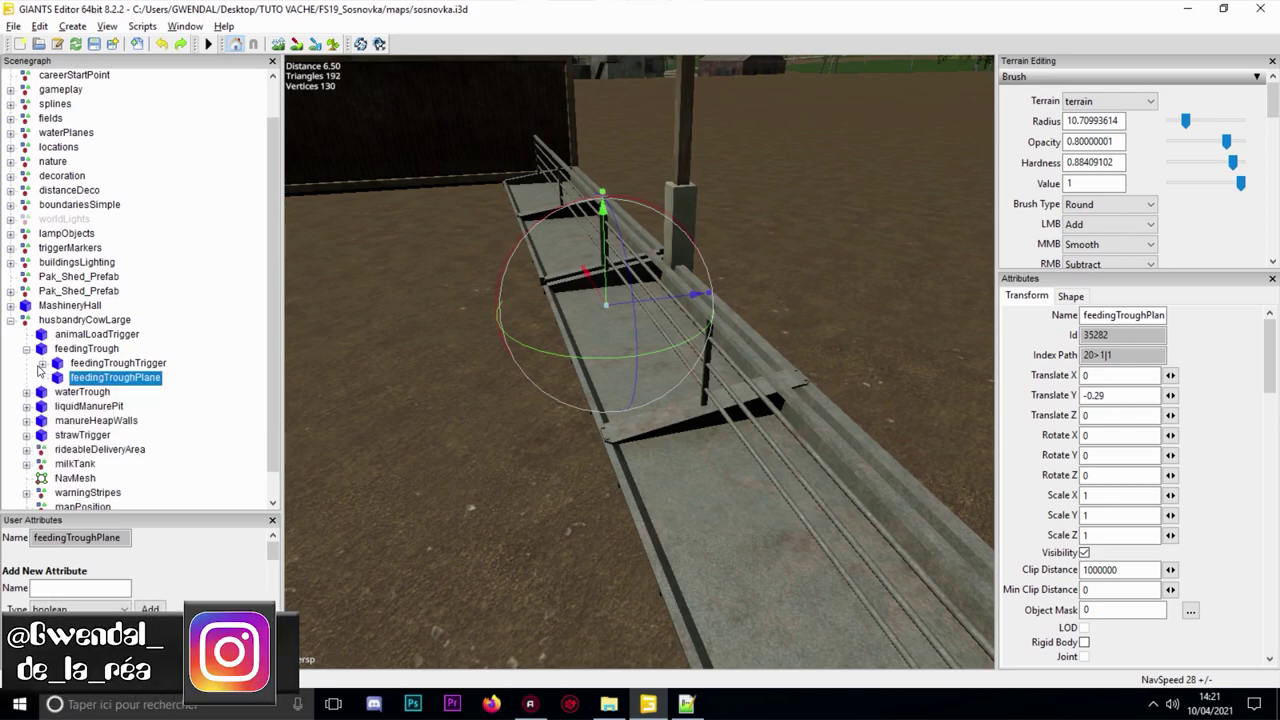
click(27, 349)
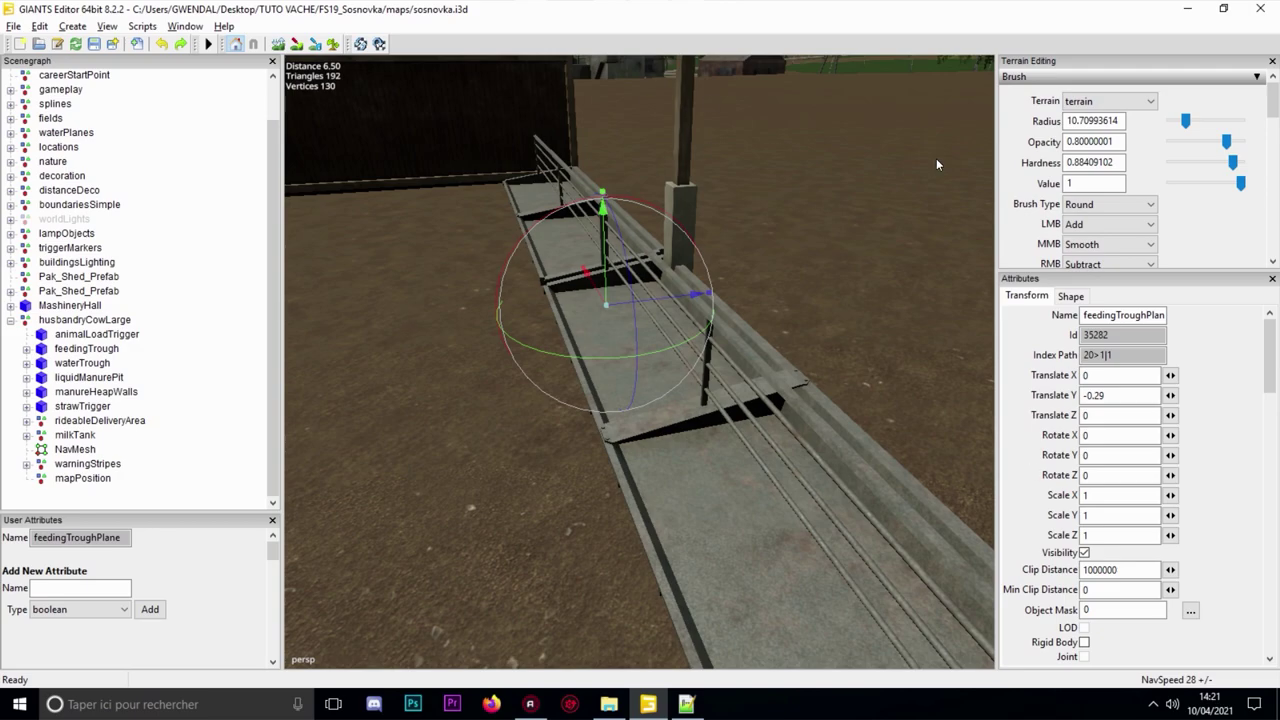
scroll(832, 279, down, 1)
alt+drag(766, 252, 795, 268)
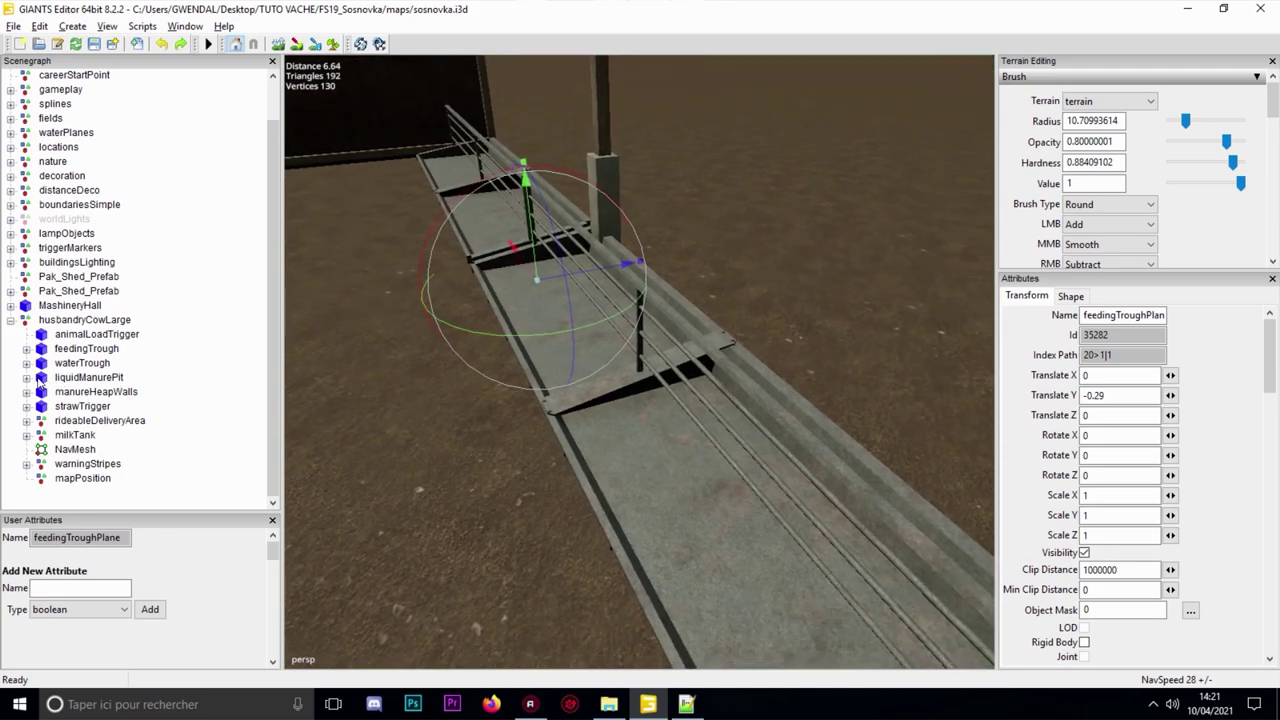
- Place waterTrough on the ground in front of the open shed, at about X -367.895, Z 66.411
click(62, 385)
right_drag(630, 178, 755, 264)
click(83, 364)
right_drag(578, 285, 760, 288)
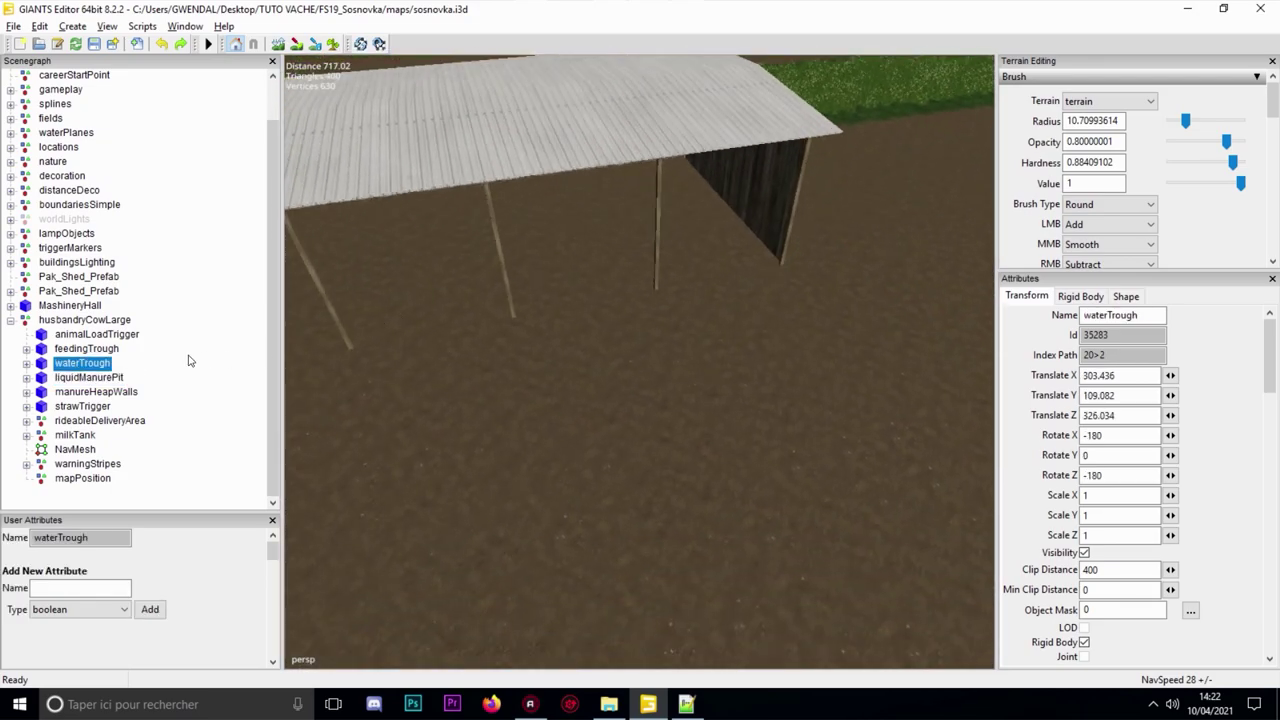
key(ctrl+b)
click(560, 350)
scroll(598, 334, up, 1)
scroll(609, 346, down, 1)
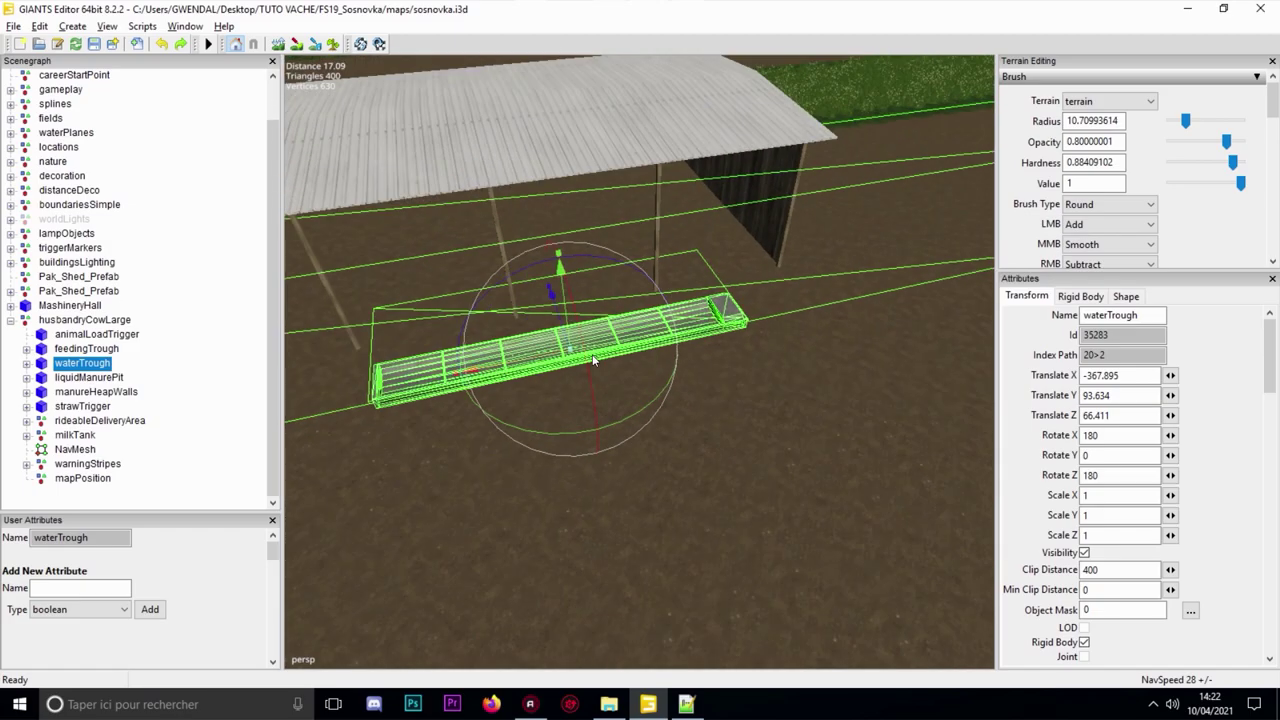
- Turn waterTrough around so its rotation is 0 on all axes, with Rotate Y set to 0
right_drag(609, 346, 603, 359)
drag(568, 436, 616, 279)
double_click(1125, 455)
text(0)
key(Return)
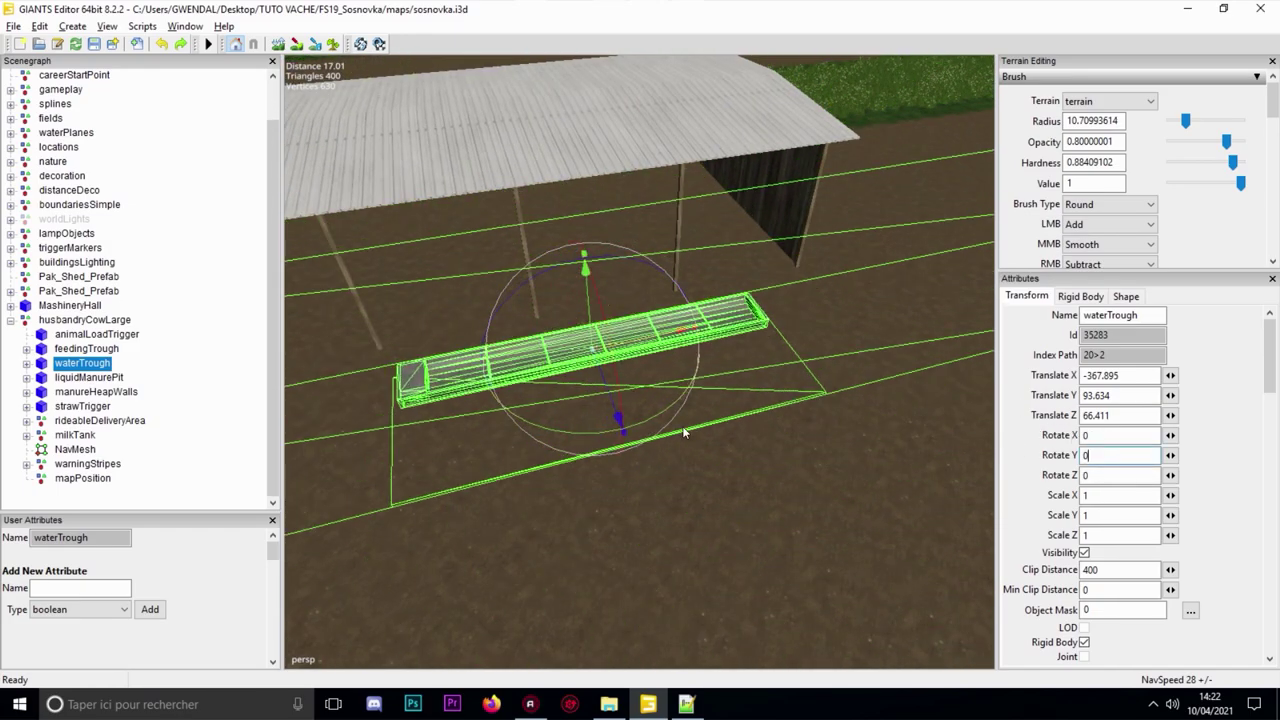
- Move waterTrough against the shed's support posts, to about X -365.158, Z 63.476, and lower it to about Y 93.592
drag(607, 398, 711, 279)
alt+drag(681, 294, 895, 274)
alt+drag(849, 225, 792, 208)
scroll(642, 226, up, 3)
alt+drag(812, 177, 832, 179)
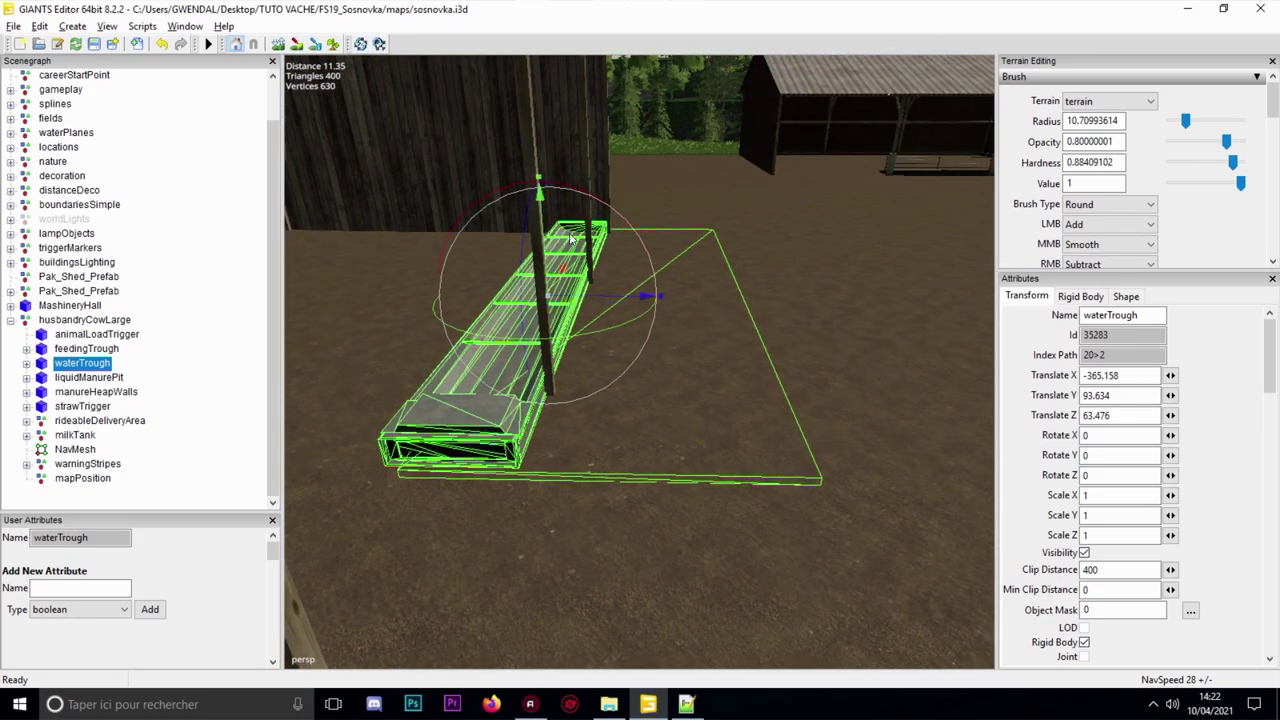
drag(543, 237, 543, 238)
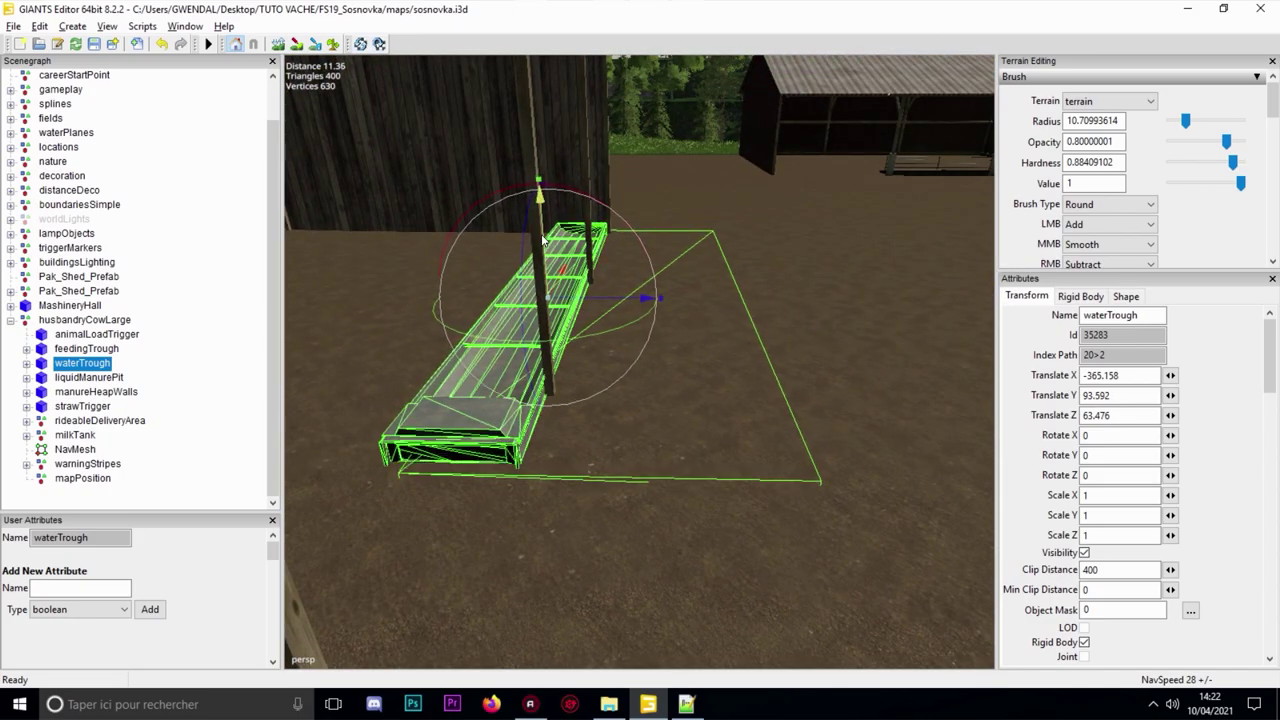
scroll(649, 225, up, 2)
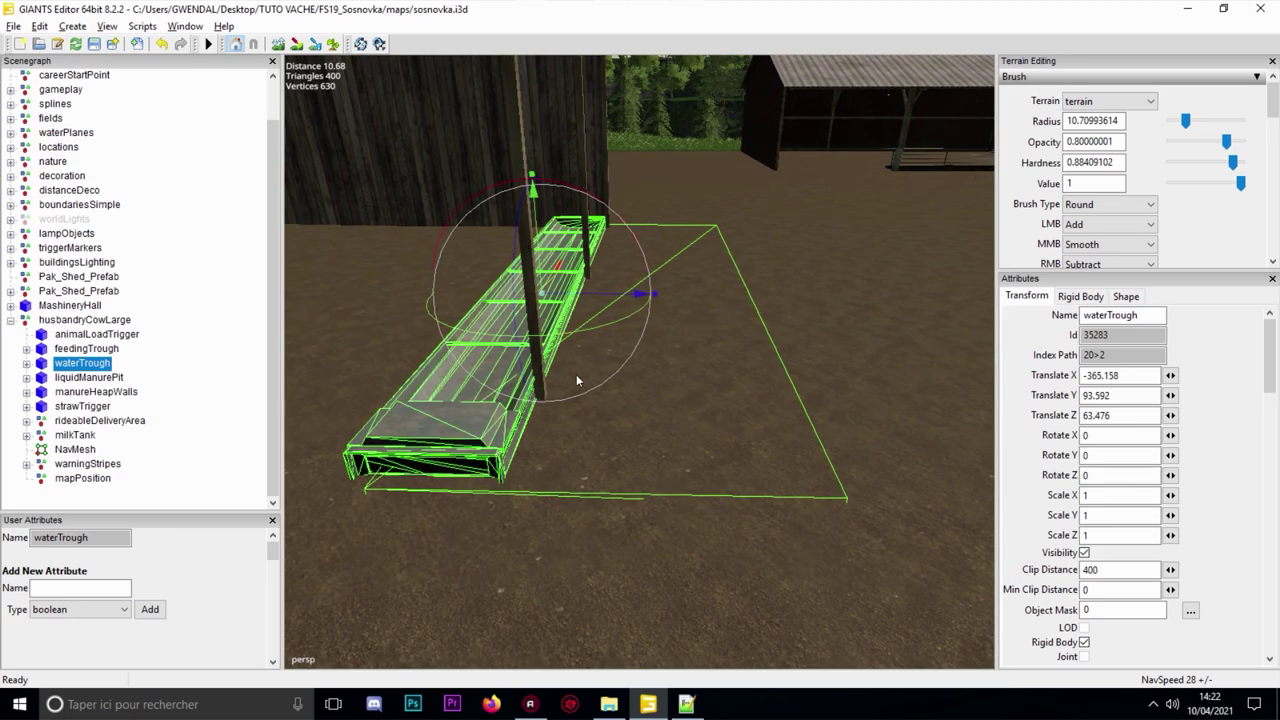
- Select waterPlane inside waterTrough and compare its index path with the water module's fillPlane node in husbandryCowLarge.xml in Notepad++
click(26, 363)
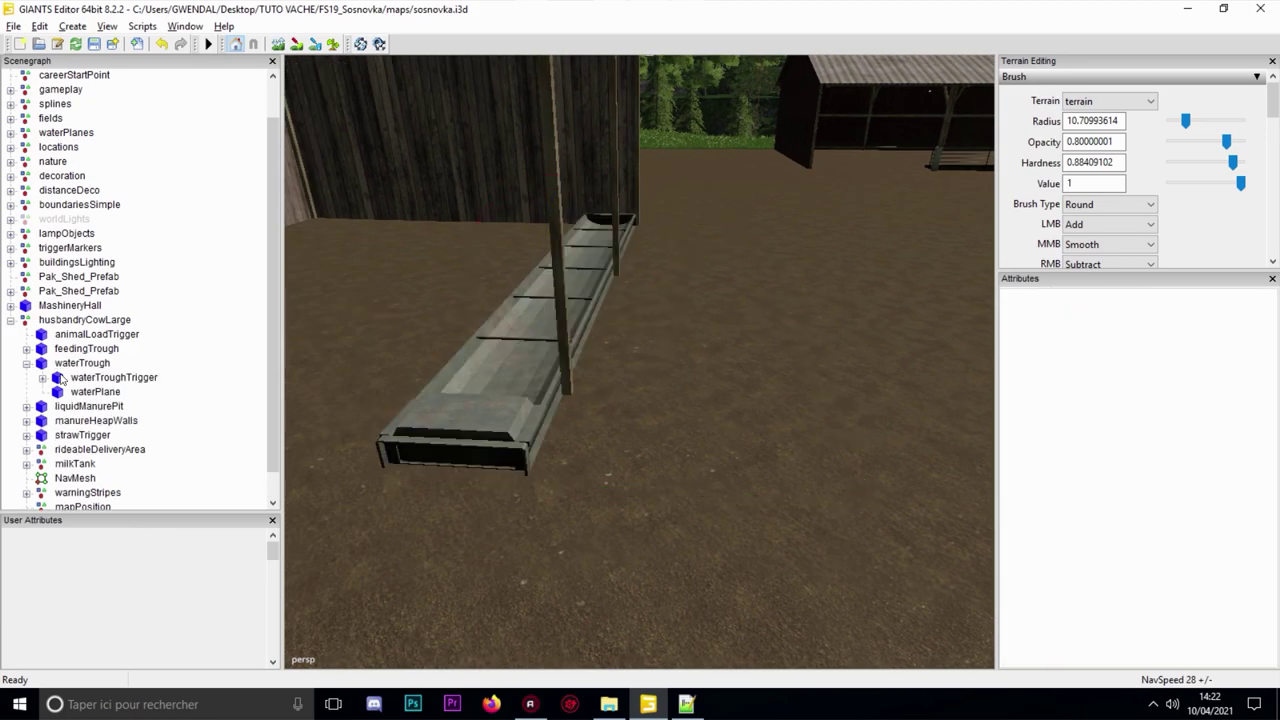
click(100, 377)
click(95, 391)
scroll(389, 357, up, 2)
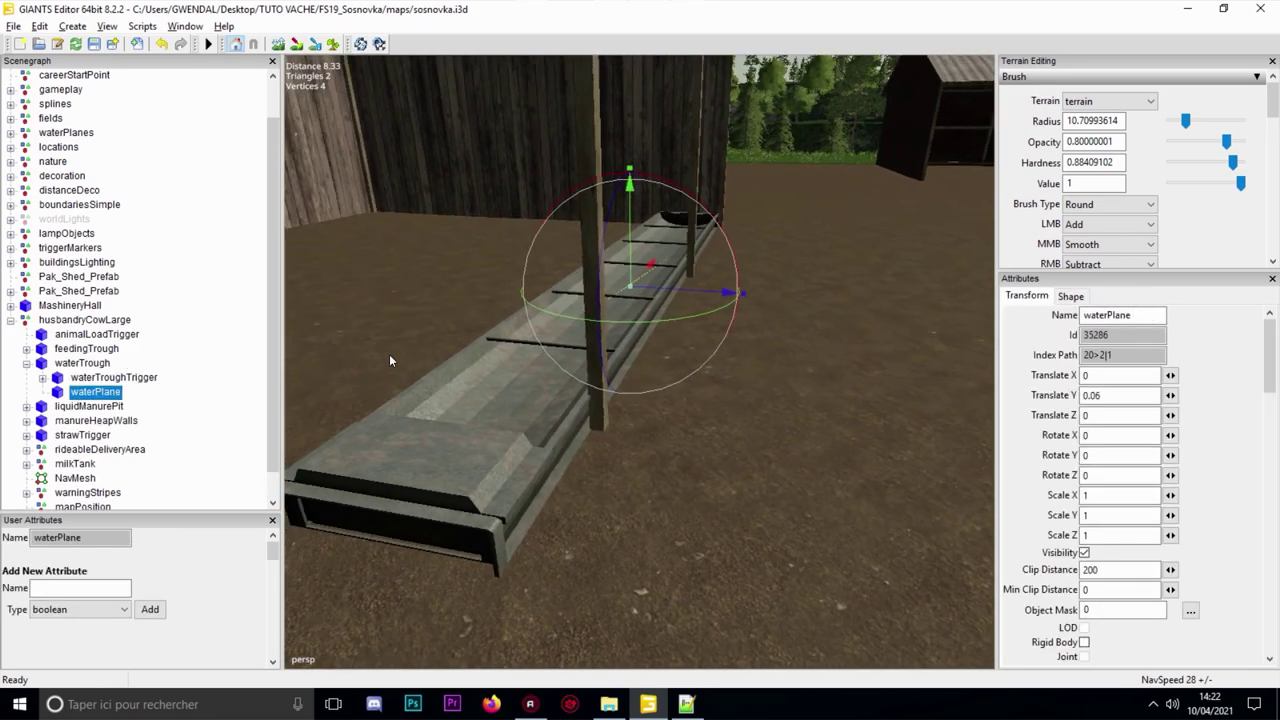
click(686, 704)
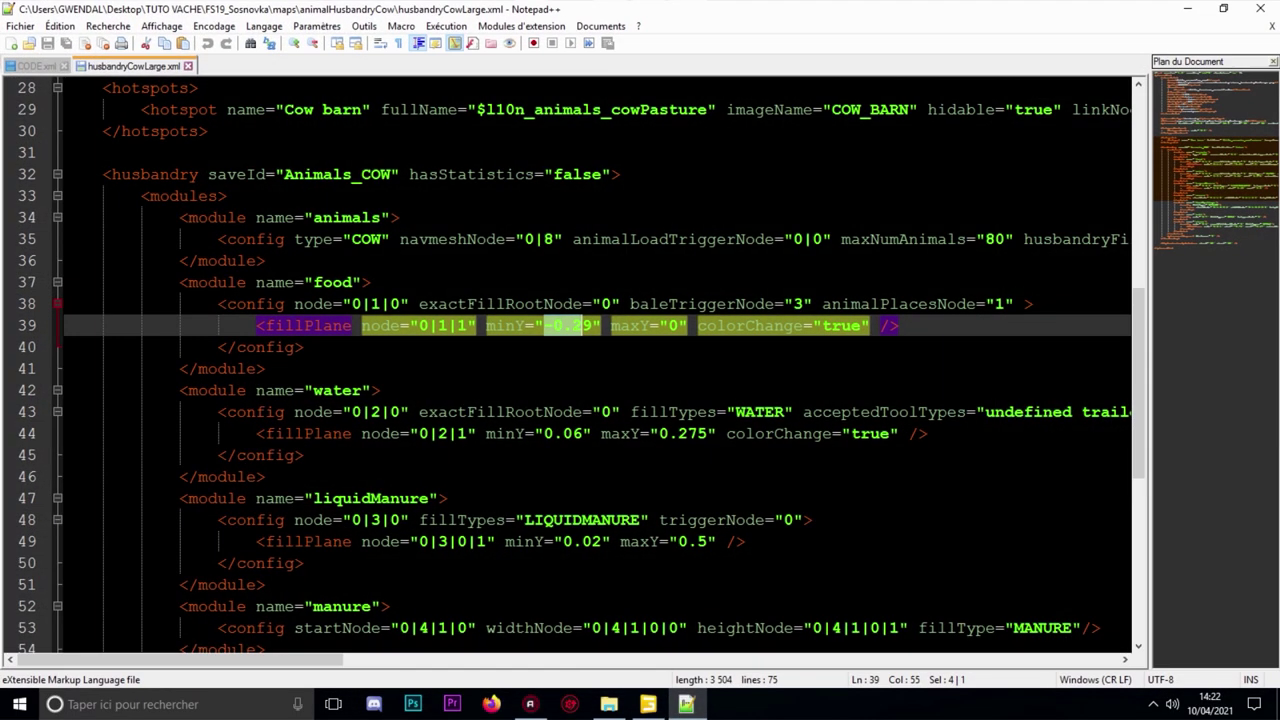
double_click(443, 434)
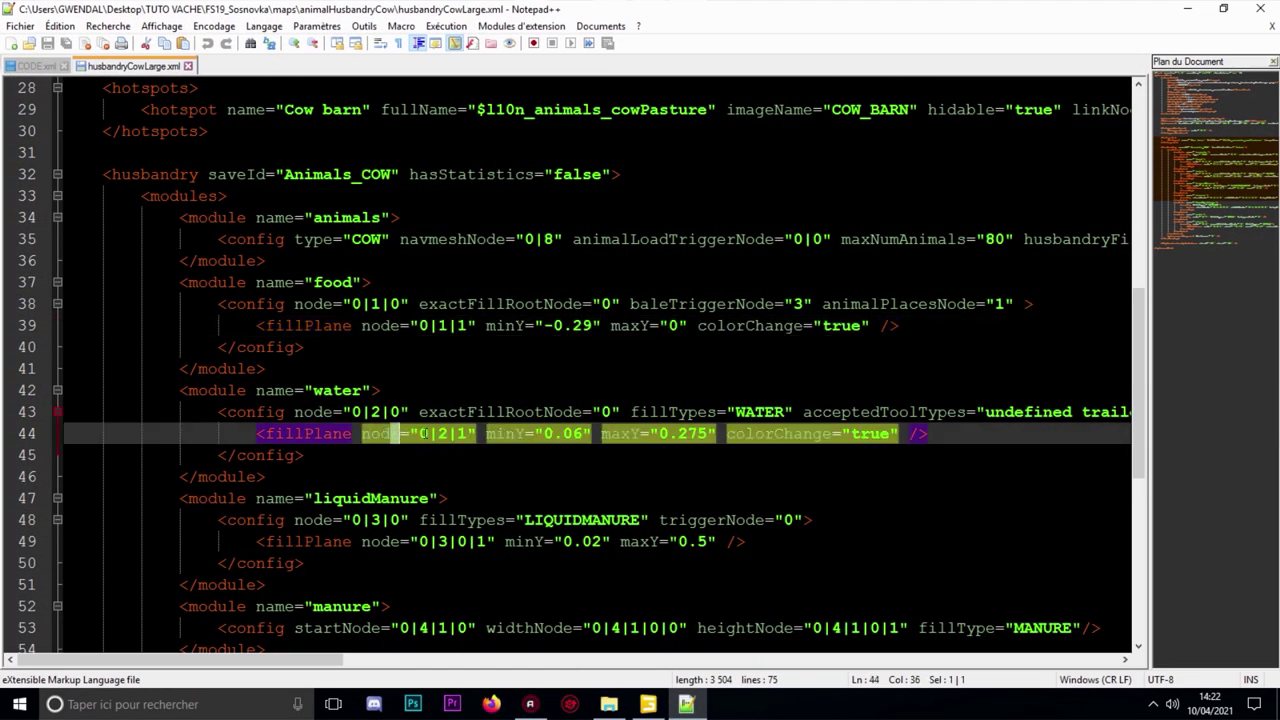
drag(443, 436, 459, 435)
click(648, 704)
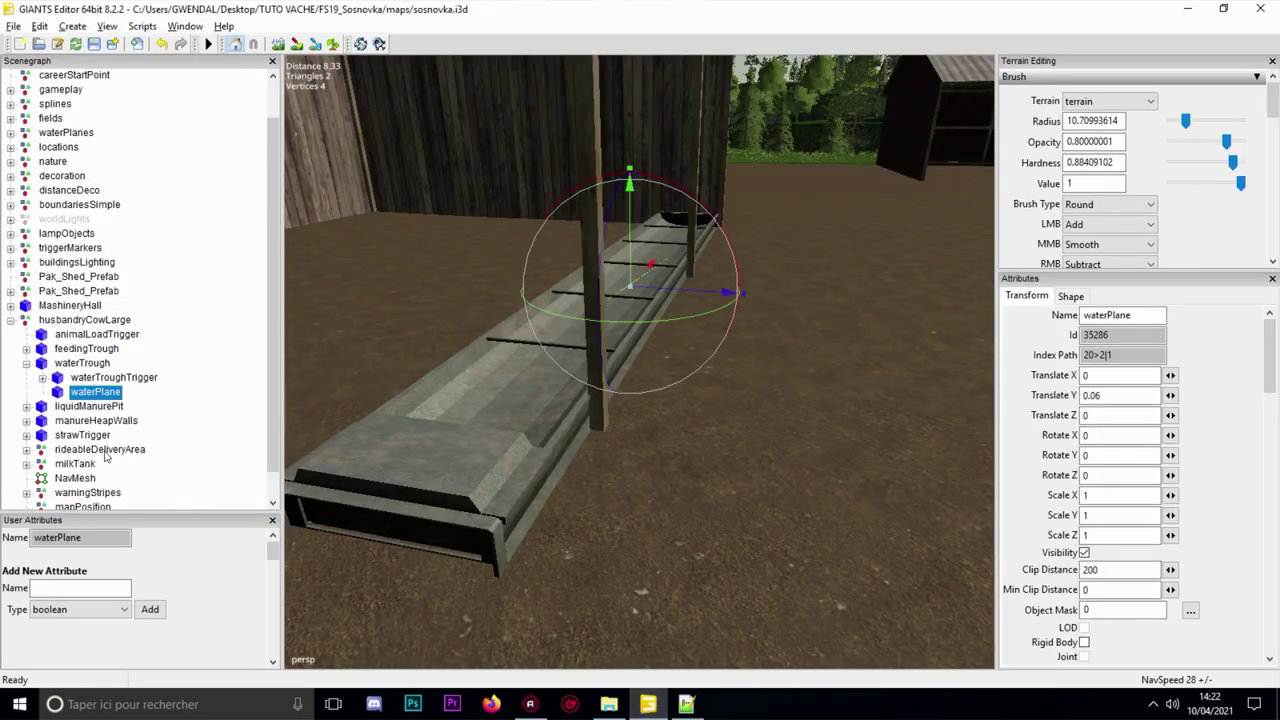
drag(1115, 356, 1099, 356)
- Switch to Notepad++ and examine the minY and maxY values of the water fillPlane, plus the food fillPlane line
click(688, 704)
click(554, 433)
click(670, 433)
click(543, 433)
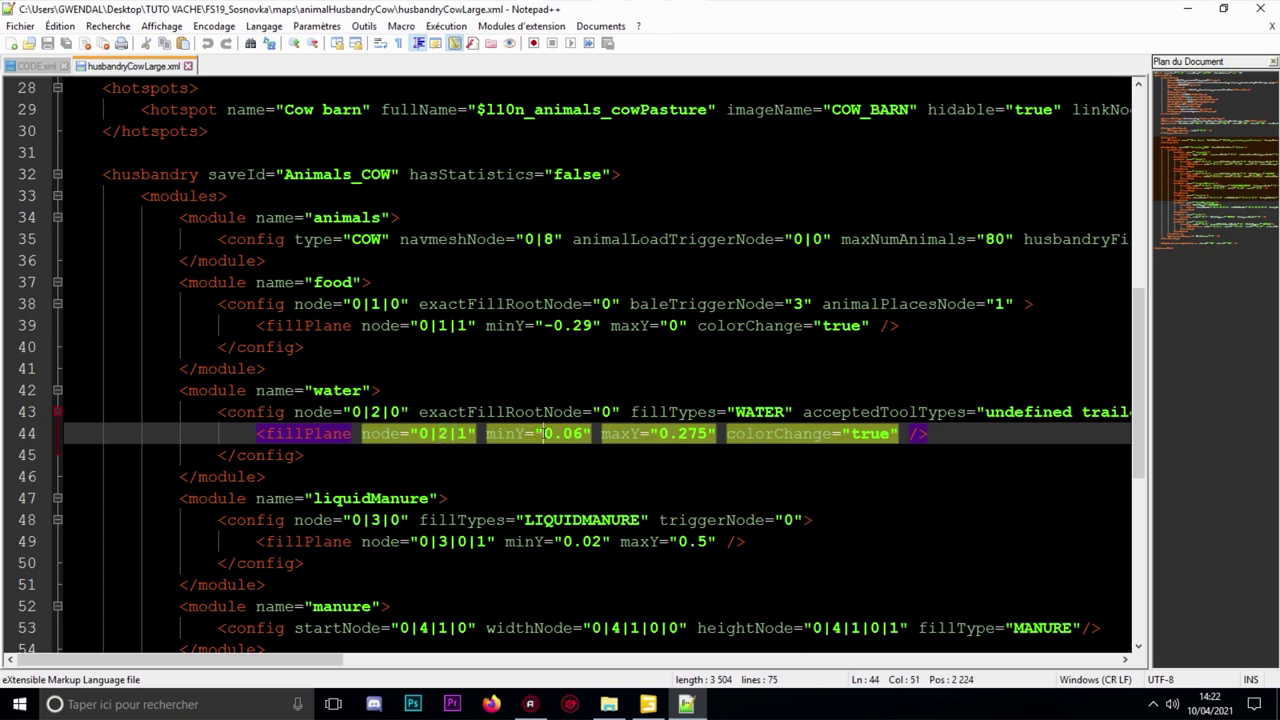
click(688, 433)
ctrl+scroll(690, 436, down, 2)
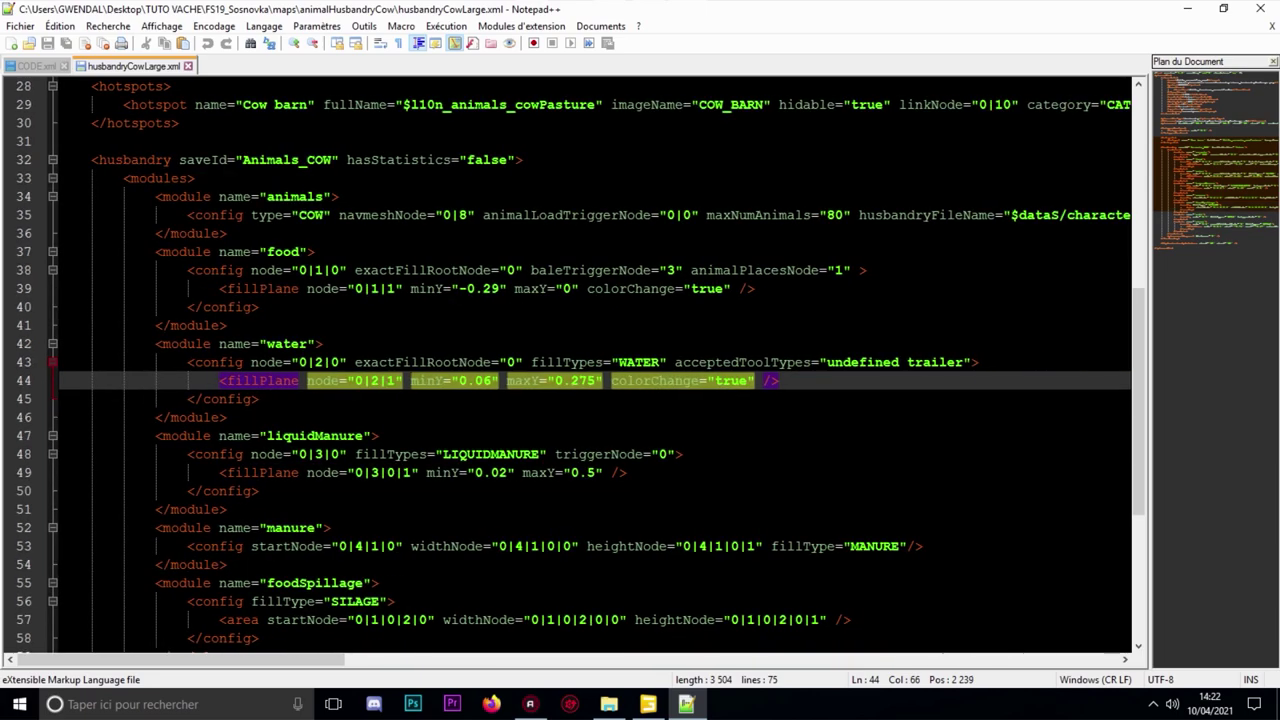
ctrl+scroll(690, 436, up, 2)
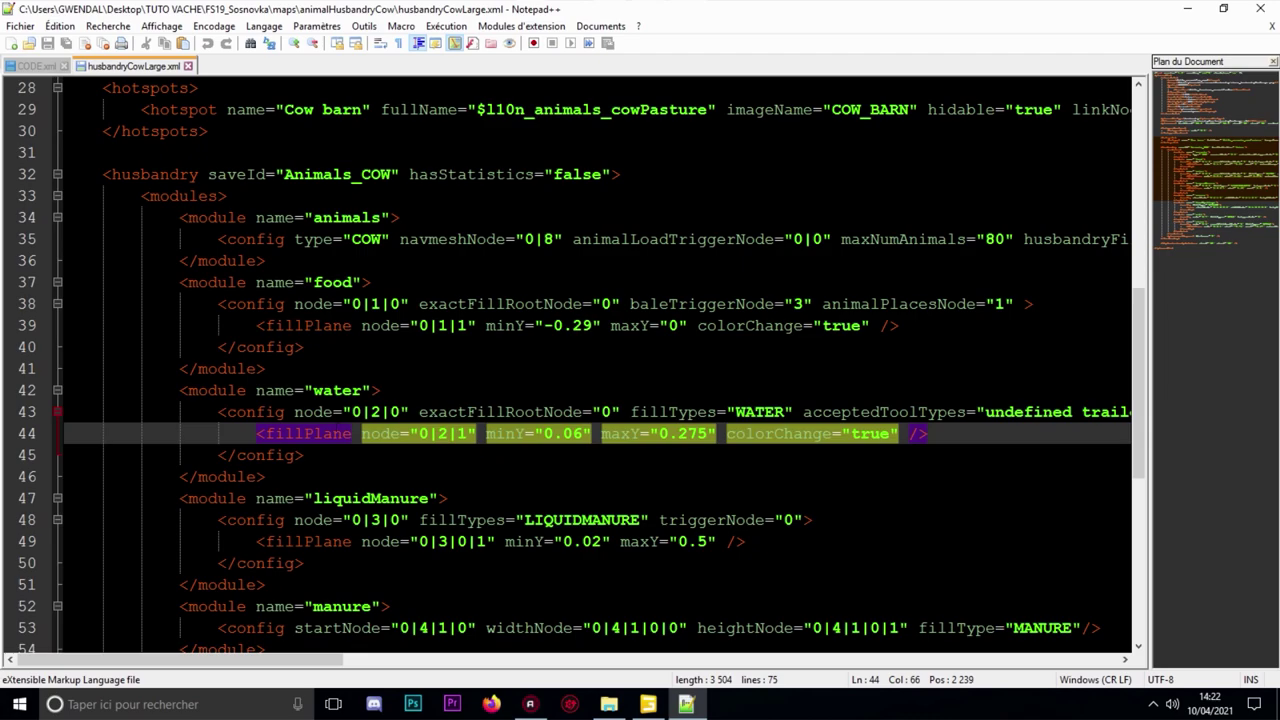
click(437, 325)
- Switch to GIANTS Editor, try raising waterPlane vertically inside the trough, and undo the move
click(648, 704)
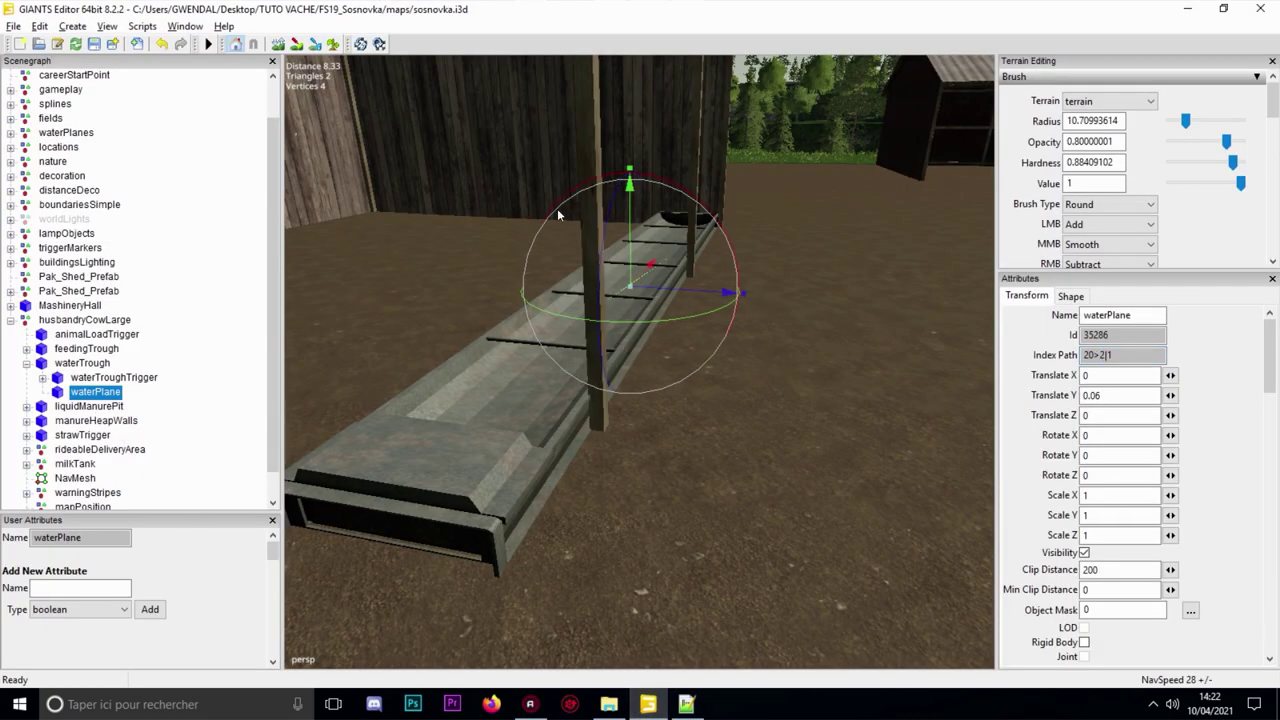
drag(629, 258, 626, 212)
key(ctrl+z)
- Collapse waterTrough and place liquidManurePit on the ground behind the shed's closed wall, at about X -384.401, Z 57.245
click(27, 363)
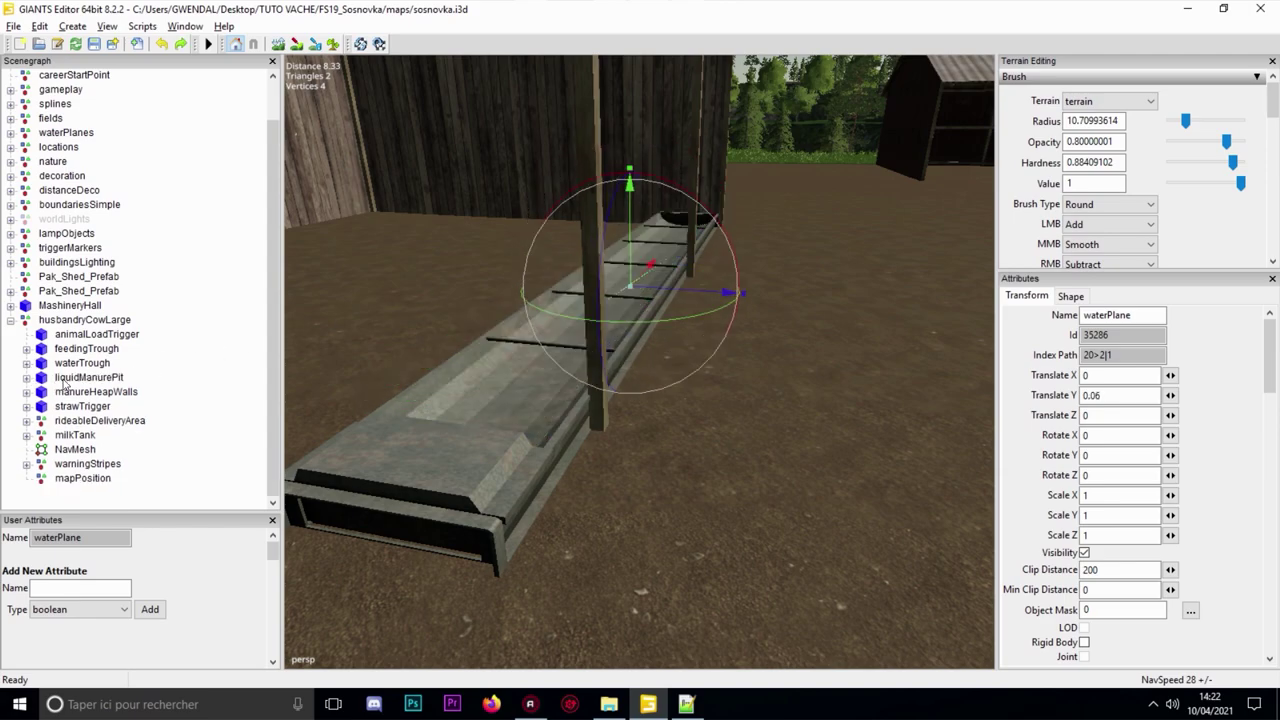
click(66, 378)
key(f)
scroll(530, 404, up, 2)
alt+drag(530, 404, 563, 469)
scroll(563, 469, down, 4)
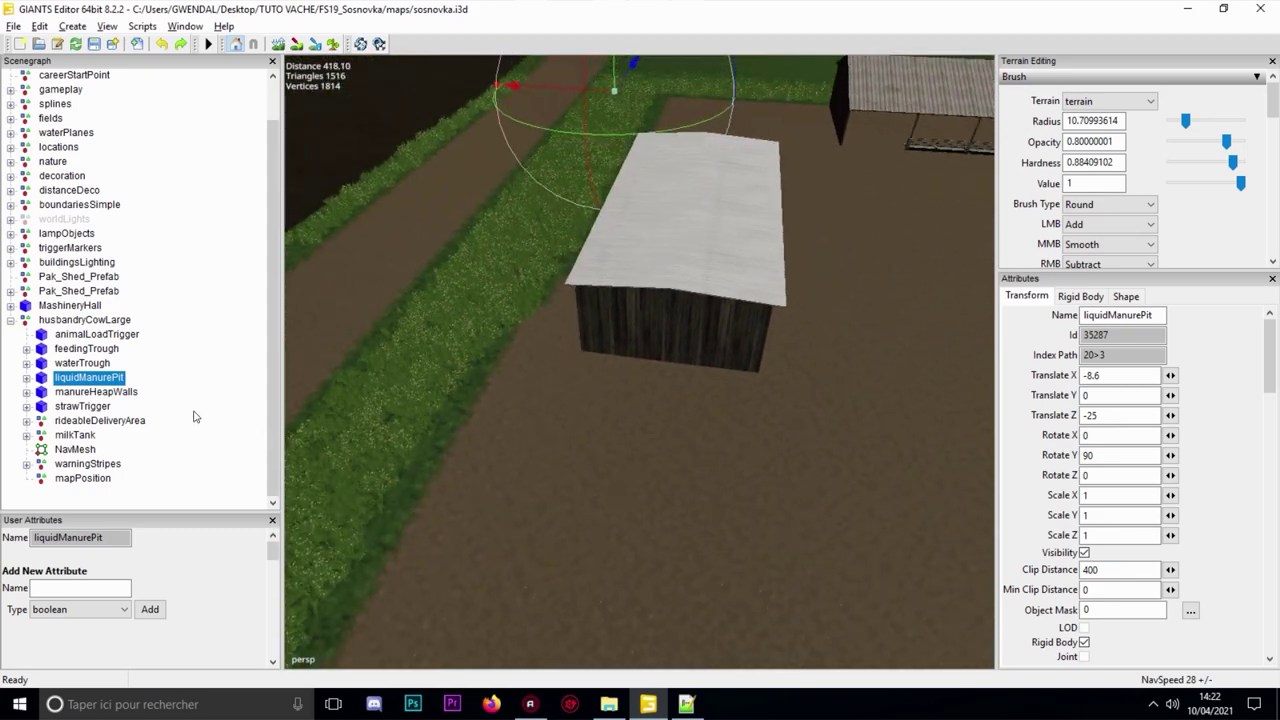
key(ctrl+b)
click(613, 440)
- Nudge liquidManurePit slightly along X to about -384.605 and check its position relative to the shed
scroll(607, 430, up, 3)
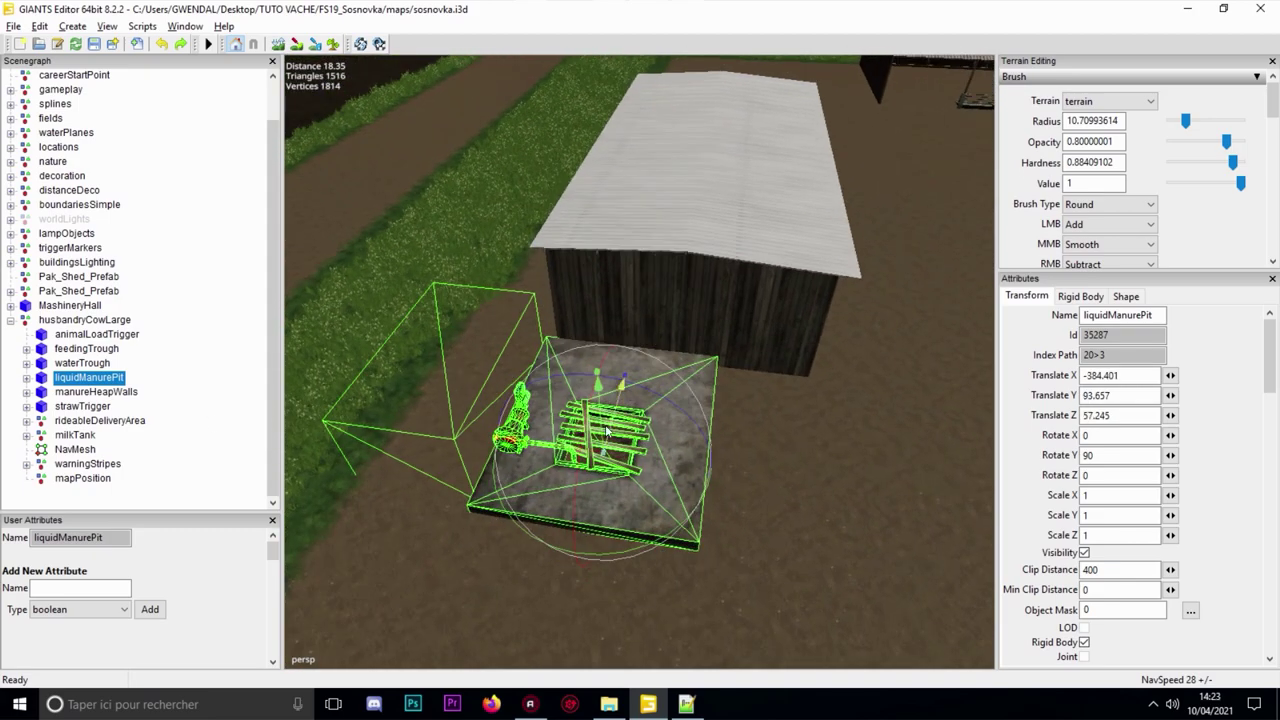
drag(621, 385, 616, 394)
alt+drag(612, 422, 640, 402)
alt+middle_drag(889, 86, 388, 194)
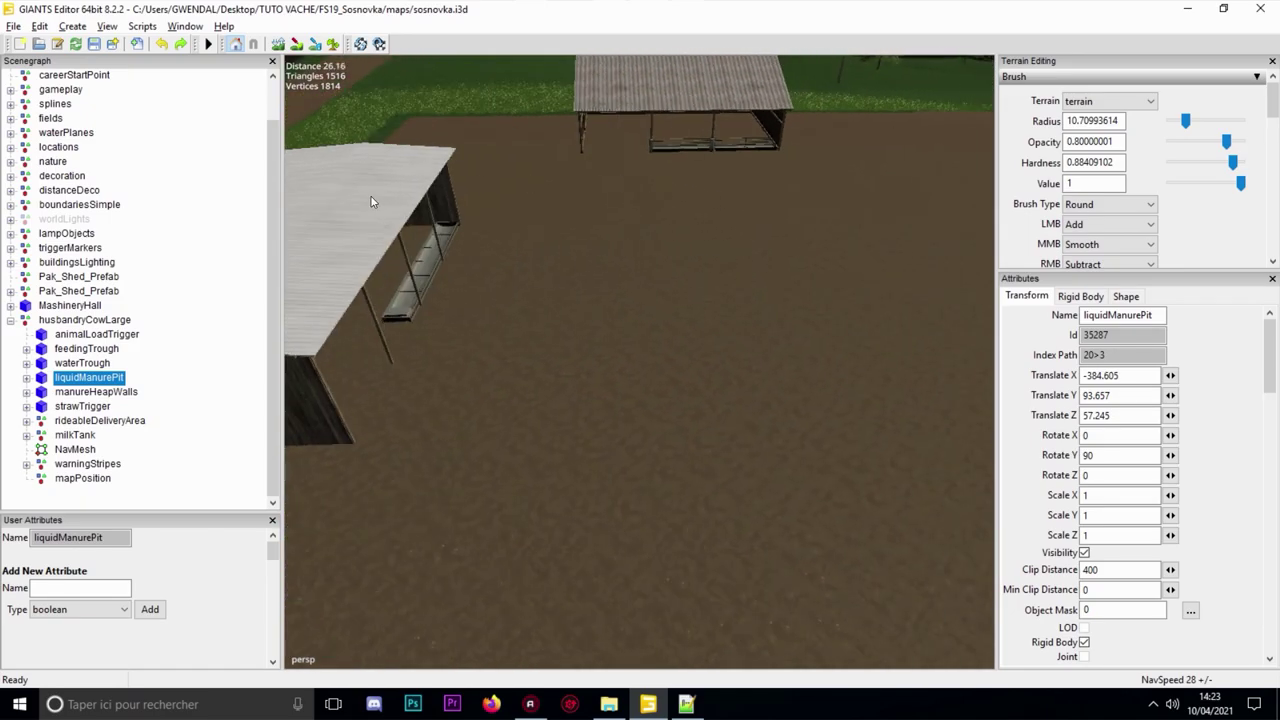
alt+drag(409, 229, 567, 207)
- Check the liquidManure config node in husbandryCowLarge.xml in Notepad++, and select liquidManurePlane inside liquidManureTank in GIANTS Editor
click(686, 704)
click(353, 520)
scroll(353, 520, down, 3)
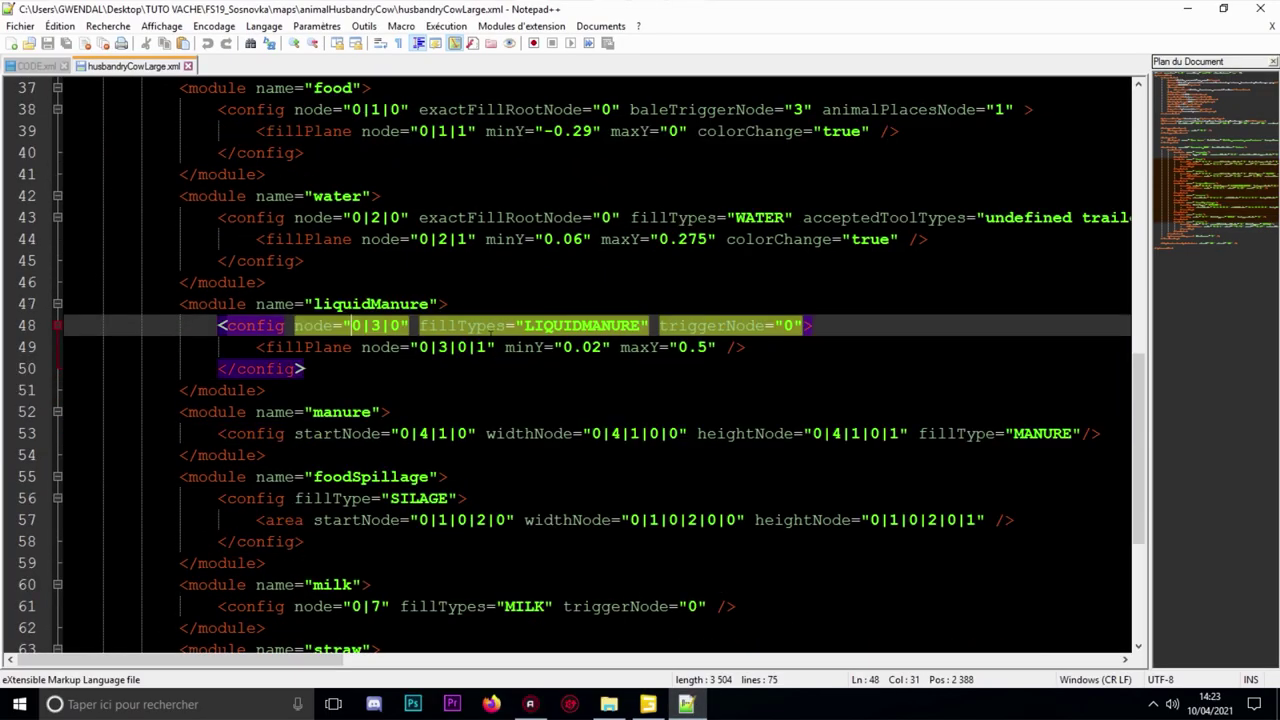
click(648, 704)
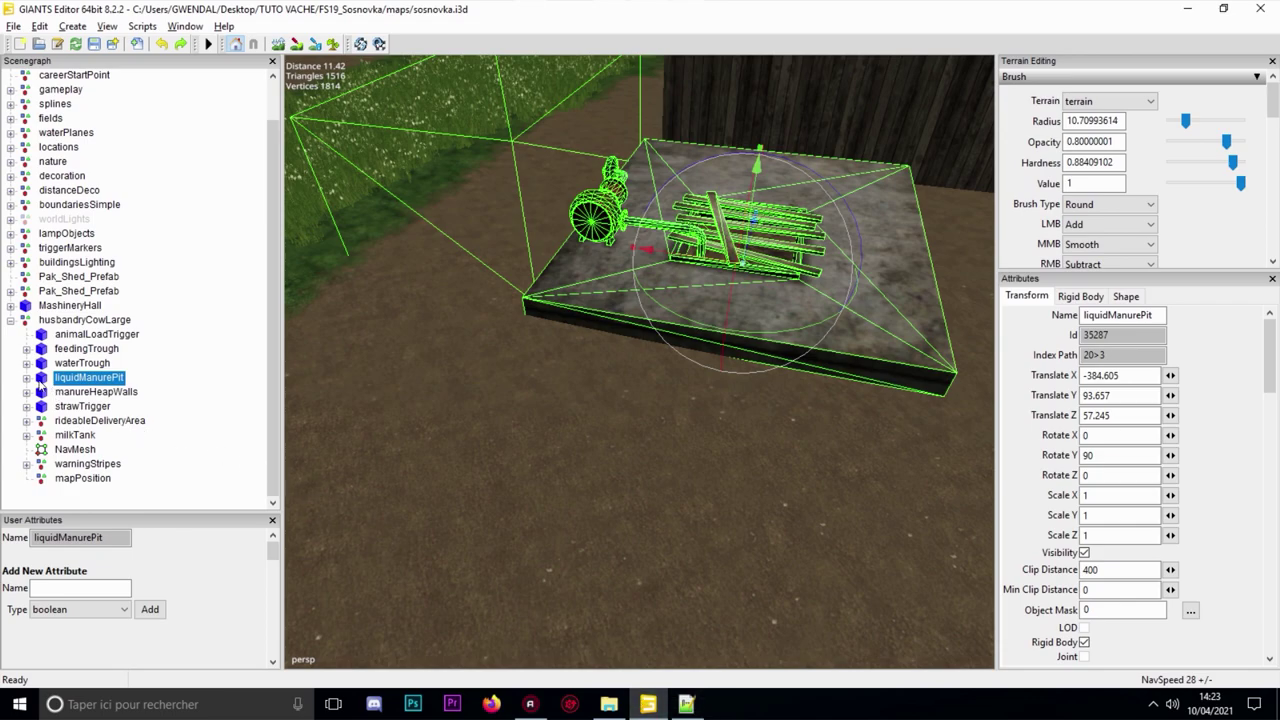
click(30, 378)
click(26, 378)
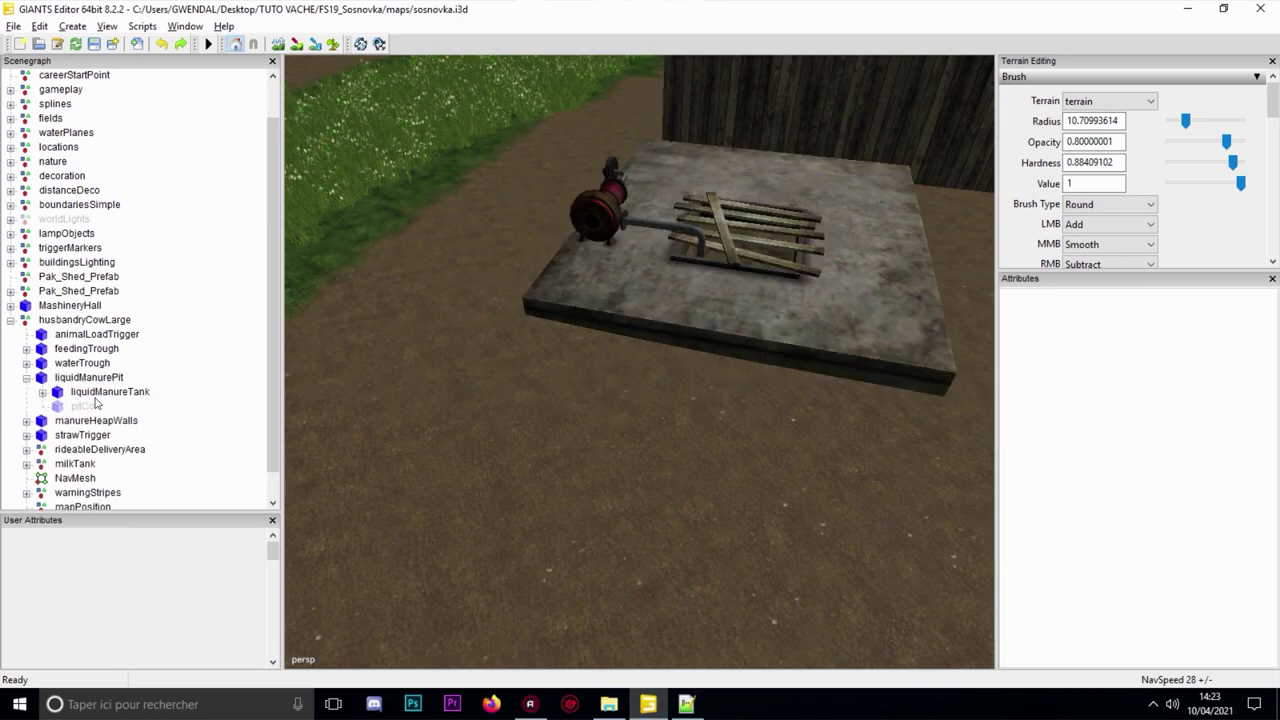
click(62, 393)
click(42, 392)
click(122, 420)
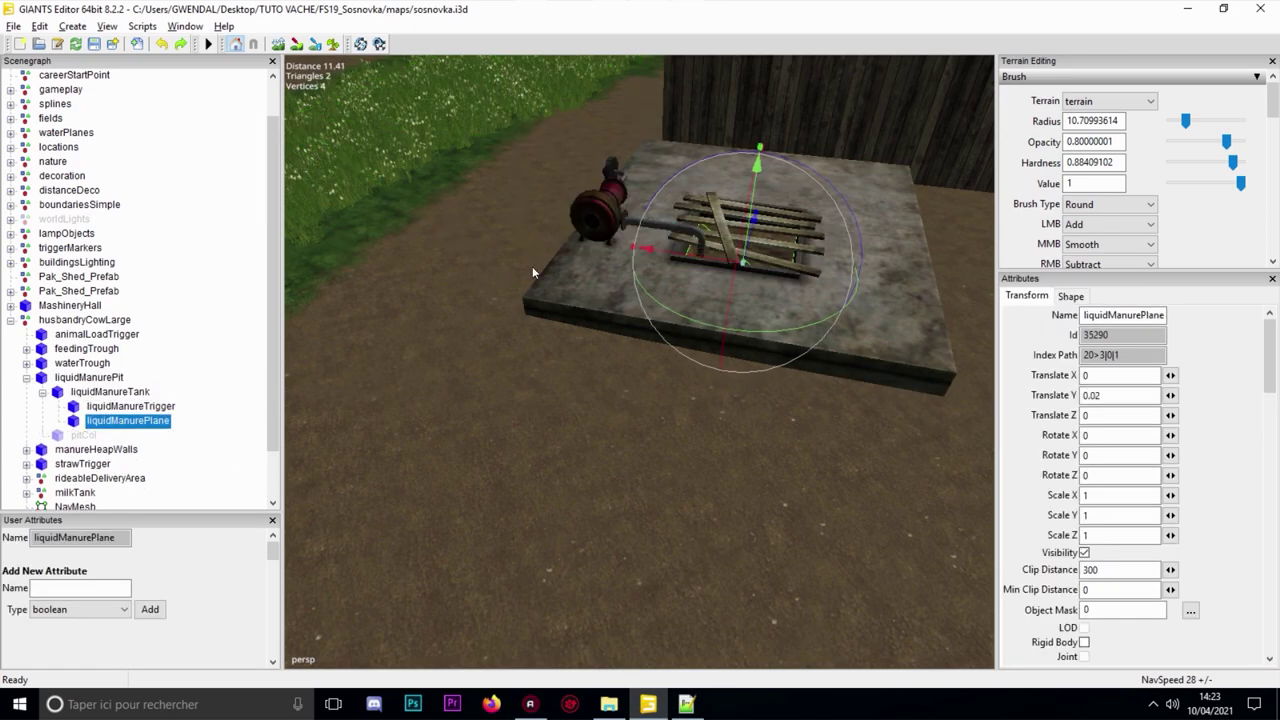
- Try raising liquidManurePlane vertically under the pit's wooden planks and undo the move
scroll(536, 277, up, 3)
scroll(542, 288, up, 2)
drag(534, 312, 526, 224)
key(ctrl+z)
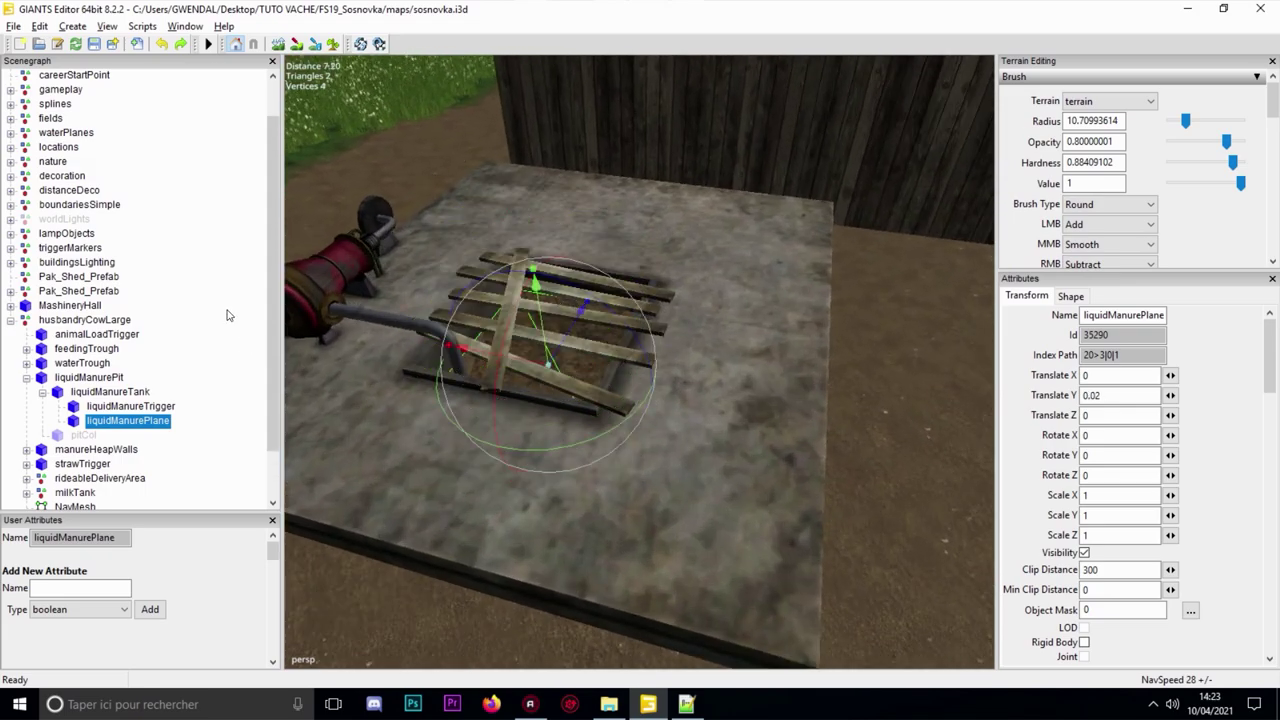
scroll(490, 386, up, 3)
scroll(557, 340, up, 1)
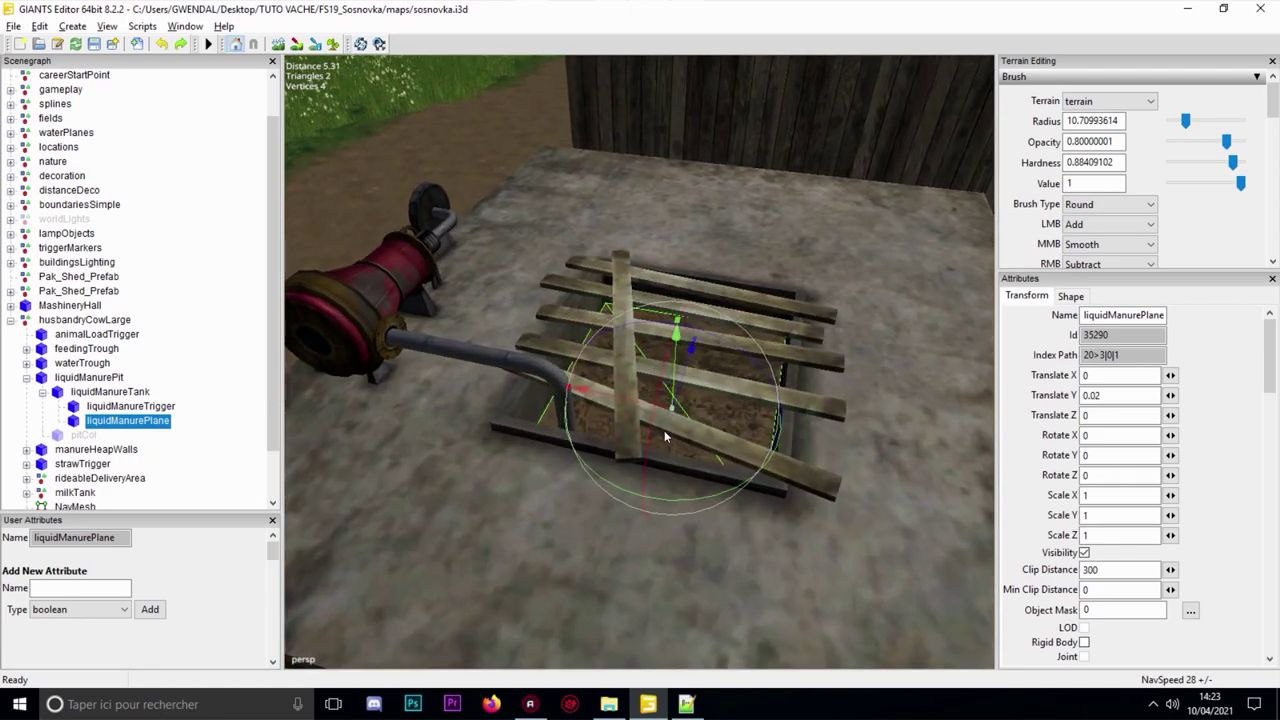
- Switch to Notepad++ and examine the liquidManure module's fillPlane minY and maxY values and its triggerNode
click(686, 704)
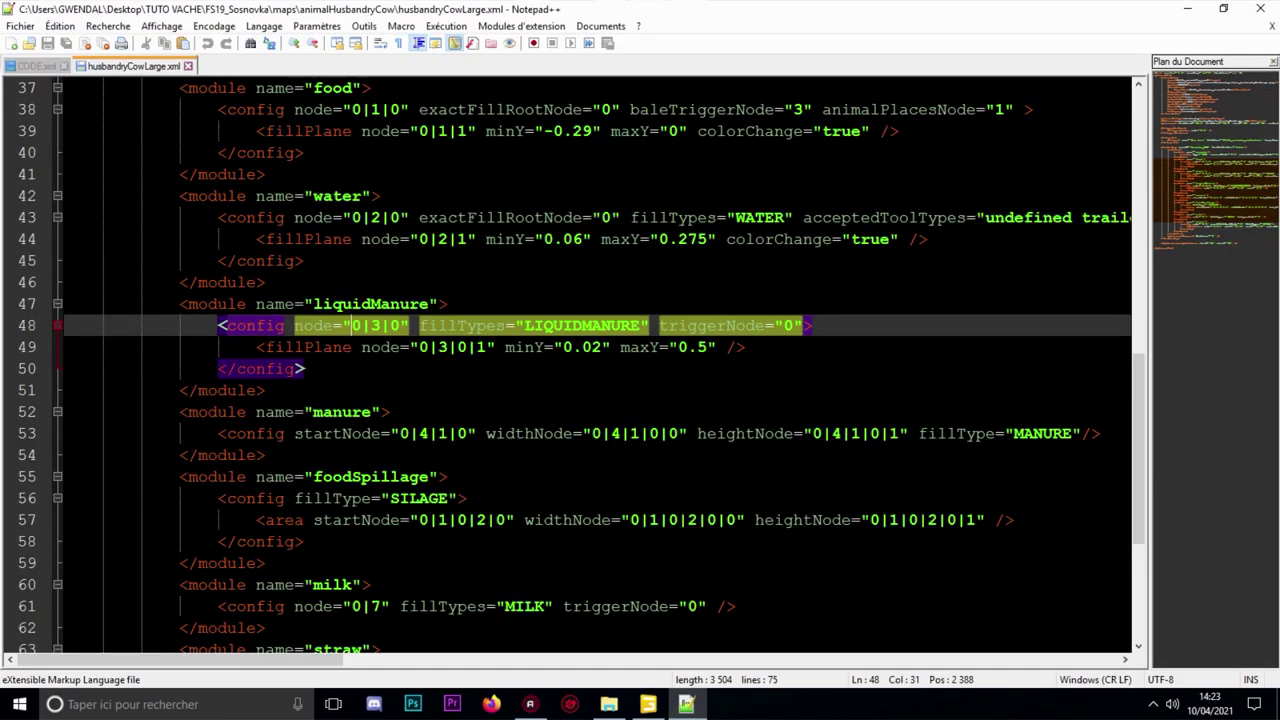
click(582, 348)
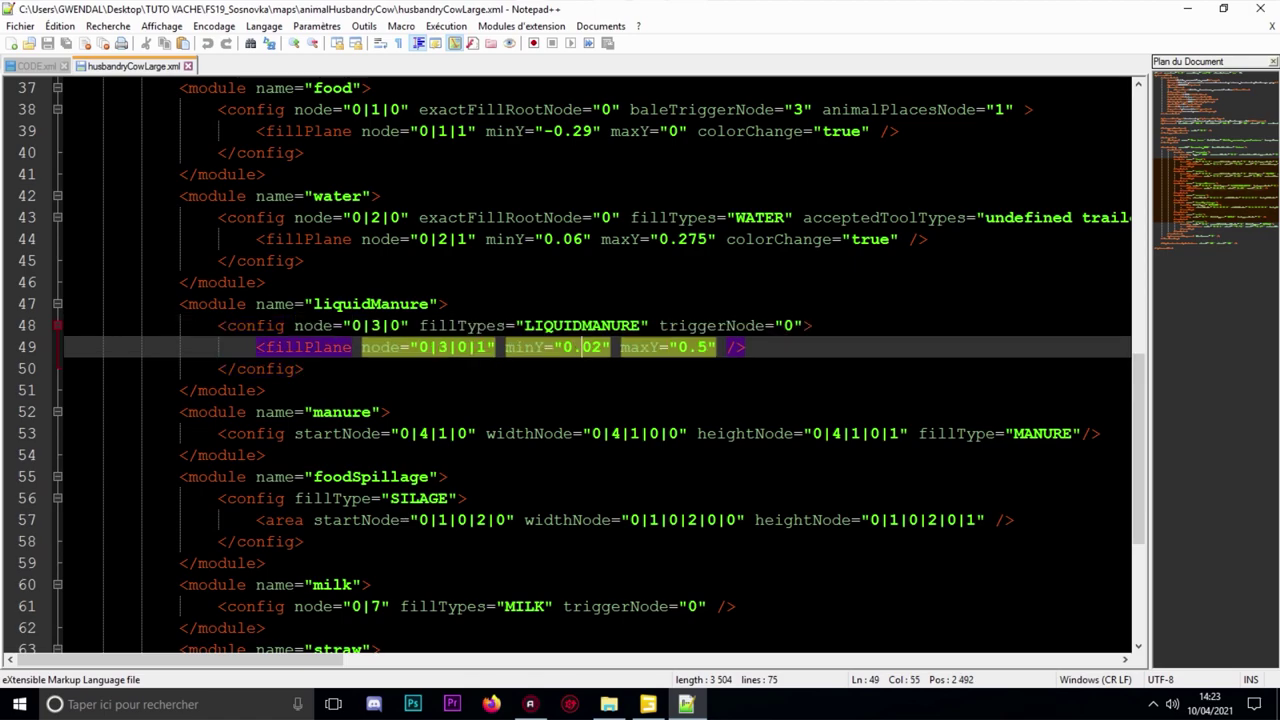
drag(563, 347, 716, 347)
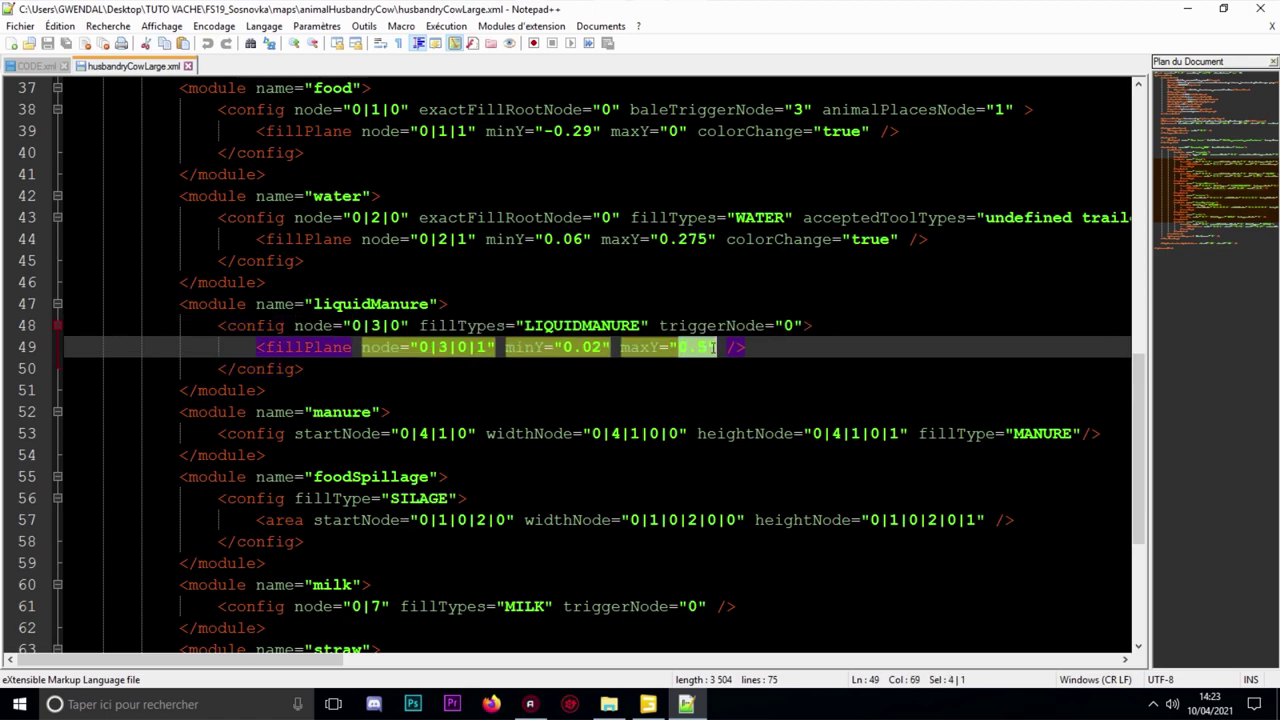
click(765, 325)
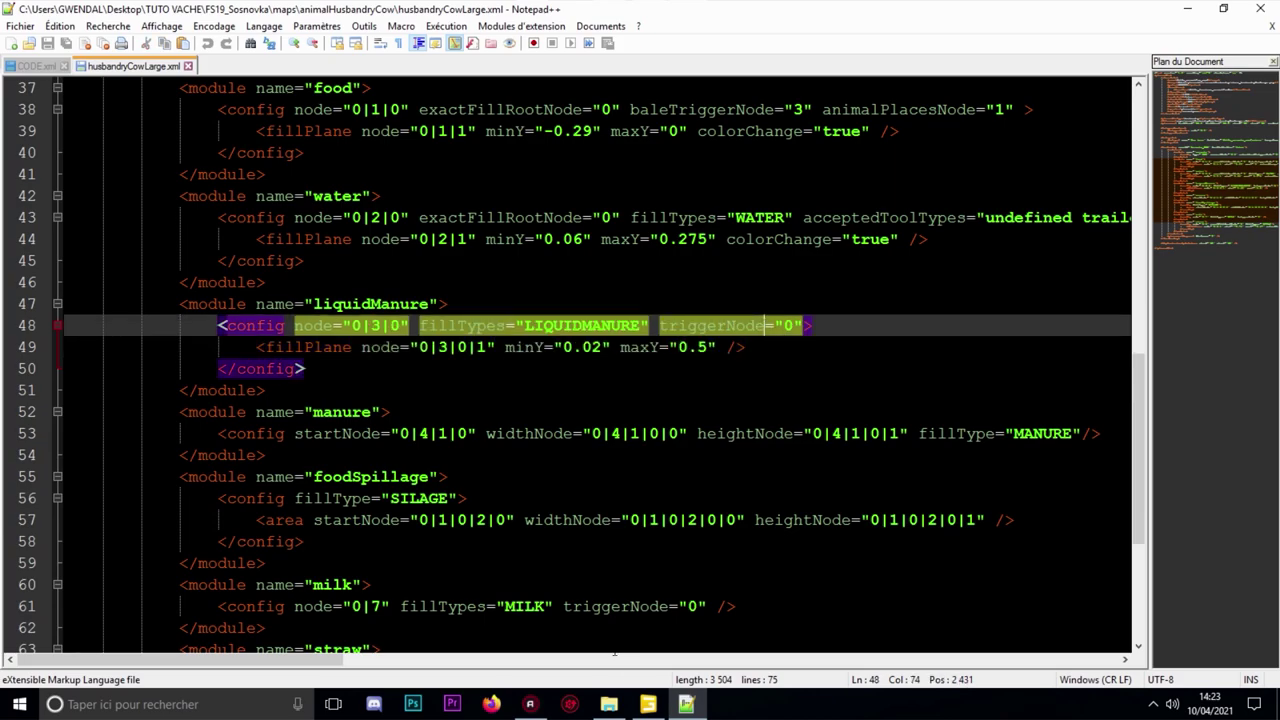
- Switch to GIANTS Editor, select liquidManurePit, and examine its slab, pump and trigger box from several angles
click(648, 704)
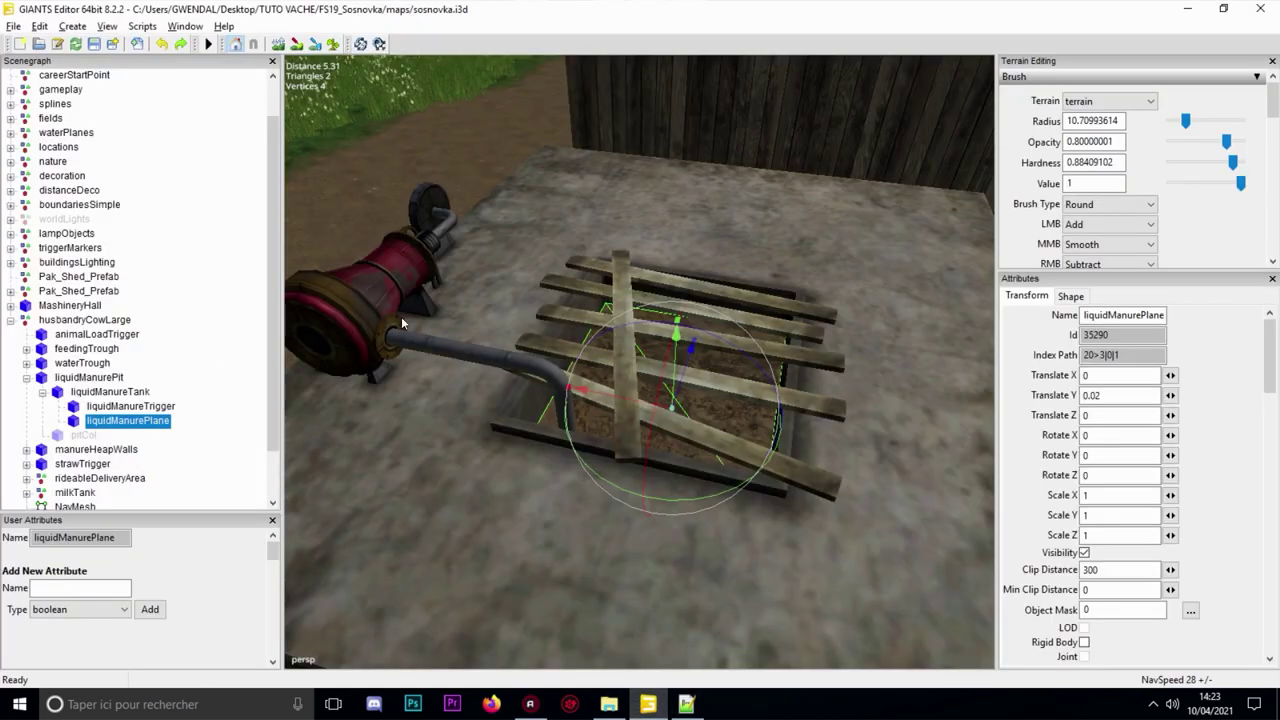
scroll(414, 312, down, 3)
click(530, 417)
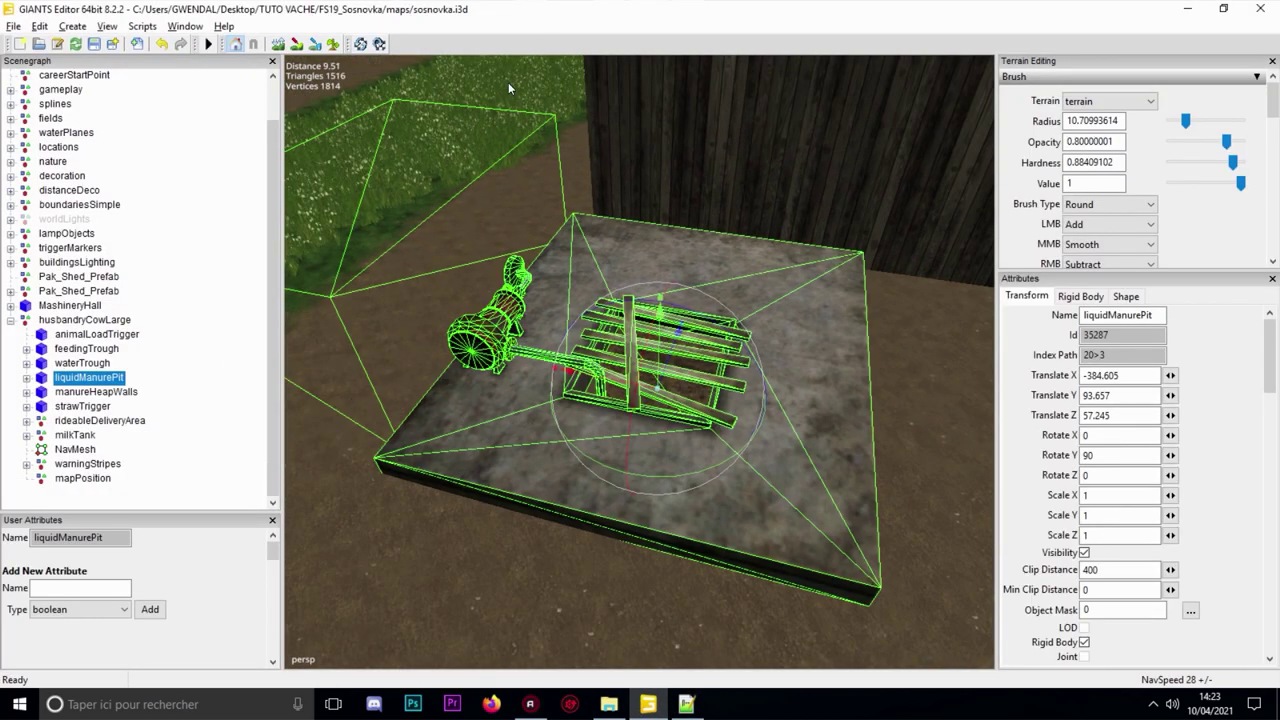
right_drag(507, 362, 573, 203)
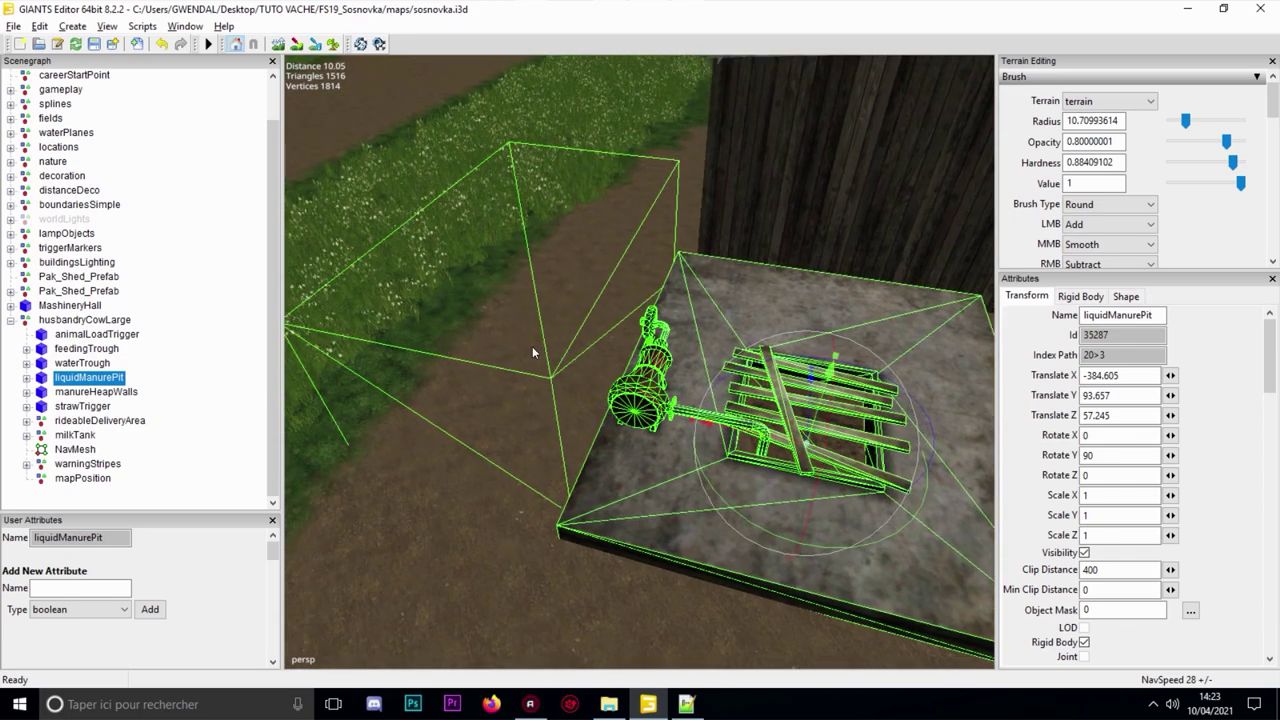
alt+drag(530, 385, 608, 304)
alt+drag(592, 404, 612, 422)
scroll(698, 378, down, 1)
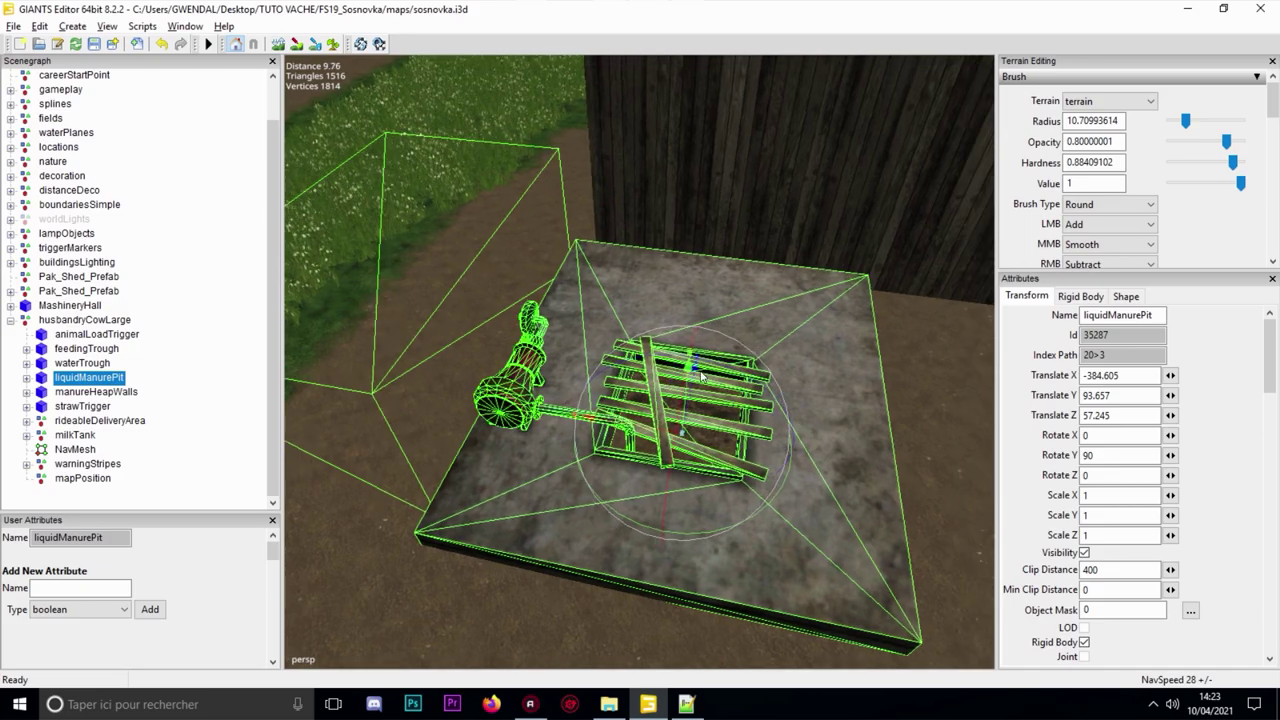
scroll(700, 374, up, 4)
scroll(761, 322, down, 4)
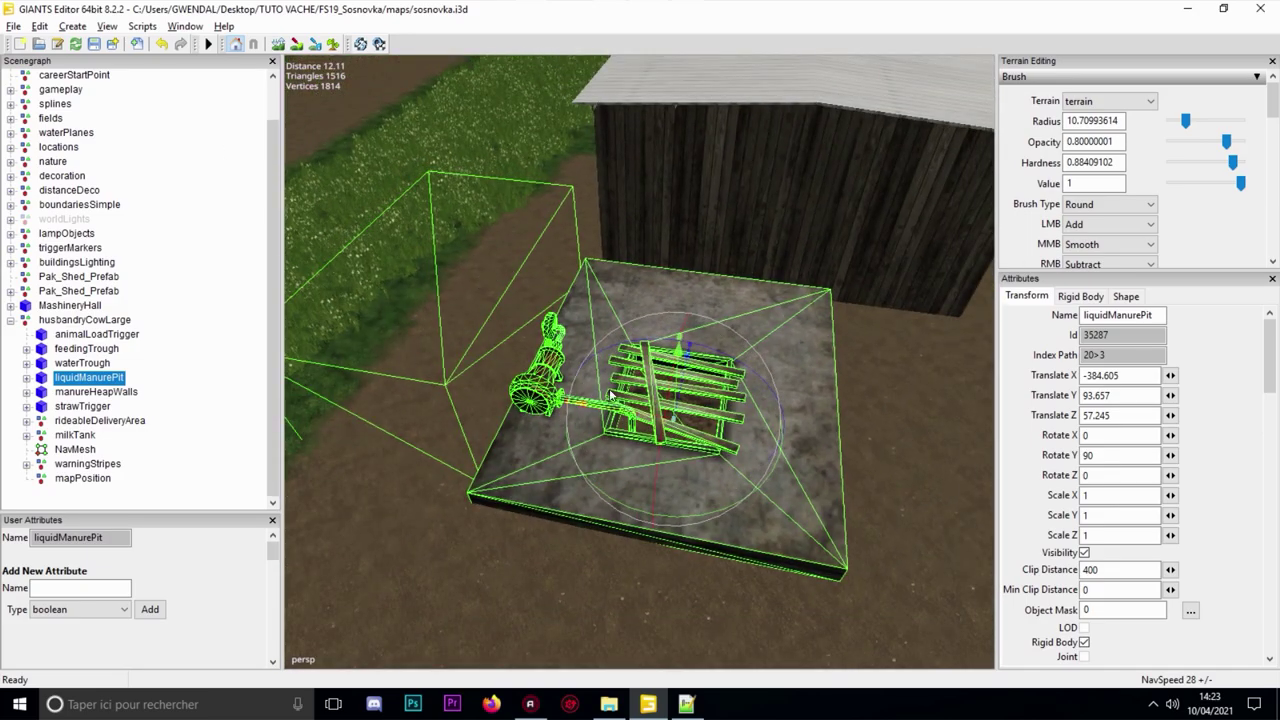
alt+middle_drag(520, 430, 463, 414)
alt+middle_drag(582, 424, 566, 402)
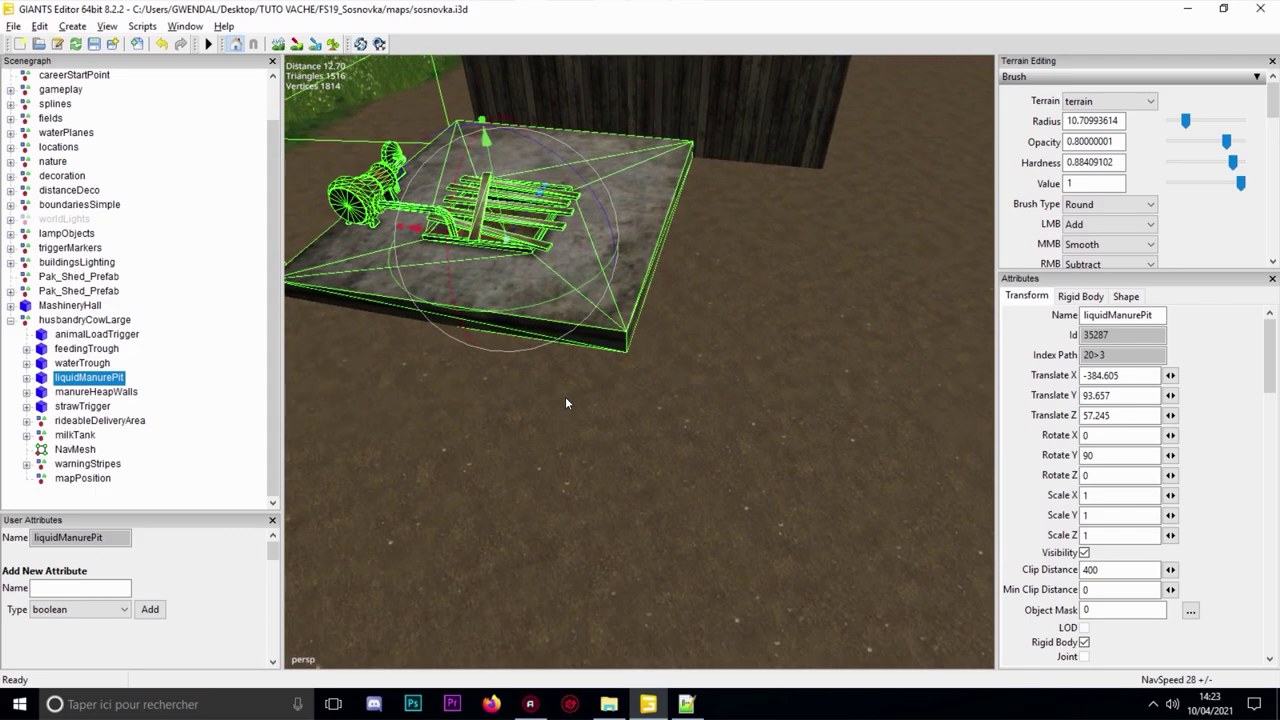
- Place manureHeapWalls on the ground beside the shed's end wall, at about X -350.893, Z 55.993, with Rotate Y about -8.326
click(96, 392)
right_drag(638, 343, 563, 408)
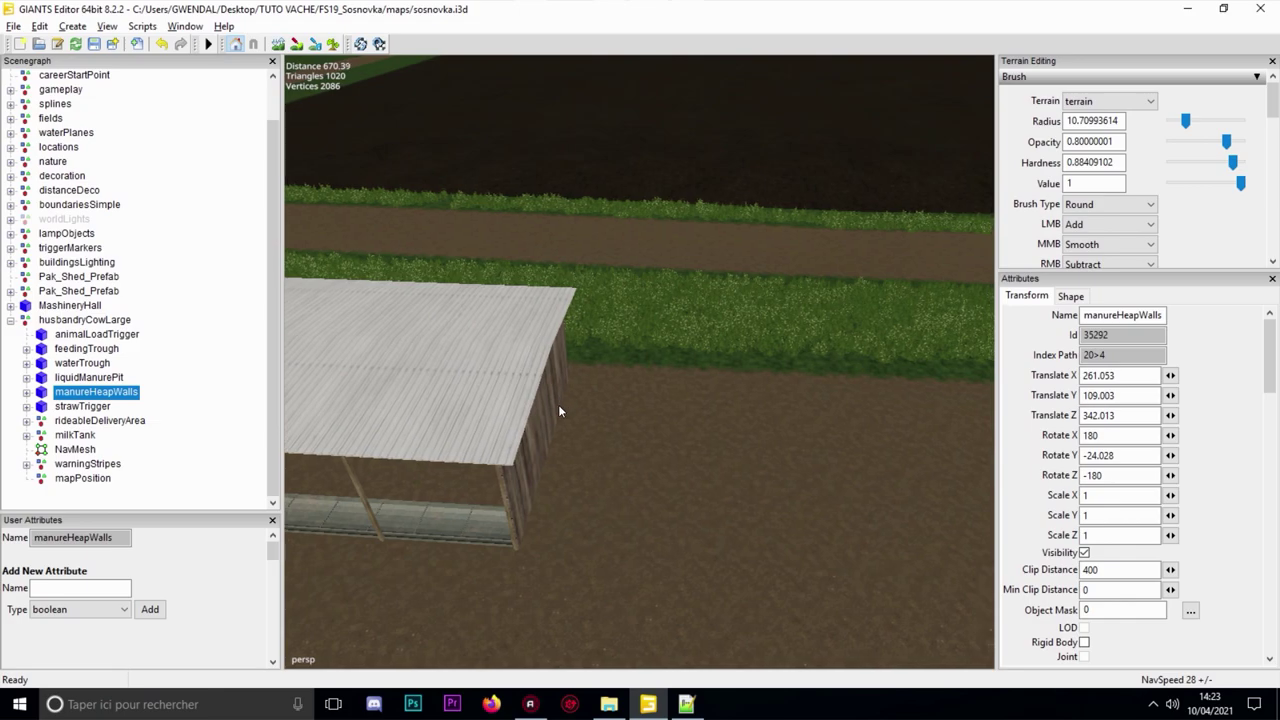
key(ctrl+b)
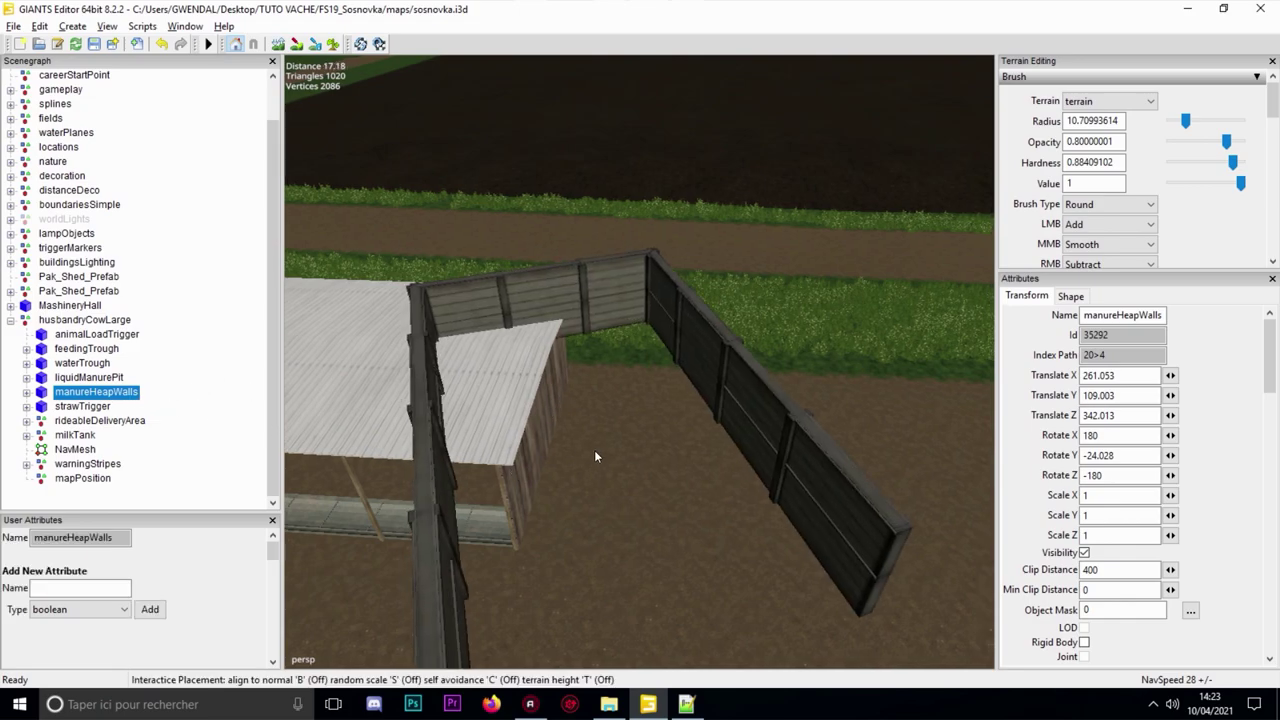
click(597, 451)
drag(606, 545, 596, 546)
key(ctrl+i)
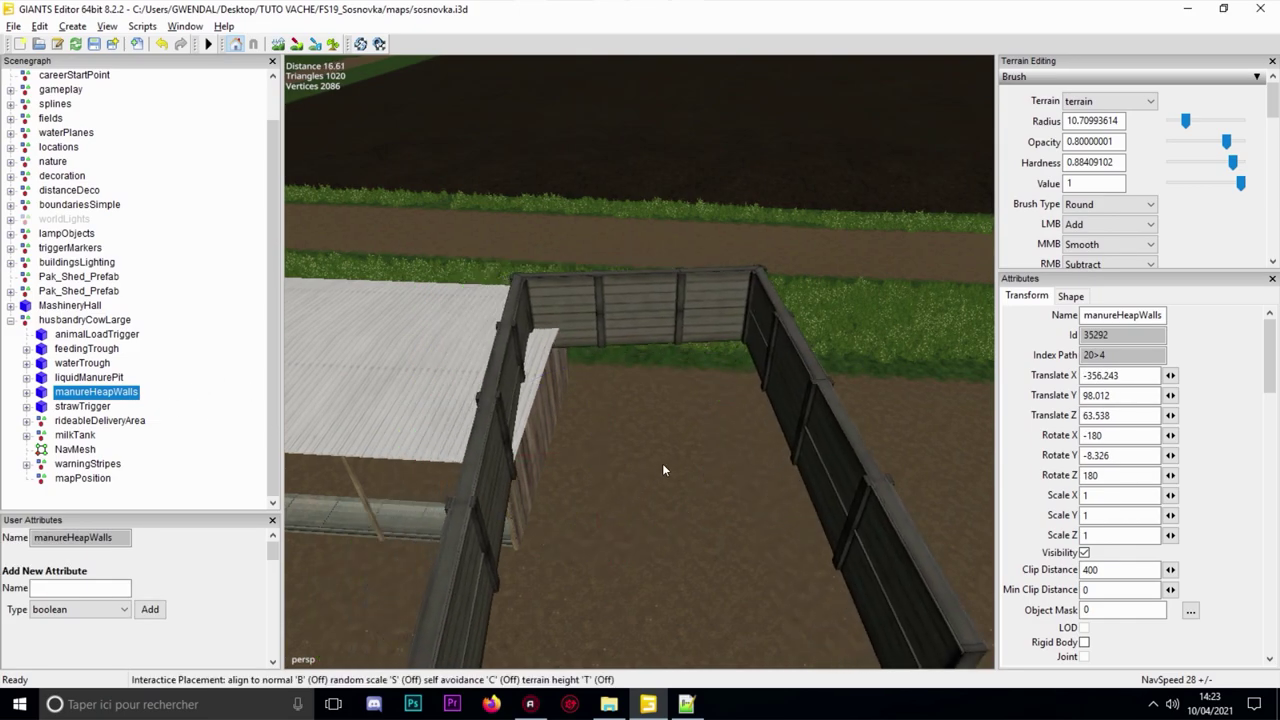
click(734, 407)
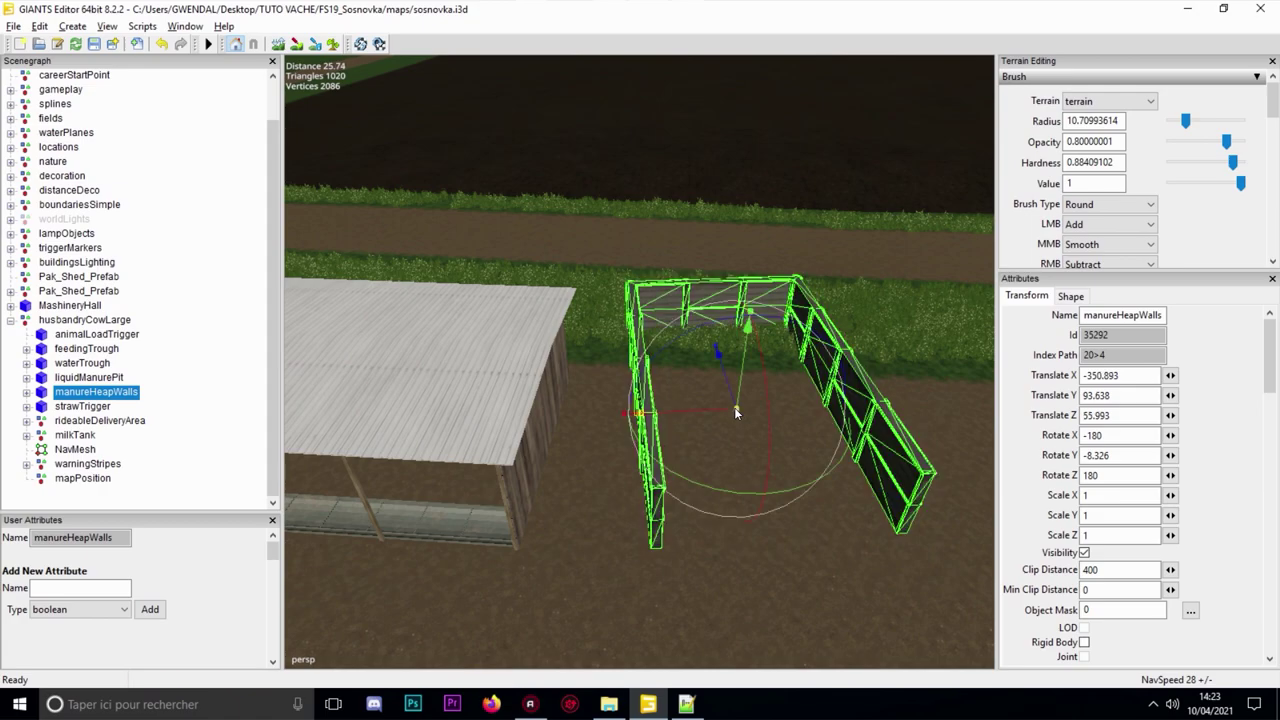
- Set Rotate Y of manureHeapWalls to 0 and move it closer to the shed, to about X -354.151, Z 58.781
triple_click(1138, 457)
text(0)
key(Return)
drag(706, 409, 634, 406)
alt+drag(520, 414, 462, 327)
scroll(660, 398, up, 3)
- Switch to Notepad++ and examine the manure module's startNode, widthNode and heightNode entries
click(686, 704)
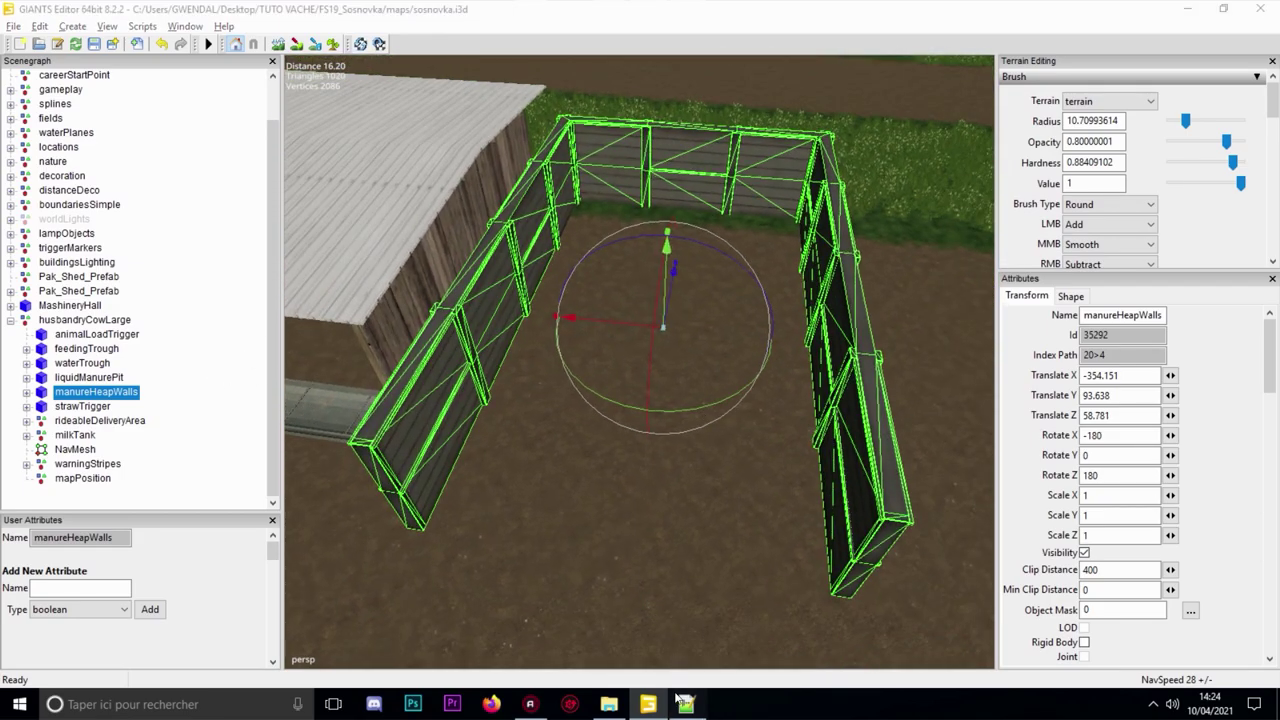
click(373, 433)
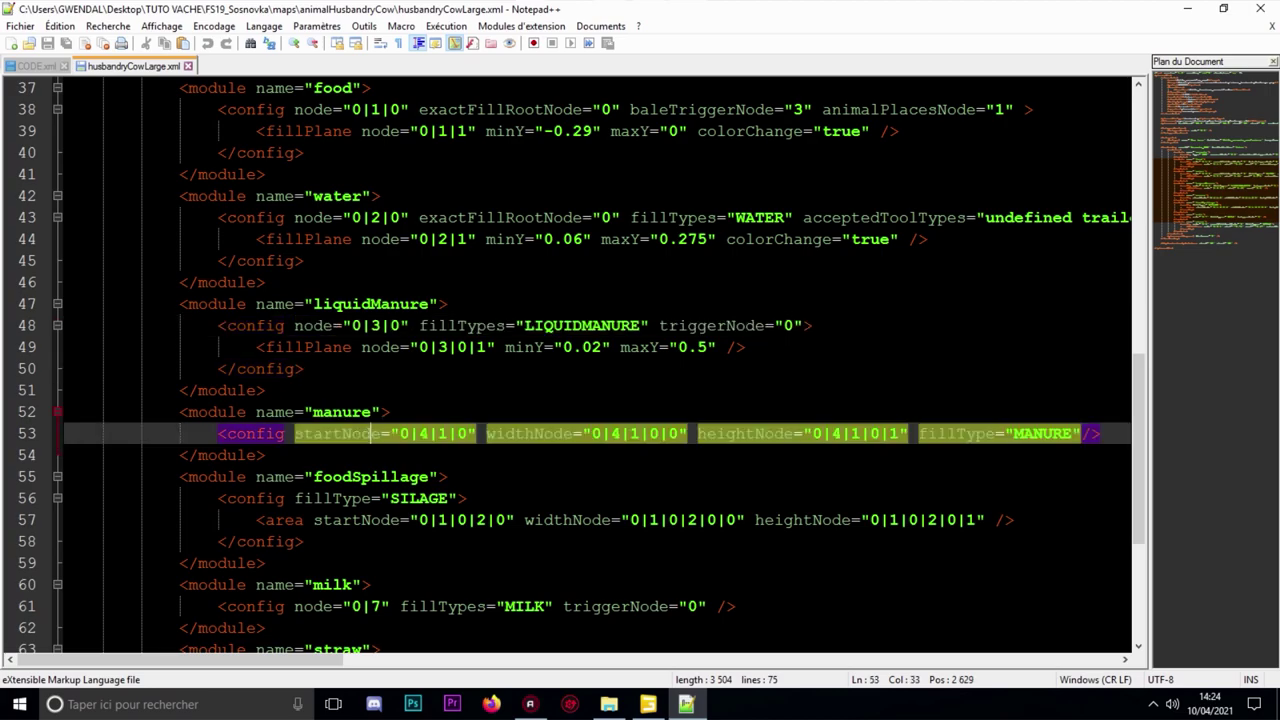
- Switch to GIANTS Editor and inspect the start, width and height nodes of manureHeapArea inside manureHeapWalls
click(648, 704)
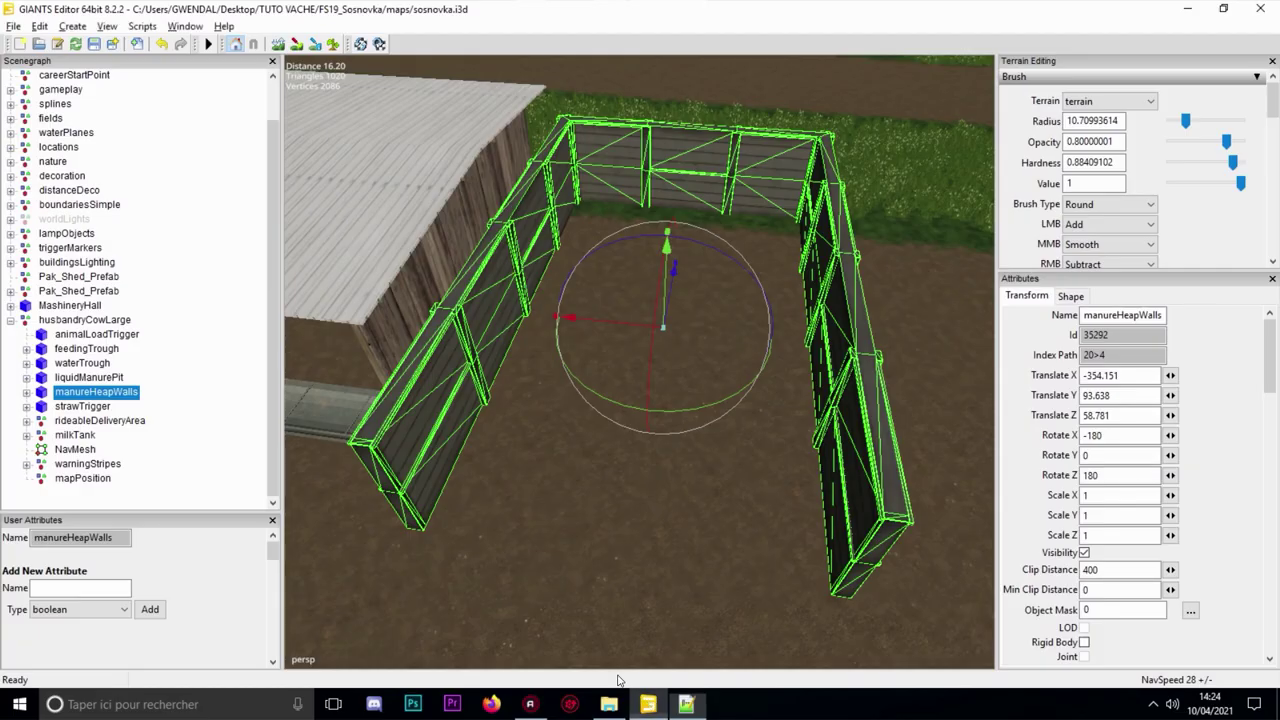
click(22, 398)
click(26, 392)
click(80, 421)
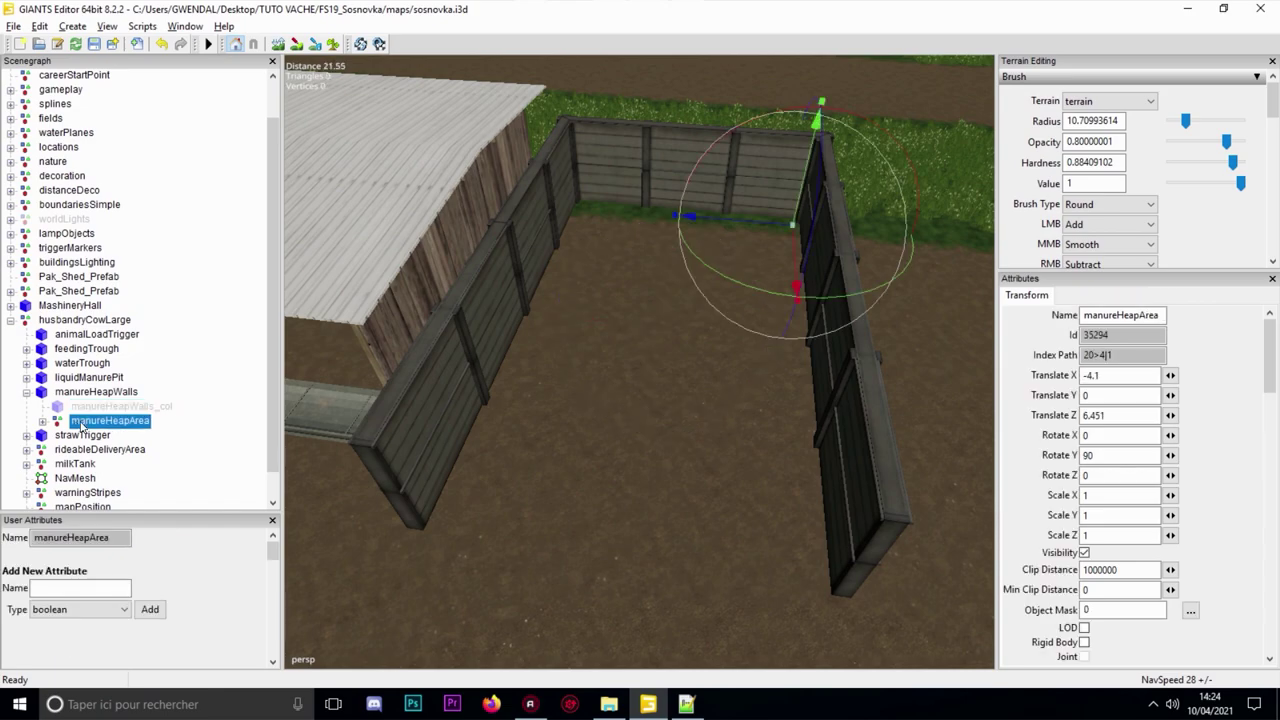
click(42, 420)
click(100, 435)
click(58, 435)
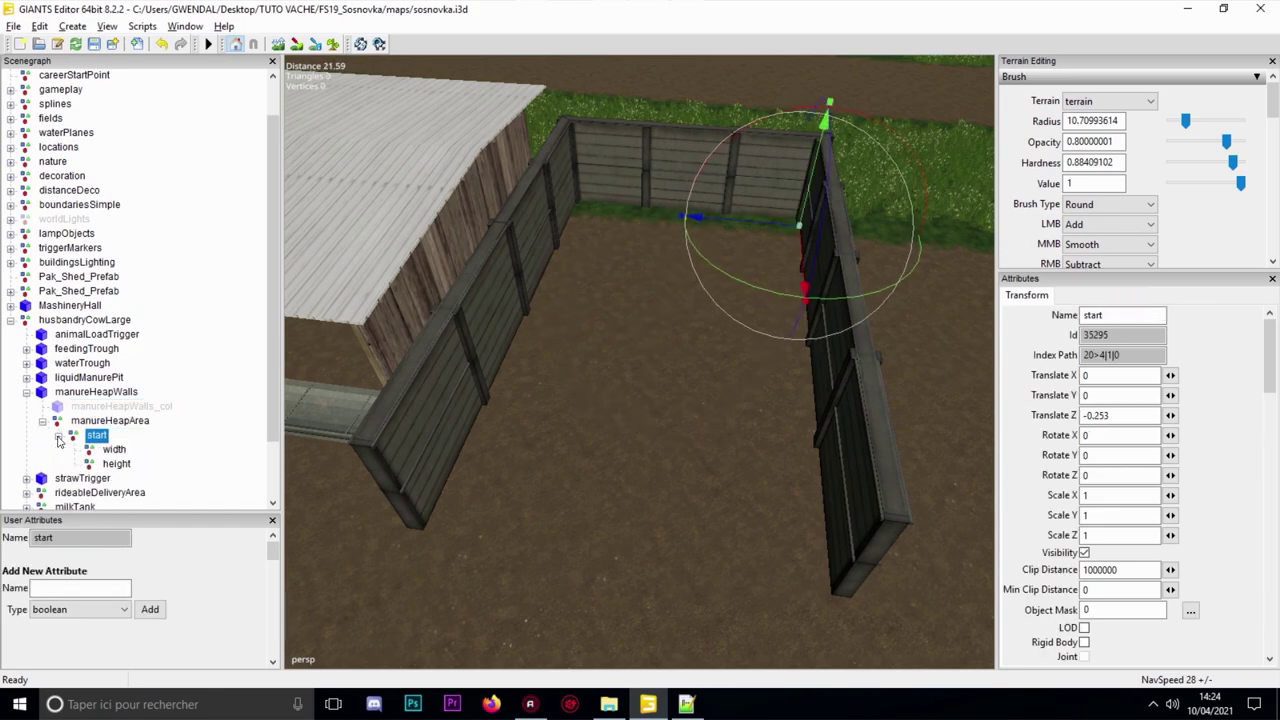
click(113, 449)
click(116, 464)
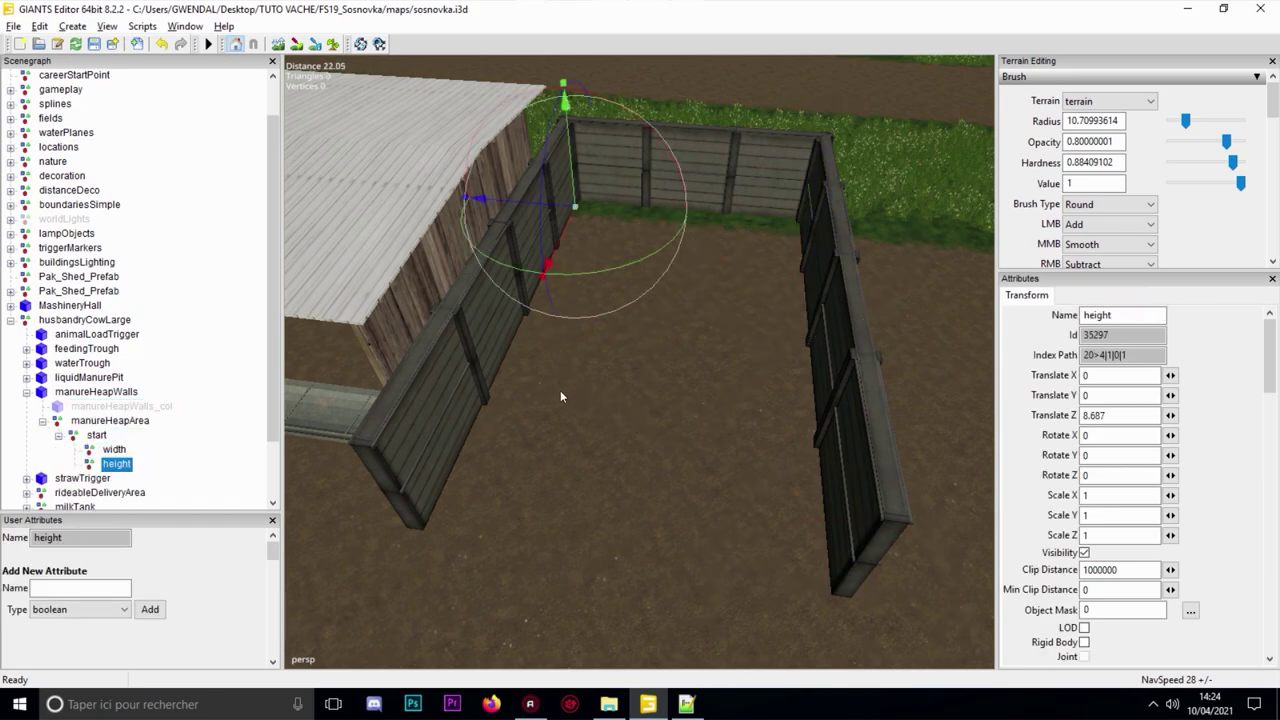
- Collapse the manureHeapWalls group, reselect it and examine its placement beside the shed from several angles
alt+drag(560, 381, 610, 474)
alt+middle_drag(610, 474, 672, 338)
alt+drag(672, 338, 634, 312)
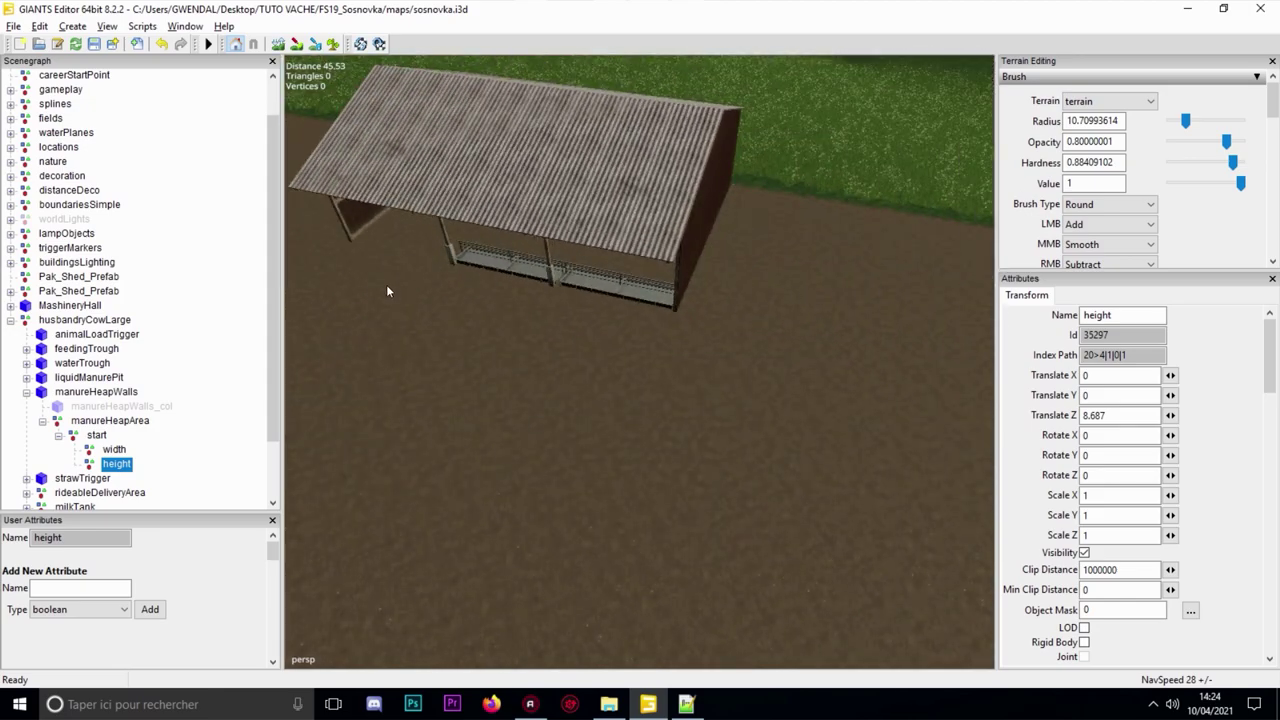
right_drag(385, 322, 475, 254)
right_drag(613, 410, 490, 500)
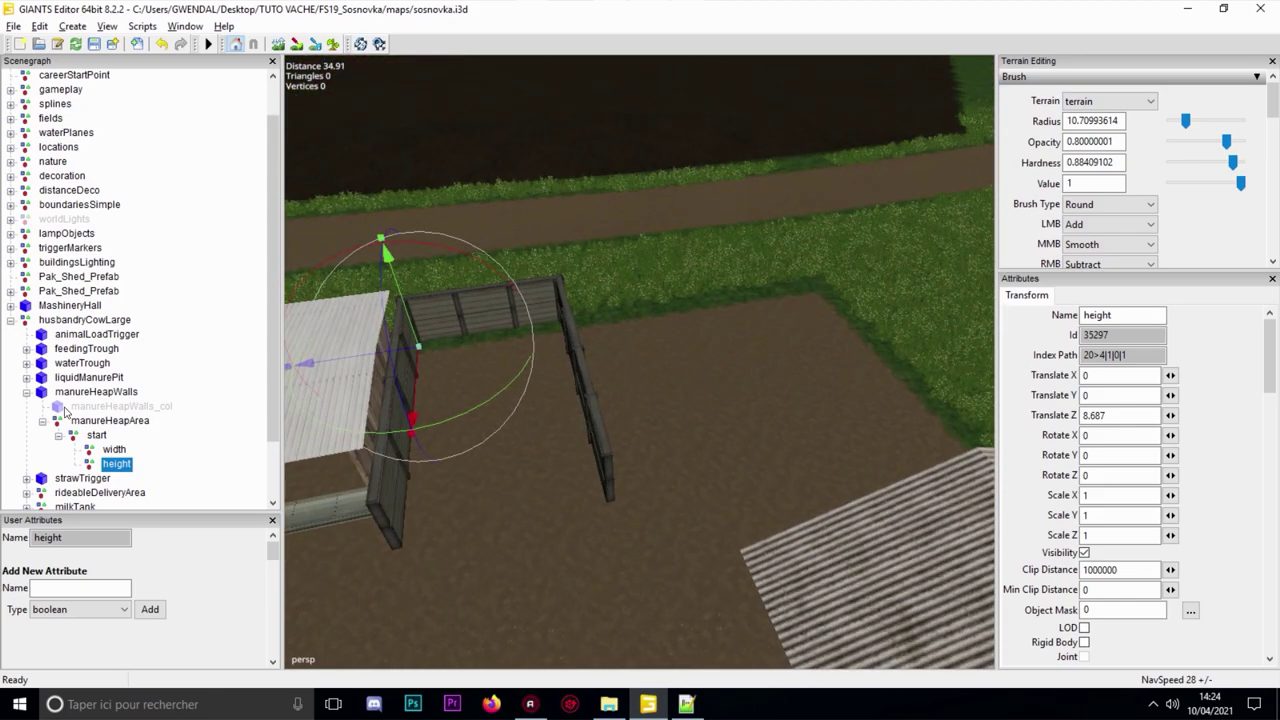
click(26, 392)
click(96, 392)
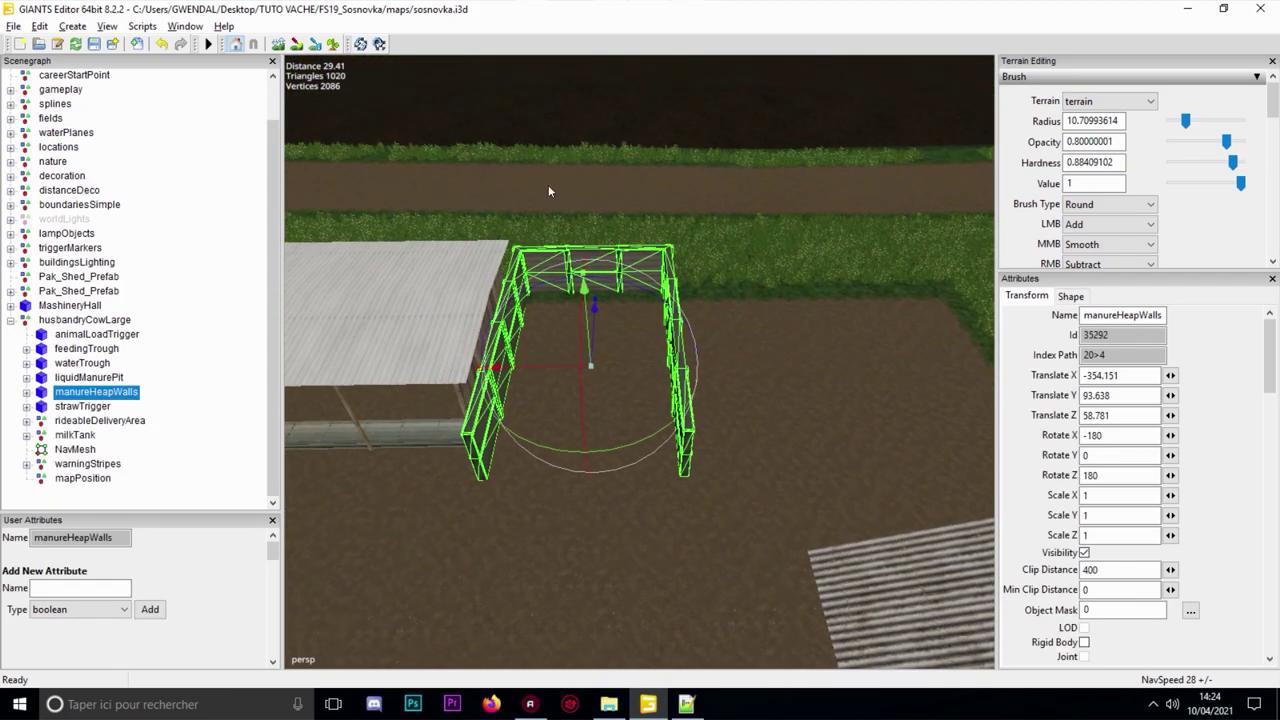
alt+drag(489, 291, 506, 243)
scroll(506, 243, up, 5)
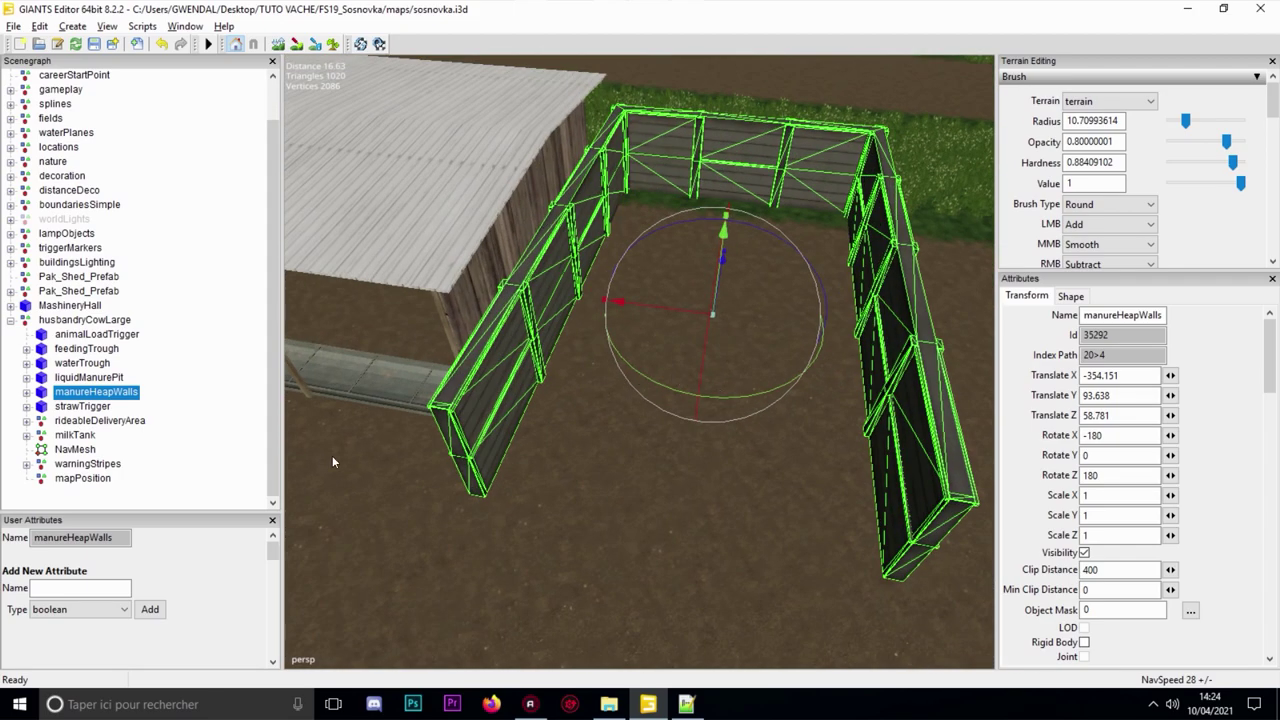
- Place strawTrigger on the bare ground beyond the shed, at about X -357.556, Z 109.182
click(82, 409)
alt+drag(520, 315, 631, 399)
right_drag(630, 398, 520, 392)
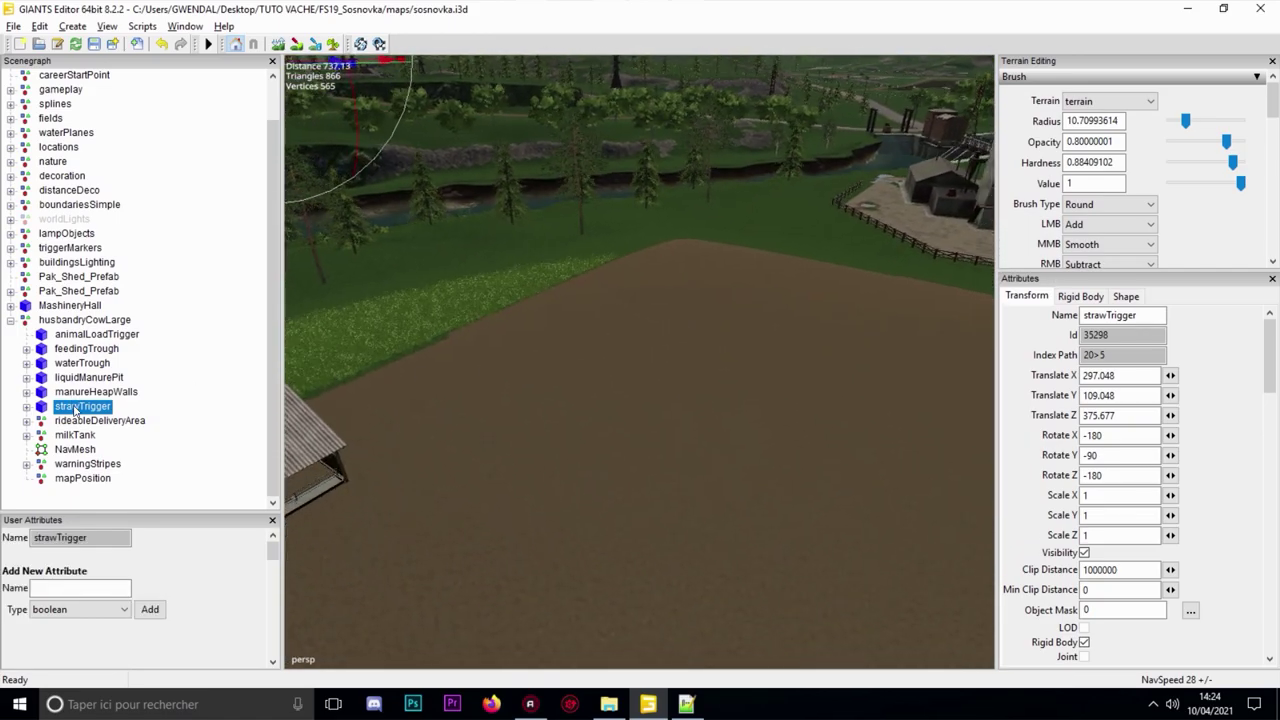
key(f)
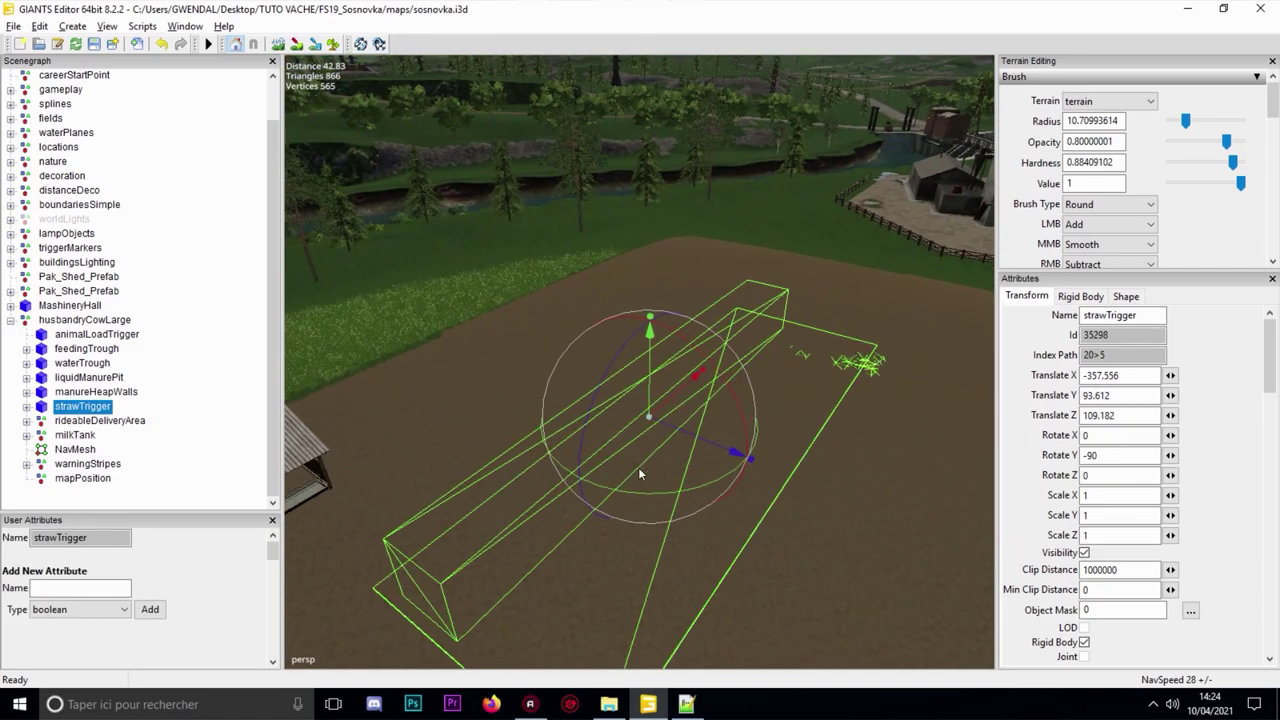
- Set Rotate Y of strawTrigger to 90 and move it to about X -351.749, Y 93.548, Z 121.224
drag(638, 488, 749, 456)
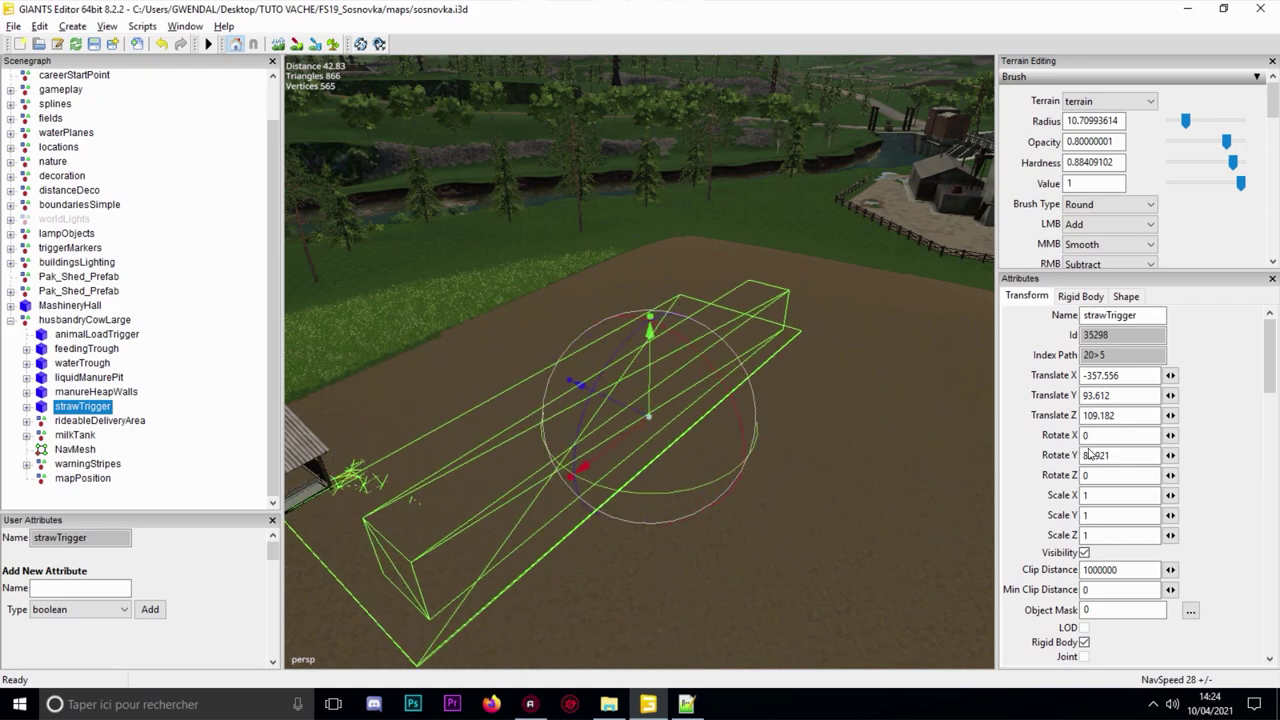
text(90)
key(Return)
drag(606, 446, 575, 366)
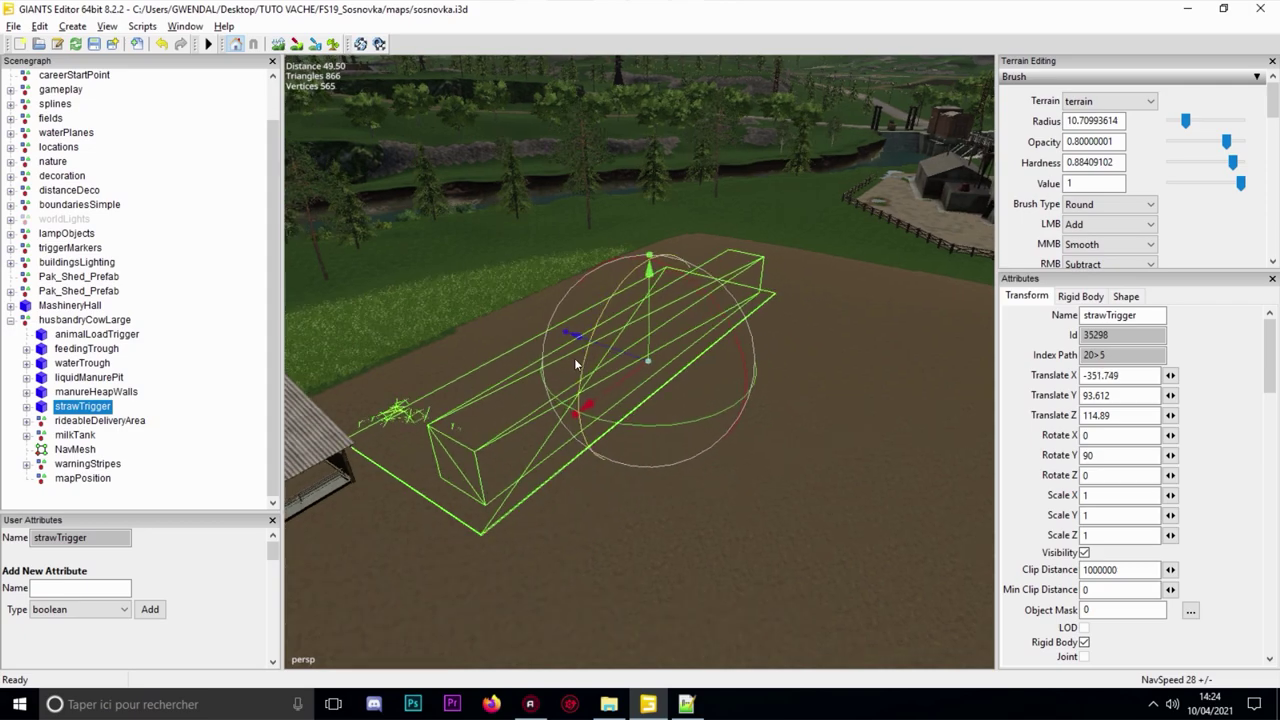
scroll(620, 320, up, 3)
alt+drag(654, 287, 846, 172)
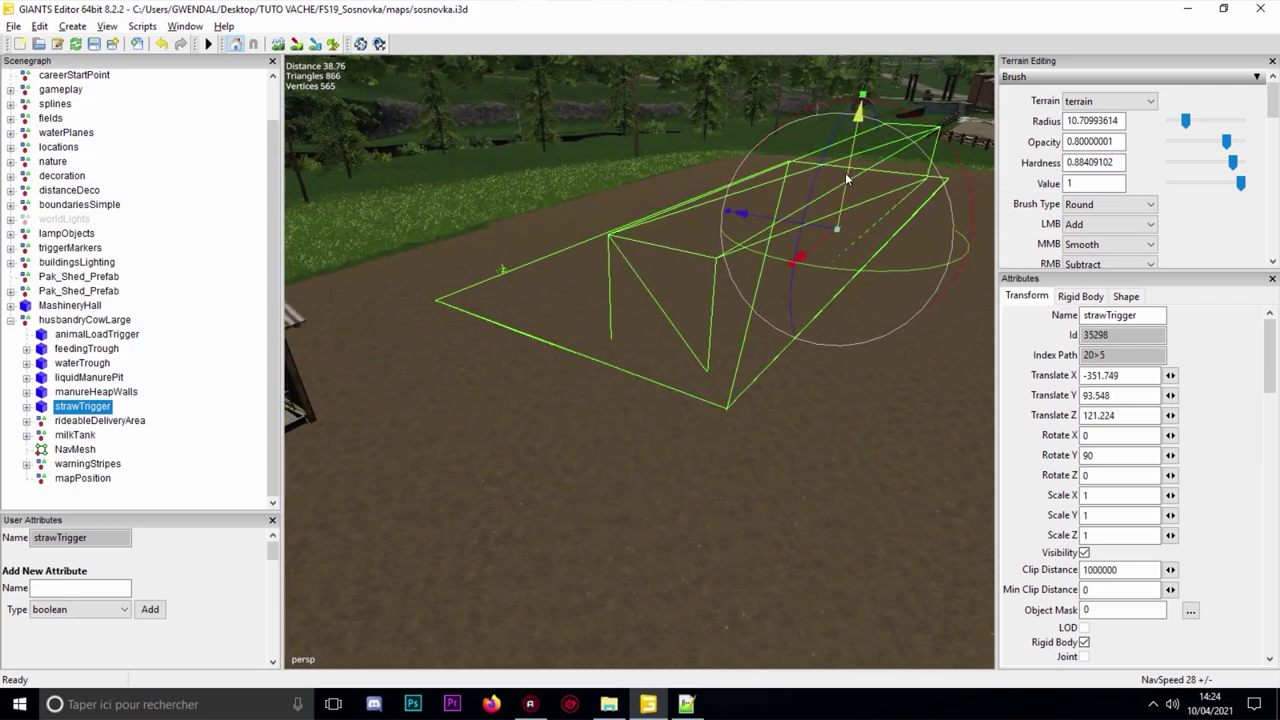
middle_drag(842, 178, 658, 326)
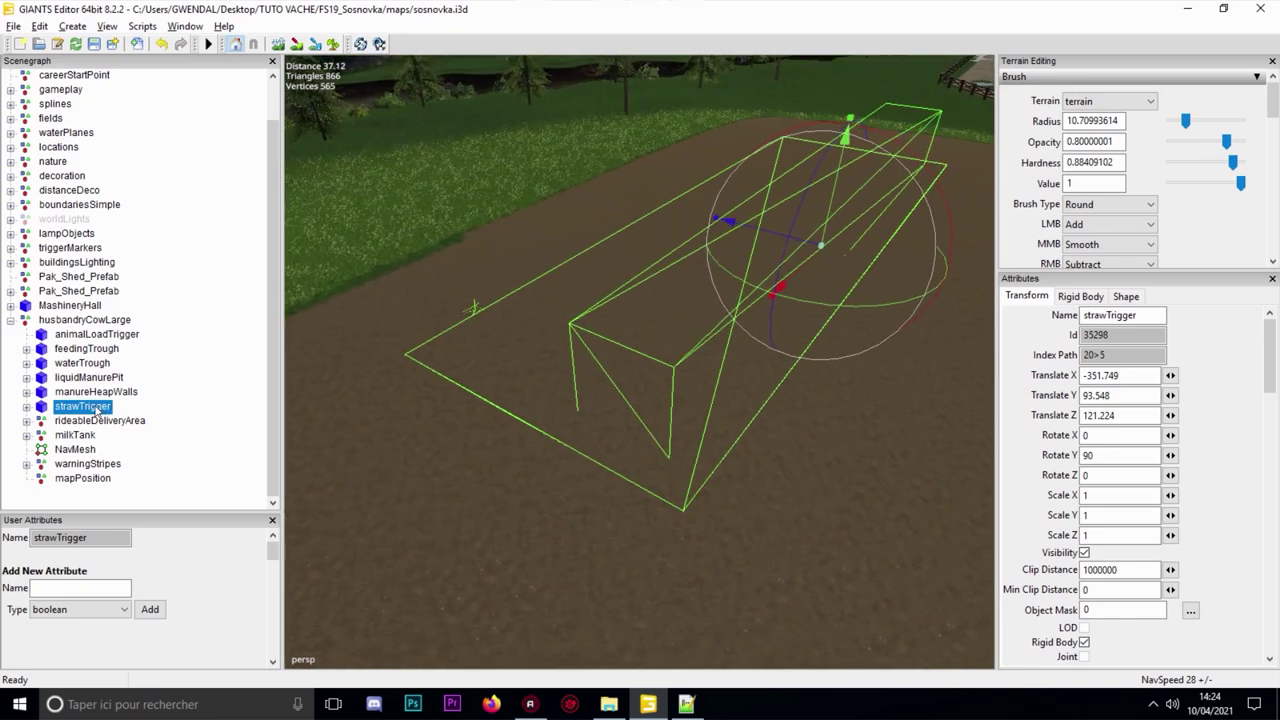
- Expand strawTrigger and examine its exactFillRootNode, its strawPlanes group and the group's index path
click(26, 407)
click(82, 424)
alt+middle_drag(412, 352, 434, 406)
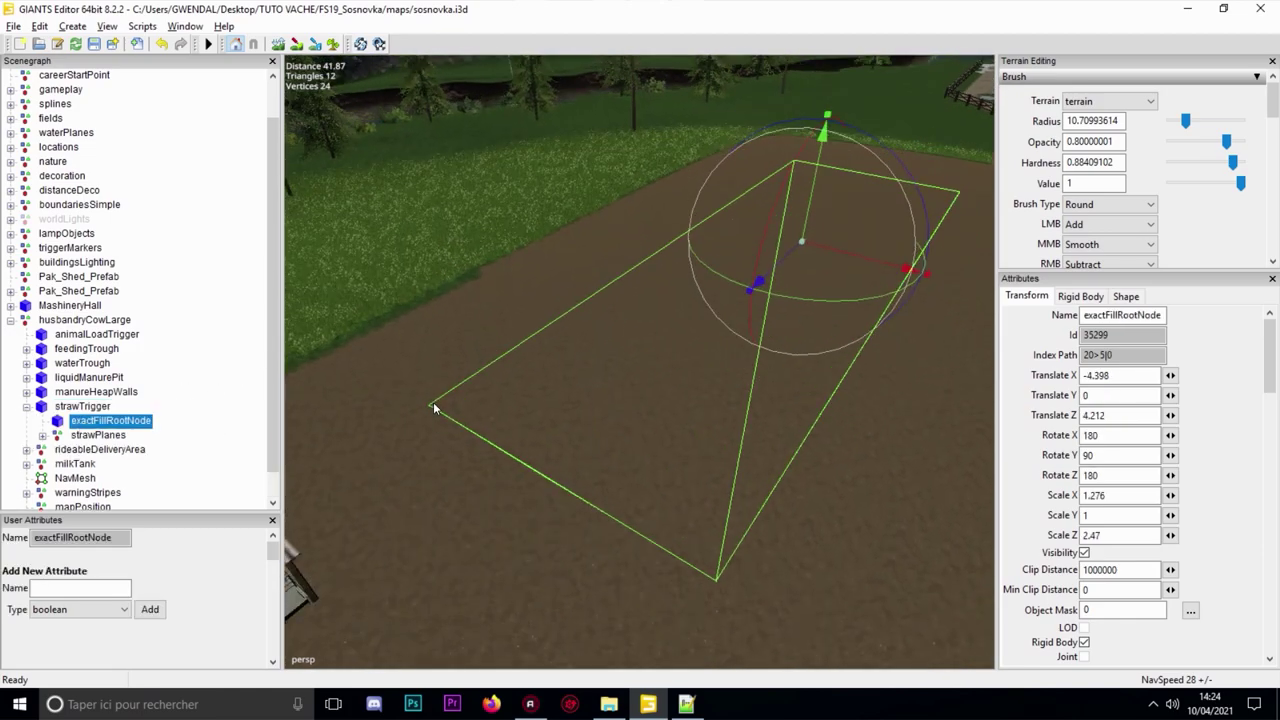
scroll(444, 386, up, 3)
click(42, 435)
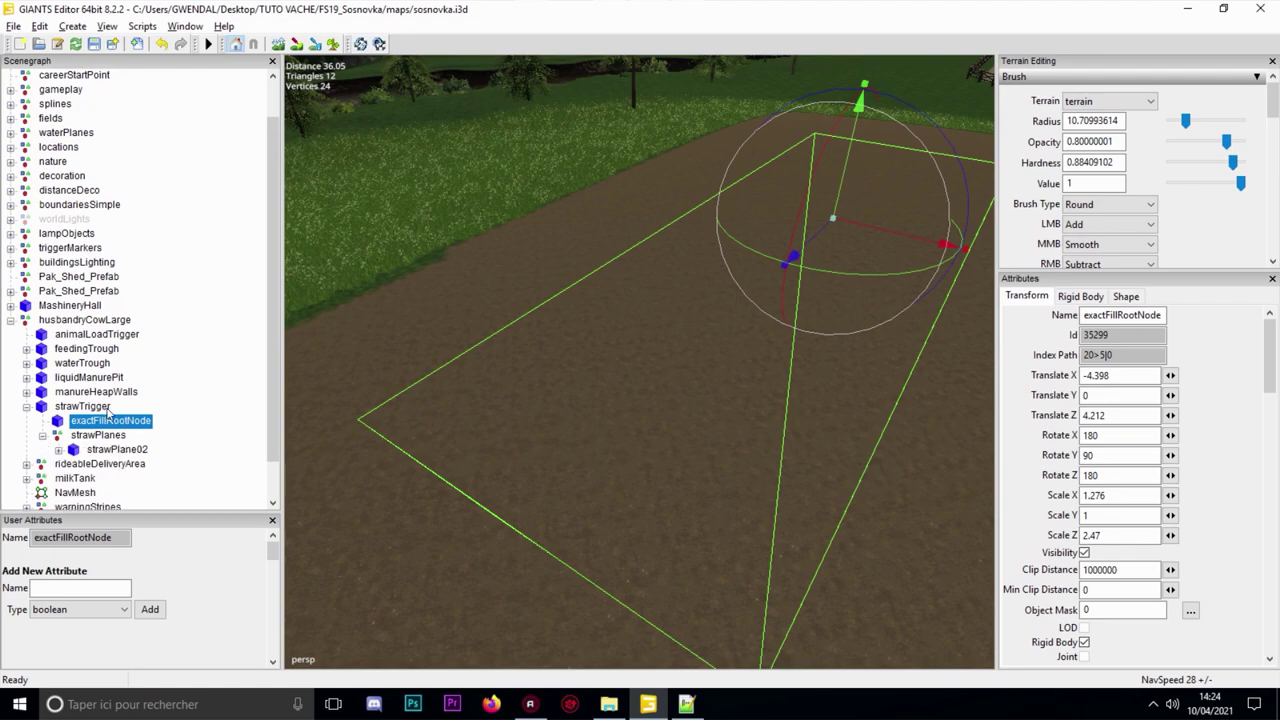
click(96, 408)
middle_drag(582, 352, 879, 113)
click(100, 436)
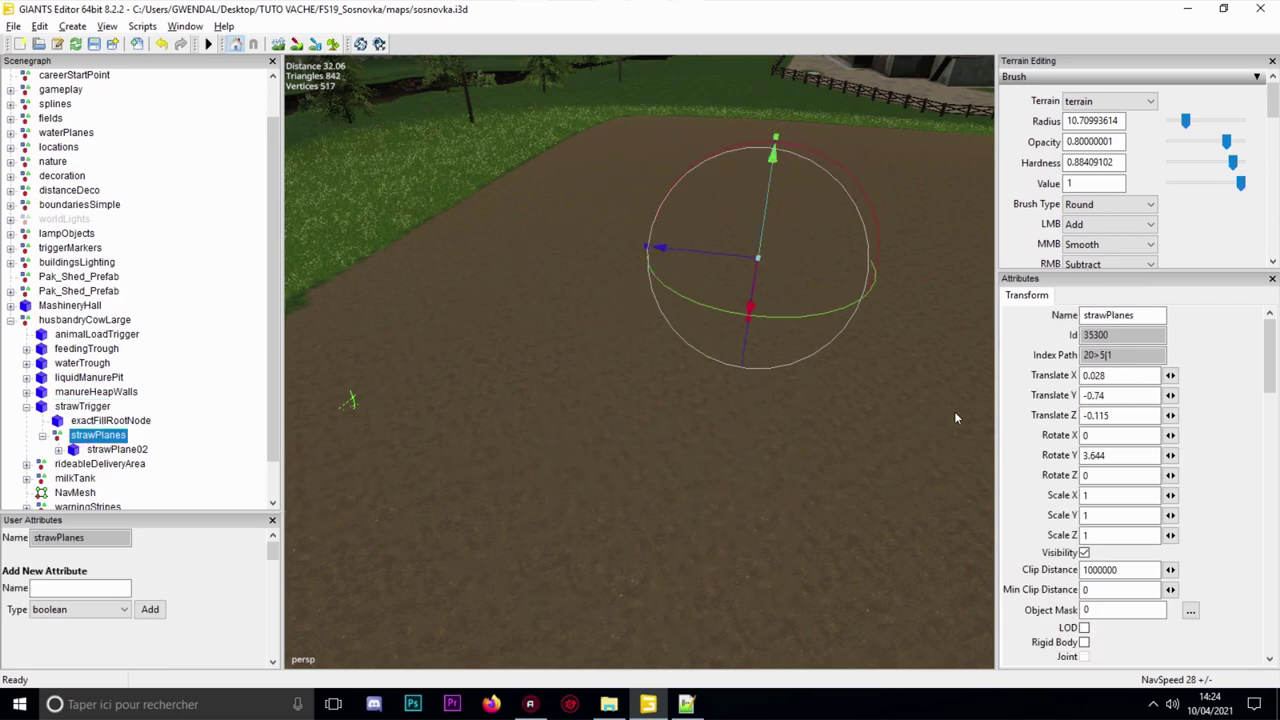
drag(1104, 355, 1120, 355)
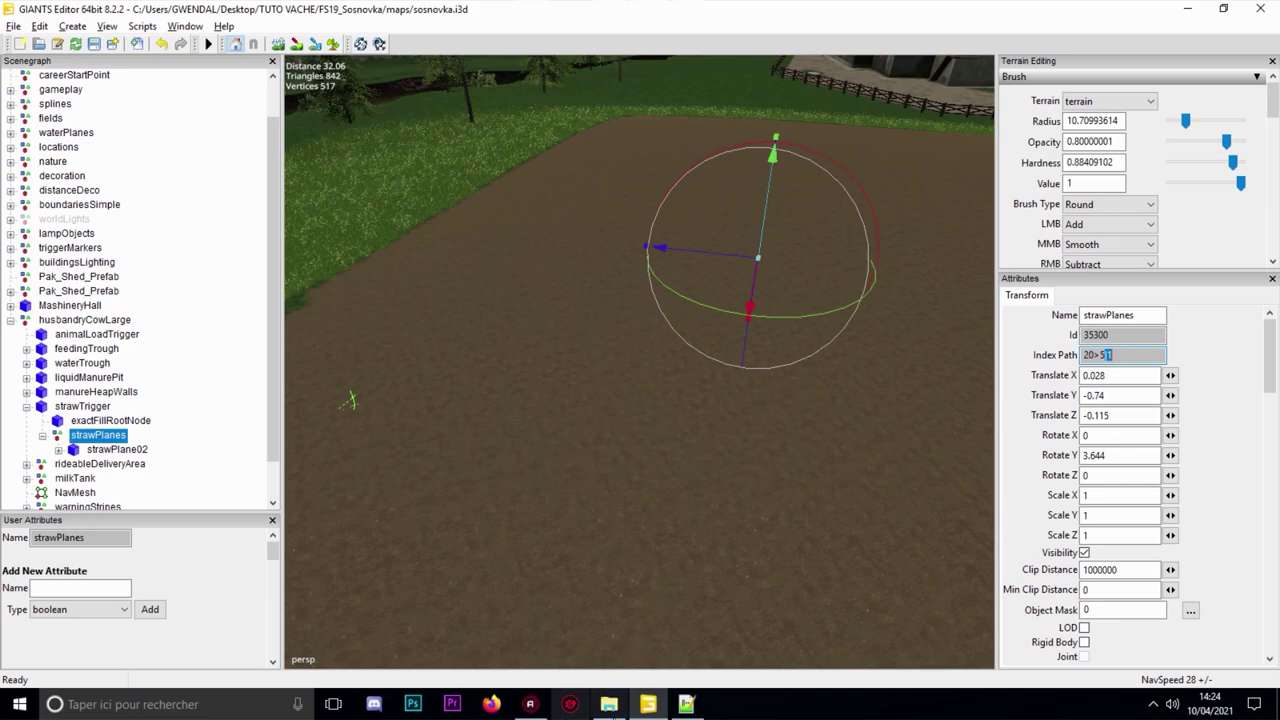
- Switch to Notepad++ and examine the straw module's config node and fillPlane node index
click(687, 705)
scroll(600, 360, up, 4)
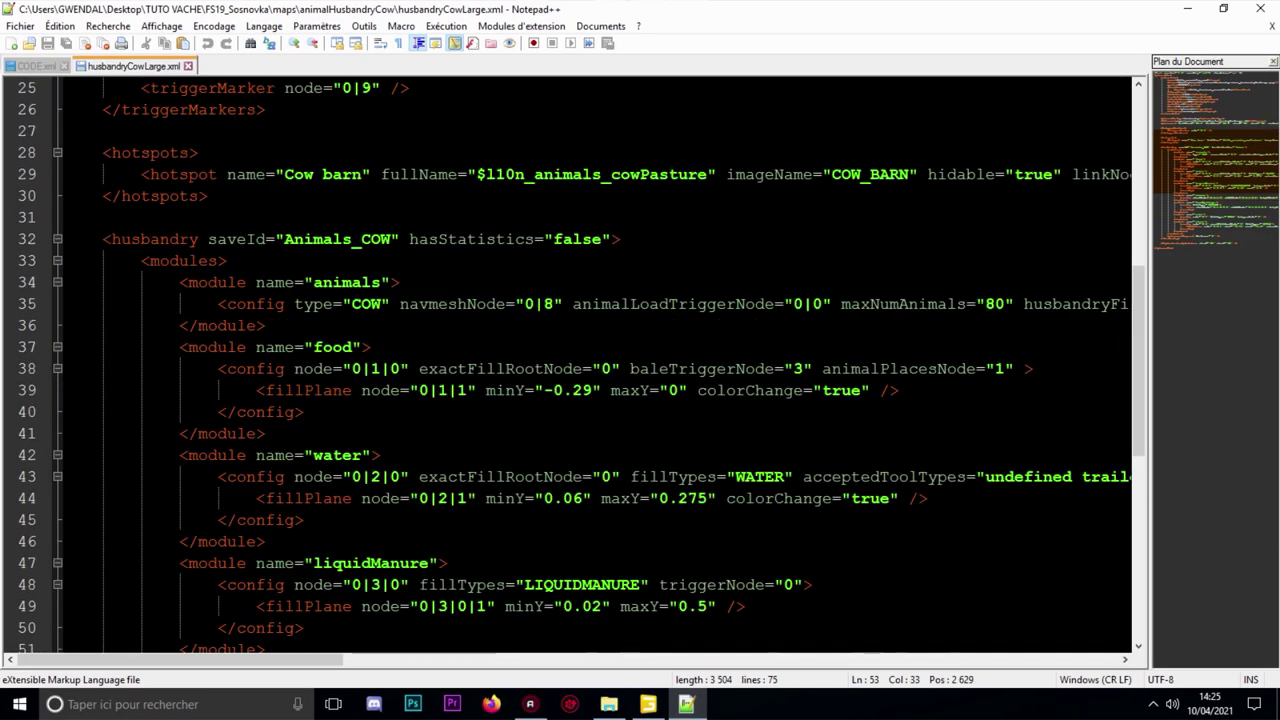
scroll(600, 360, down, 5)
scroll(600, 360, down, 2)
click(371, 477)
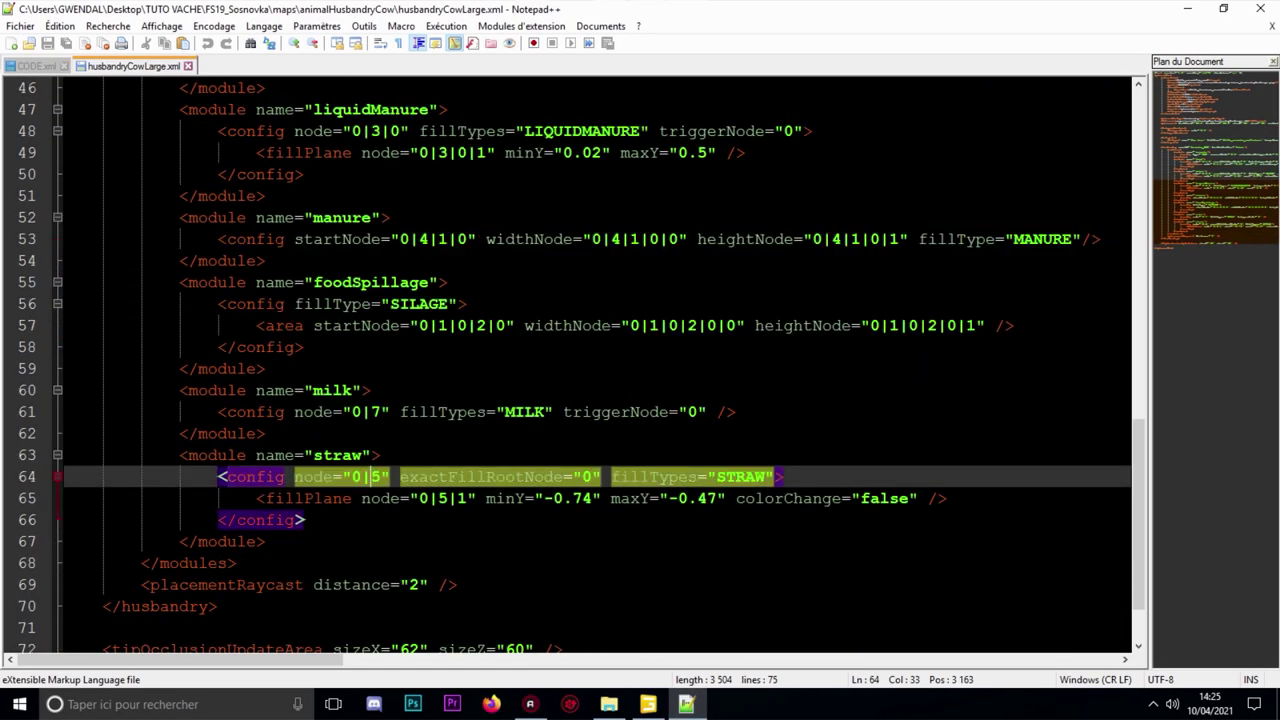
drag(440, 498, 469, 498)
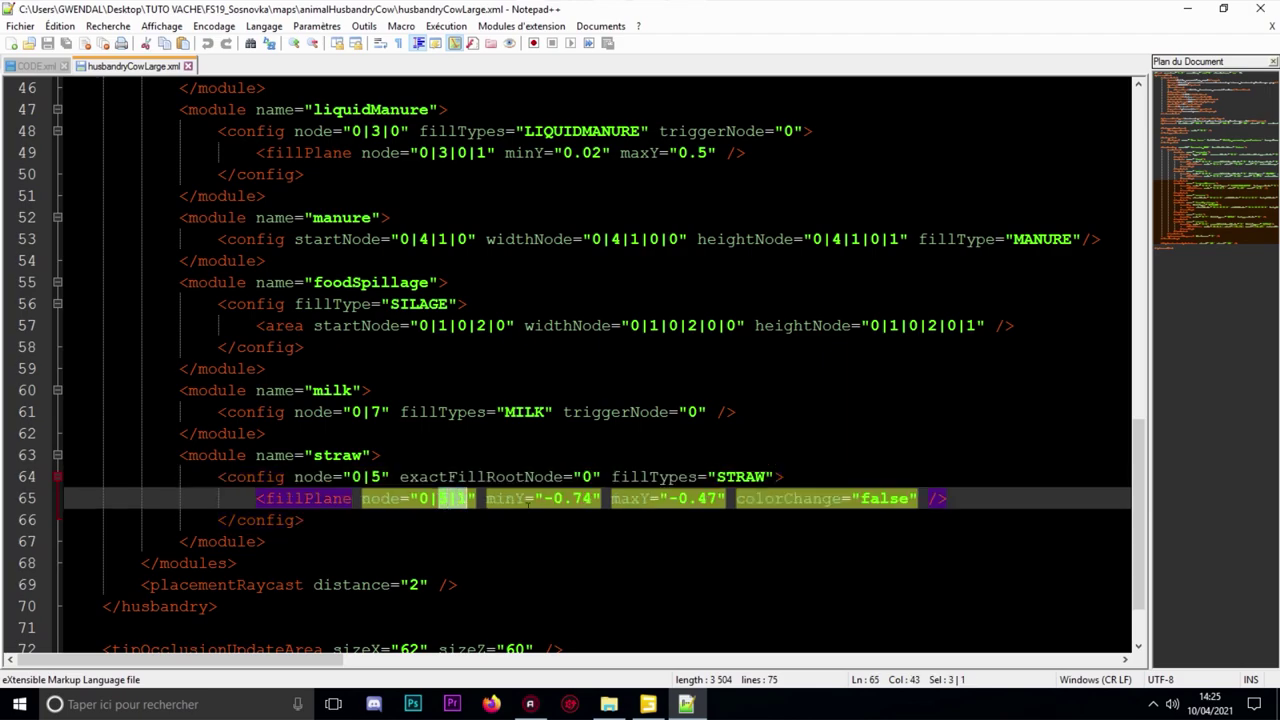
- Switch to GIANTS Editor, duplicate strawPlane02 and move the copy to about X 0.332, Z 8.906
click(648, 702)
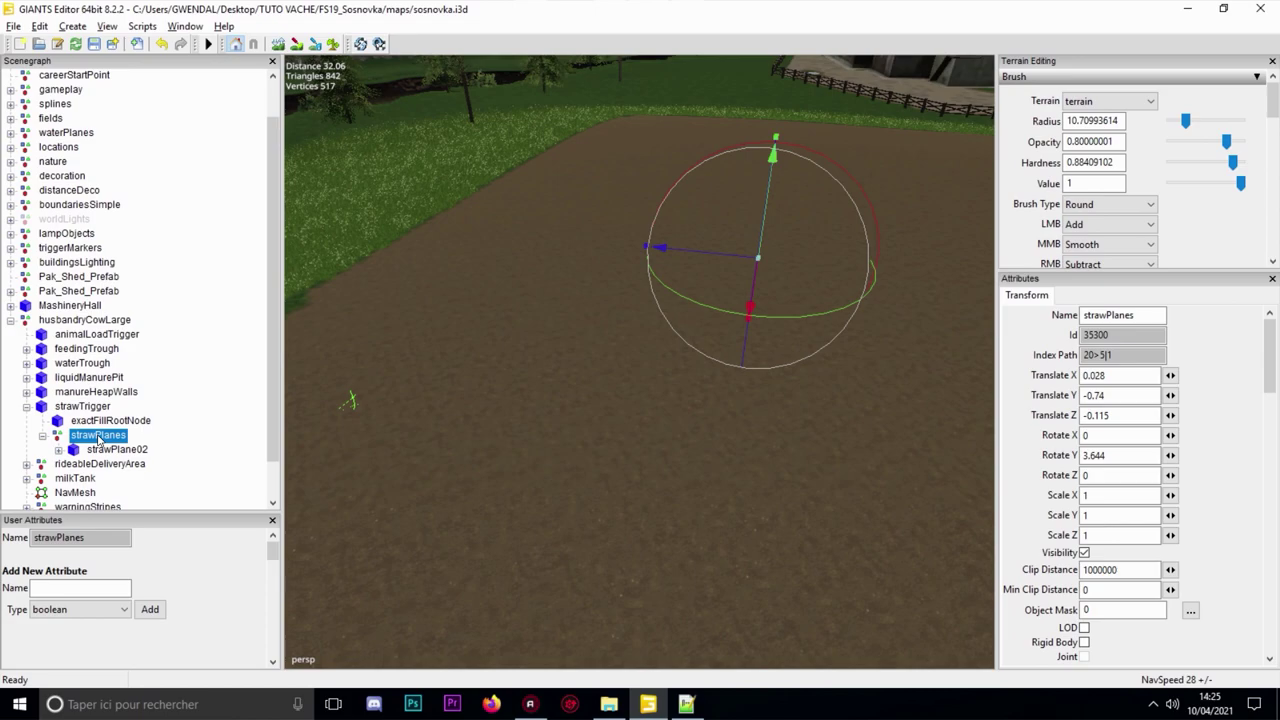
alt+drag(434, 389, 577, 340)
click(127, 453)
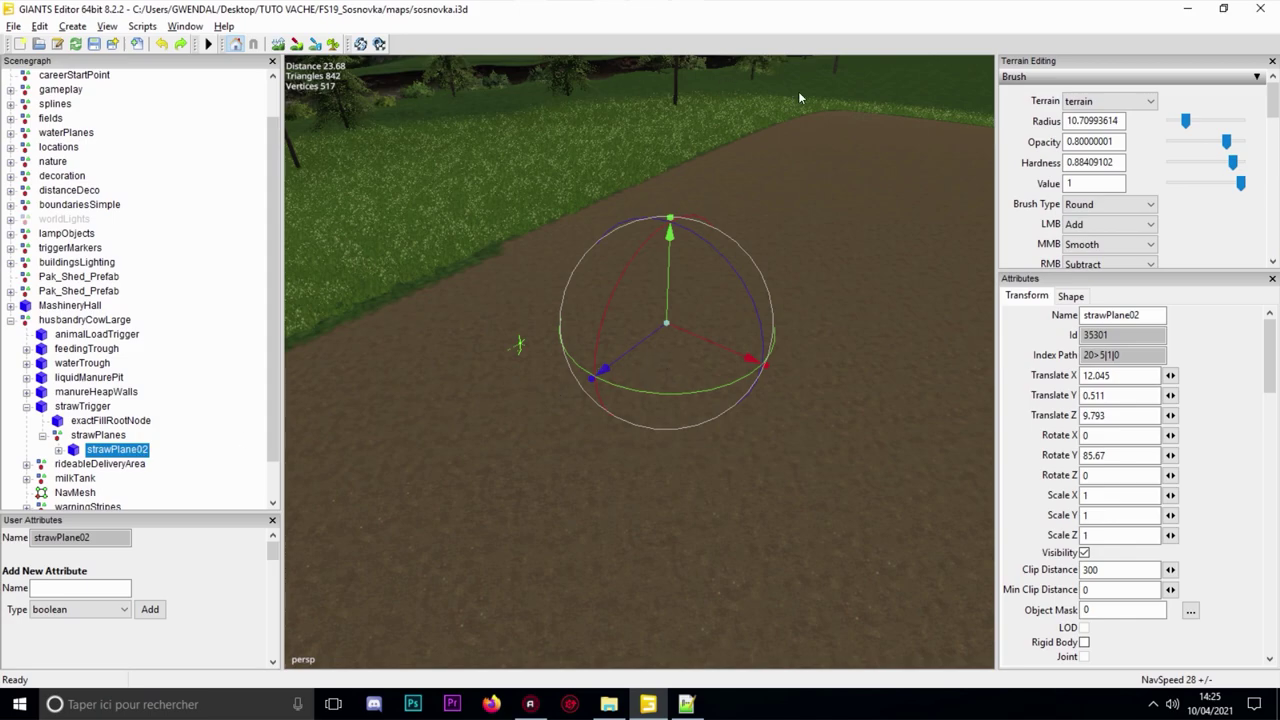
scroll(829, 255, up, 1)
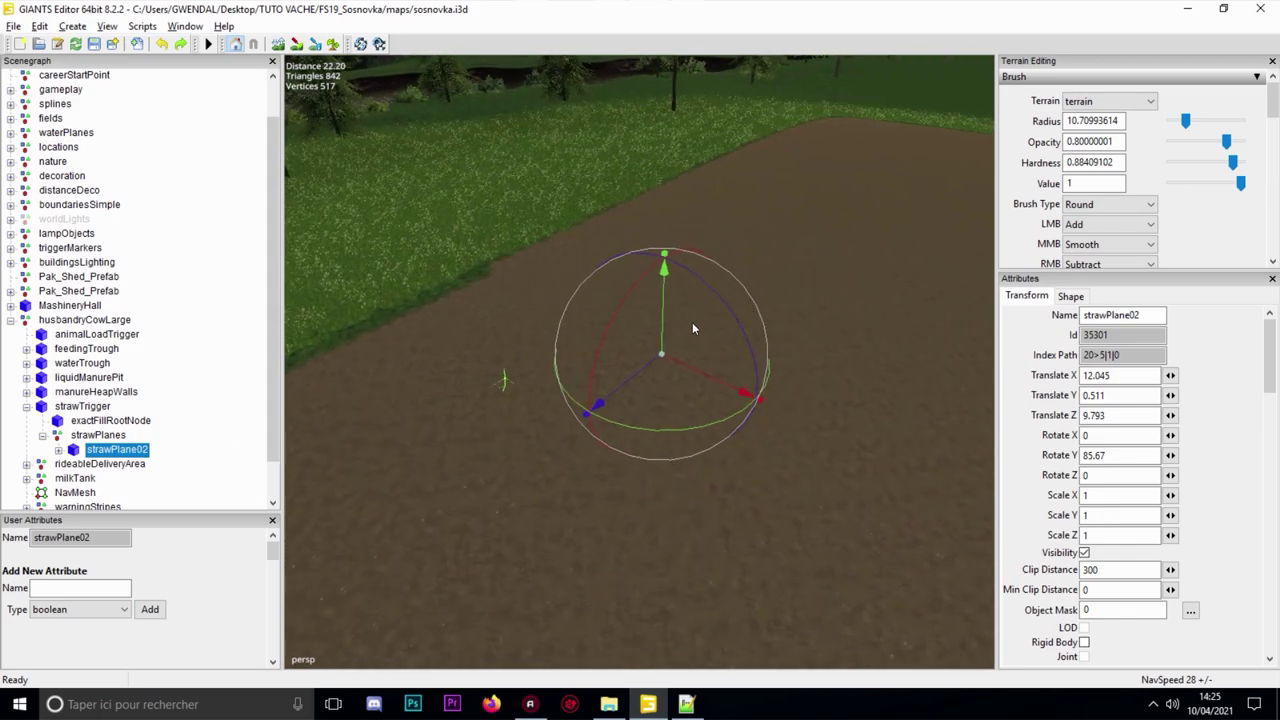
key(ctrl+d)
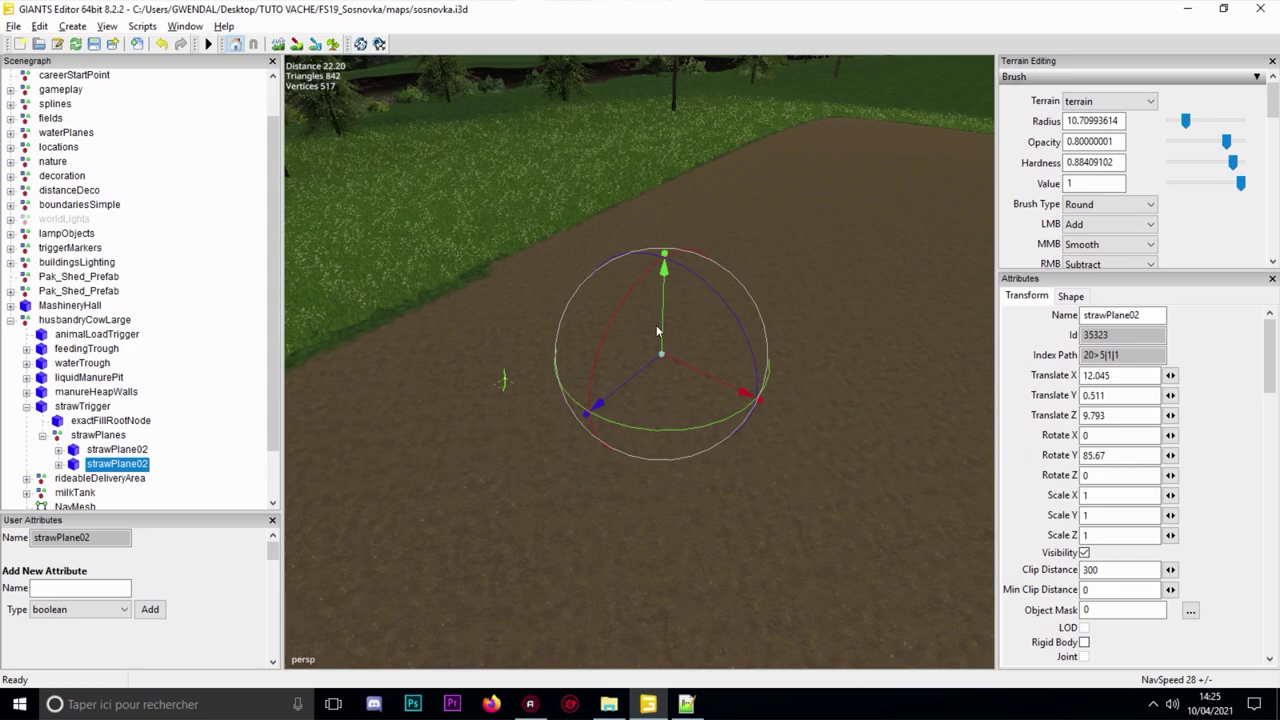
drag(598, 404, 878, 230)
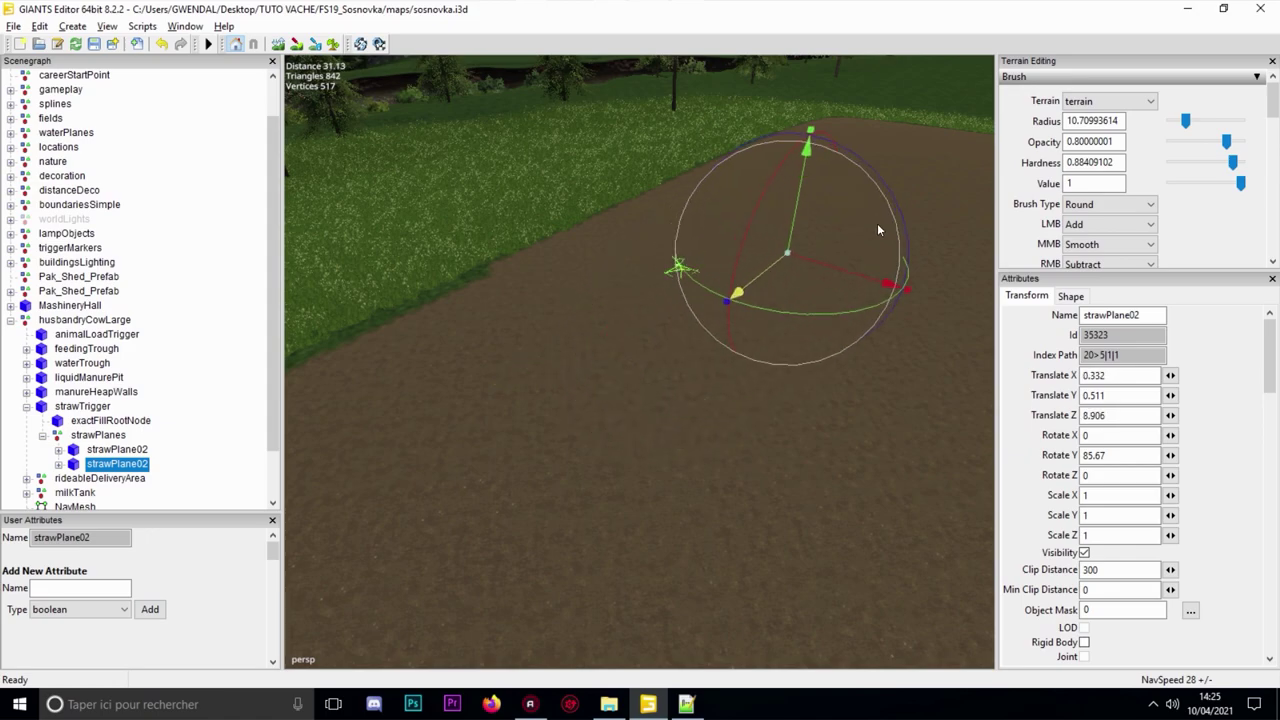
- Raise the strawPlanes group above the terrain, to Translate Y of about 0.055
click(113, 436)
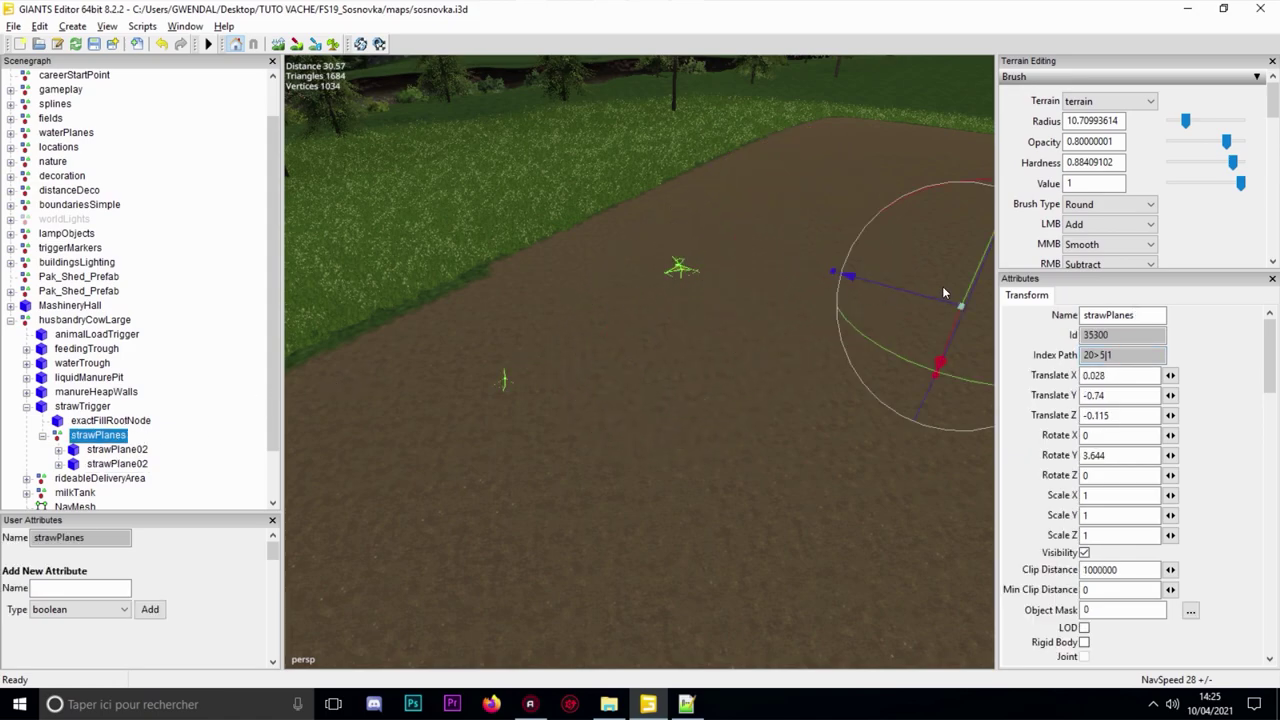
drag(960, 297, 969, 283)
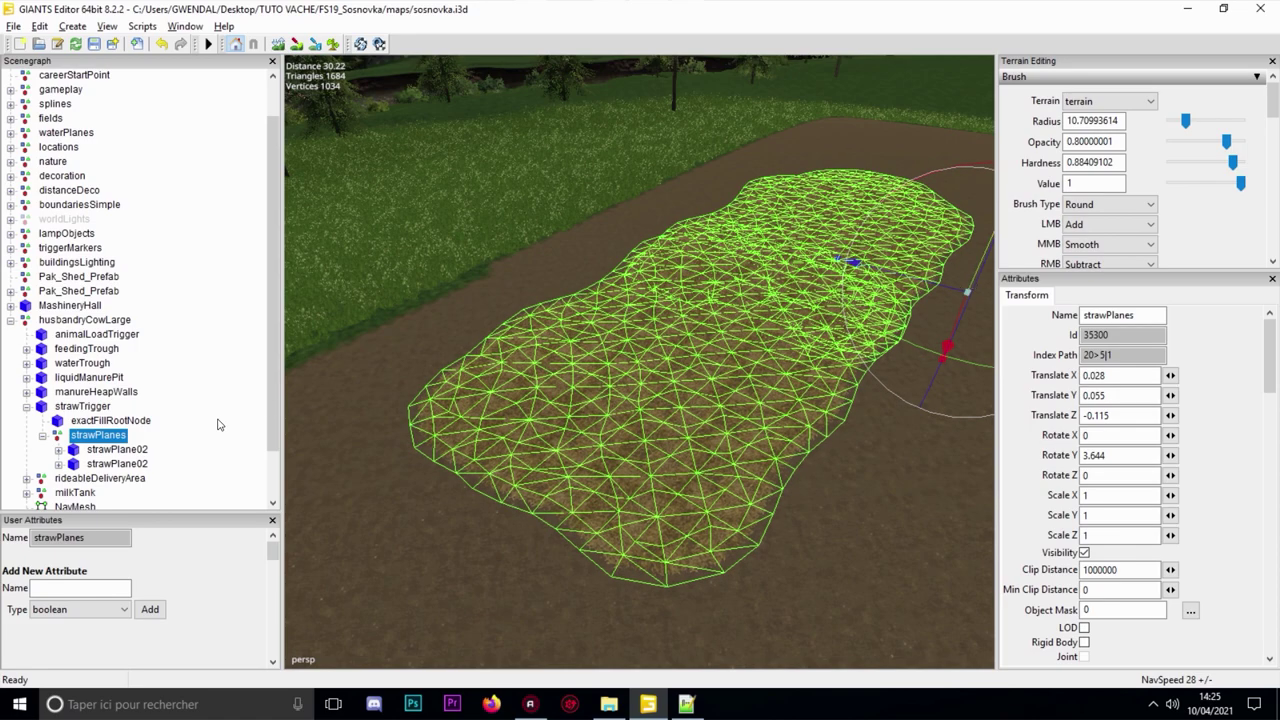
click(308, 436)
- Shift the duplicated strawPlane02 to about X -0.881, Z 8.814 and check how it overlaps the original plane
click(133, 464)
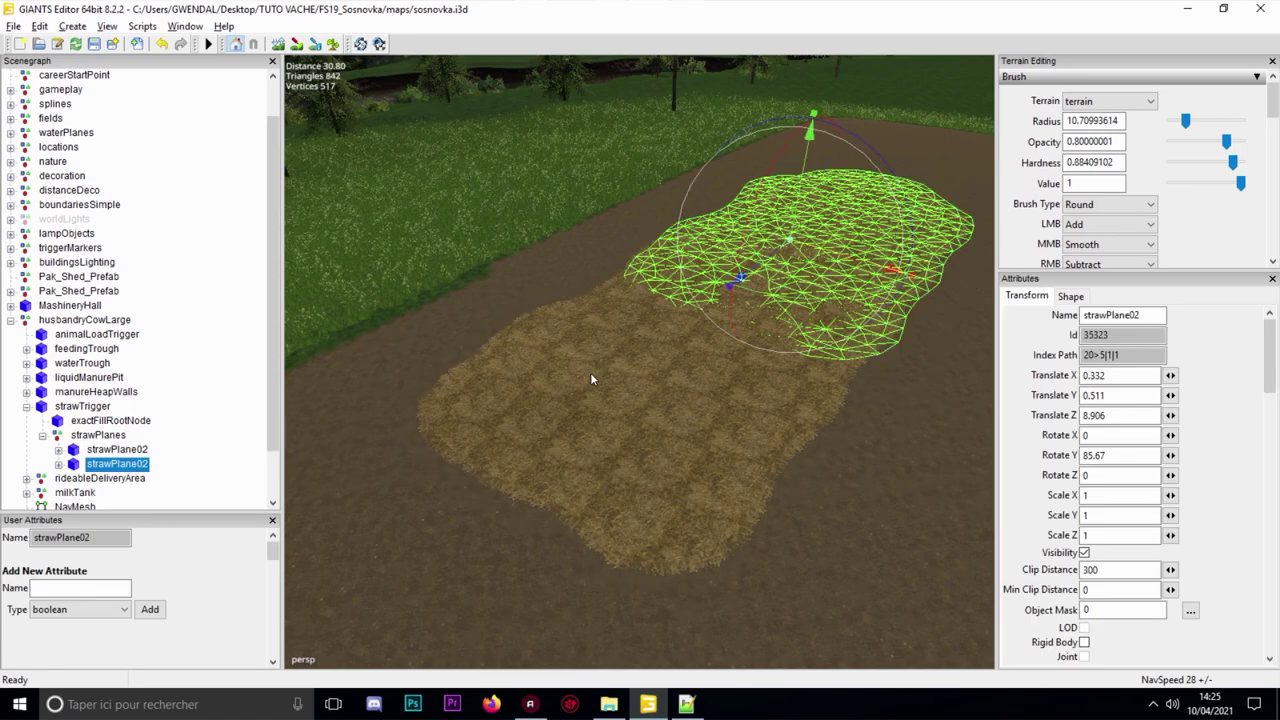
drag(770, 271, 802, 187)
scroll(802, 187, up, 8)
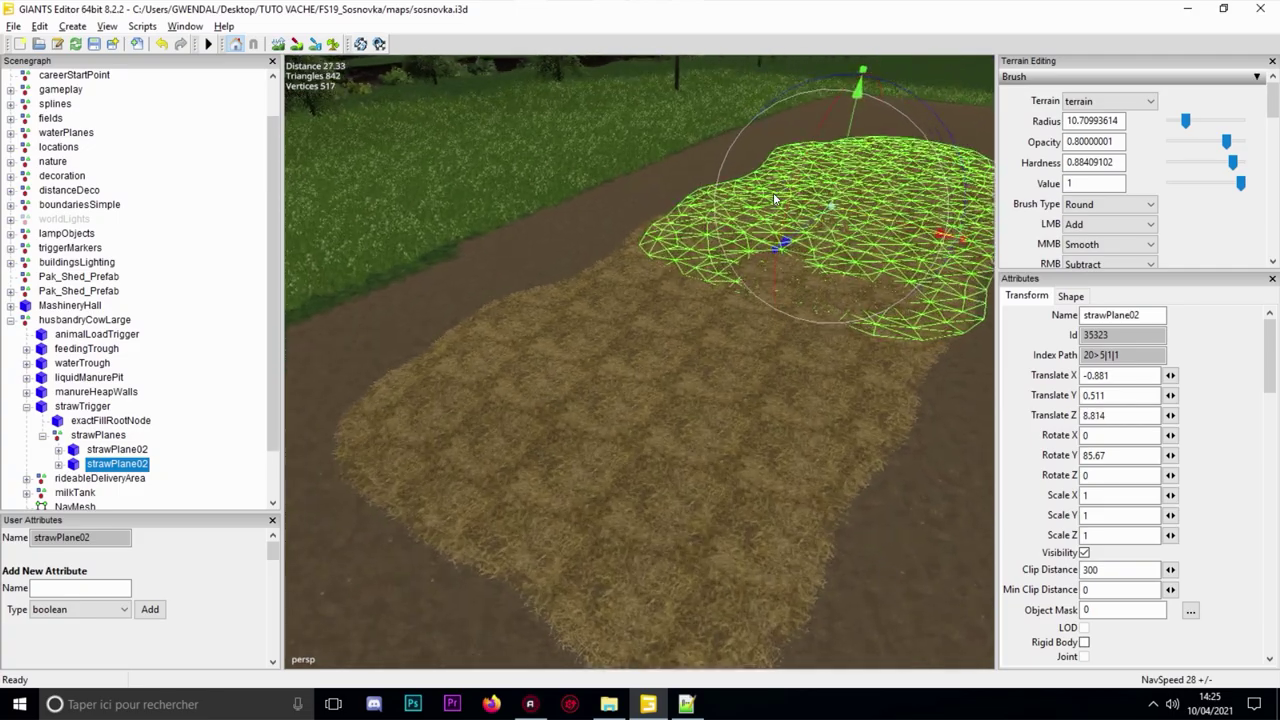
scroll(801, 185, down, 5)
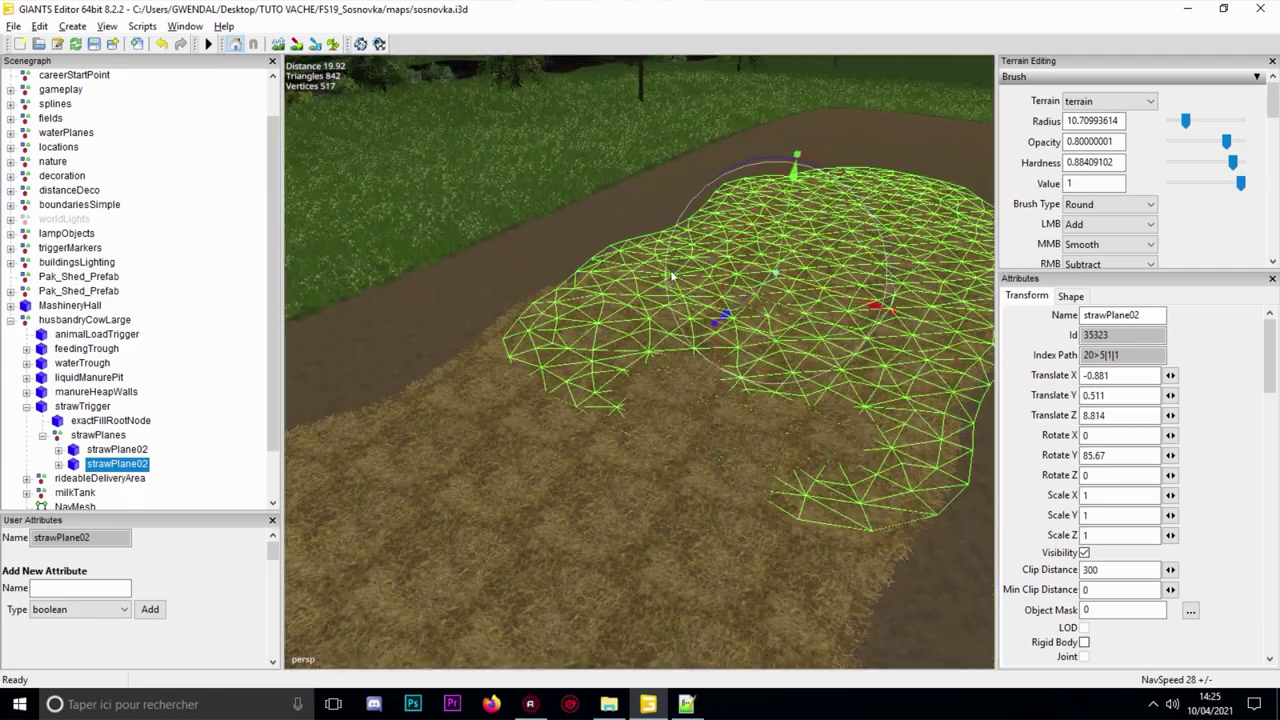
alt+drag(631, 268, 655, 303)
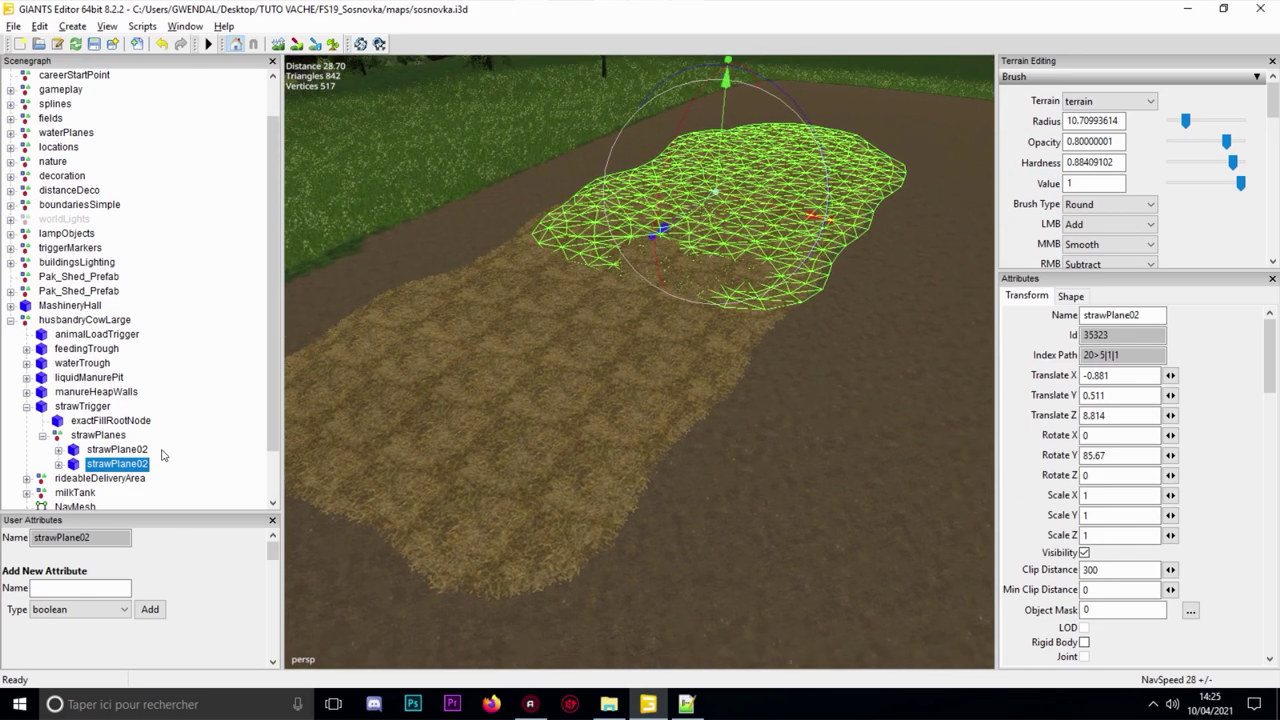
click(112, 437)
click(112, 452)
click(112, 465)
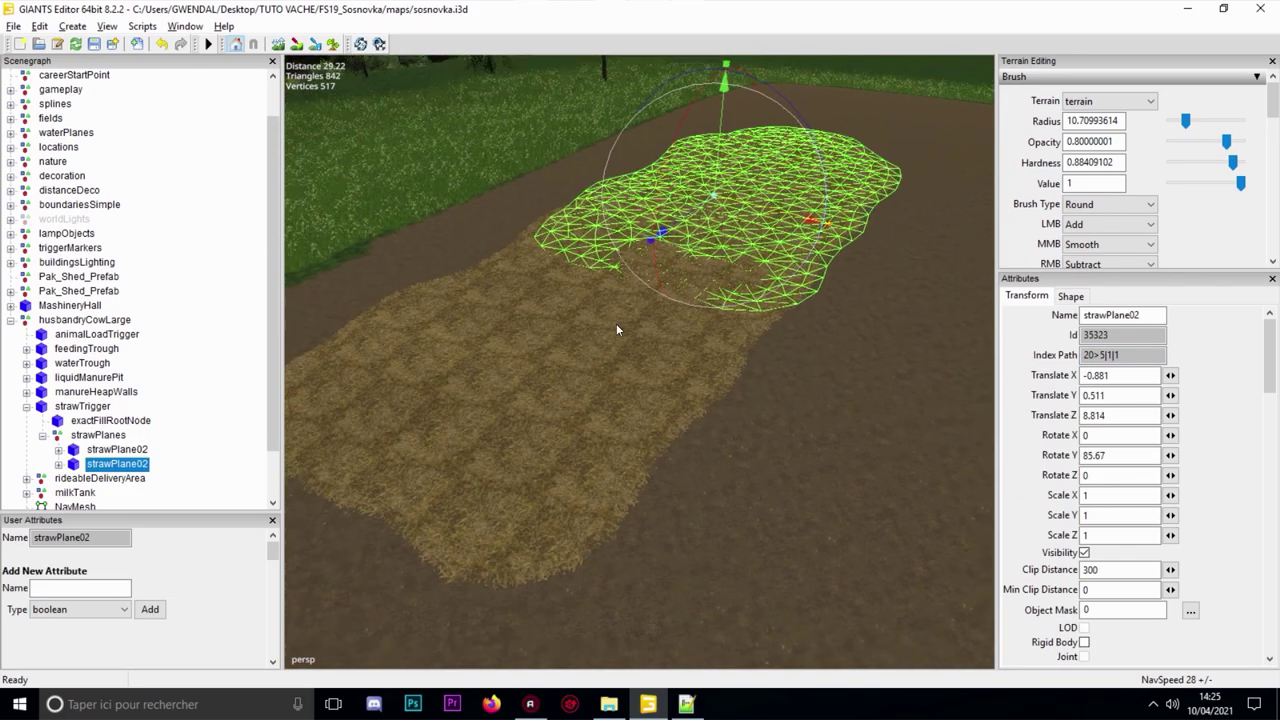
scroll(621, 328, down, 3)
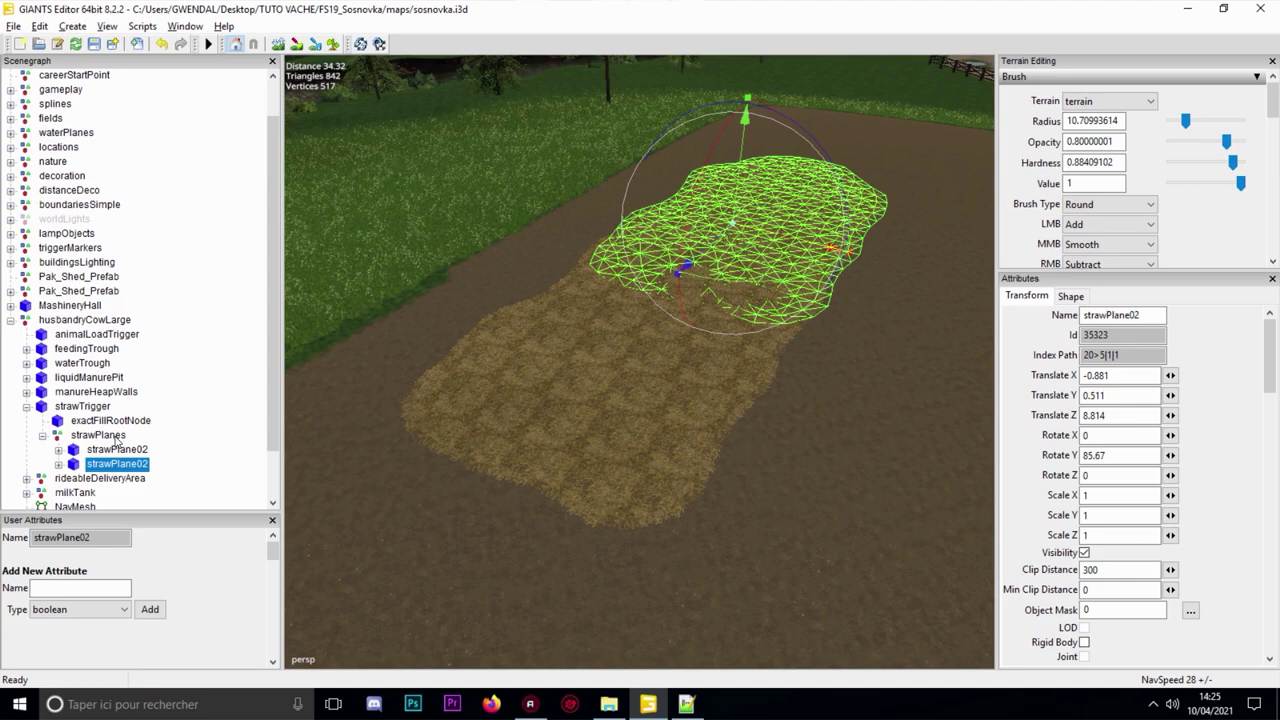
- Select strawPlanes, check the straw fillPlane's minY and maxY values in Notepad++, and return to GIANTS Editor
click(98, 435)
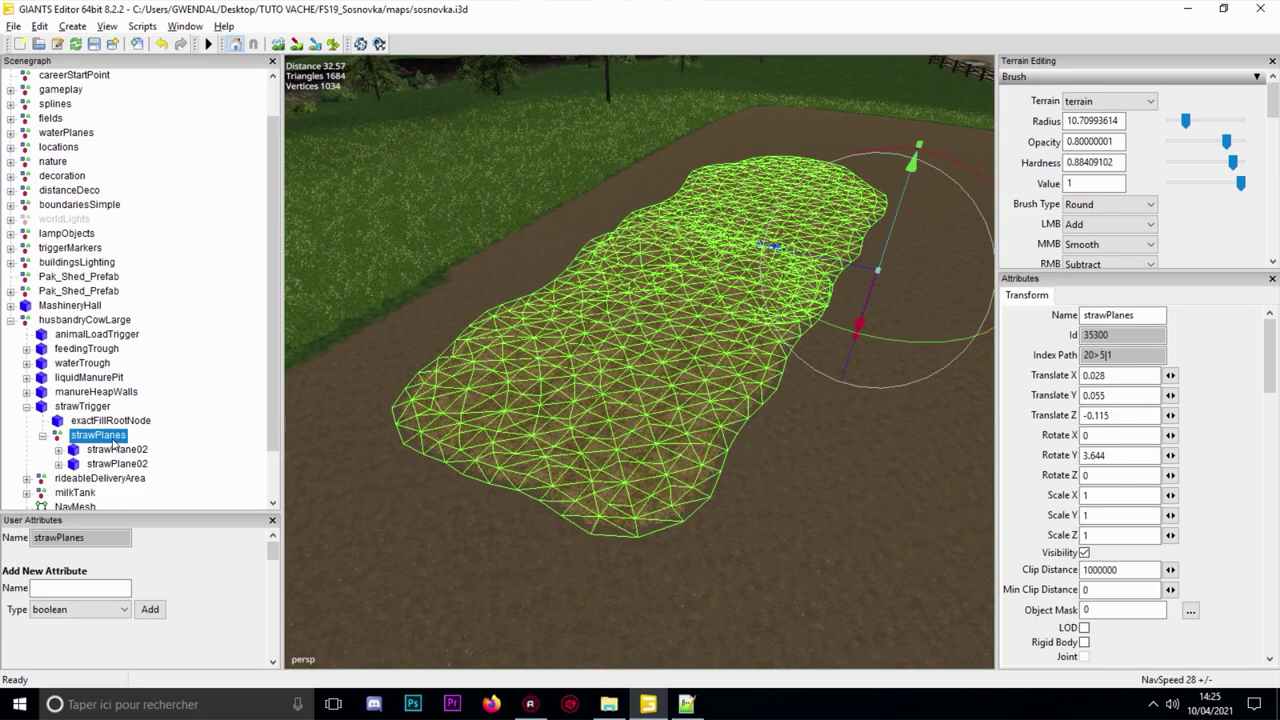
click(686, 704)
drag(506, 498, 563, 498)
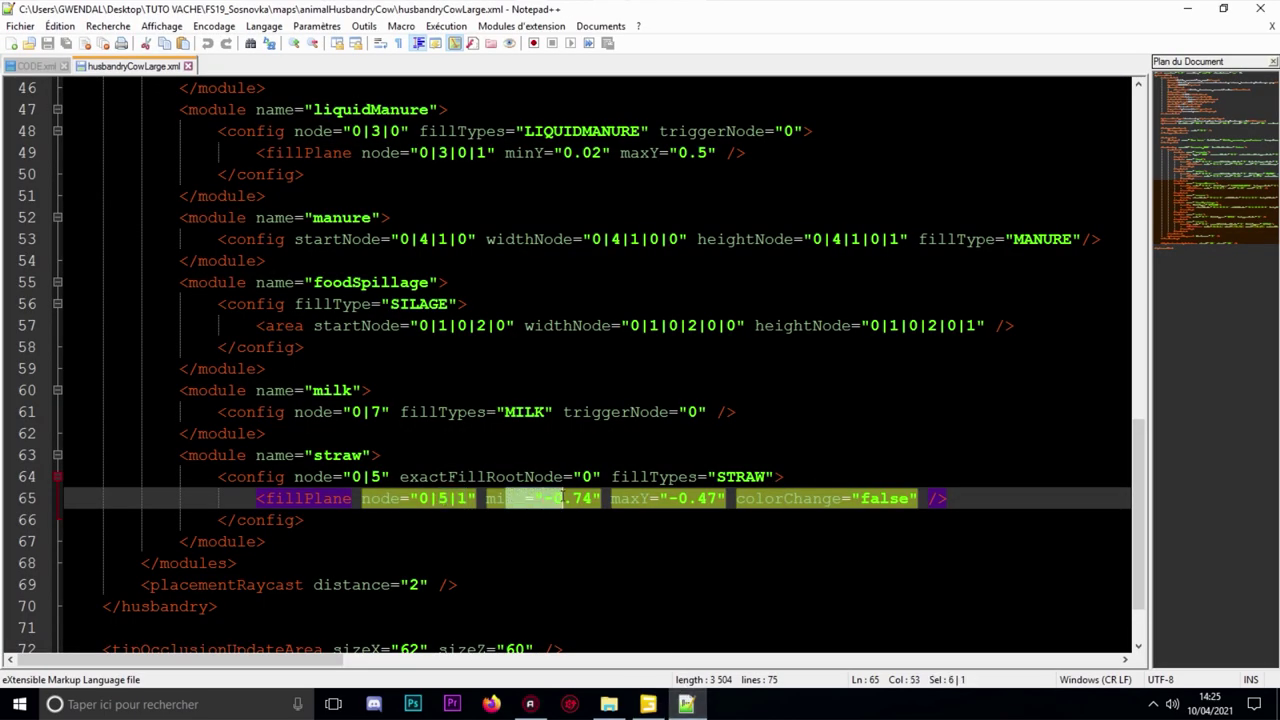
drag(671, 498, 716, 498)
click(648, 704)
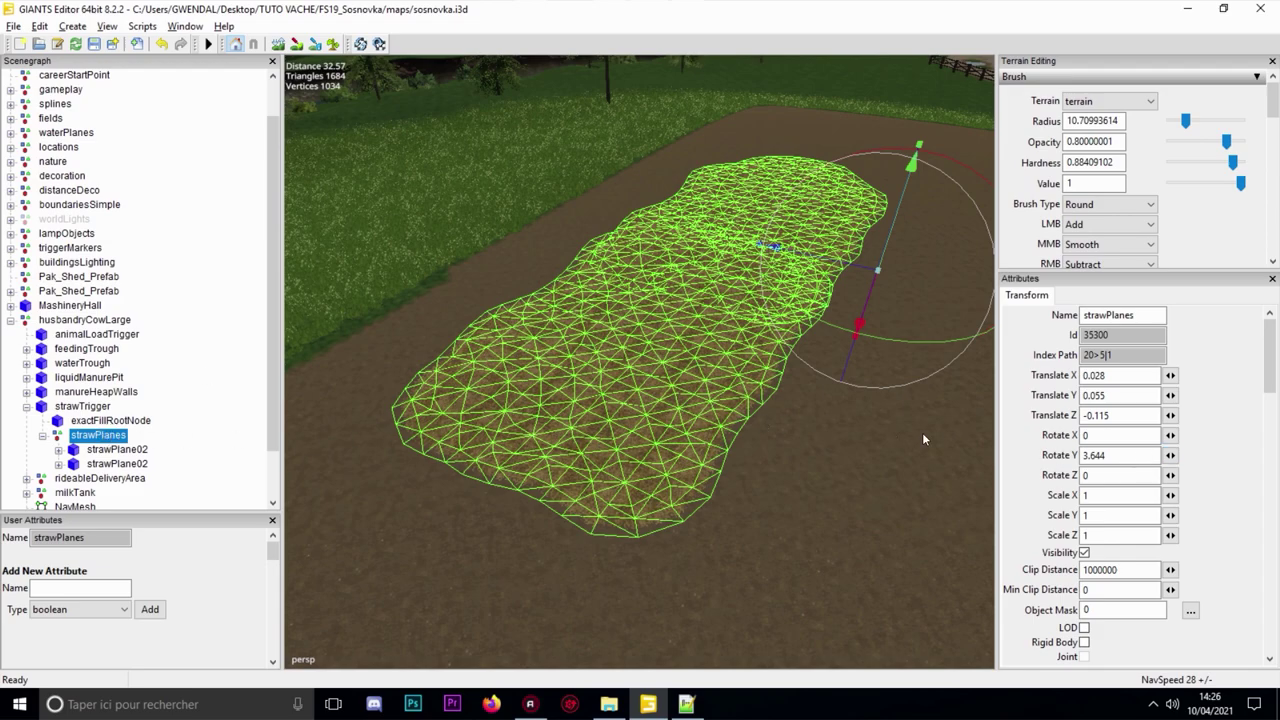
- Copy the straw fillPlane's minY value from husbandryCowLarge.xml and set the strawPlanes node's Translate Y to -0.74 in GIANTS Editor
click(686, 704)
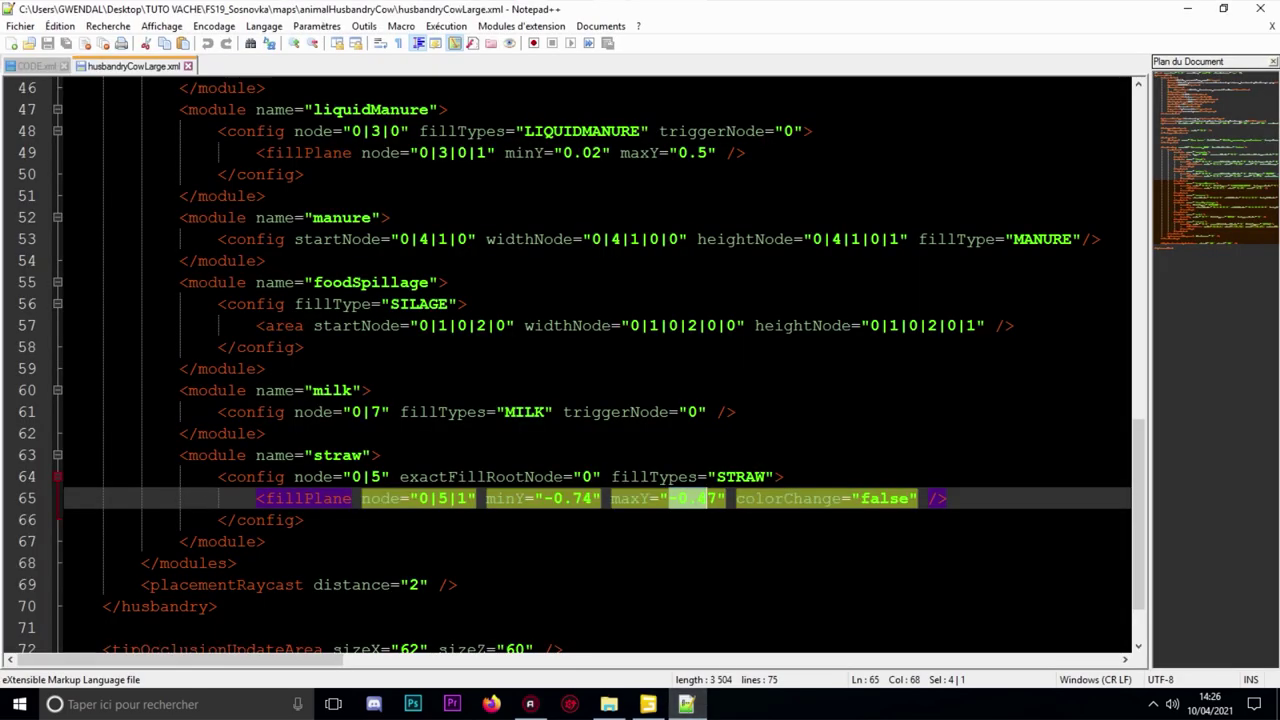
drag(548, 498, 592, 498)
key(ctrl+c)
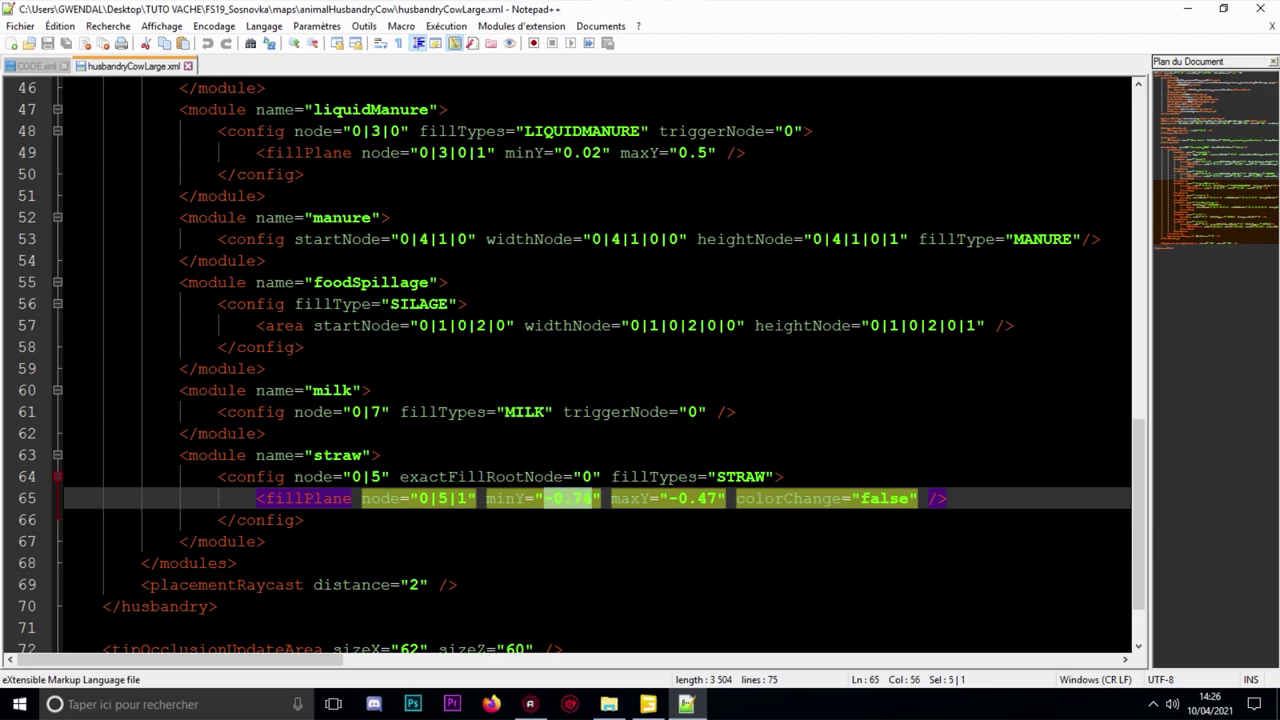
click(648, 704)
double_click(1112, 394)
key(ctrl+v)
key(Return)
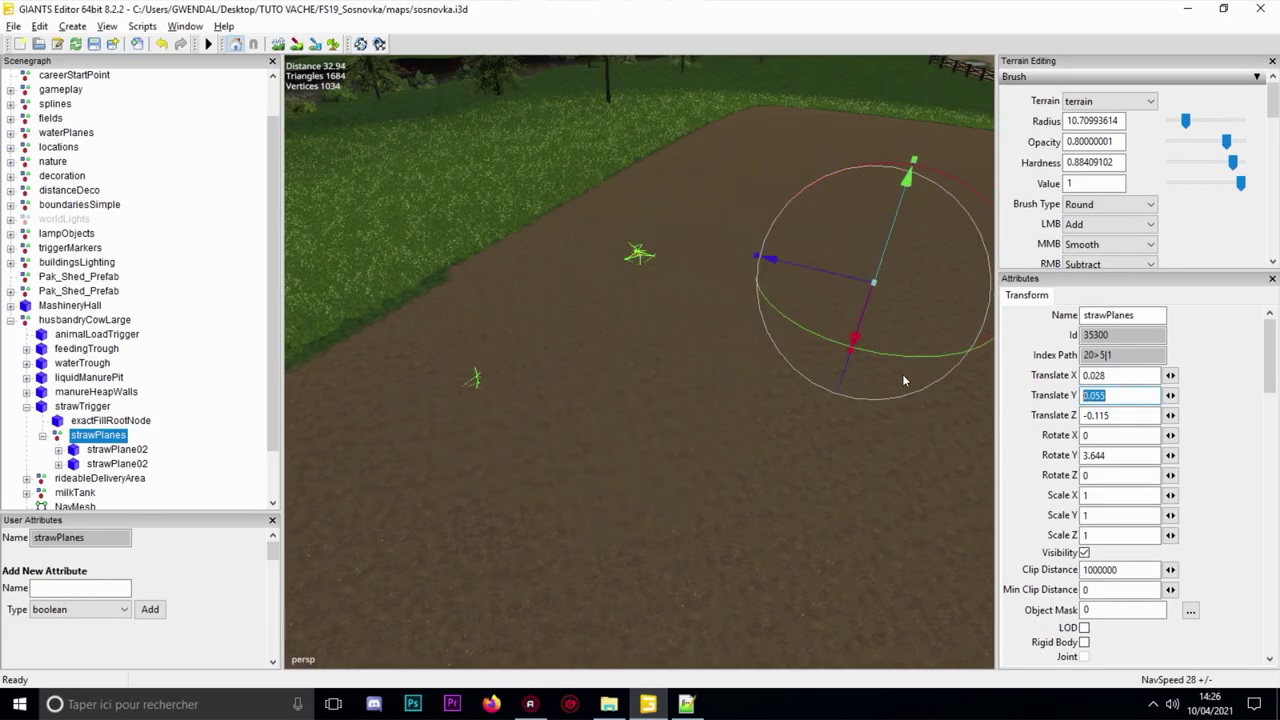
- Inspect the strawTrigger's extent and its position relative to the nearby shed, and collapse its node
alt+middle_drag(776, 350, 510, 351)
scroll(510, 351, down, 5)
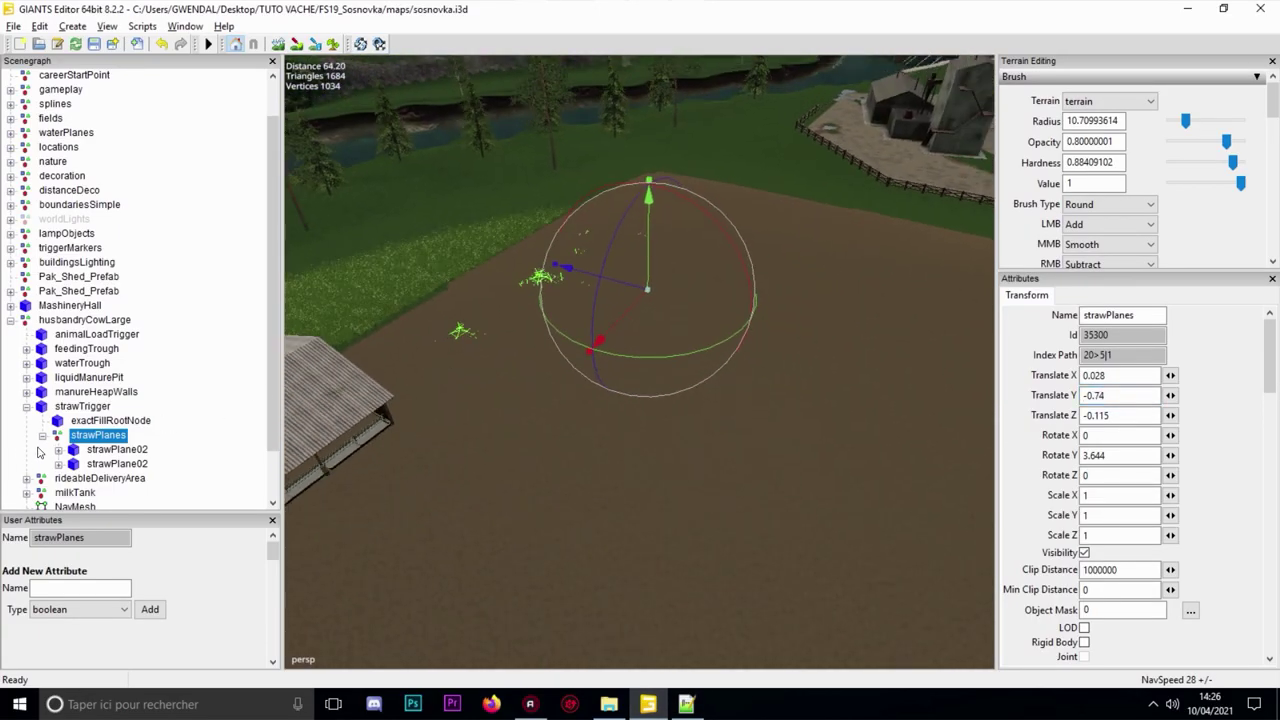
click(82, 407)
scroll(653, 277, up, 3)
scroll(653, 271, up, 3)
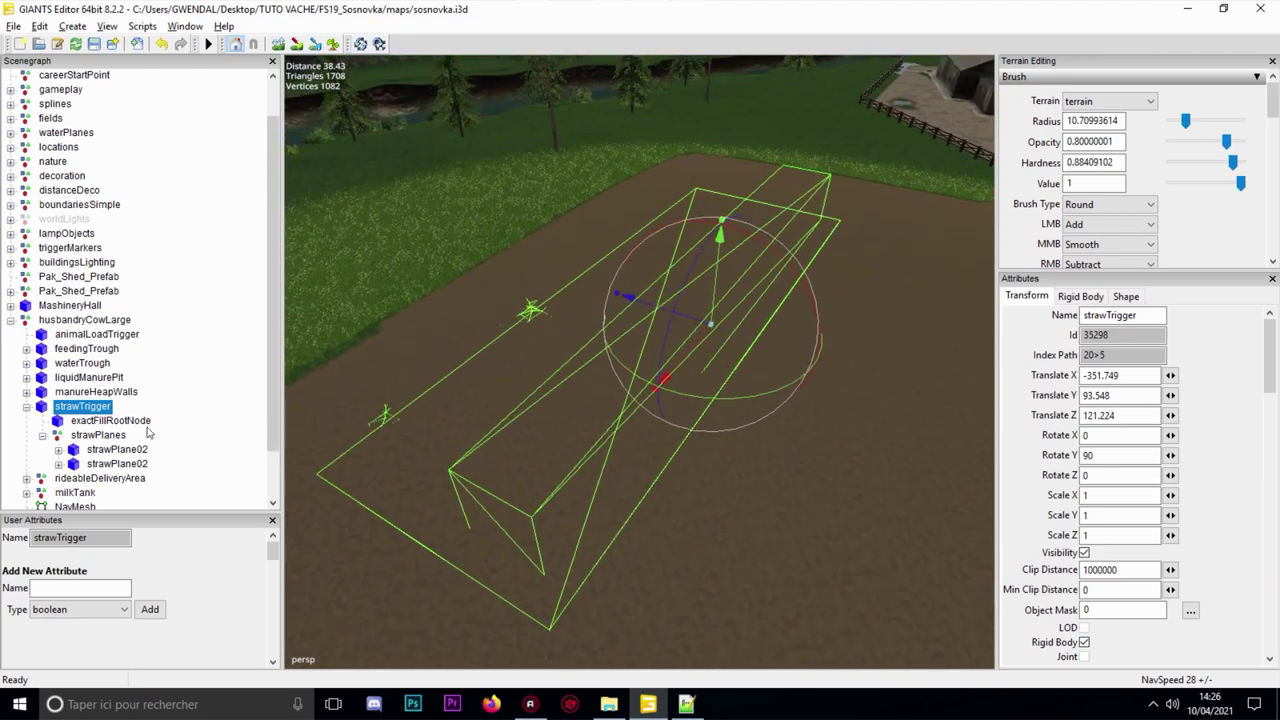
mouse_move(633, 397)
alt+mouse_down()
mouse_move(598, 384)
mouse_move(623, 396)
alt+mouse_up()
scroll(625, 391, down, 5)
alt+middle_drag(574, 393, 633, 350)
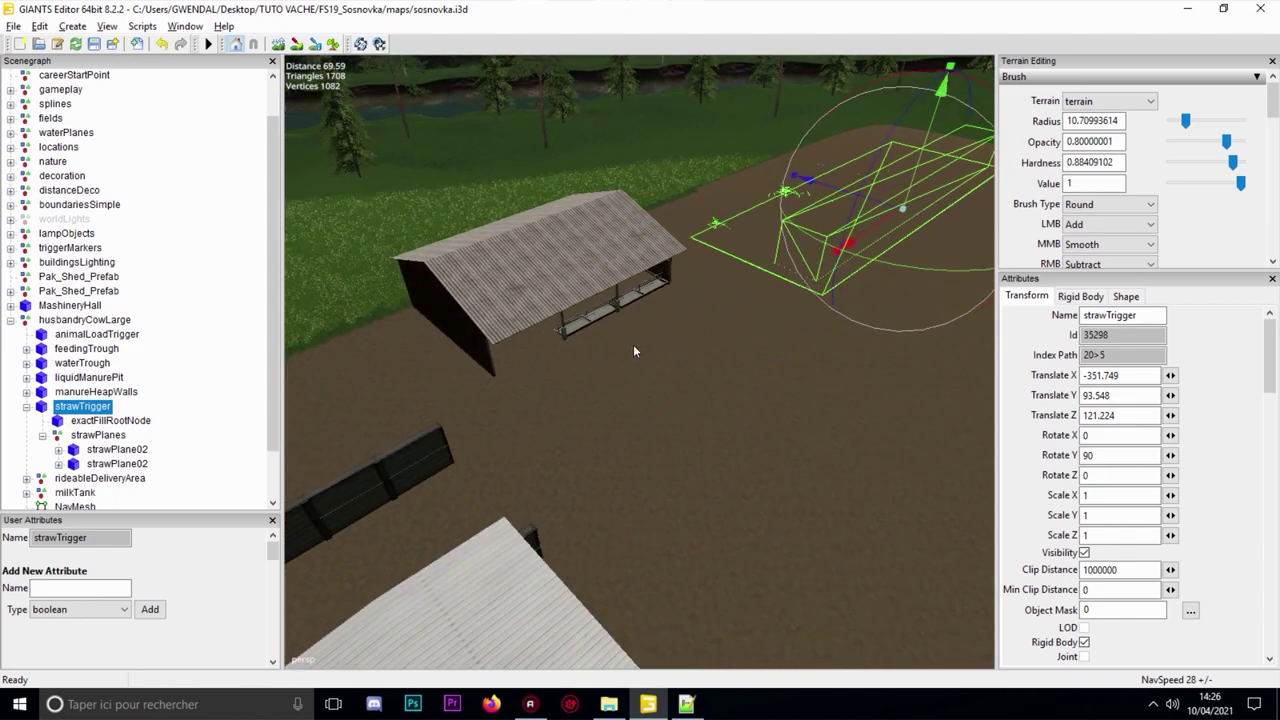
click(26, 406)
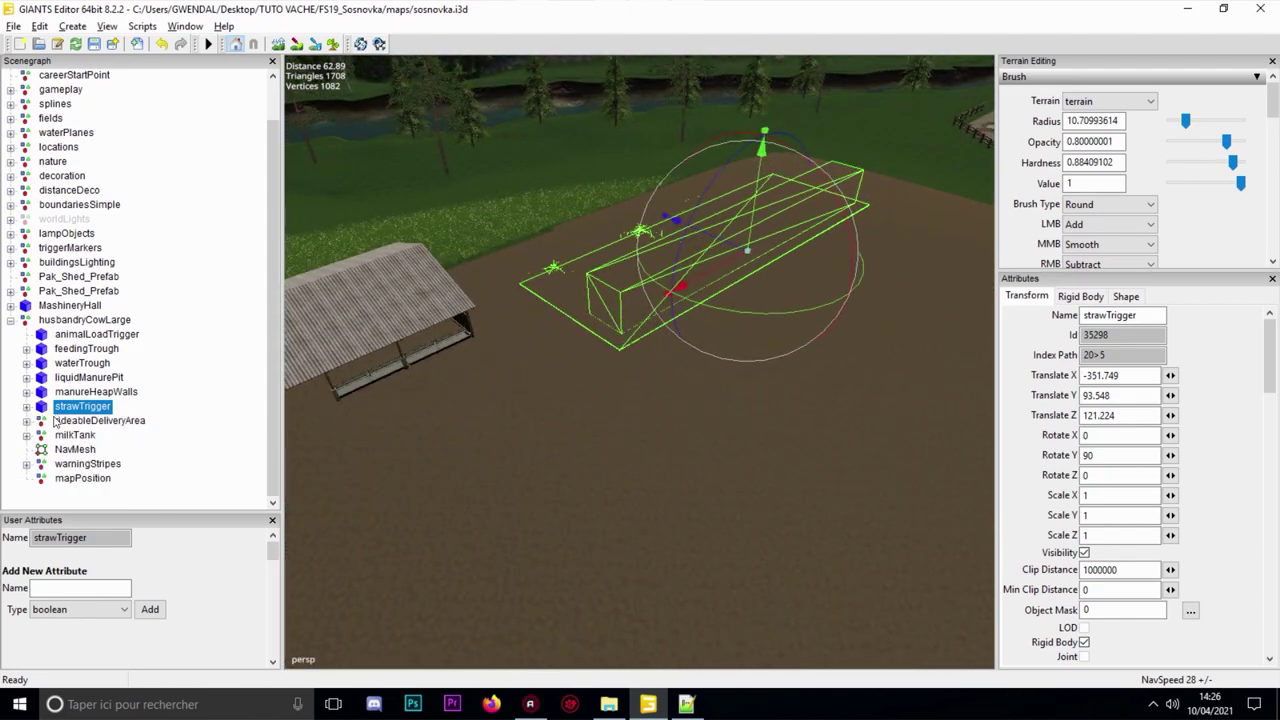
- Examine the rideableDeliveryArea node and its nested start, width and height nodes relative to the farm buildings
click(98, 422)
scroll(554, 400, down, 4)
alt+drag(554, 400, 684, 440)
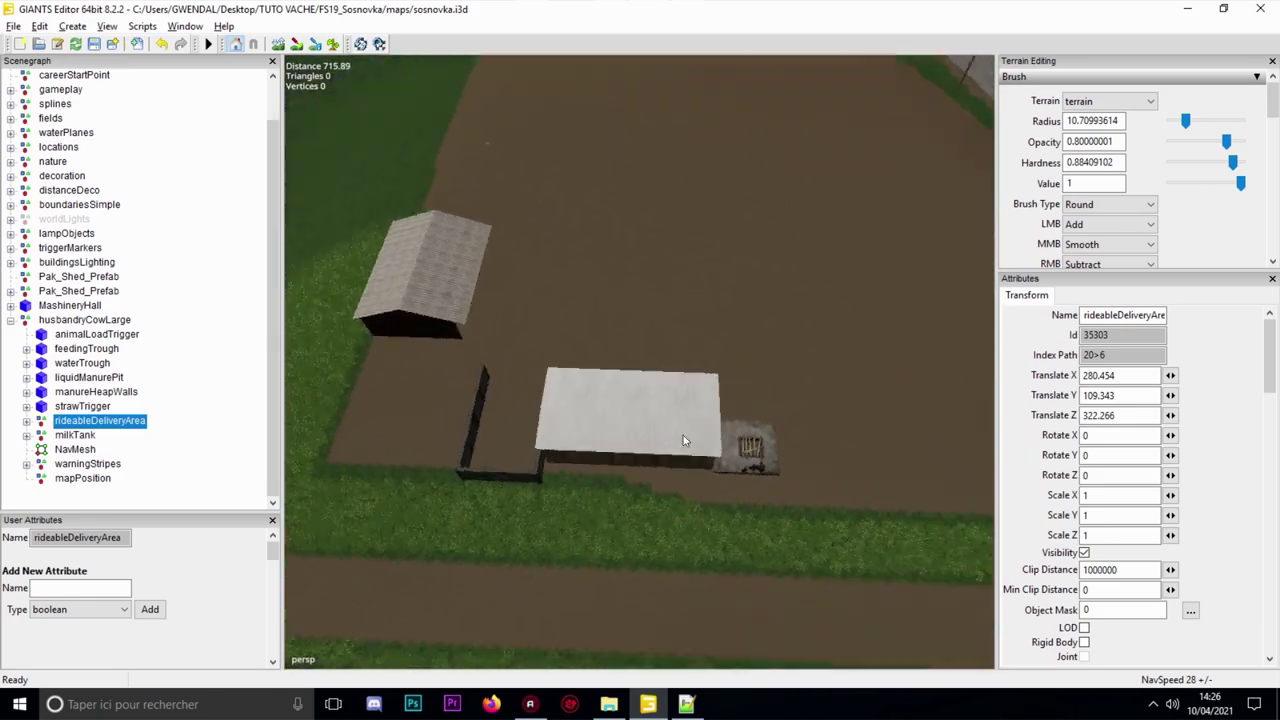
right_drag(683, 435, 578, 494)
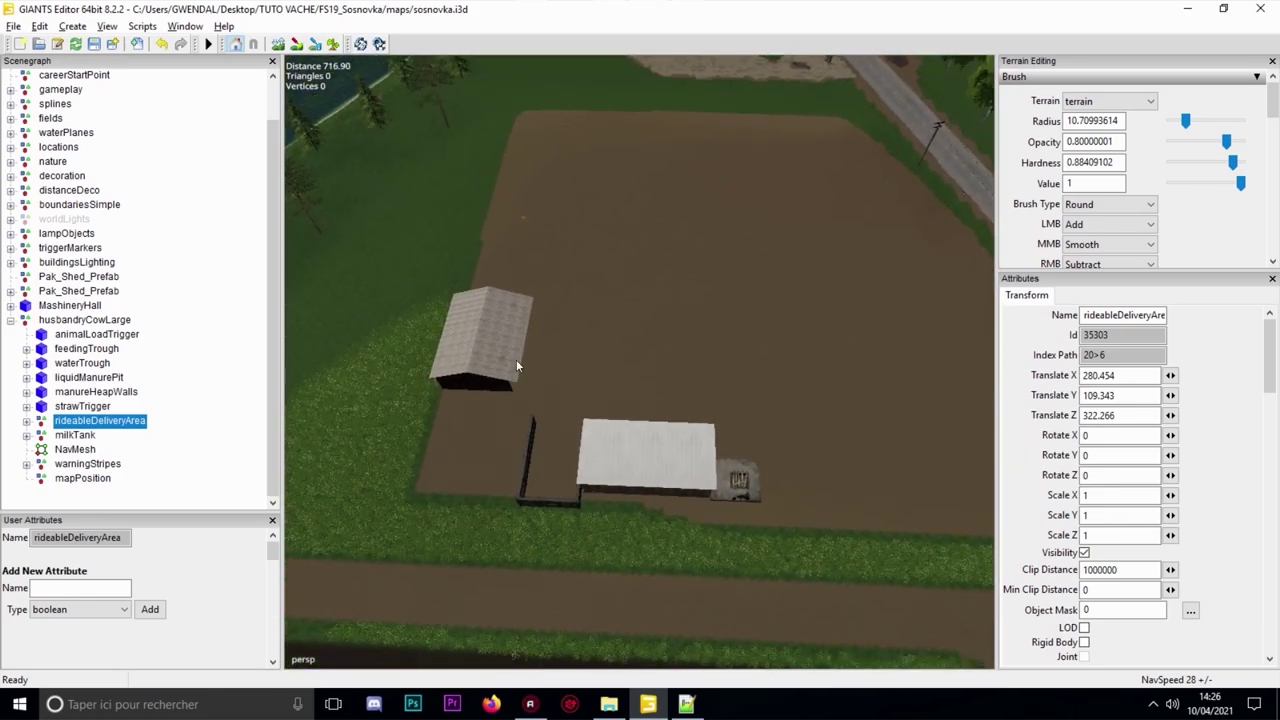
right_drag(538, 336, 668, 326)
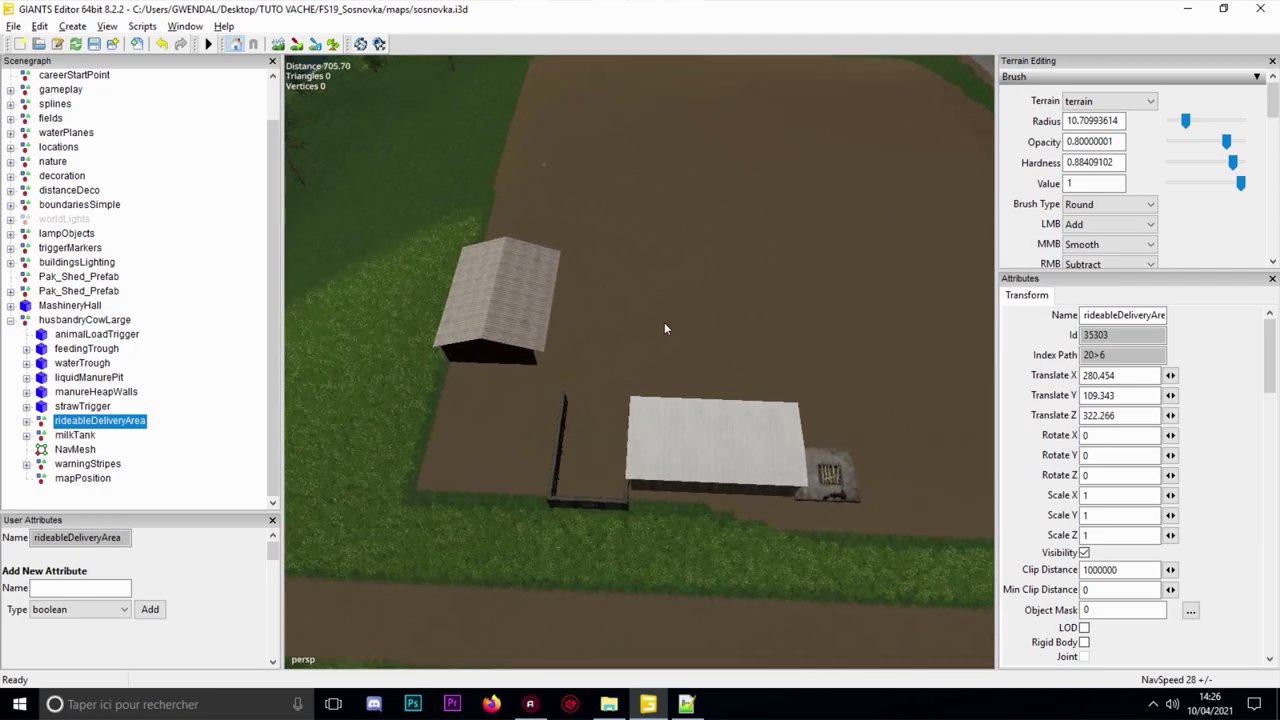
right_drag(697, 423, 495, 391)
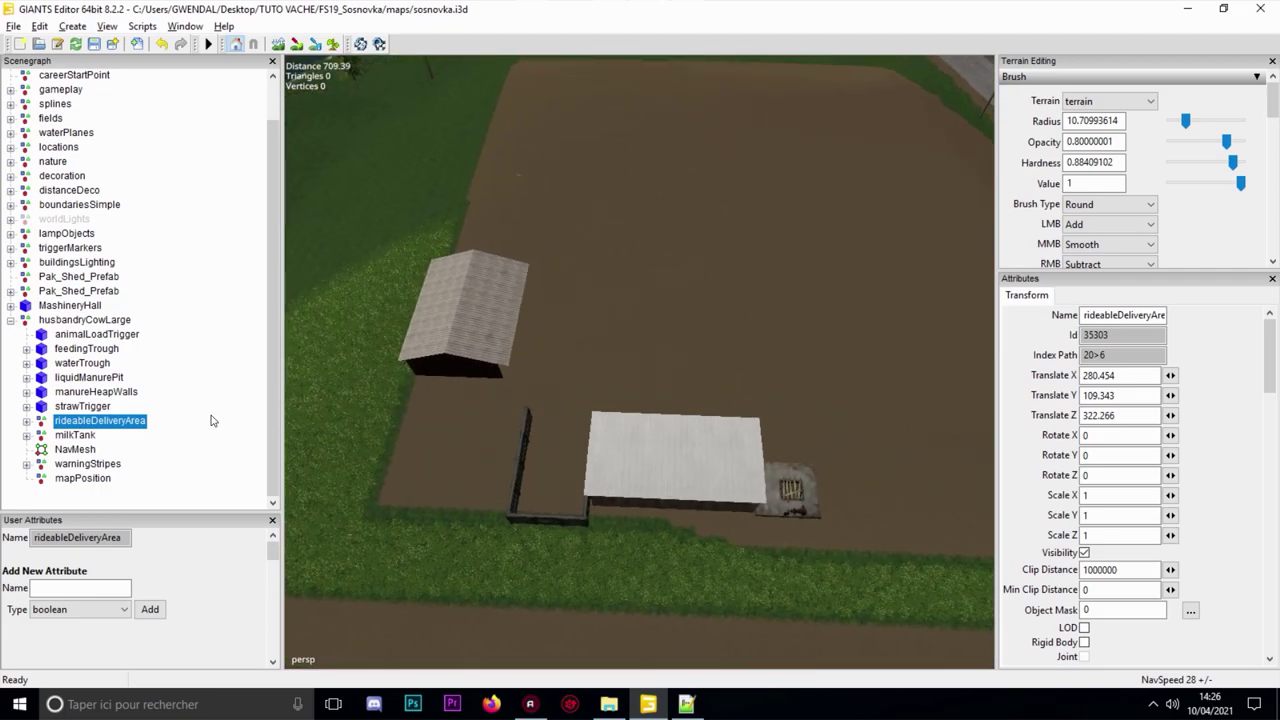
click(27, 421)
click(42, 437)
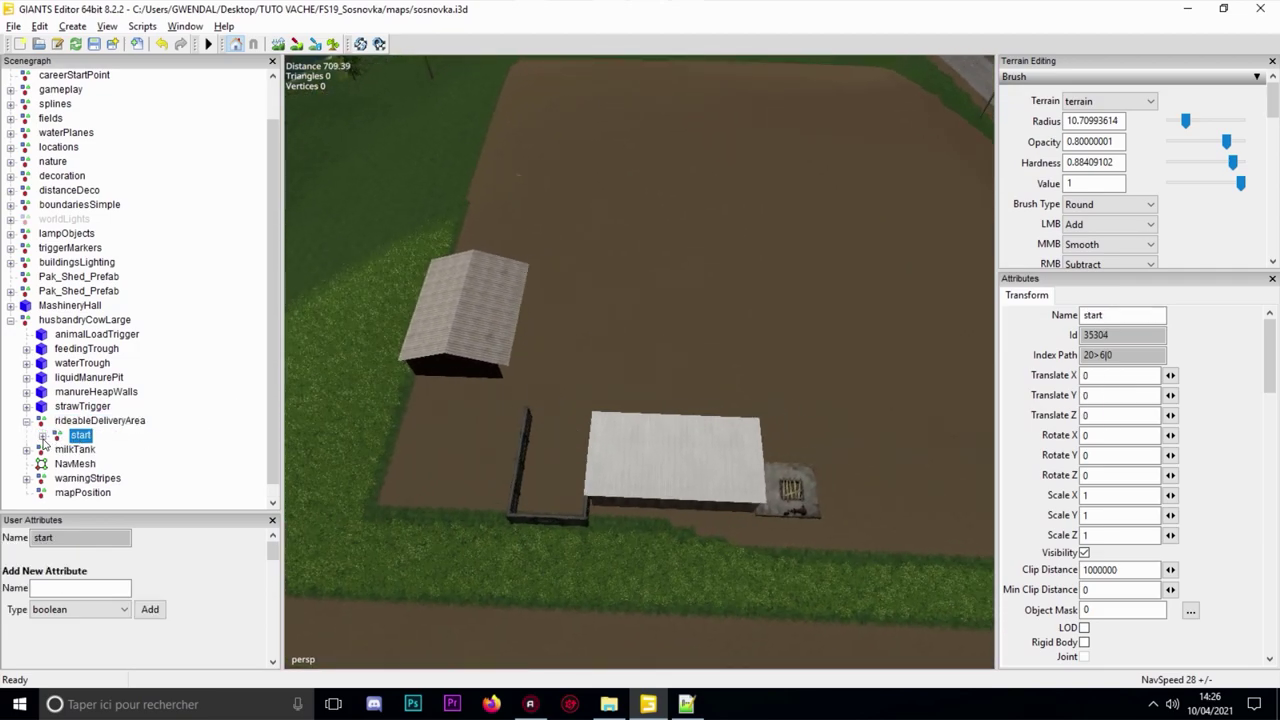
click(82, 422)
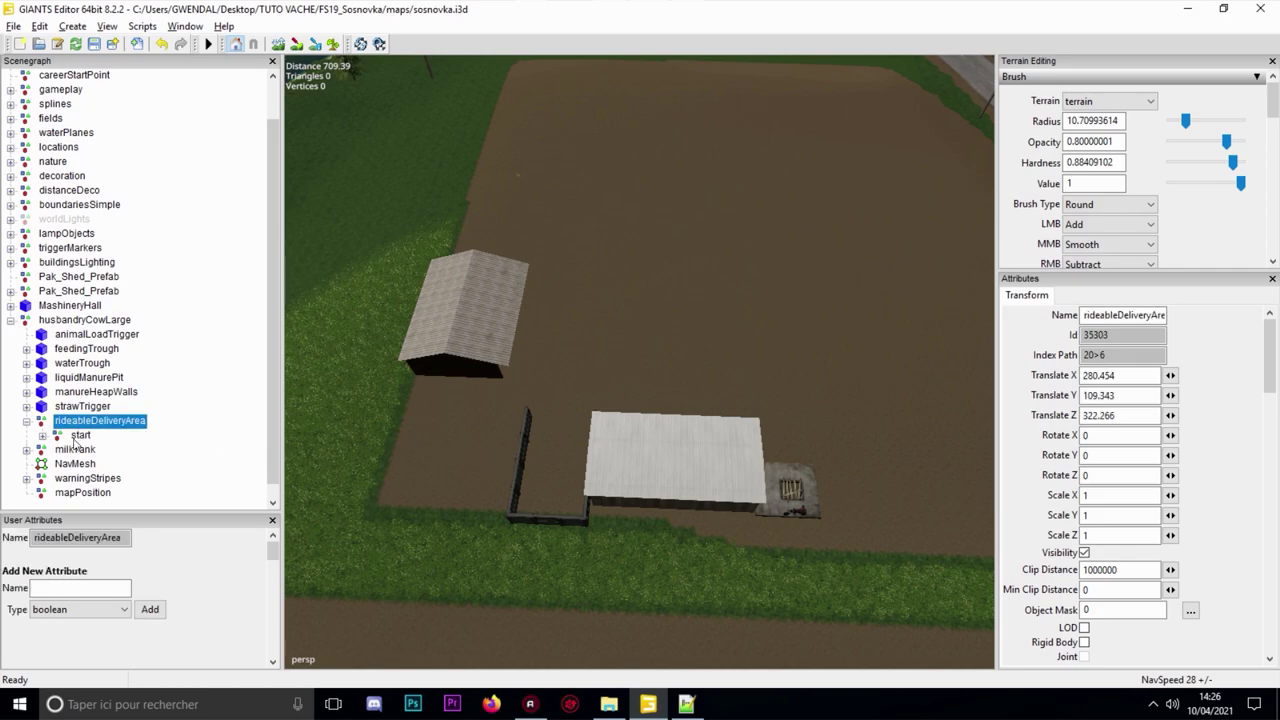
click(57, 436)
click(42, 436)
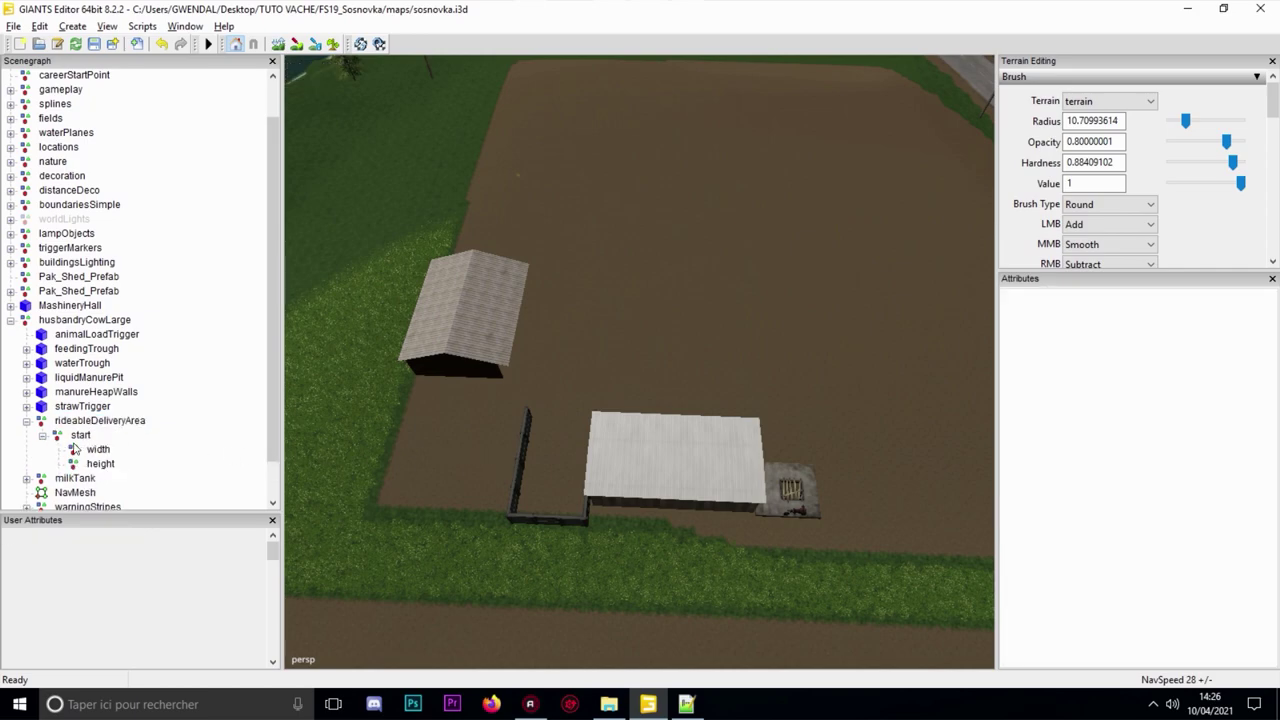
click(100, 464)
click(79, 437)
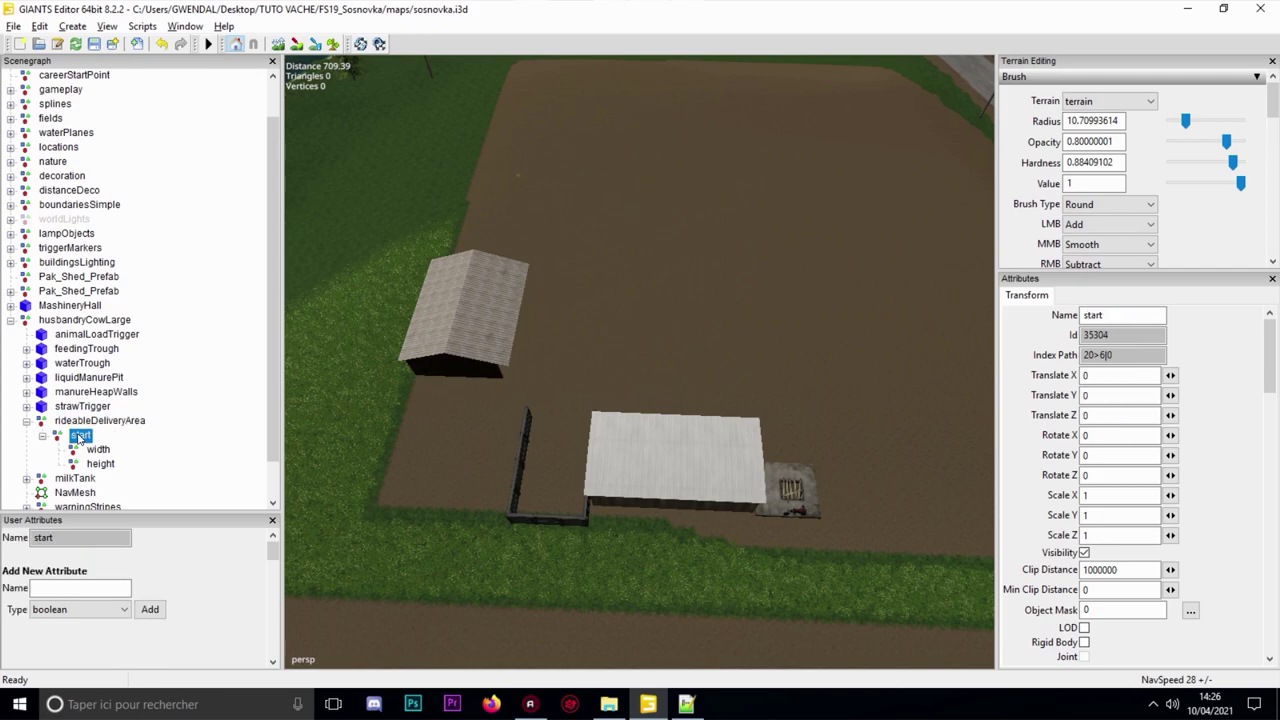
- Set the rideableDeliveryArea's Translate X, Y and Z to 0
alt+drag(459, 380, 400, 396)
click(118, 424)
drag(1133, 377, 997, 368)
text(0)
key(Tab)
text(0)
key(Tab)
text(0)
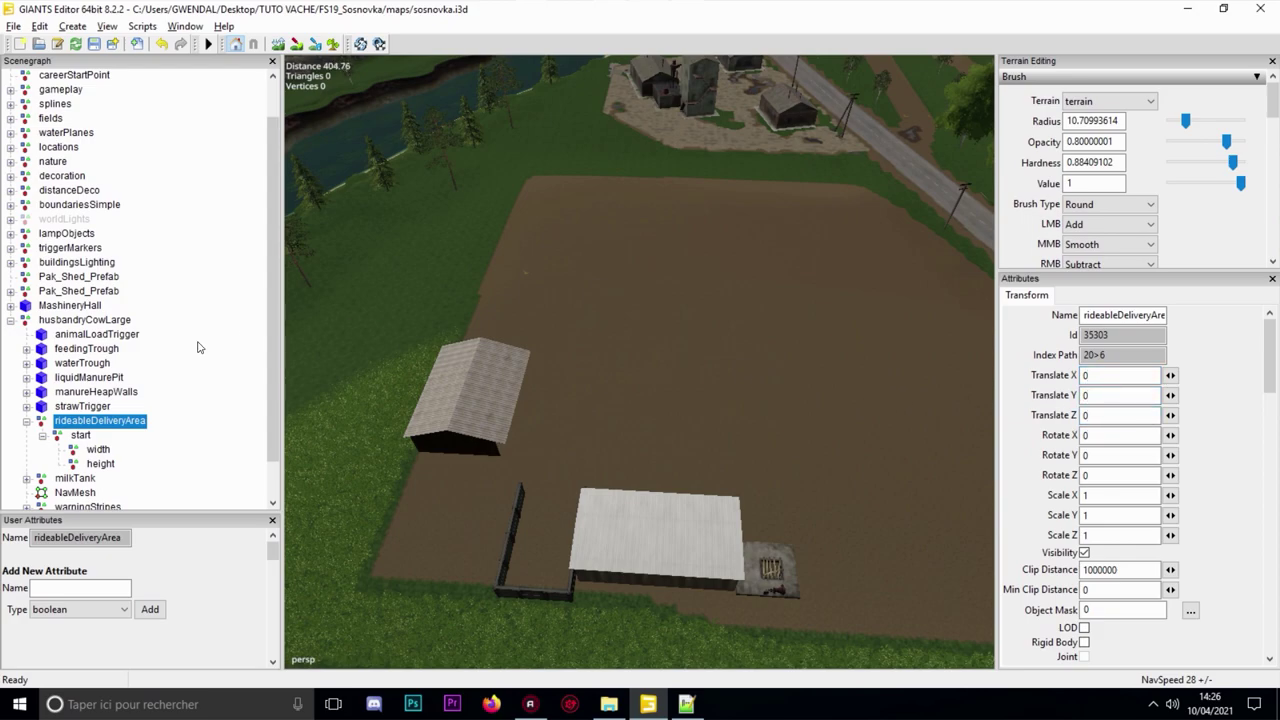
- Place the delivery area's start node on the dirt field's far corner beside the road using interactive placement, at about X -406, Z 140
click(78, 437)
middle_drag(480, 293, 368, 345)
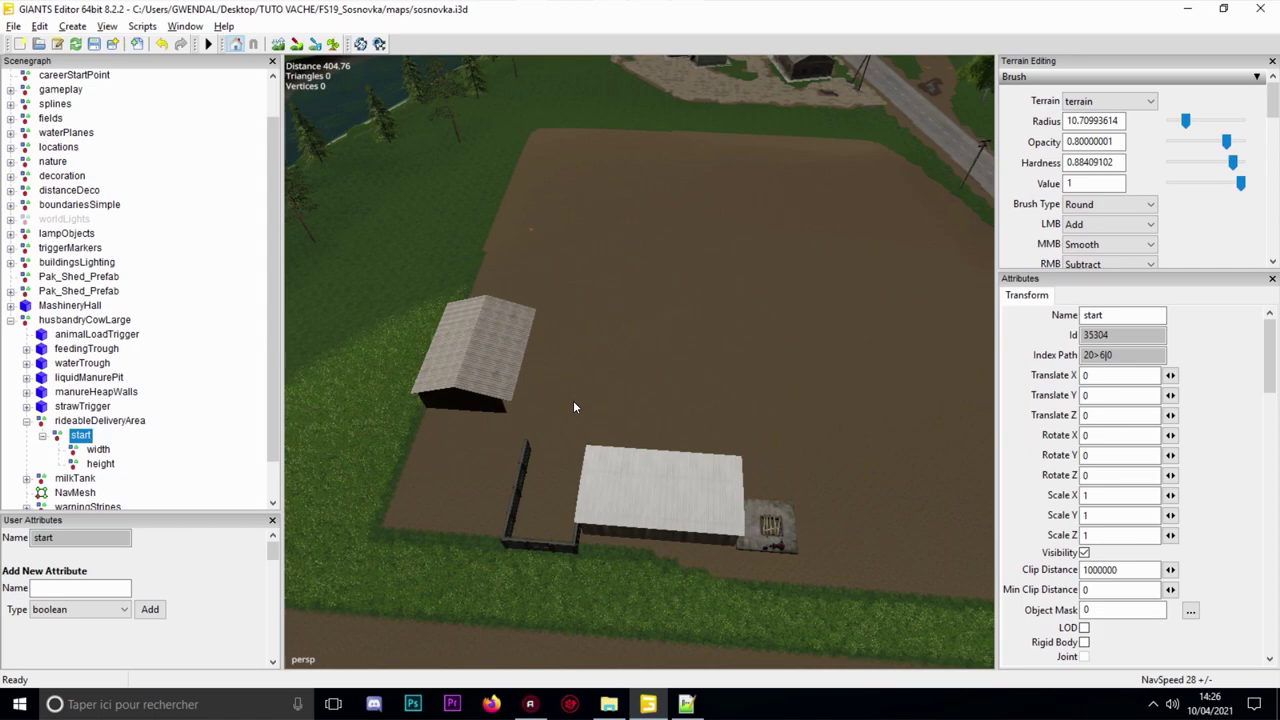
key(ctrl+b)
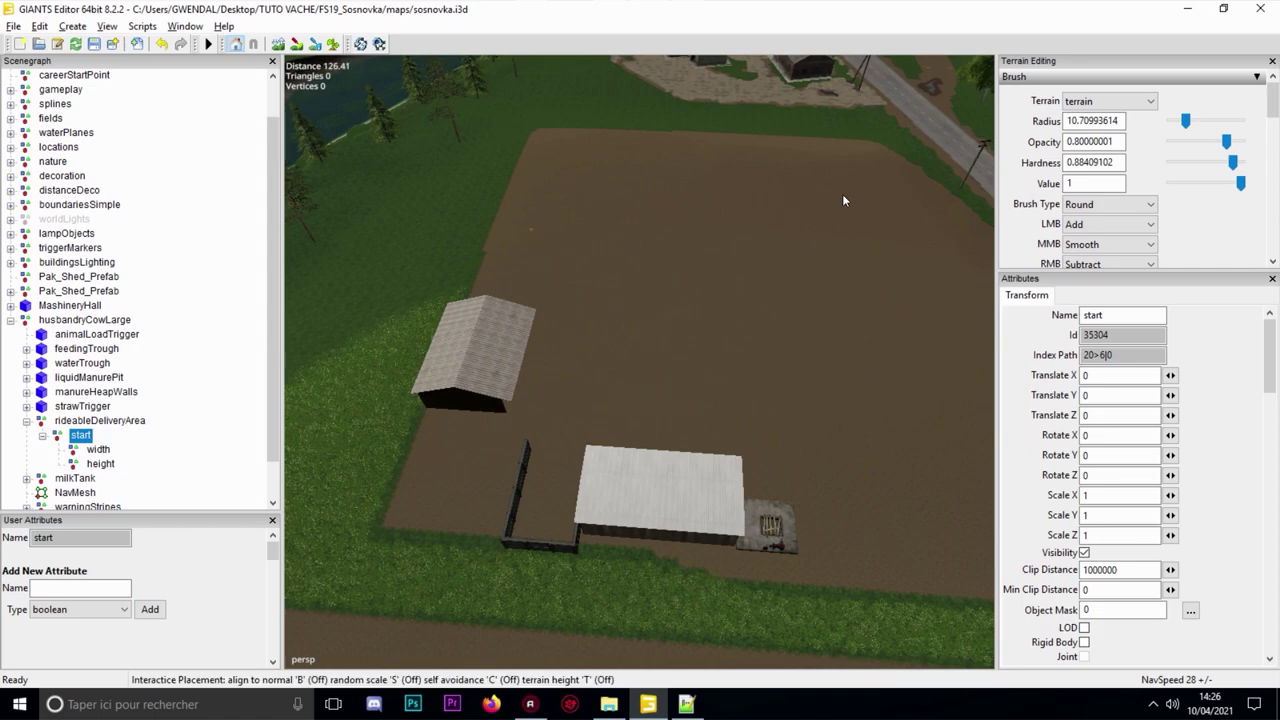
click(841, 176)
scroll(826, 182, down, 2)
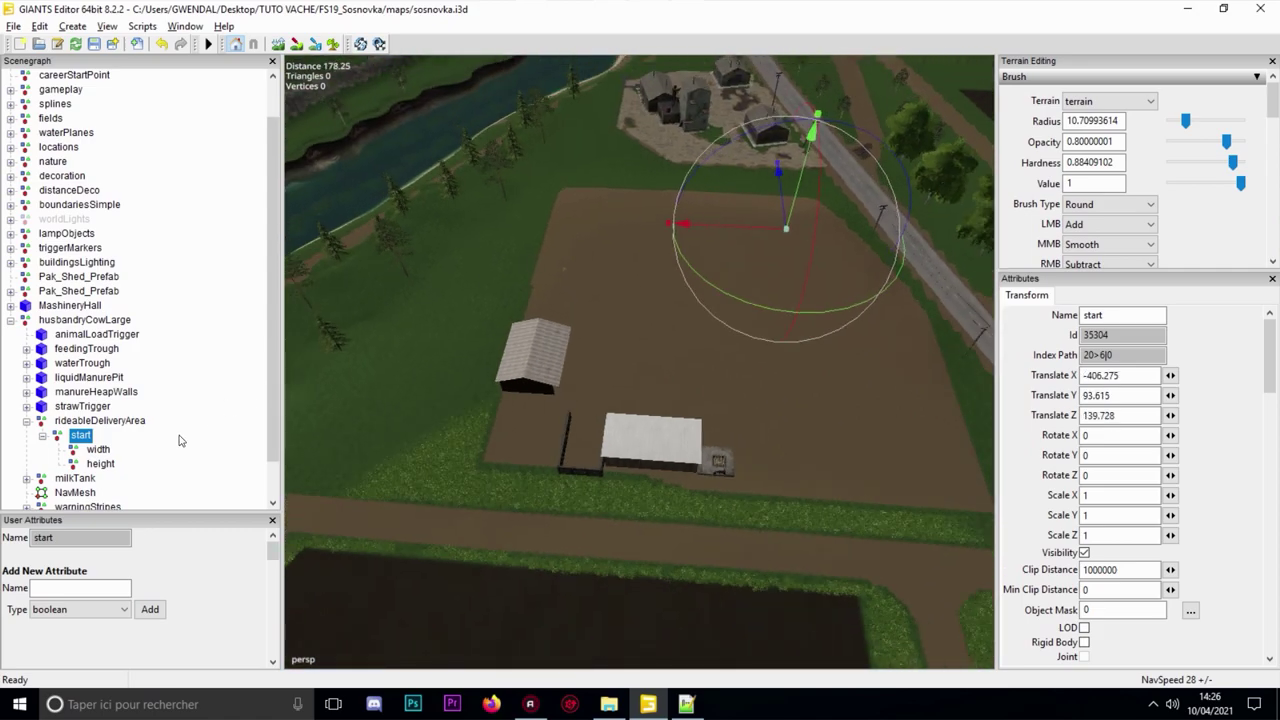
- Check the width and height nodes and move the start node along Z to about 48.4, on the grass strip near the dirt track
click(98, 449)
click(100, 463)
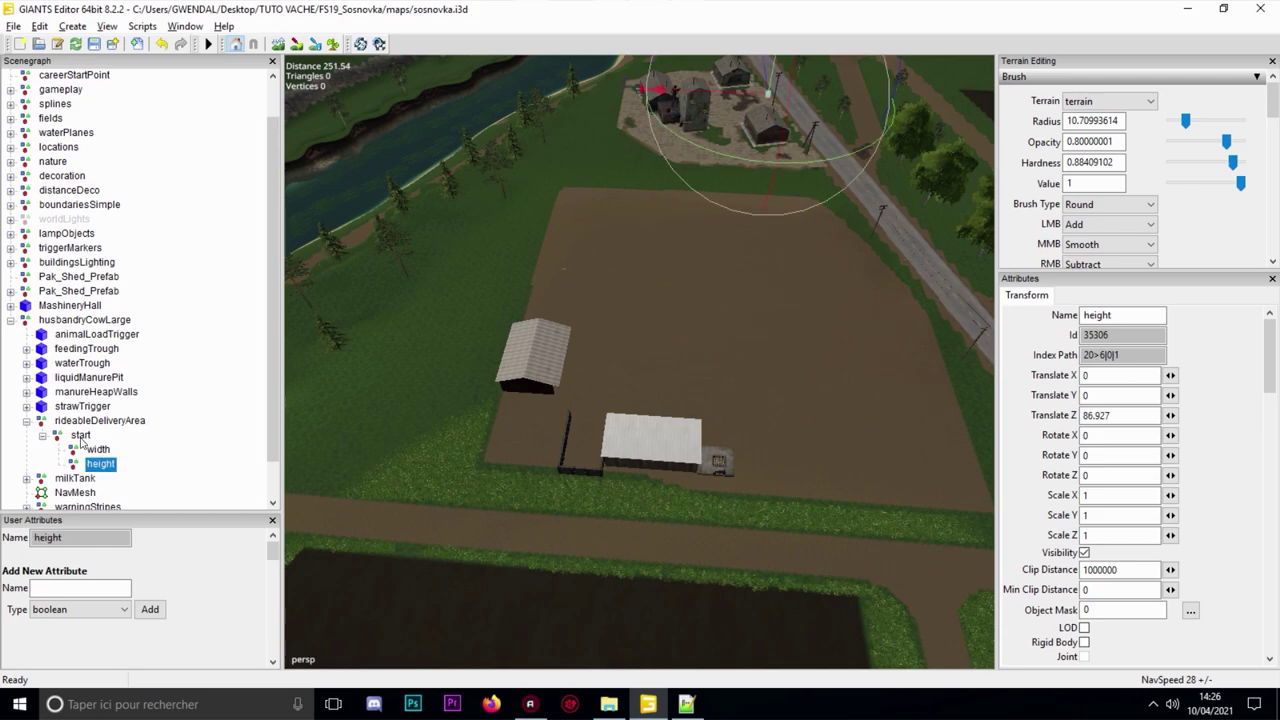
click(80, 435)
drag(777, 235, 733, 584)
- Move the delivery area's width node along X to about 77.1, past the manure heap walls to the grass edge
click(100, 450)
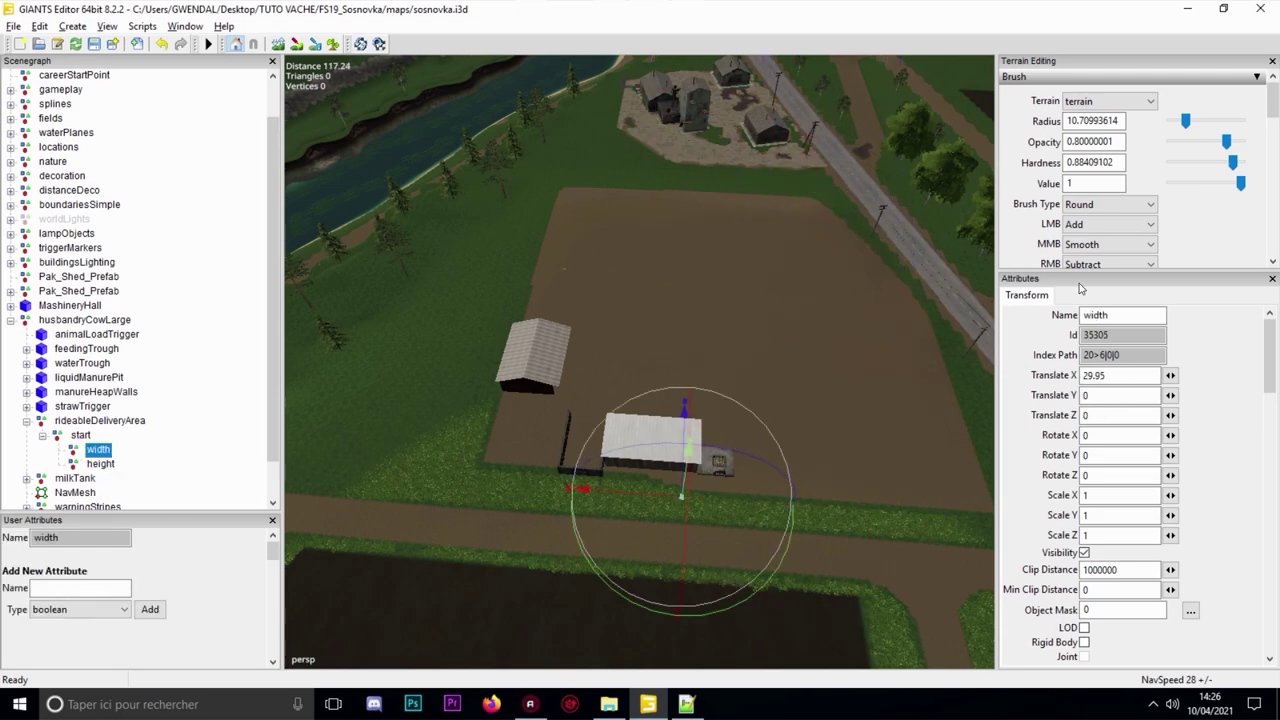
drag(629, 494, 376, 450)
click(120, 422)
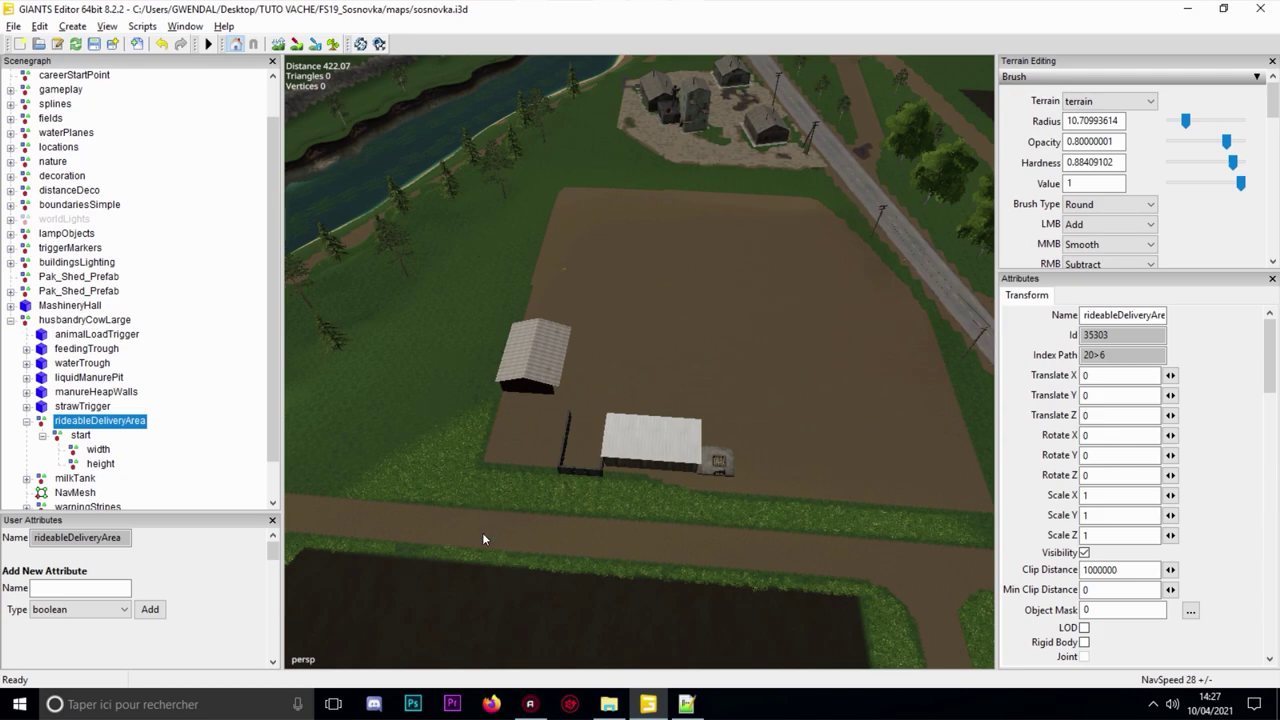
click(84, 437)
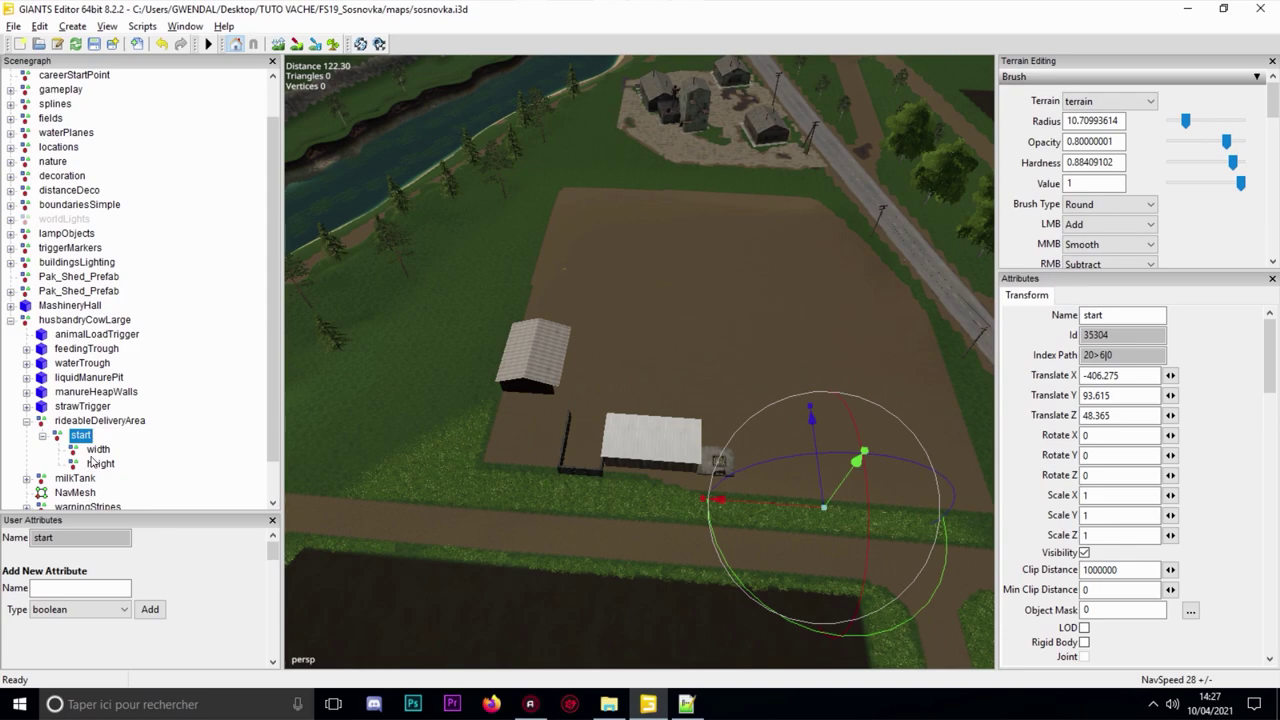
click(97, 450)
mouse_move(437, 480)
mouse_down()
mouse_move(470, 480)
mouse_move(437, 464)
mouse_up()
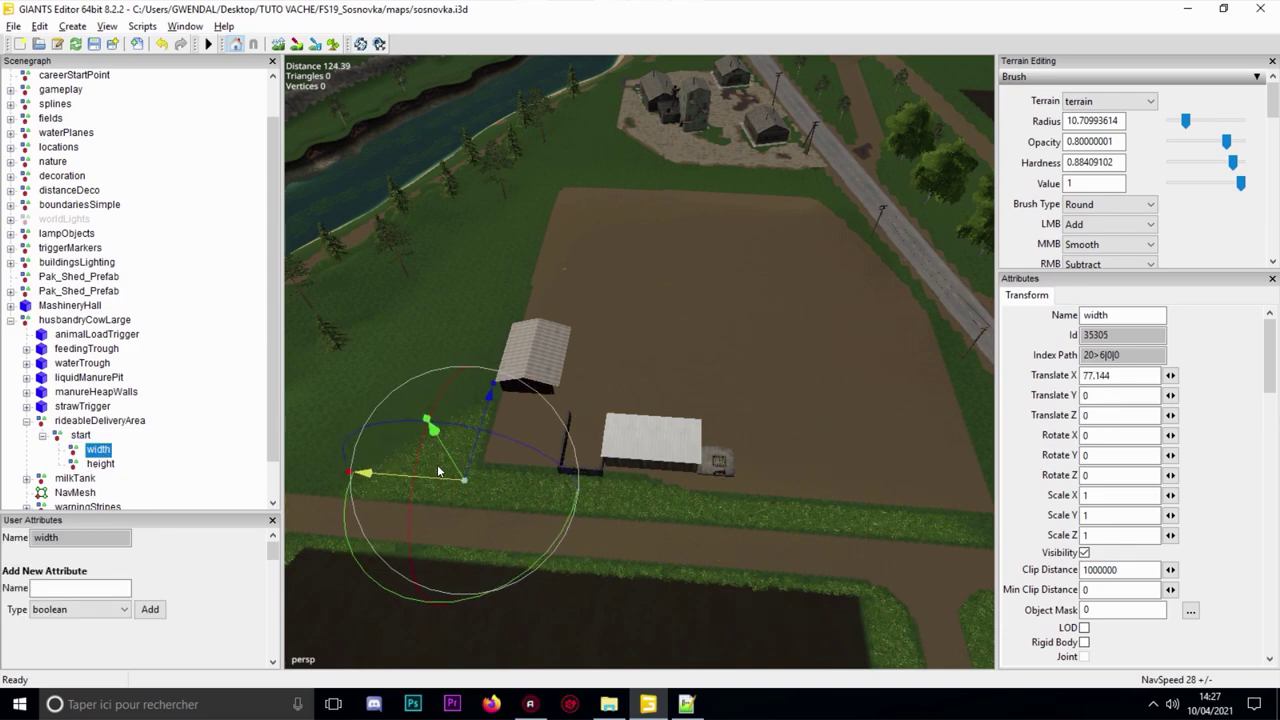
- Move the delivery area's height node along Z to about 100.9 at the field's far edge, and collapse the rideableDeliveryArea hierarchy
click(88, 465)
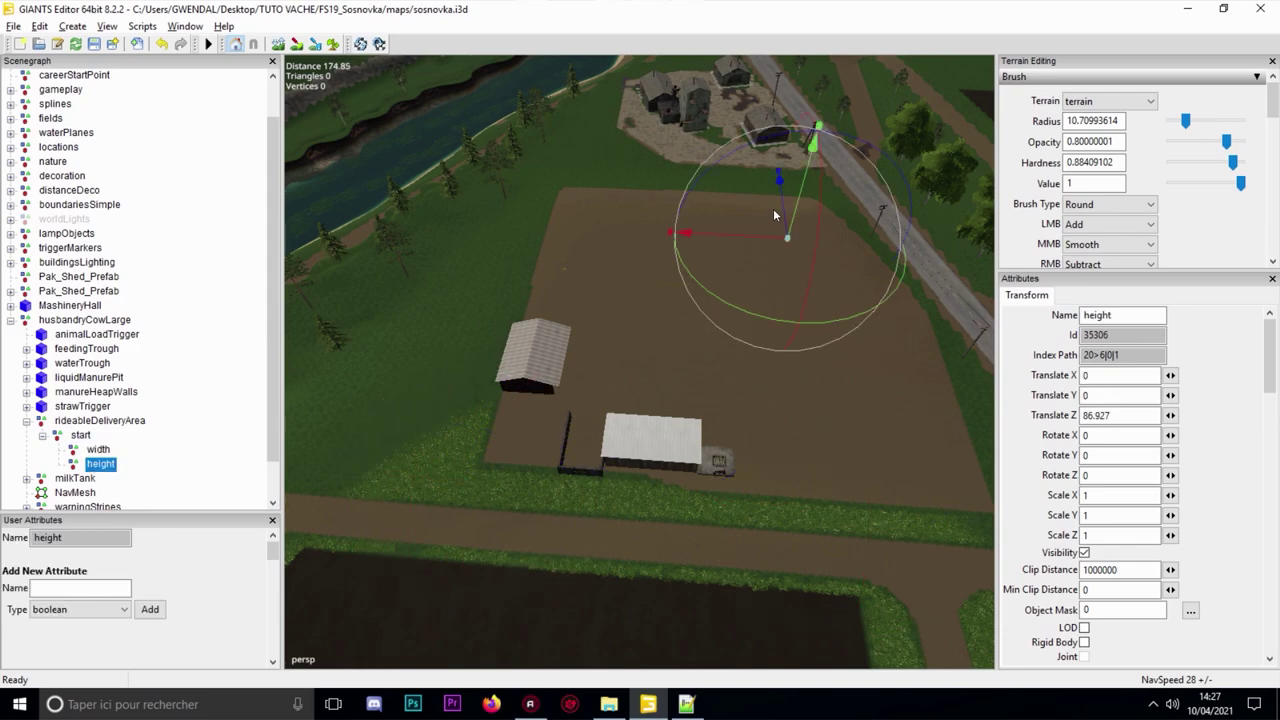
drag(778, 212, 773, 165)
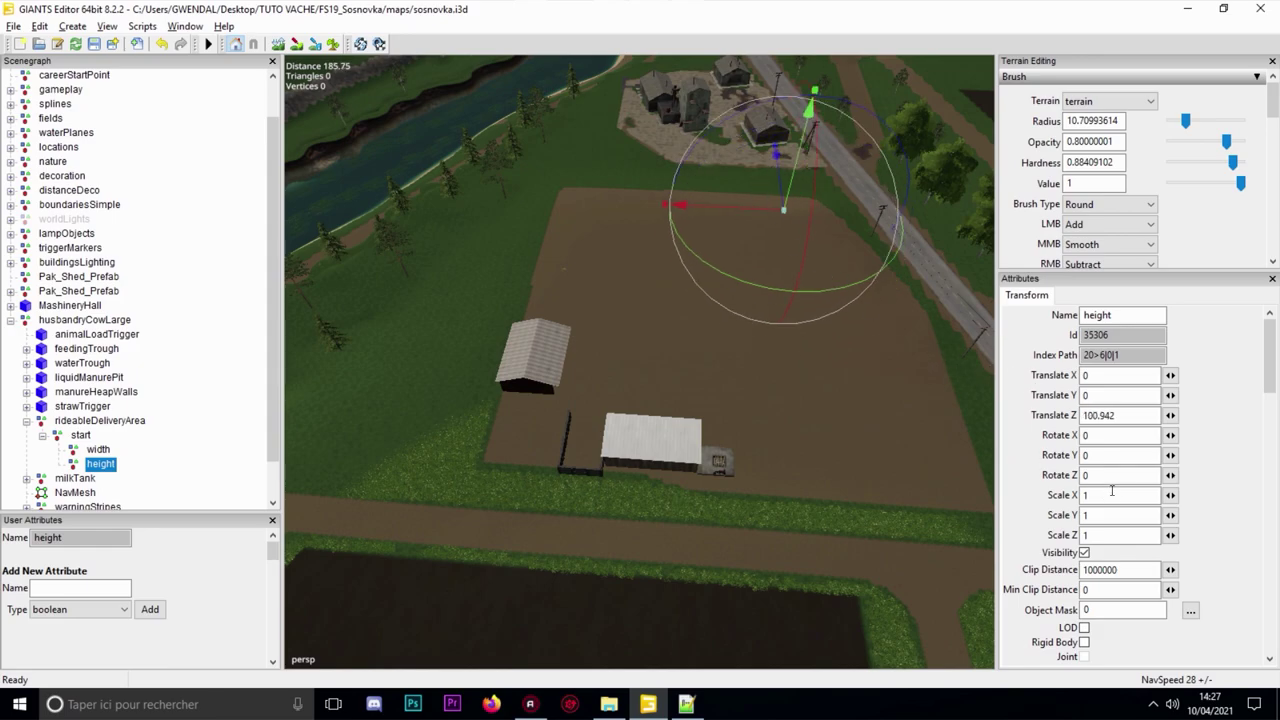
click(98, 450)
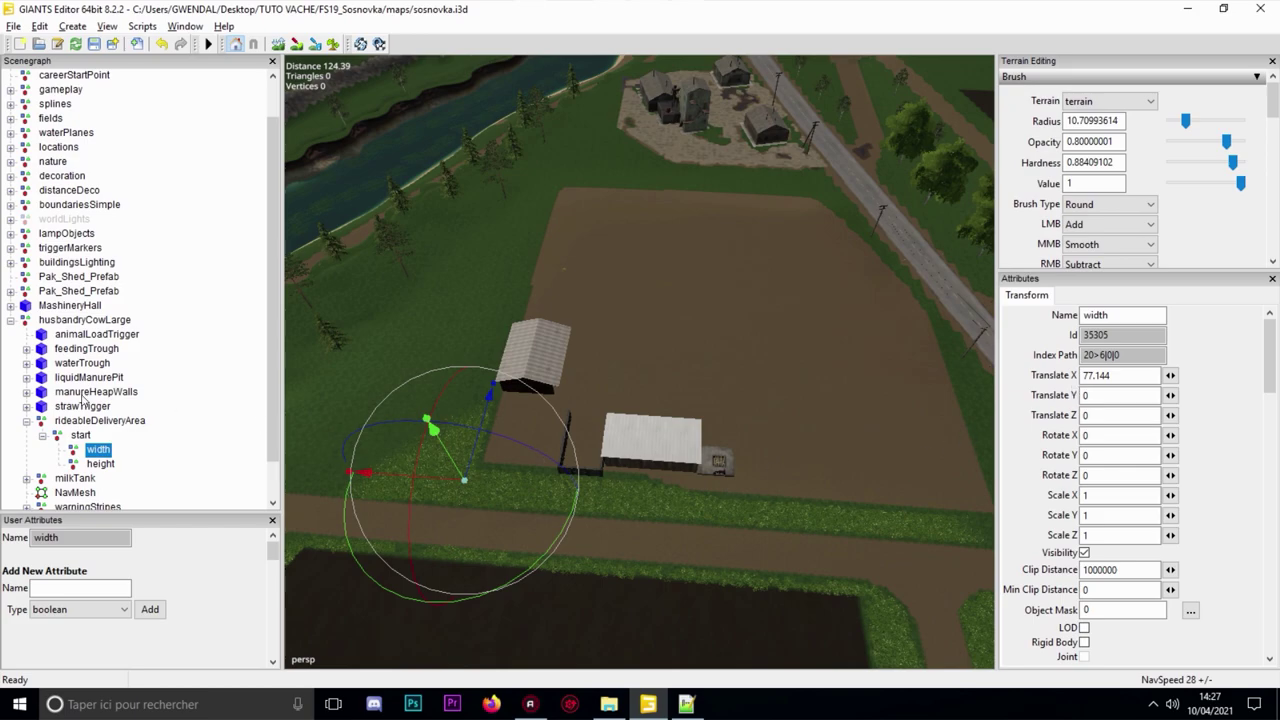
click(41, 435)
click(27, 421)
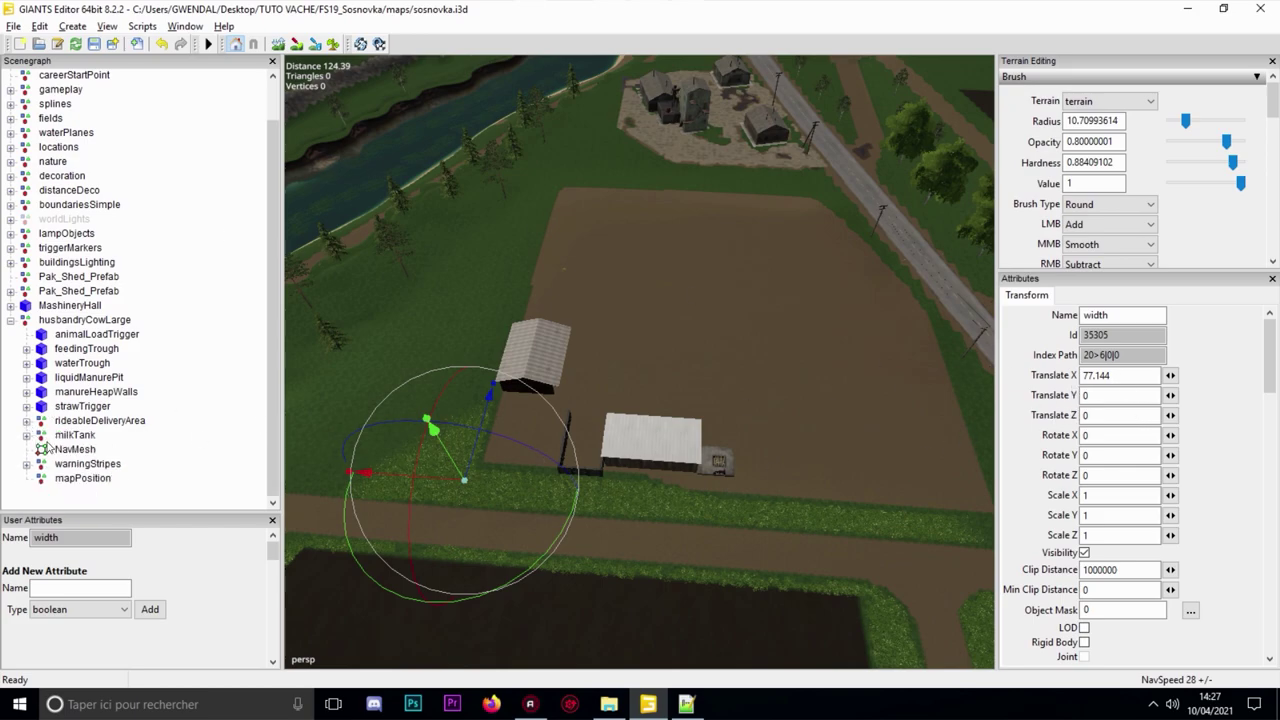
- View the feeding trough up close, expand feedingTrough and its feedingTroughTrigger, and select the foodSpillAreas node
scroll(496, 340, up, 7)
alt+drag(802, 251, 658, 251)
scroll(658, 251, up, 1)
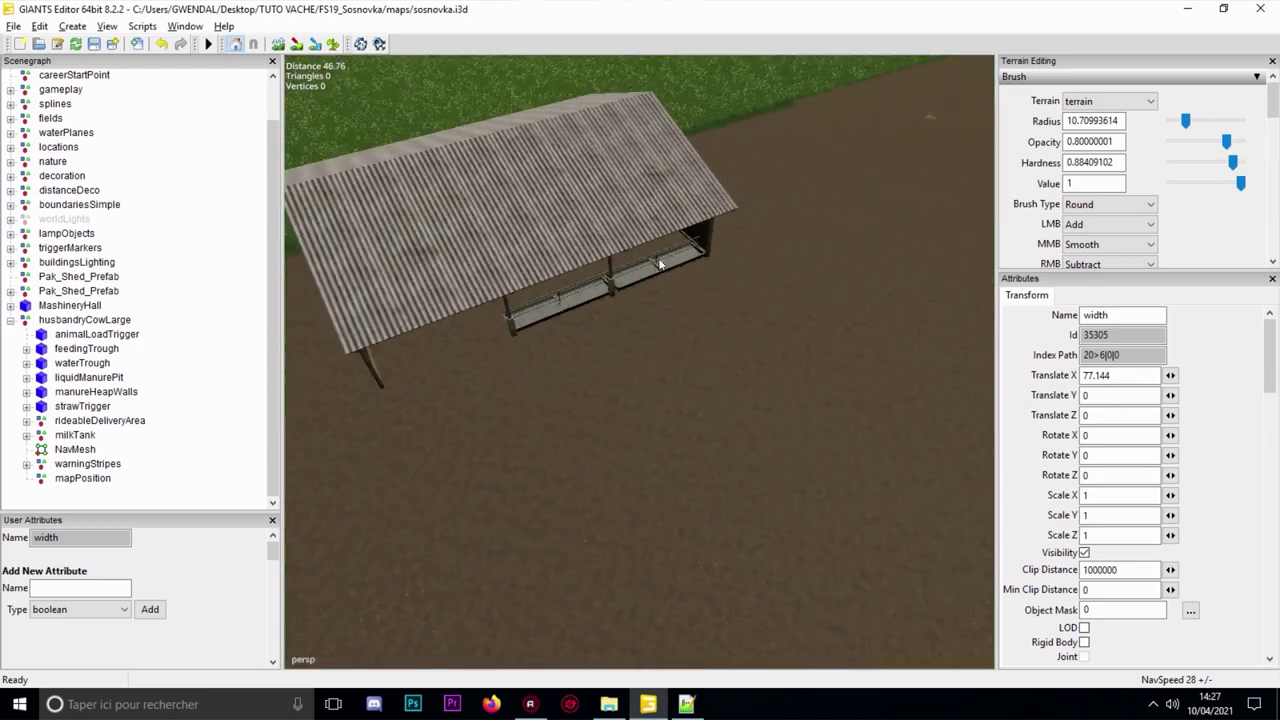
scroll(455, 360, up, 5)
click(72, 352)
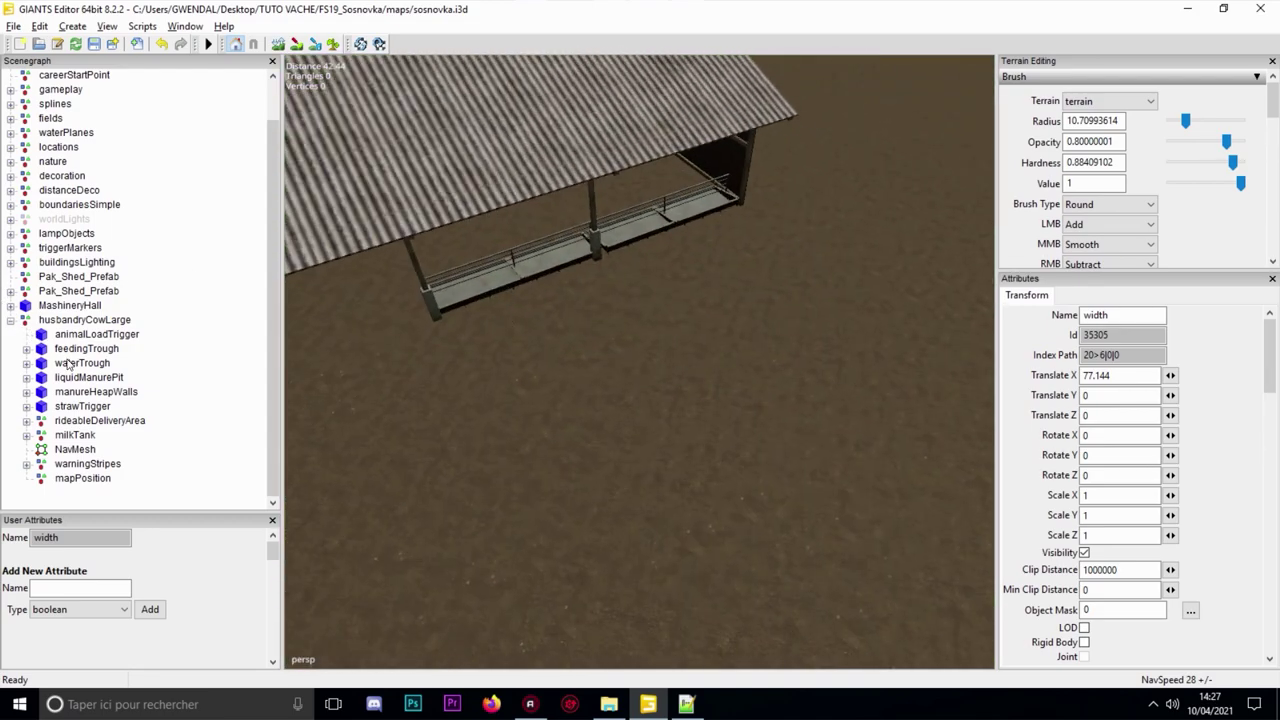
click(27, 349)
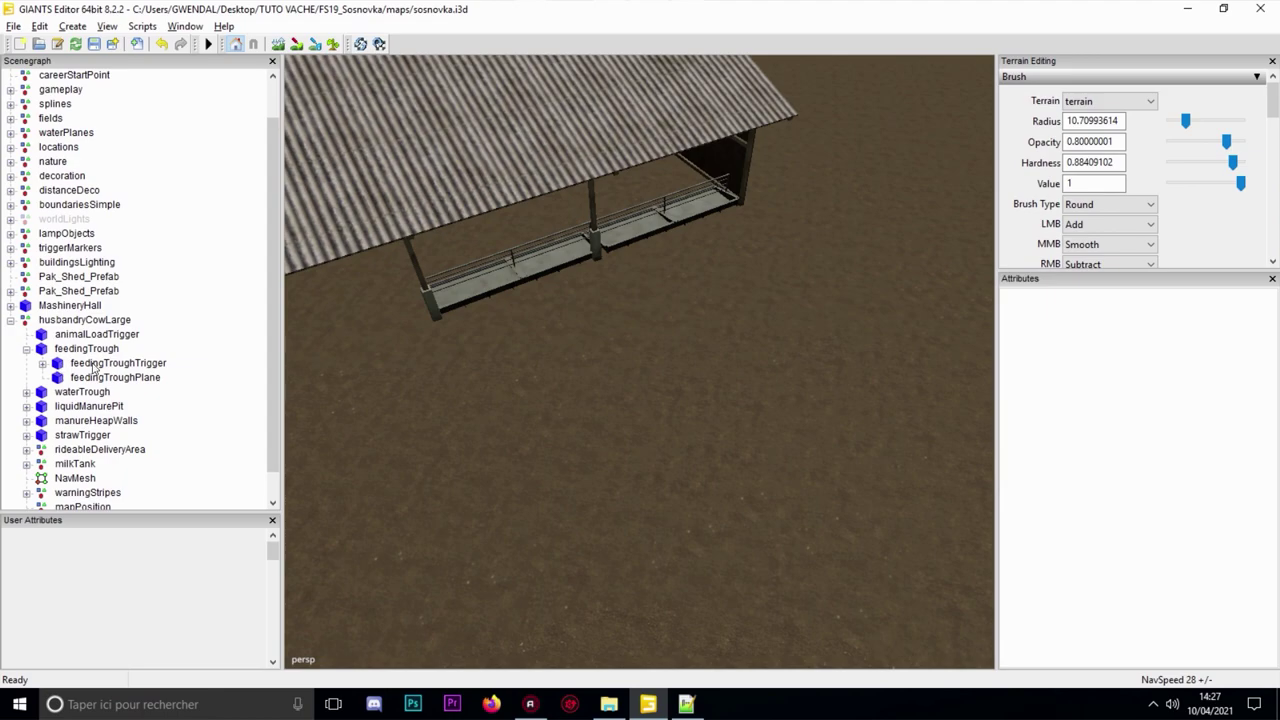
click(96, 365)
click(41, 364)
click(92, 406)
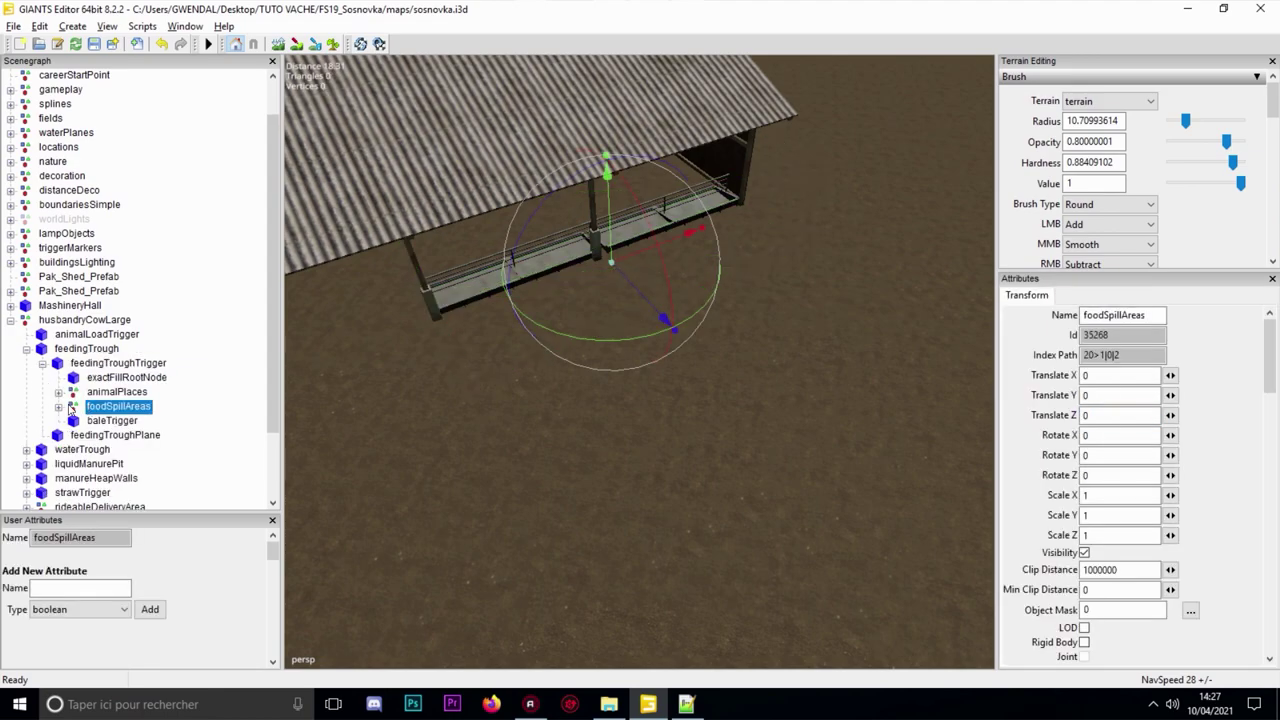
- Inspect the start nodes in foodSpillAreas and the width and height nodes of start1 in front of the trough
click(59, 408)
click(59, 407)
click(111, 422)
click(116, 436)
click(116, 436)
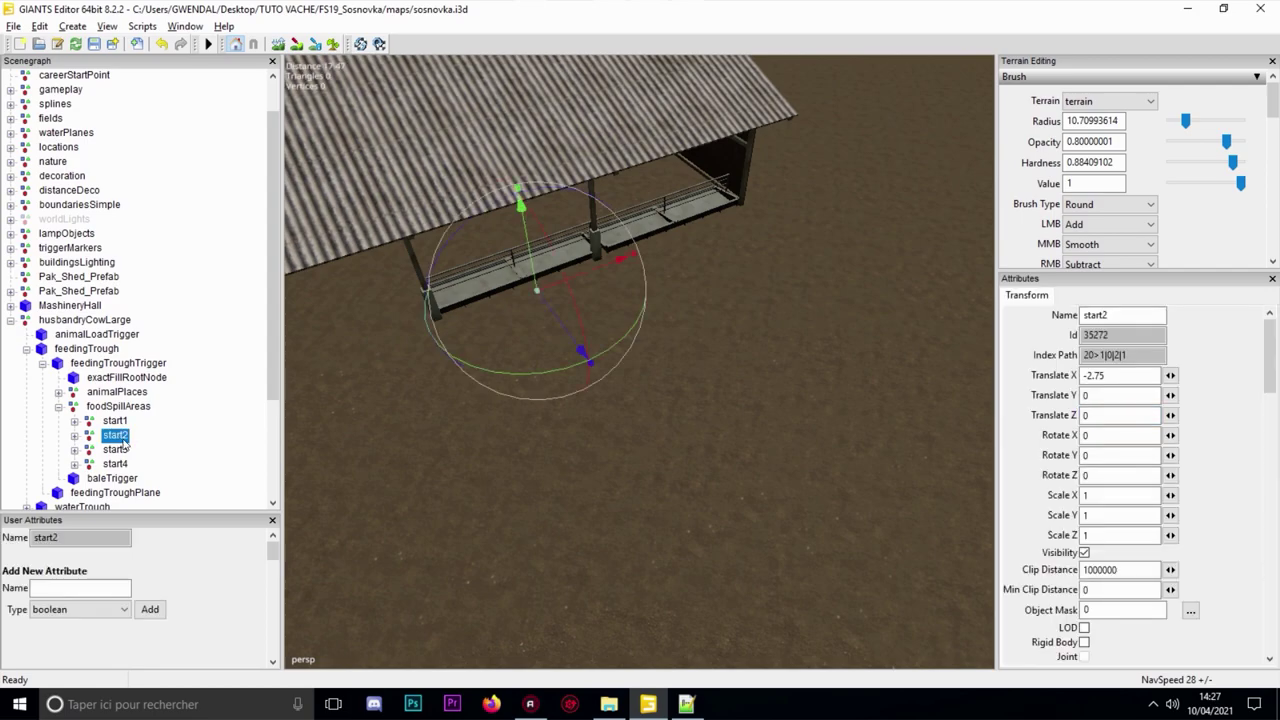
click(74, 421)
click(128, 436)
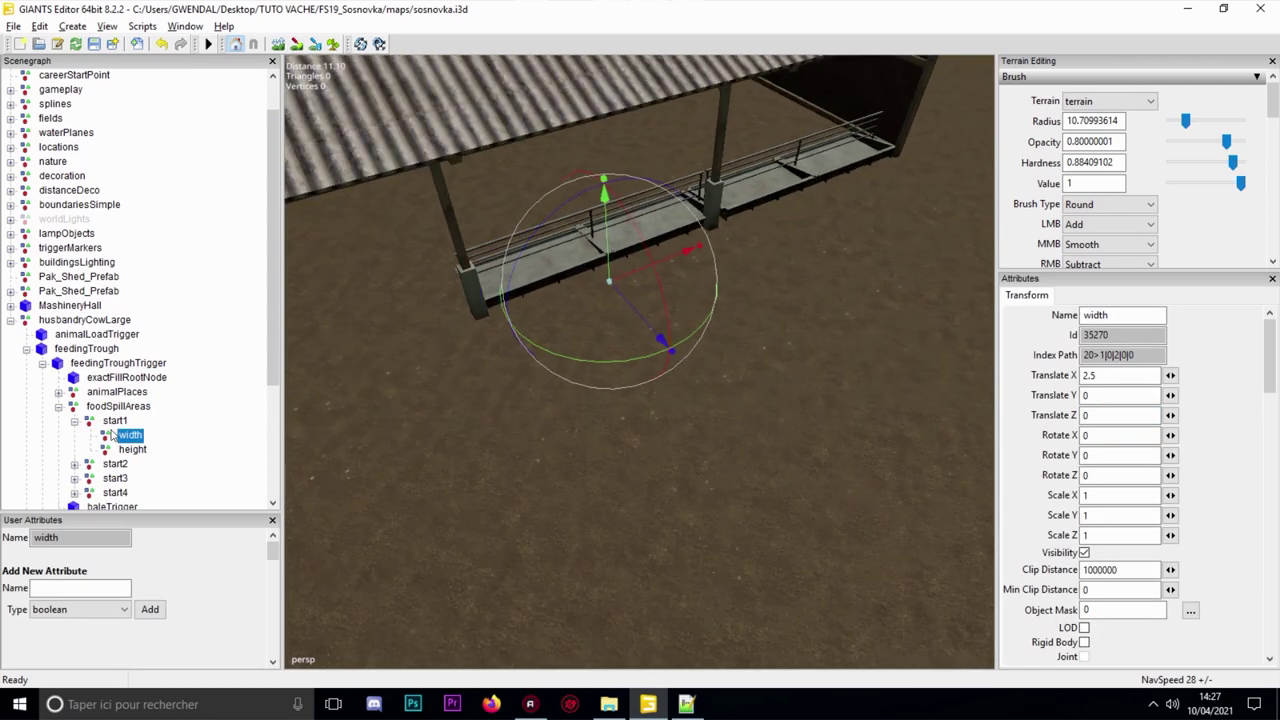
click(117, 421)
click(128, 436)
click(136, 450)
scroll(437, 390, down, 10)
mouse_move(437, 390)
alt+mouse_down()
mouse_move(588, 405)
mouse_move(428, 398)
alt+mouse_up()
scroll(517, 404, down, 3)
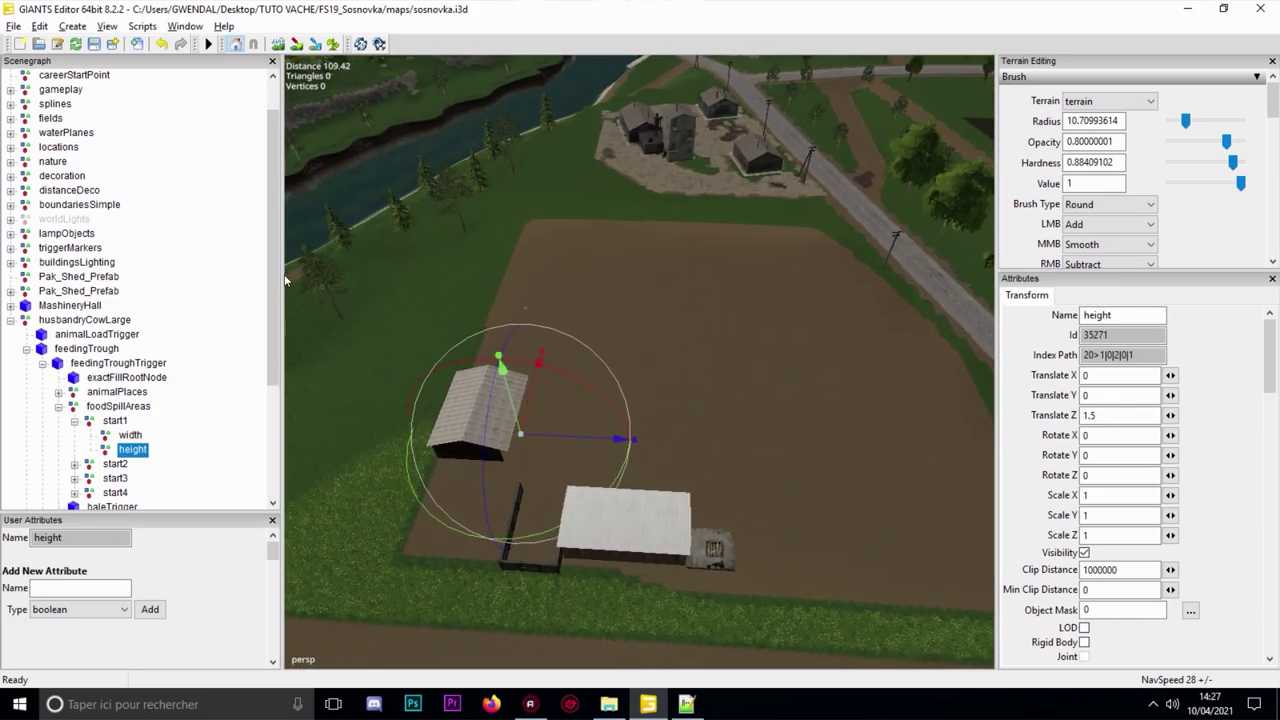
- Inspect the start, width and height nodes of rideableDeliveryArea around the field, and collapse the hierarchy again
scroll(270, 366, down, 4)
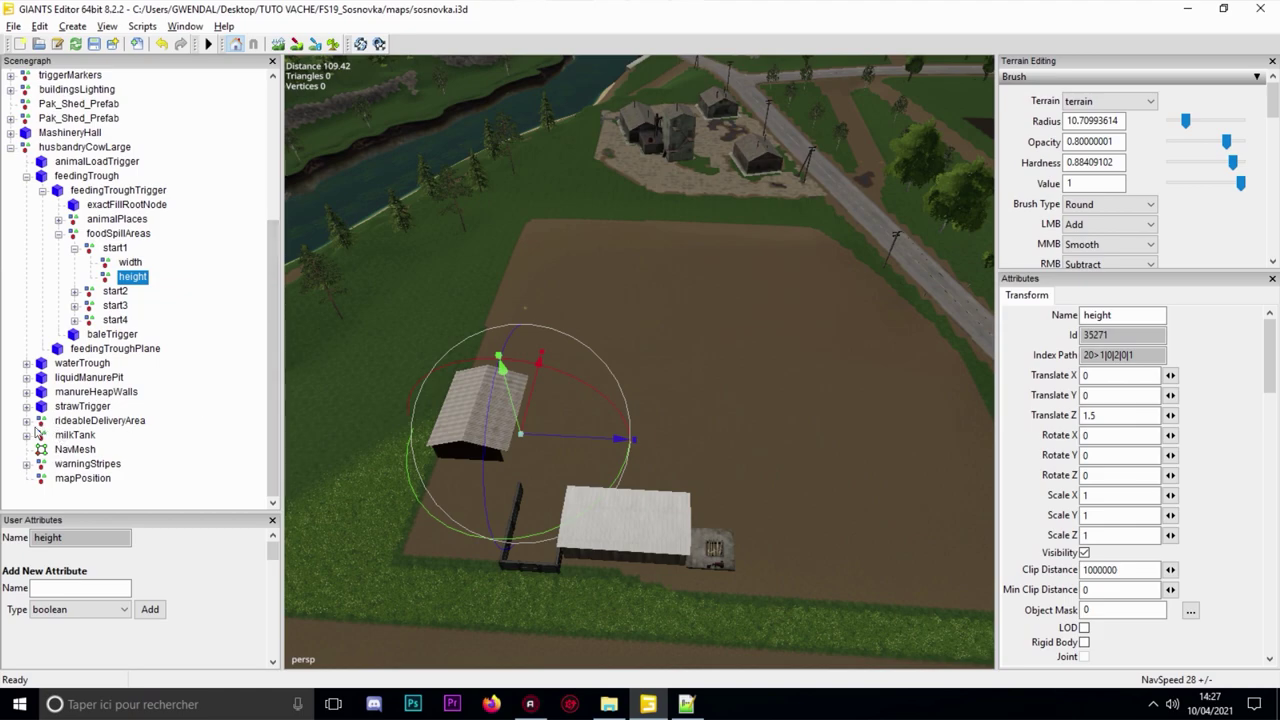
click(27, 421)
click(80, 435)
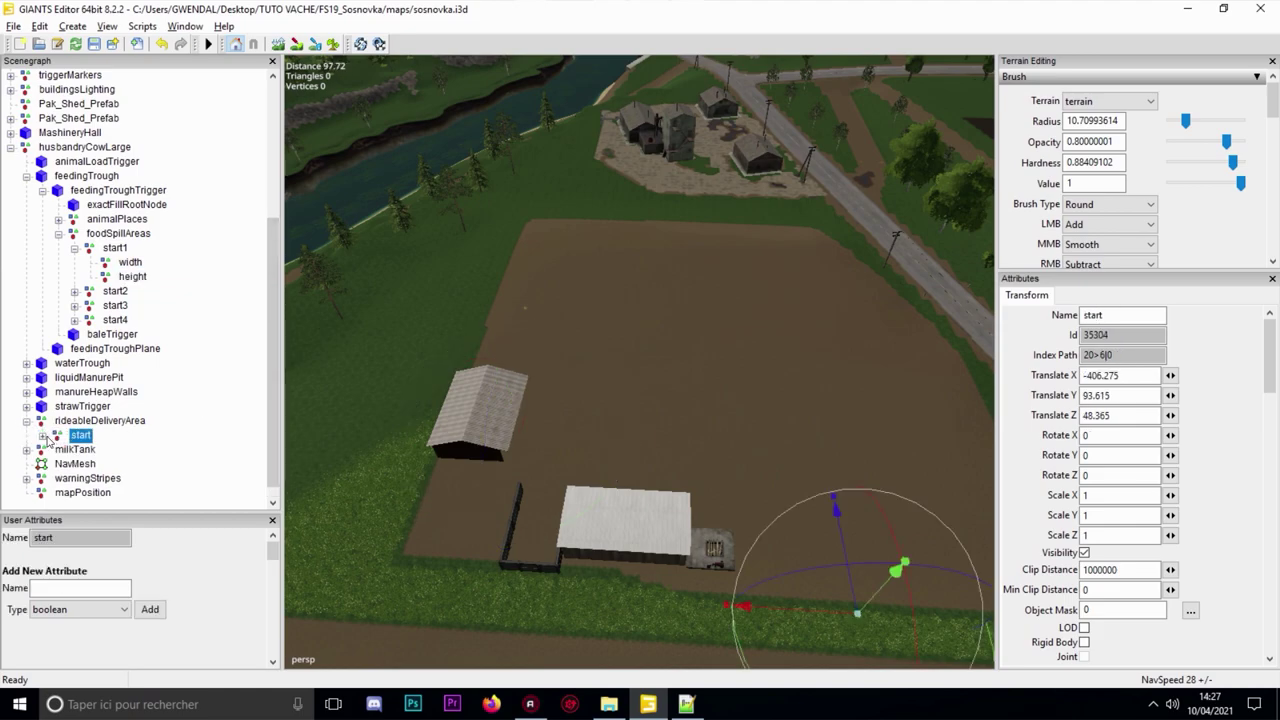
click(42, 435)
scroll(662, 538, up, 1)
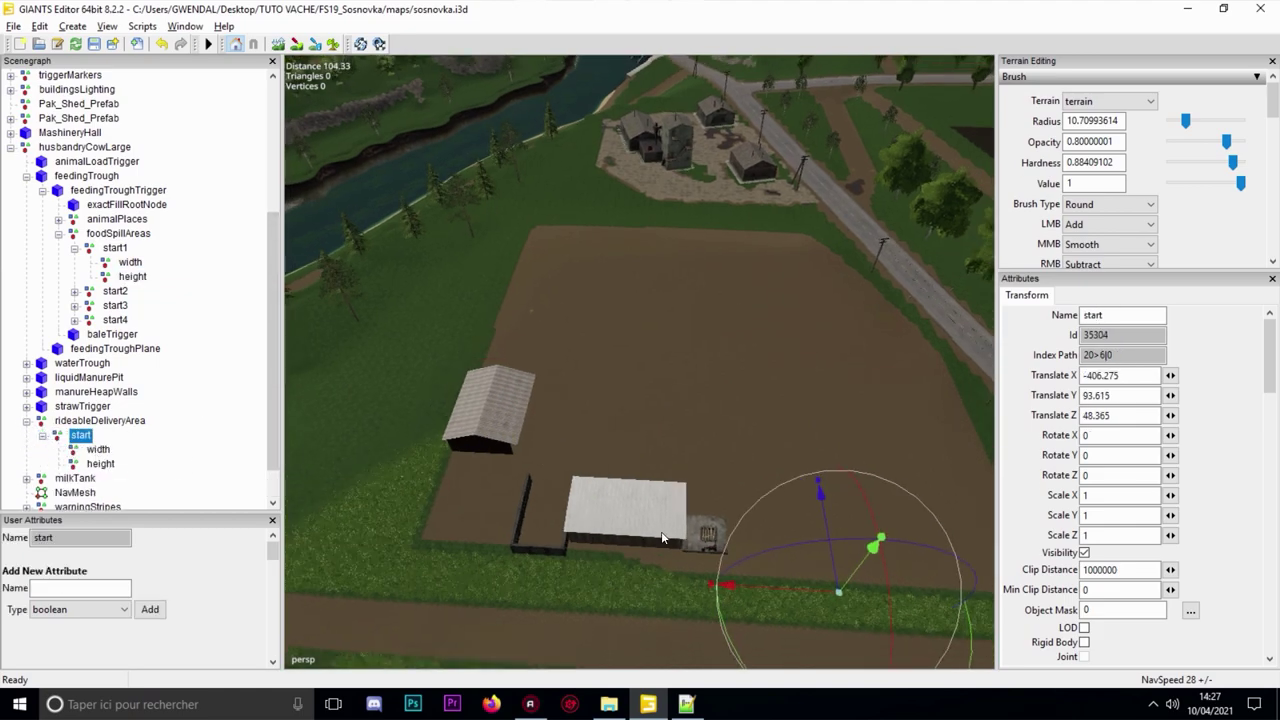
click(97, 450)
click(98, 464)
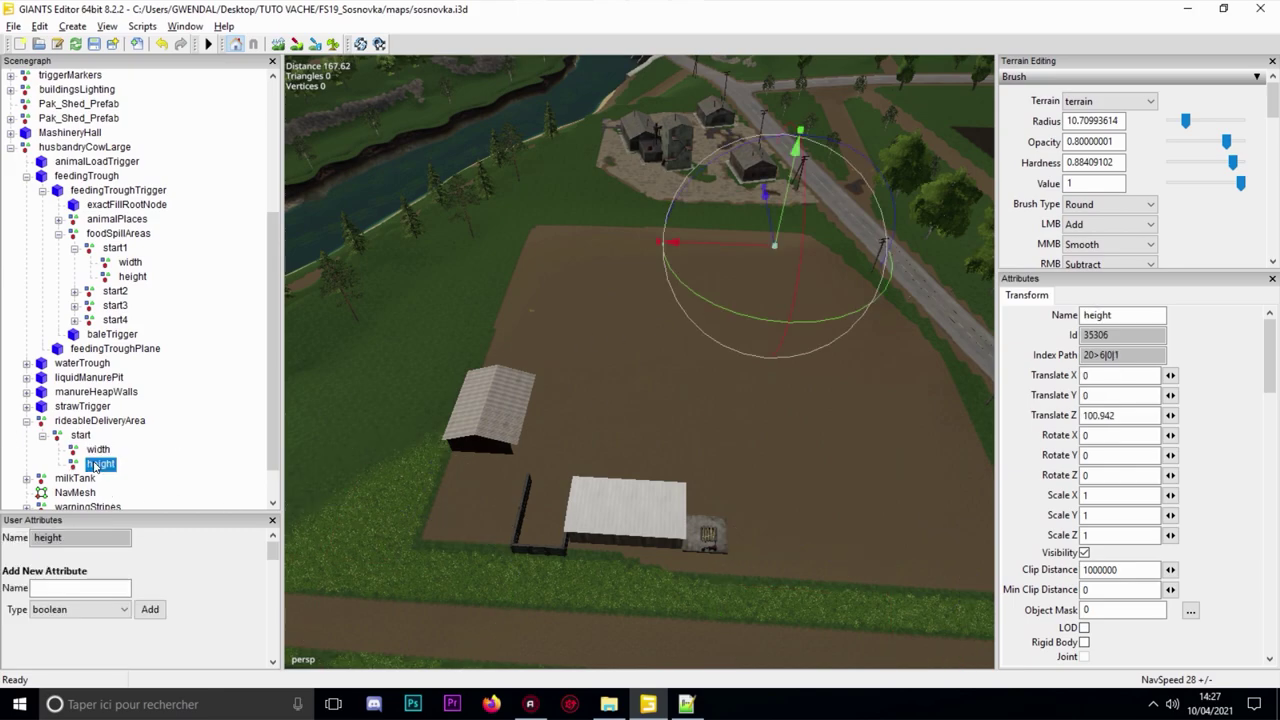
click(84, 437)
click(92, 450)
click(102, 466)
alt+drag(448, 316, 335, 342)
click(26, 423)
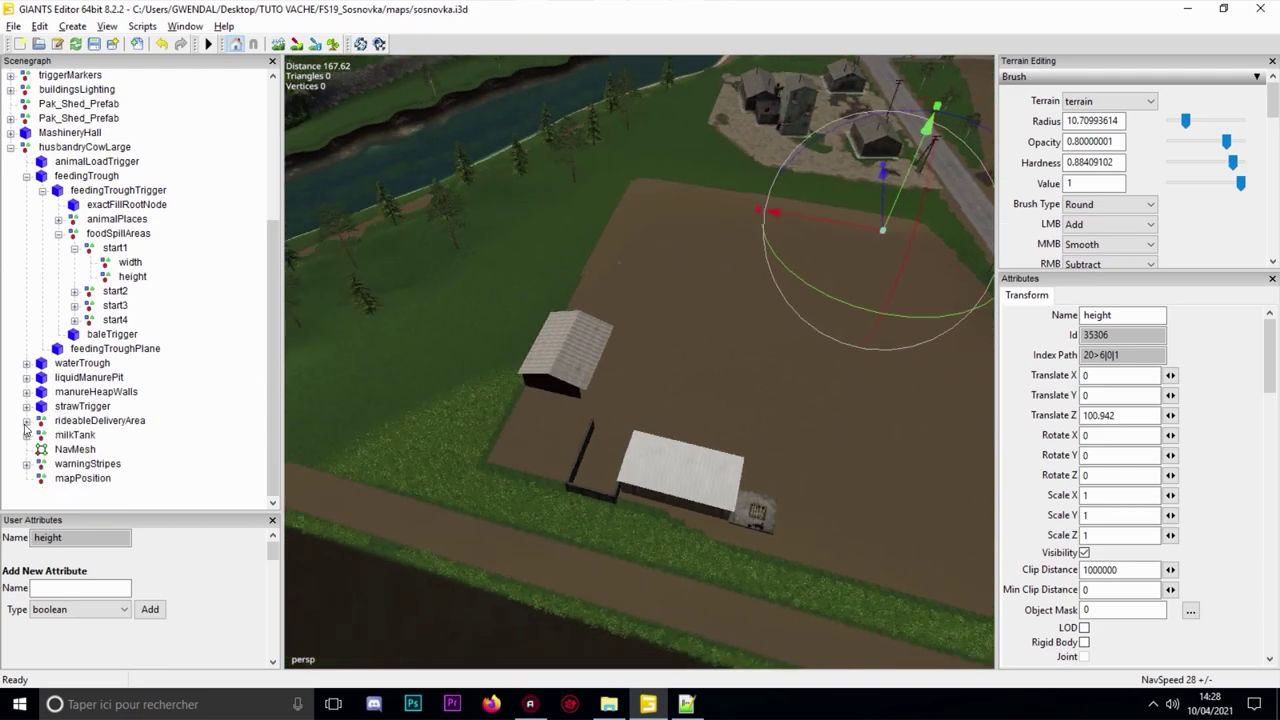
- Examine start1 of foodSpillAreas and its width and height nodes up close at the end of the feeding trough
scroll(700, 220, up, 5)
alt+drag(725, 208, 484, 270)
scroll(490, 266, up, 3)
alt+drag(530, 234, 620, 206)
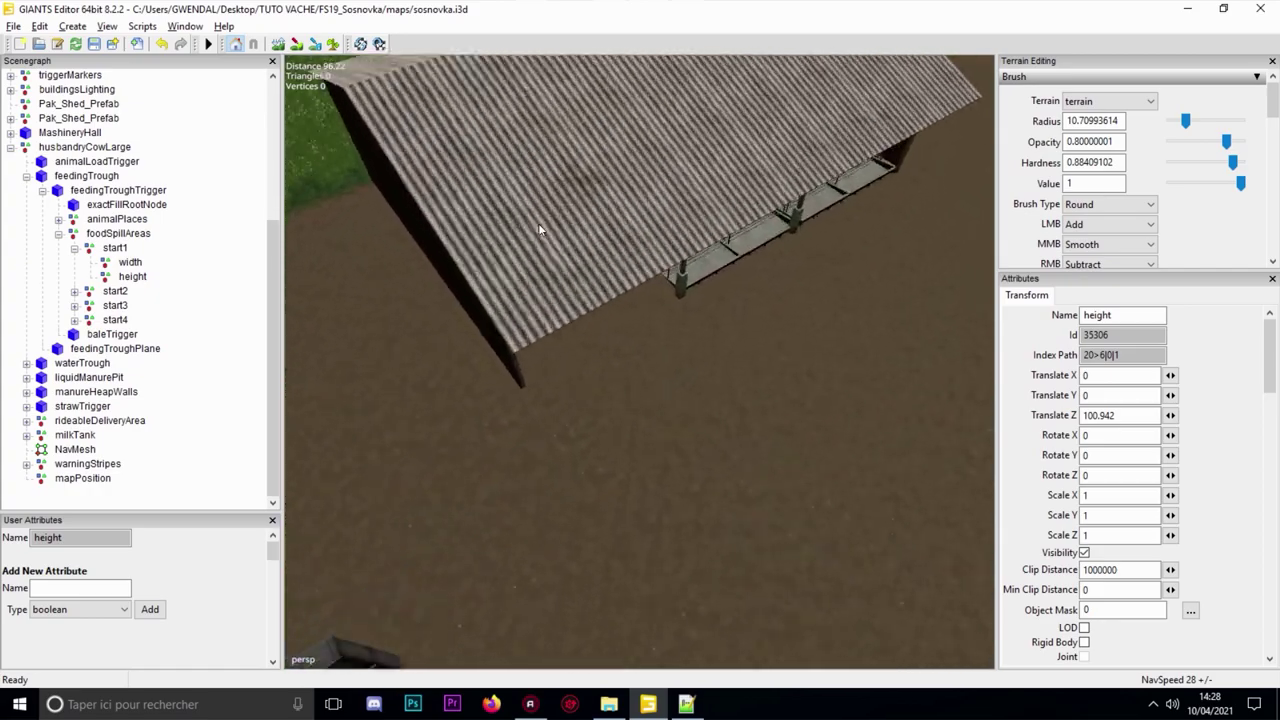
scroll(618, 205, up, 2)
click(114, 247)
key(f)
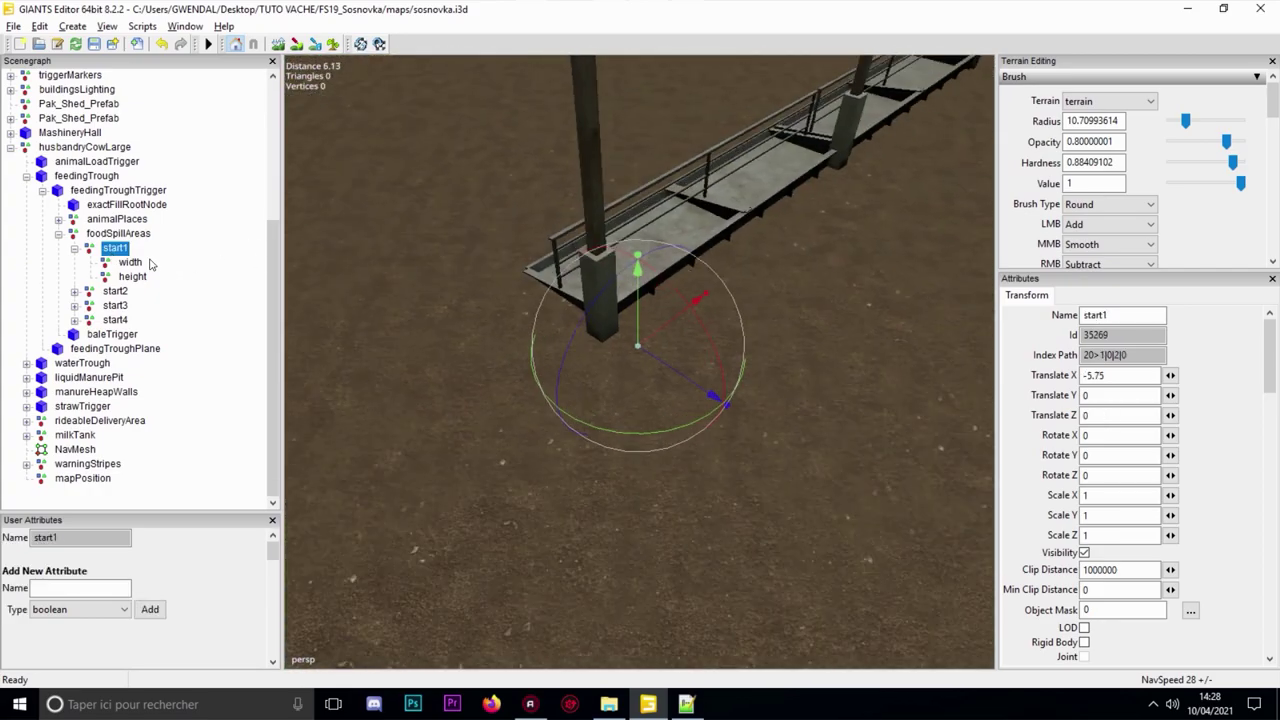
scroll(387, 280, down, 2)
alt+drag(460, 306, 480, 314)
scroll(501, 316, up, 3)
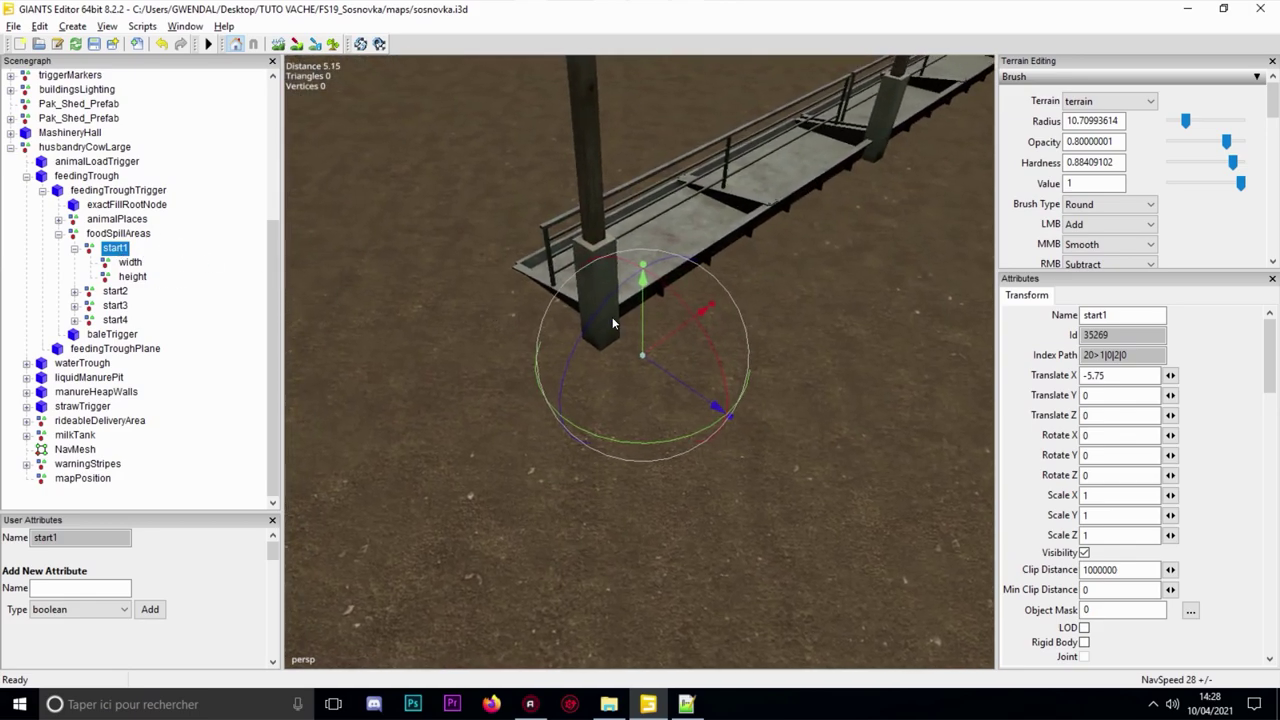
click(124, 265)
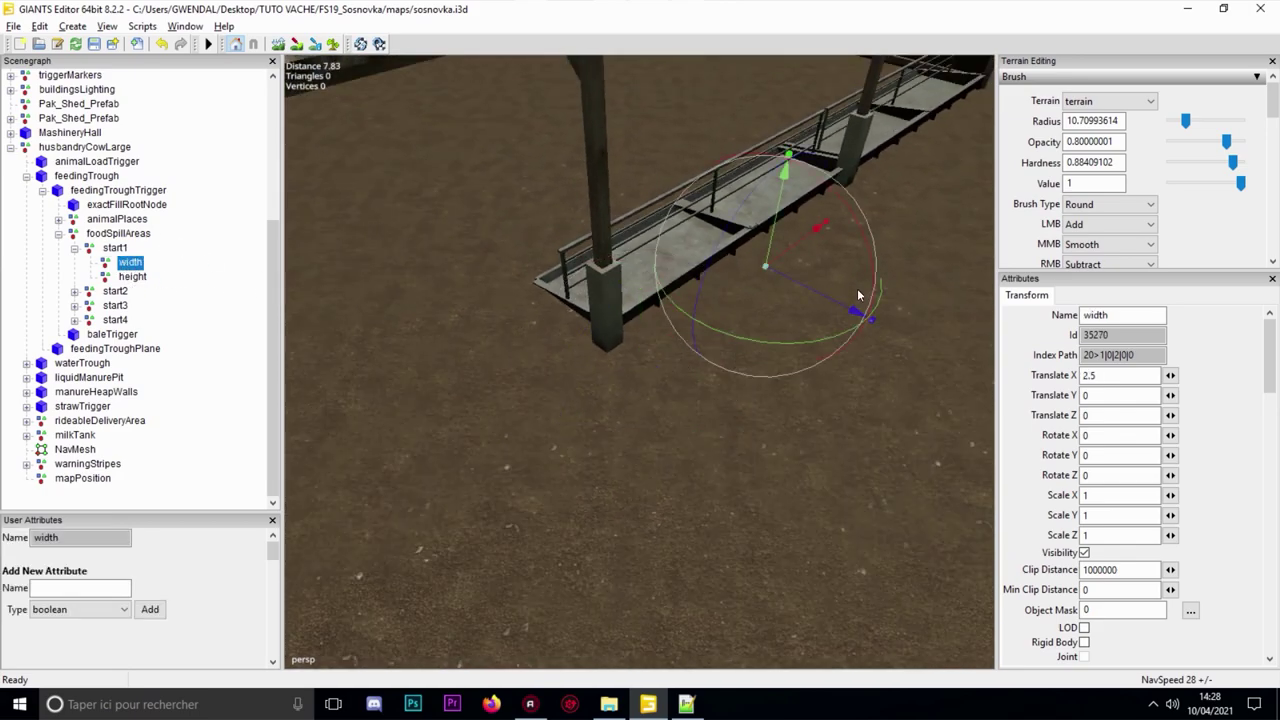
click(133, 277)
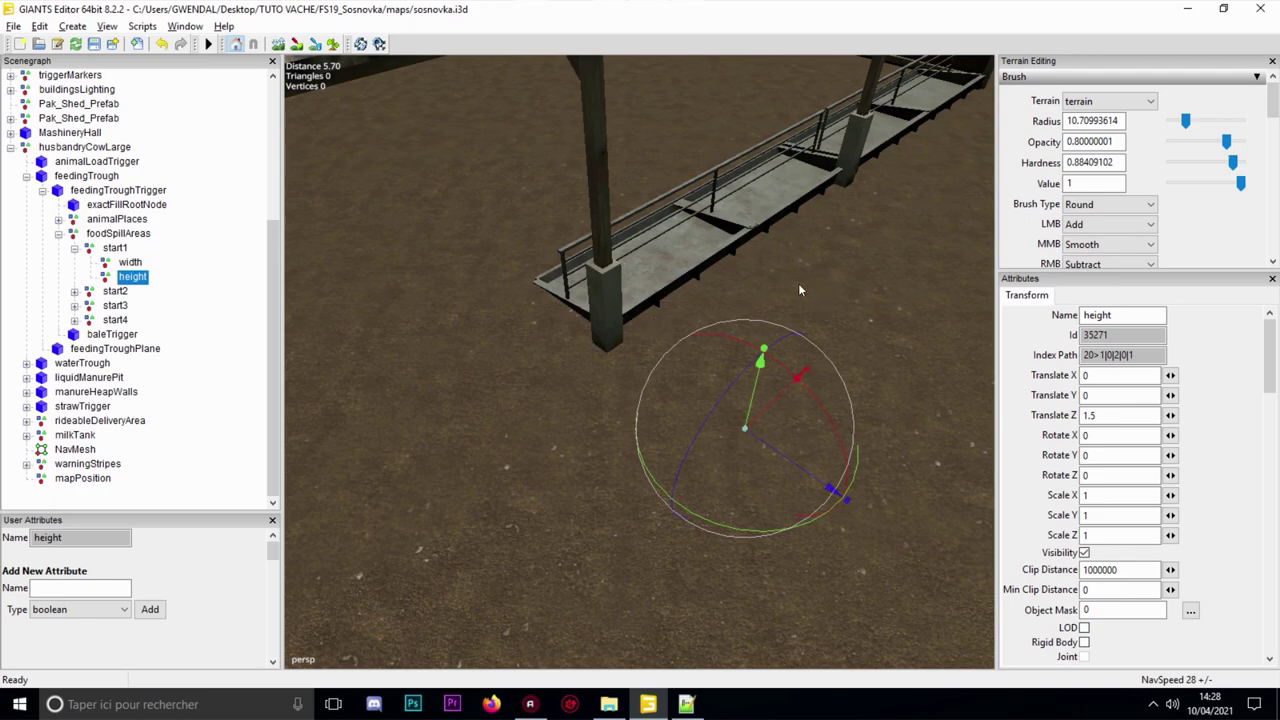
alt+drag(794, 307, 651, 370)
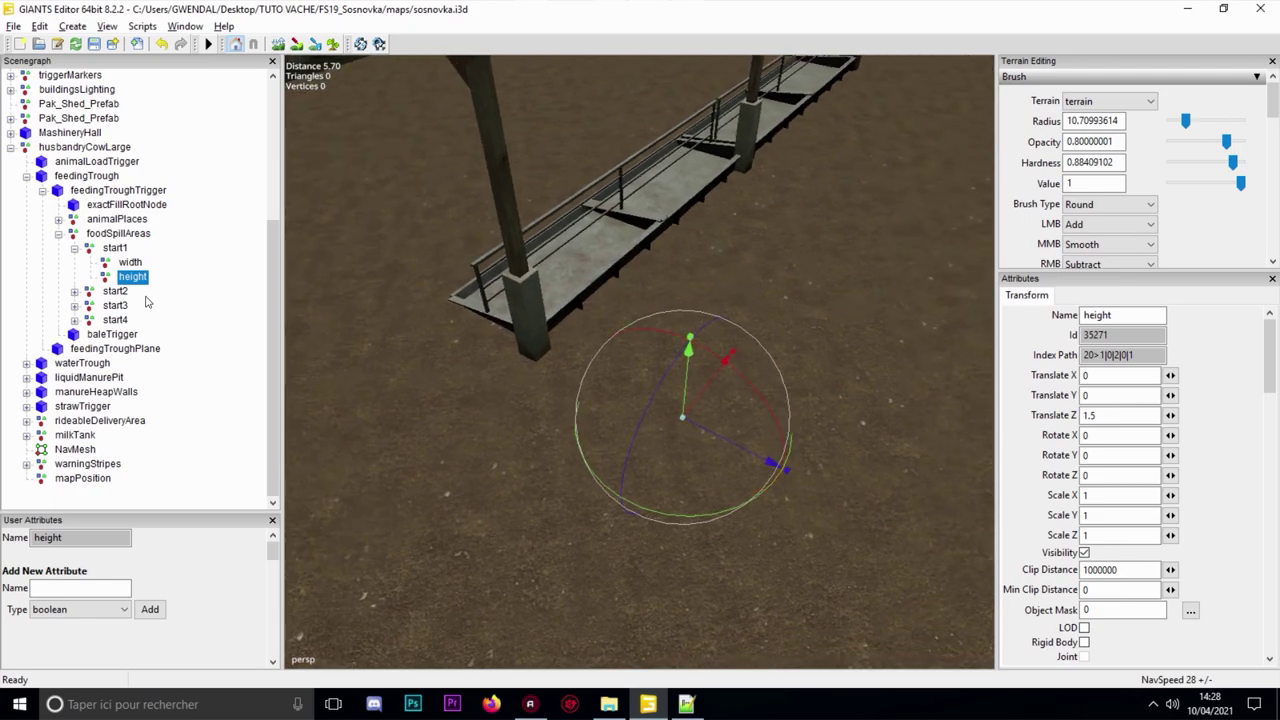
- Inspect start2 of foodSpillAreas with its width node, and view the whole front of the feeding trough
click(115, 291)
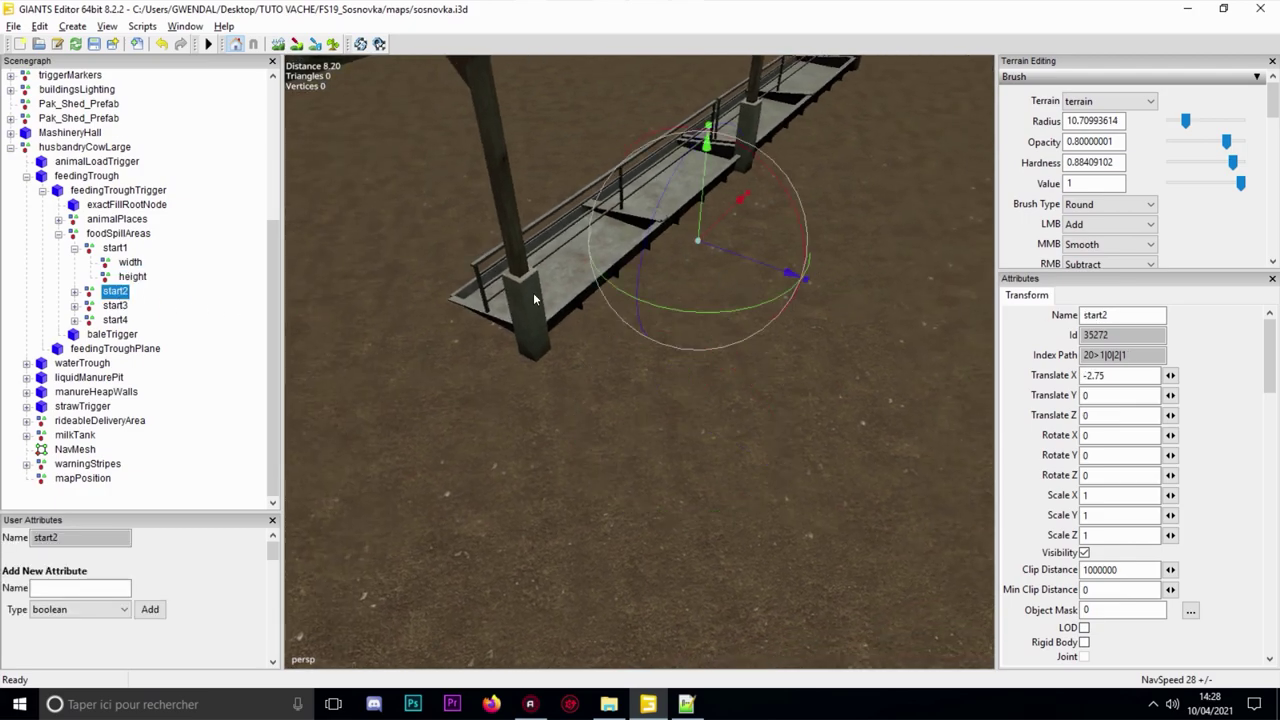
click(74, 291)
click(125, 307)
click(452, 317)
alt+drag(452, 317, 422, 318)
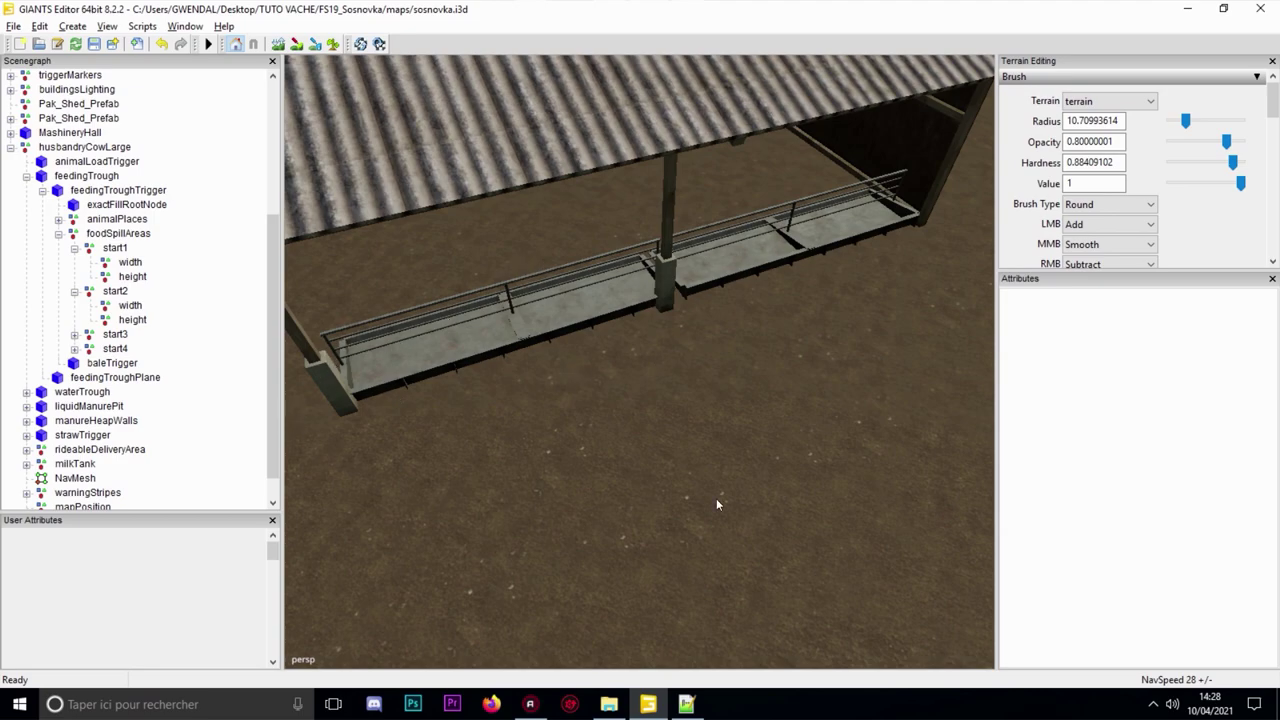
right_drag(921, 212, 361, 322)
- Switch to husbandryCowLarge.xml in Notepad++ and examine the foodSpillage module and the node indices of its area line
click(686, 704)
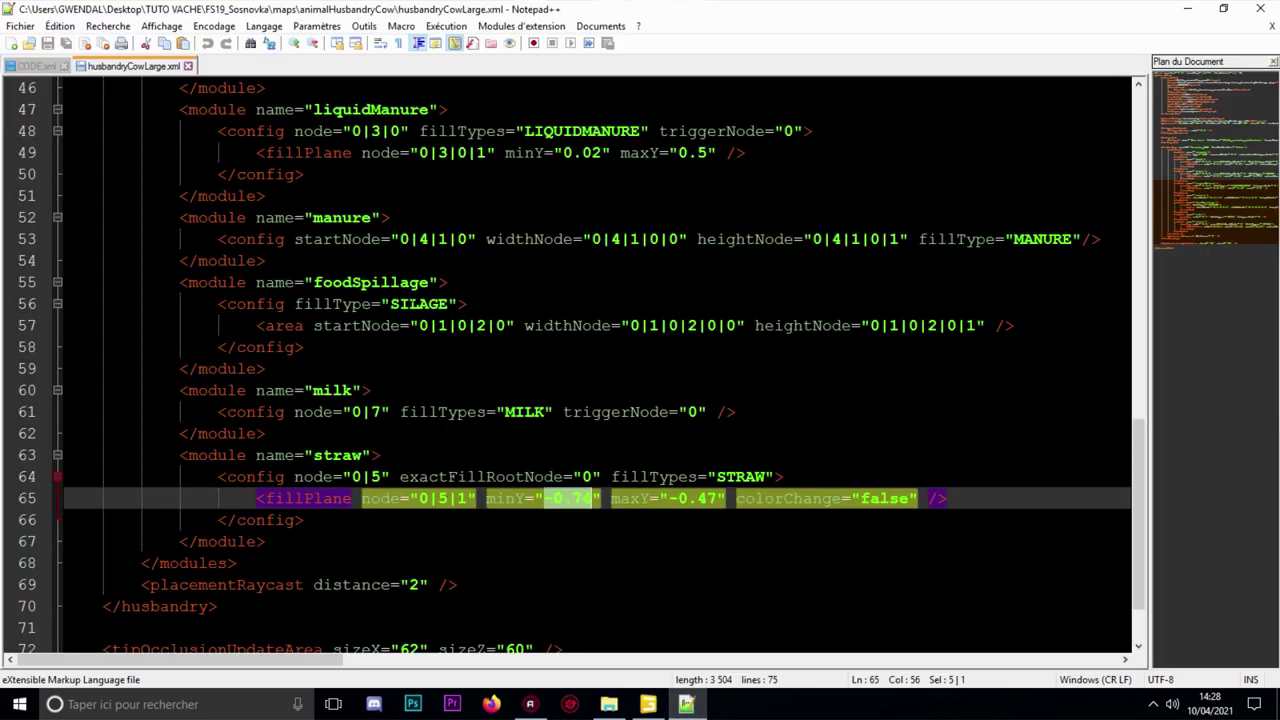
click(332, 283)
click(397, 283)
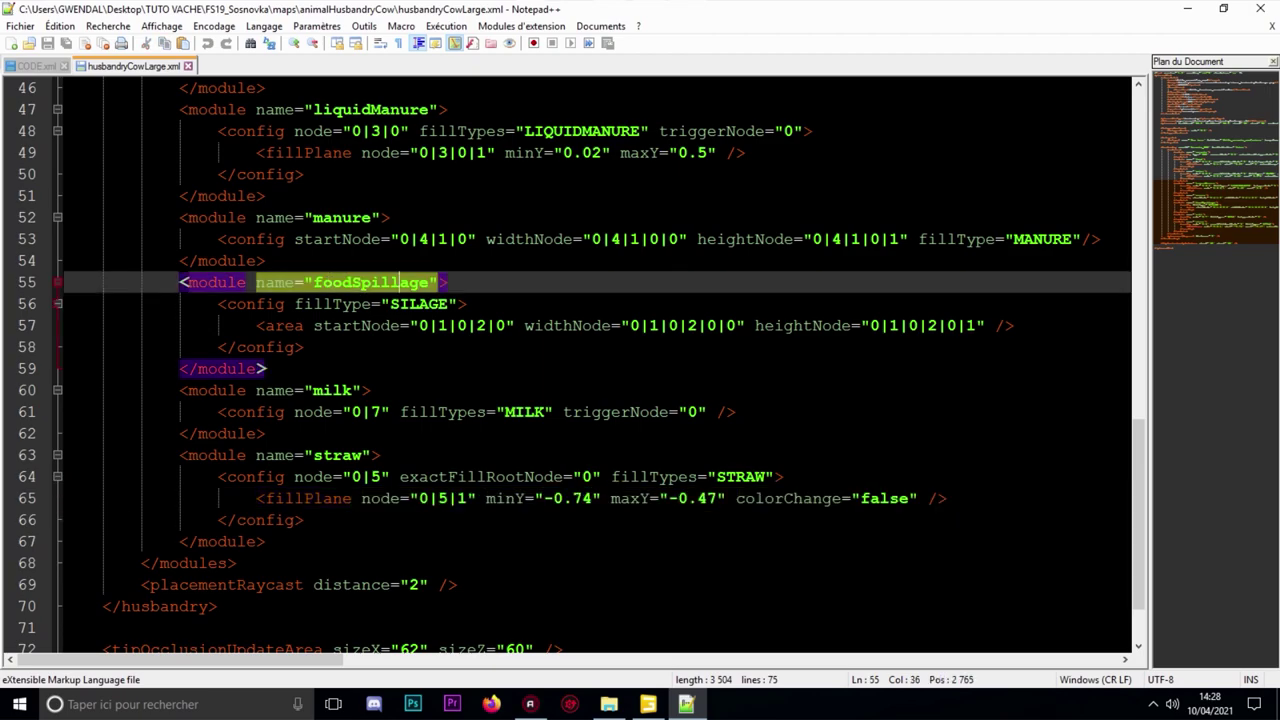
click(381, 326)
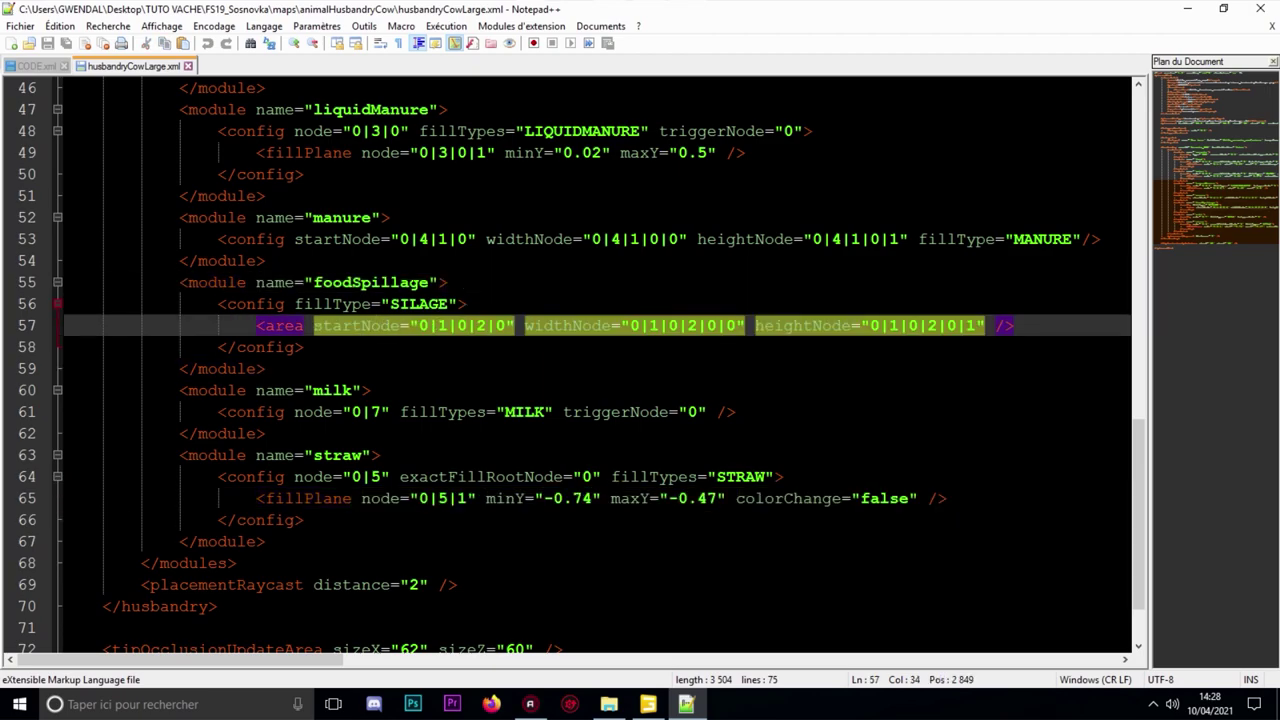
- Switch back to GIANTS Editor, view the feeding trough, and collapse the foodSpillAreas node
click(648, 704)
scroll(624, 515, up, 4)
alt+drag(640, 461, 699, 430)
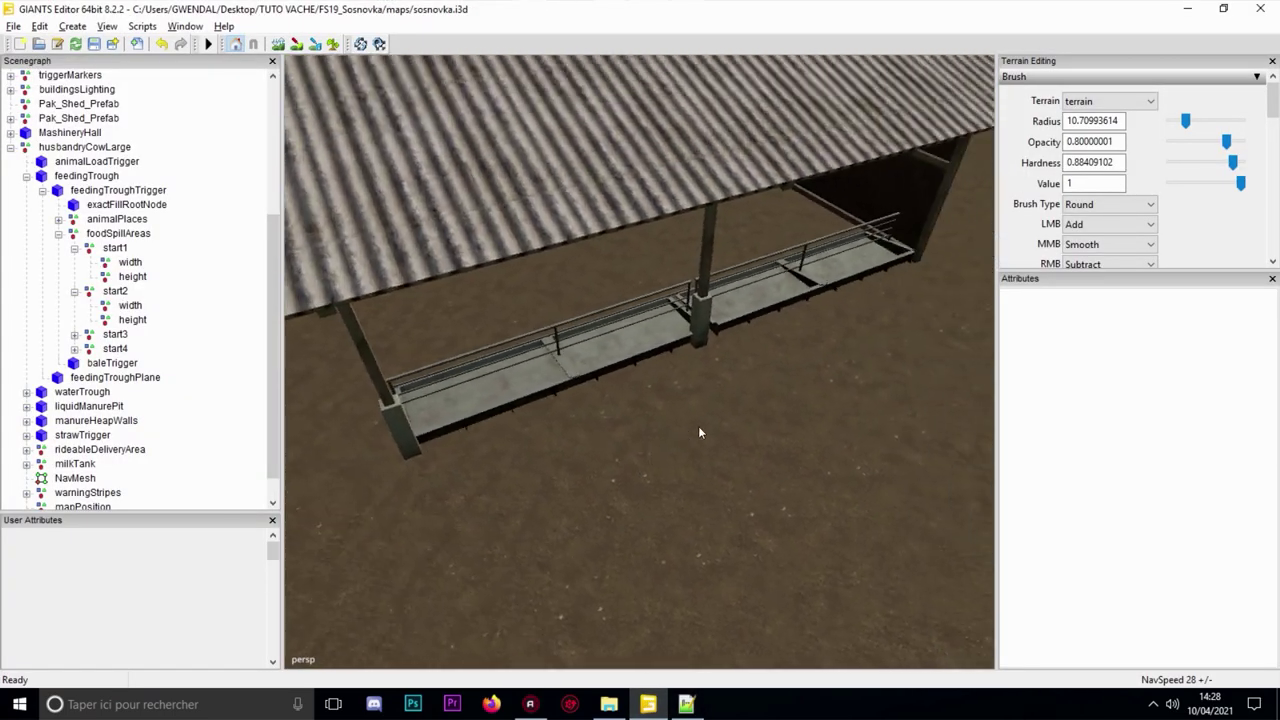
click(58, 235)
scroll(472, 356, down, 5)
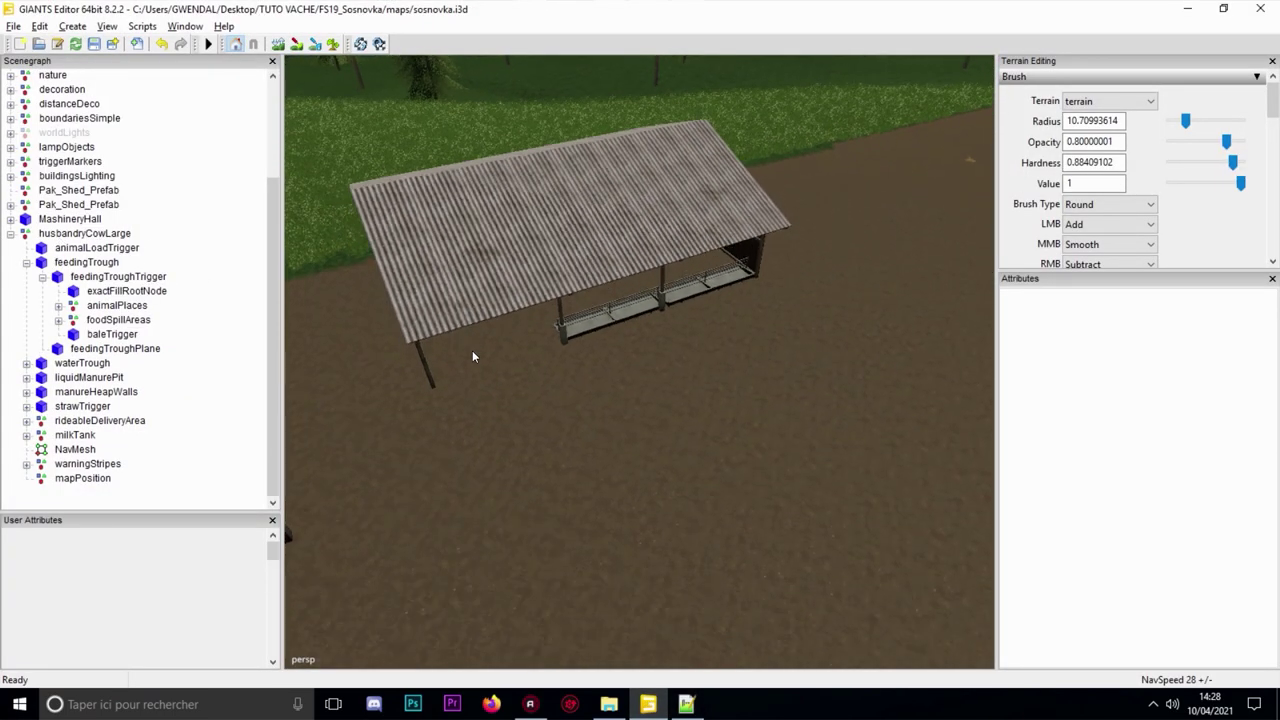
- Expand milkTank and select its milkTankTrigger, with the grass beside the wooden shed in view
click(82, 420)
click(76, 435)
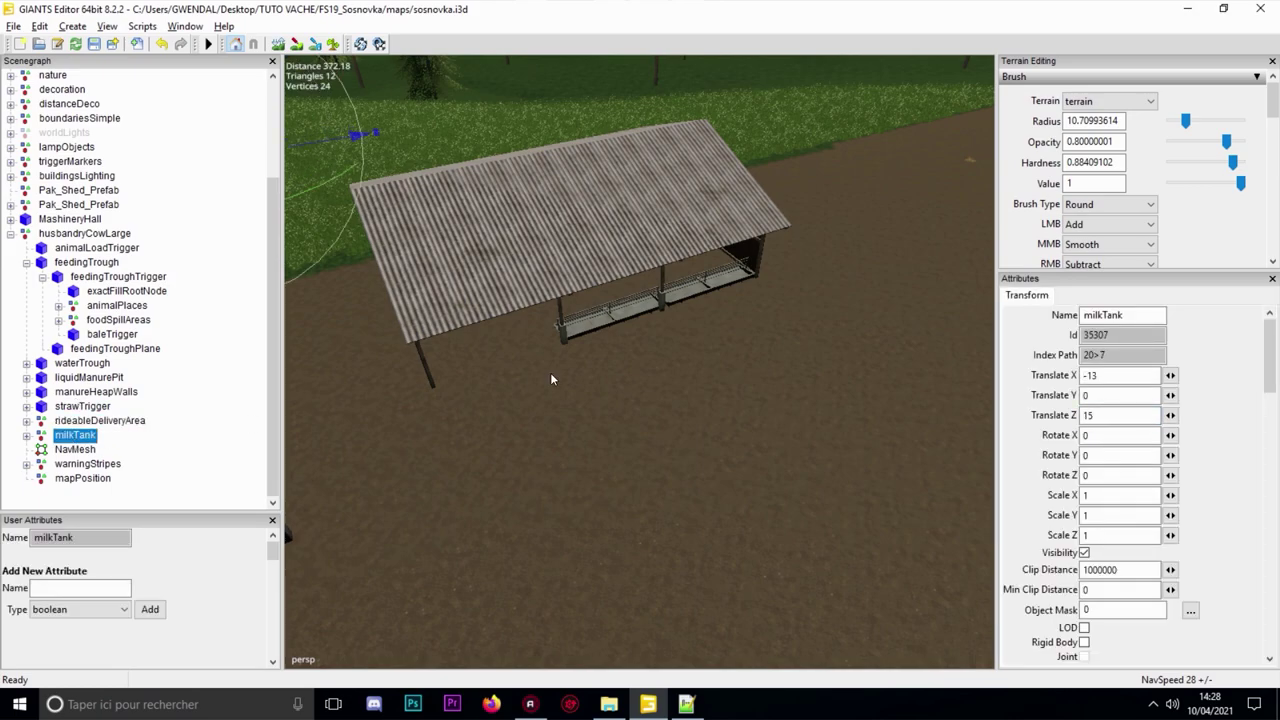
key(f)
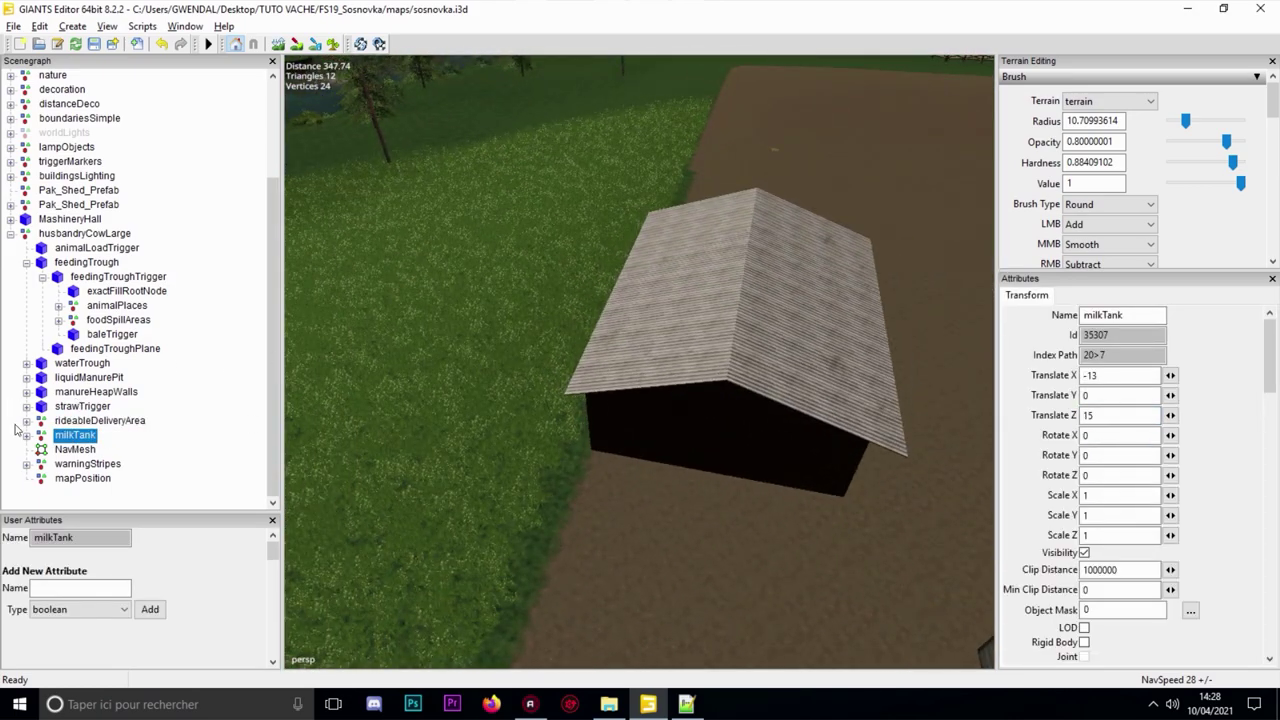
click(24, 433)
click(27, 437)
click(106, 449)
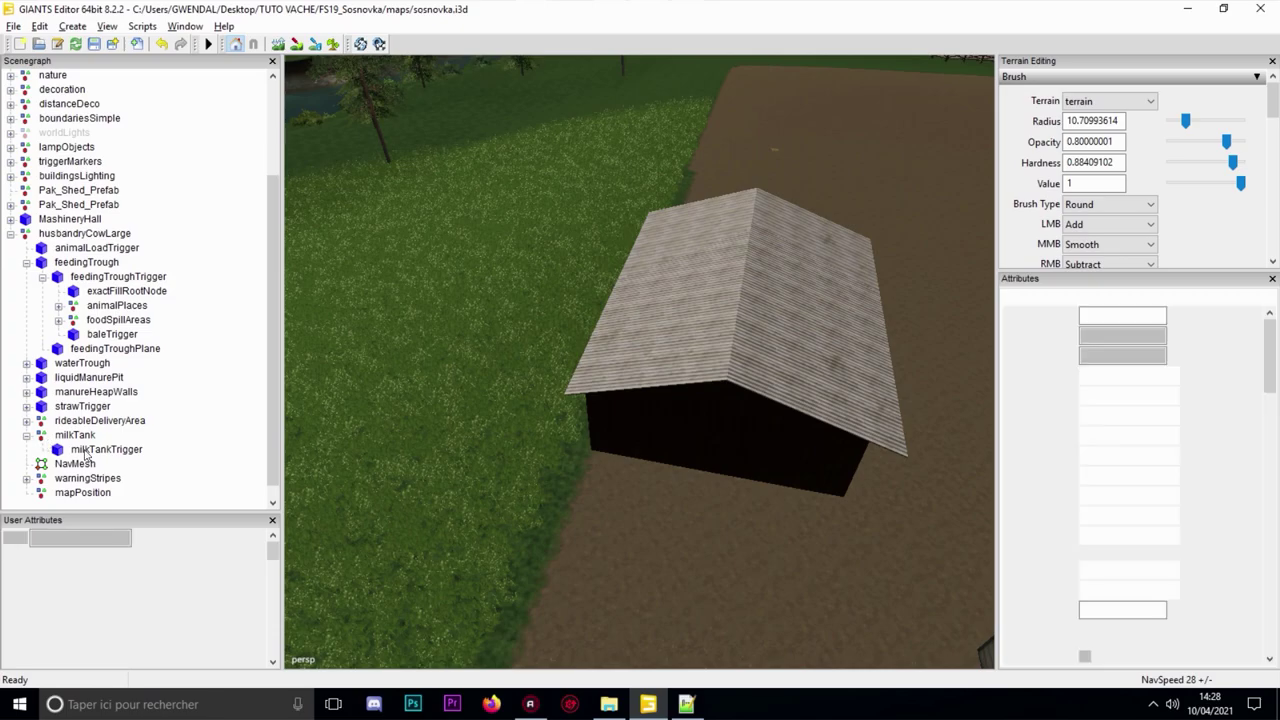
key(f)
alt+drag(555, 367, 565, 352)
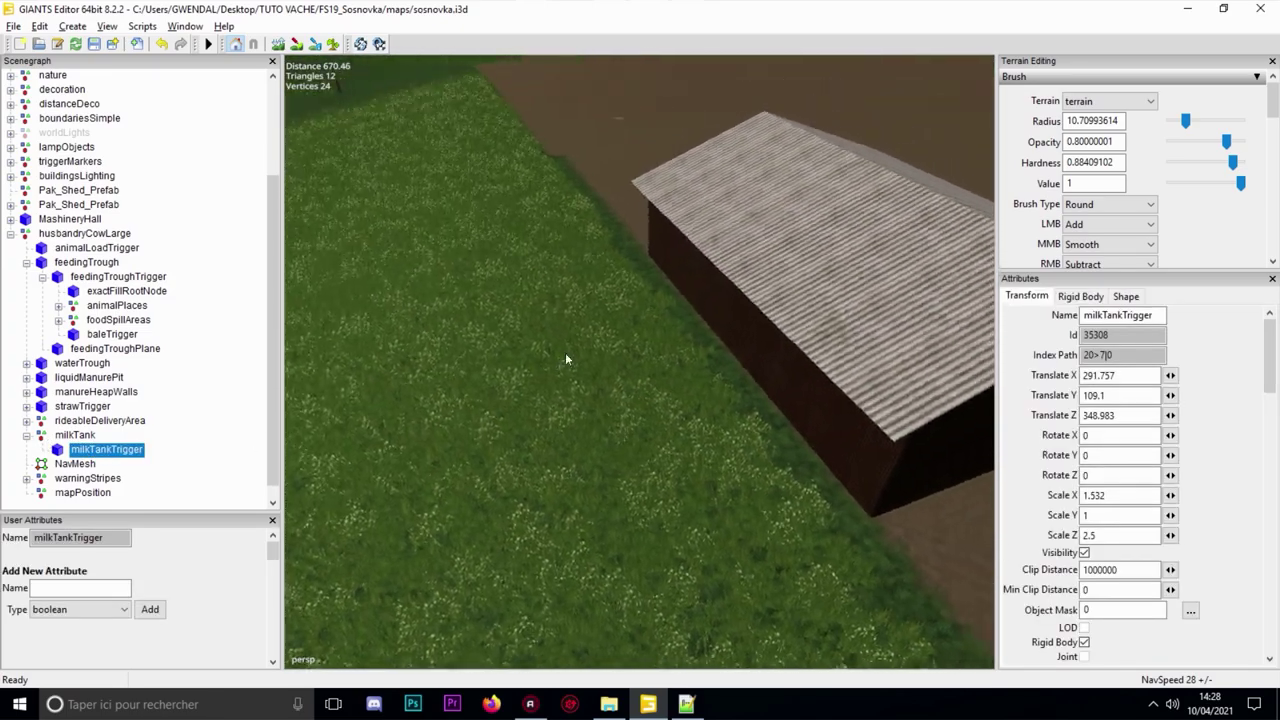
- Place milkTankTrigger on the grass beside the shed's long wall, at about X -315.1 and Z 63.2
key(ctrl+b)
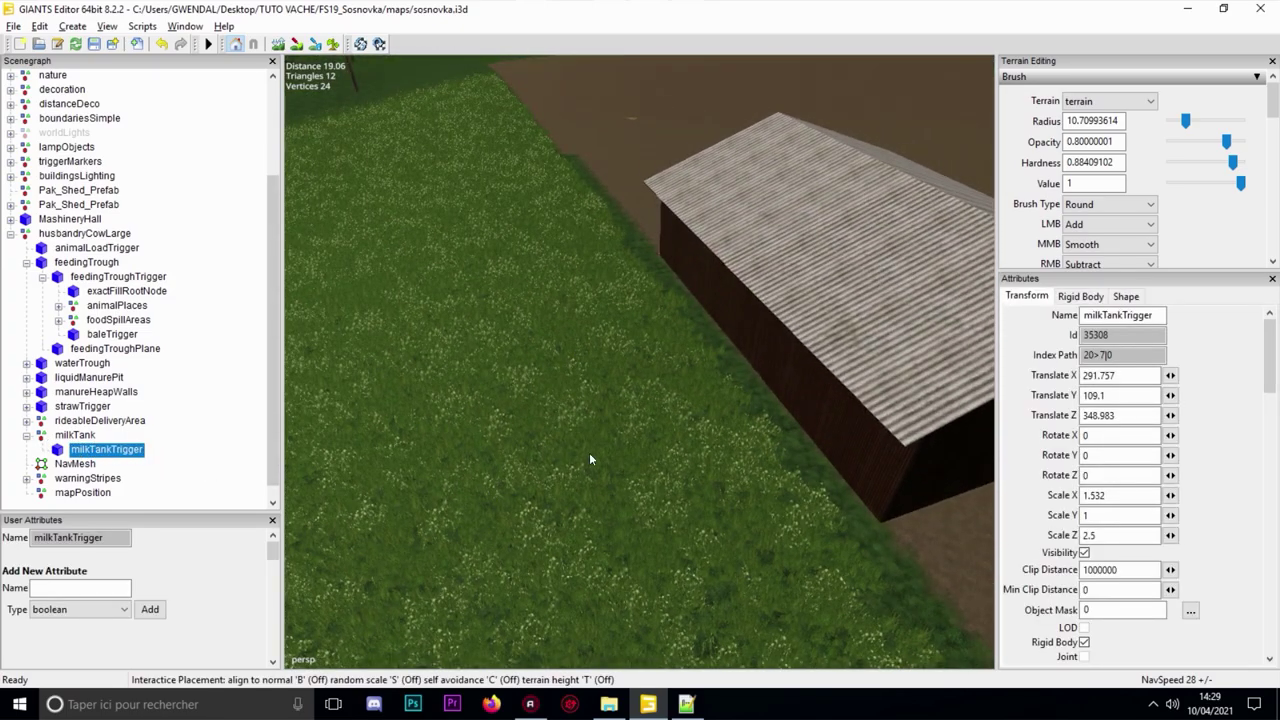
click(586, 458)
scroll(584, 454, down, 4)
drag(589, 430, 633, 406)
alt+middle_drag(619, 381, 630, 360)
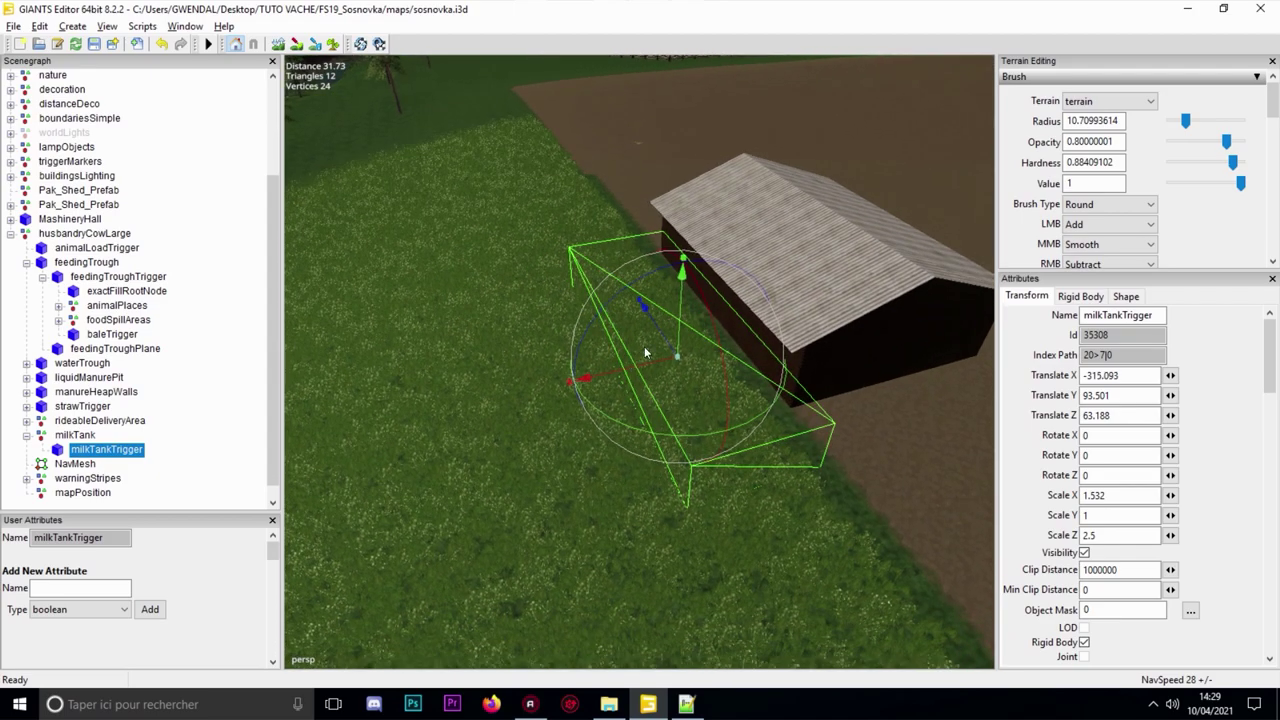
- Align milkTankTrigger with the shed's long wall by moving it to about X -315.94 and Z 66.26
alt+drag(644, 348, 590, 280)
scroll(656, 384, up, 4)
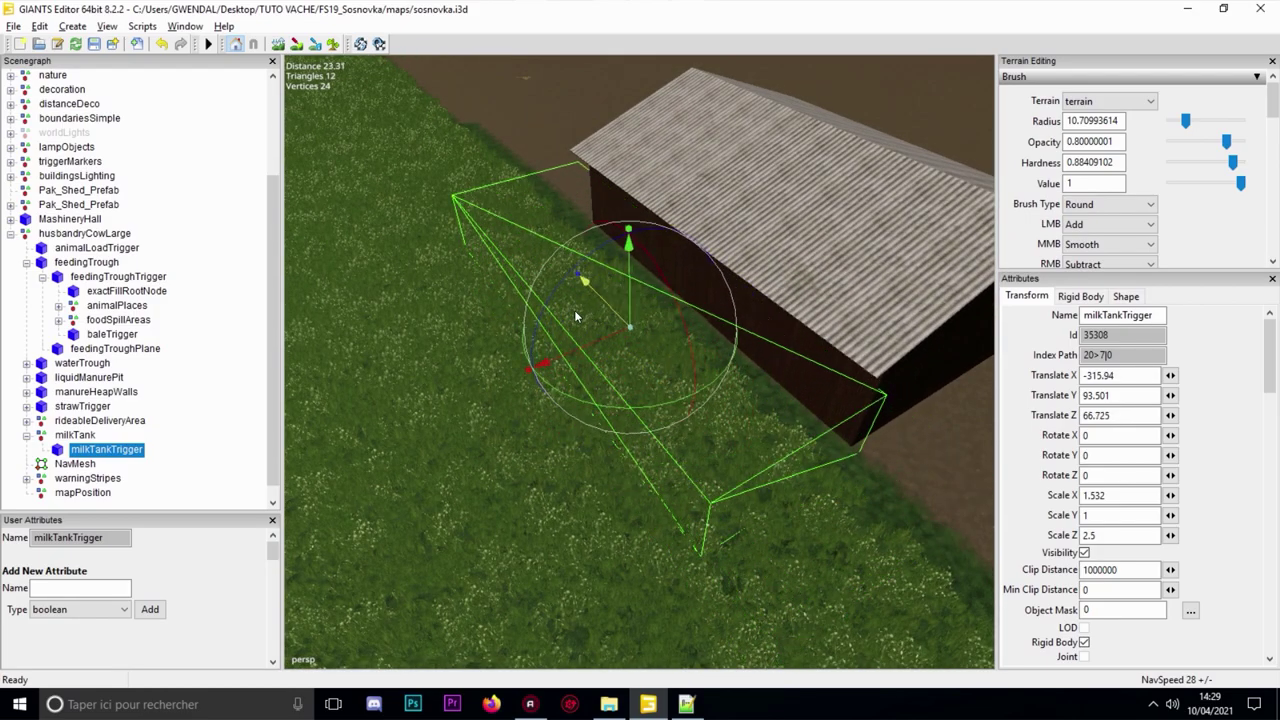
scroll(598, 268, down, 6)
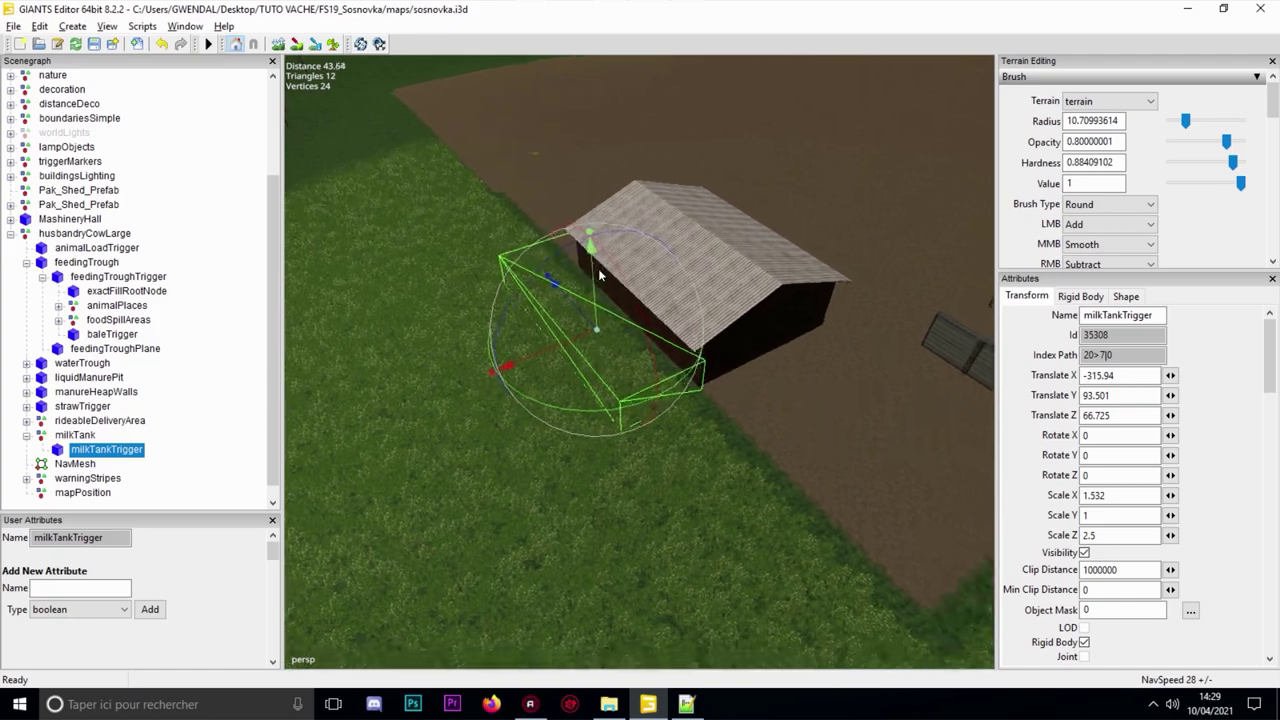
alt+middle_drag(598, 270, 586, 267)
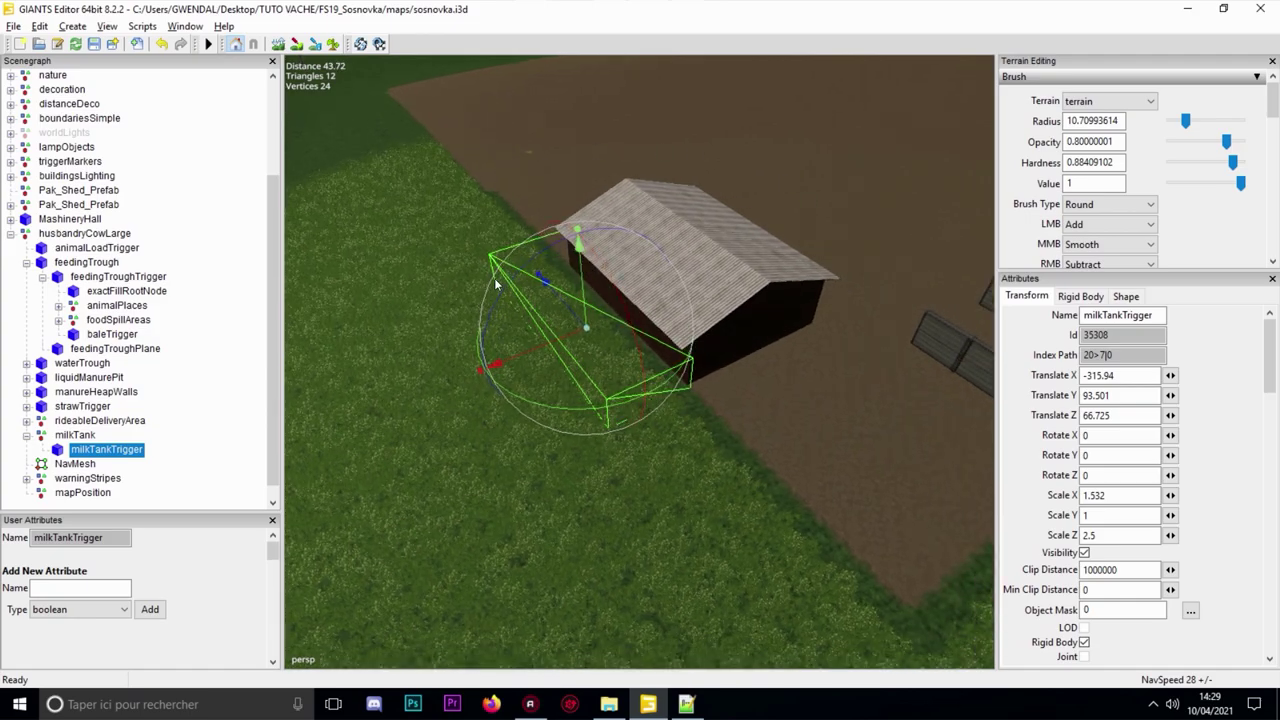
alt+drag(497, 280, 662, 171)
alt+drag(440, 203, 673, 223)
alt+middle_drag(673, 223, 758, 238)
scroll(758, 238, up, 3)
right_drag(758, 236, 649, 284)
right_drag(540, 158, 516, 270)
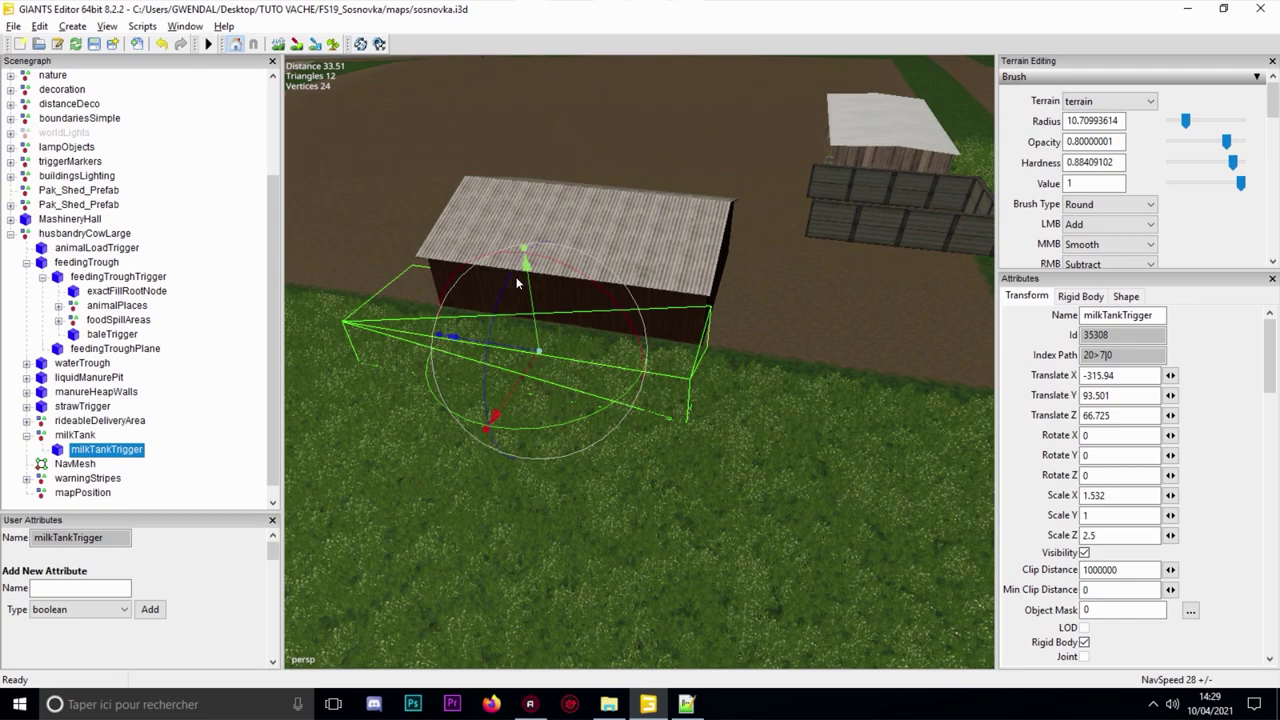
drag(510, 342, 518, 344)
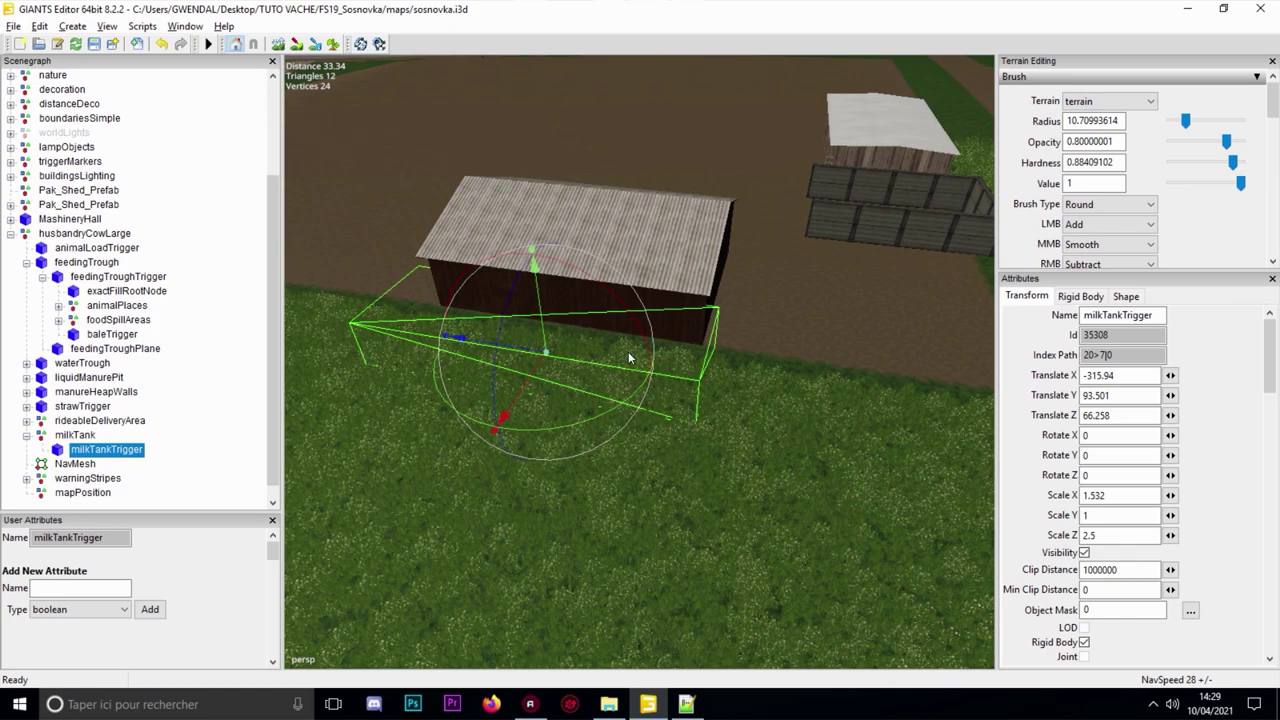
- Expand warningStripes and its warningStripesAnimalLoadTrigger group down to the individual corner markers, with the ground beside the shed in view
click(76, 465)
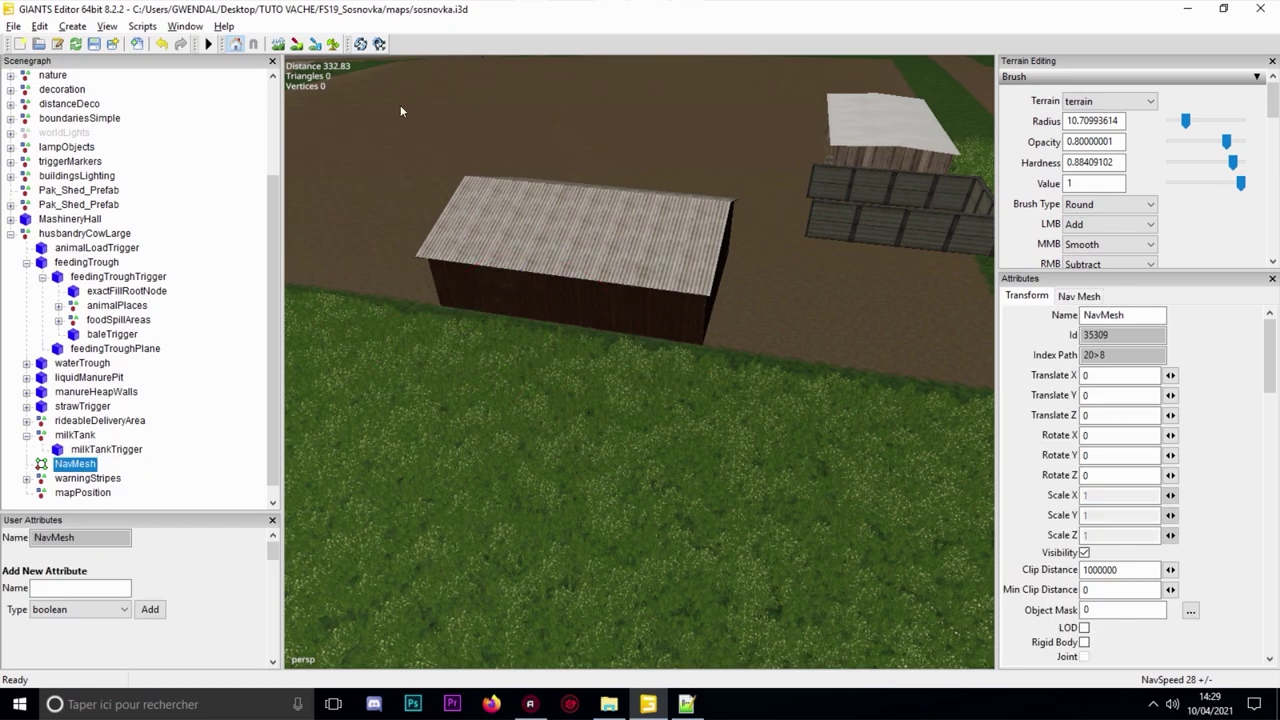
key(Down)
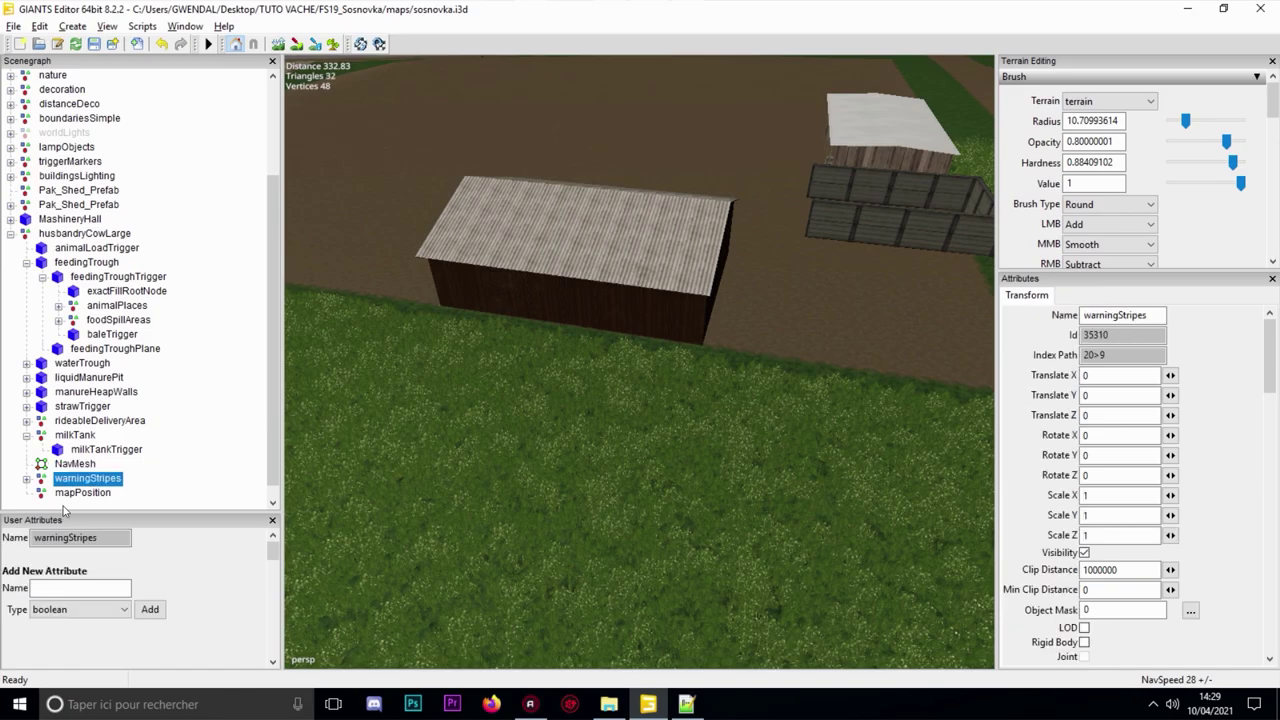
click(27, 478)
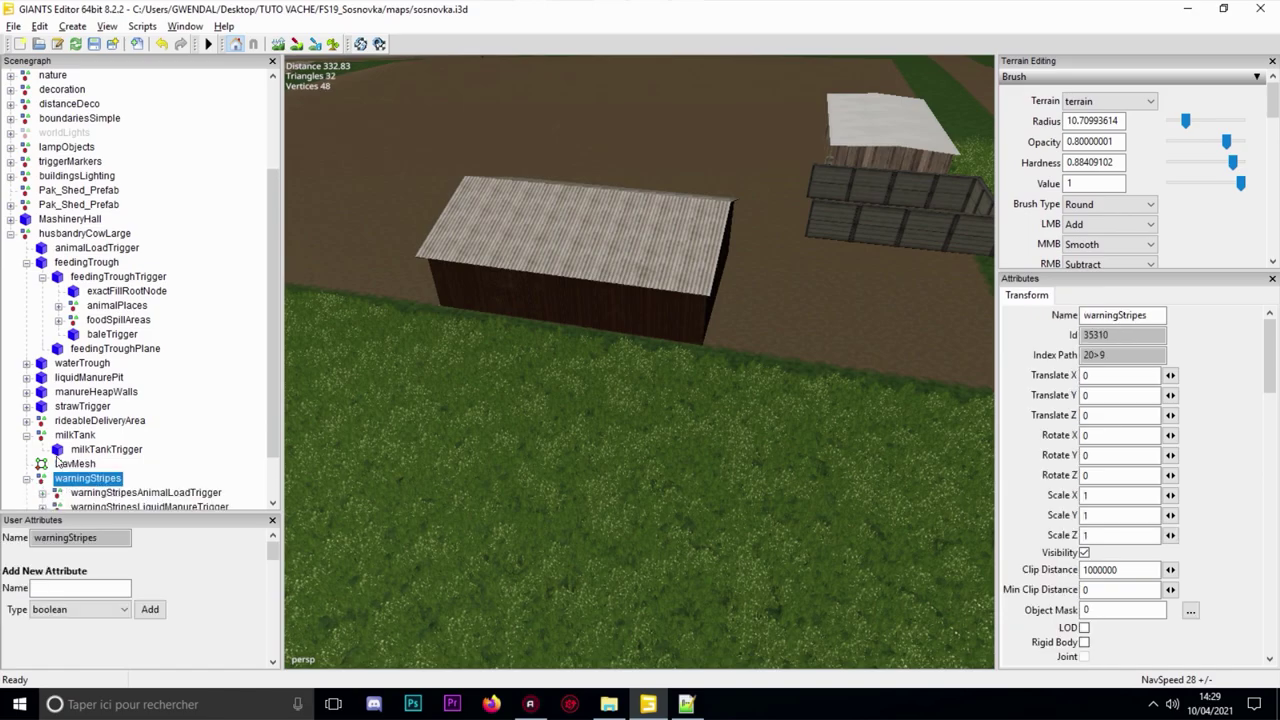
key(Down)
scroll(729, 379, up, 5)
alt+drag(729, 379, 688, 370)
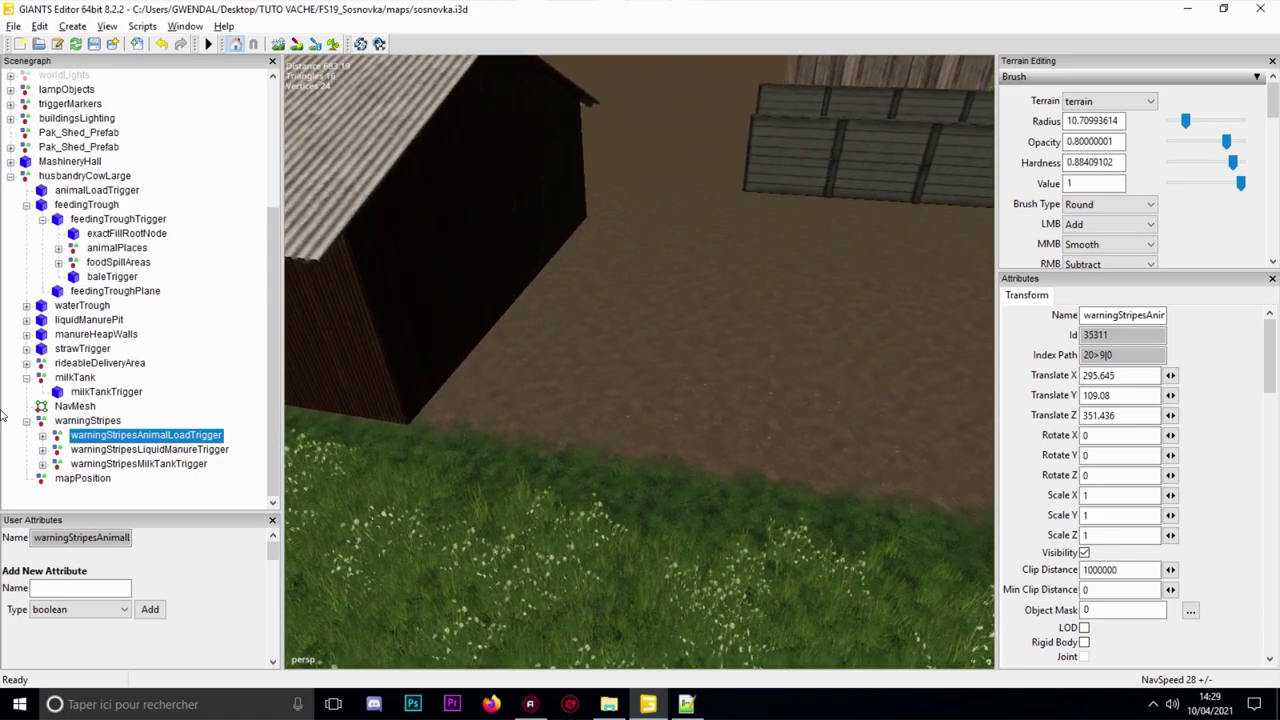
scroll(598, 309, down, 2)
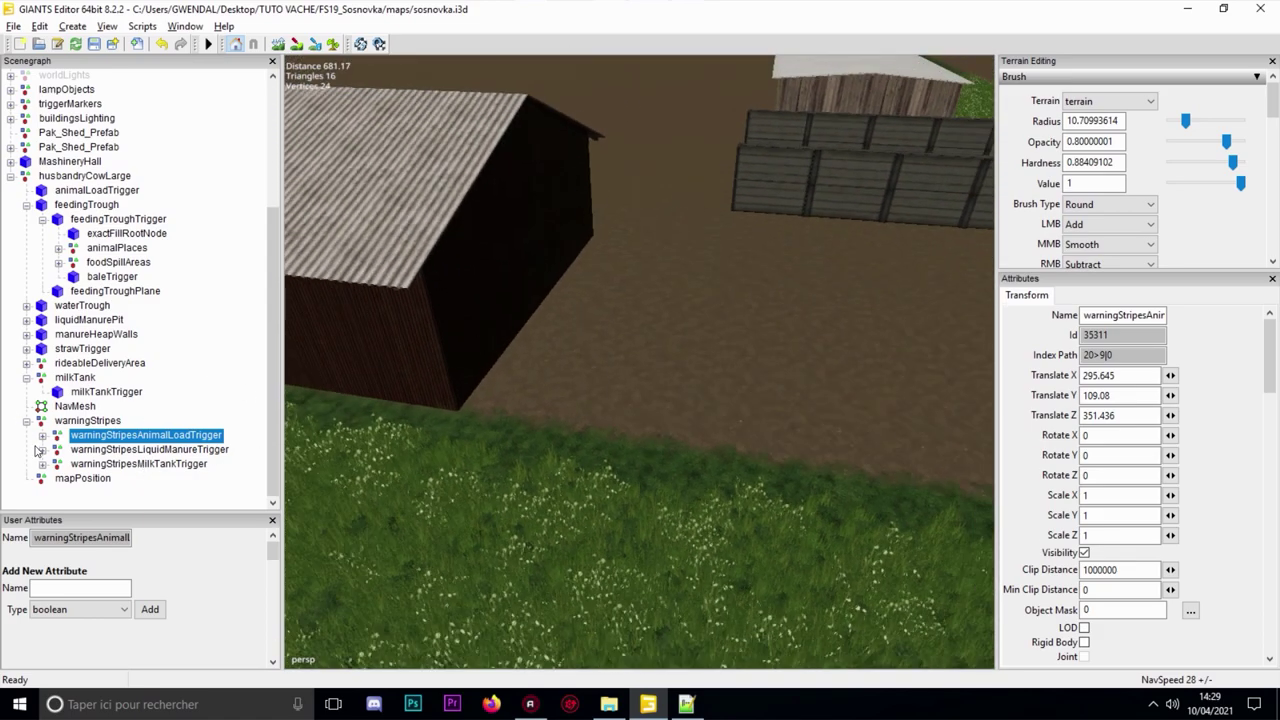
click(42, 436)
click(159, 453)
scroll(464, 441, down, 2)
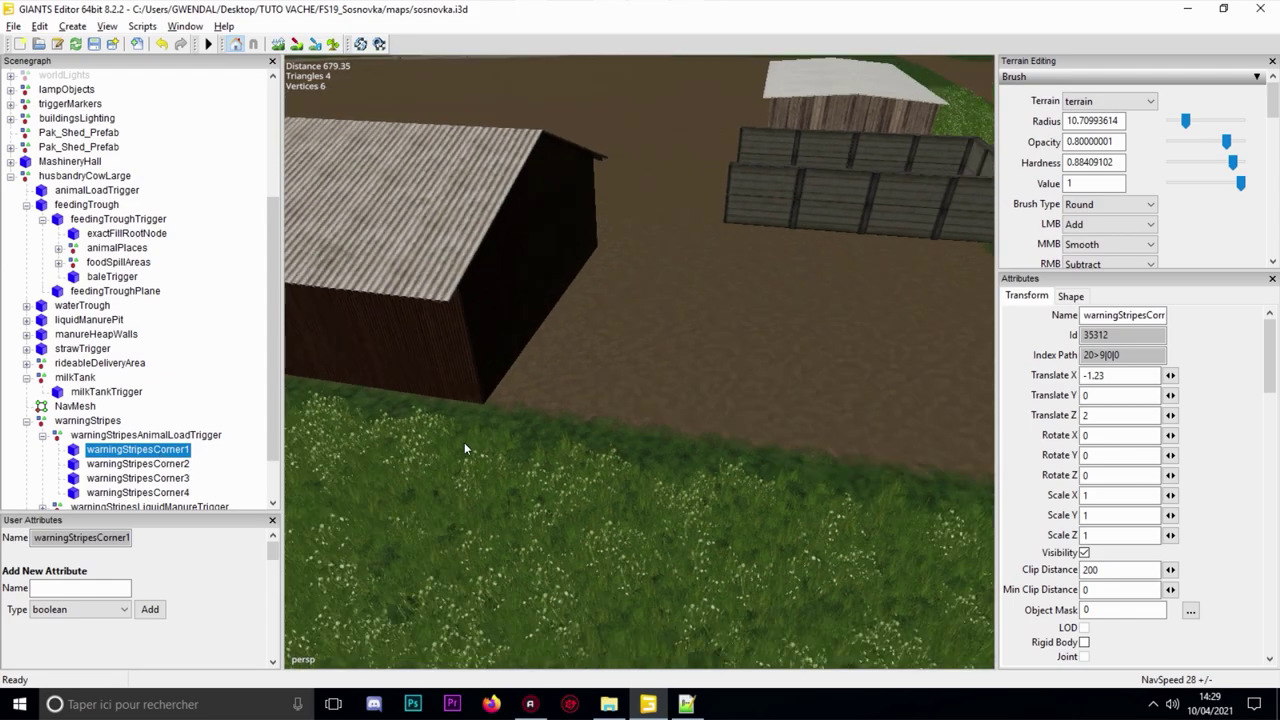
- Place warningStripesAnimalLoadTrigger on the ground at the shed's end, at about X -338.53, Z 64.80, and raise it slightly to Y 93.619
click(159, 438)
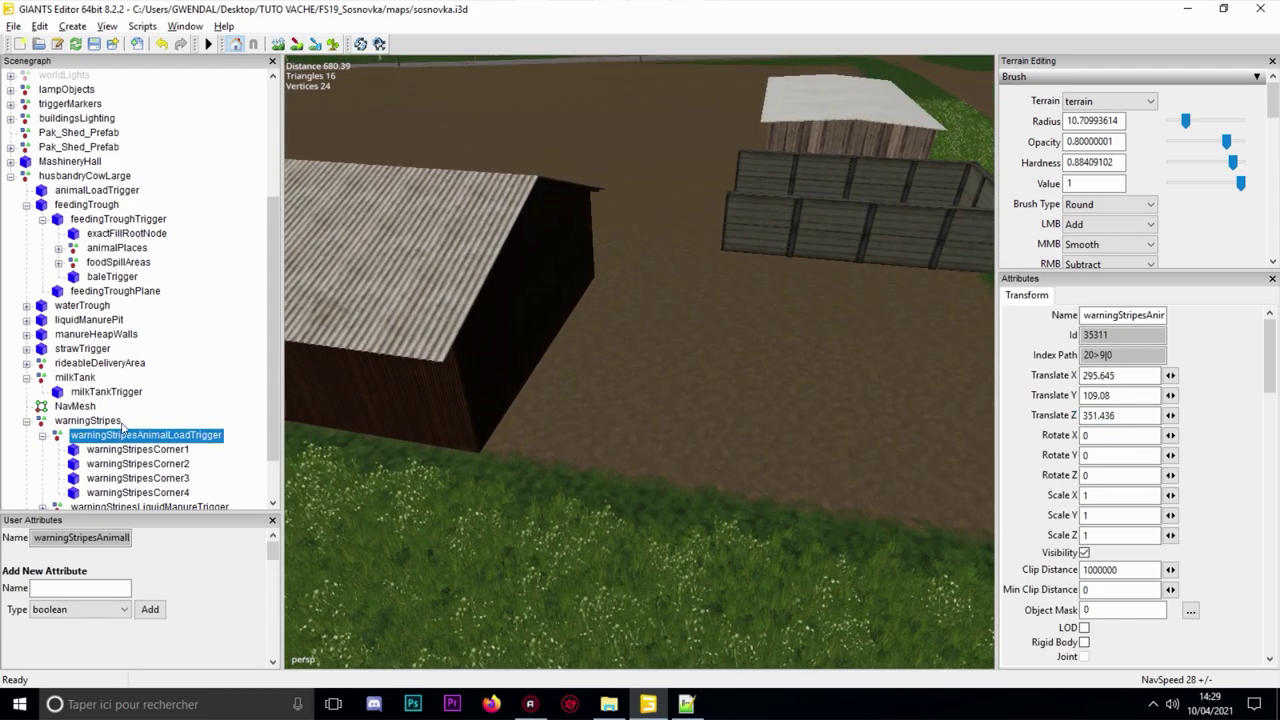
key(ctrl+b)
click(727, 364)
scroll(687, 379, up, 2)
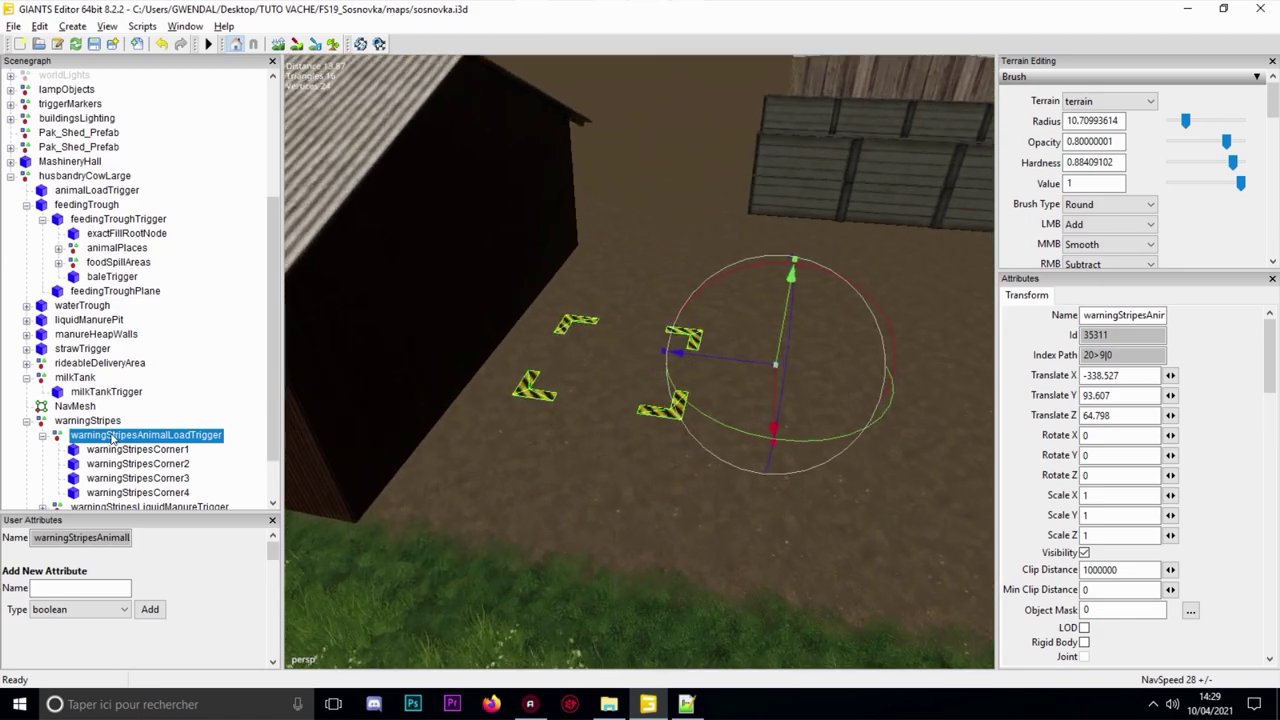
alt+drag(587, 411, 597, 366)
scroll(597, 366, up, 2)
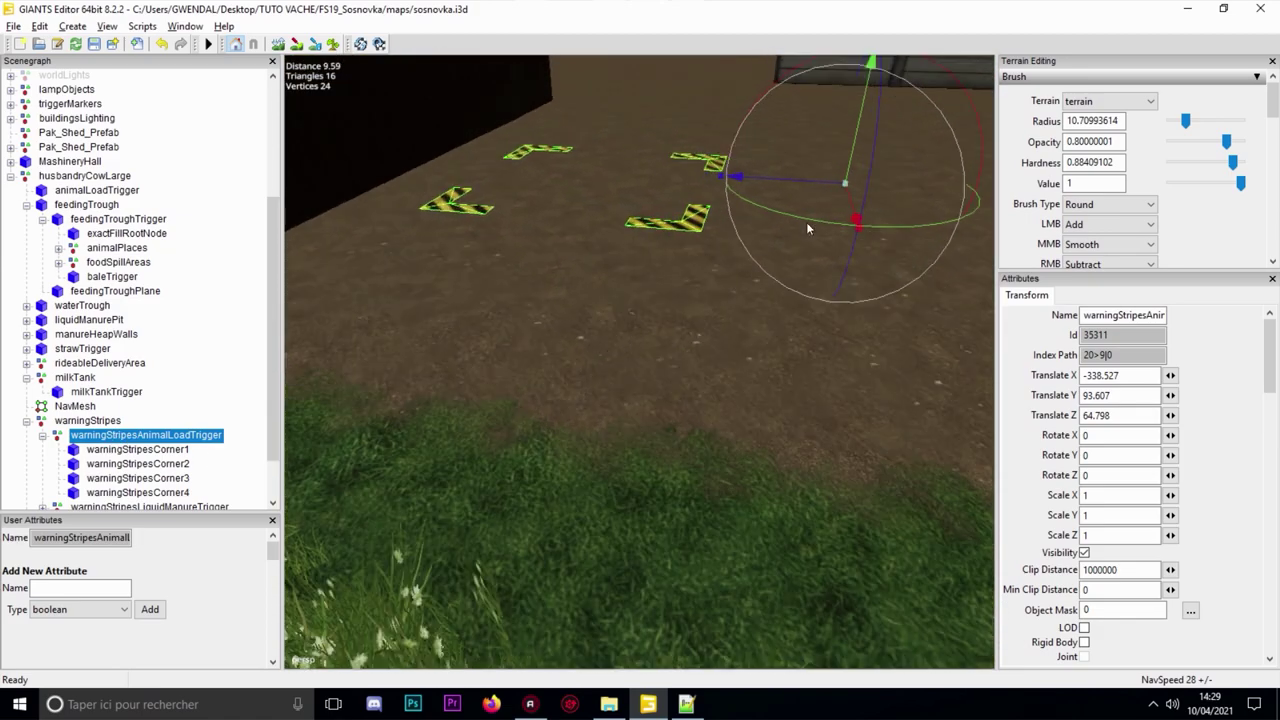
drag(858, 148, 310, 268)
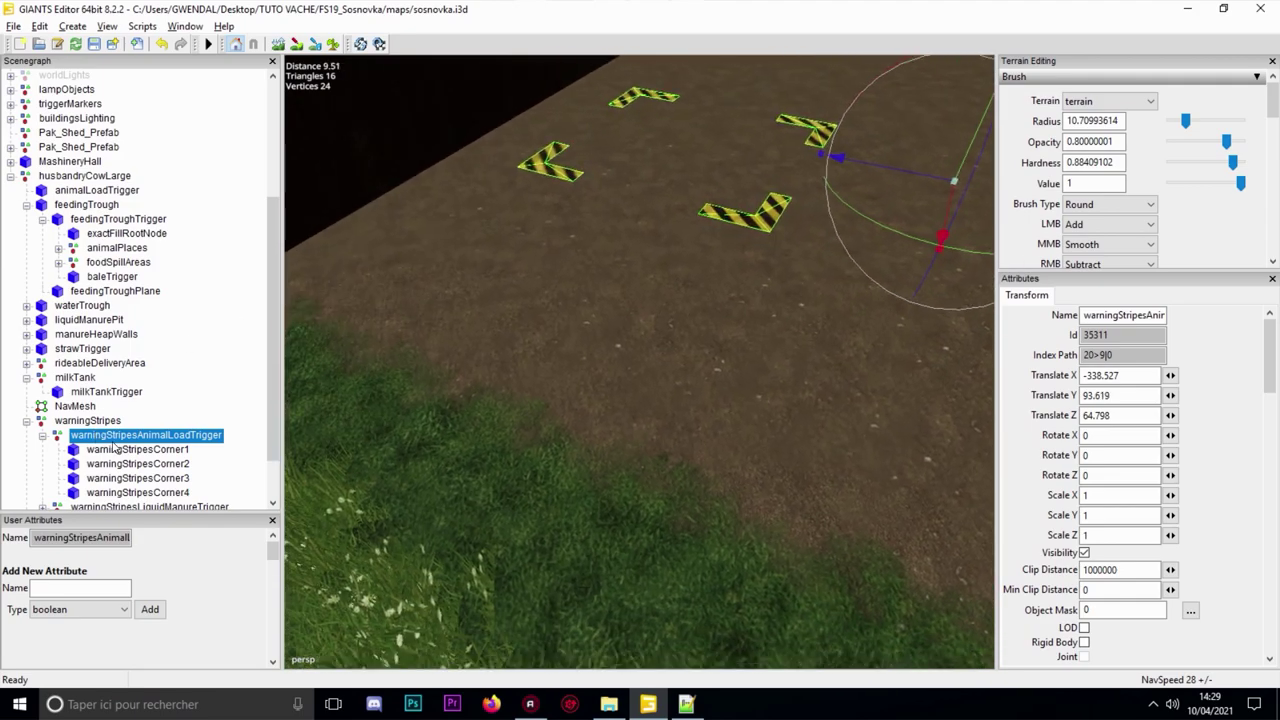
- Examine where the warning stripe corners lie relative to the animalLoadTrigger outline at the shed's end
click(114, 450)
middle_drag(343, 405, 643, 300)
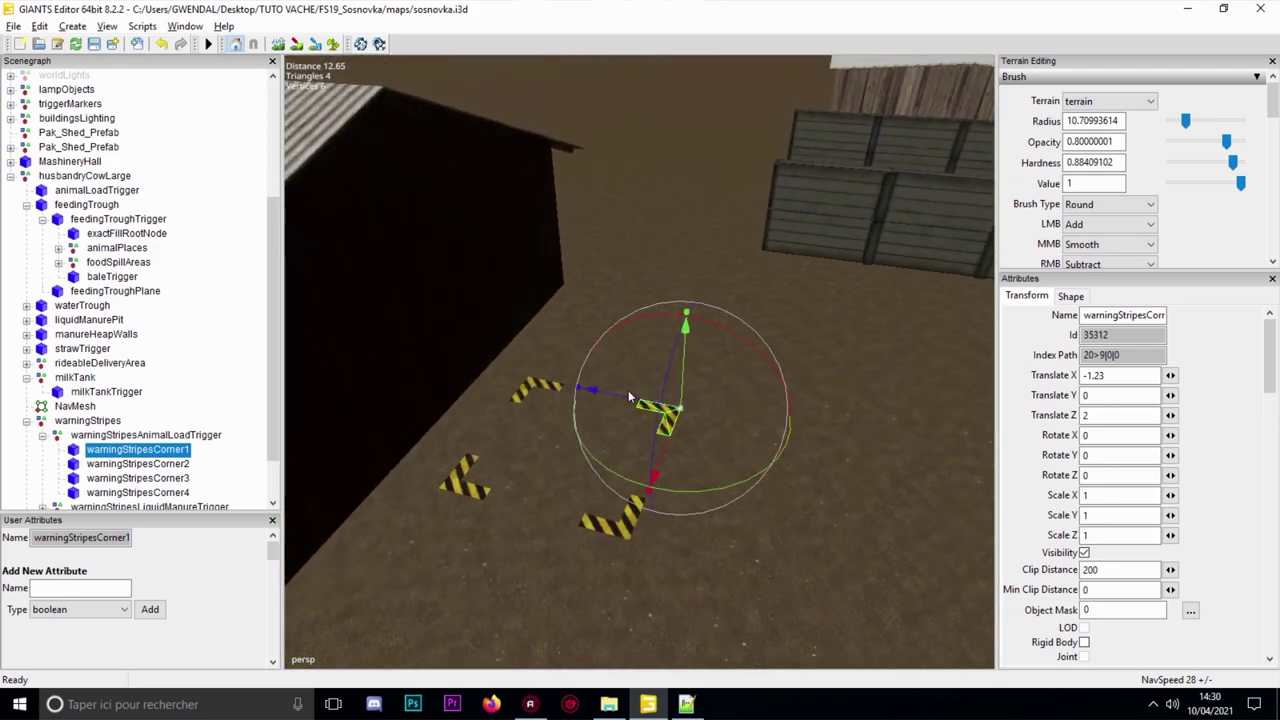
middle_drag(628, 390, 613, 407)
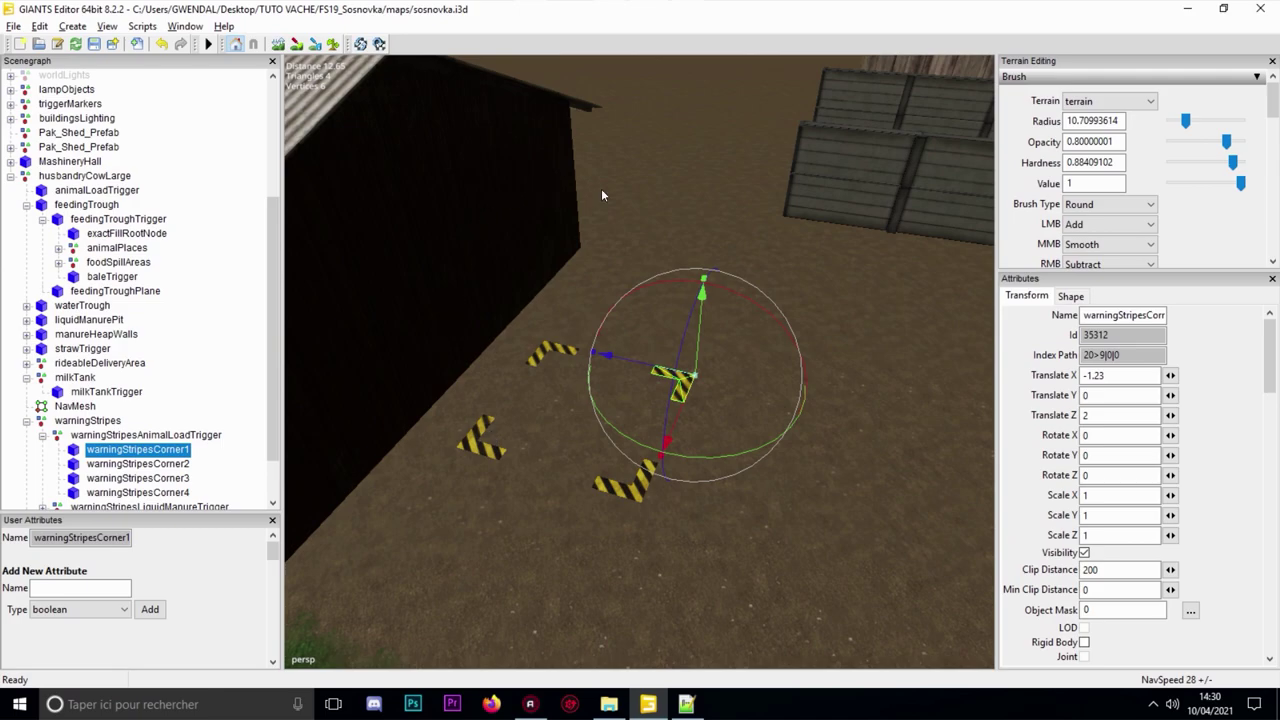
middle_drag(698, 222, 674, 236)
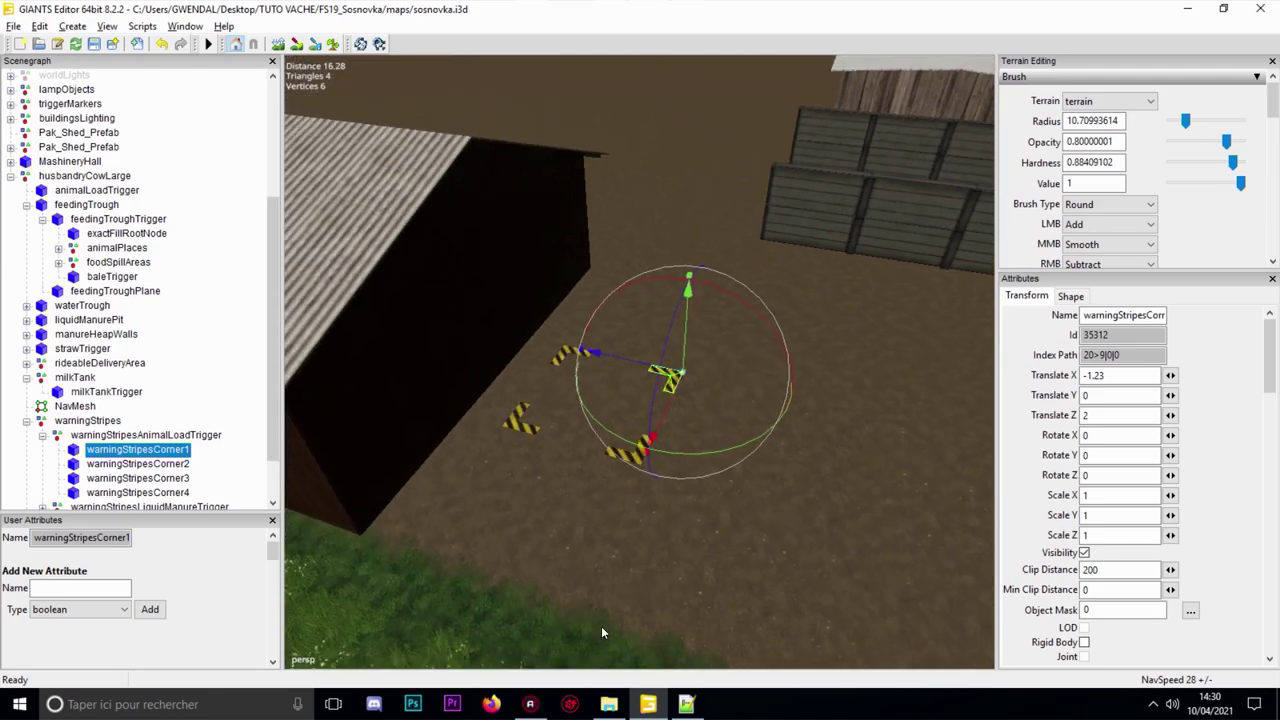
middle_drag(323, 594, 420, 510)
click(138, 438)
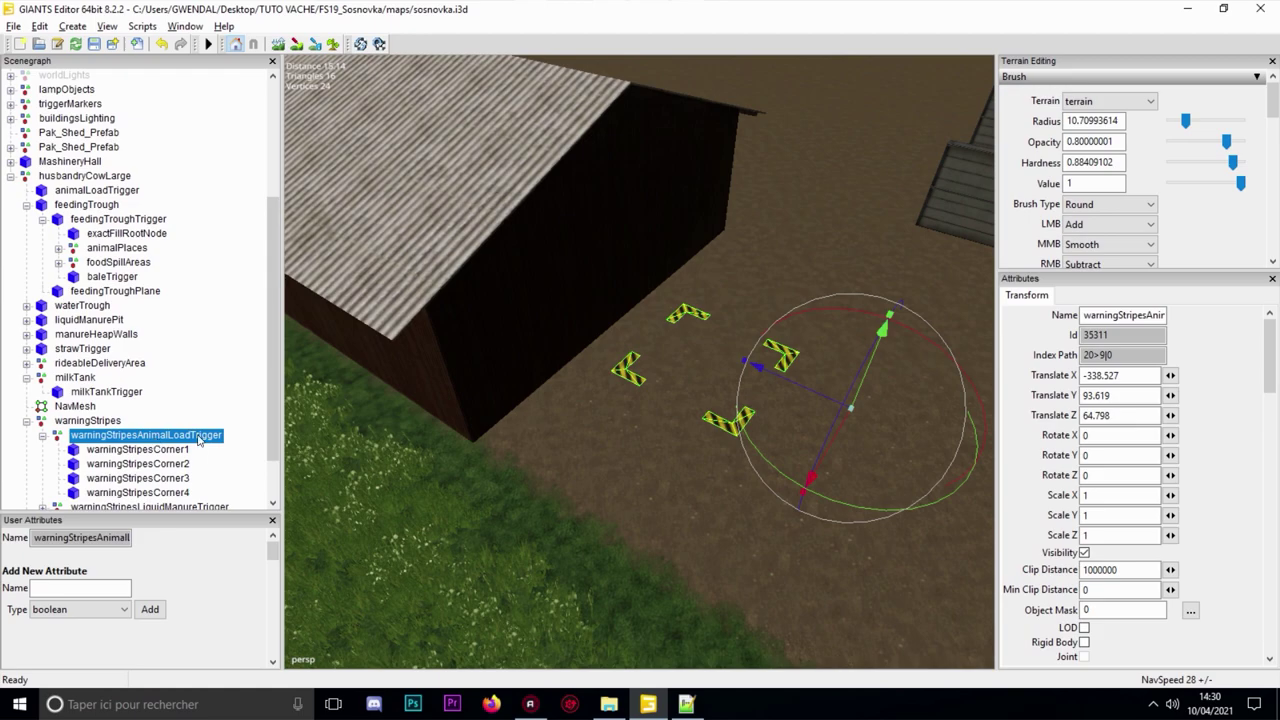
click(90, 190)
alt+middle_drag(708, 314, 727, 385)
scroll(713, 302, up, 5)
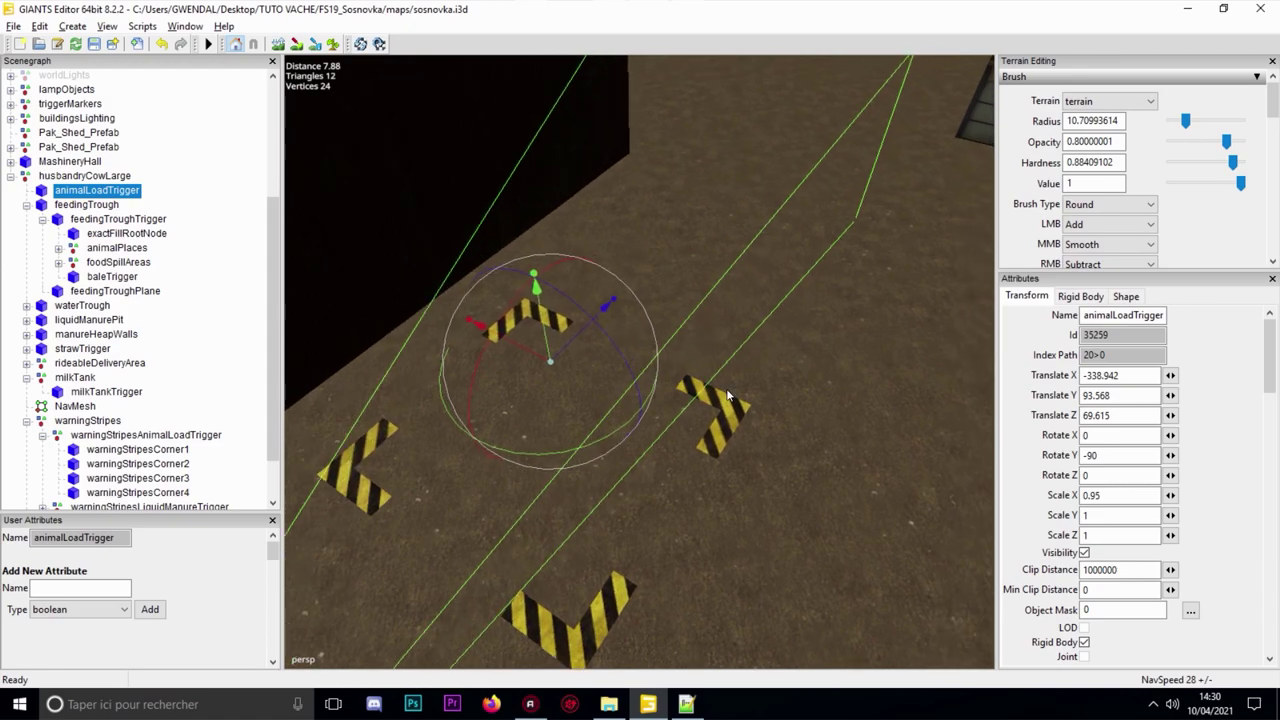
click(726, 384)
key(f)
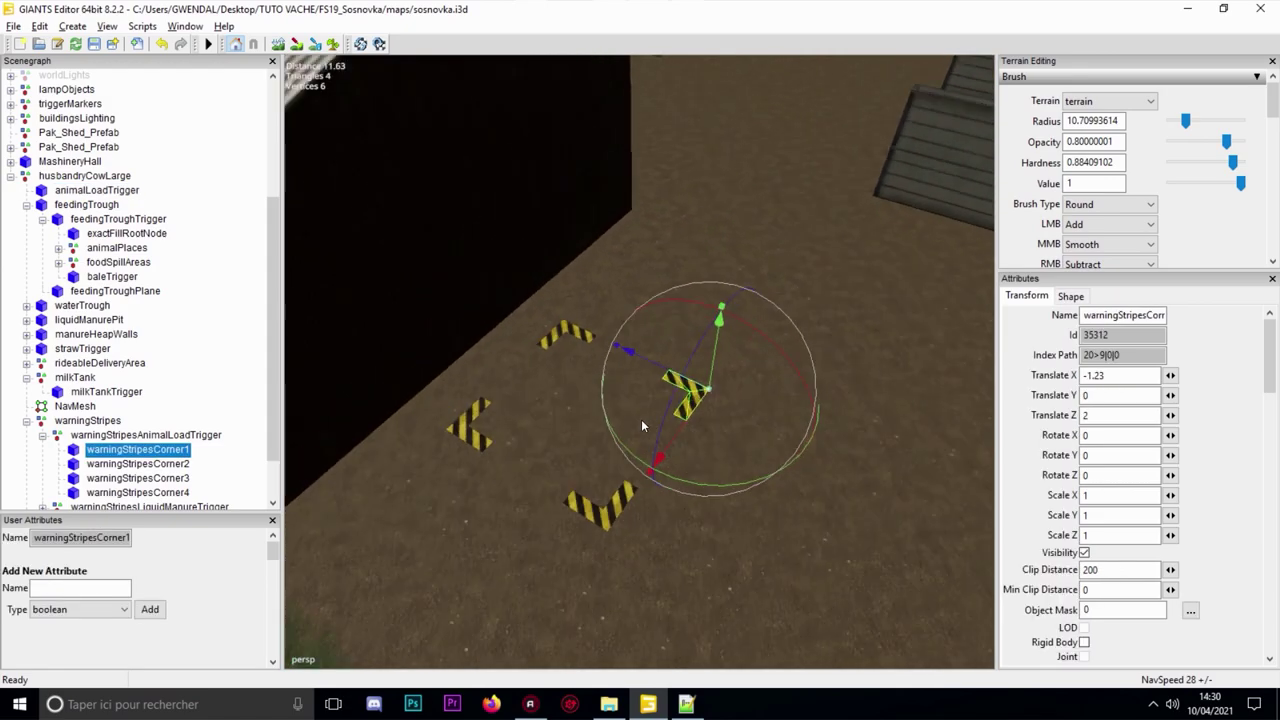
- Move warningStripesCorner1 to the matching corner of the animalLoadTrigger outline, at about X -6.52, and raise it to Y 0.005
ctrl+click(90, 192)
click(690, 402)
click(690, 402)
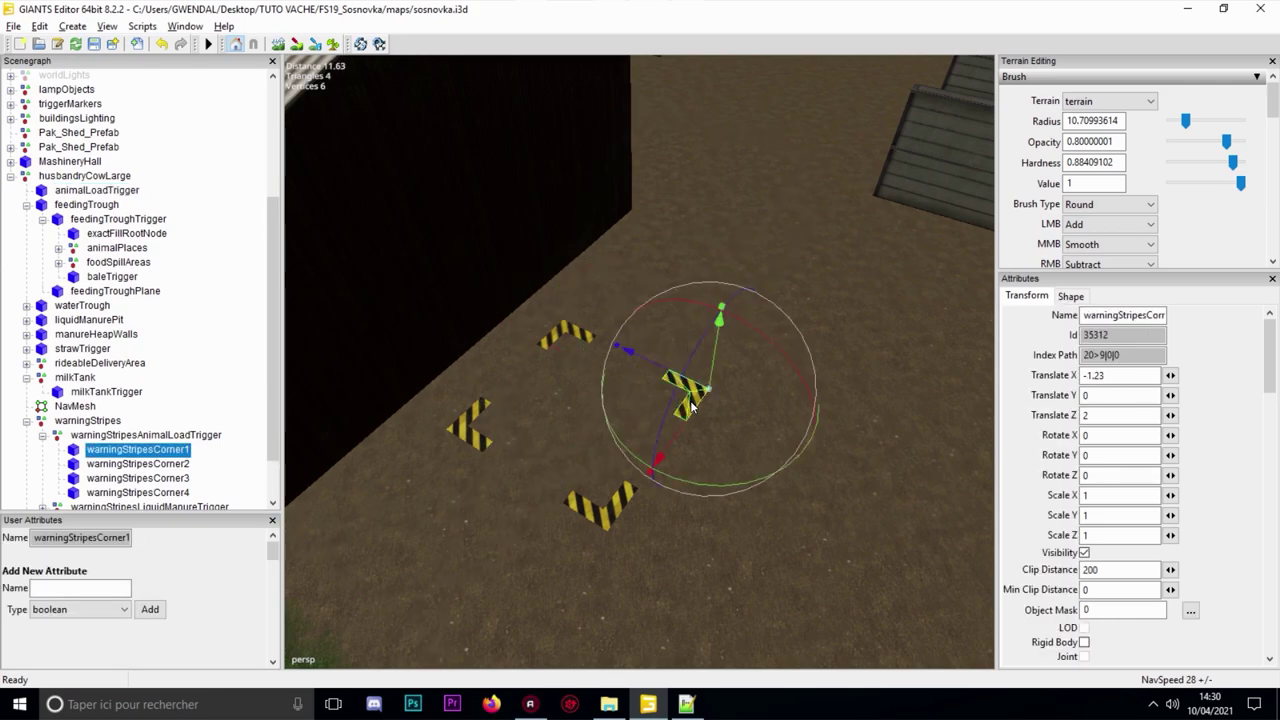
ctrl+click(90, 192)
alt+drag(641, 302, 590, 425)
scroll(630, 345, up, 3)
drag(563, 491, 862, 303)
alt+middle_drag(862, 303, 775, 335)
scroll(807, 294, up, 4)
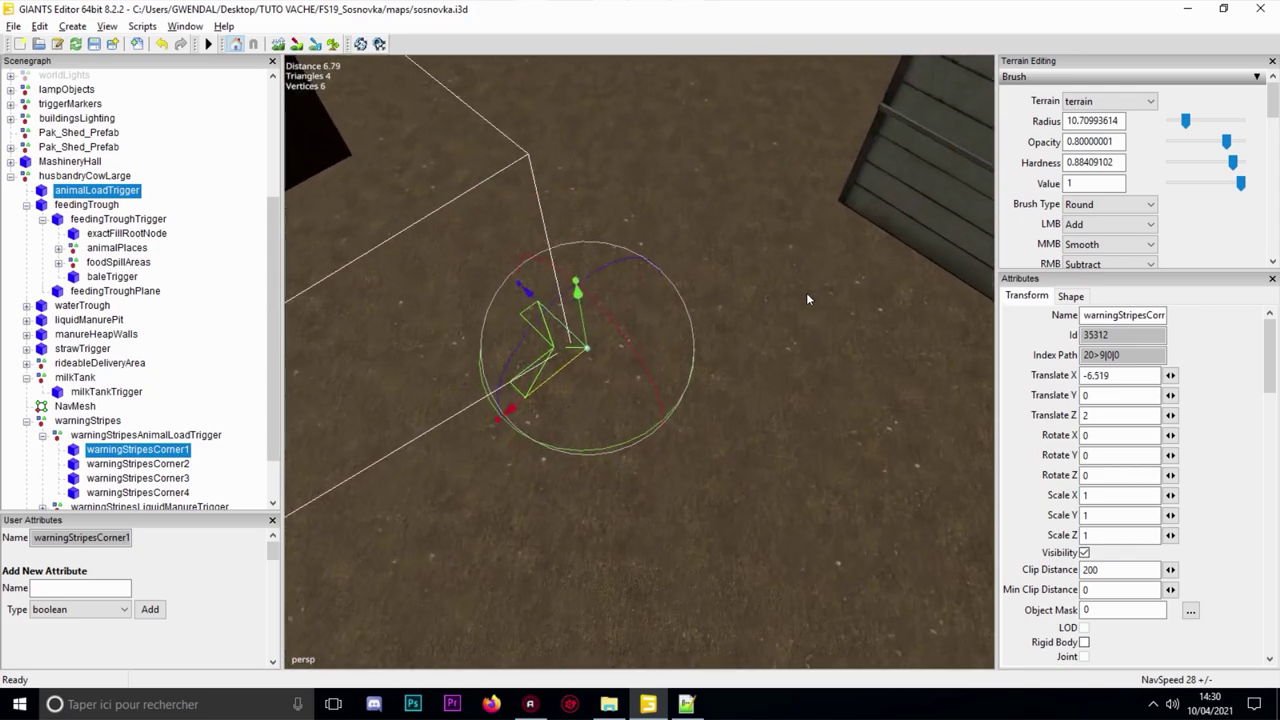
scroll(807, 298, up, 2)
drag(574, 338, 574, 337)
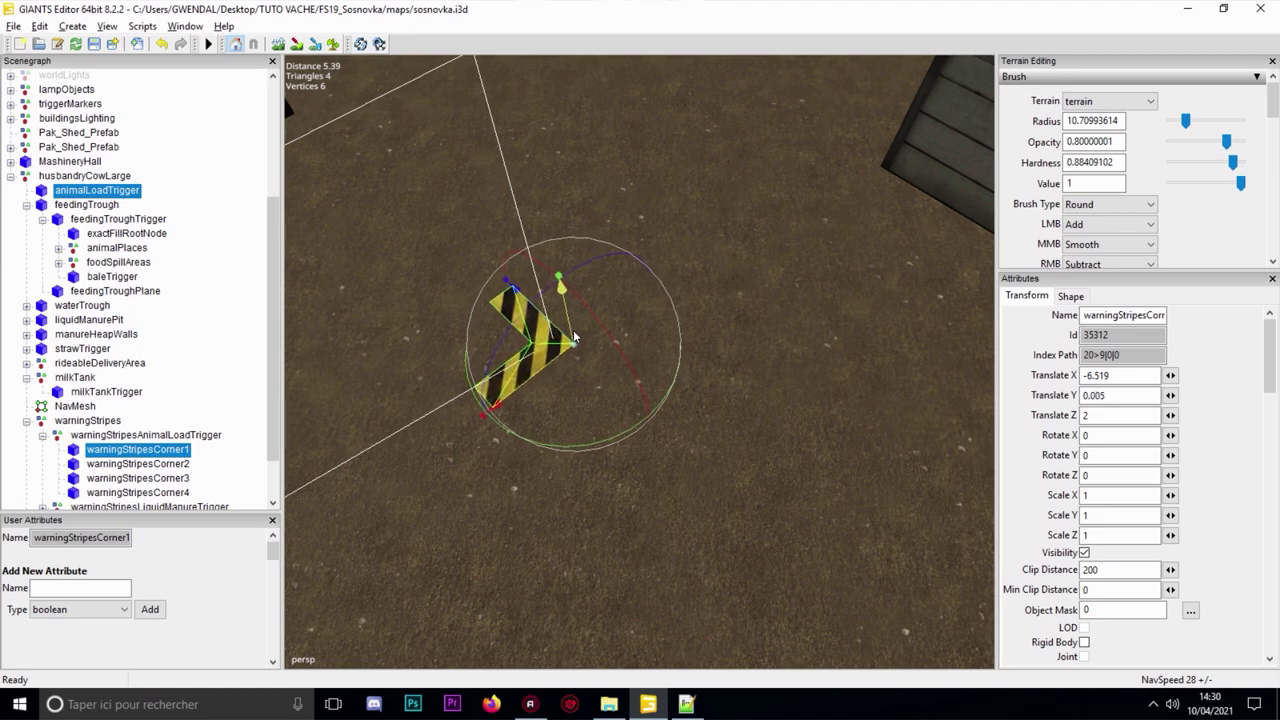
drag(515, 288, 527, 369)
scroll(509, 287, down, 6)
- Move warningStripesCorner2 to the animalLoadTrigger outline's corner near the grass, at about X 5.83
click(179, 466)
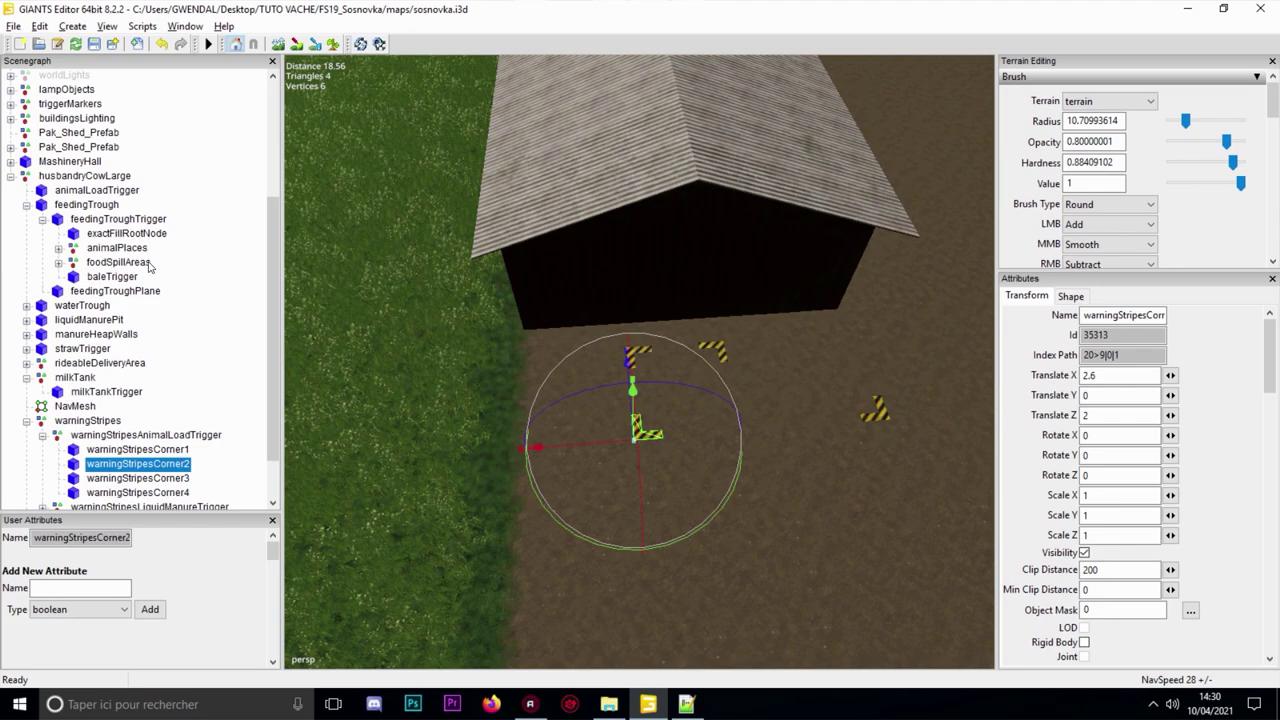
ctrl+click(101, 196)
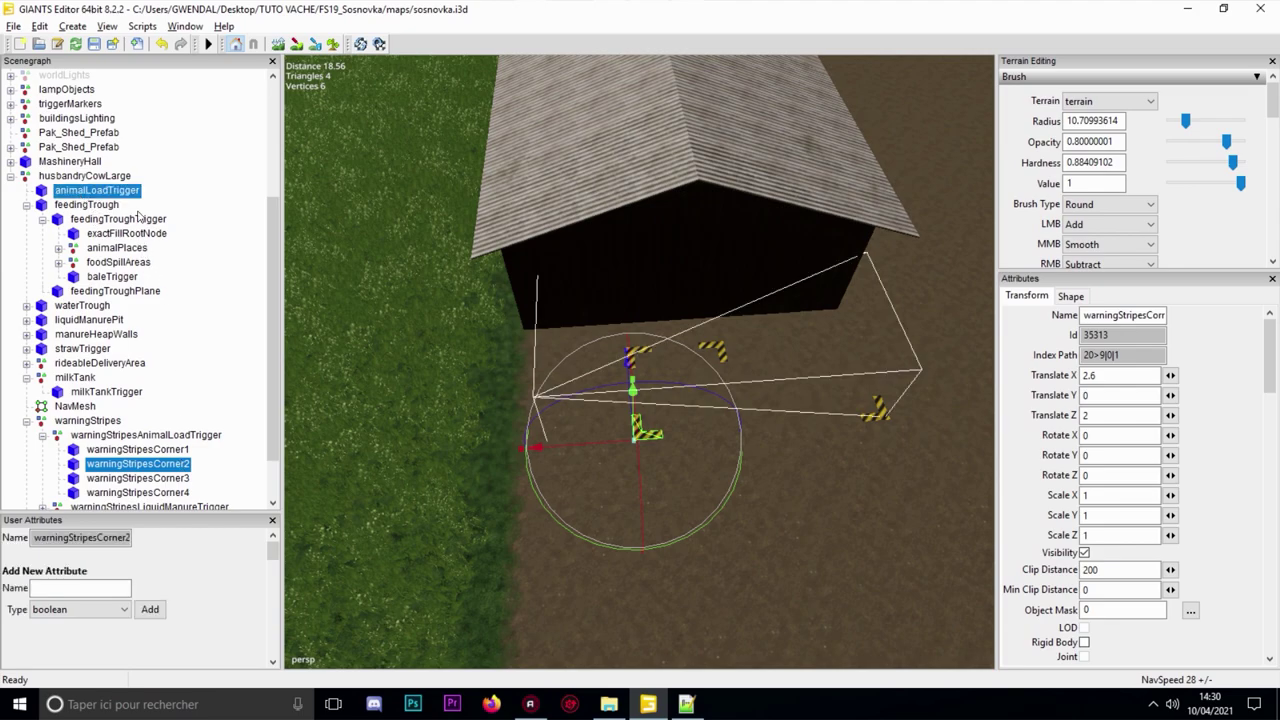
scroll(671, 395, up, 4)
alt+middle_drag(671, 395, 716, 362)
drag(805, 326, 658, 324)
alt+middle_drag(658, 324, 669, 332)
scroll(203, 443, down, 1)
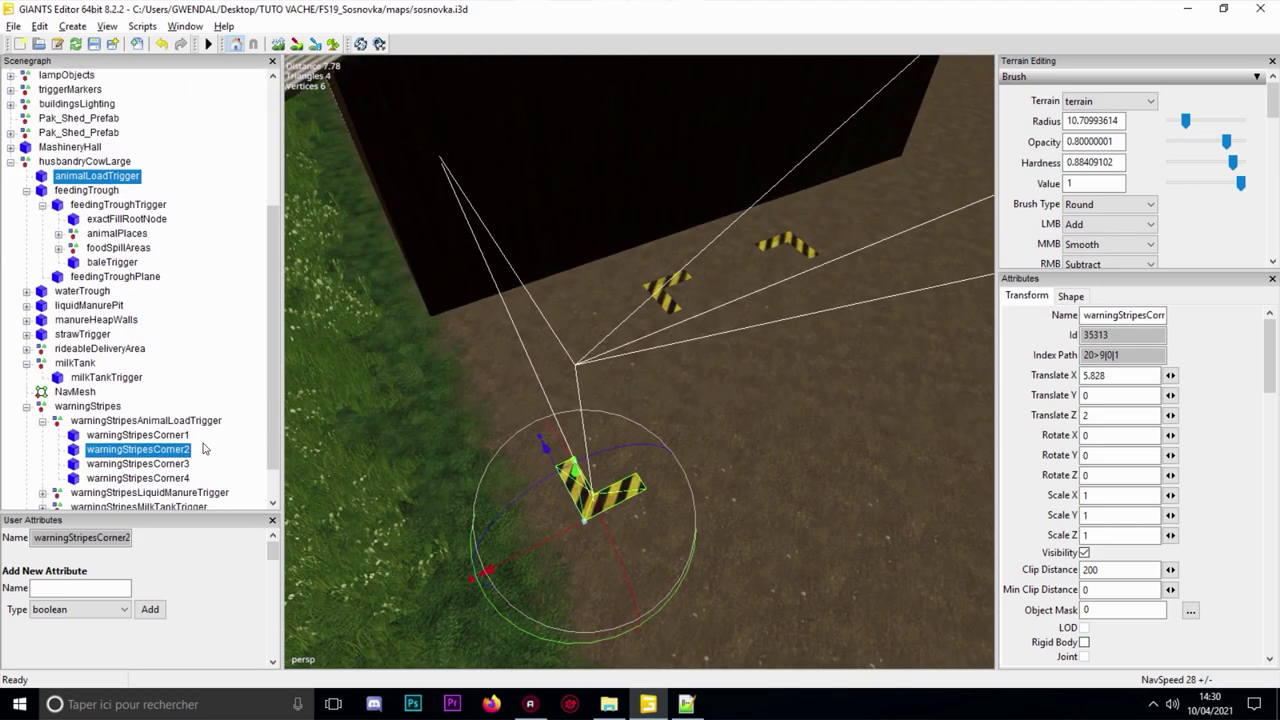
- Move warningStripesCorner3 to the animalLoadTrigger outline's corner against the shed wall, on the grass side
scroll(203, 449, down, 1)
click(182, 451)
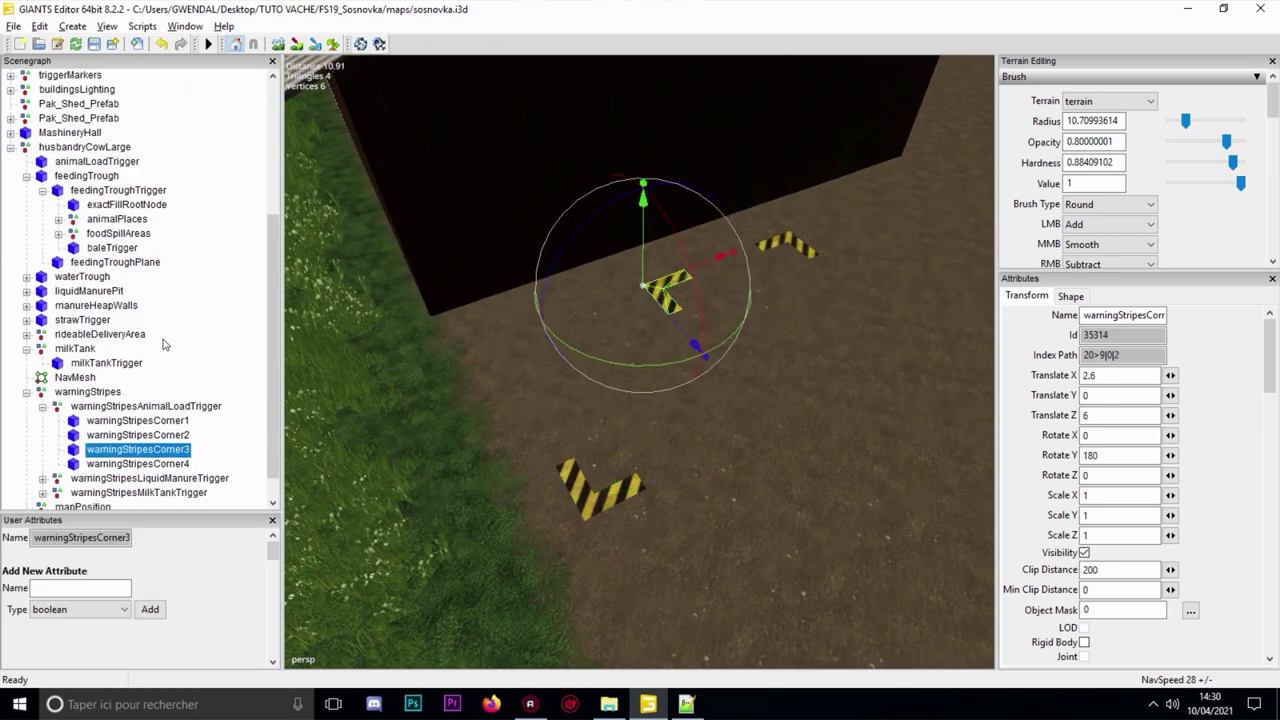
ctrl+click(100, 164)
alt+middle_drag(640, 280, 786, 255)
drag(782, 252, 545, 491)
middle_drag(545, 491, 329, 459)
- Move warningStripesCorner4 to the remaining corner of the animalLoadTrigger outline against the shed wall, at about X -6.32, and check all four corners
click(186, 464)
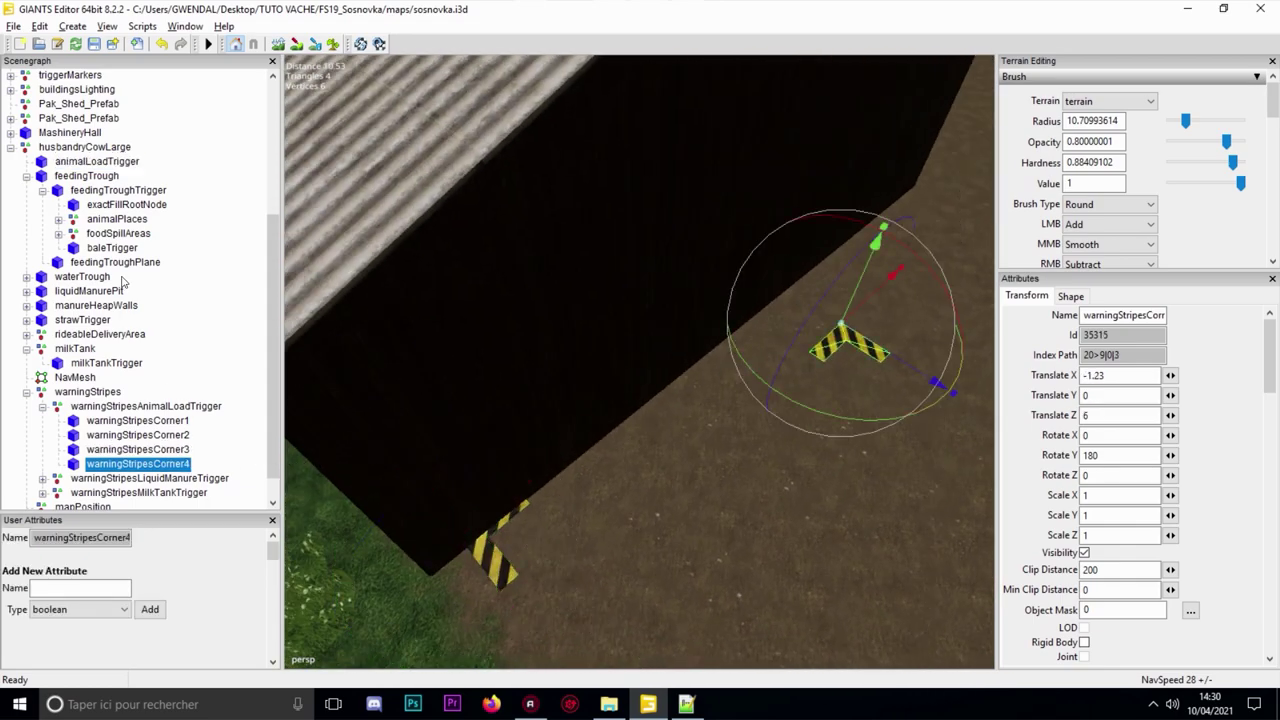
middle_drag(625, 247, 617, 302)
drag(610, 427, 840, 330)
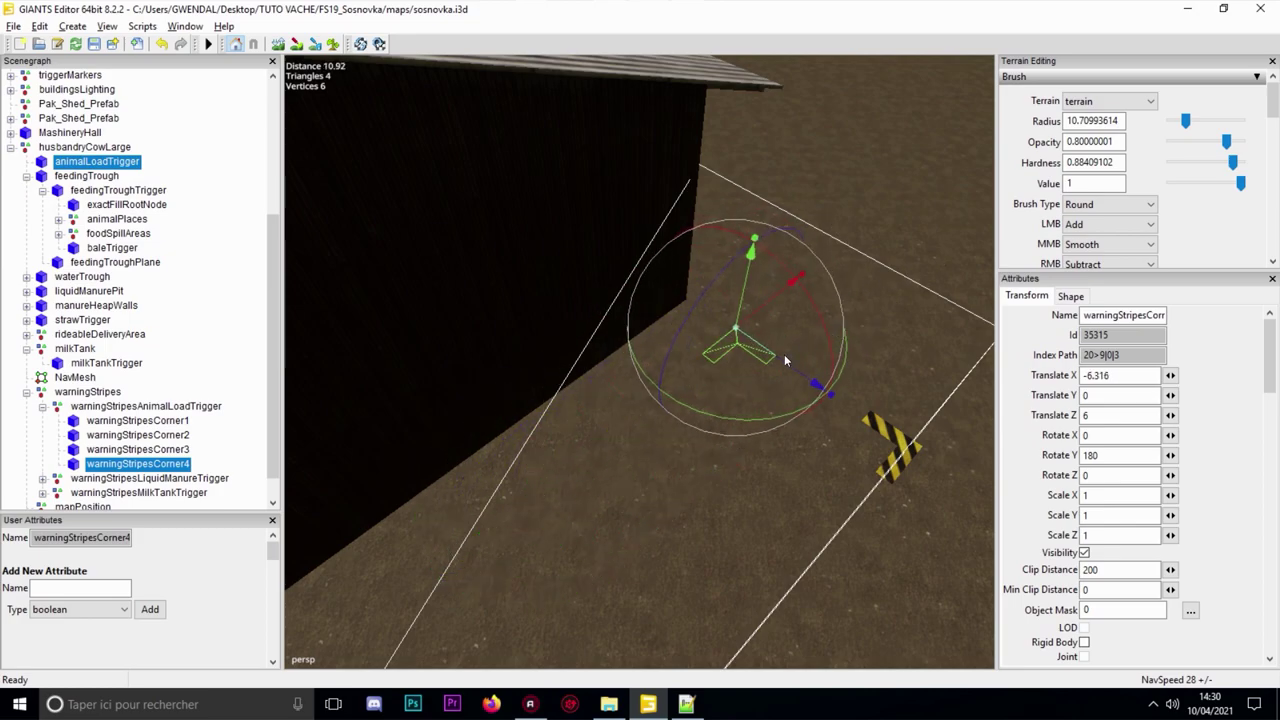
drag(778, 356, 703, 99)
scroll(686, 277, down, 3)
click(703, 103)
scroll(705, 105, down, 2)
alt+drag(735, 140, 662, 328)
scroll(662, 328, up, 4)
scroll(745, 262, down, 2)
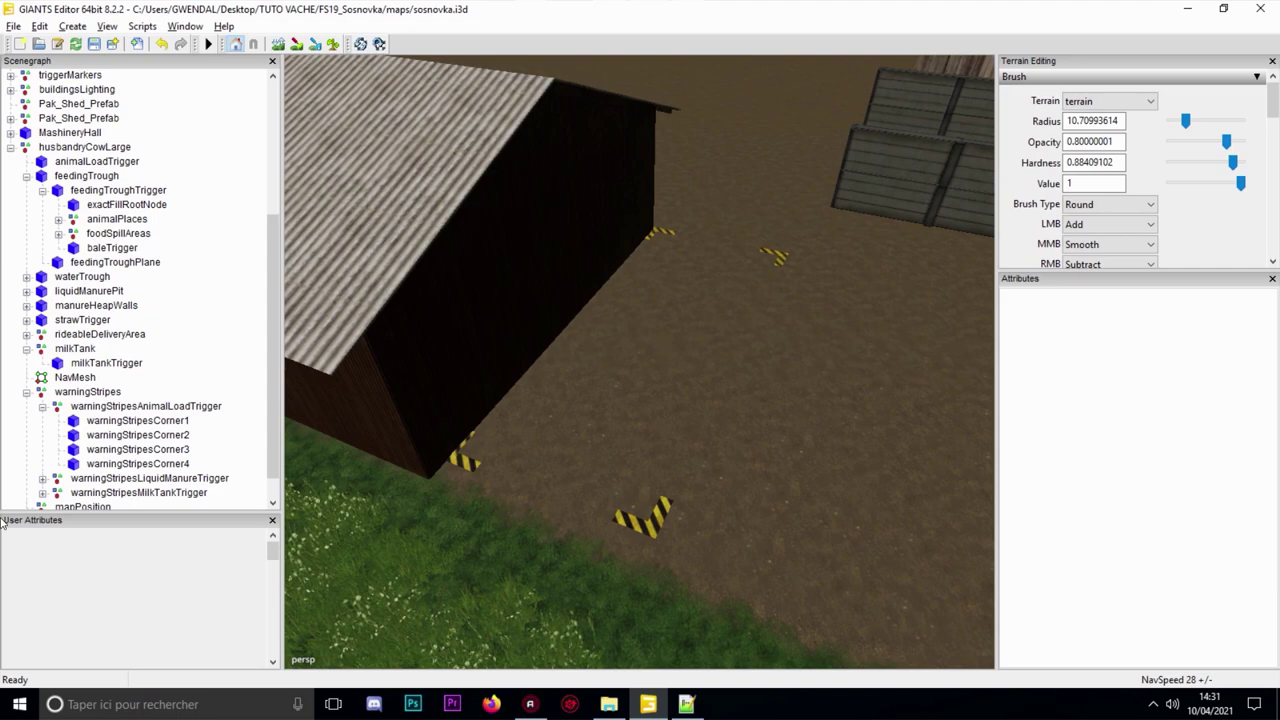
- Duplicate the warningStripesAnimalLoadTrigger group and rename the copy warningStripeFoodTrigger
click(42, 406)
click(150, 436)
click(155, 449)
click(158, 463)
click(168, 438)
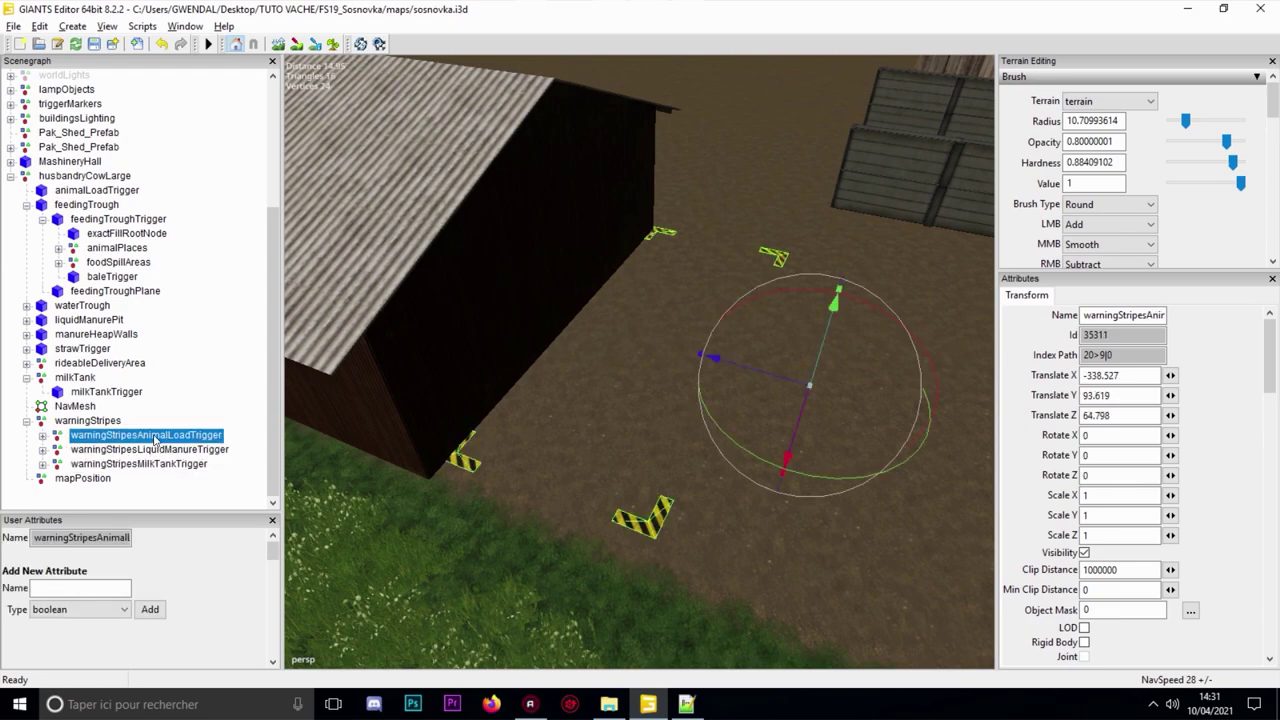
key(ctrl+d)
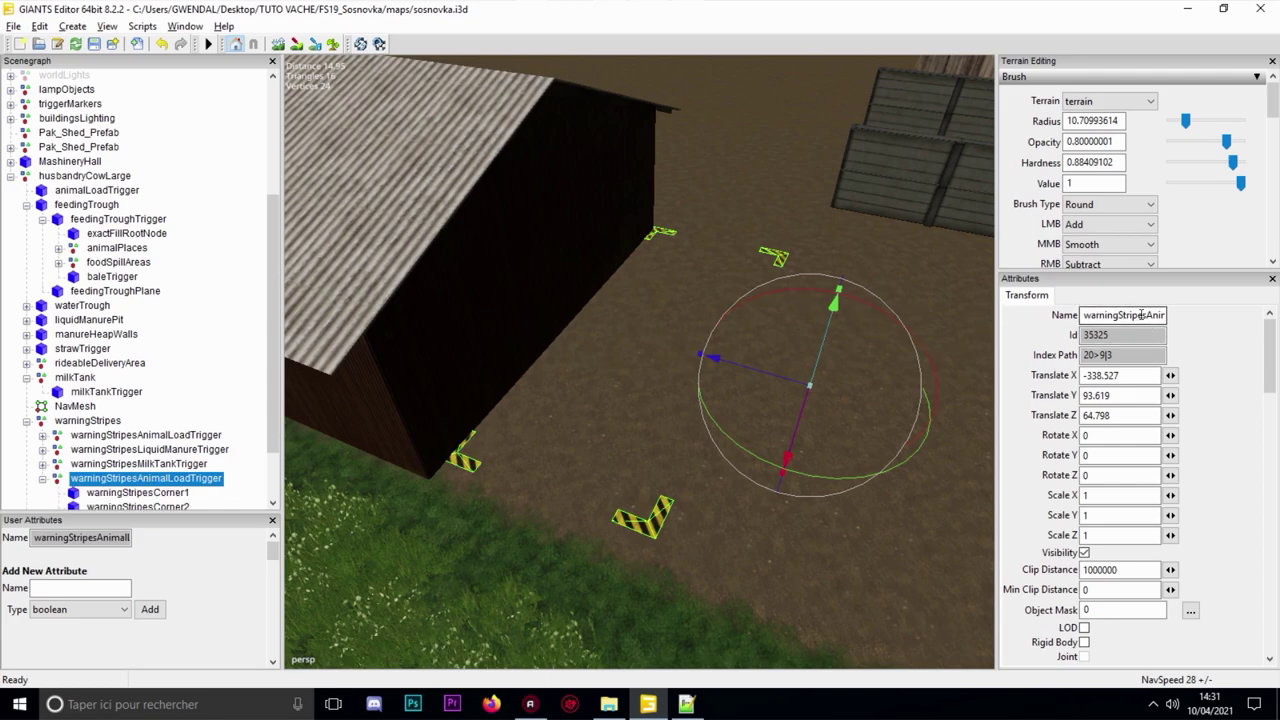
mouse_move(1146, 315)
mouse_down()
mouse_move(1166, 315)
mouse_move(1130, 316)
mouse_up()
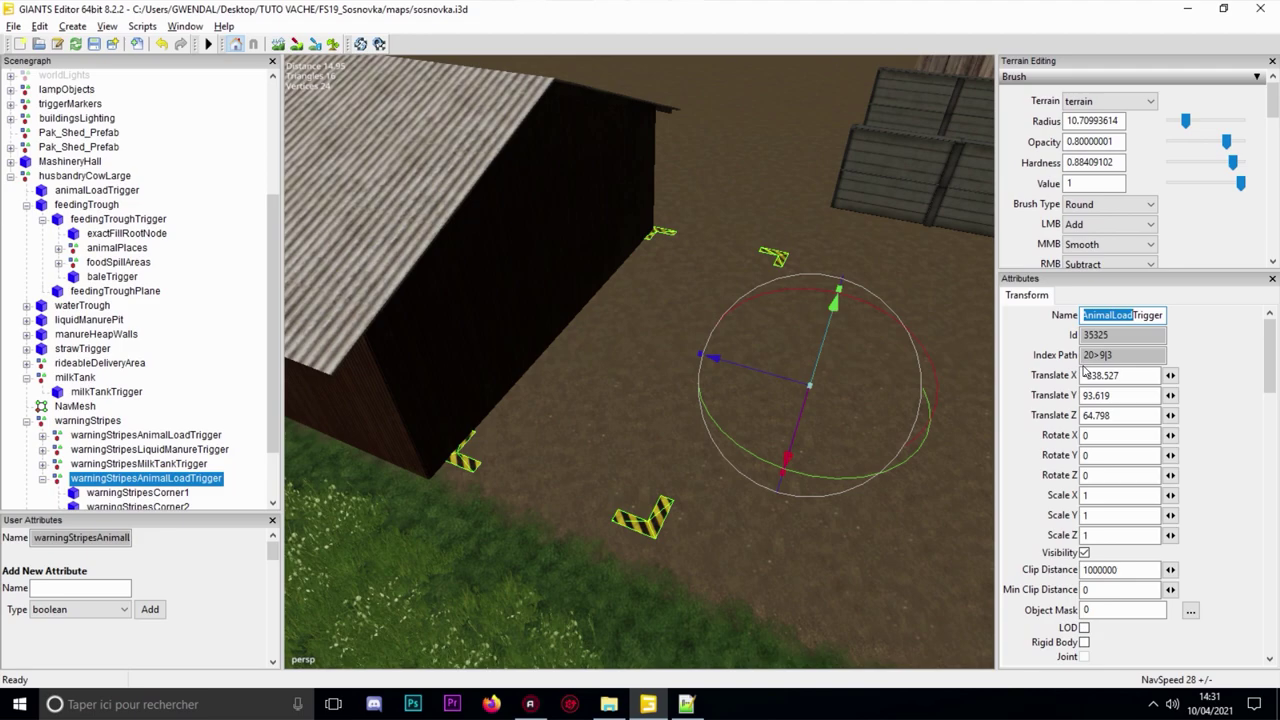
text(FoodTrig)
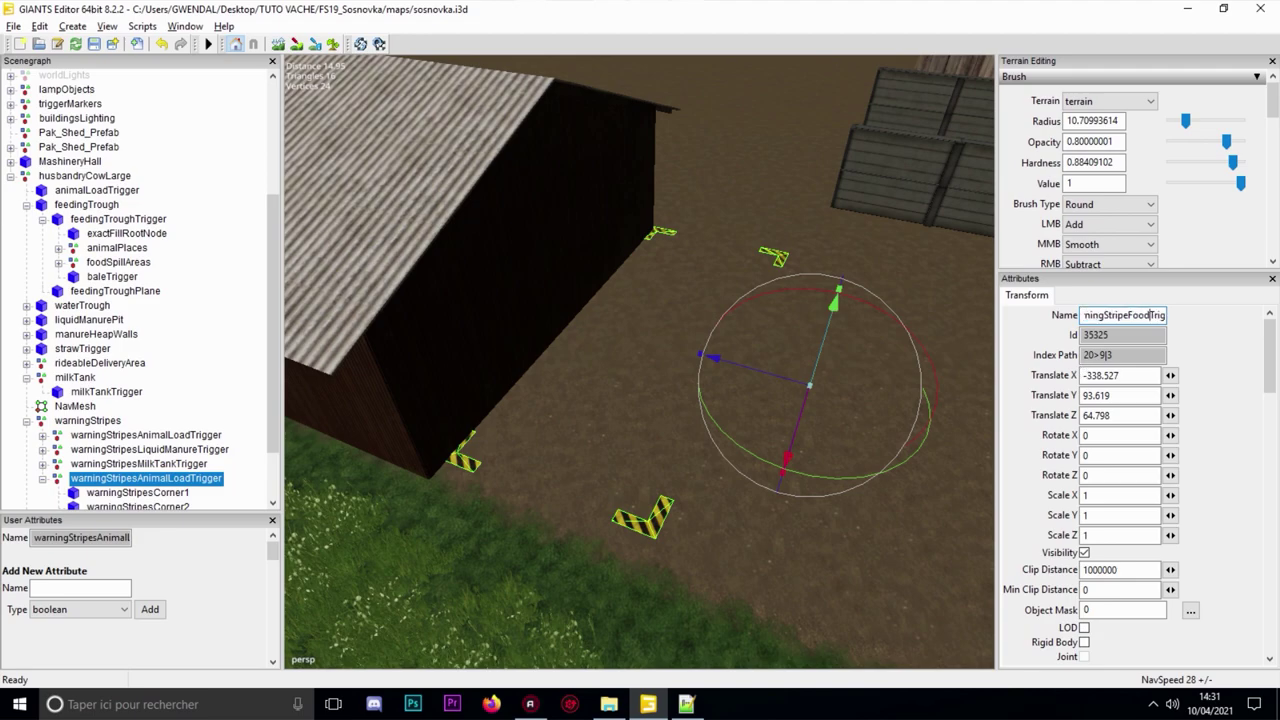
key(Return)
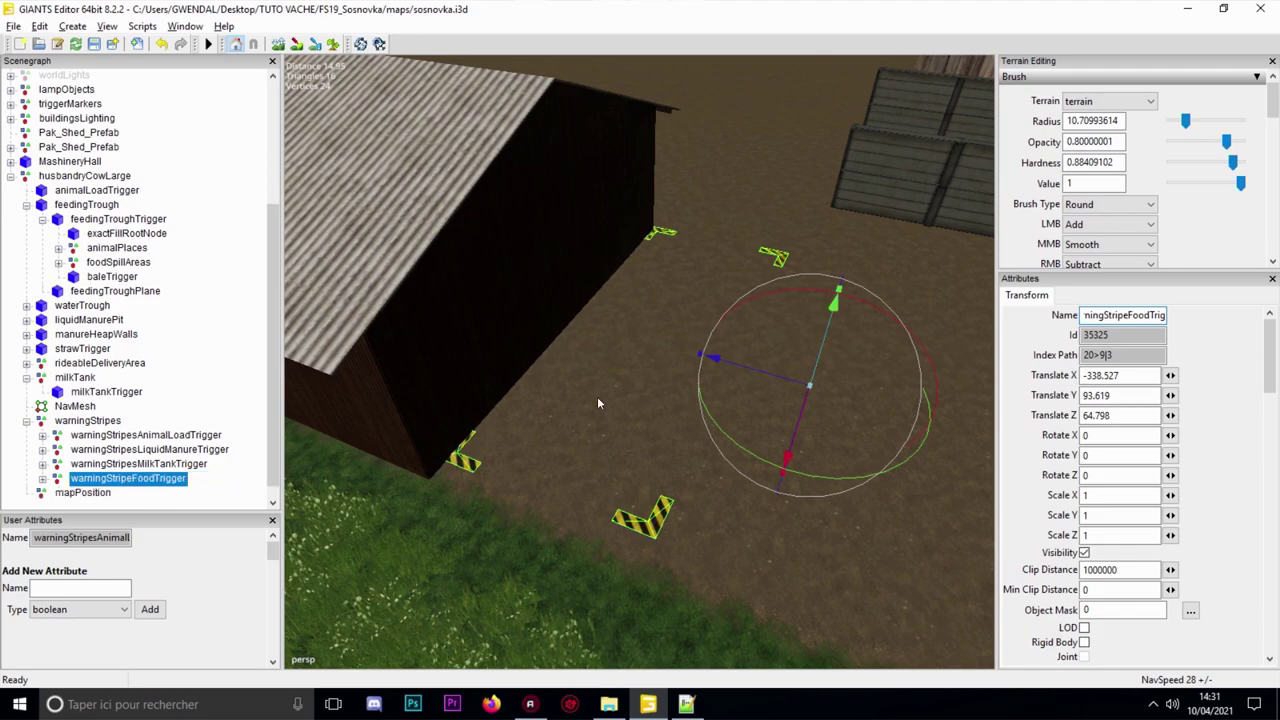
- Move warningStripeFoodTrigger away from the shed's end to about X -347.74 and set its Y rotation to 90
click(42, 479)
alt+drag(556, 287, 520, 275)
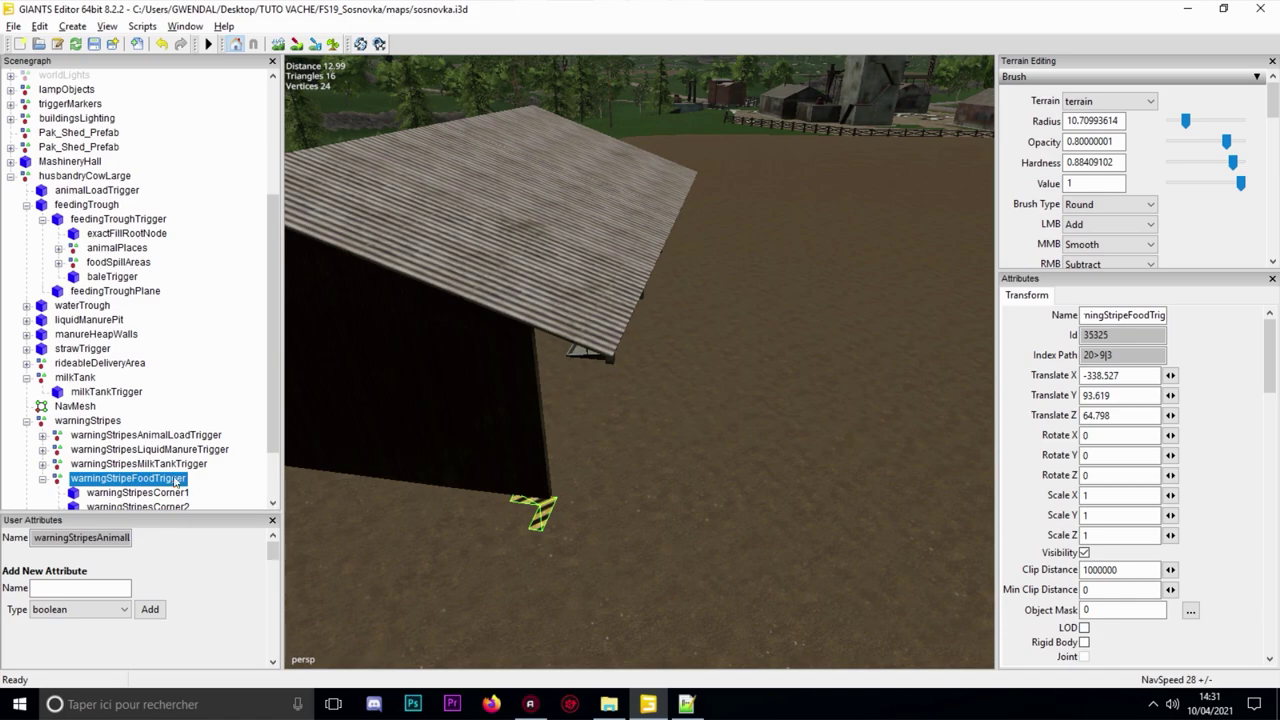
scroll(175, 482, down, 2)
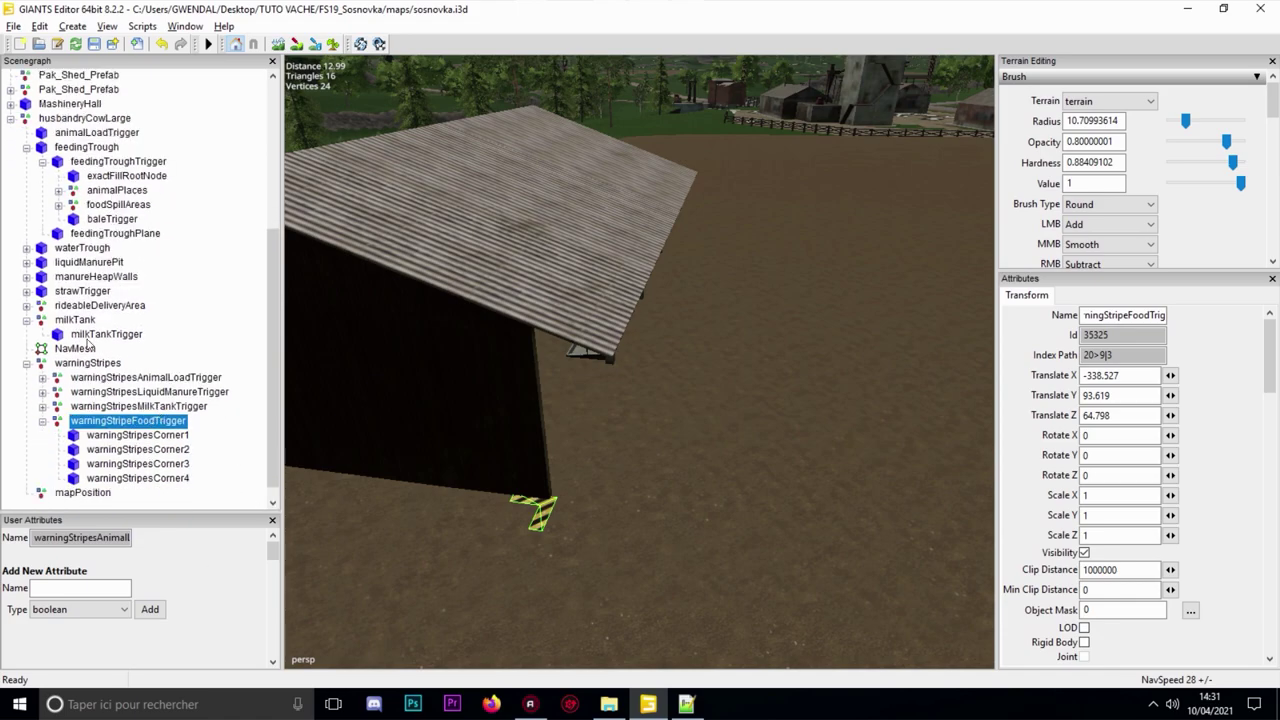
alt+drag(628, 392, 537, 455)
scroll(537, 455, down, 3)
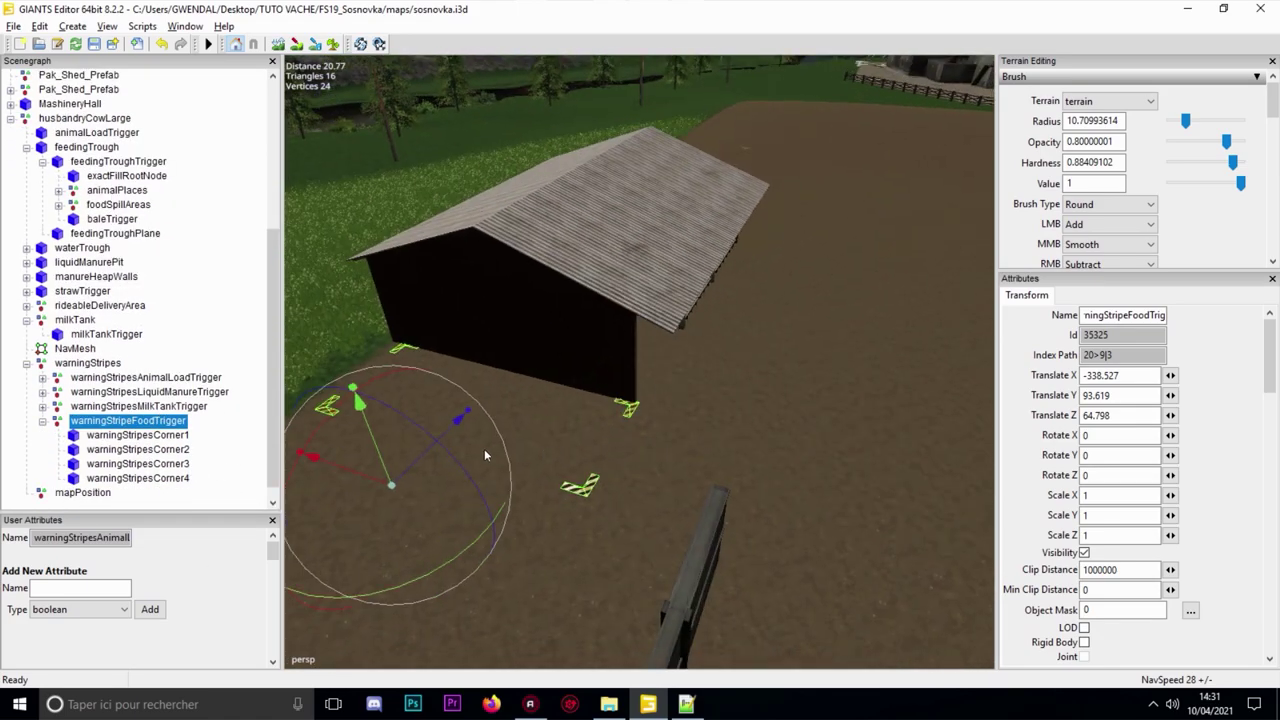
drag(375, 486, 745, 450)
double_click(1121, 455)
text(90)
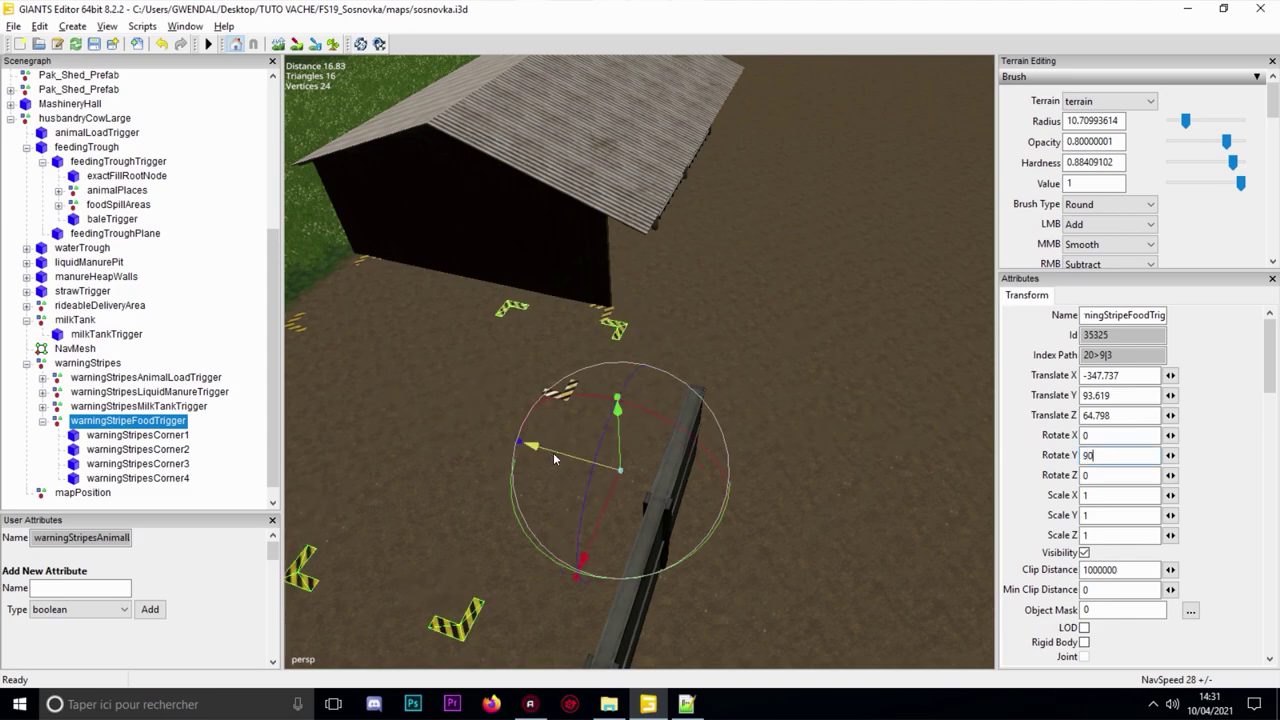
- Move the warningStripeFoodTrigger group from the shed's open end to the front of the feeding trough
drag(553, 453, 725, 465)
drag(744, 605, 800, 155)
alt+middle_drag(799, 155, 786, 170)
scroll(786, 170, up, 6)
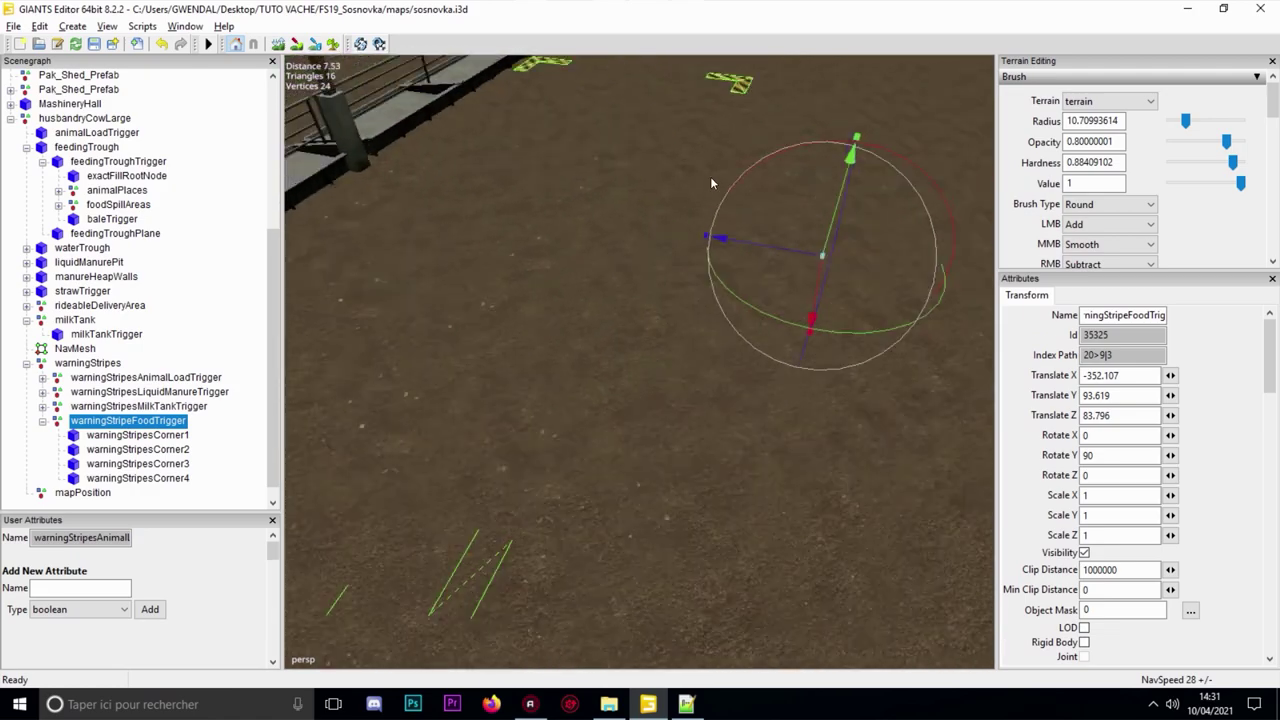
scroll(712, 184, down, 2)
drag(749, 317, 532, 322)
- Move warningStripesCorner1 of the food trigger group onto the feedingTrough outline's far outer corner, at about Z 4.15
click(184, 433)
alt+drag(700, 312, 604, 329)
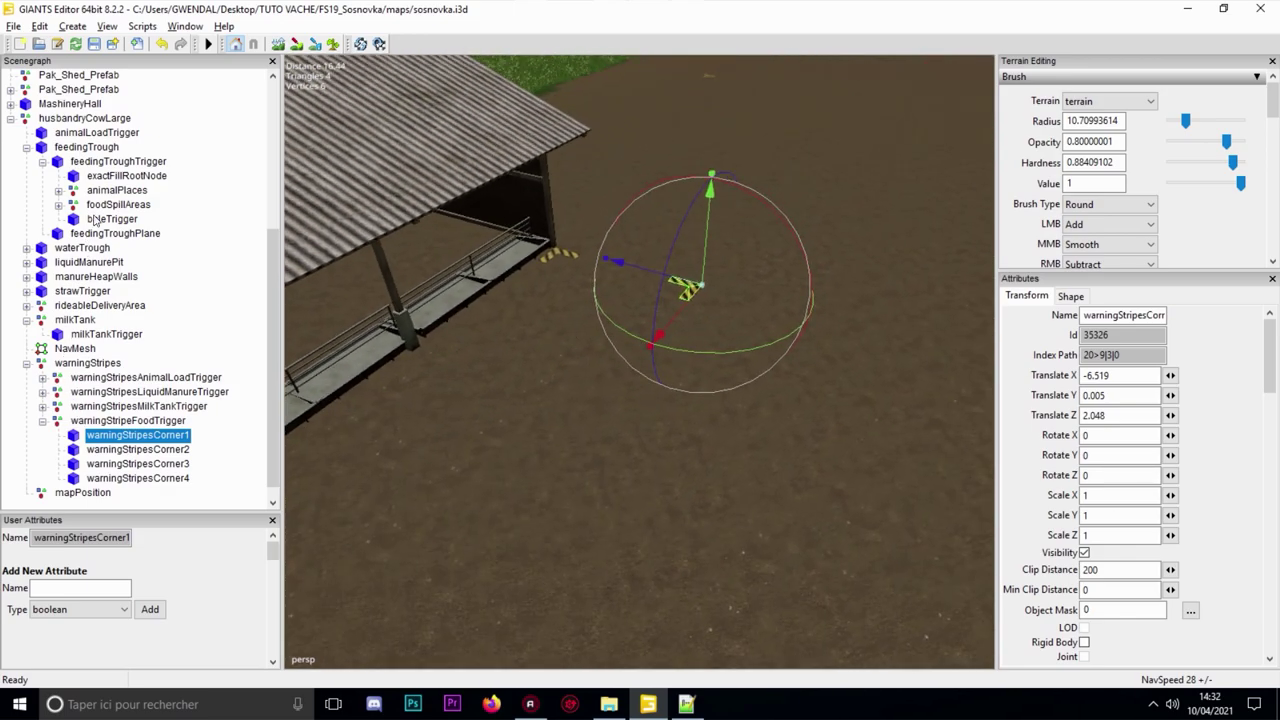
ctrl+click(86, 147)
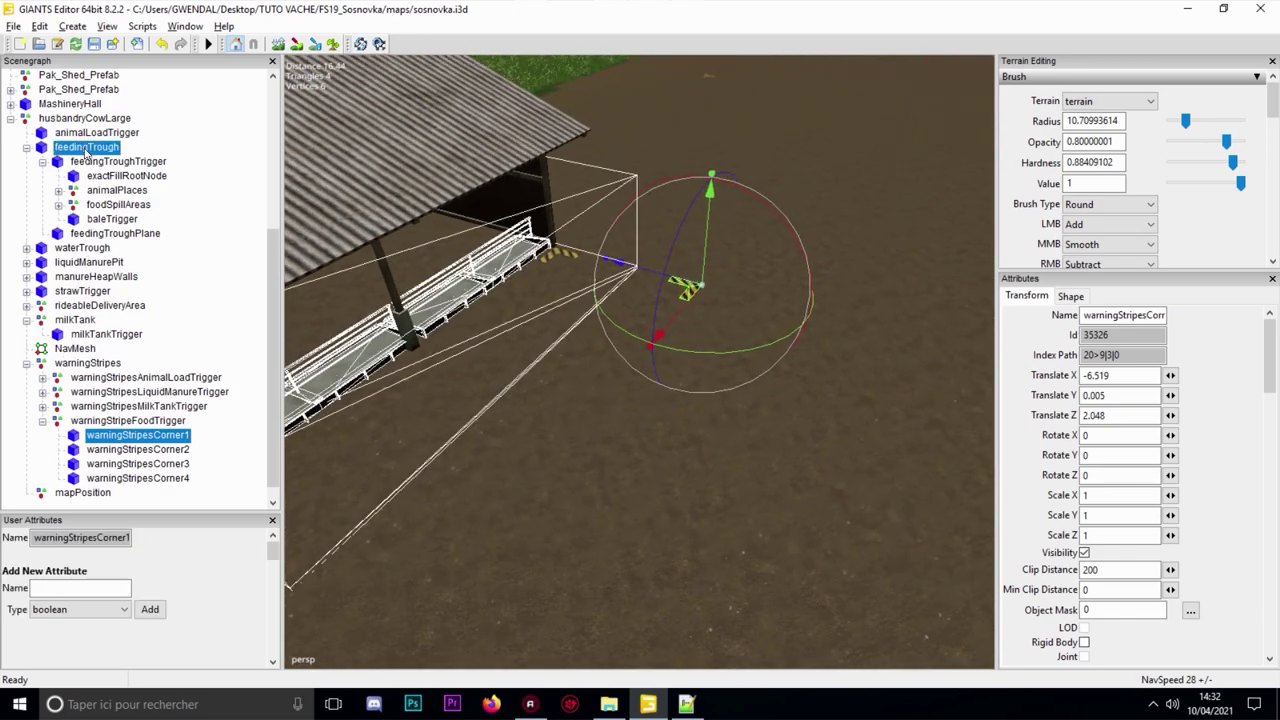
scroll(550, 250, up, 5)
drag(824, 302, 658, 258)
scroll(658, 258, down, 7)
alt+middle_drag(658, 258, 757, 183)
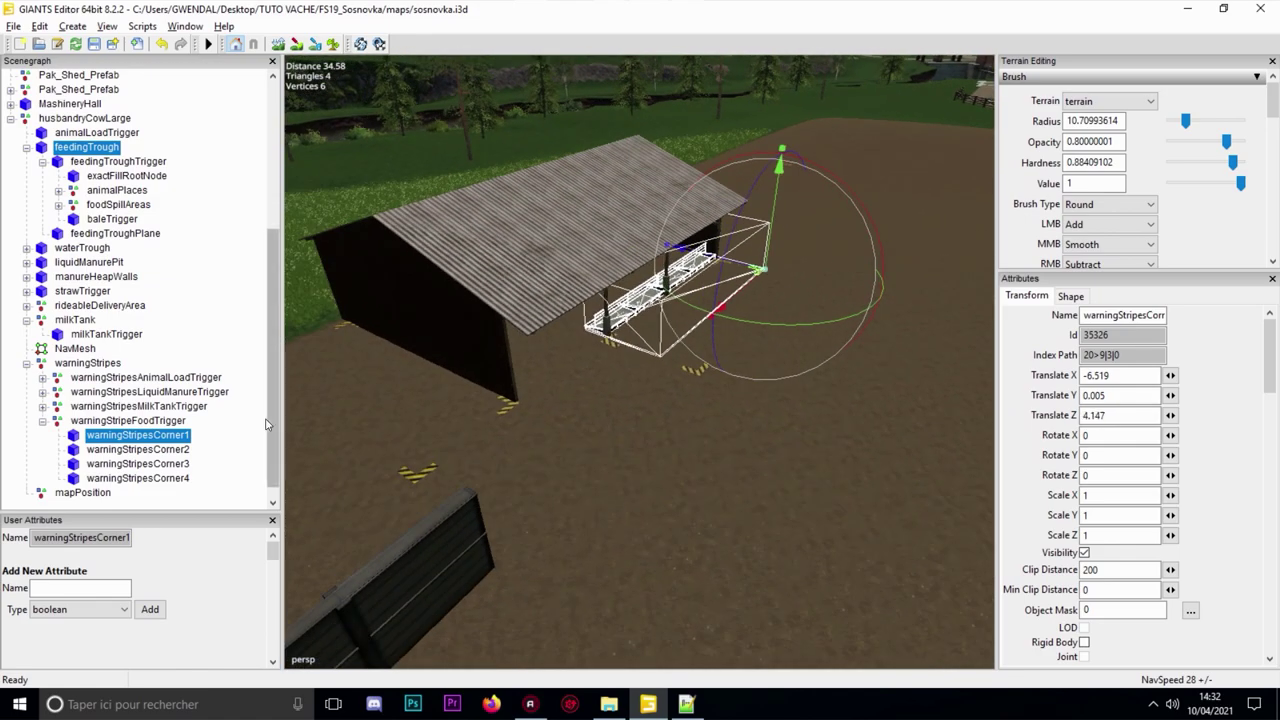
- Move warningStripesCorner2 onto the feedingTrough outline's near outer corner, at about Y 0.018 and Z 4.12
click(137, 450)
scroll(452, 381, up, 3)
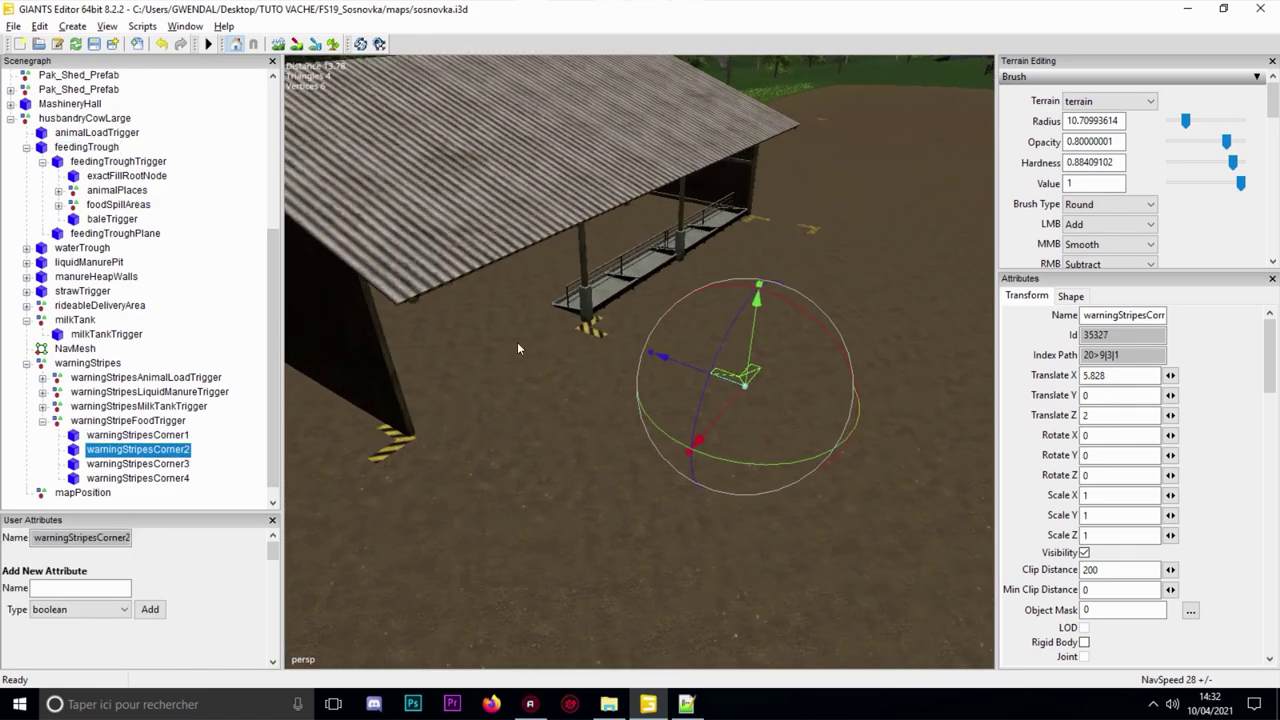
ctrl+click(91, 152)
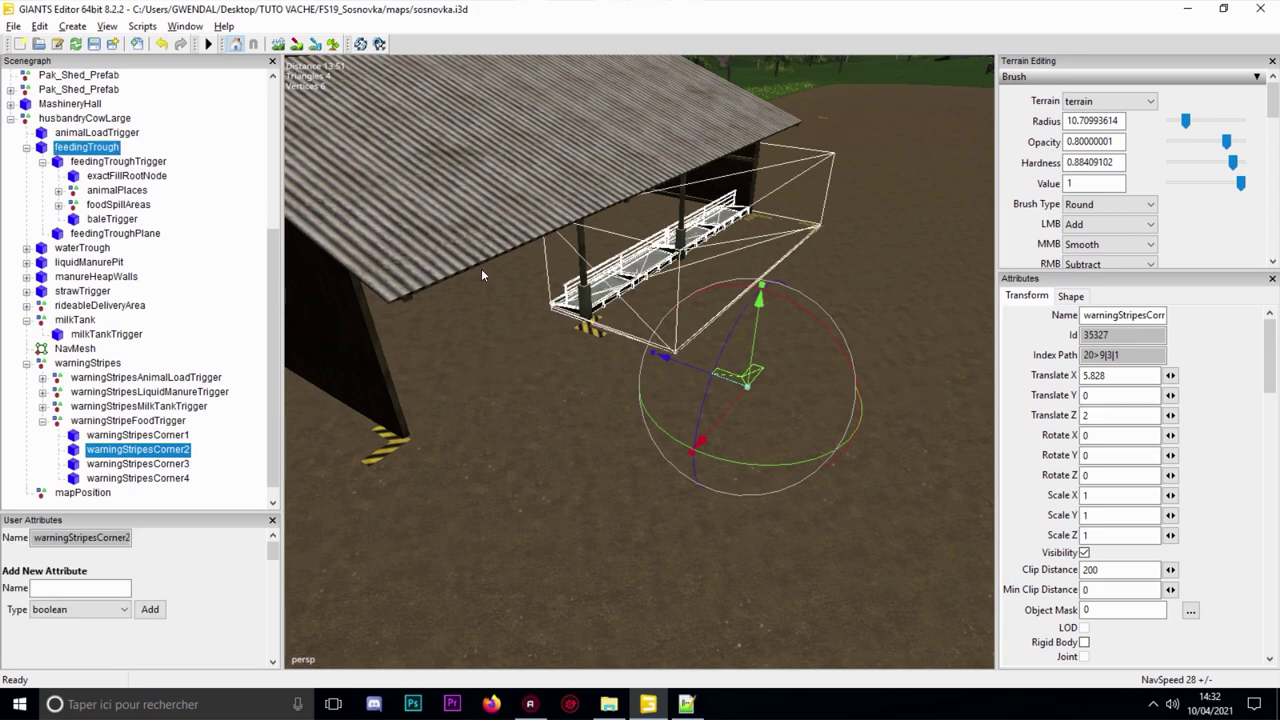
scroll(698, 334, up, 3)
drag(754, 385, 698, 338)
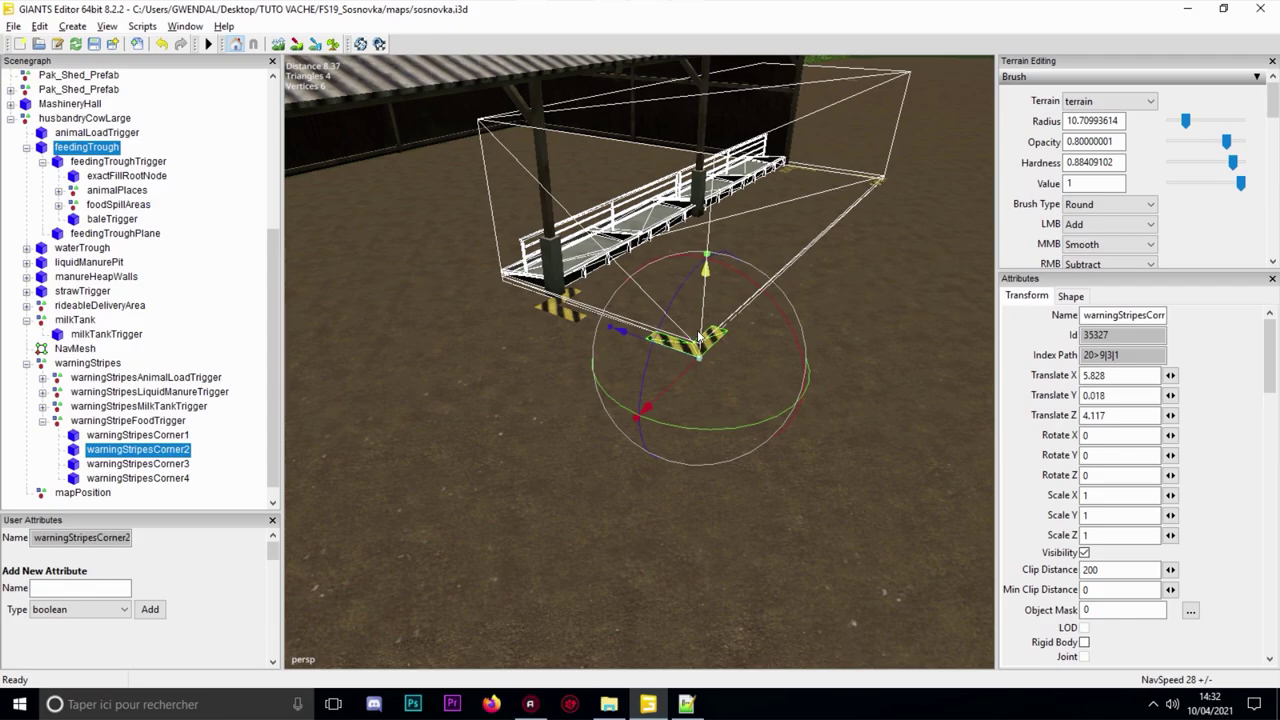
scroll(545, 350, down, 2)
scroll(561, 356, up, 1)
alt+middle_drag(561, 356, 575, 464)
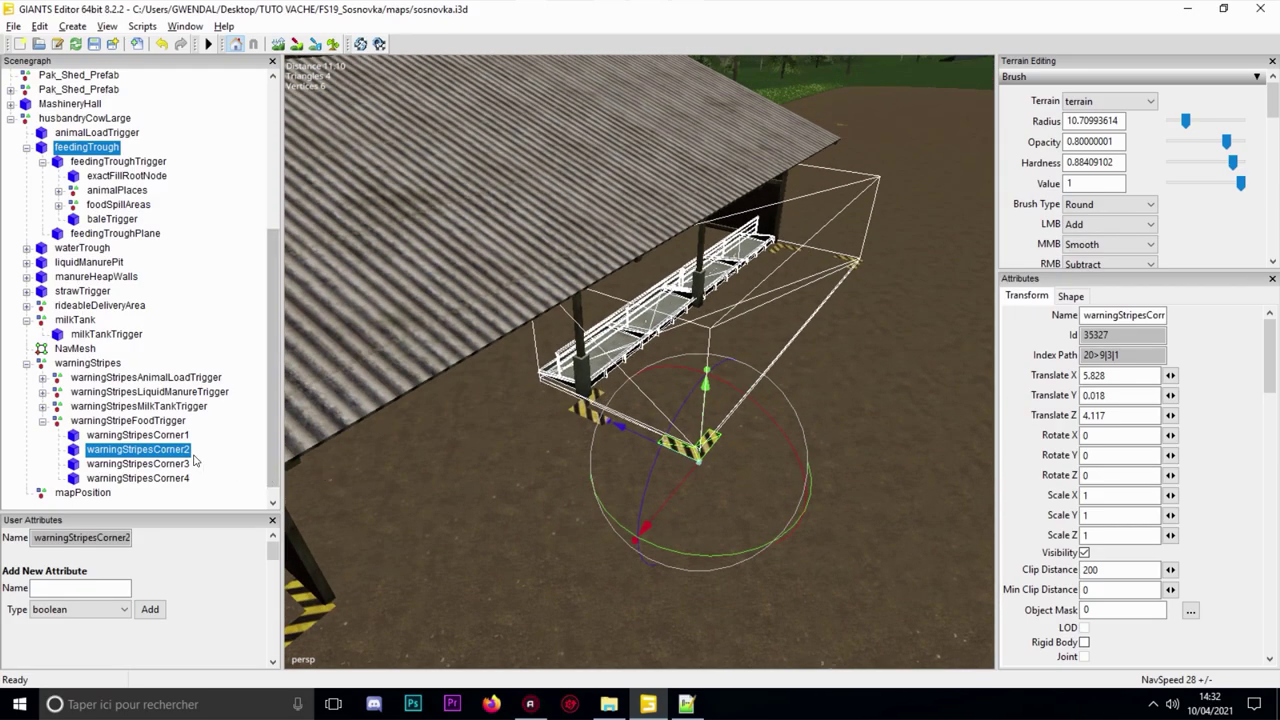
- Examine warningStripesLiquidManureTrigger against the liquidManurePit outline, and review the stripes around the feeding shed
alt+drag(650, 340, 714, 343)
scroll(371, 338, down, 3)
alt+drag(371, 338, 528, 331)
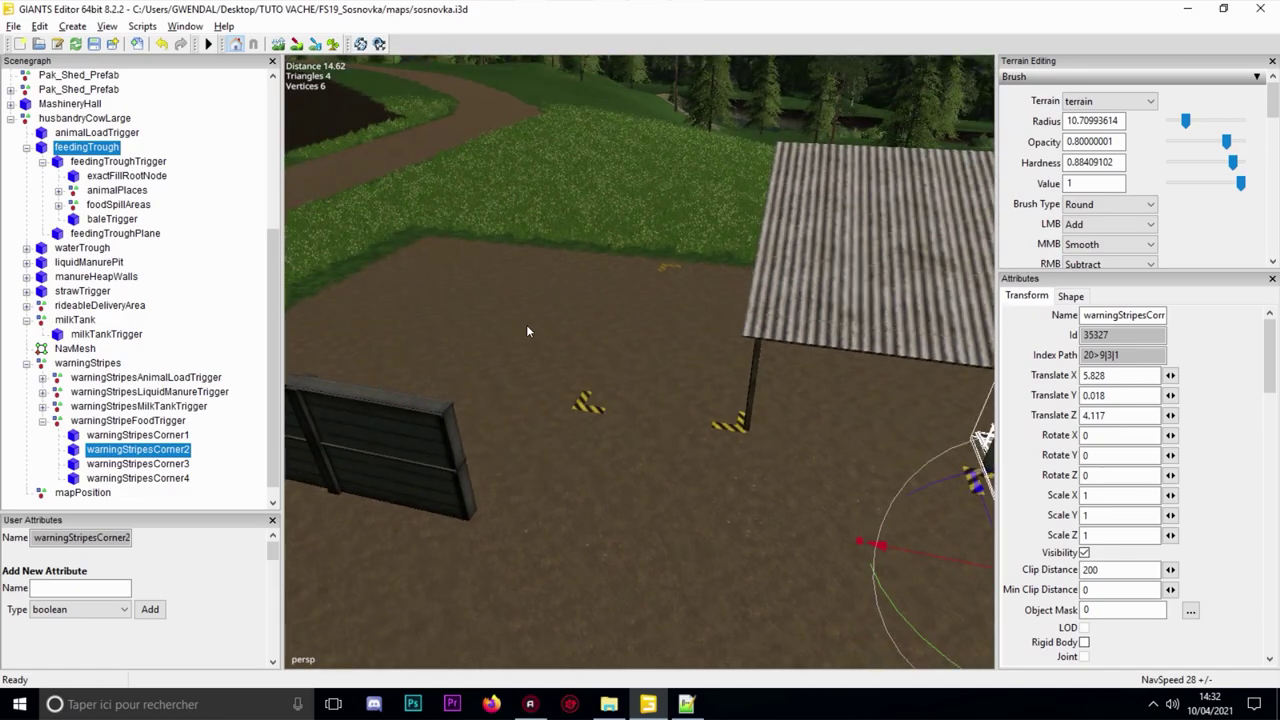
double_click(136, 393)
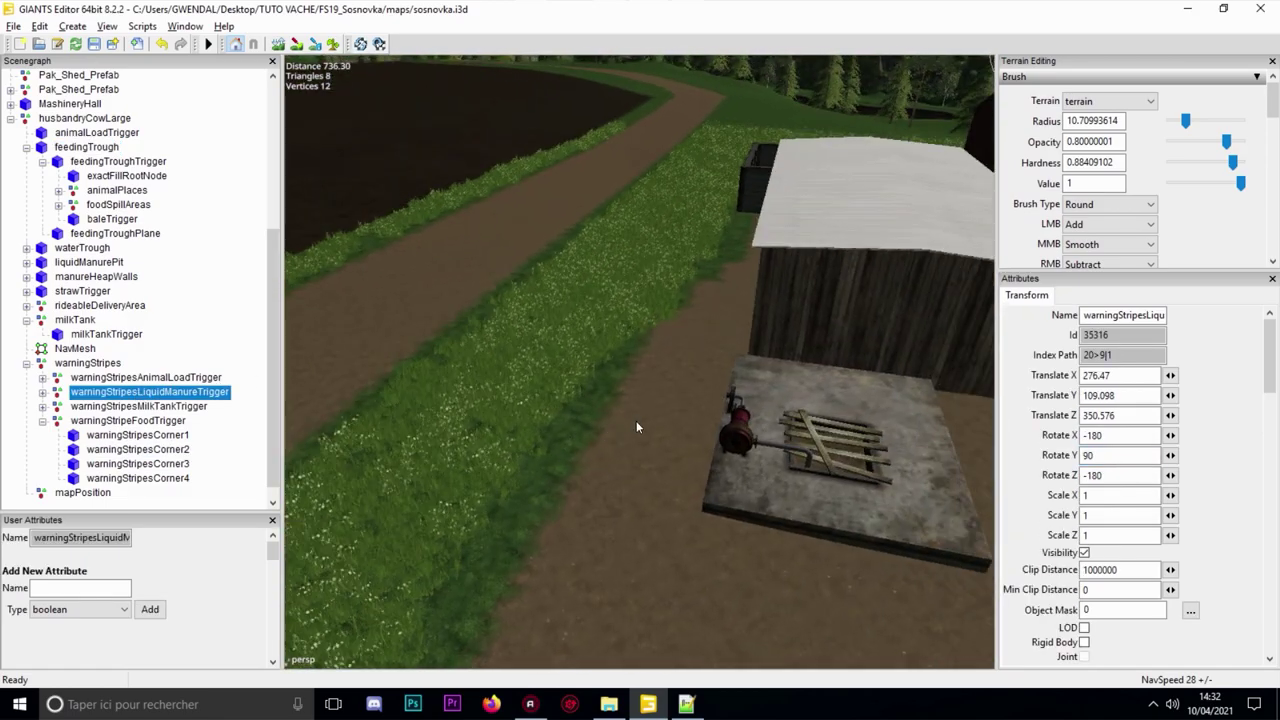
alt+drag(636, 419, 586, 300)
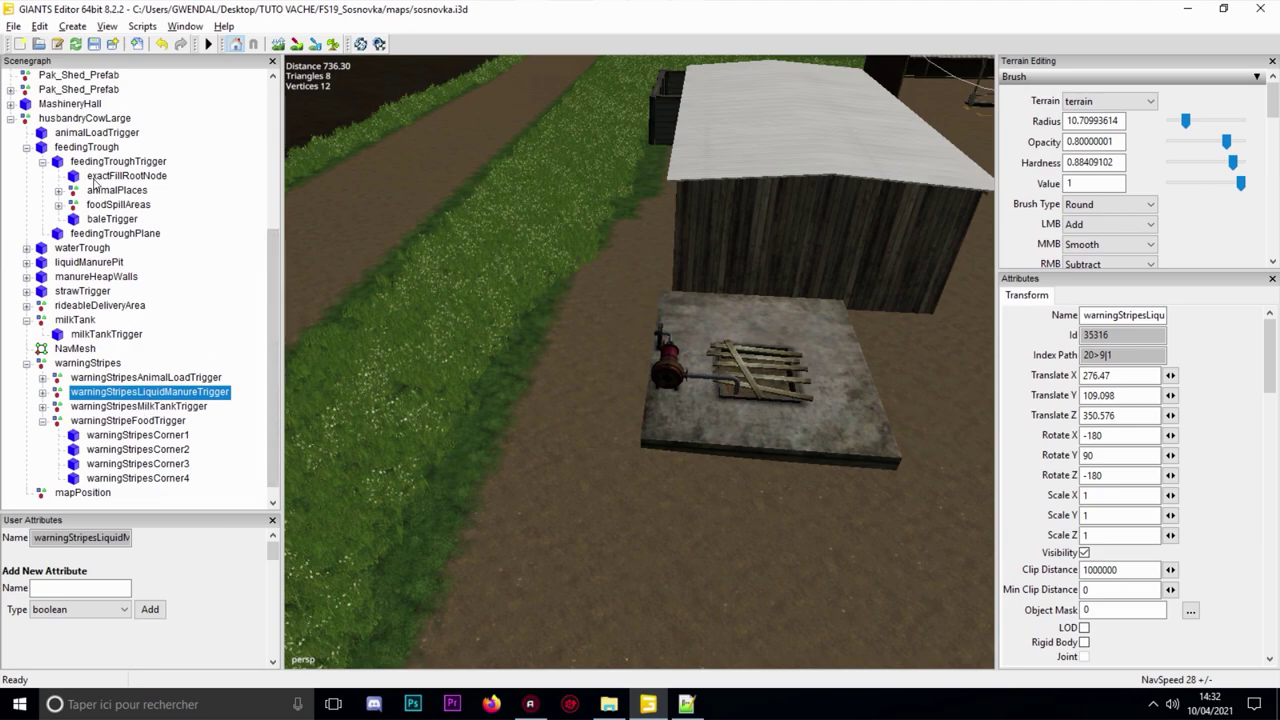
click(88, 262)
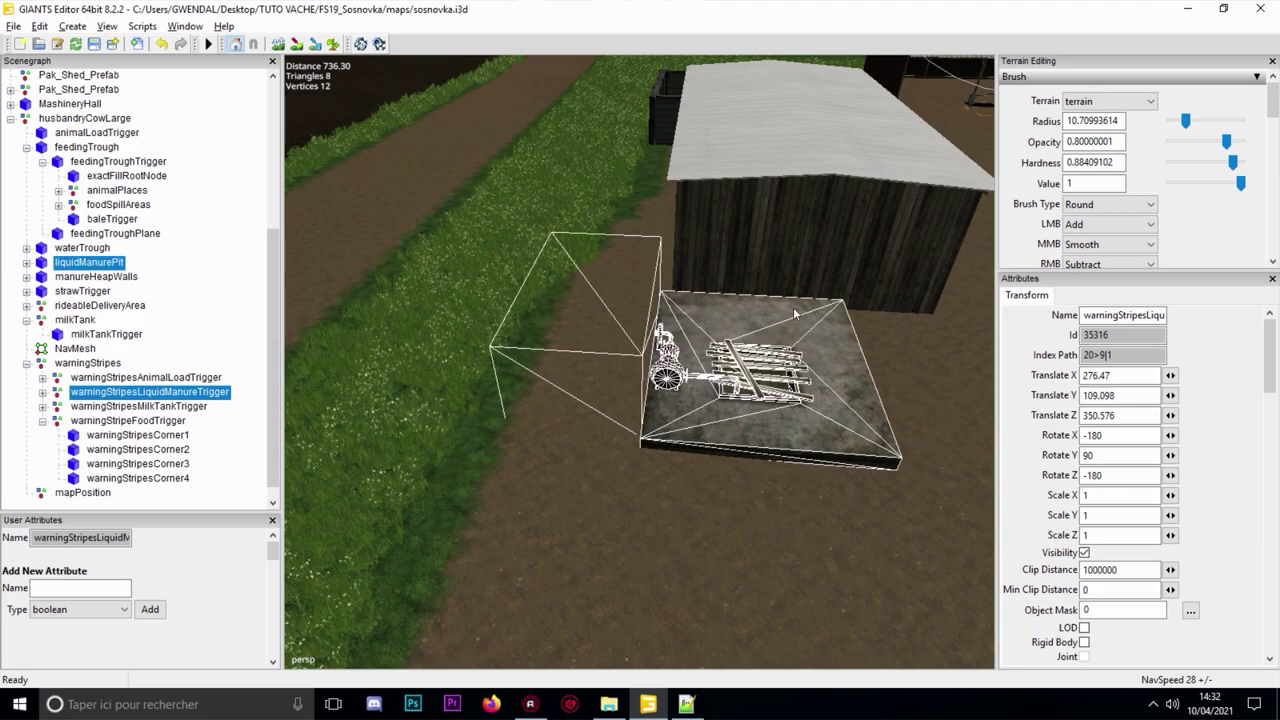
alt+middle_drag(741, 332, 606, 360)
alt+drag(606, 360, 660, 402)
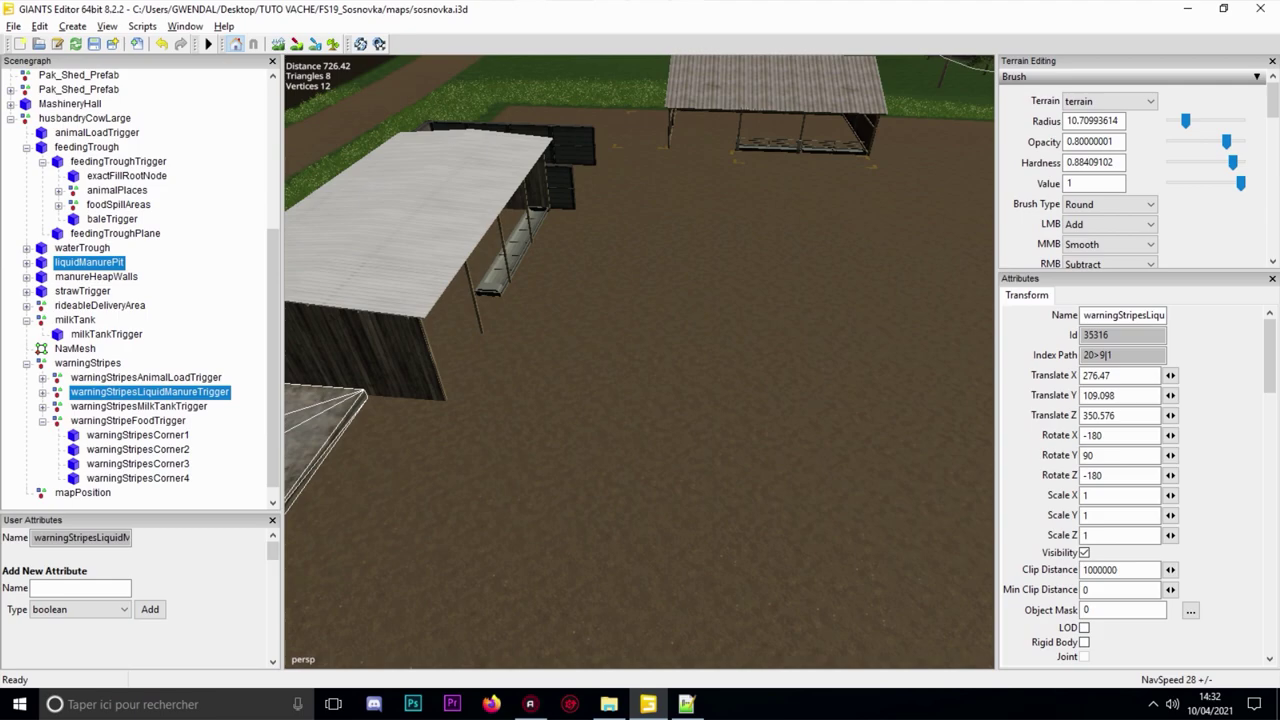
alt+drag(935, 262, 828, 343)
scroll(634, 175, up, 5)
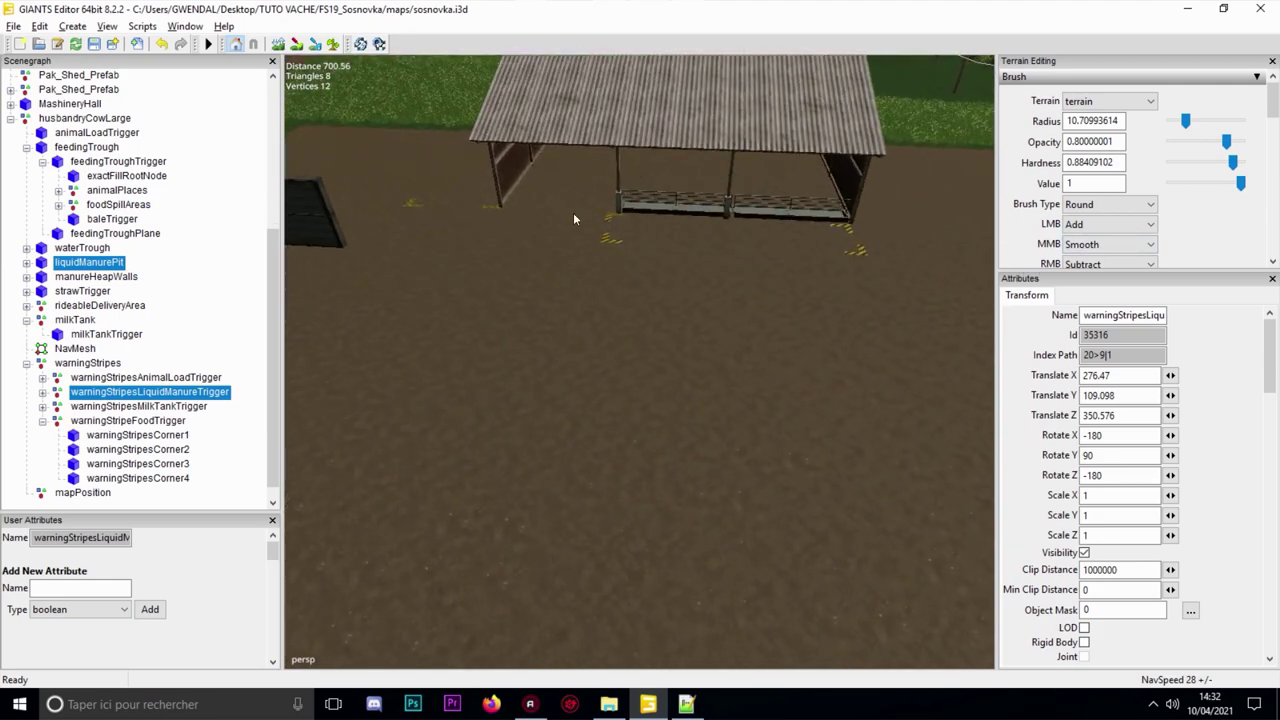
right_drag(557, 331, 2, 375)
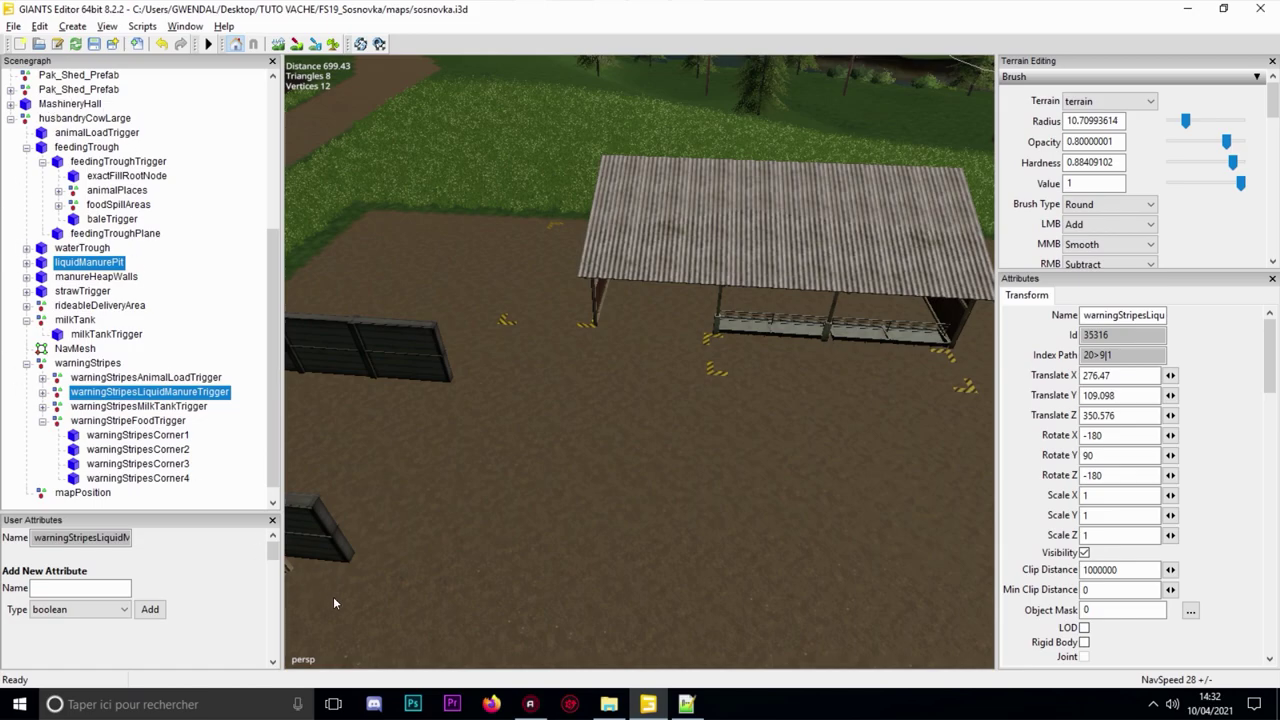
- Switch to Notepad++ and examine the triggerMarkers block in husbandryCowLarge.xml
click(686, 704)
scroll(600, 360, up, 10)
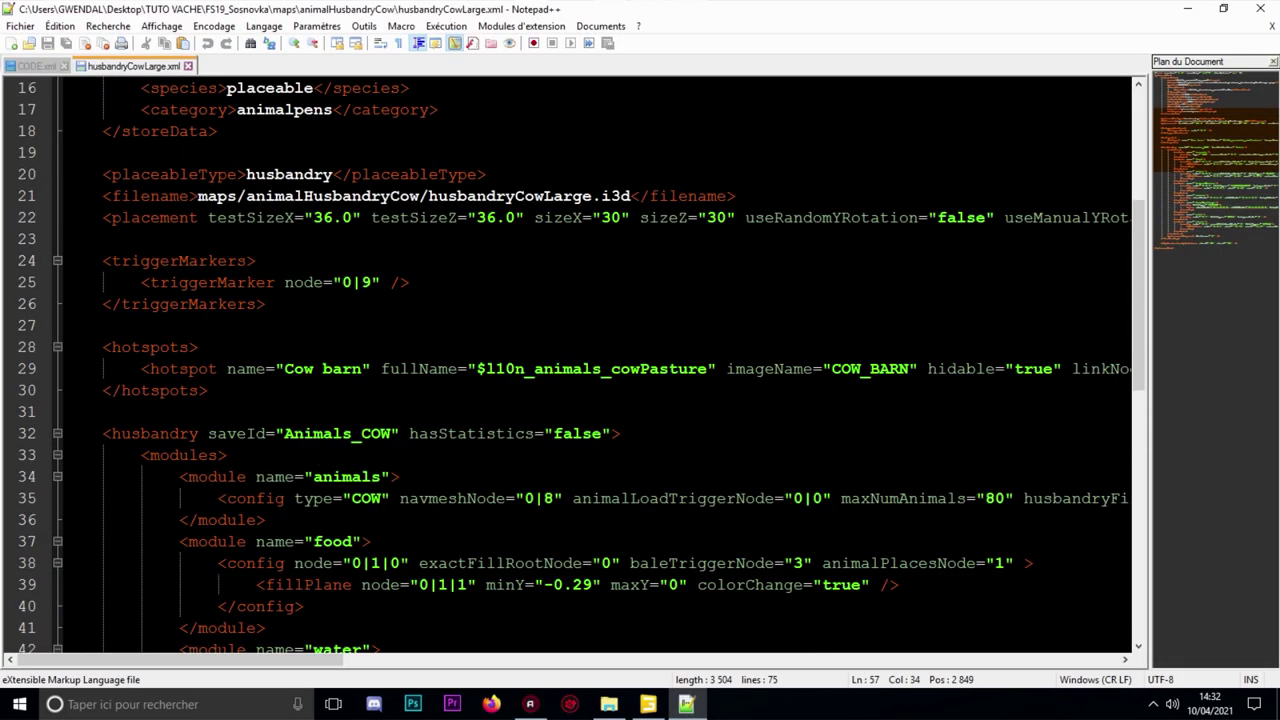
click(199, 261)
drag(267, 304, 94, 261)
click(310, 307)
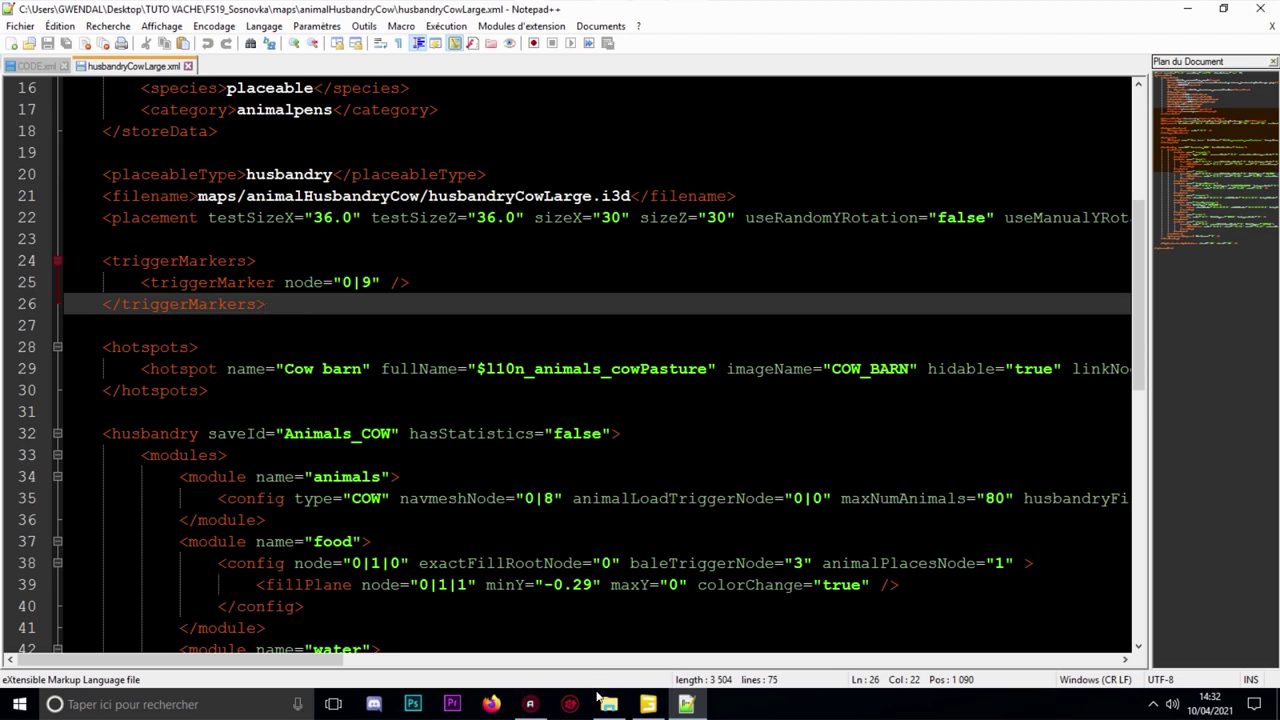
- Look over the placed warning stripes in GIANTS Editor, and recheck the triggerMarkers block in Notepad++
click(648, 704)
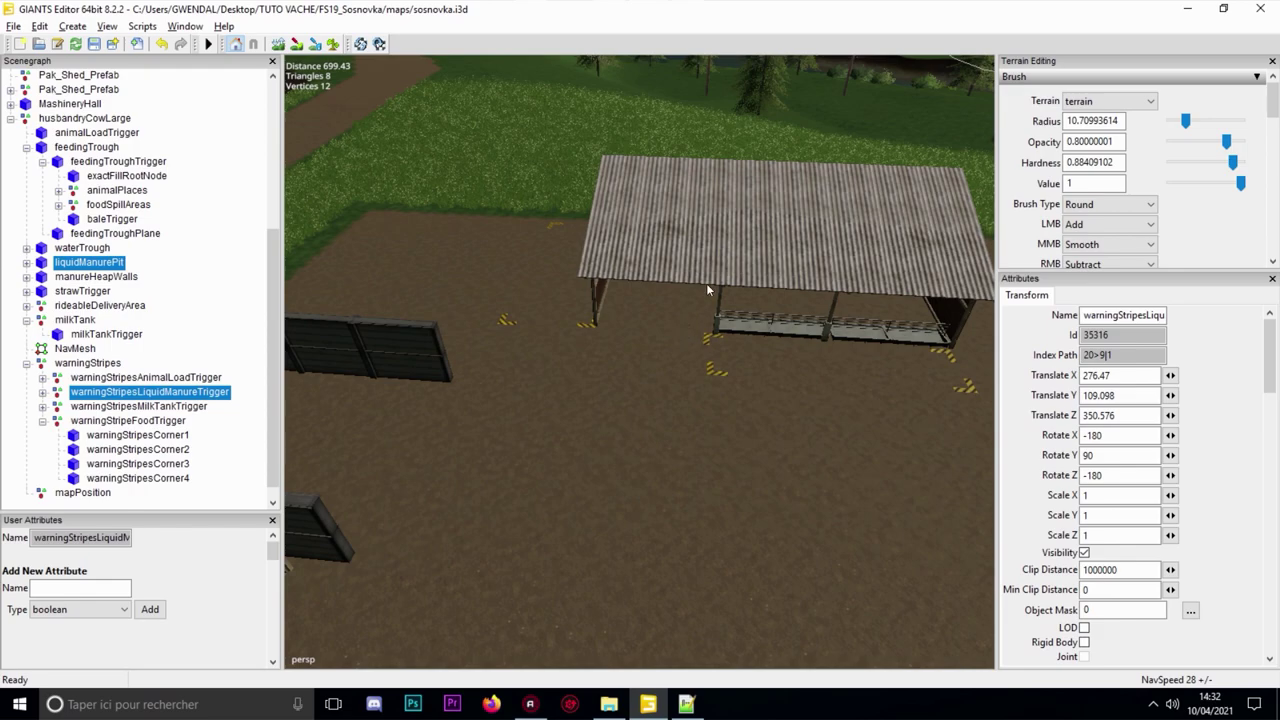
alt+drag(692, 307, 870, 292)
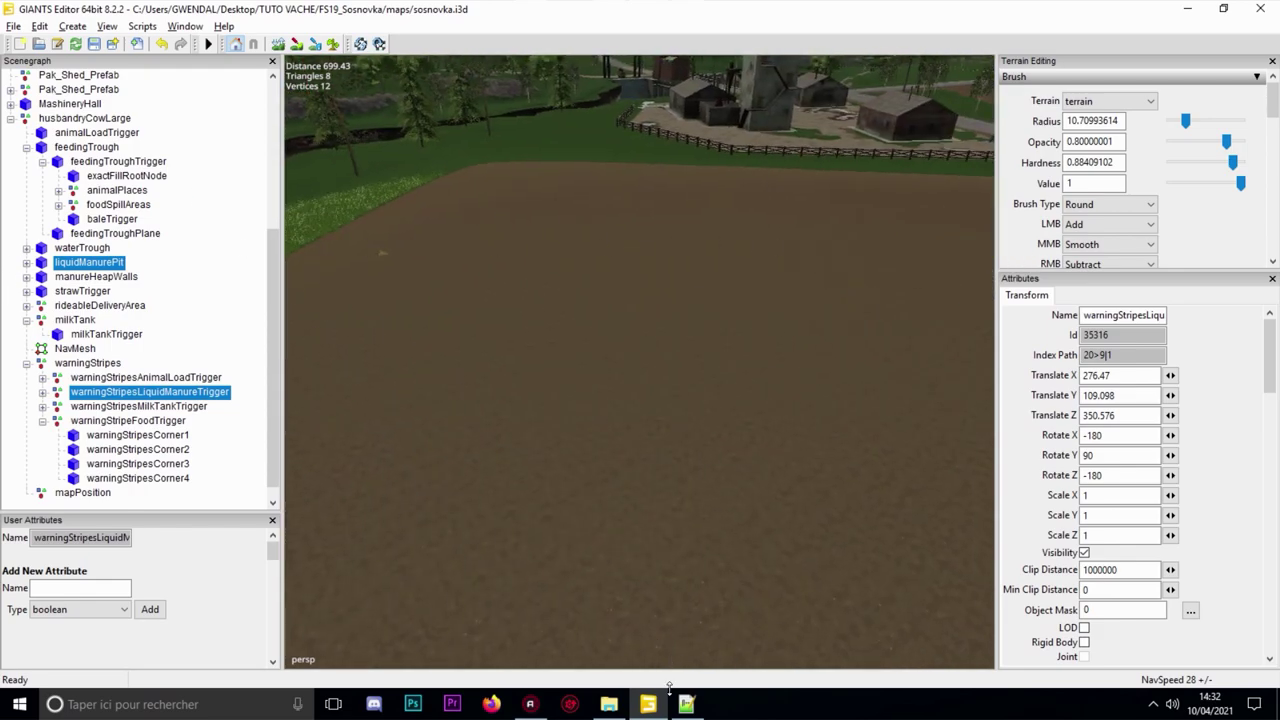
right_drag(620, 217, 498, 380)
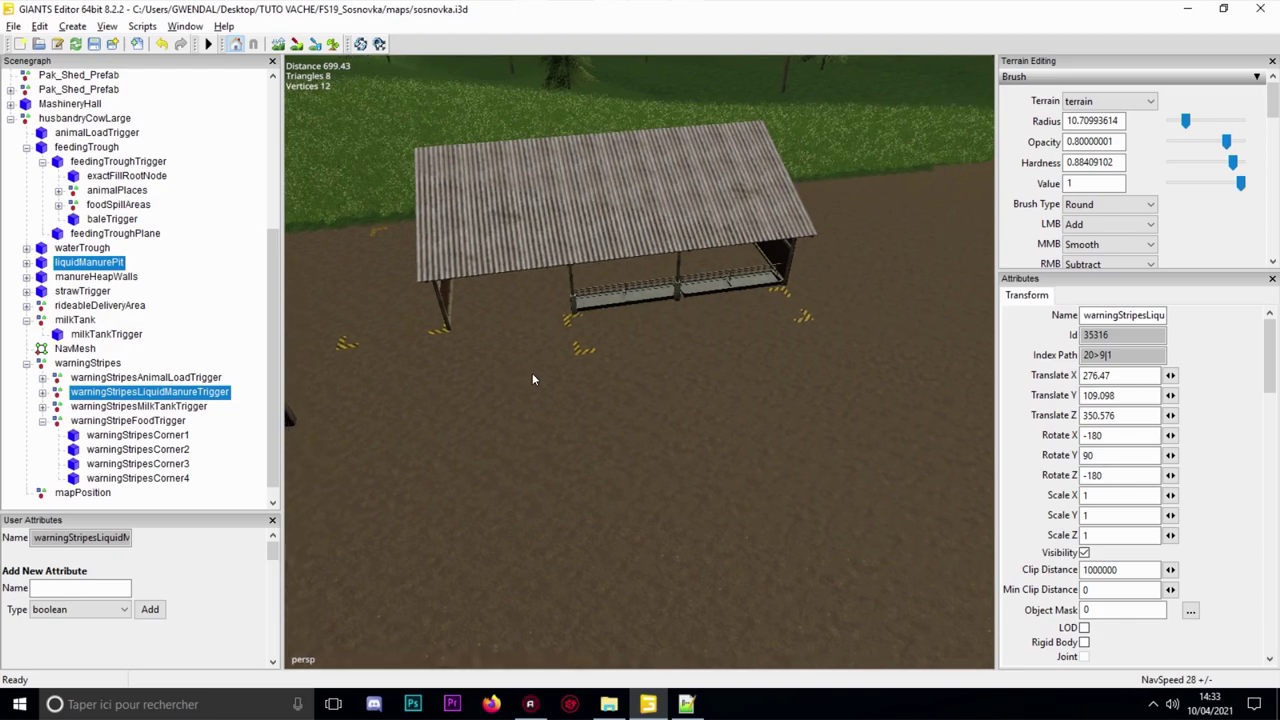
right_drag(532, 379, 490, 380)
click(686, 704)
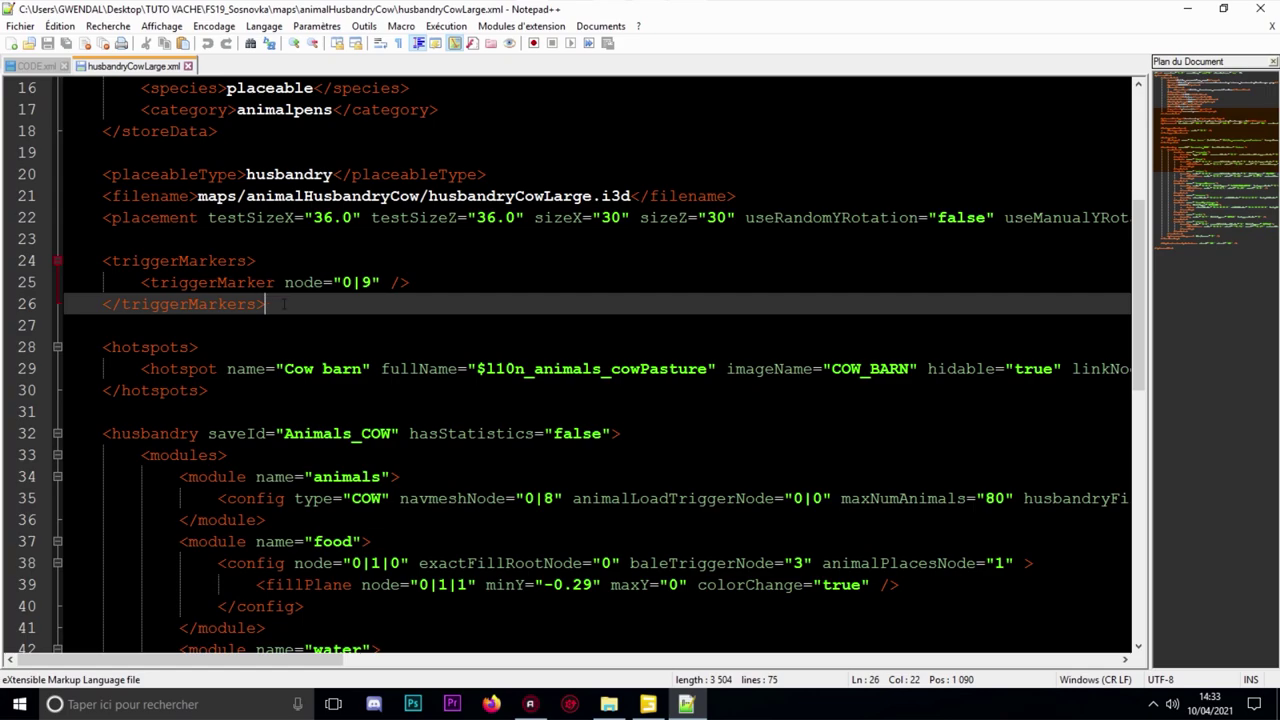
drag(283, 304, 66, 260)
- Return to GIANTS Editor, collapse the warningStripeFoodTrigger group and inspect the strawTrigger outline beside the feeding shed
click(648, 704)
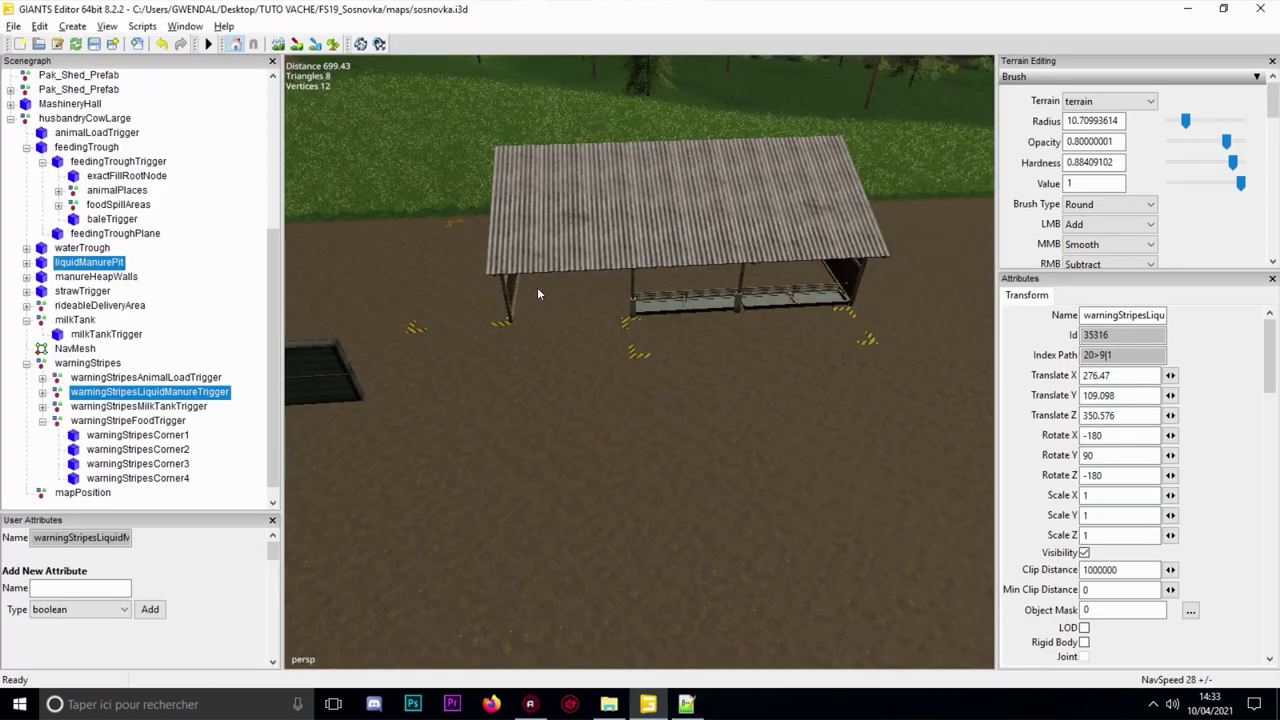
scroll(529, 439, down, 5)
alt+drag(527, 439, 449, 463)
right_drag(575, 483, 519, 556)
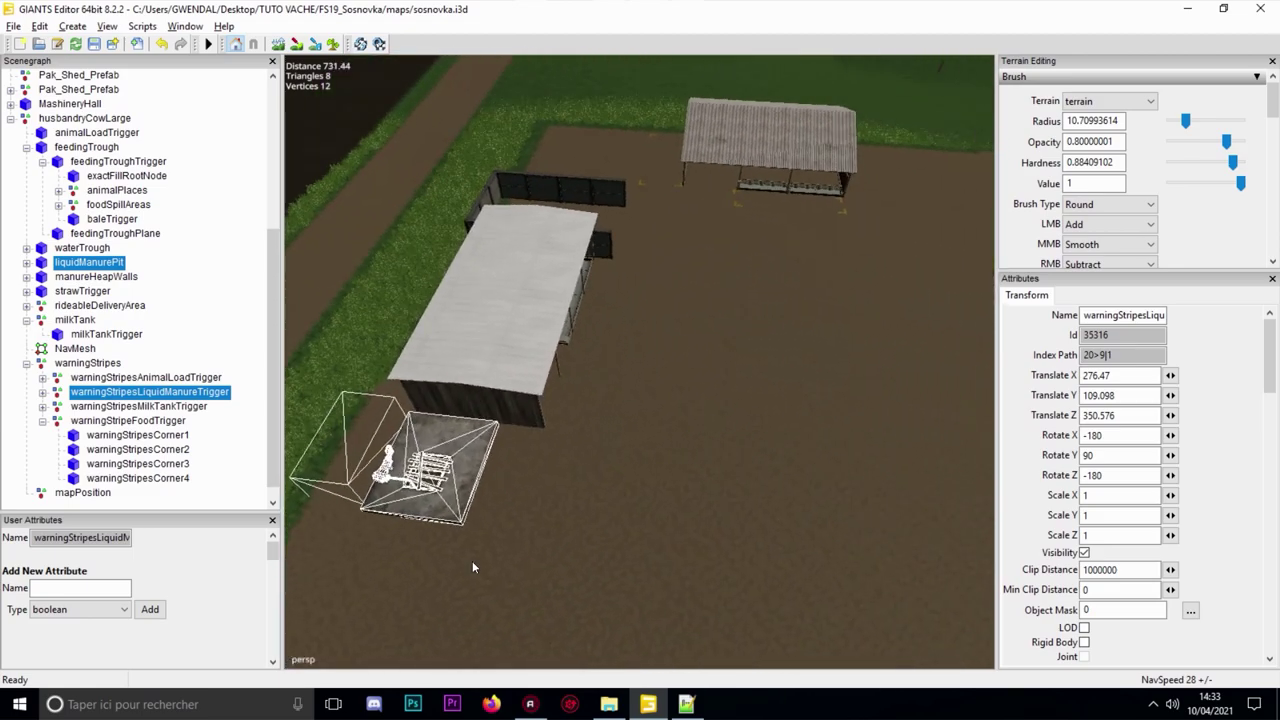
click(41, 422)
alt+drag(459, 342, 552, 349)
click(722, 287)
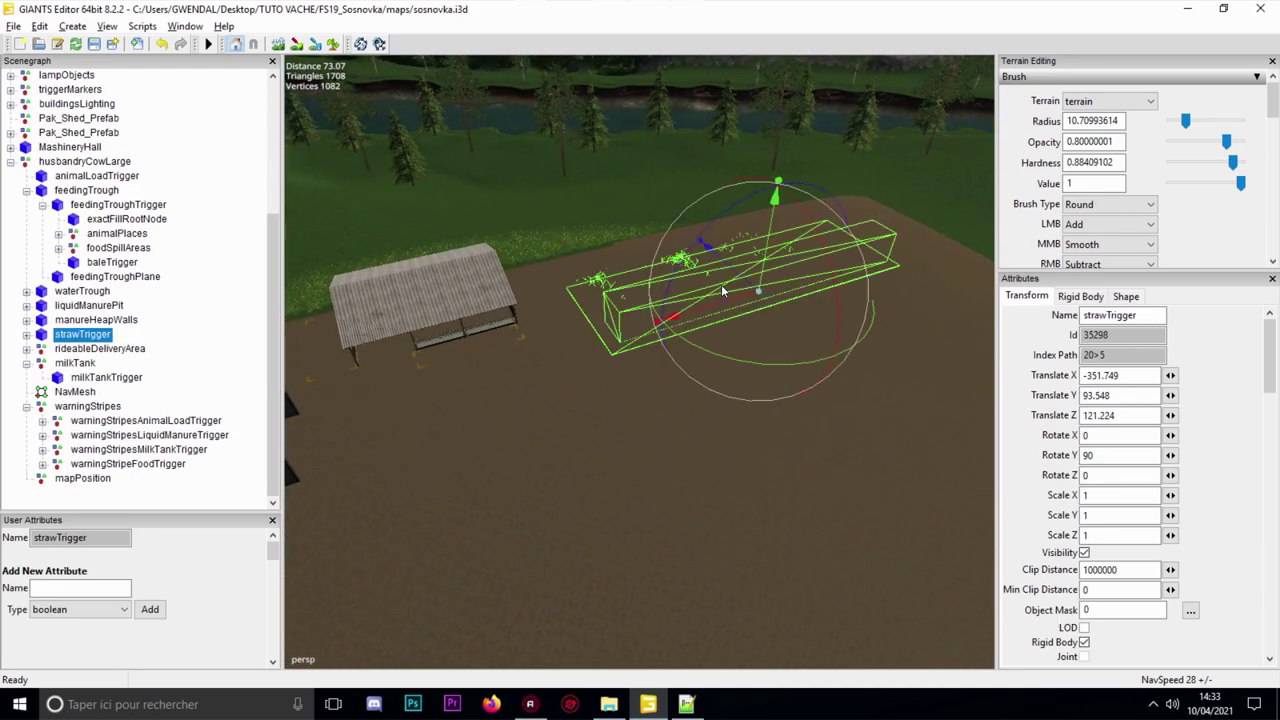
scroll(659, 231, up, 4)
alt+drag(735, 147, 536, 310)
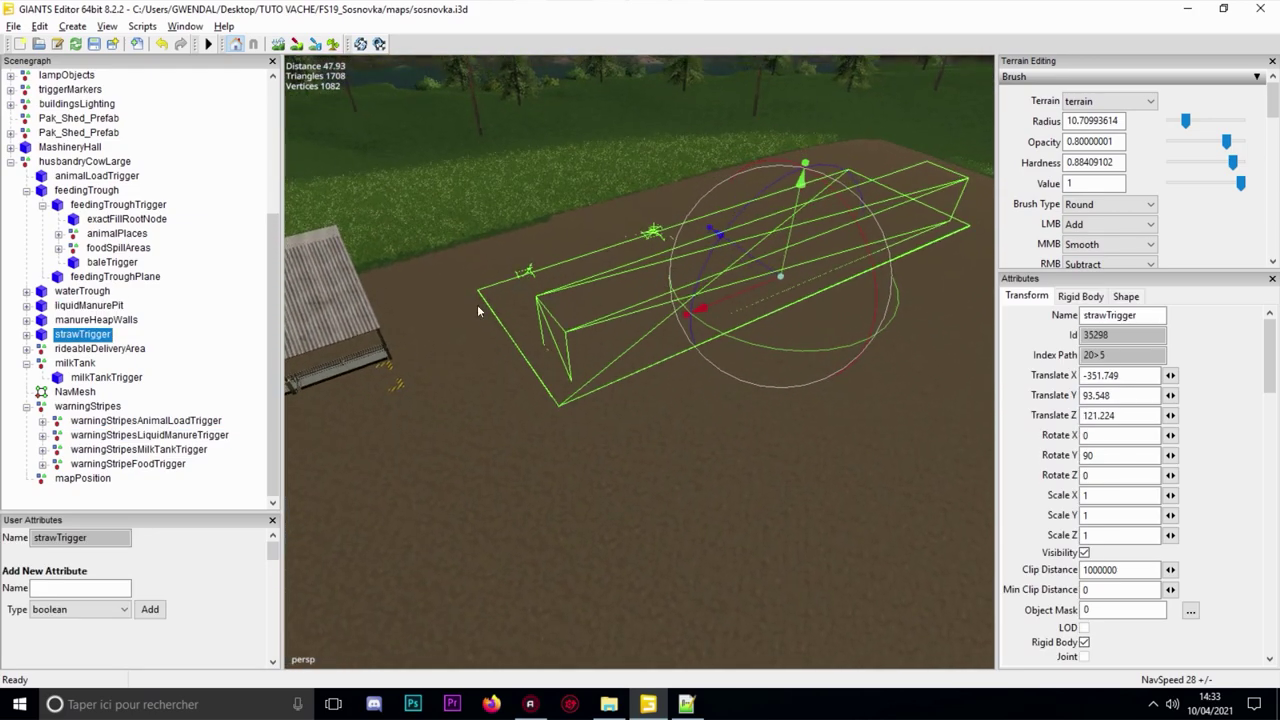
- Place mapPosition on the dirt yard between the buildings, at about X -362.64, Y 93.63, Z 83.37
double_click(78, 479)
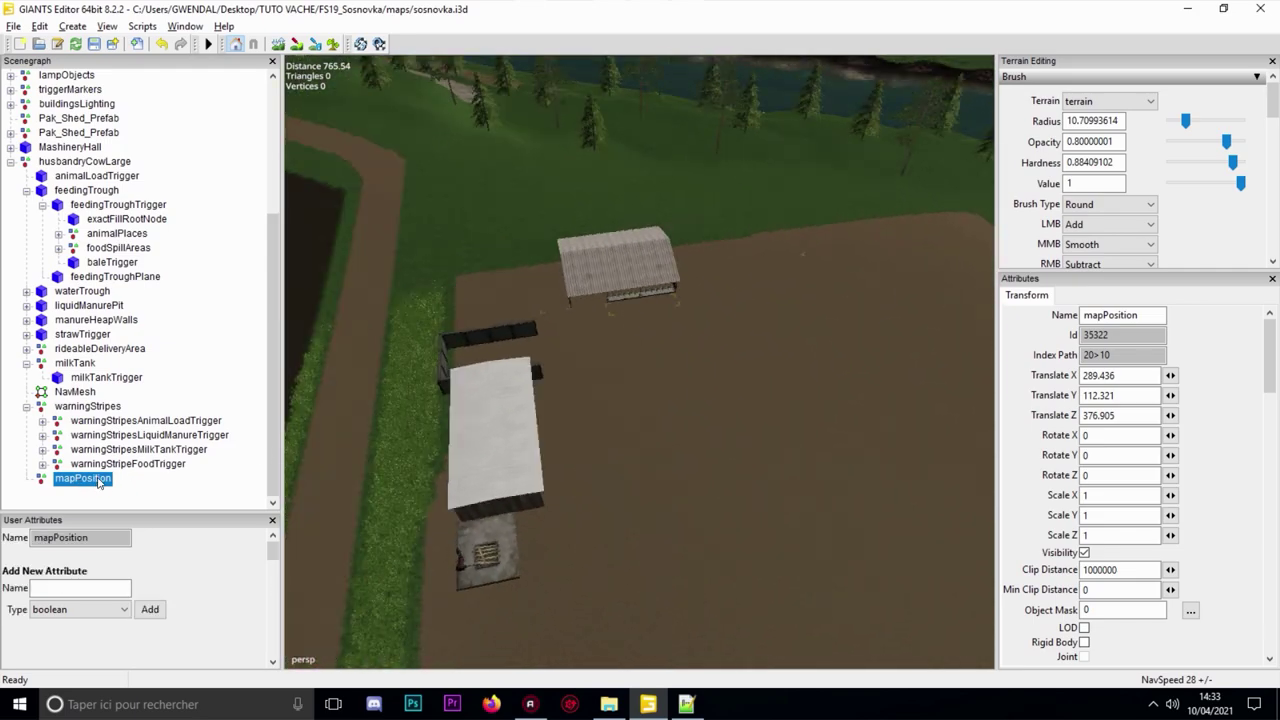
key(ctrl+b)
click(652, 398)
scroll(638, 402, up, 2)
drag(645, 382, 700, 377)
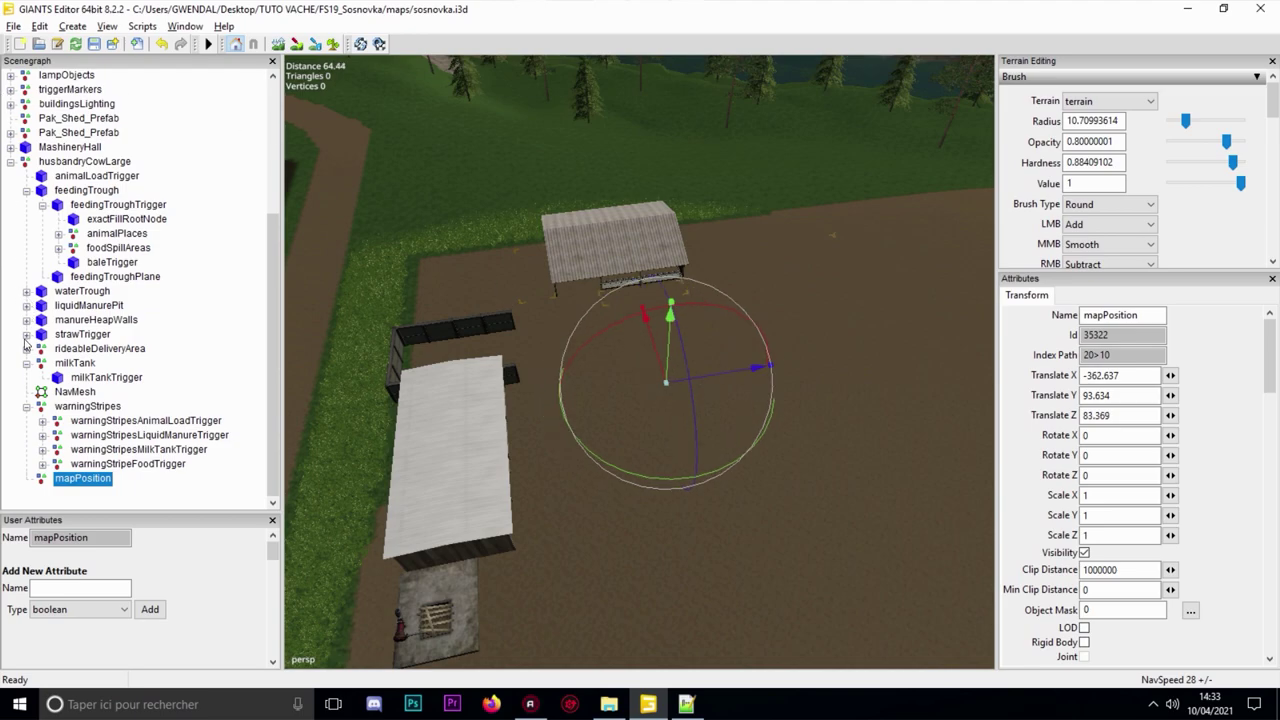
- Collapse the warningStripes group, select the husbandry's NavMesh and save the map
click(26, 407)
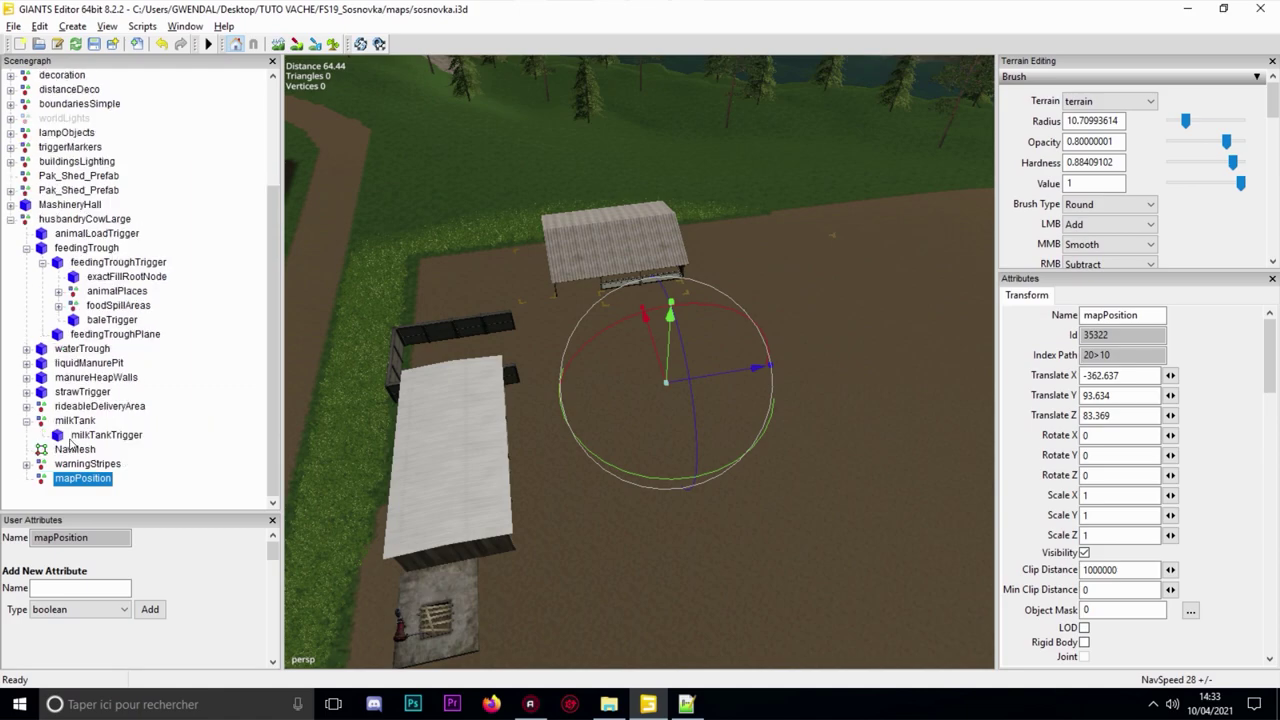
click(73, 448)
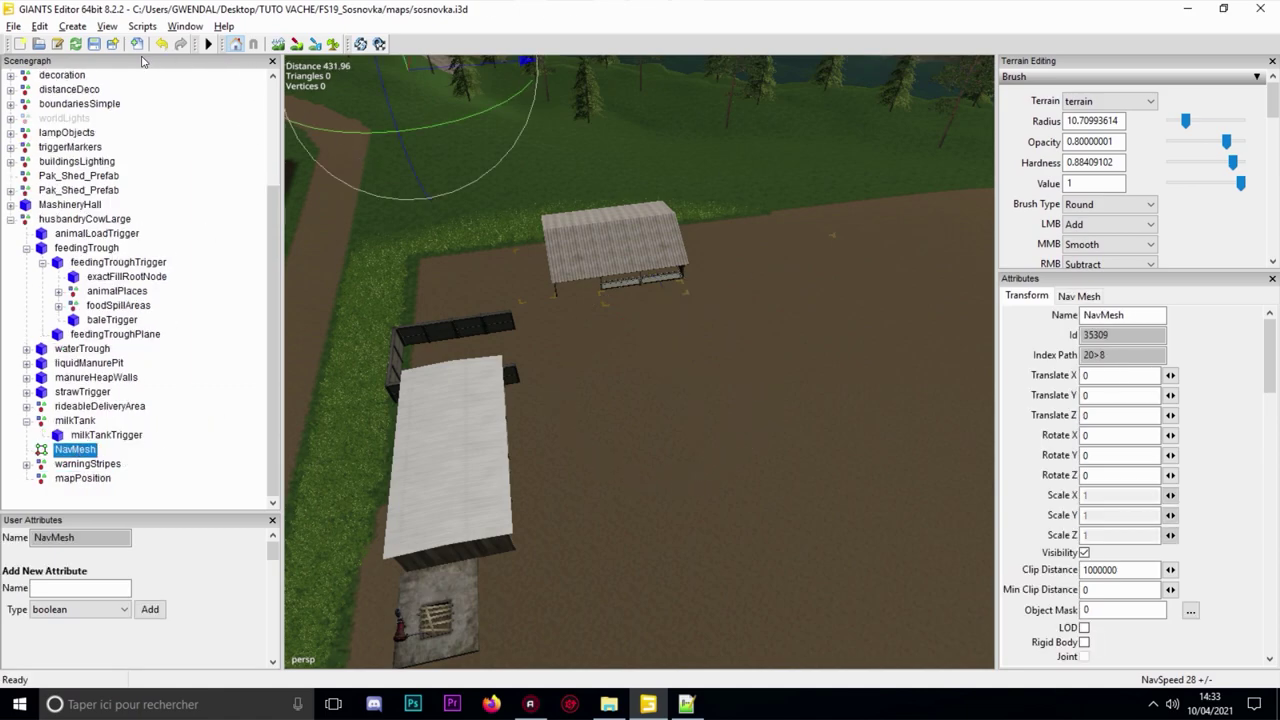
click(94, 46)
scroll(625, 262, down, 3)
alt+drag(534, 326, 450, 318)
alt+middle_drag(450, 318, 368, 305)
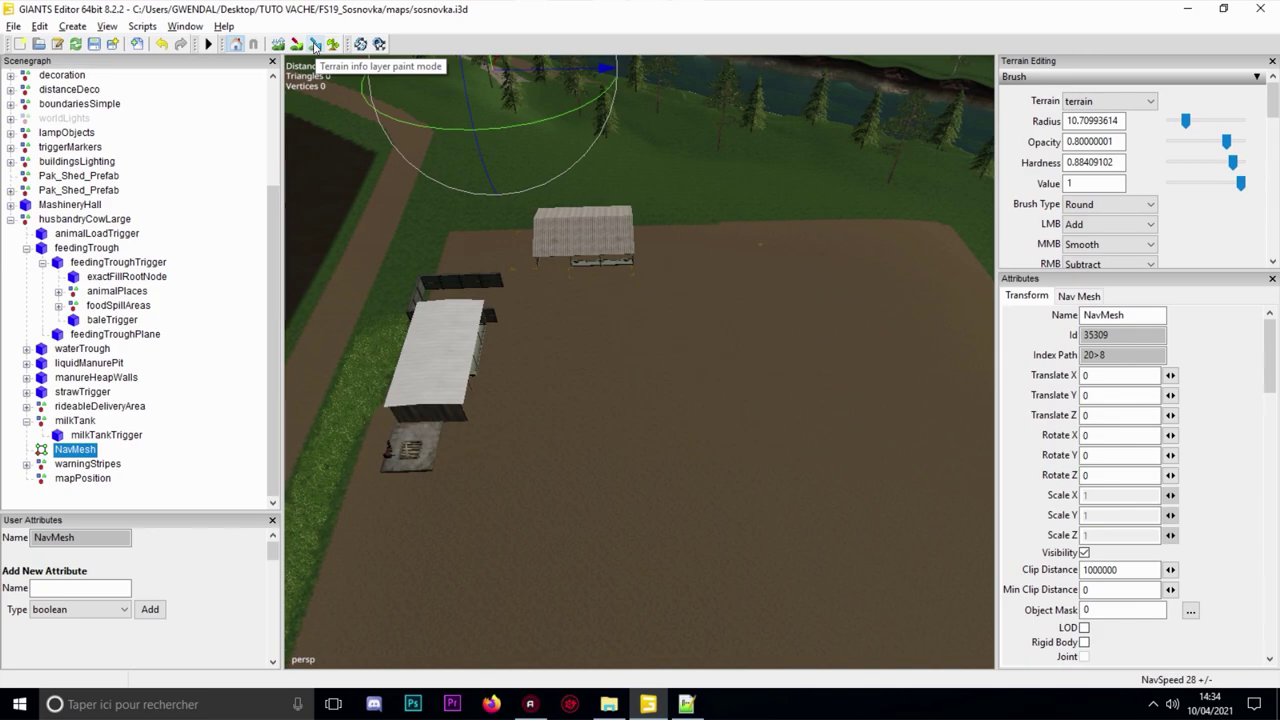
- Activate terrain info layer painting and set the Info Layer to infoLayer
click(315, 45)
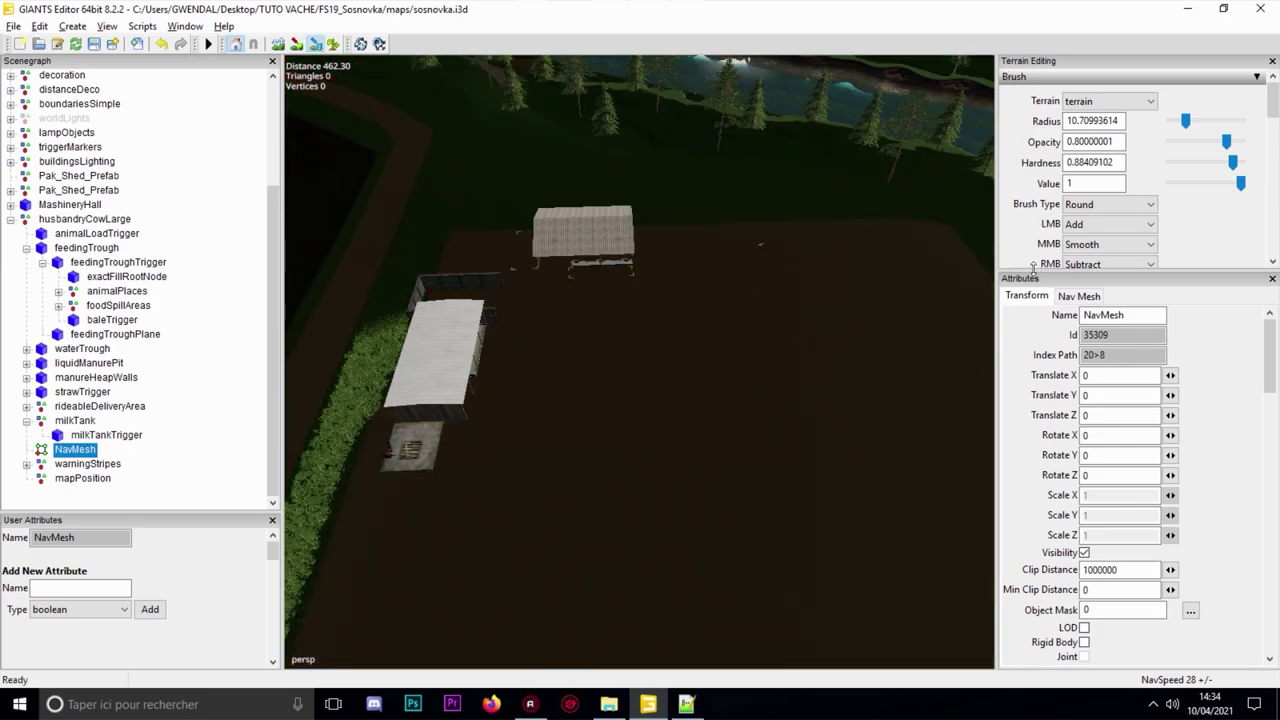
drag(1033, 268, 1033, 431)
scroll(1035, 291, down, 4)
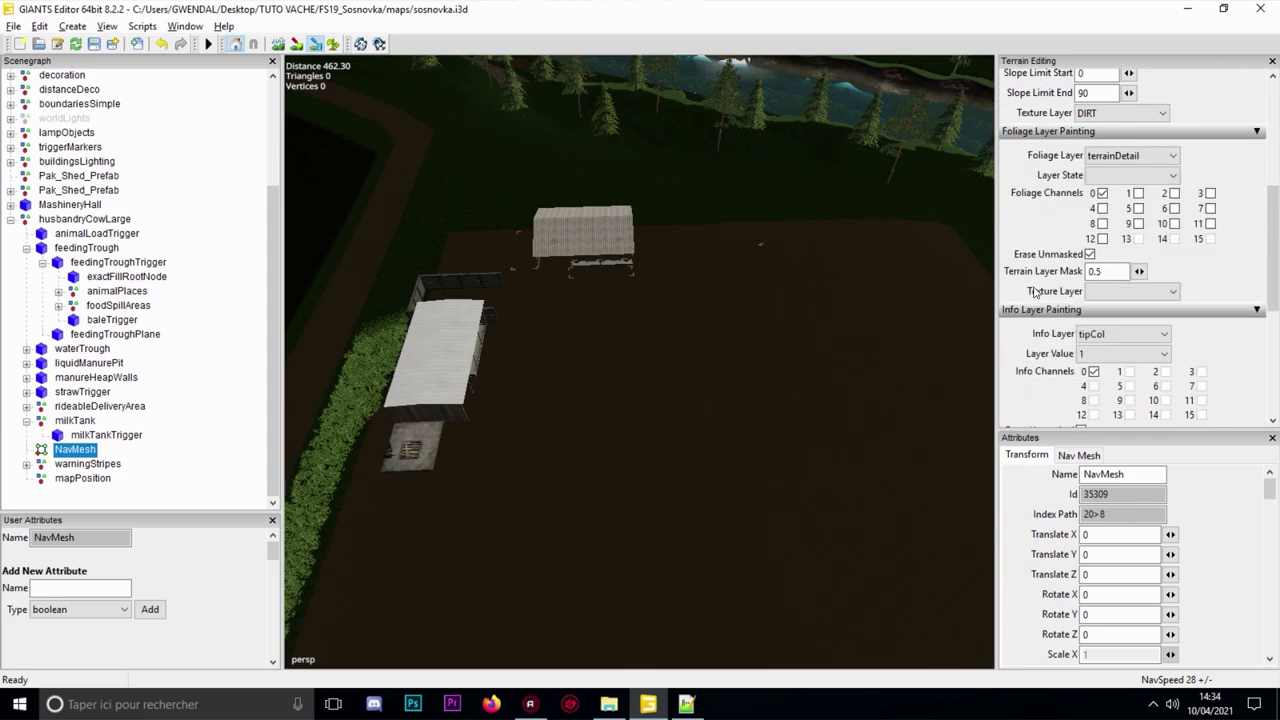
scroll(1035, 291, down, 2)
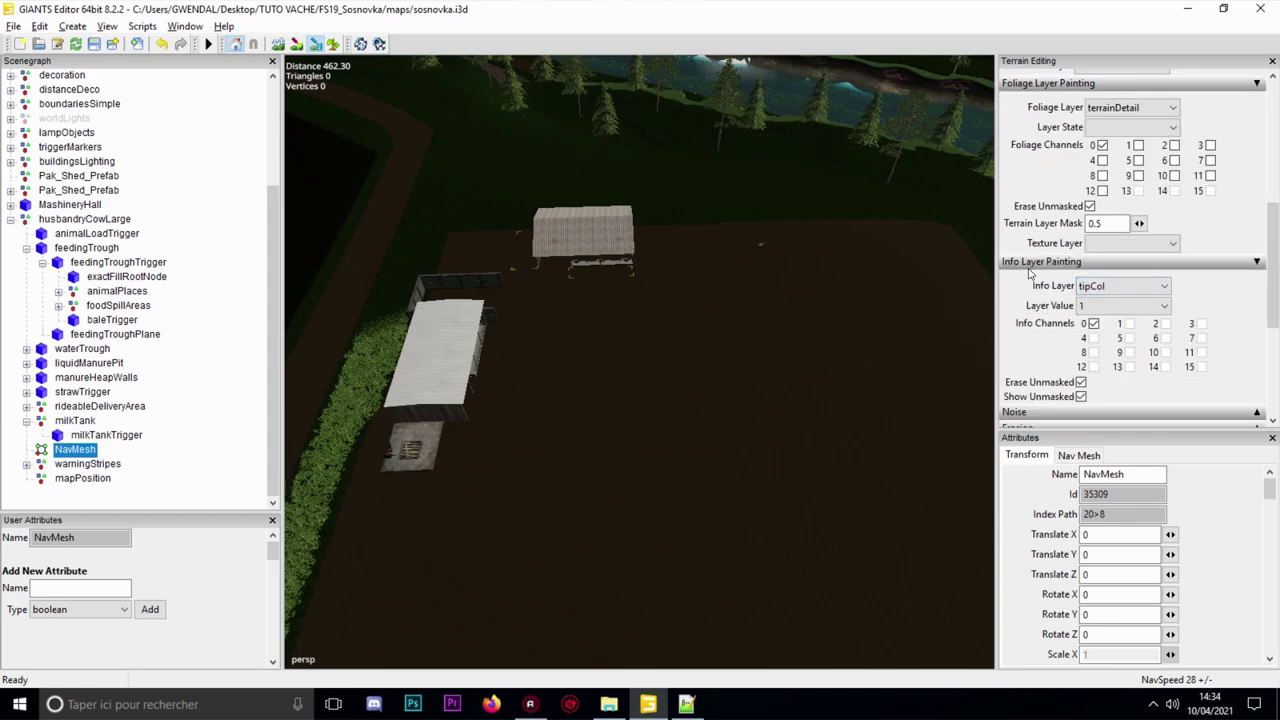
click(1115, 287)
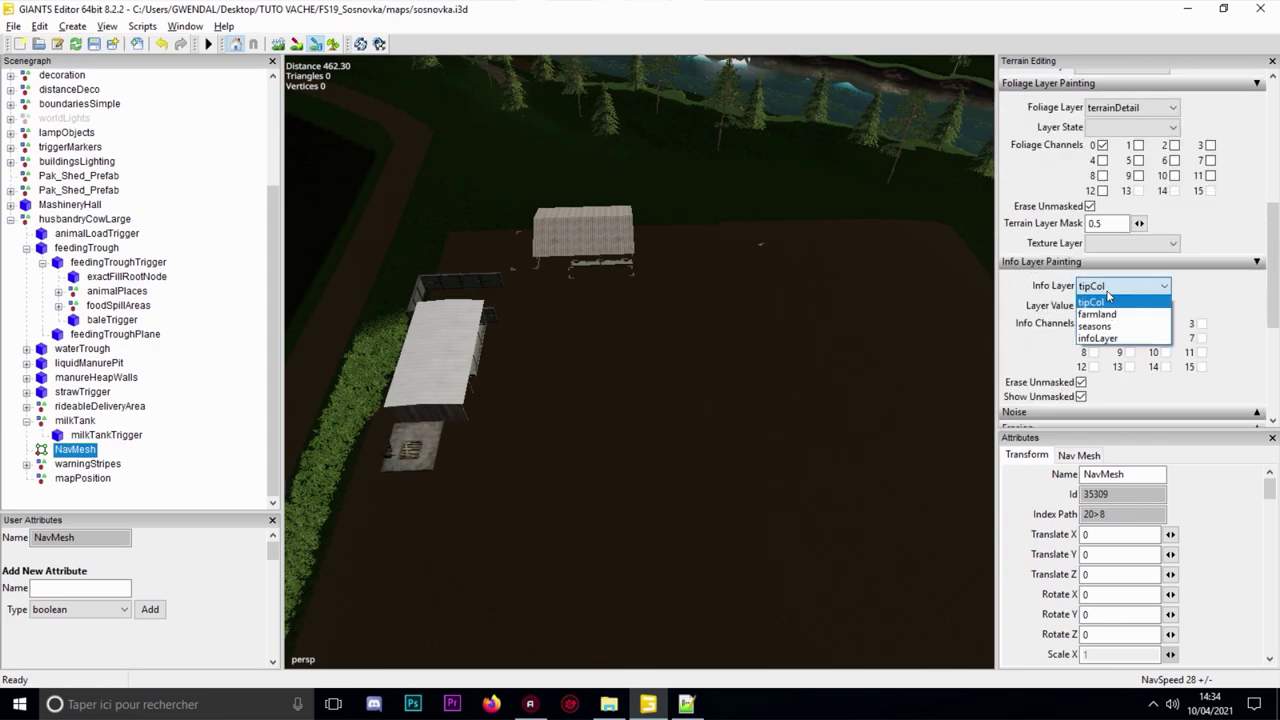
click(1095, 340)
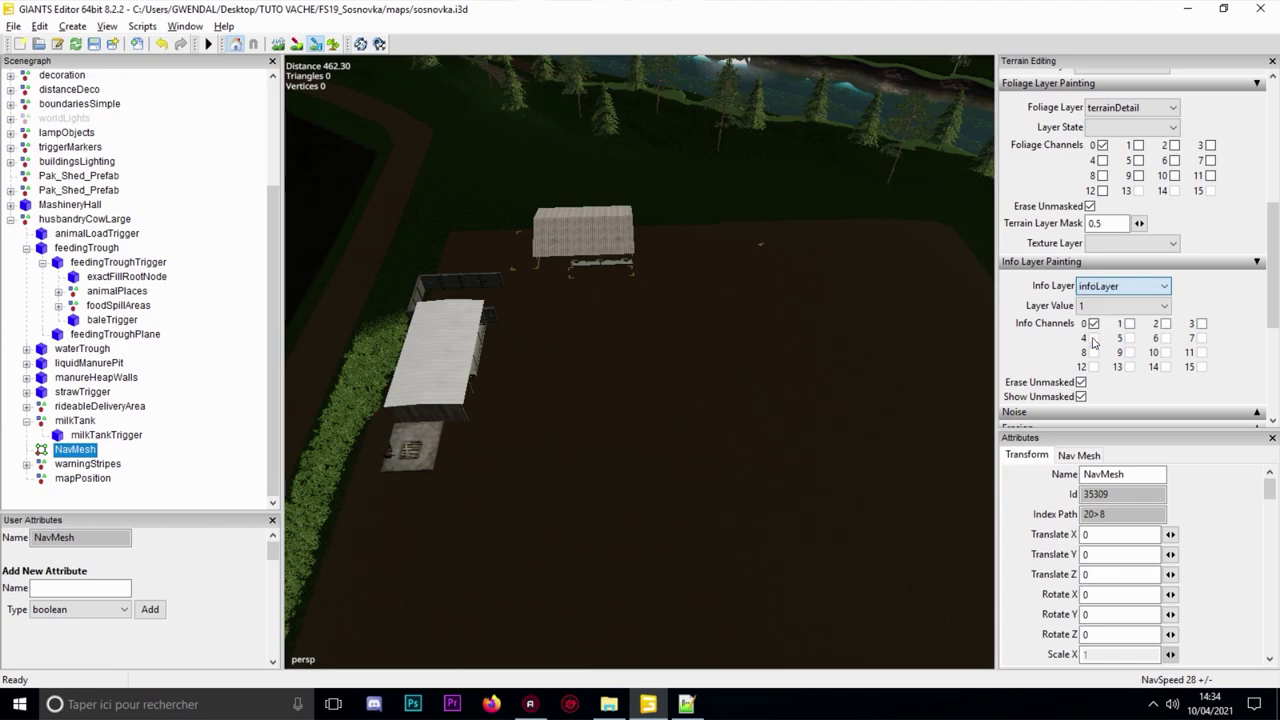
- Paint the info layer over the middle of the open dirt yard in front of the sheds
scroll(705, 351, up, 3)
mouse_move(668, 360)
mouse_down()
mouse_move(717, 480)
mouse_move(680, 403)
mouse_move(769, 417)
mouse_up()
scroll(769, 417, up, 3)
alt+middle_drag(769, 417, 711, 423)
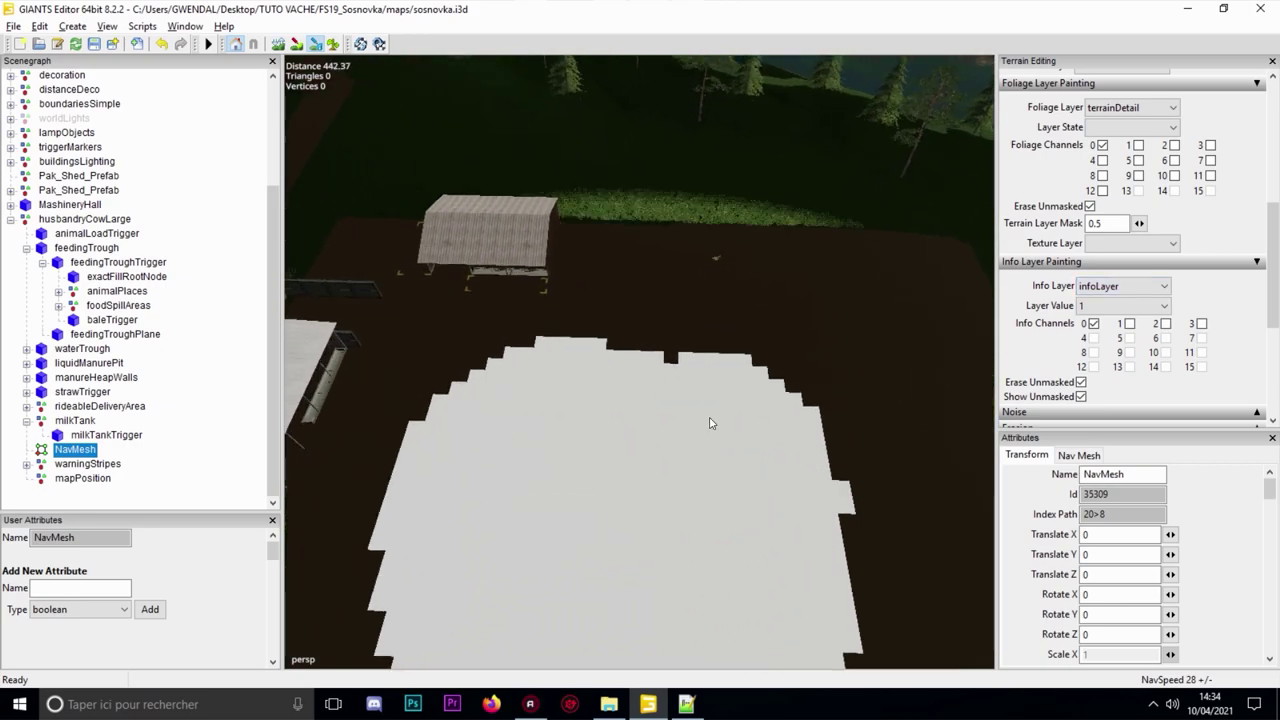
- Extend the painted info layer across the rest of the dirt yard, staying inside the hedges and around the slurry pit
mouse_move(710, 423)
mouse_down()
mouse_move(643, 400)
mouse_move(700, 277)
mouse_move(809, 306)
mouse_move(667, 282)
mouse_move(905, 288)
mouse_up()
scroll(891, 314, down, 4)
alt+middle_drag(891, 314, 771, 306)
mouse_move(771, 306)
mouse_down()
mouse_move(811, 300)
mouse_move(826, 646)
mouse_move(783, 415)
mouse_move(785, 350)
mouse_up()
scroll(733, 446, down, 4)
alt+middle_drag(733, 446, 790, 300)
mouse_move(805, 455)
mouse_down()
mouse_move(870, 375)
mouse_move(549, 446)
mouse_move(663, 477)
mouse_move(404, 480)
mouse_move(406, 386)
mouse_move(449, 343)
mouse_move(651, 378)
mouse_up()
scroll(651, 378, up, 2)
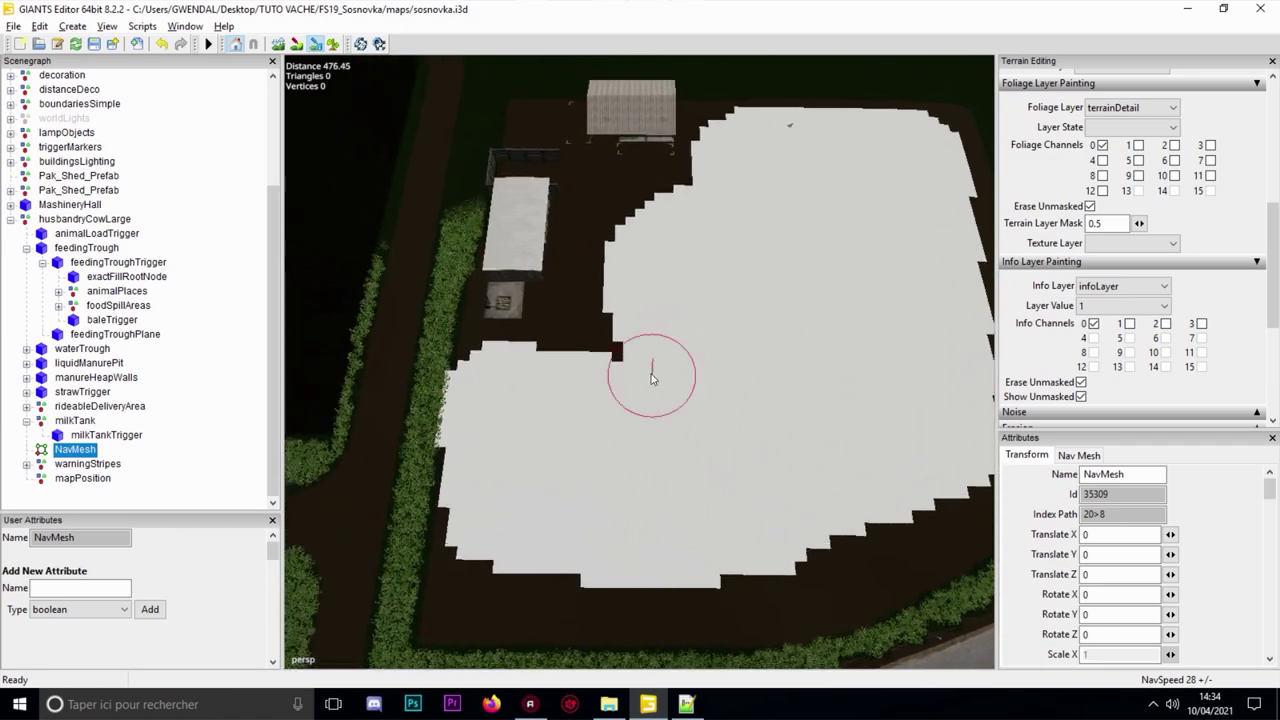
- Extend the painted info layer alongside the long shed and close to the warning stripes in front of the feeding trough shed
scroll(651, 376, up, 3)
mouse_move(604, 333)
mouse_down()
mouse_move(522, 285)
mouse_move(602, 157)
mouse_up()
alt+middle_drag(602, 157, 620, 225)
scroll(620, 225, up, 2)
alt+drag(620, 227, 597, 218)
alt+scroll(597, 218, up, 2)
alt+middle_drag(597, 218, 619, 319)
scroll(690, 400, down, 3)
mouse_move(780, 320)
mouse_down()
mouse_move(812, 290)
mouse_move(755, 211)
mouse_move(728, 268)
mouse_move(615, 260)
mouse_move(857, 150)
mouse_move(443, 337)
mouse_move(480, 277)
mouse_move(519, 270)
mouse_move(765, 122)
mouse_up()
scroll(610, 262, up, 2)
alt+drag(765, 122, 827, 126)
alt+middle_drag(827, 126, 700, 258)
mouse_move(700, 258)
alt+mouse_down()
mouse_move(730, 228)
mouse_move(624, 357)
mouse_move(561, 320)
mouse_move(669, 284)
alt+mouse_up()
scroll(743, 231, up, 3)
alt+drag(743, 231, 750, 181)
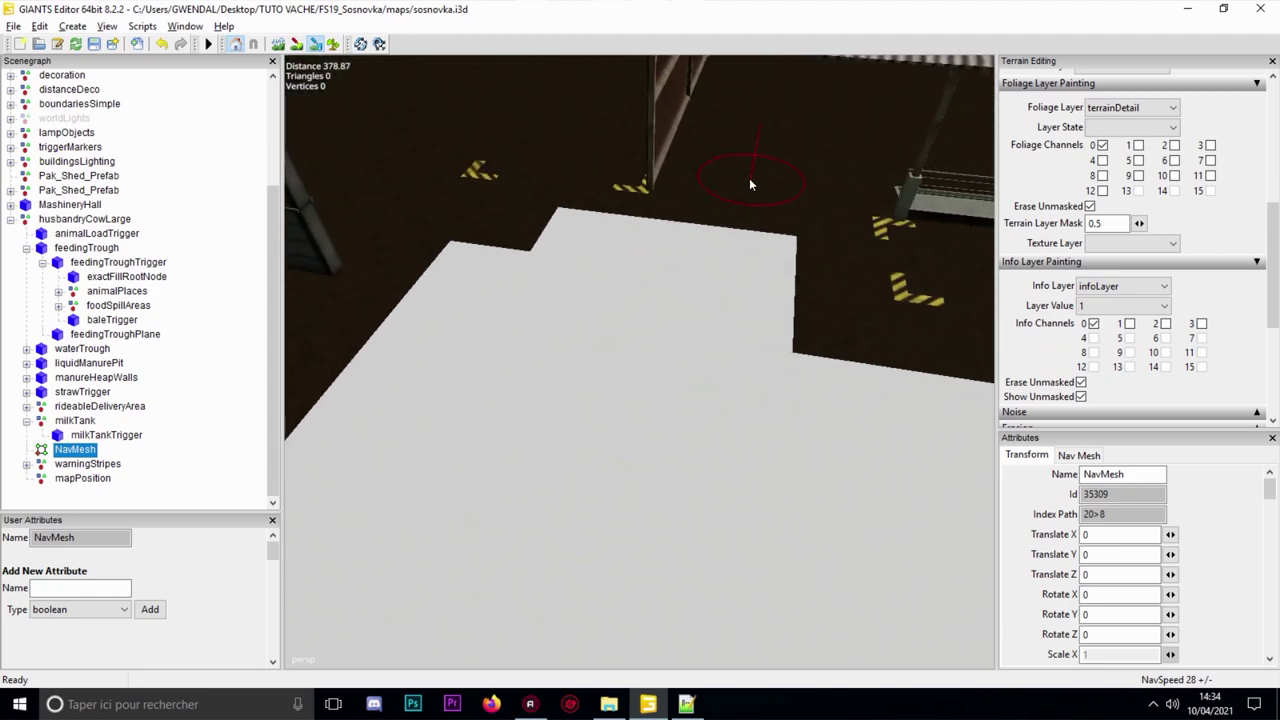
- Paint an info layer passage from the yard between the warning stripes to the feeding trough shed's entrance
scroll(750, 181, down, 3)
right_drag(609, 252, 480, 322)
alt+drag(480, 322, 601, 306)
scroll(636, 272, up, 3)
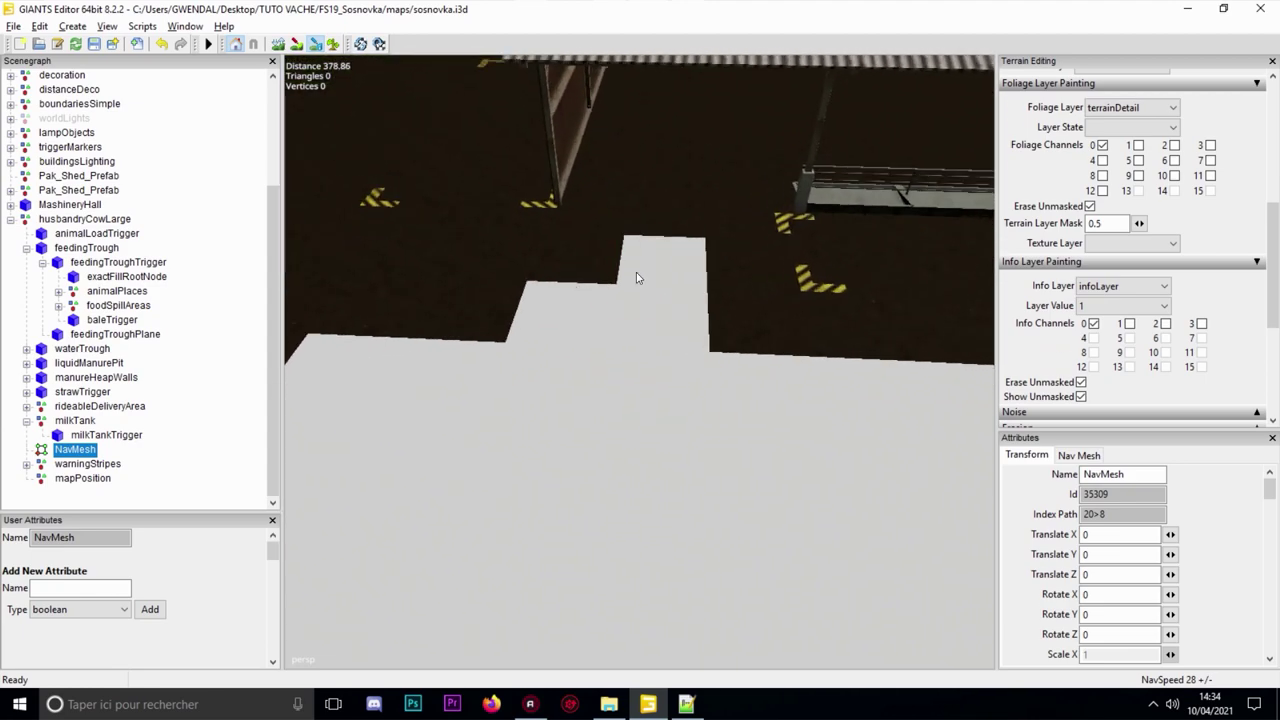
mouse_move(655, 259)
mouse_down()
mouse_move(701, 184)
mouse_move(687, 339)
mouse_move(656, 126)
mouse_up()
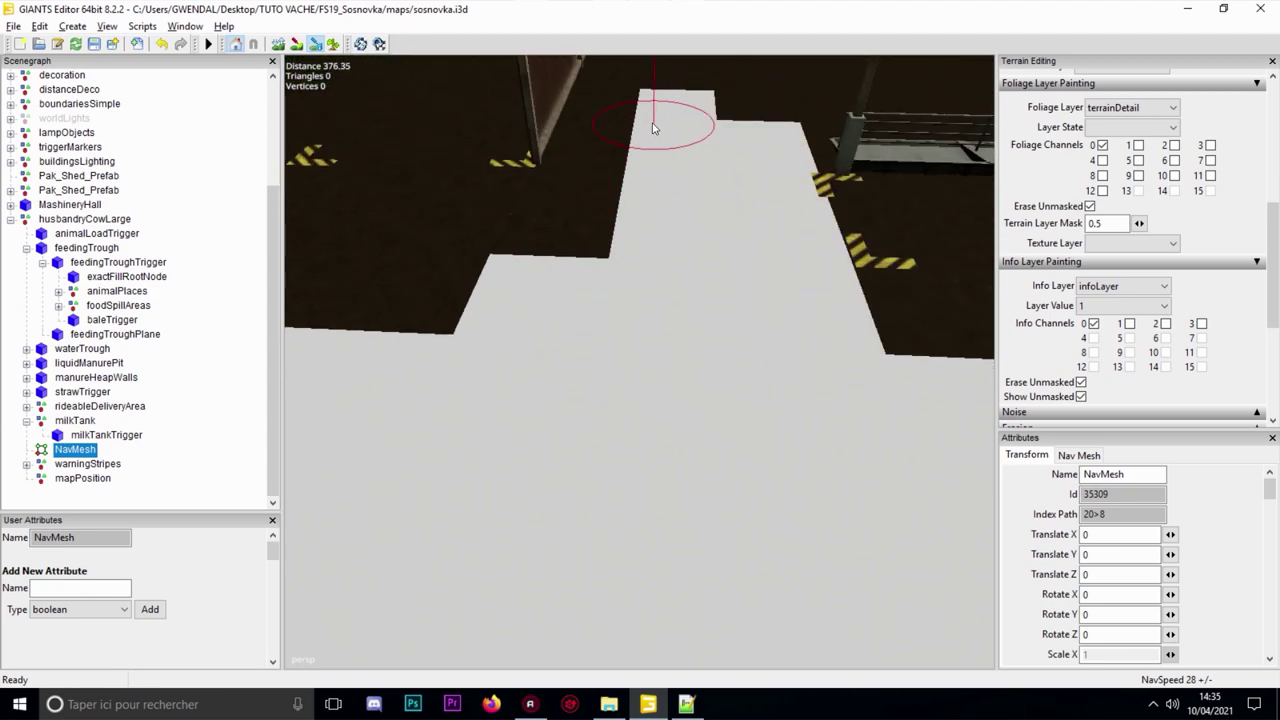
- Continue the painted passage under the feeding trough shed's roof, alongside its wooden side wall
alt+drag(656, 176, 698, 154)
scroll(698, 154, up, 3)
mouse_move(583, 313)
mouse_down()
mouse_move(565, 235)
mouse_move(541, 254)
mouse_move(543, 276)
mouse_move(438, 344)
mouse_up()
mouse_move(556, 284)
mouse_down()
mouse_move(535, 350)
mouse_move(671, 206)
mouse_up()
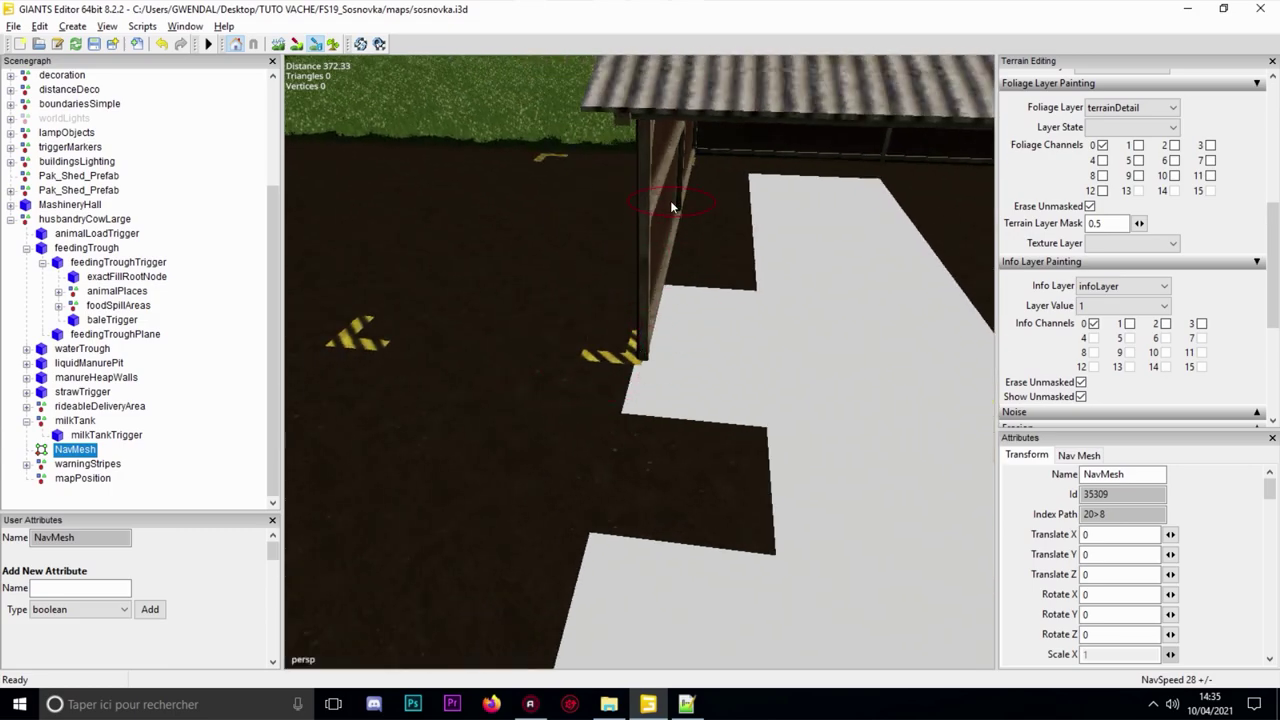
mouse_move(671, 325)
mouse_down()
mouse_move(655, 378)
mouse_move(671, 409)
mouse_move(714, 374)
mouse_up()
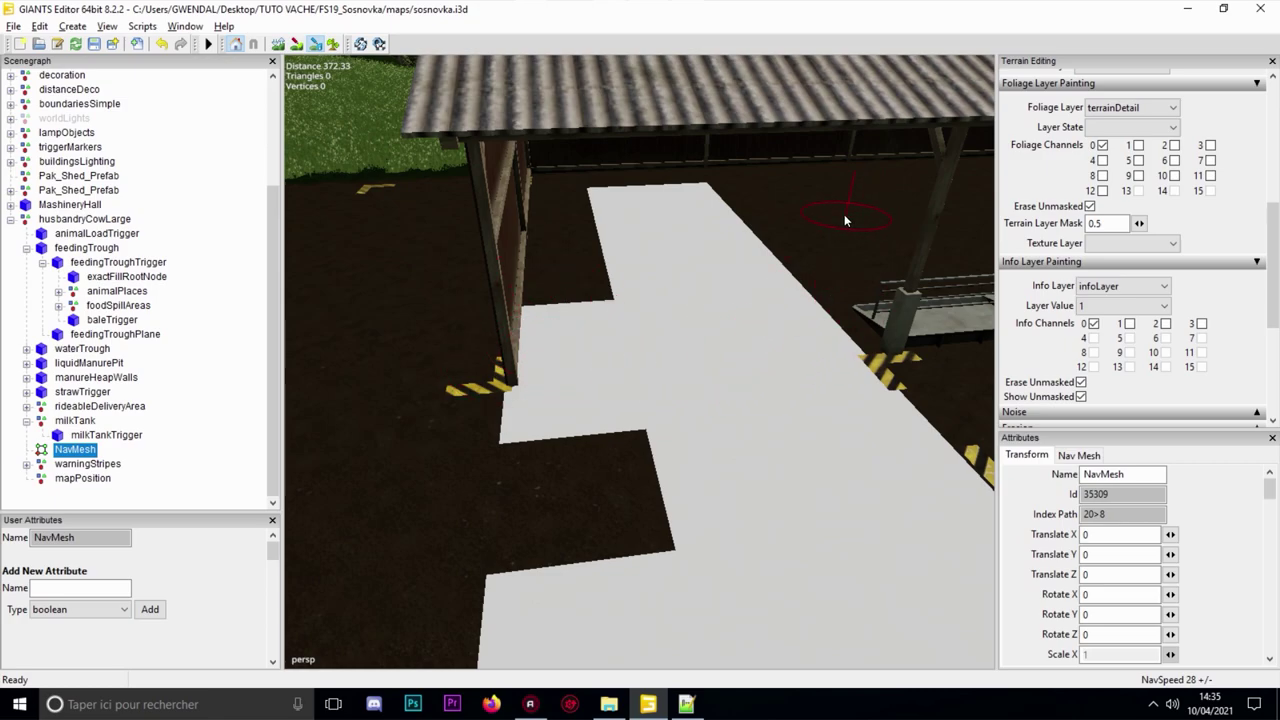
- Trim the passage's edge by the wooden wall and extend the paint deeper toward the shed's back wall
alt+drag(844, 220, 893, 163)
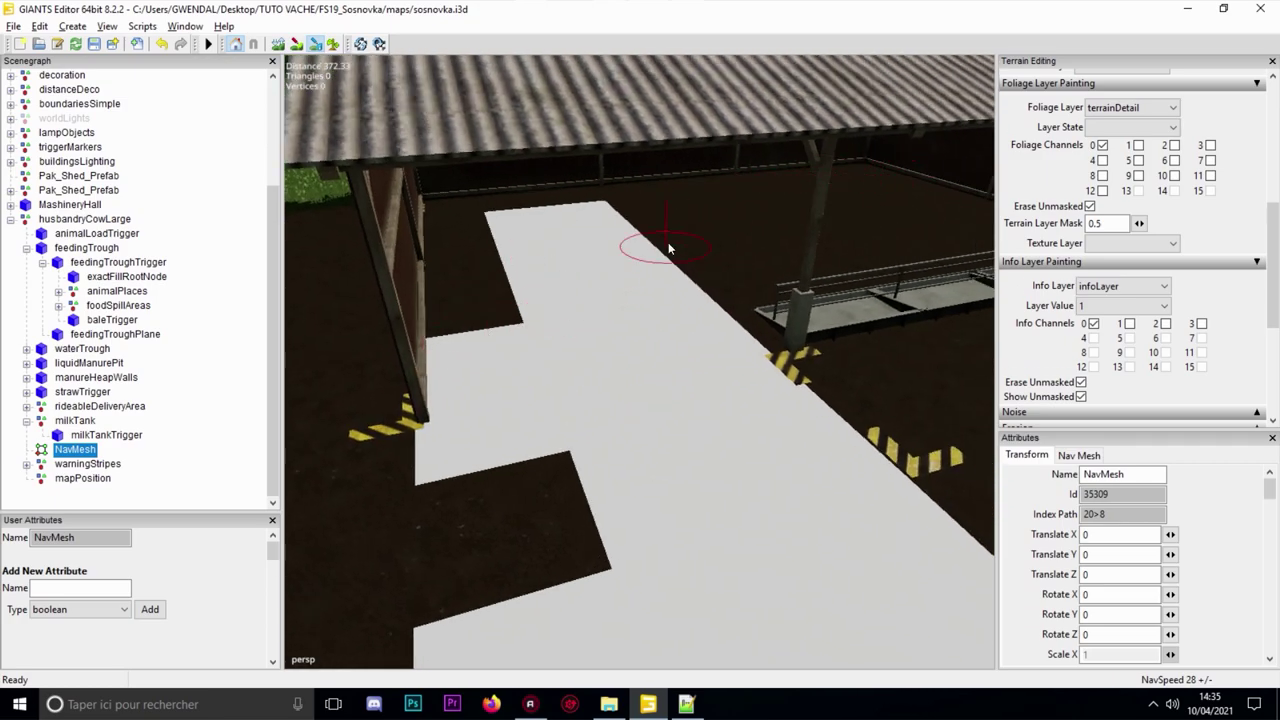
mouse_move(474, 356)
right_down()
mouse_move(460, 380)
mouse_move(555, 381)
right_up()
click(613, 393)
scroll(633, 392, up, 5)
mouse_move(633, 395)
right_down()
mouse_move(971, 427)
mouse_move(703, 357)
right_up()
right_drag(419, 210, 520, 277)
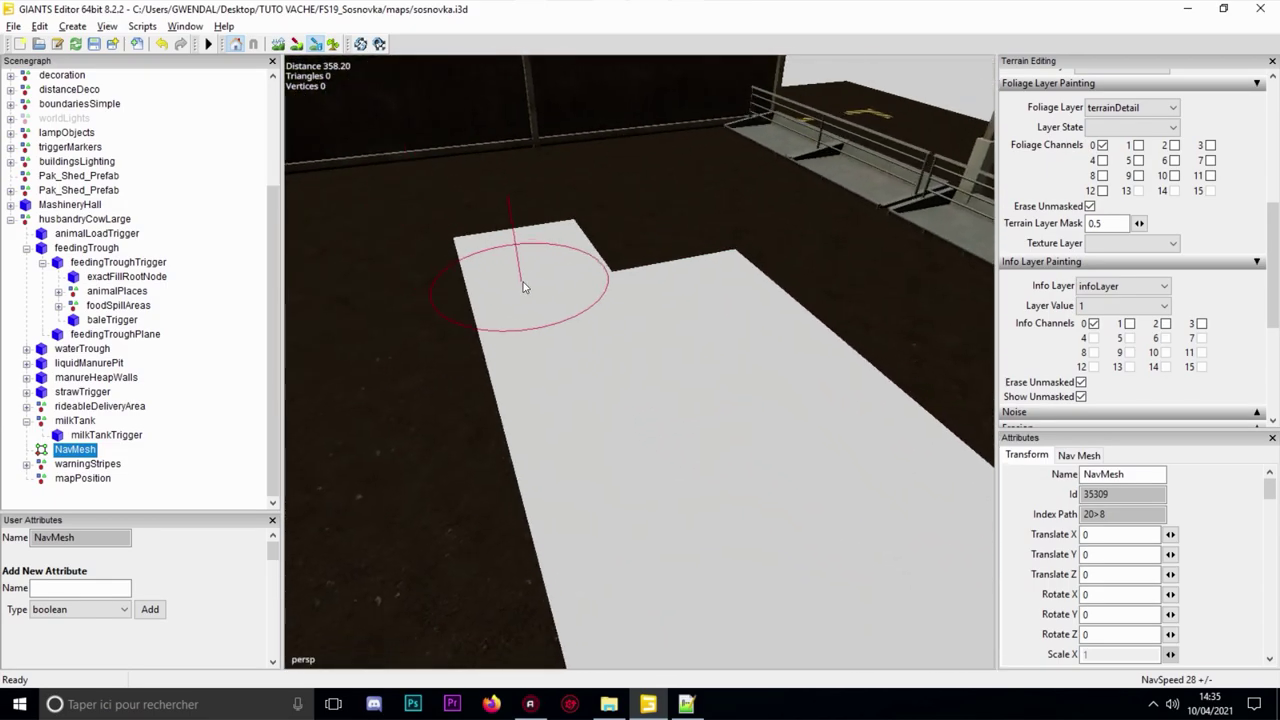
- Paint the info layer along the area behind the feeding trough and trim the excess at its edges
right_click(580, 182)
mouse_move(630, 176)
alt+mouse_down()
mouse_move(643, 174)
mouse_move(679, 433)
alt+mouse_up()
mouse_move(668, 200)
mouse_down()
mouse_move(837, 183)
mouse_move(811, 200)
mouse_up()
click(774, 172)
right_click(553, 246)
right_click(437, 372)
- Trim the painted info layer to a straight edge along the open front of the long shed
mouse_move(403, 426)
alt+mouse_down()
mouse_move(734, 340)
mouse_move(911, 355)
mouse_move(752, 403)
alt+mouse_up()
mouse_move(751, 403)
right_down()
mouse_move(841, 390)
mouse_move(723, 400)
right_up()
right_drag(713, 322, 700, 349)
drag(806, 349, 668, 348)
click(722, 312)
mouse_move(692, 286)
alt+mouse_down()
mouse_move(709, 309)
mouse_move(657, 320)
mouse_move(688, 382)
mouse_move(674, 364)
alt+mouse_up()
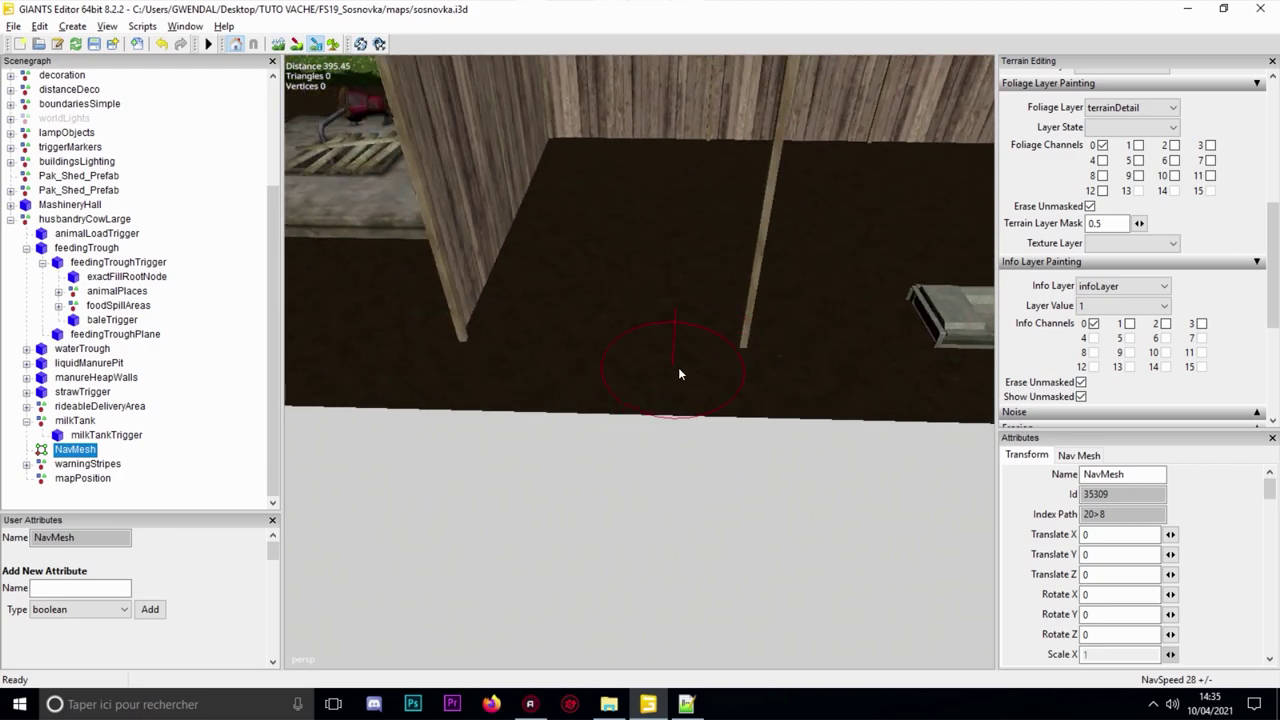
right_drag(674, 364, 571, 394)
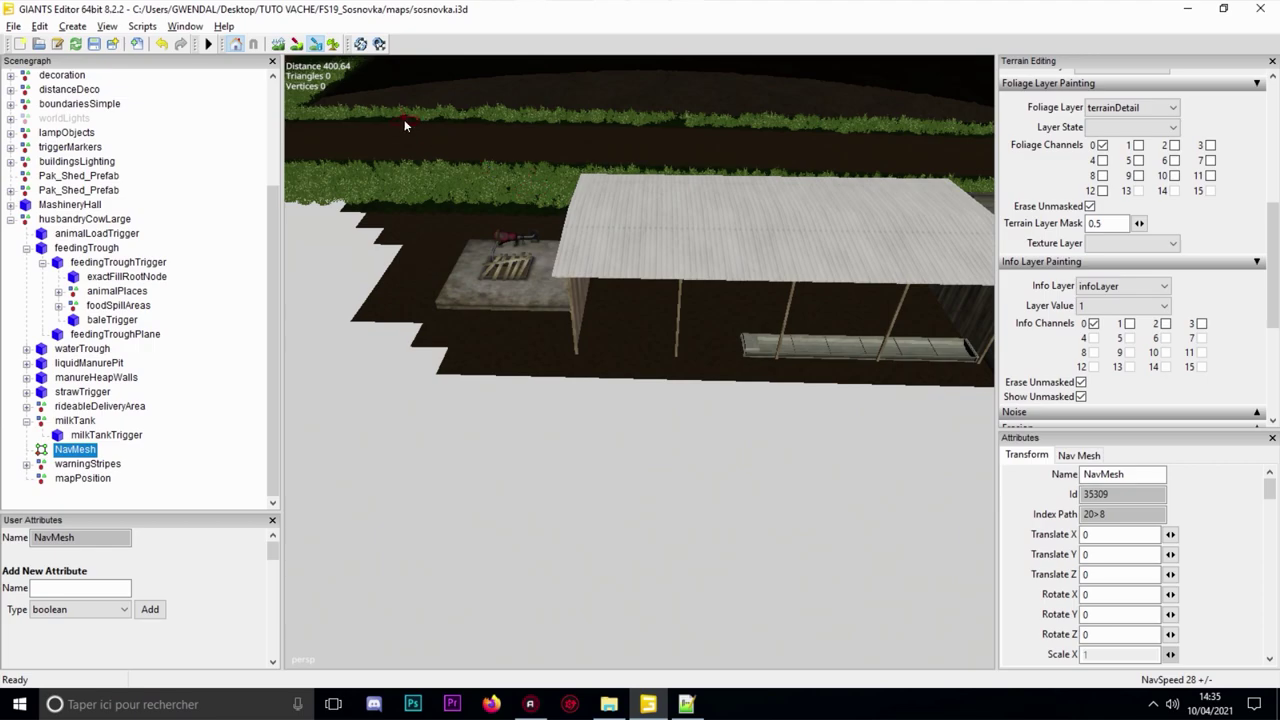
- Reactivate info layer painting and retouch the painted edge around the front posts of the long shed
drag(742, 295, 733, 294)
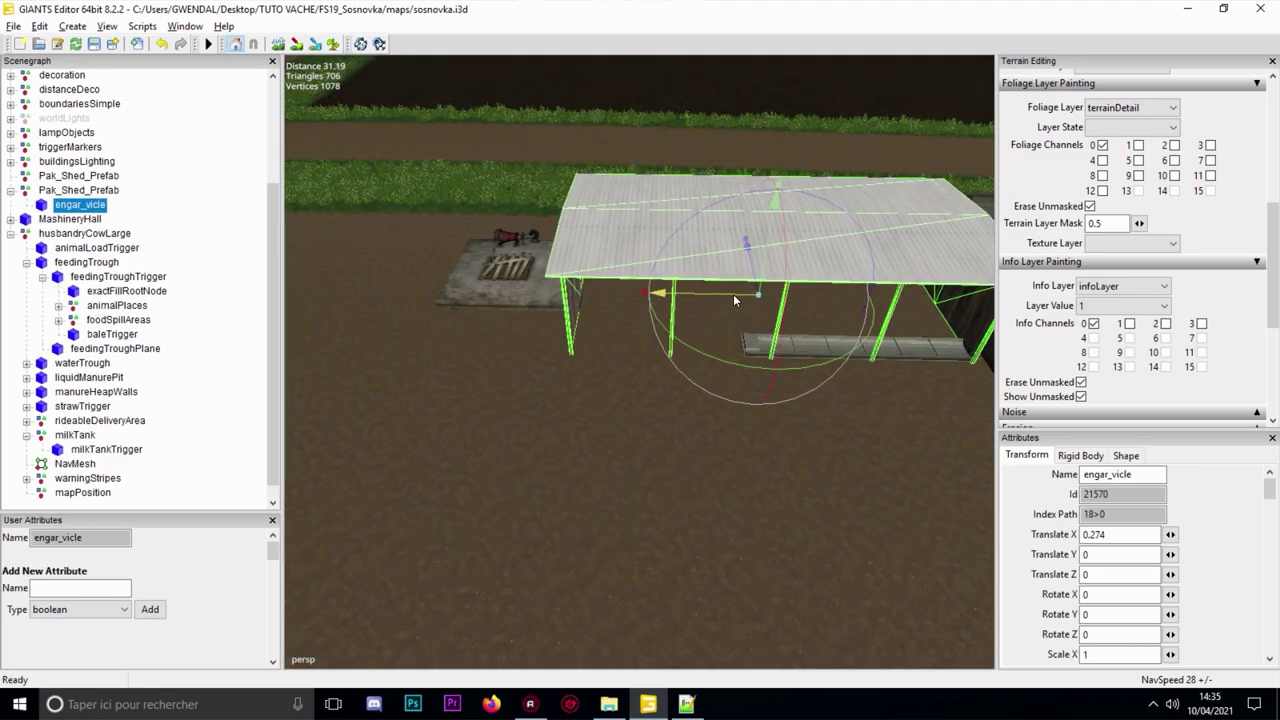
click(320, 49)
scroll(600, 363, up, 3)
drag(600, 363, 664, 372)
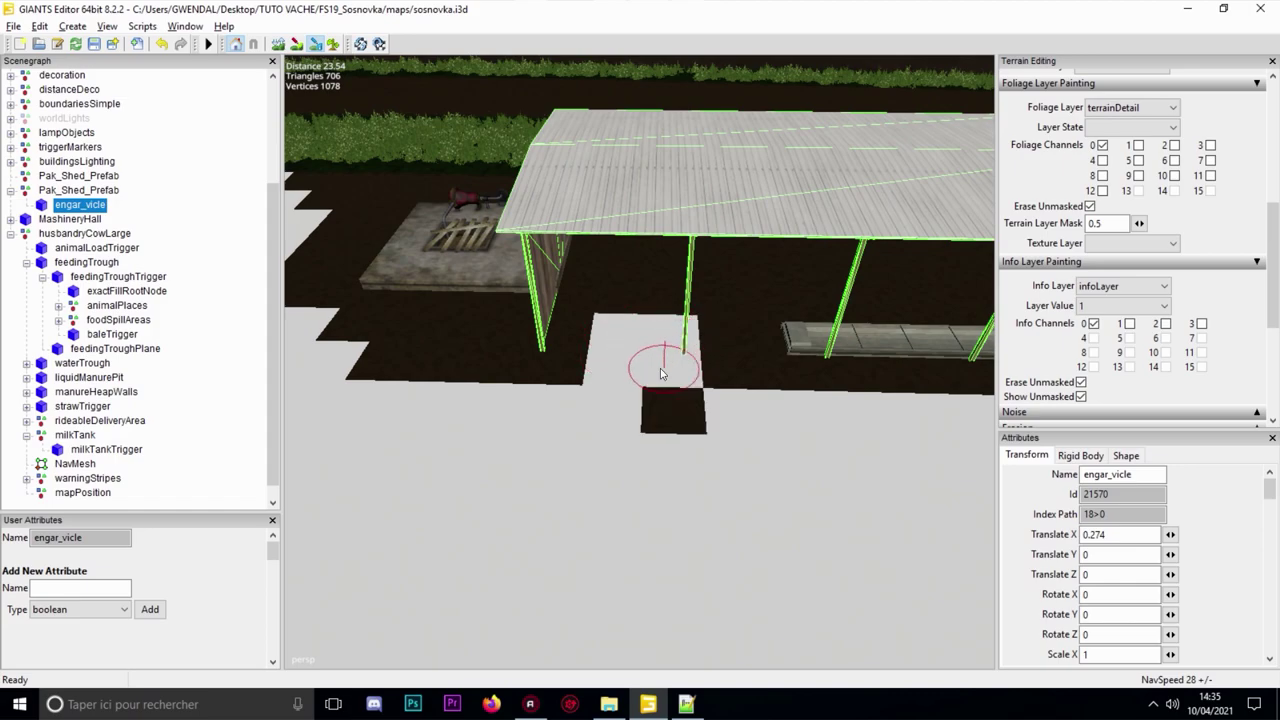
middle_drag(664, 372, 657, 331)
drag(640, 430, 646, 404)
mouse_move(622, 380)
middle_down()
mouse_move(606, 358)
mouse_move(609, 400)
middle_up()
mouse_move(609, 395)
alt+mouse_down()
mouse_move(644, 327)
mouse_move(664, 334)
alt+mouse_up()
drag(443, 461, 426, 447)
mouse_move(511, 449)
alt+mouse_down()
mouse_move(630, 430)
mouse_move(629, 403)
mouse_move(689, 403)
mouse_move(310, 495)
mouse_move(610, 415)
mouse_move(655, 368)
alt+mouse_up()
scroll(680, 406, down, 4)
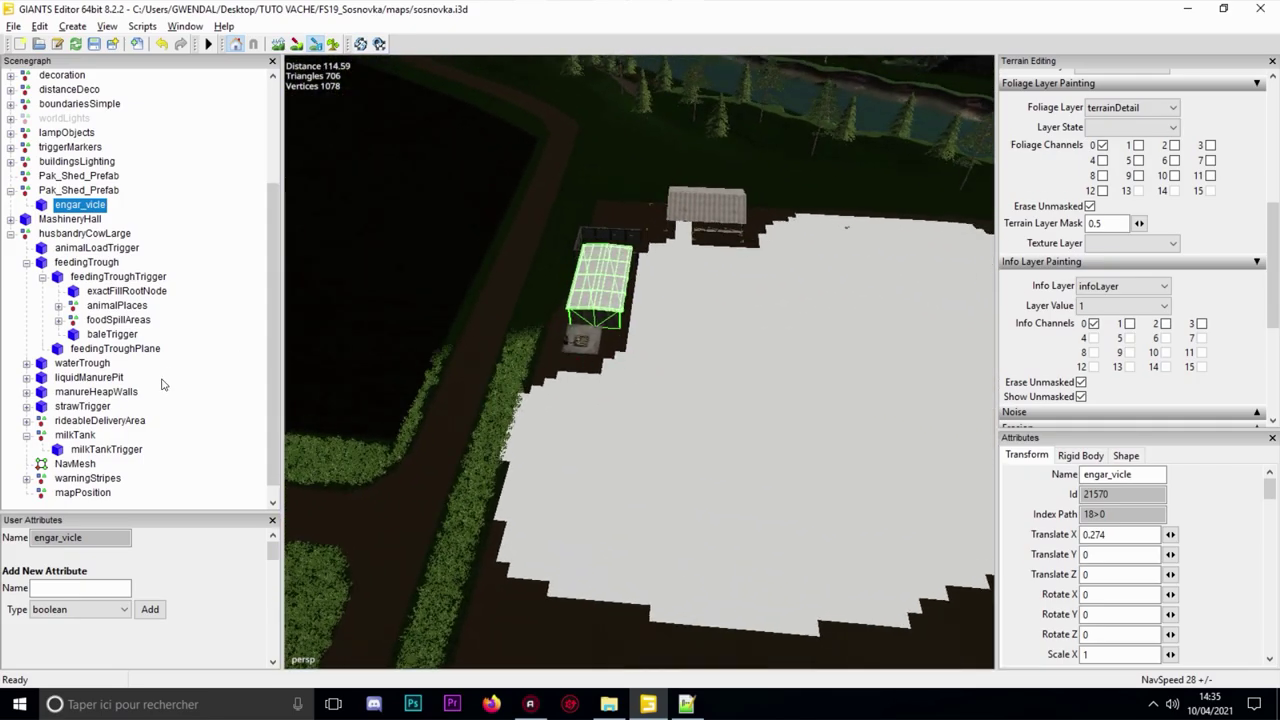
- Select the husbandry's NavMesh and open the Build Navigation Mesh settings clear of the scenegraph
click(76, 465)
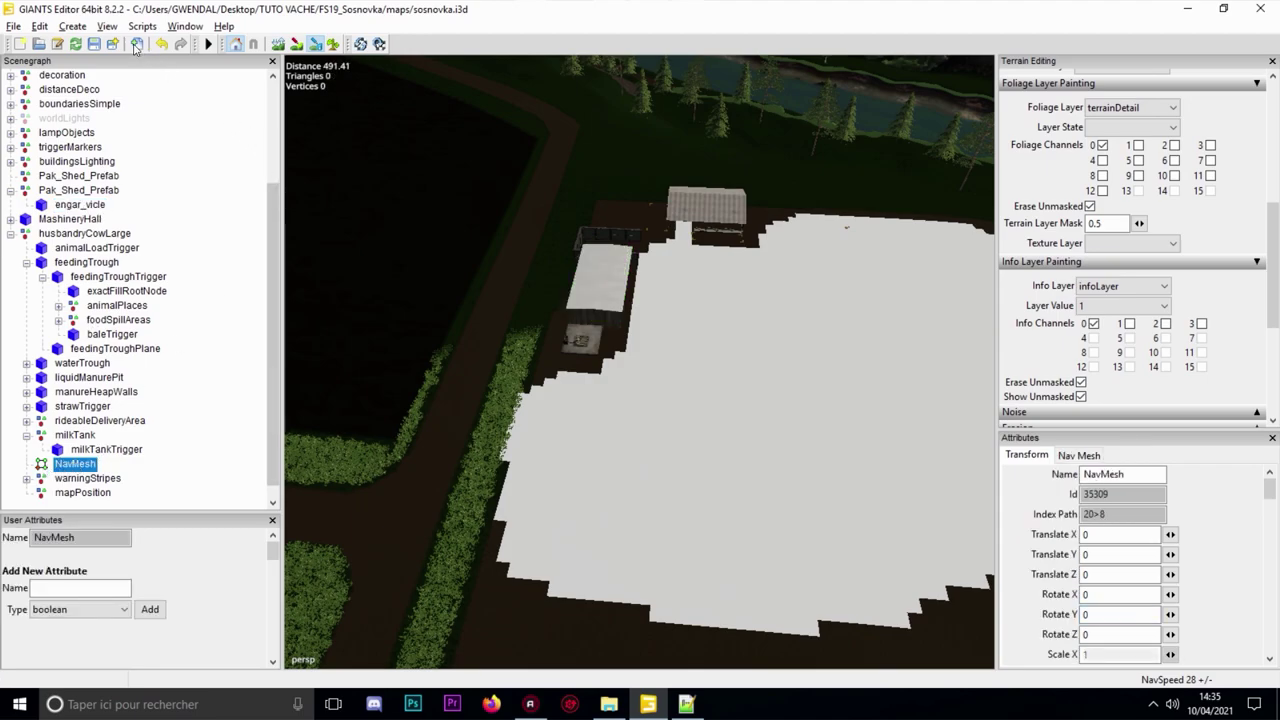
click(72, 26)
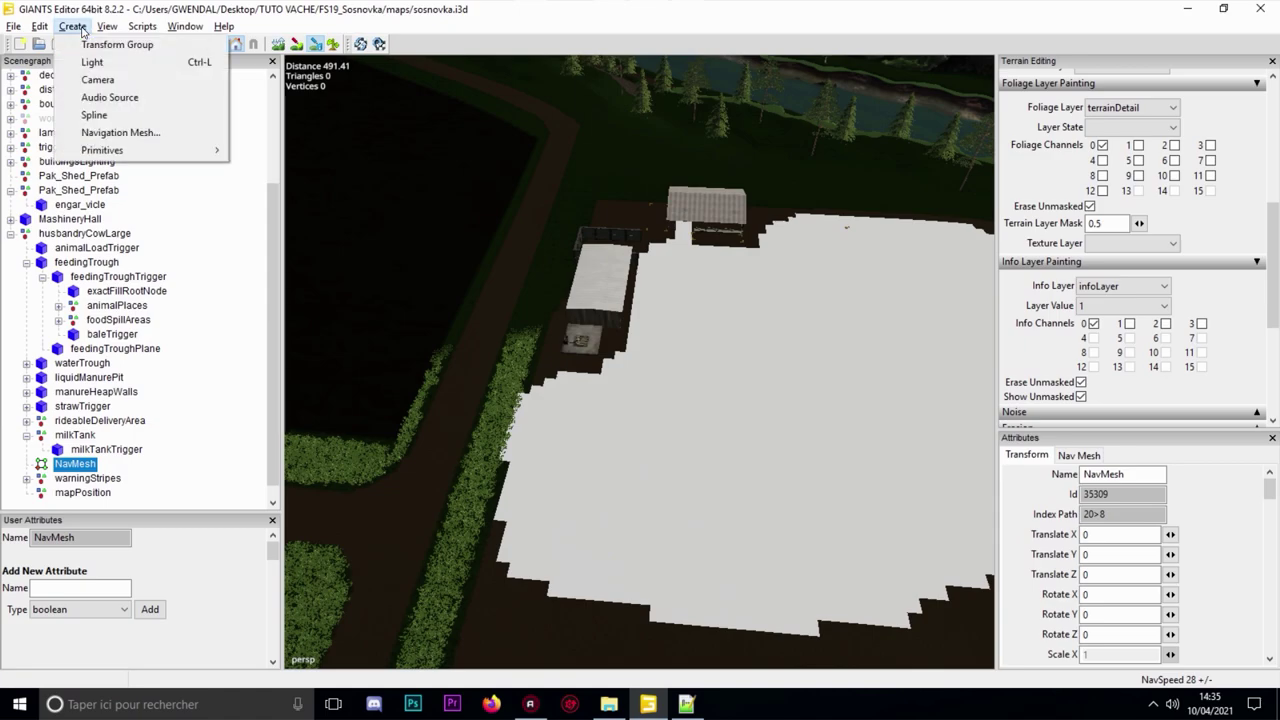
click(115, 132)
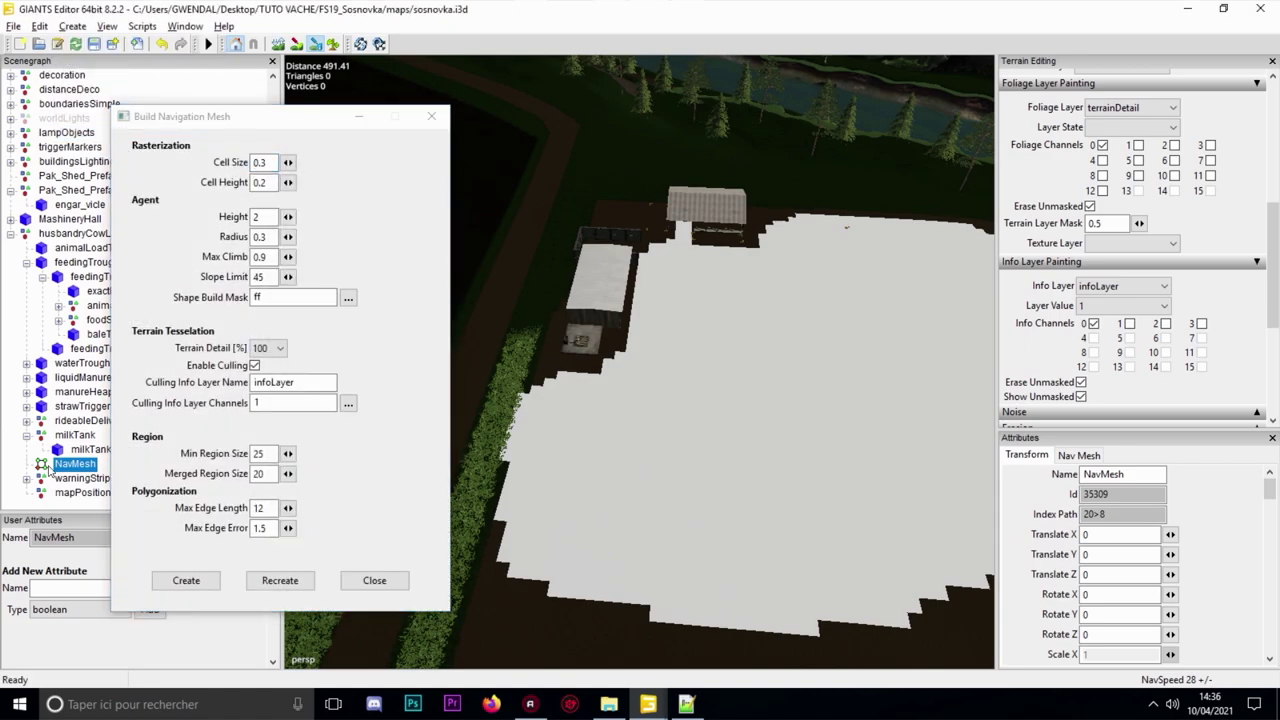
drag(223, 127, 566, 77)
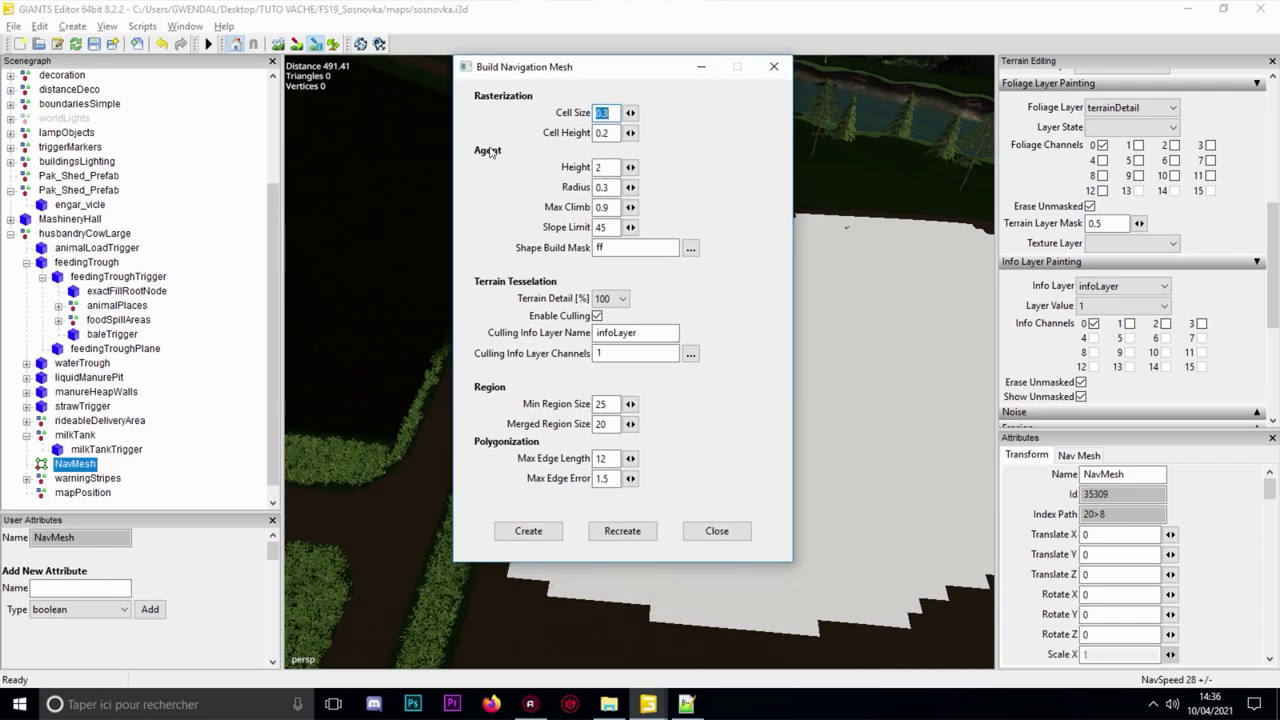
- Set the agent radius to 0.6 and recreate the navigation mesh
drag(602, 187, 674, 203)
drag(555, 68, 808, 99)
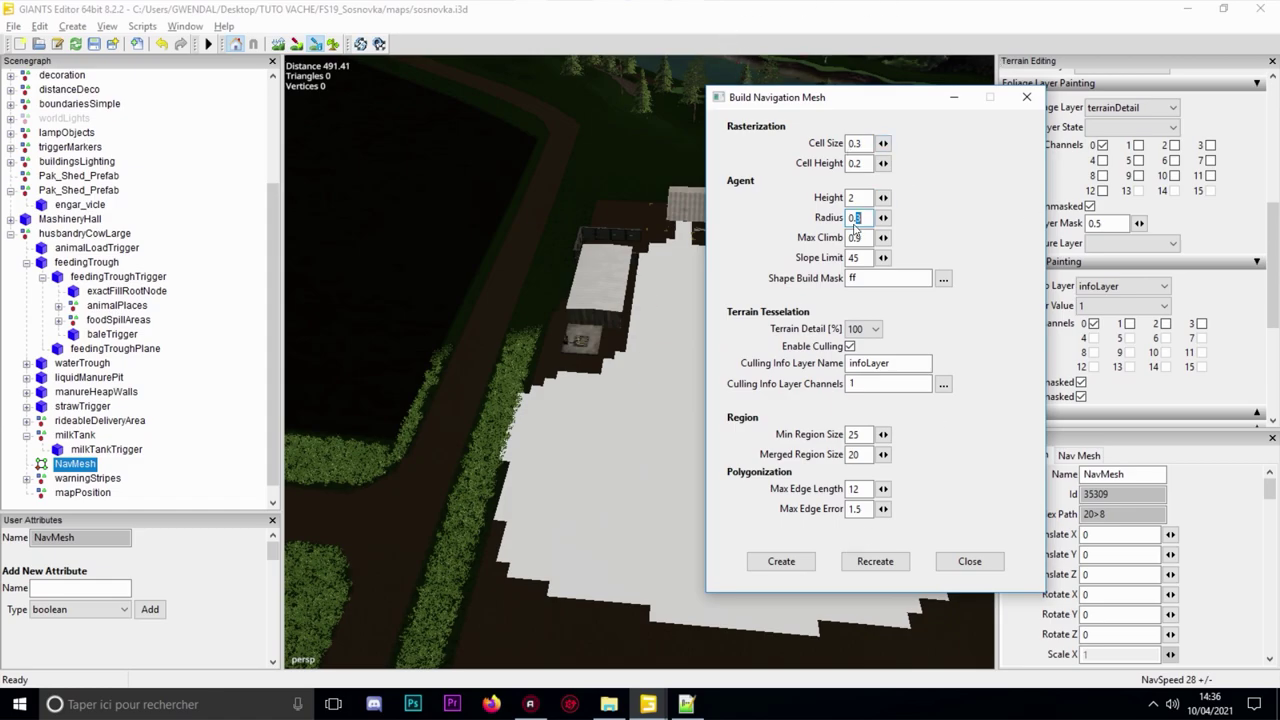
text(6)
click(870, 563)
- Start erasing the info layer paint over the navigation mesh in front of the feeding trough shed
scroll(783, 291, up, 3)
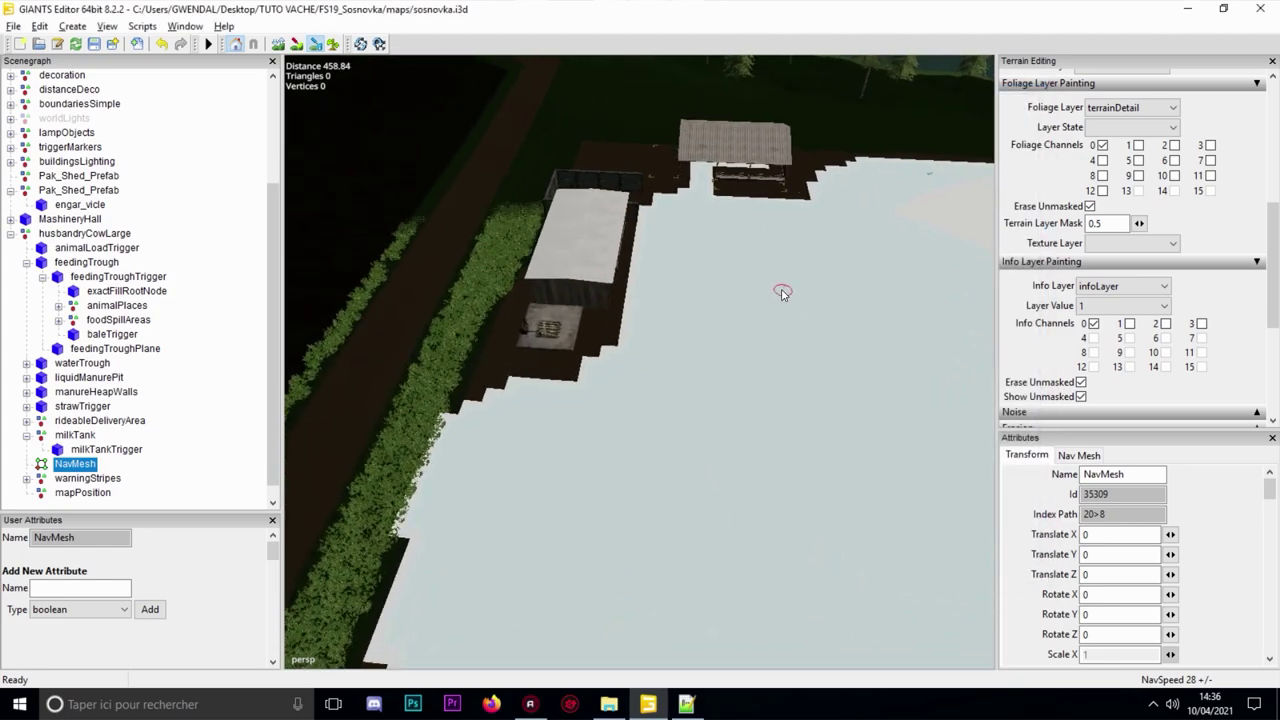
alt+middle_drag(783, 291, 720, 371)
scroll(780, 320, up, 5)
scroll(760, 286, down, 2)
alt+middle_drag(950, 264, 806, 277)
ctrl+scroll(728, 264, up, 4)
mouse_move(692, 342)
mouse_down()
mouse_move(649, 363)
mouse_move(621, 404)
mouse_up()
scroll(688, 398, down, 4)
alt+drag(767, 353, 690, 345)
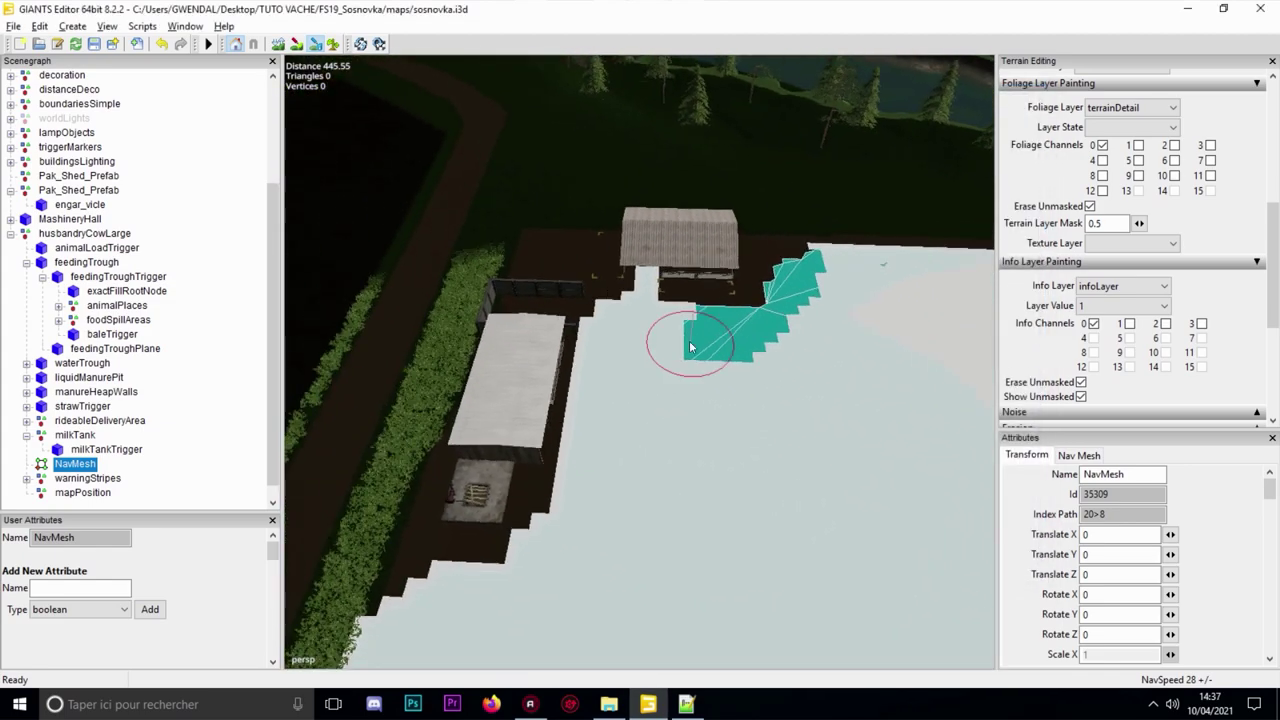
- Erase the info layer paint around and inside the feeding trough shed to expose the navigation mesh
scroll(640, 330, down, 5)
middle_drag(604, 270, 637, 225)
mouse_move(637, 225)
mouse_down()
mouse_move(860, 235)
mouse_move(824, 222)
mouse_move(841, 424)
mouse_move(880, 420)
mouse_move(720, 465)
mouse_move(790, 455)
mouse_move(765, 420)
mouse_move(706, 390)
mouse_move(733, 404)
mouse_move(496, 419)
mouse_move(590, 300)
mouse_move(655, 377)
mouse_move(740, 228)
mouse_move(830, 236)
mouse_up()
scroll(642, 480, up, 2)
scroll(643, 486, up, 5)
scroll(758, 226, up, 5)
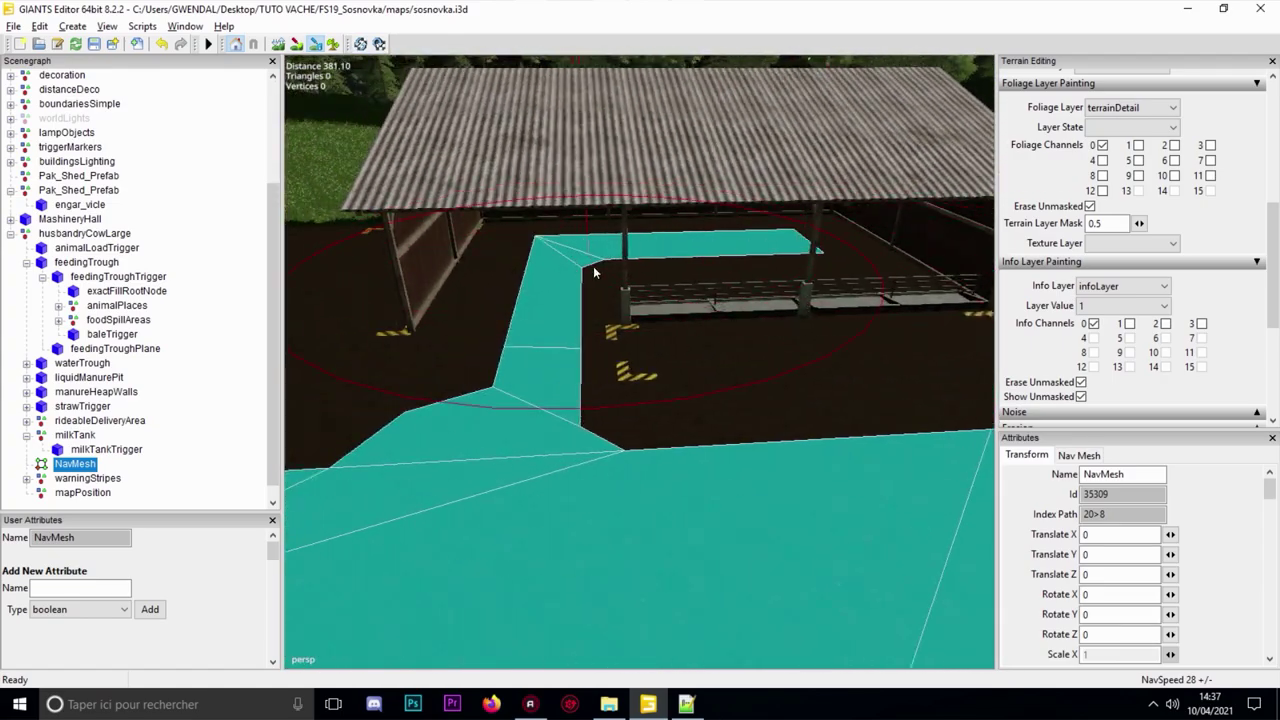
- Erase the remaining info layer paint over the yard, leave painting mode and view the whole navigation mesh
alt+drag(590, 266, 708, 294)
alt+drag(545, 292, 773, 292)
right_drag(775, 292, 481, 263)
mouse_move(737, 429)
right_down()
mouse_move(580, 363)
mouse_move(594, 311)
mouse_move(563, 311)
mouse_move(529, 266)
mouse_move(677, 266)
mouse_move(643, 354)
mouse_move(591, 404)
mouse_move(537, 411)
mouse_move(514, 306)
right_up()
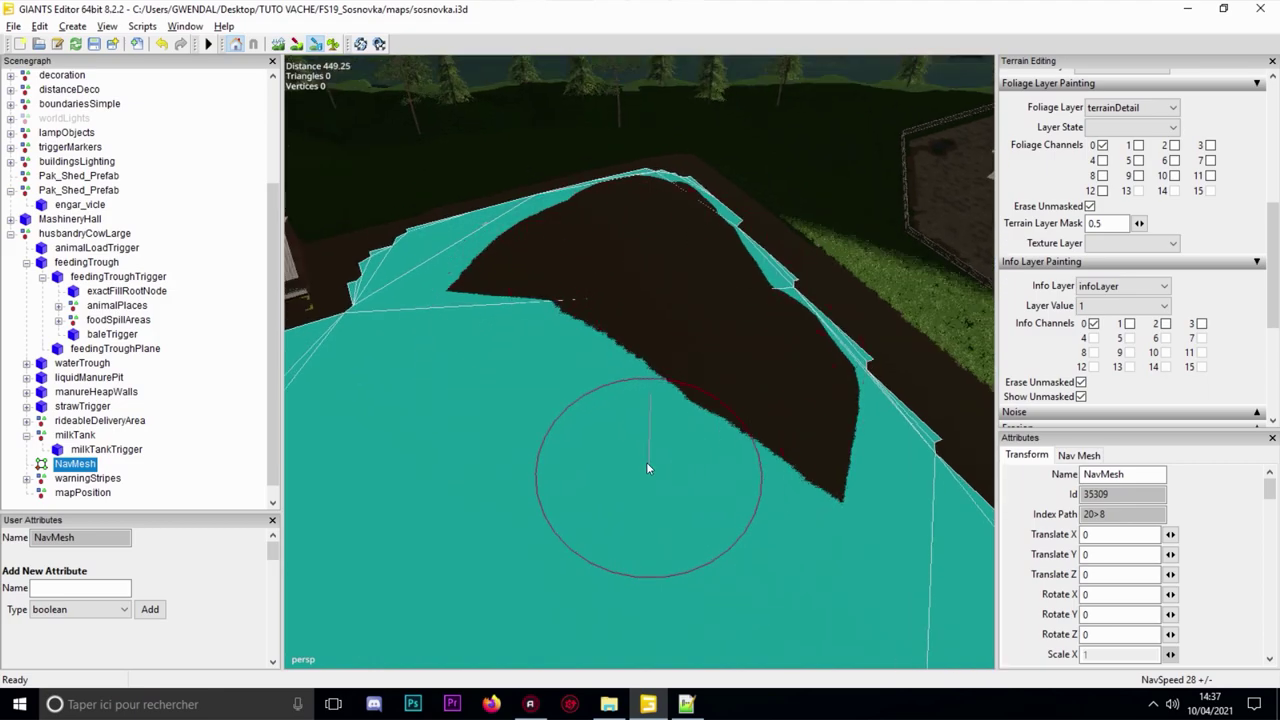
right_drag(349, 368, 298, 84)
click(312, 47)
mouse_move(637, 231)
alt+mouse_down()
mouse_move(554, 308)
mouse_move(489, 327)
alt+mouse_up()
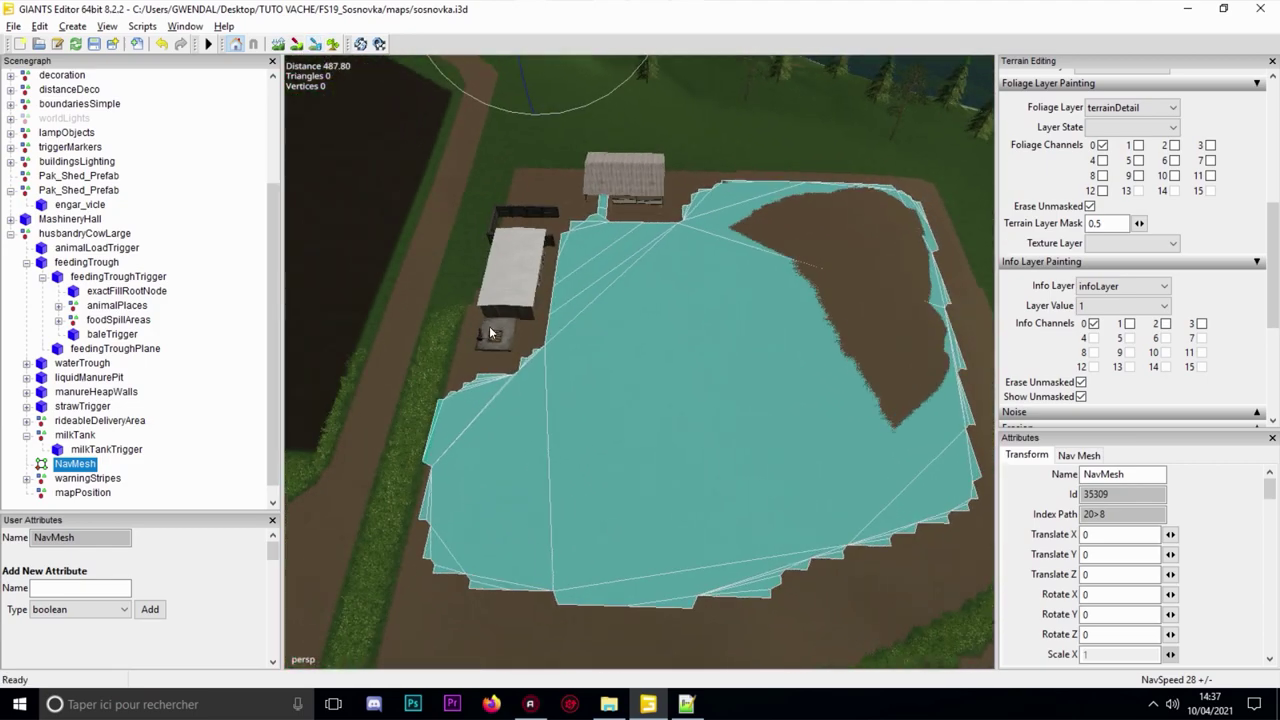
- Collapse husbandryCowLarge and export it as husbandryCowLarge.i3d into maps/animalHusbandryCow, replacing the existing file
click(8, 232)
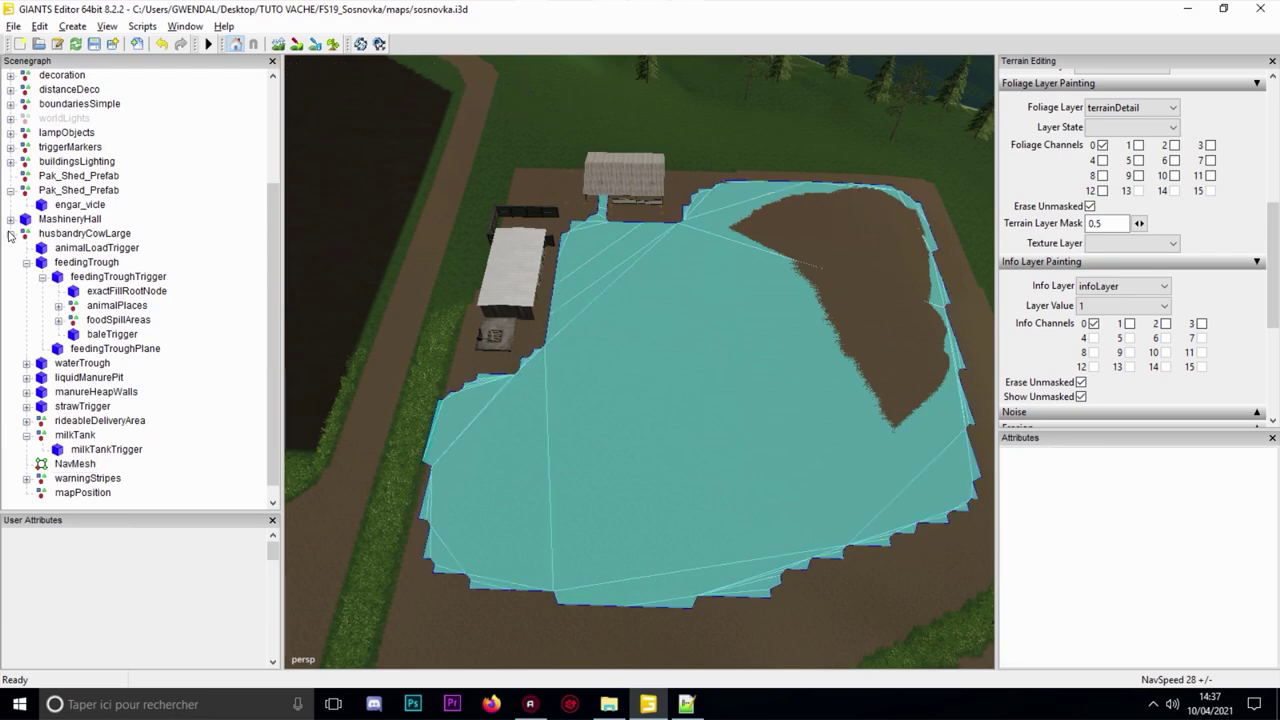
click(9, 233)
click(69, 378)
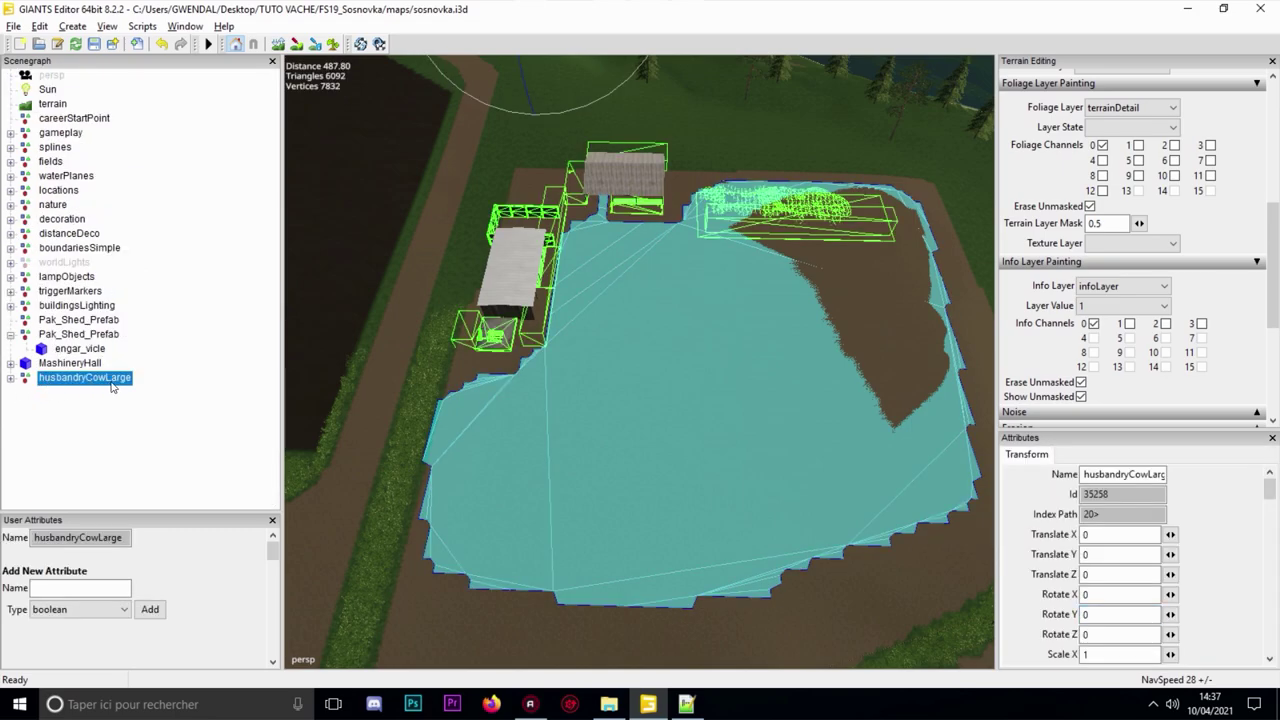
click(13, 26)
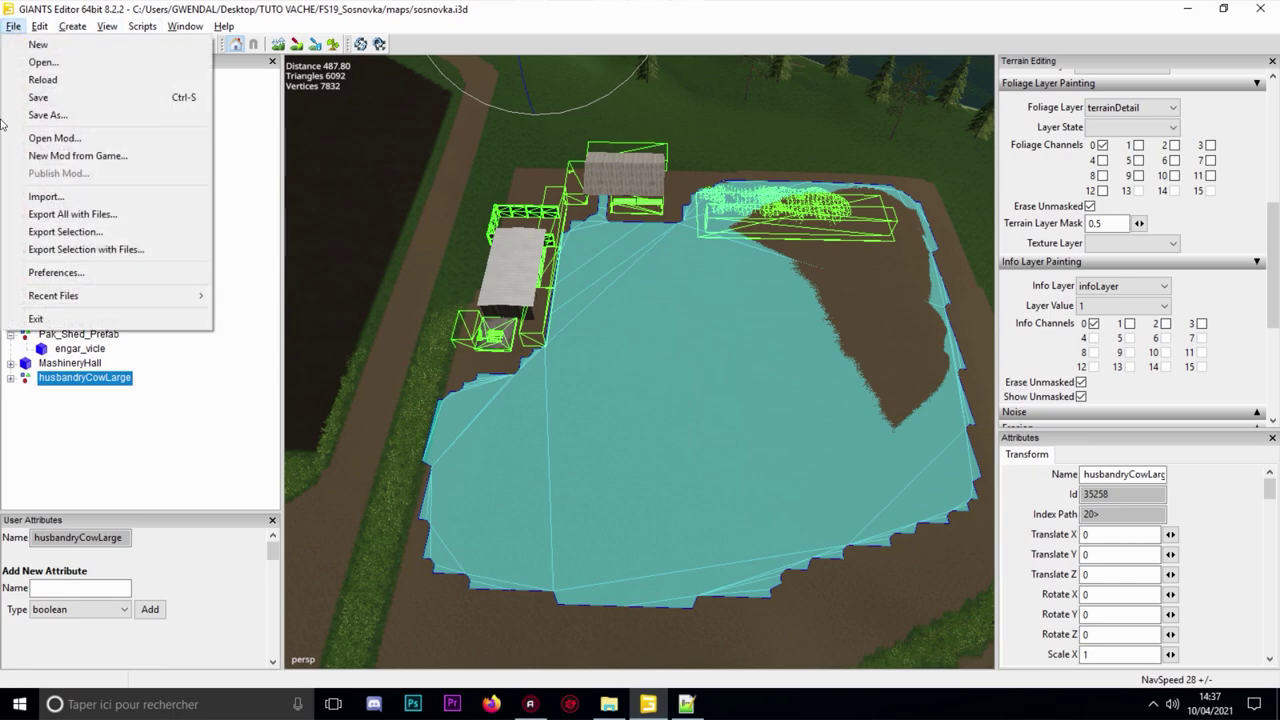
click(54, 232)
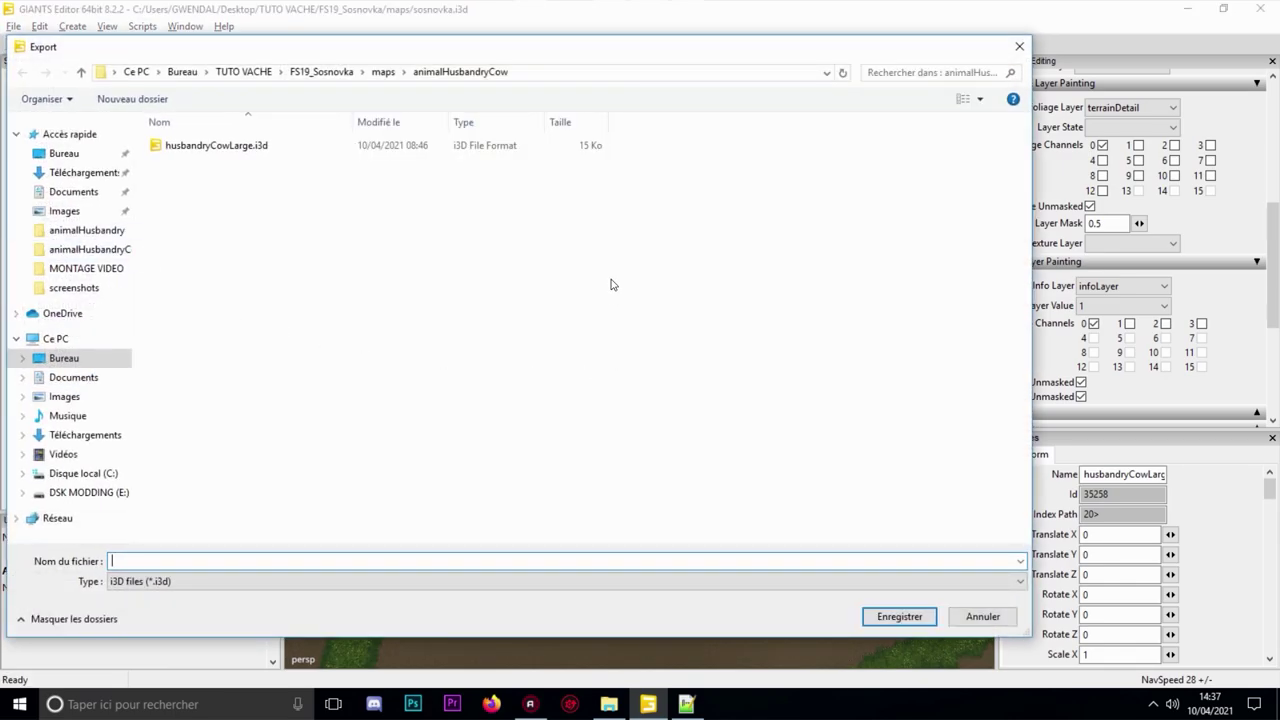
click(234, 150)
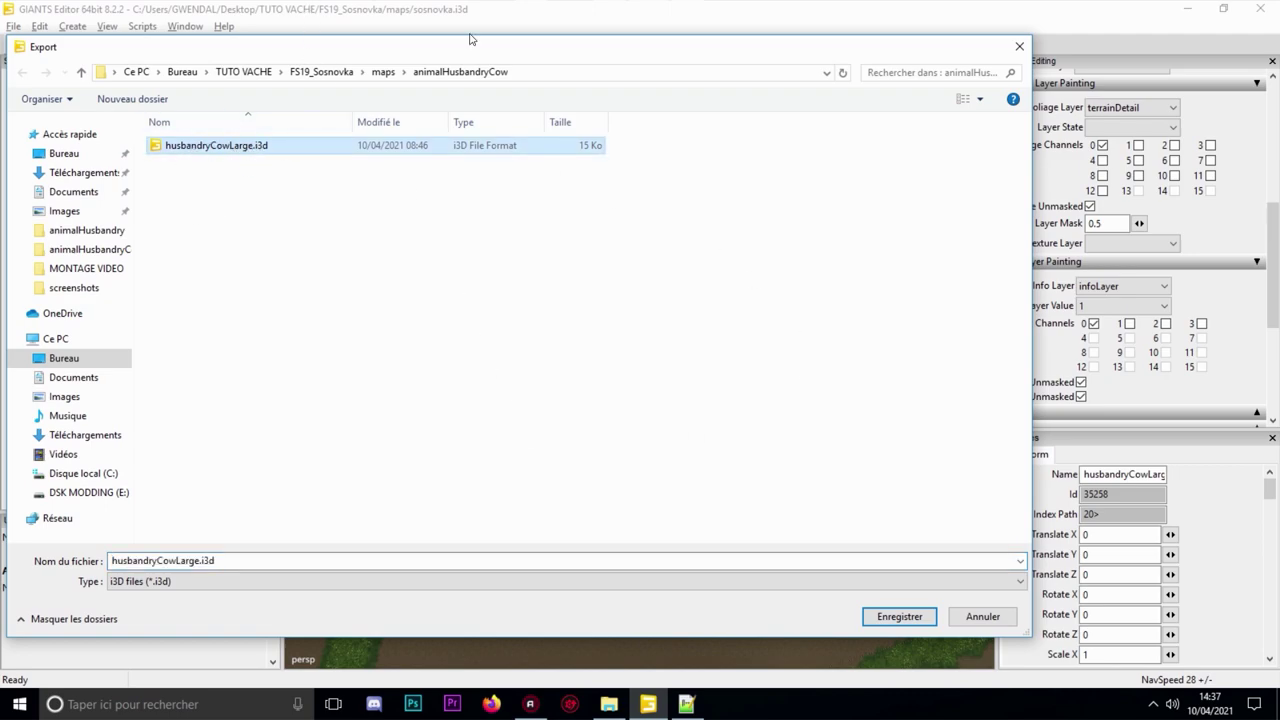
click(383, 72)
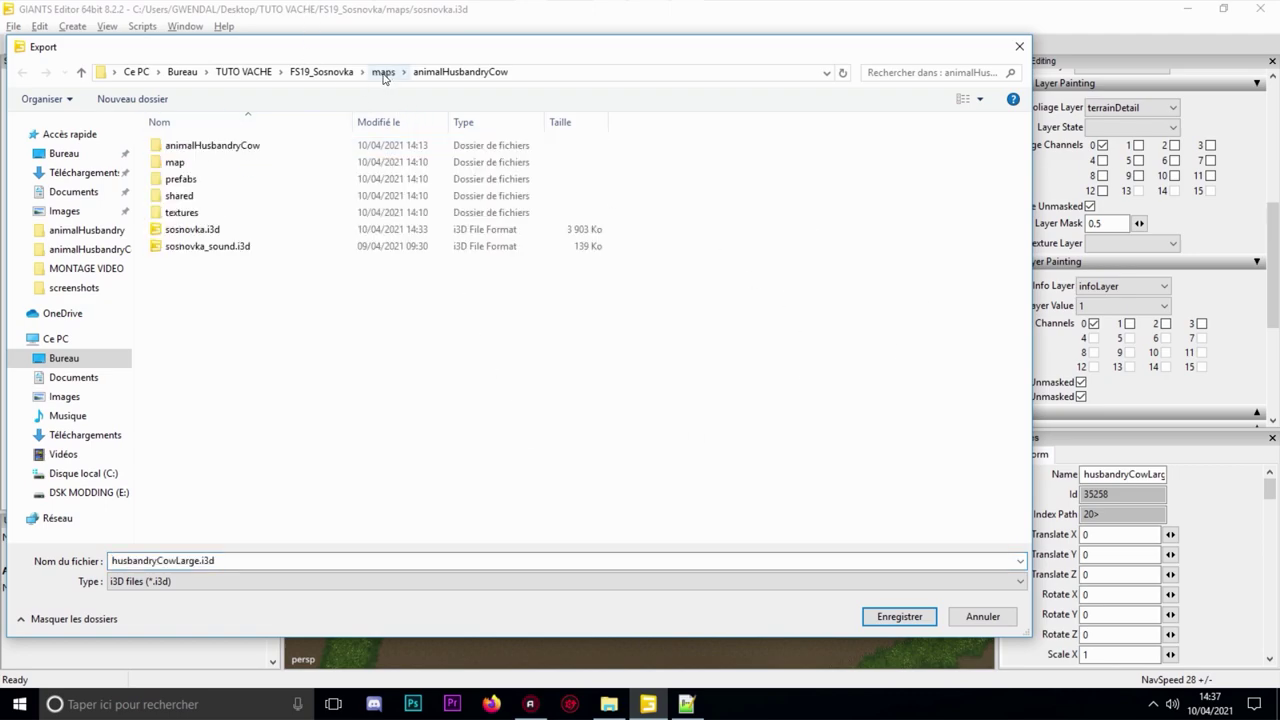
double_click(206, 150)
click(212, 150)
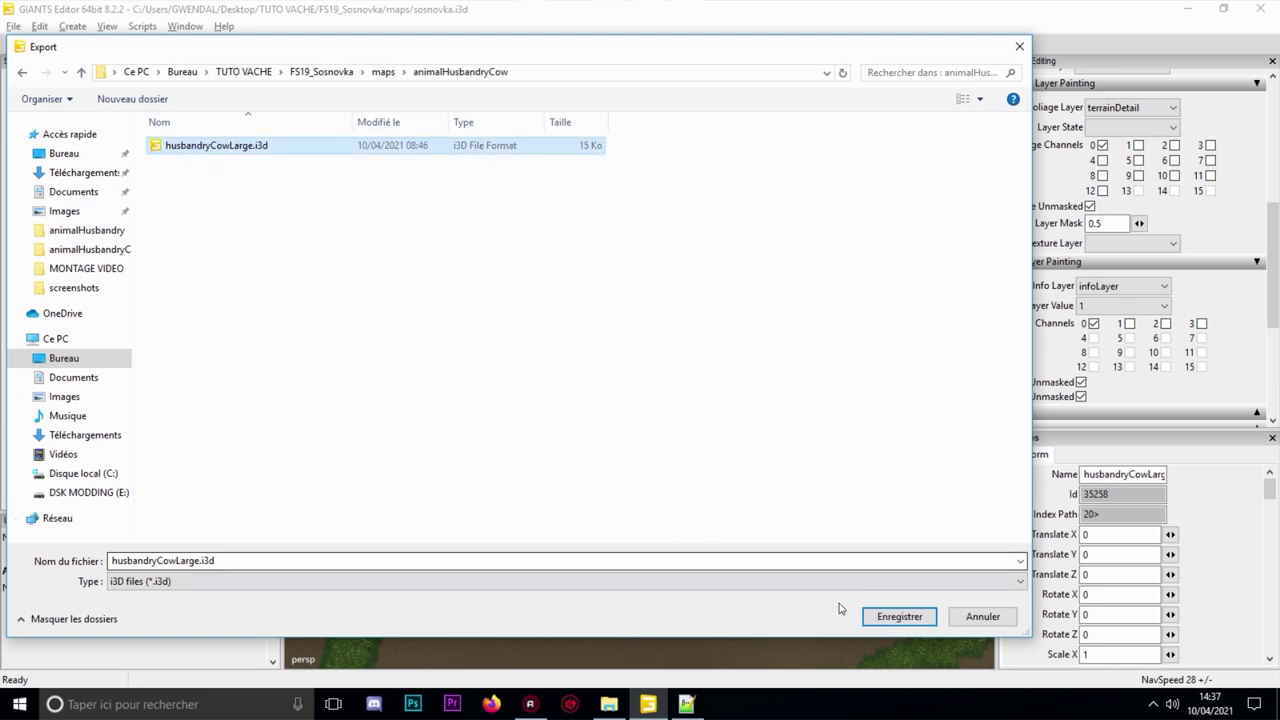
click(899, 616)
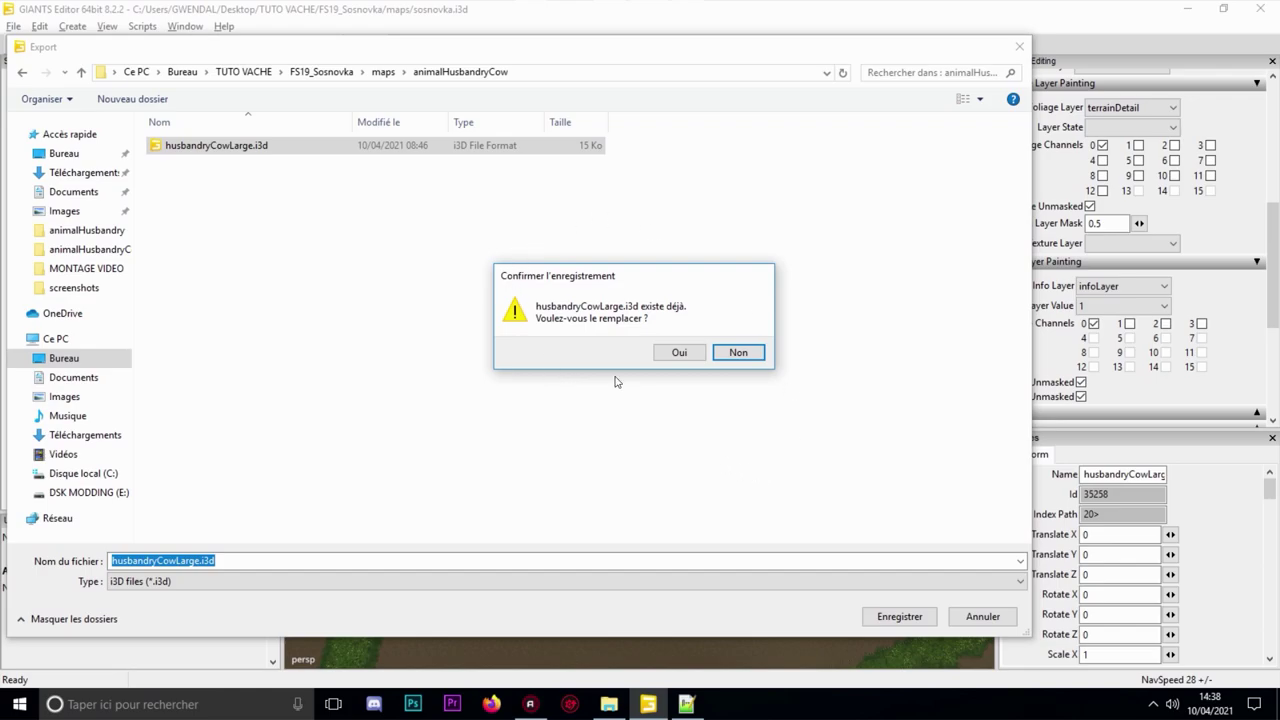
click(669, 352)
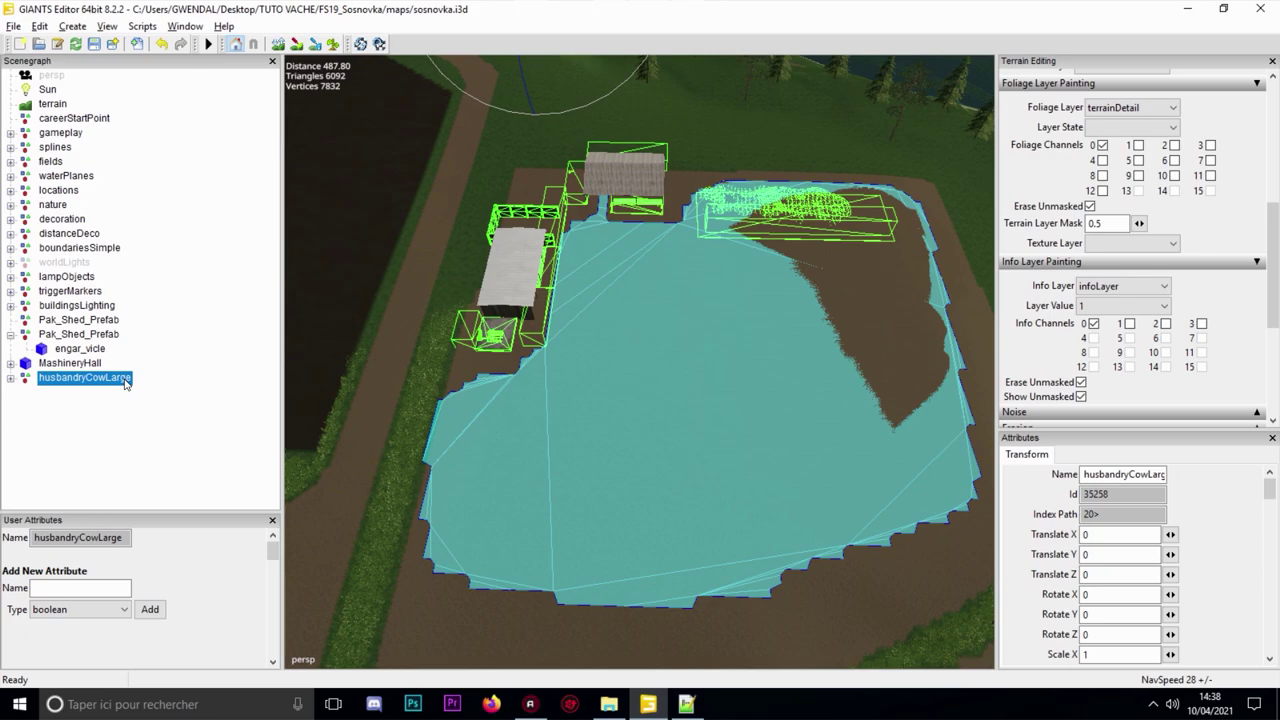
- Delete husbandryCowLarge from the Sosnovka map scene and close the editor, saving the changes to sosnovka.i3d
key(Delete)
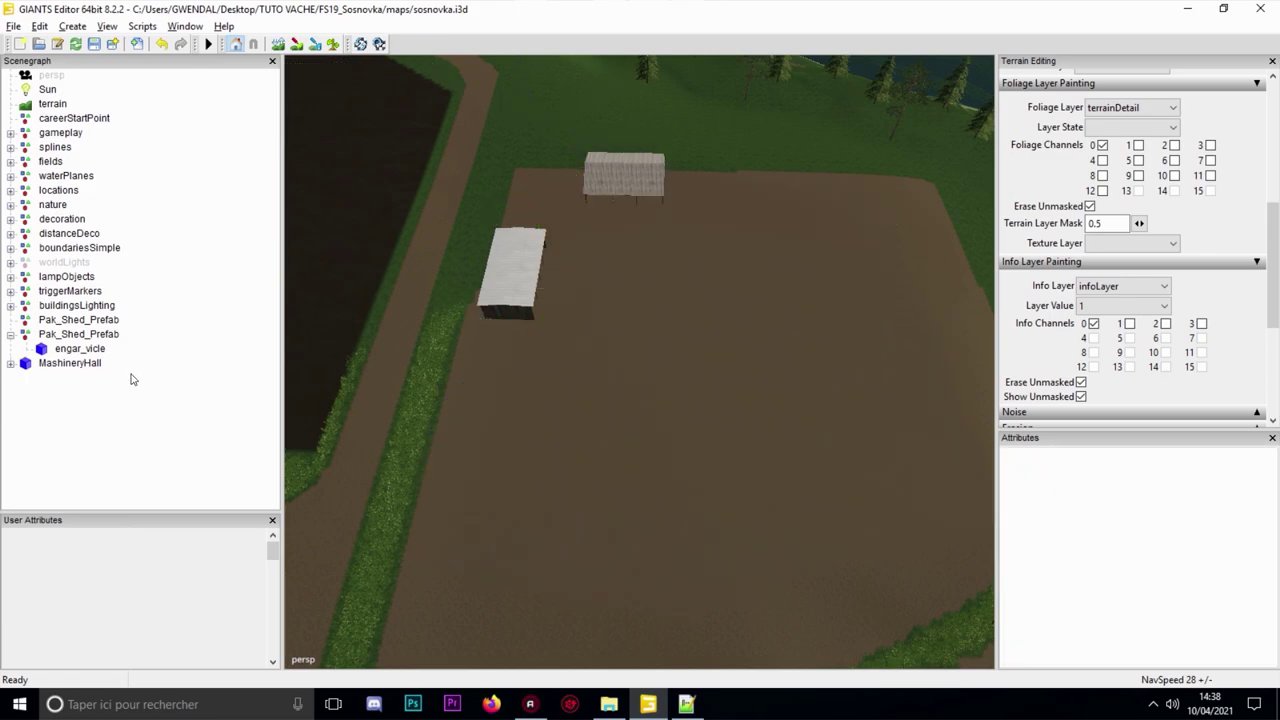
click(1260, 8)
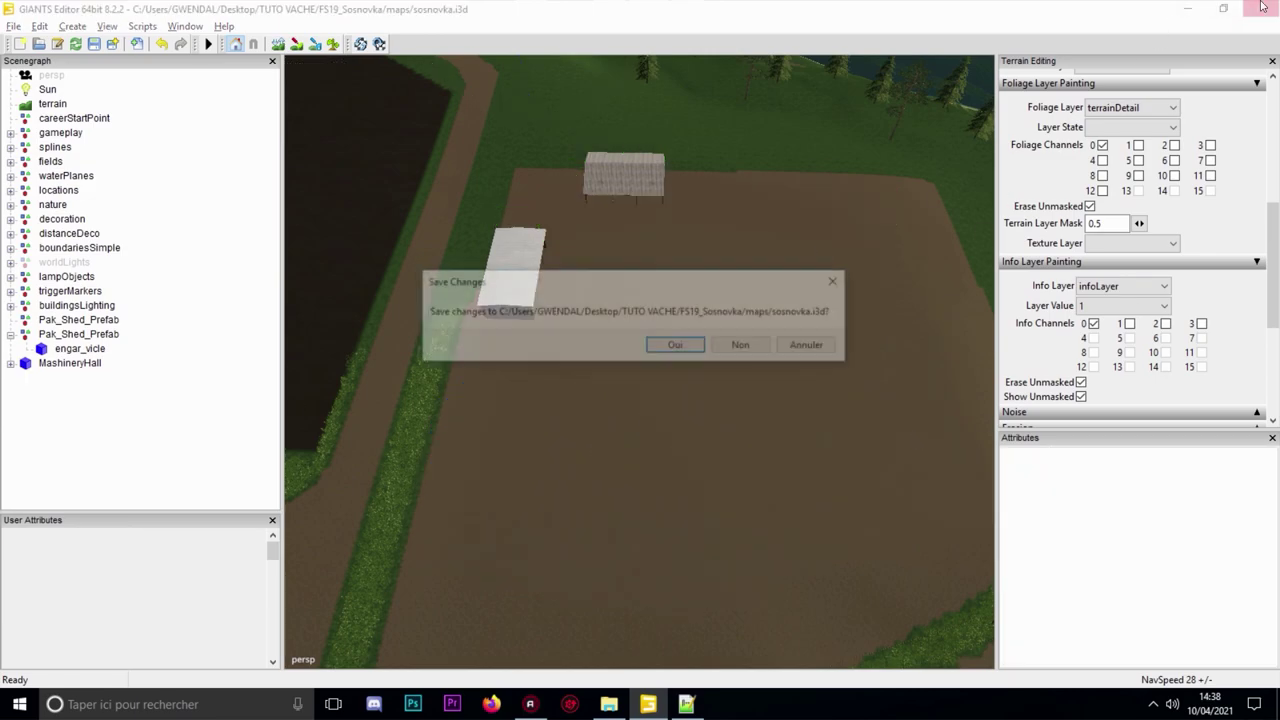
click(668, 346)
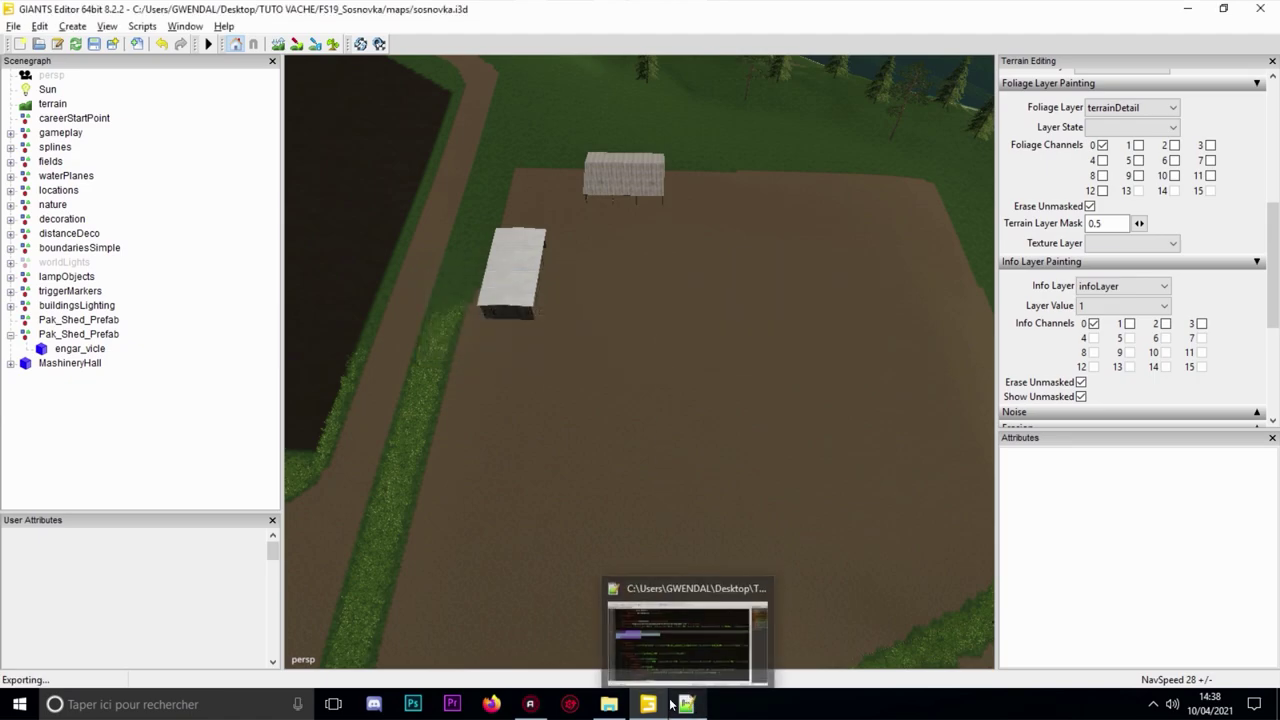
- Switch to Notepad++ and review the module node indices in husbandryCowLarge.xml, down to the straw fillPlane
click(549, 626)
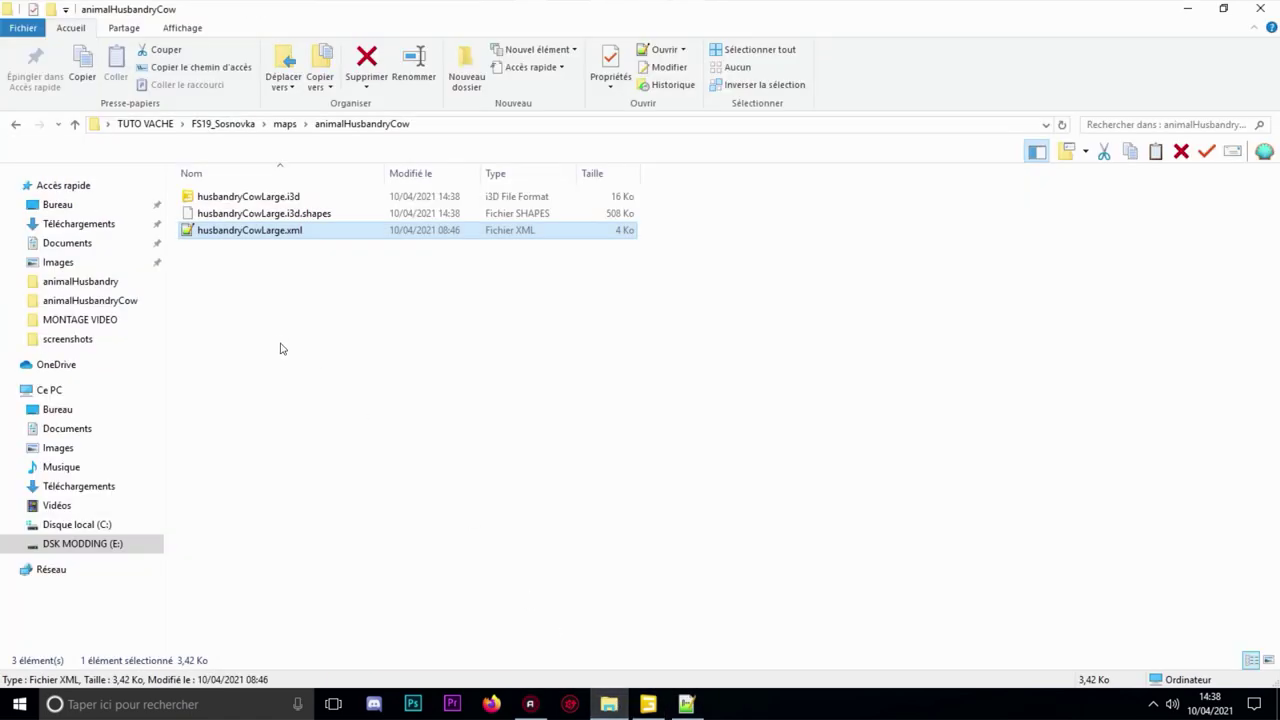
click(686, 704)
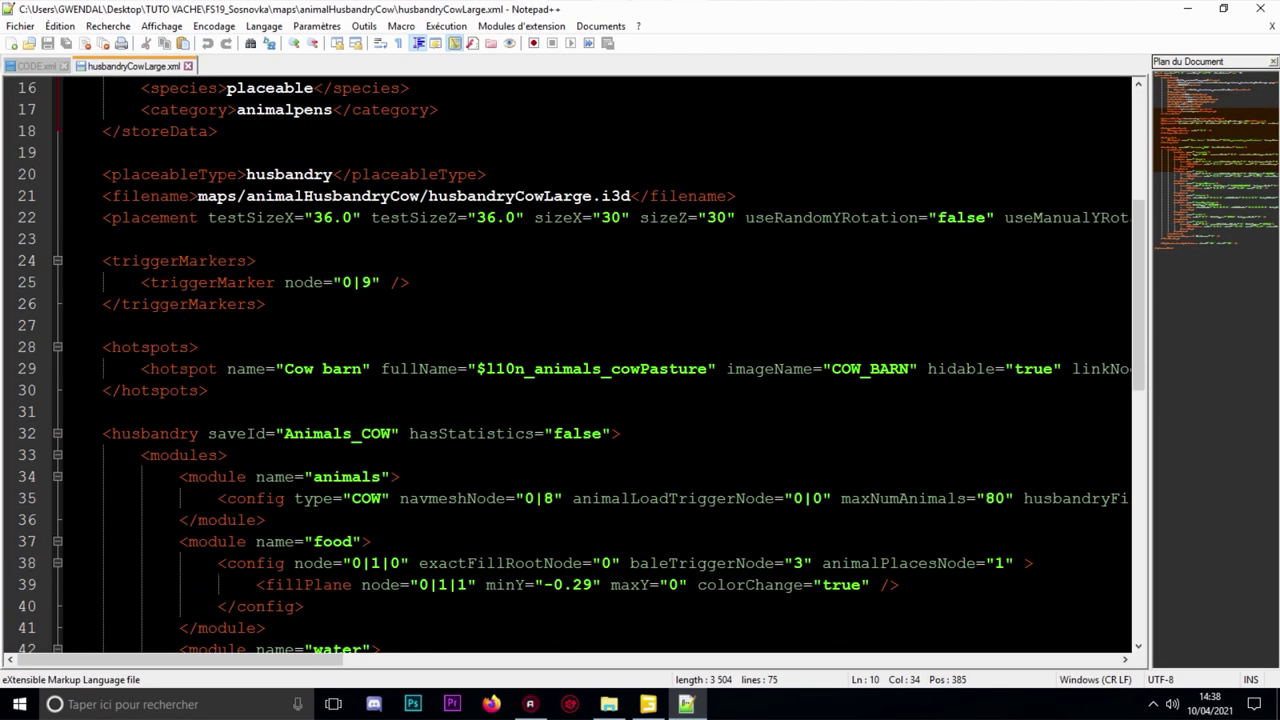
scroll(568, 364, down, 5)
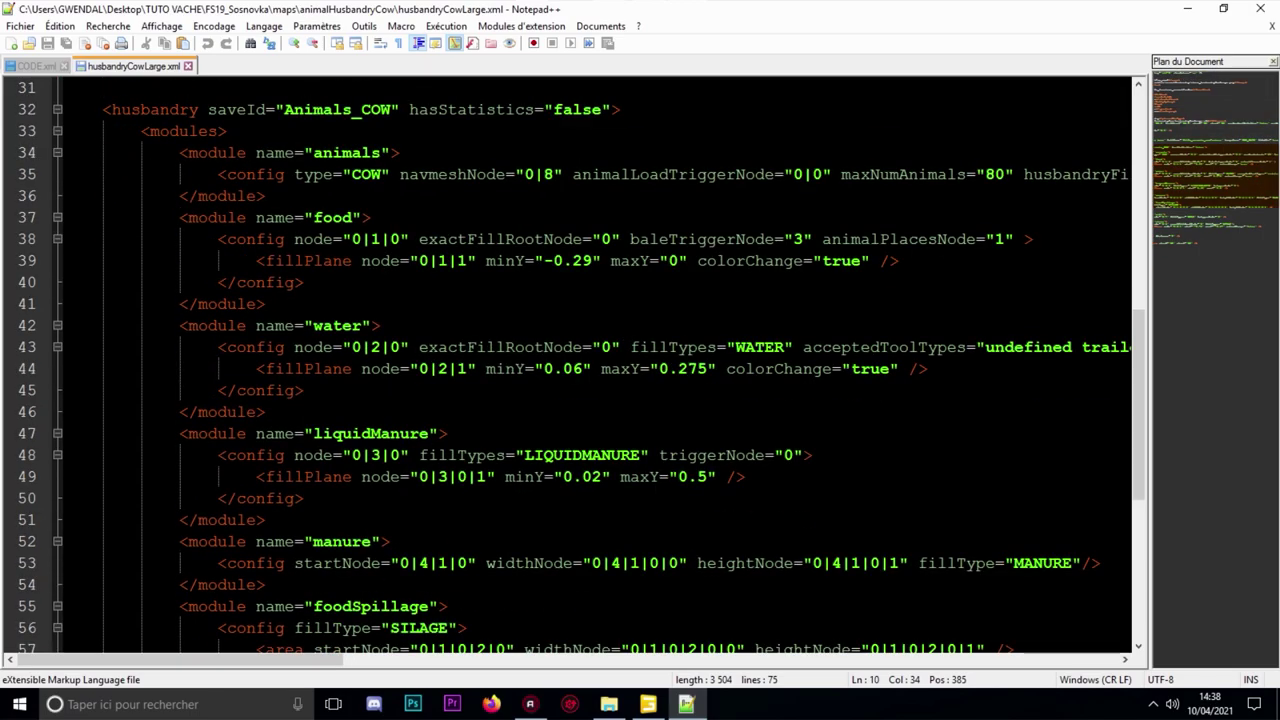
scroll(568, 364, up, 5)
scroll(568, 364, down, 12)
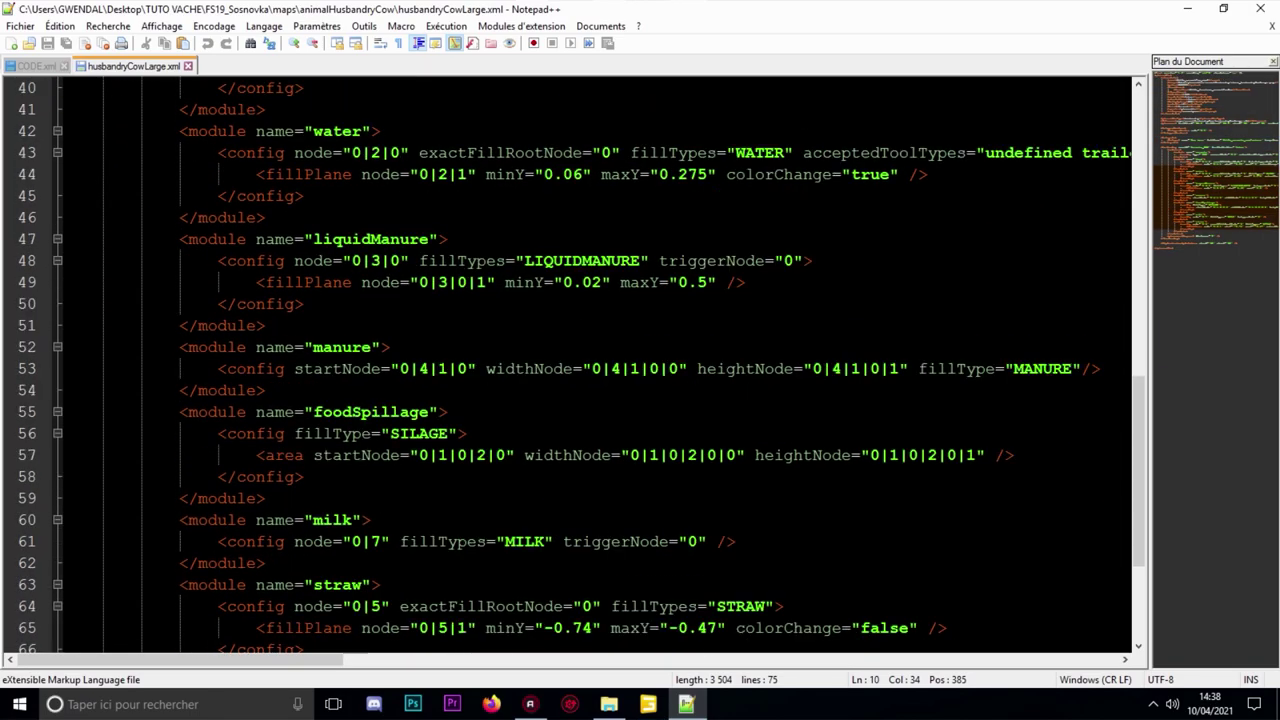
scroll(600, 360, up, 1)
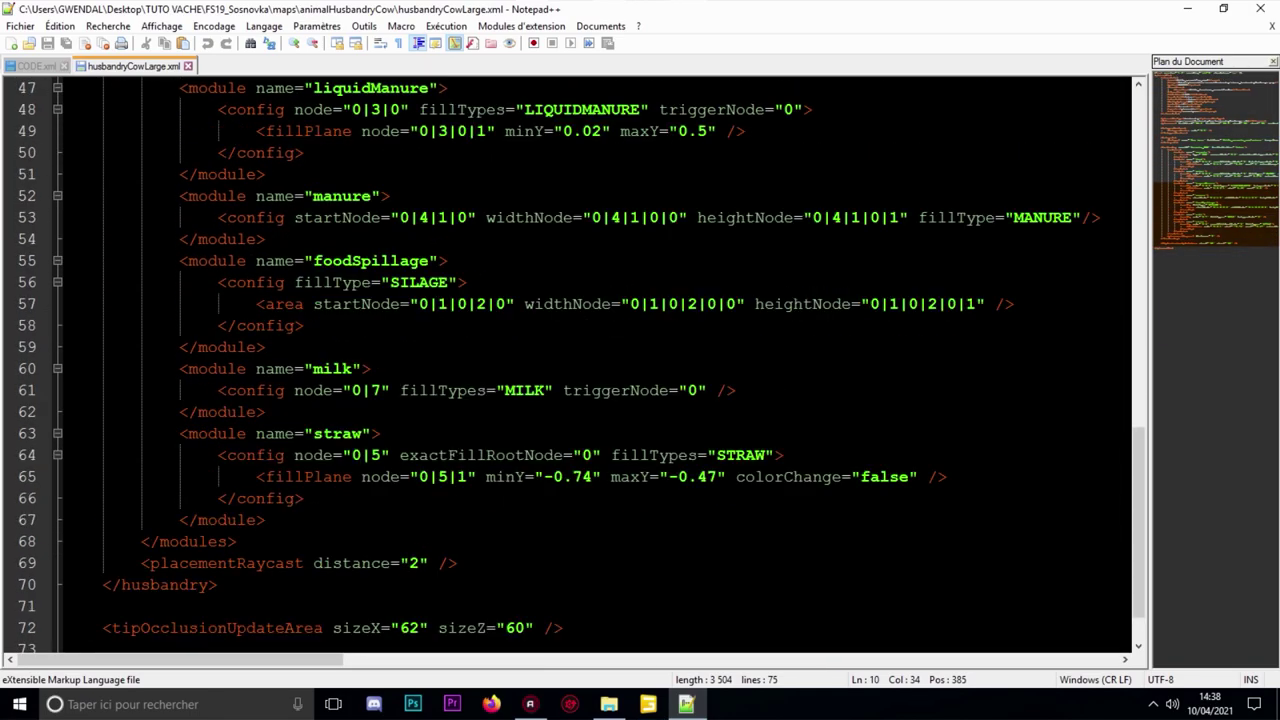
click(601, 477)
drag(425, 477, 466, 477)
click(464, 499)
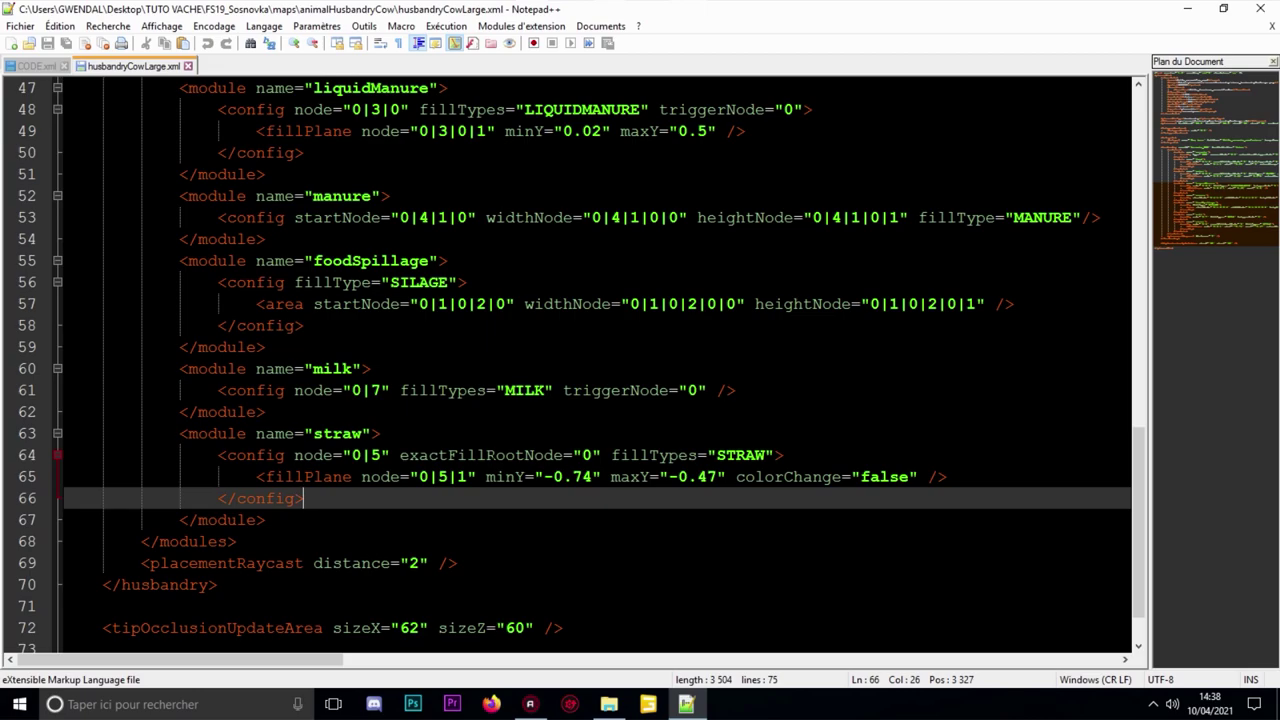
- Check the node index of the food module's fillPlane in husbandryCowLarge.xml, and close the file
scroll(600, 360, up, 5)
scroll(600, 360, up, 1)
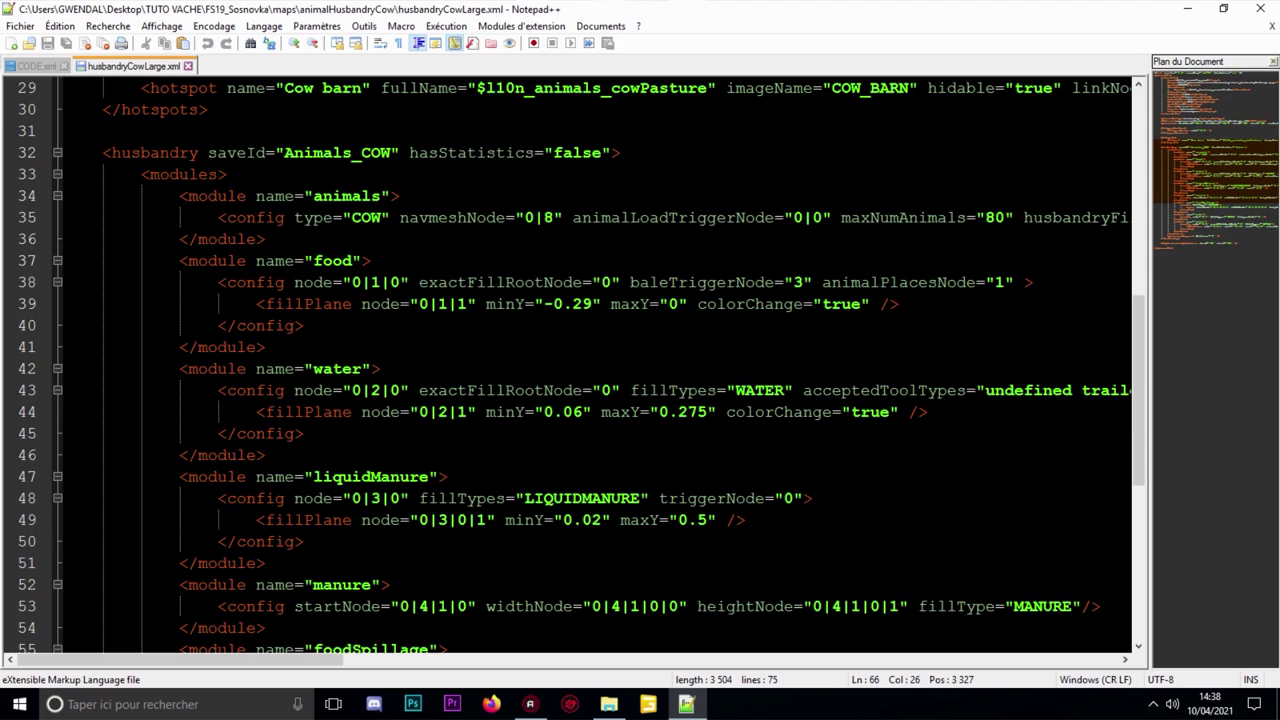
scroll(600, 360, up, 2)
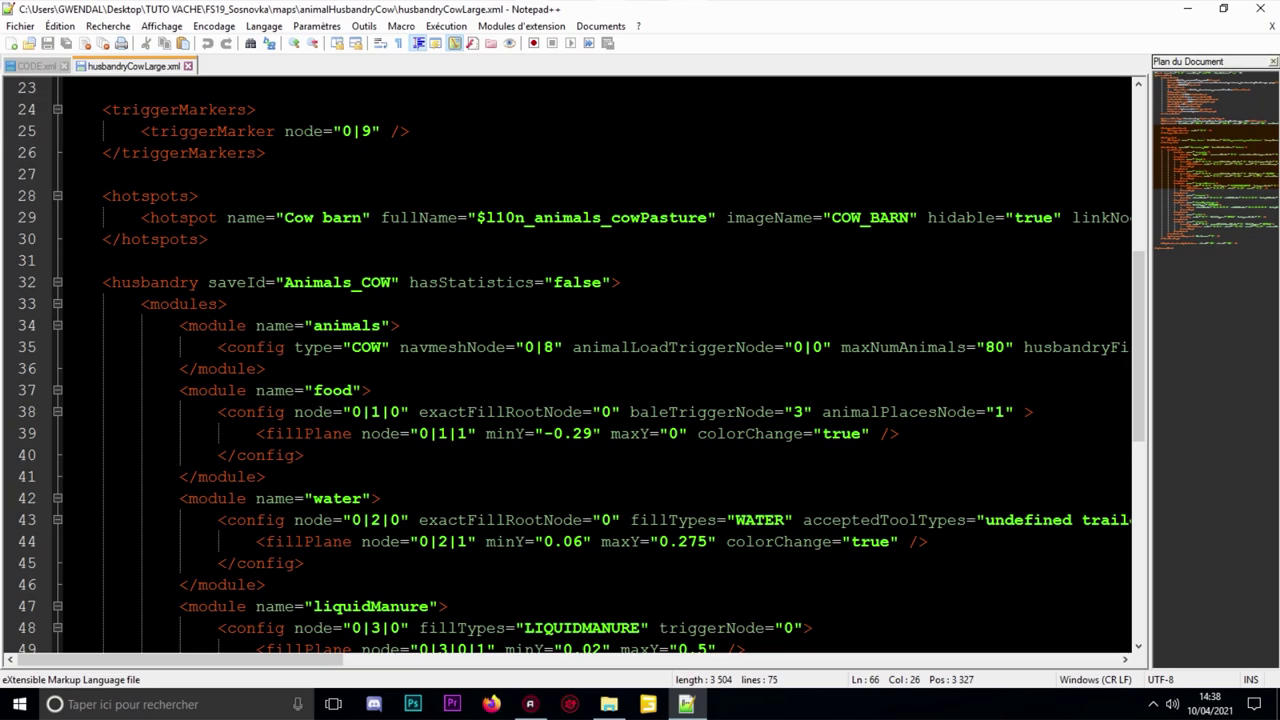
drag(439, 434, 468, 434)
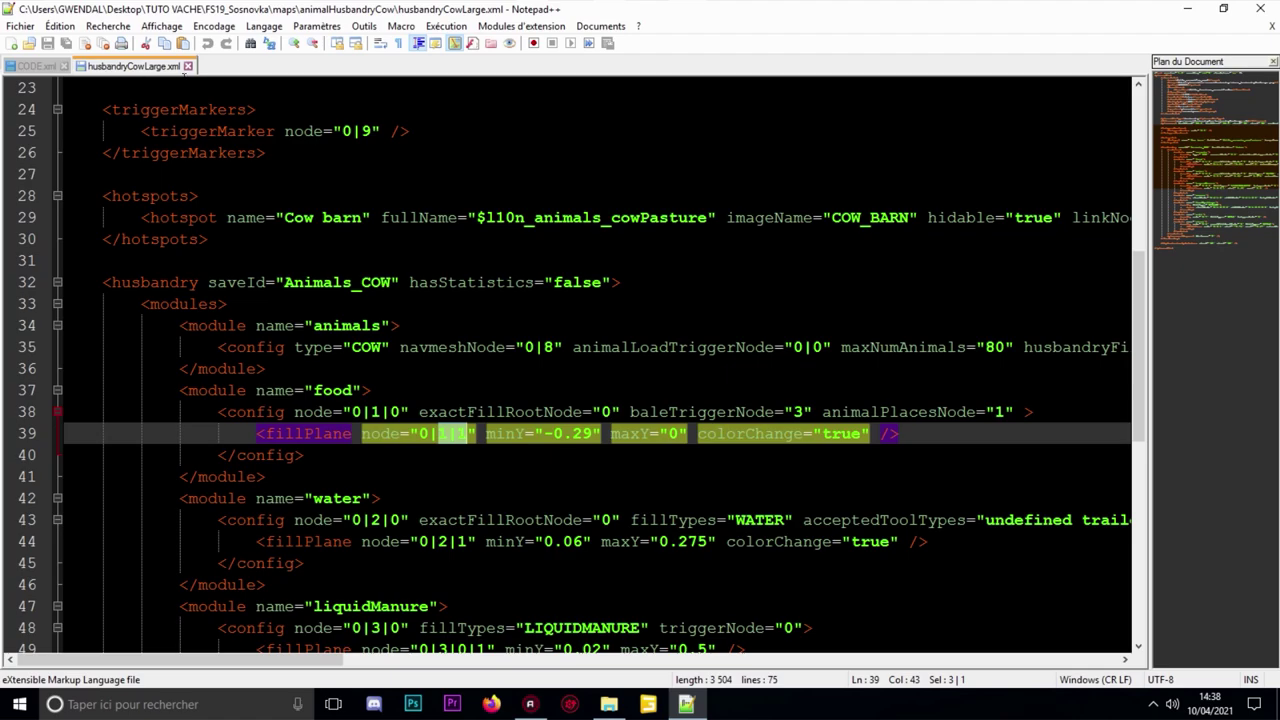
click(187, 66)
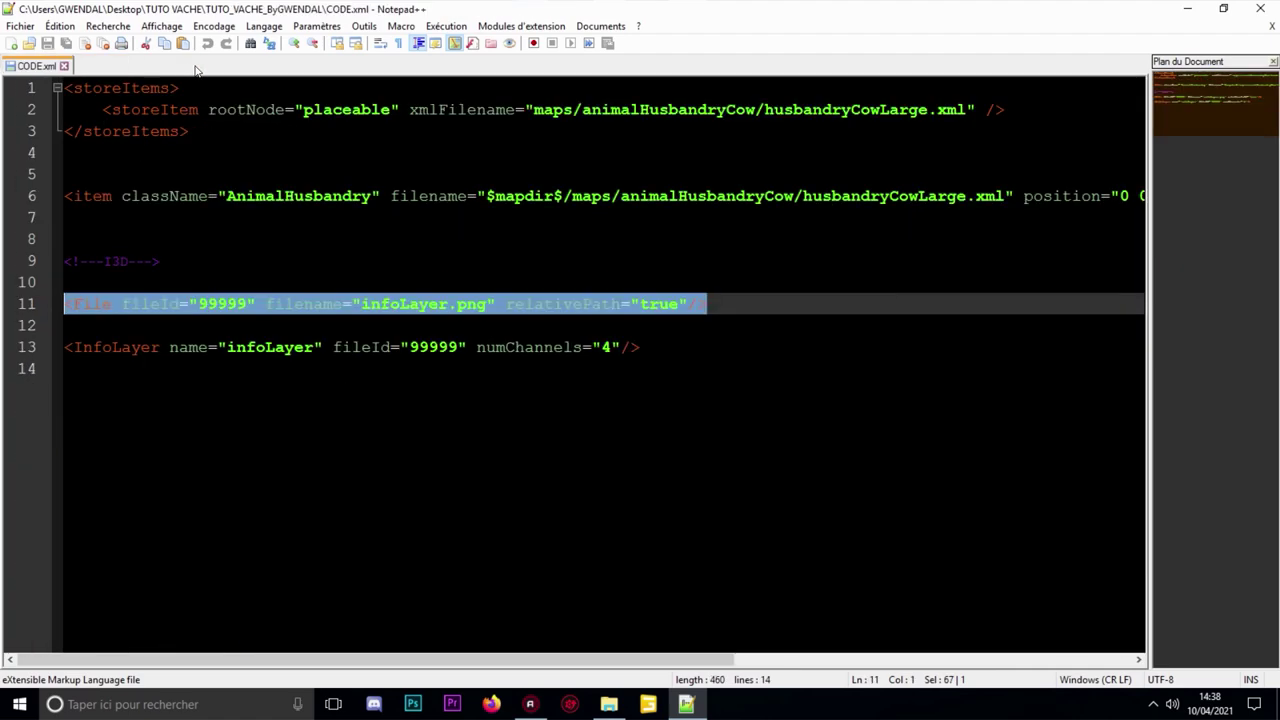
- Minimize Notepad++, go up to the FS19_Sosnovka folder in File Explorer and open modDesc.xml
click(1187, 8)
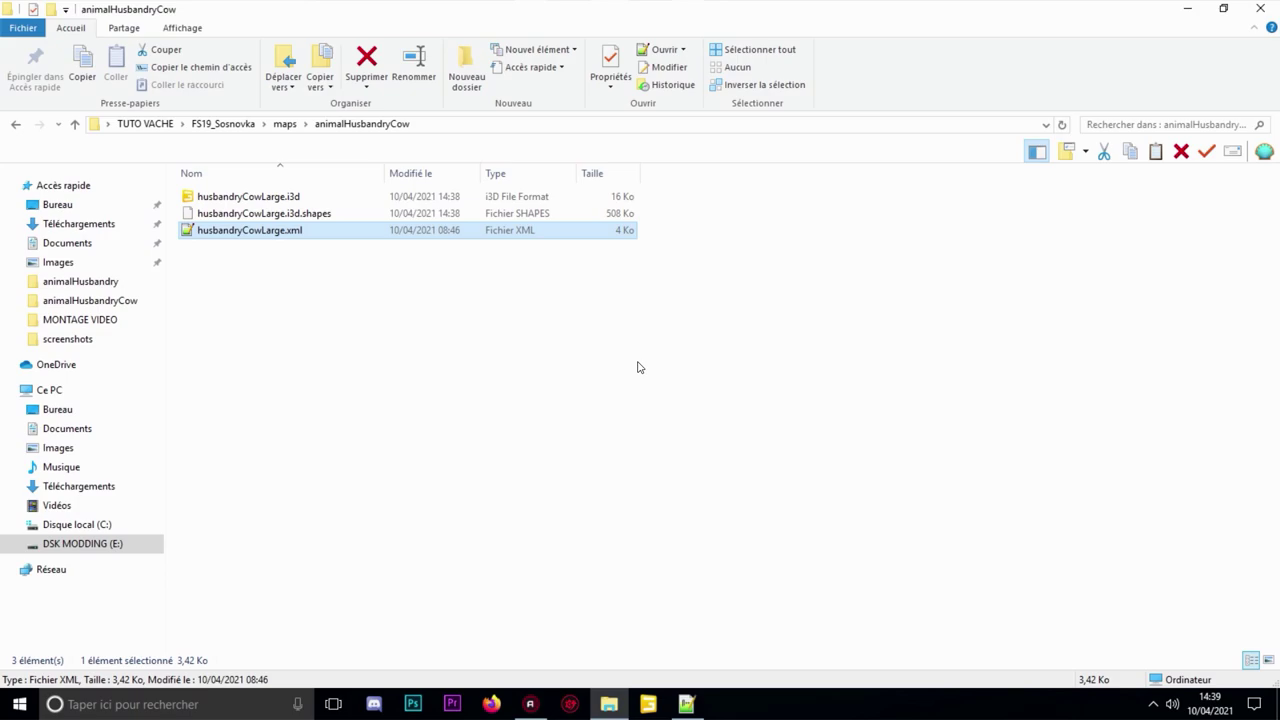
click(284, 125)
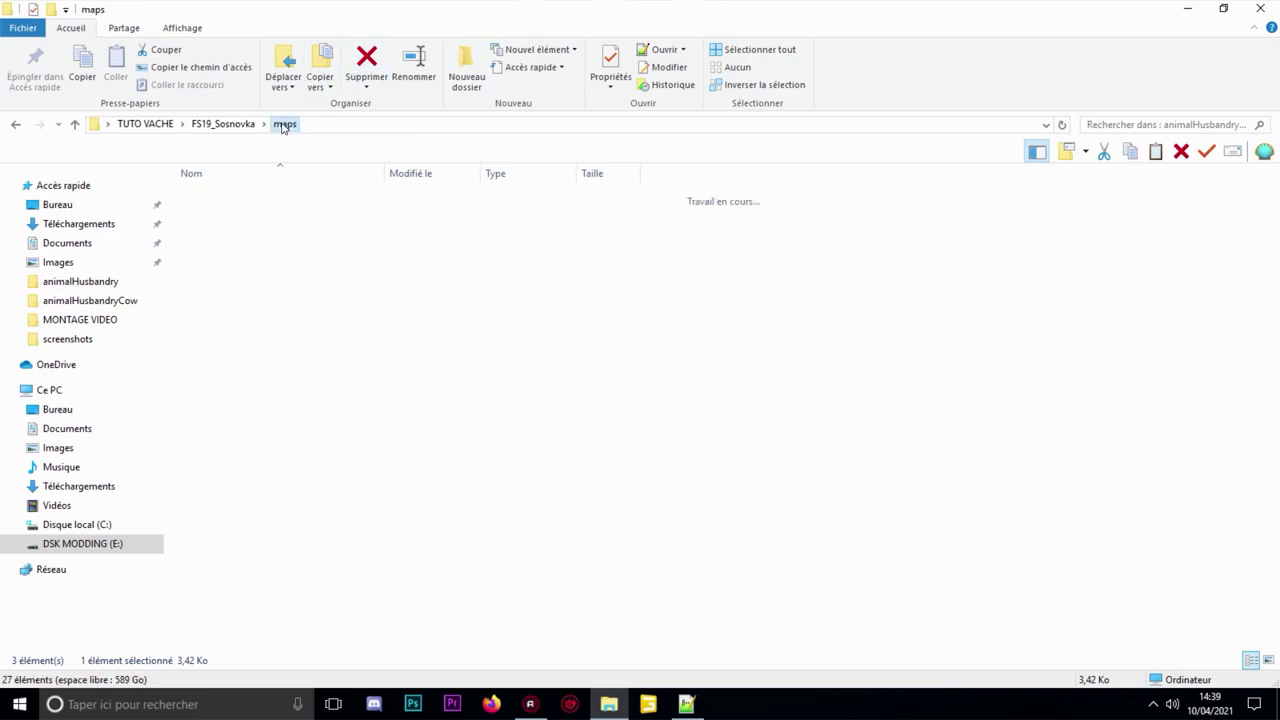
click(210, 126)
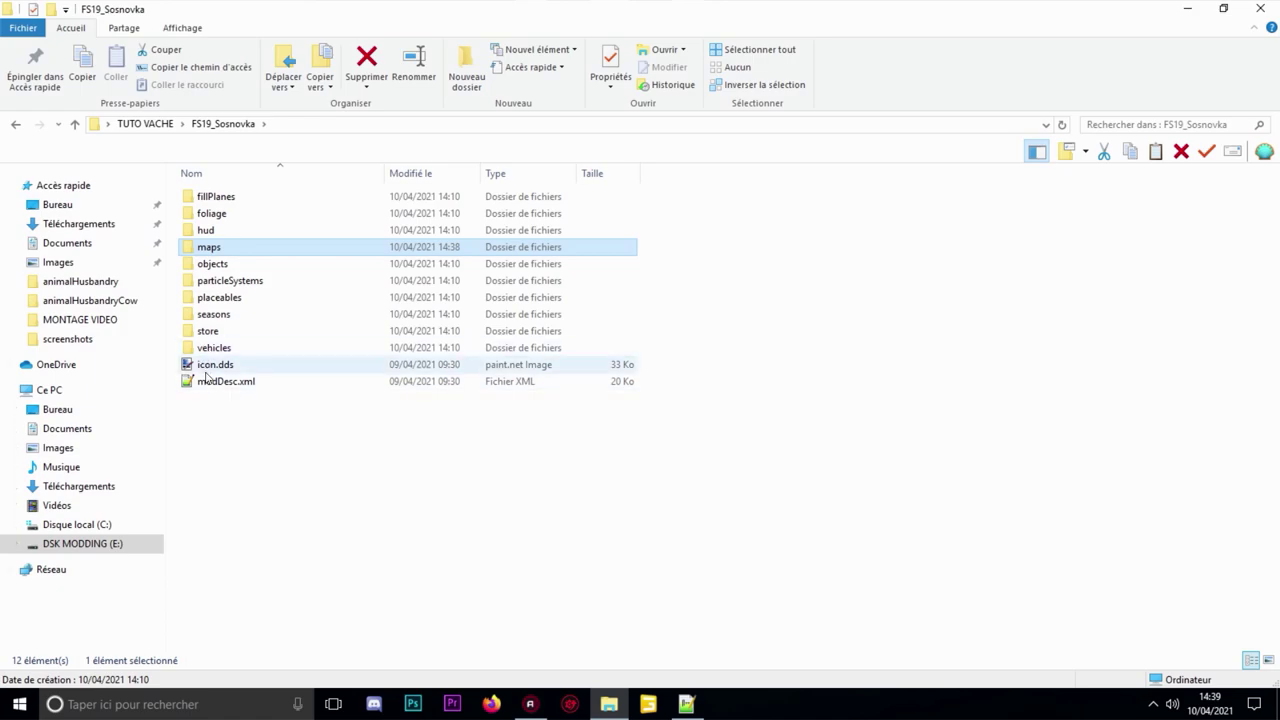
click(262, 387)
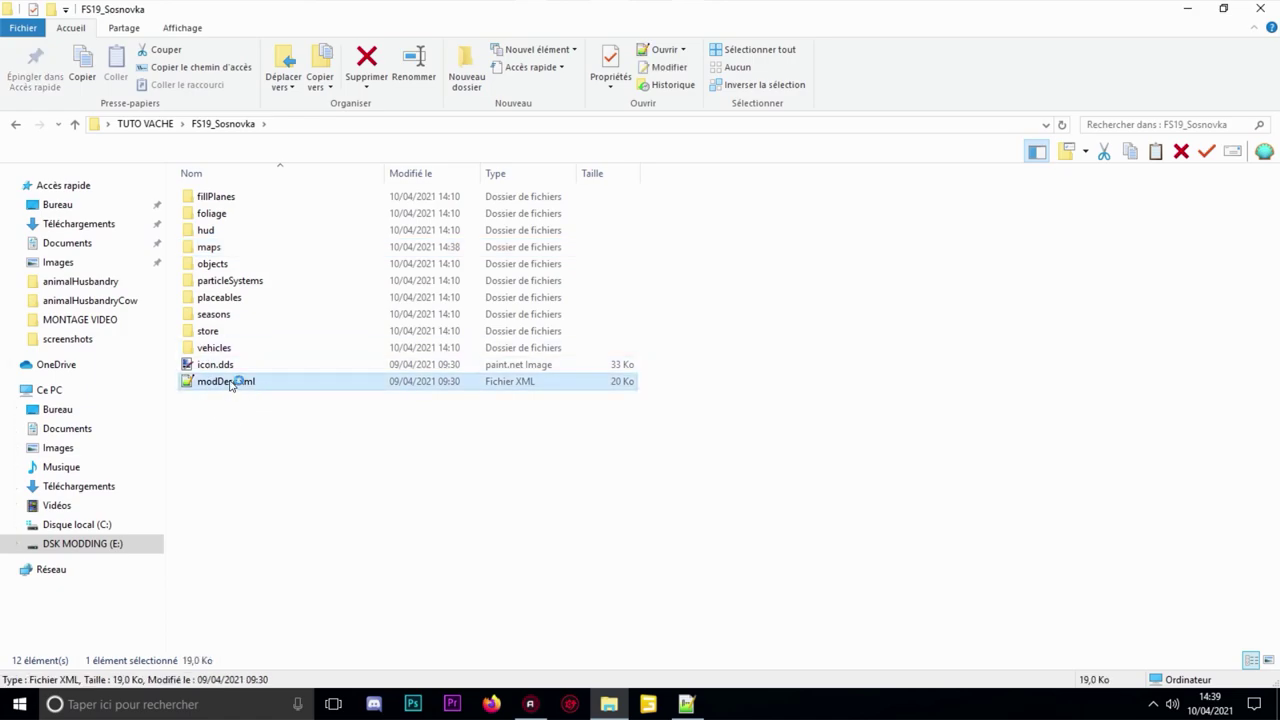
double_click(238, 382)
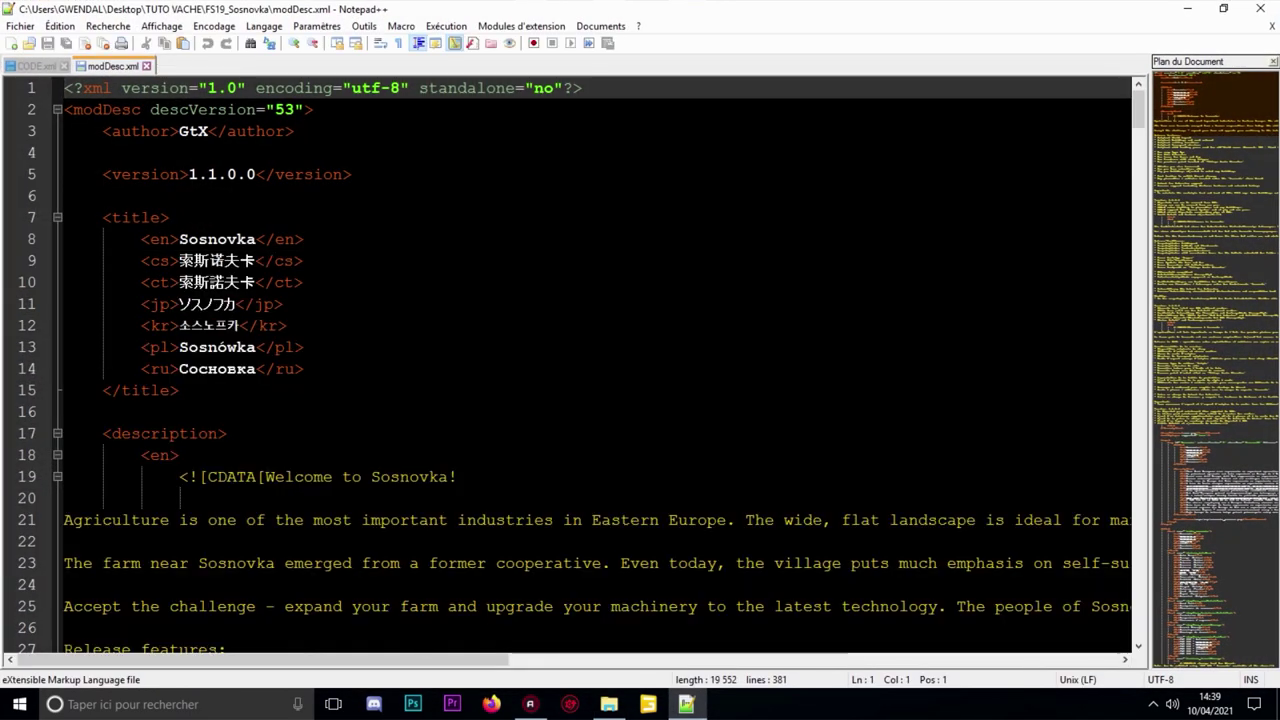
- Locate the storeItems section in modDesc.xml, below the descriptions and l10n texts
scroll(600, 370, down, 11)
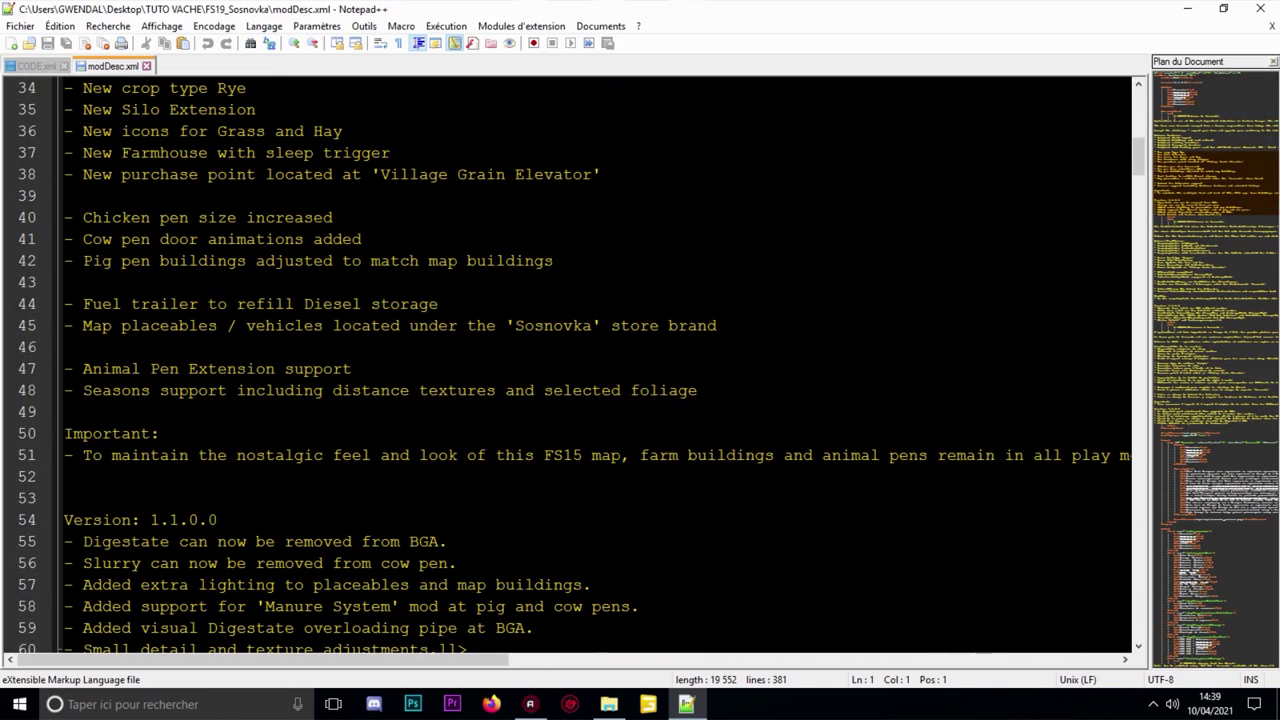
scroll(590, 365, down, 20)
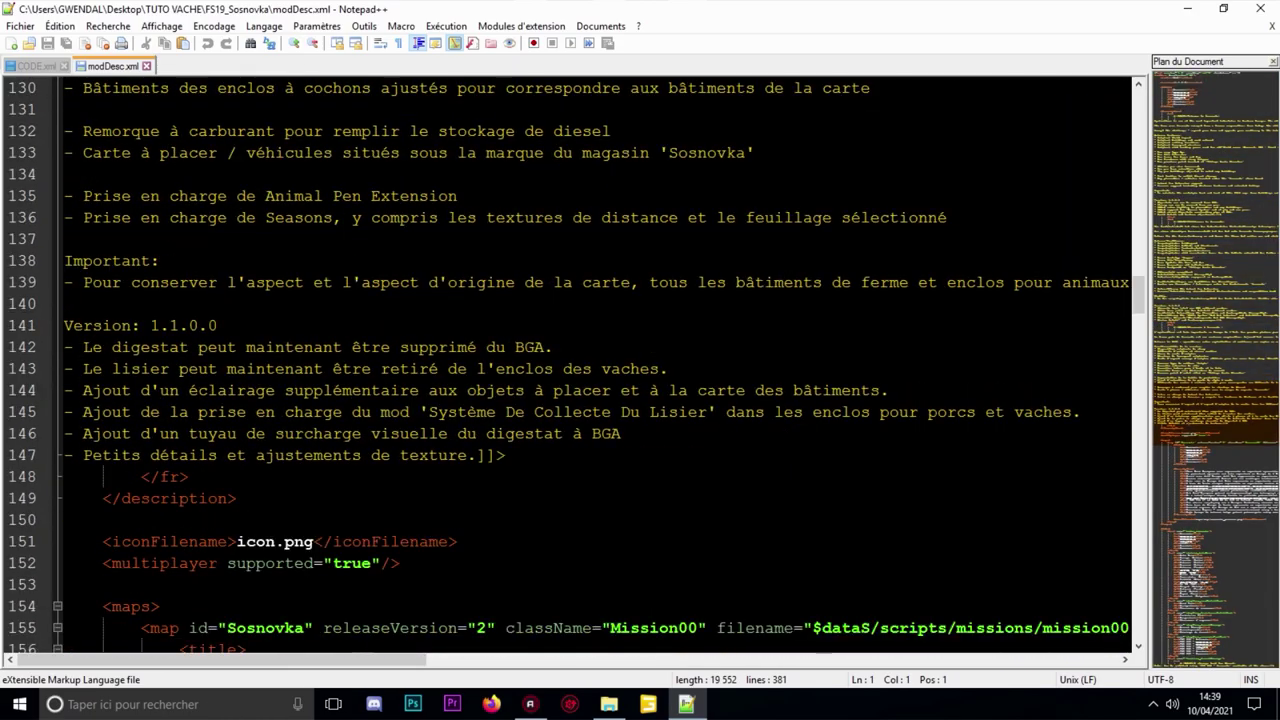
scroll(590, 365, down, 20)
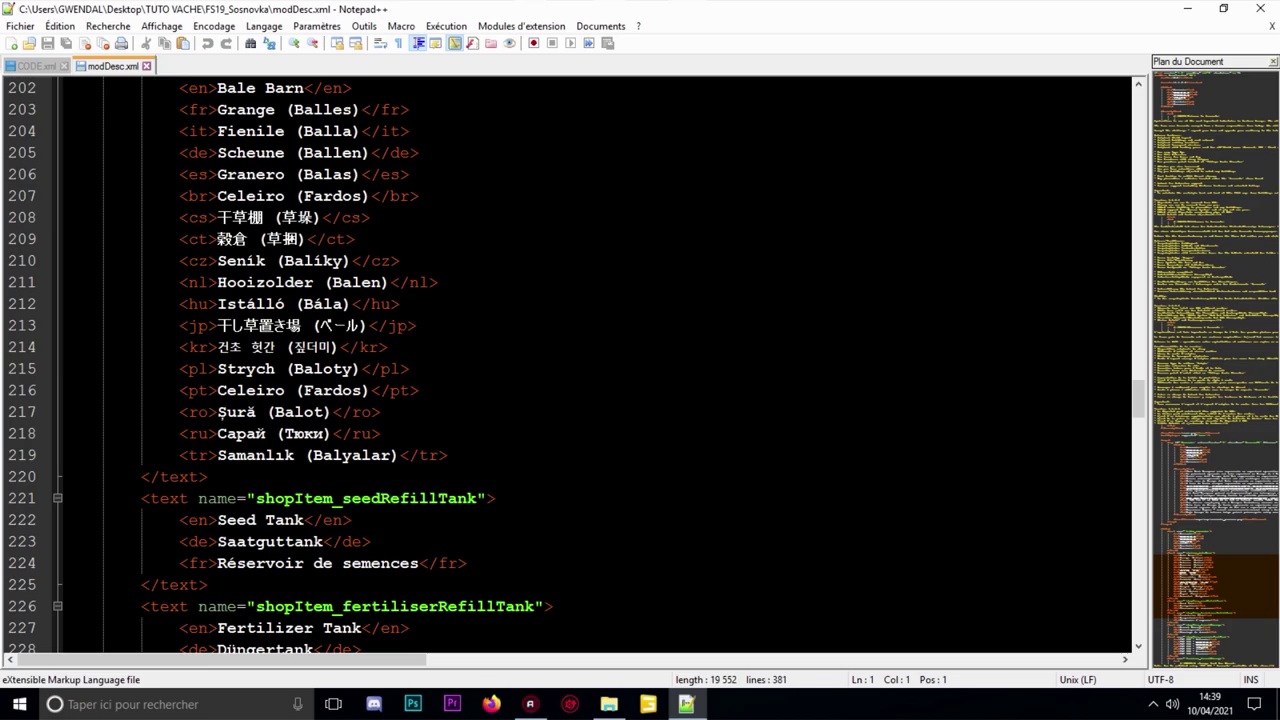
scroll(590, 365, down, 20)
scroll(590, 365, down, 13)
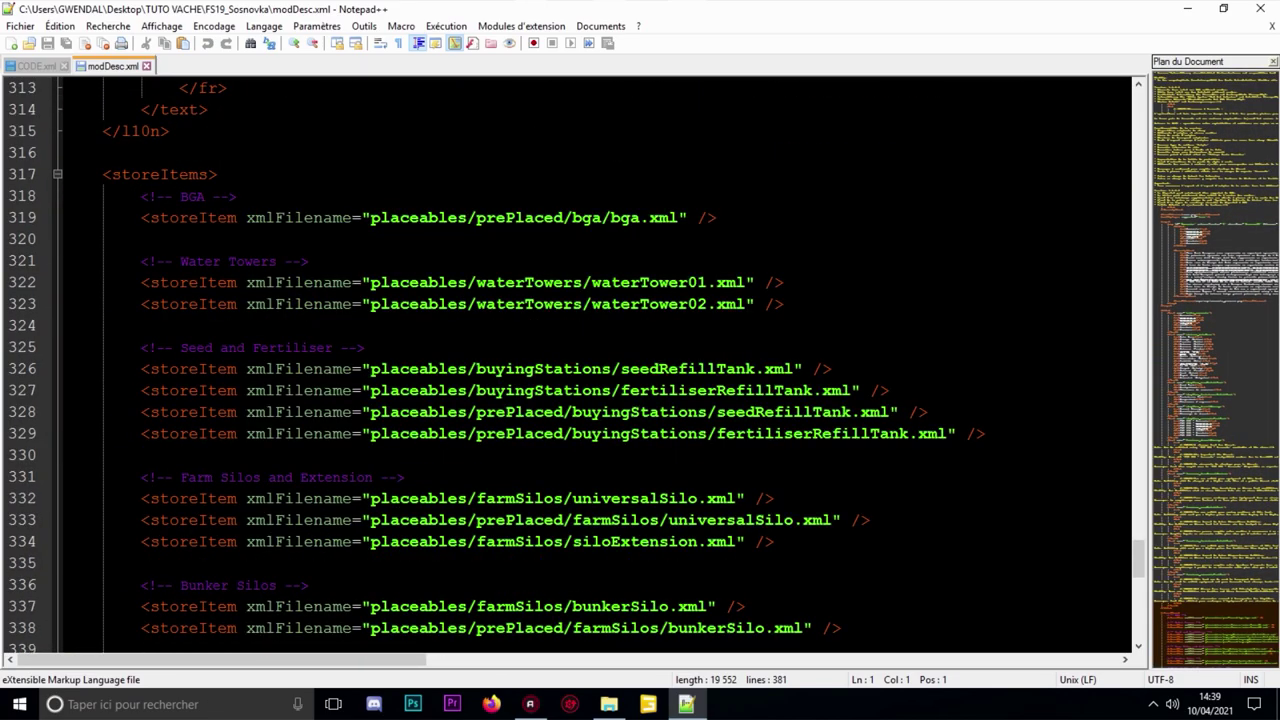
click(179, 174)
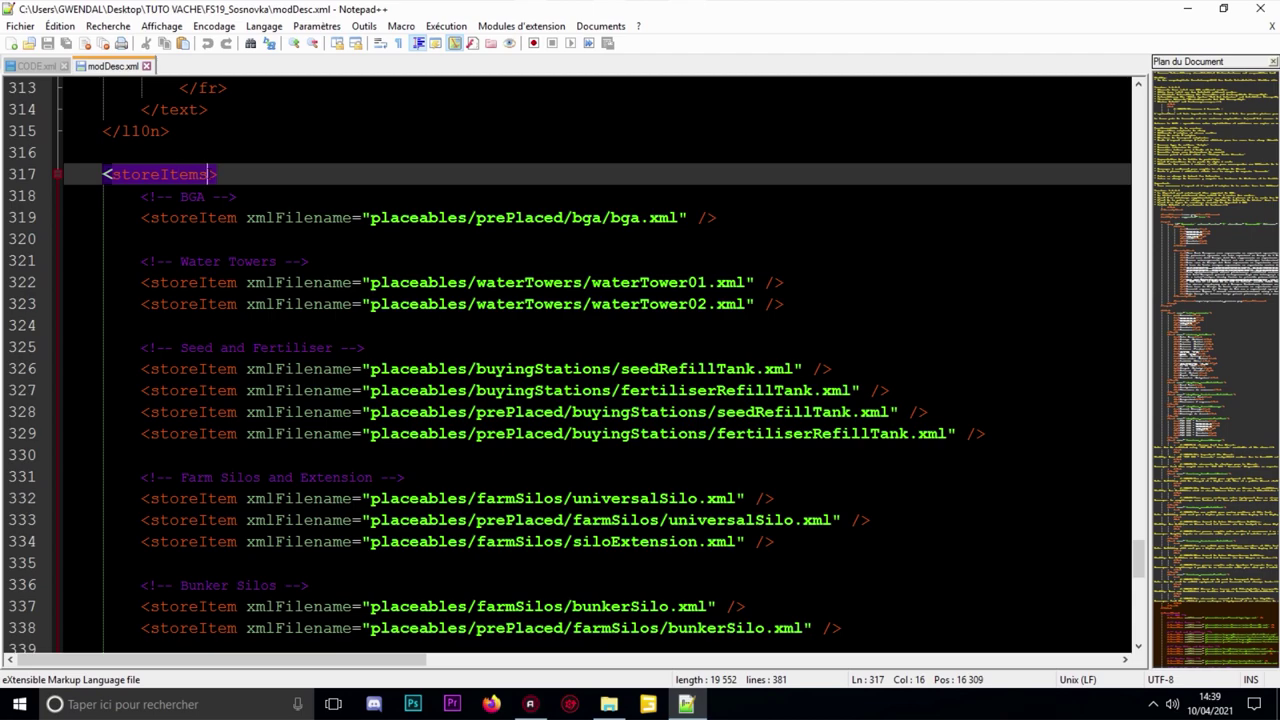
- Examine the l10n section above storeItems, from its closing tag up to the station_baleBarn text and back
scroll(590, 365, up, 3)
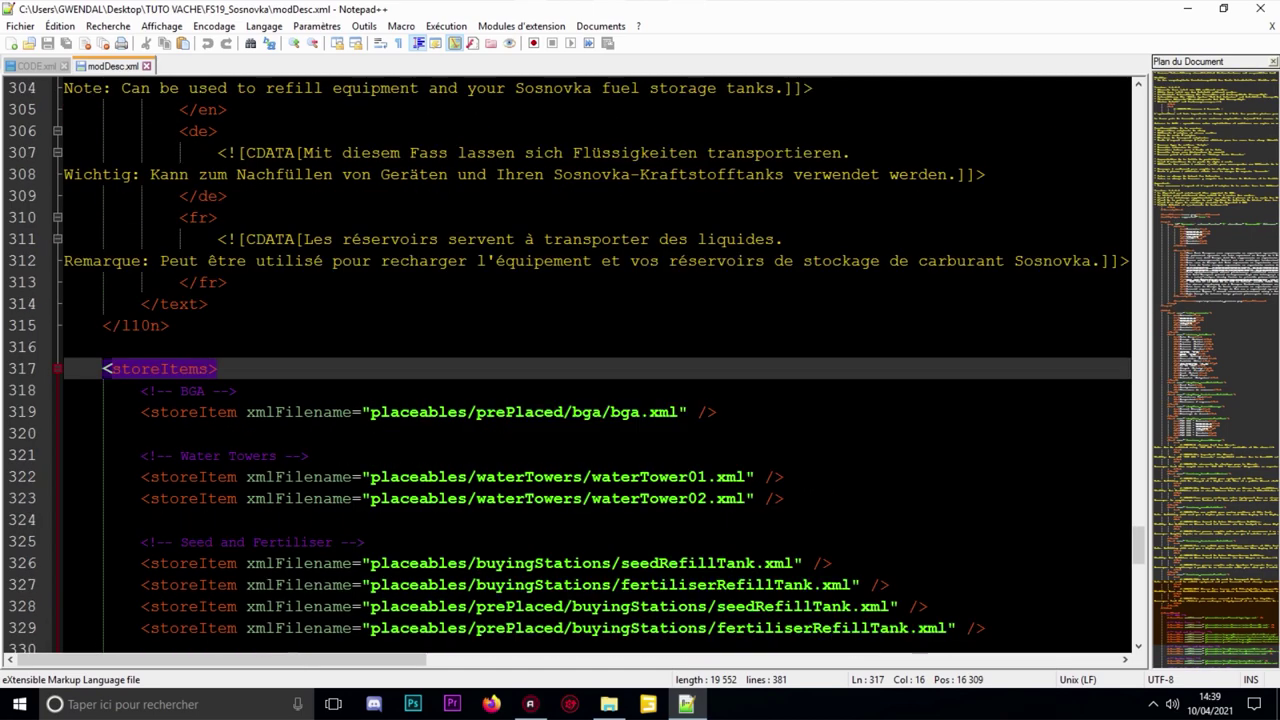
click(221, 370)
click(170, 326)
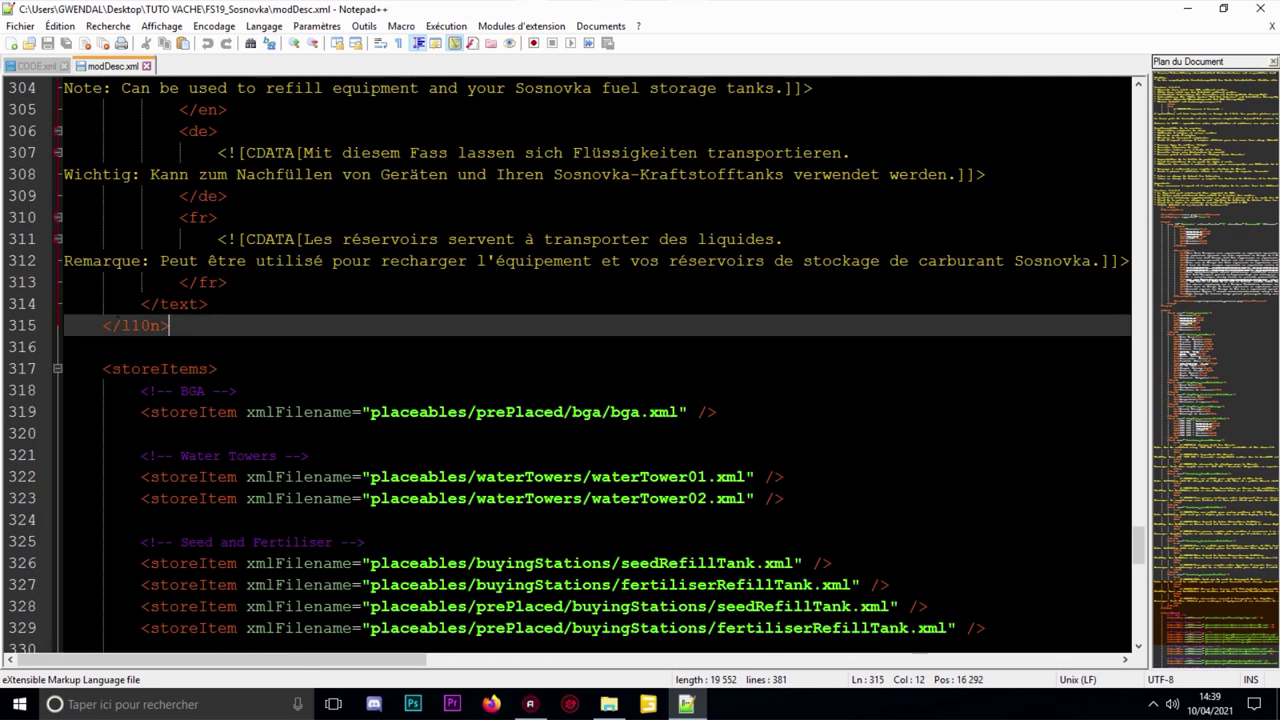
click(121, 326)
scroll(121, 326, up, 20)
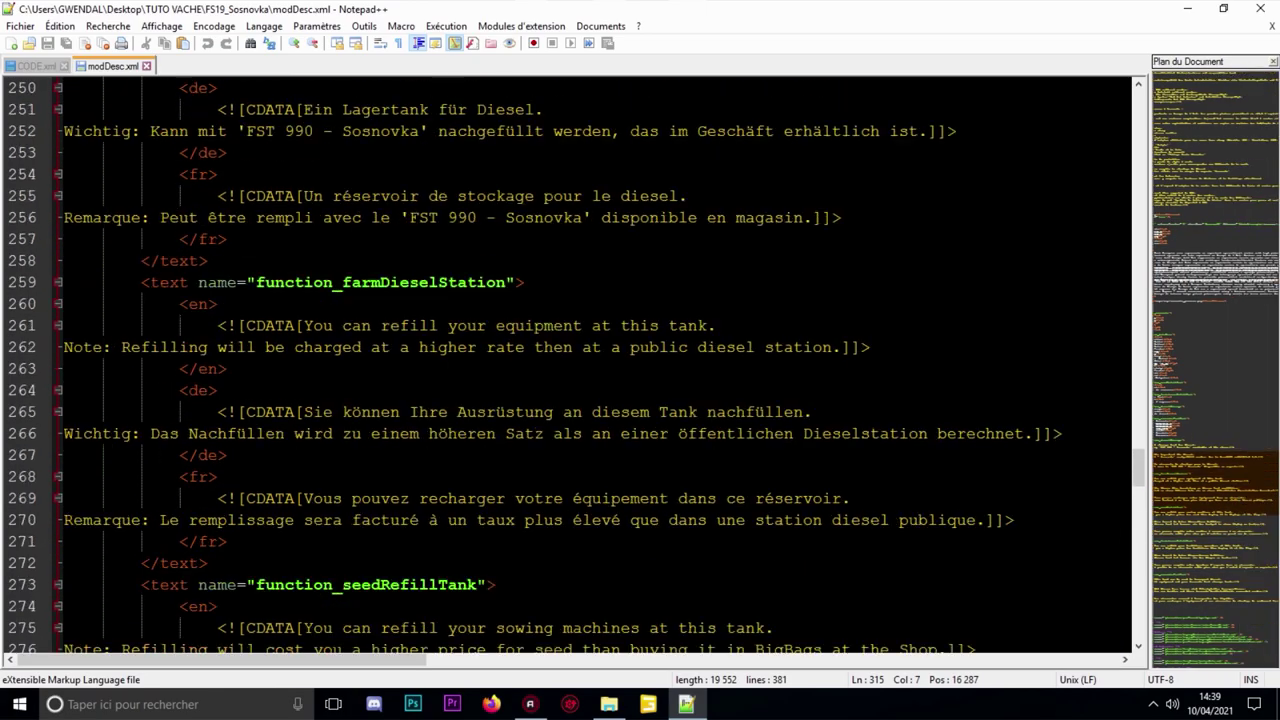
scroll(590, 365, up, 14)
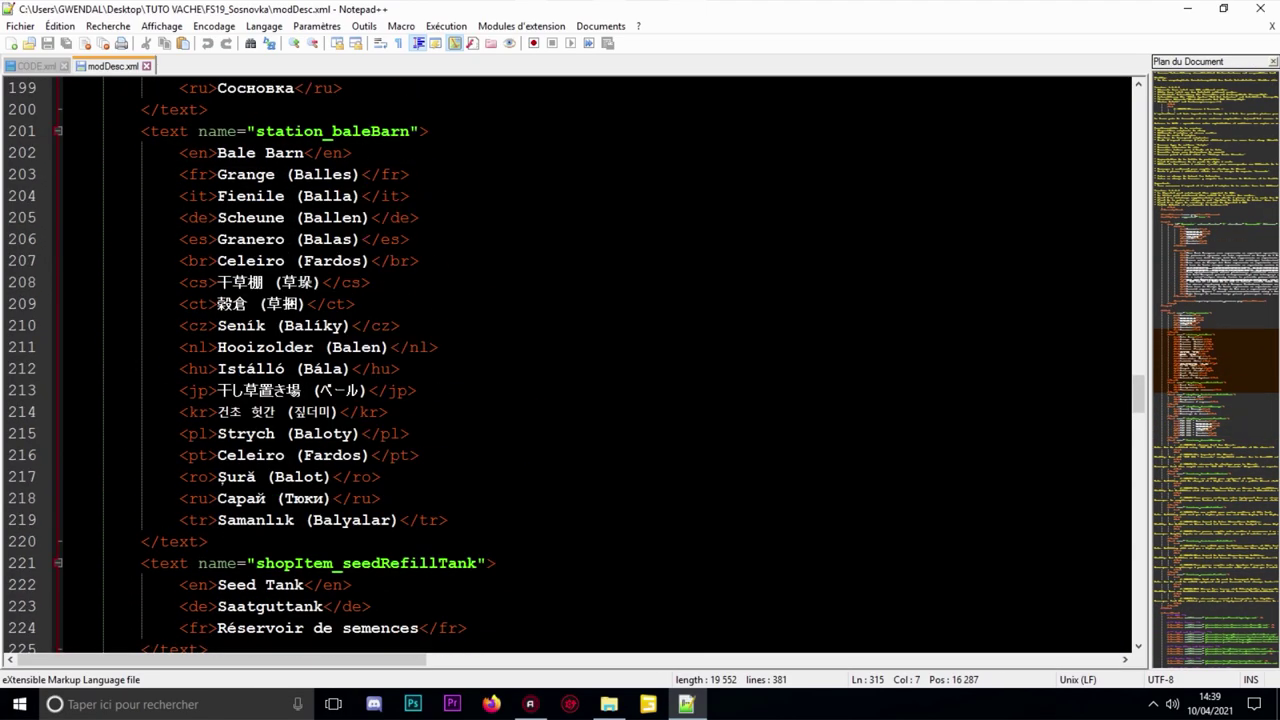
click(170, 131)
scroll(590, 365, down, 20)
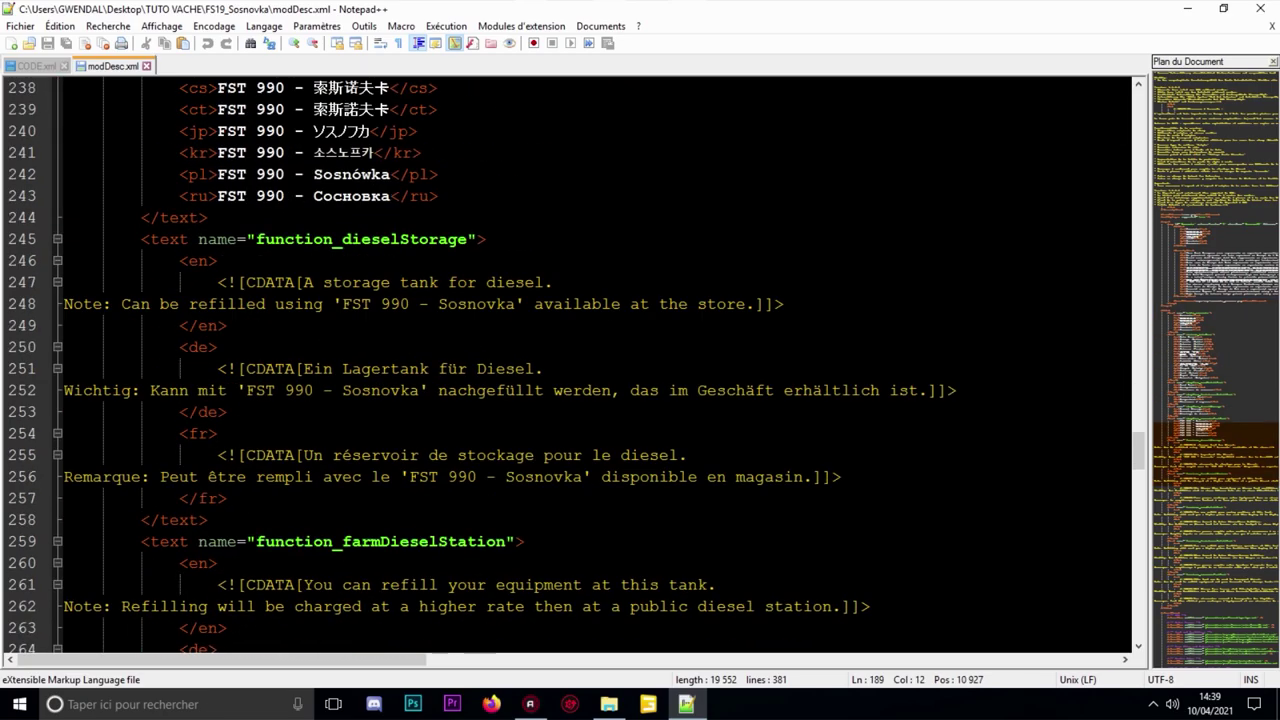
scroll(590, 365, down, 8)
- Copy the husbandryCowLarge storeItems block from CODE.xml into new lines between the l10n section and the existing storeItems section of modDesc.xml
click(70, 217)
key(Return)
key(Up)
key(Return)
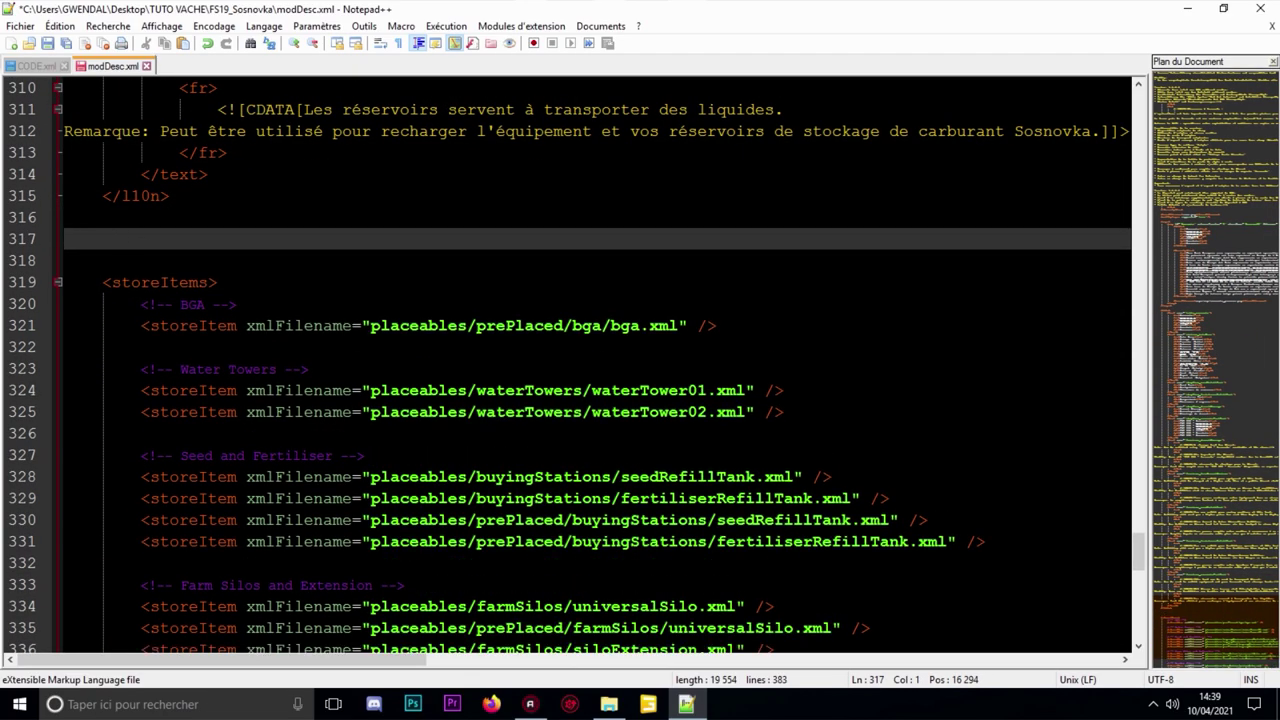
click(27, 66)
click(200, 130)
drag(200, 128, 60, 88)
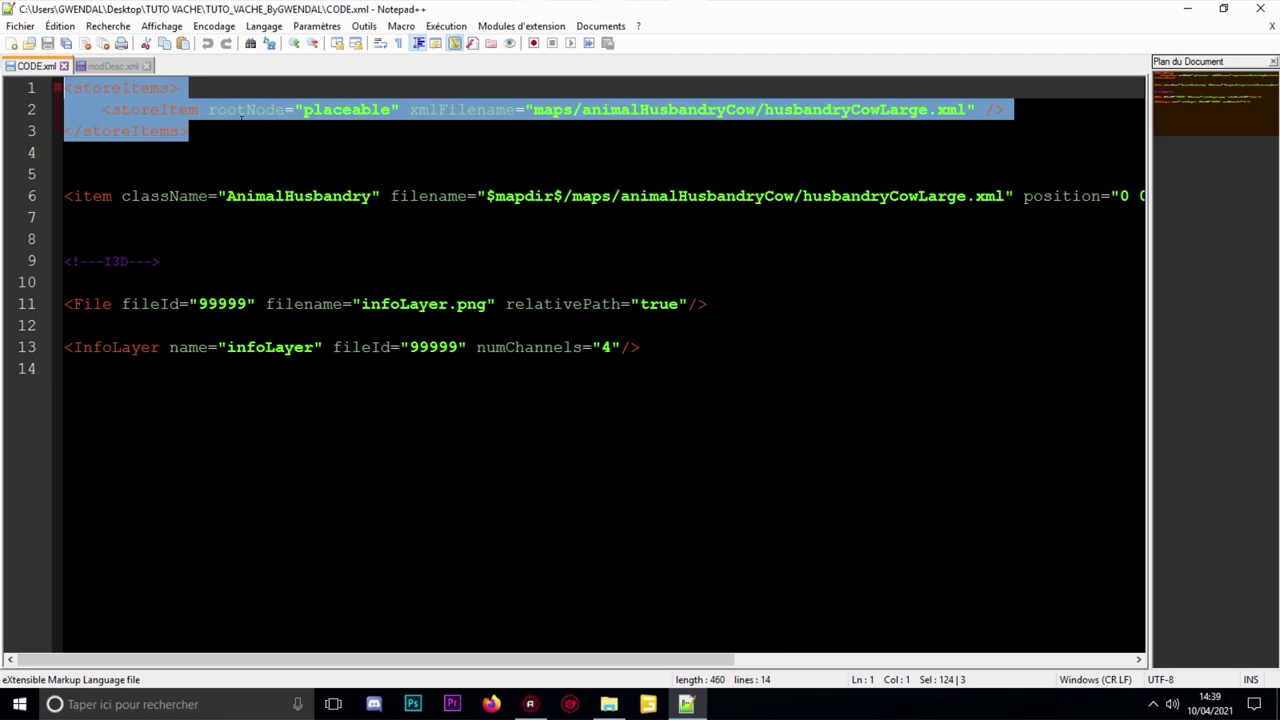
right_click(160, 100)
click(192, 128)
click(113, 66)
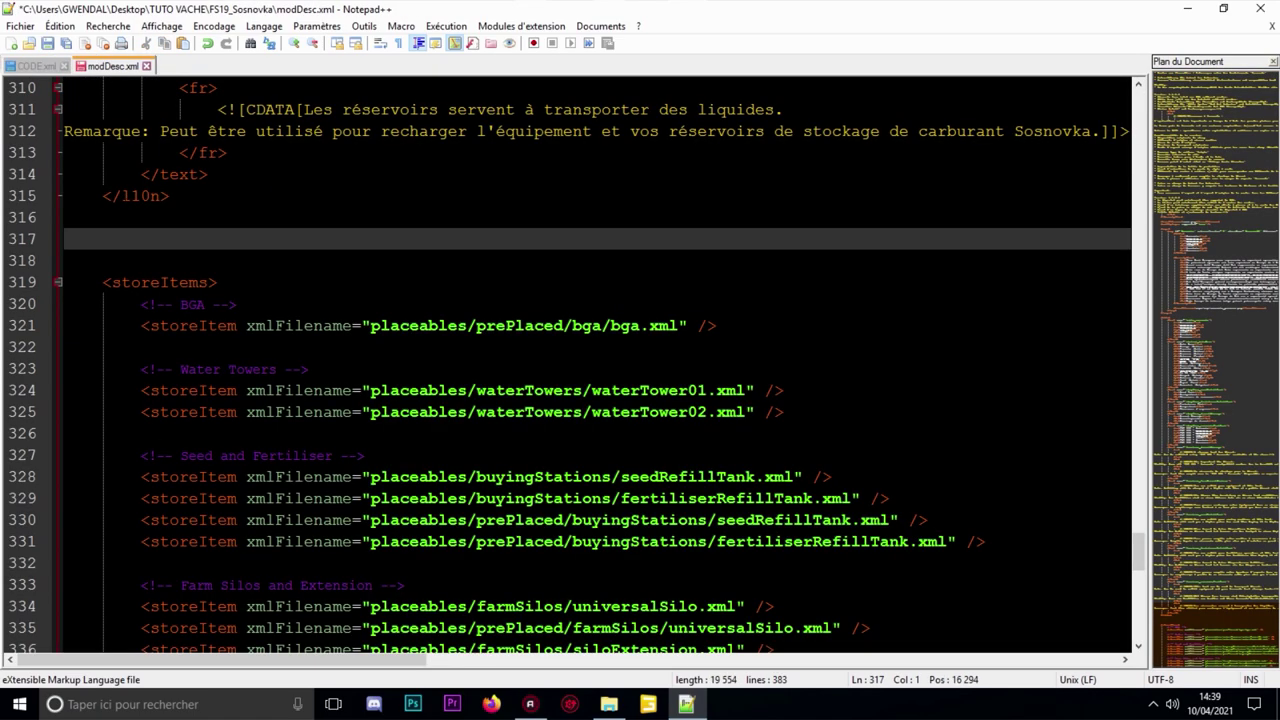
right_click(136, 236)
click(197, 285)
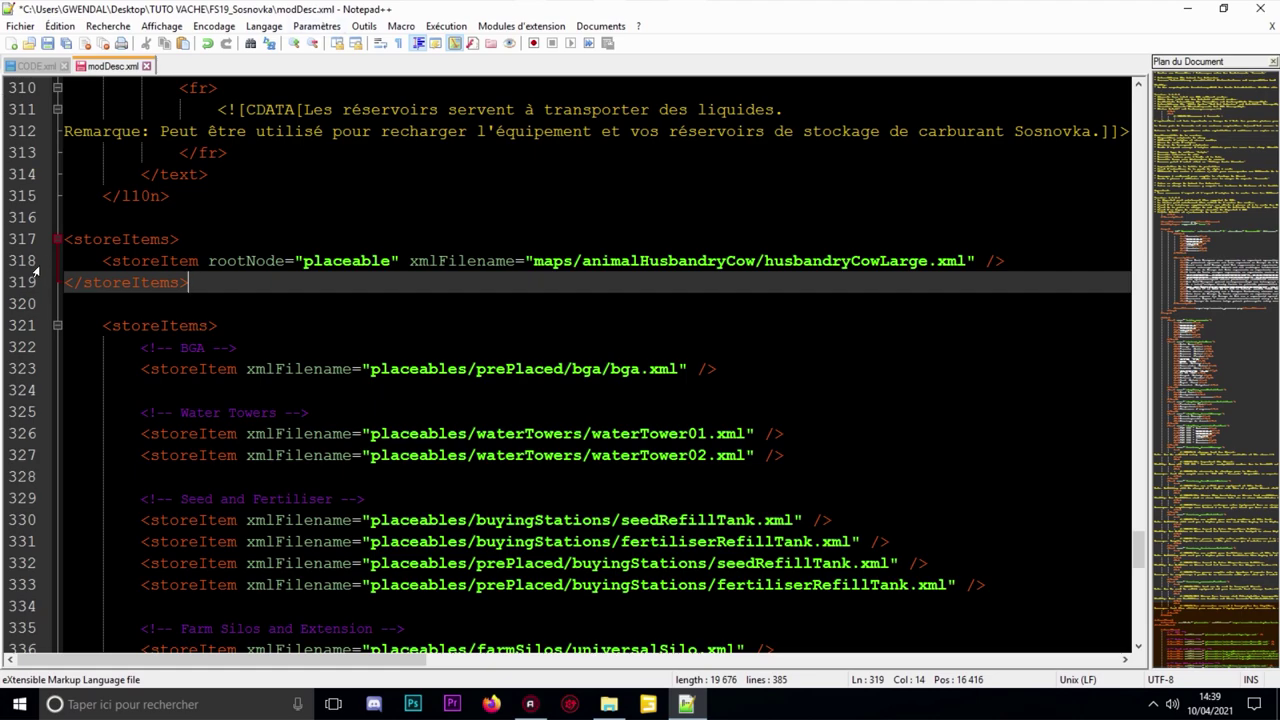
- Delete the pasted storeItems block and the extra blank lines above the existing storeItems section
drag(213, 275, 64, 239)
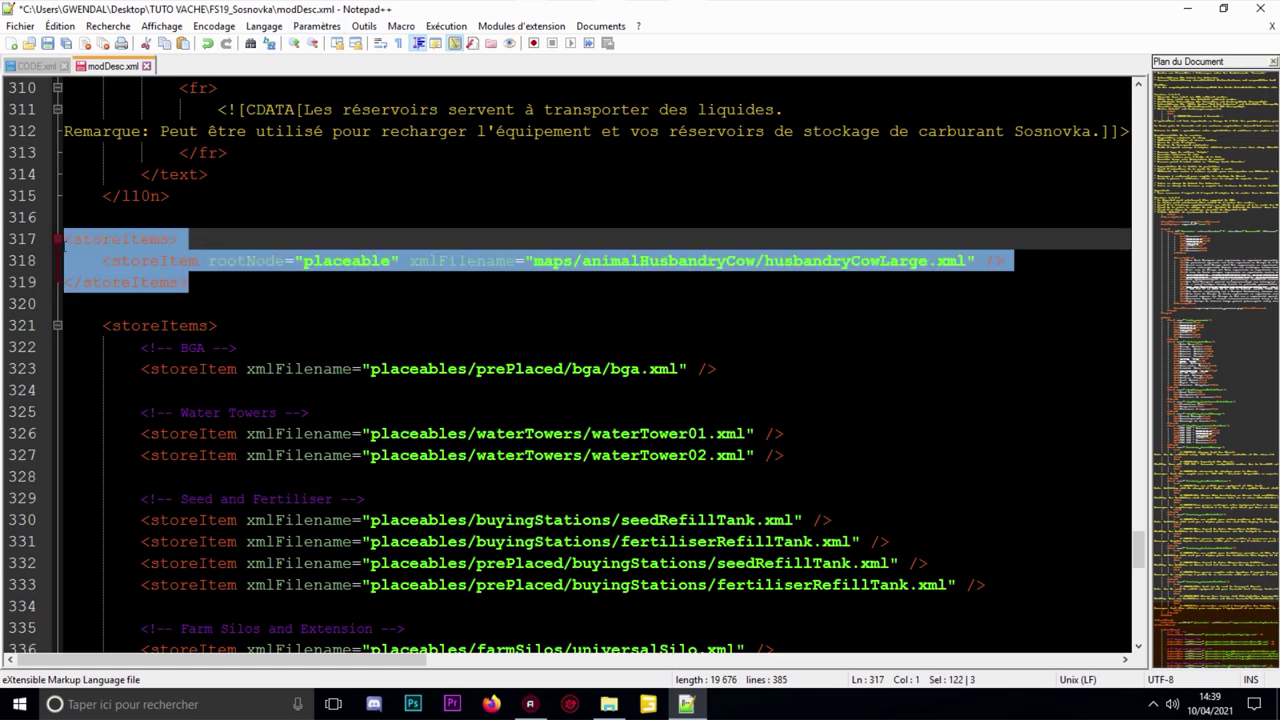
key(BackSpace)
key(BackSpace)
key(BackSpace)
- Copy only the husbandryCowLarge storeItem line from CODE.xml, without the storeItems tags around it
click(189, 239)
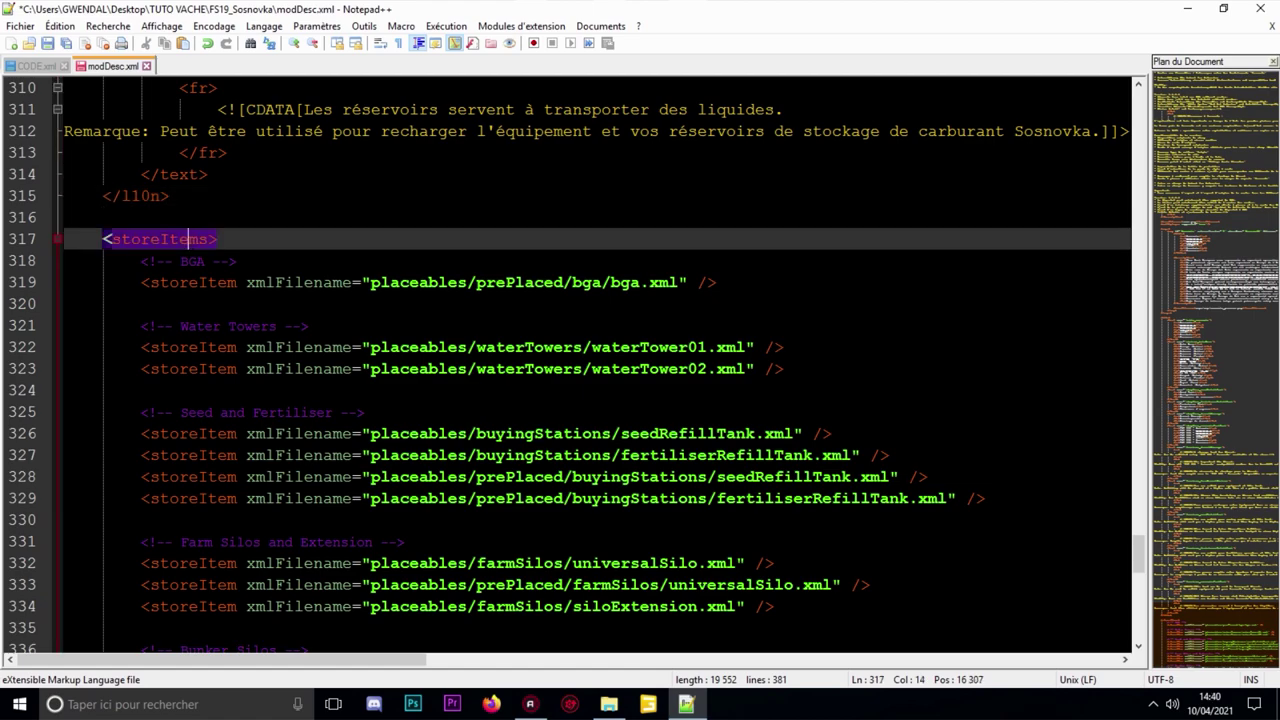
click(218, 239)
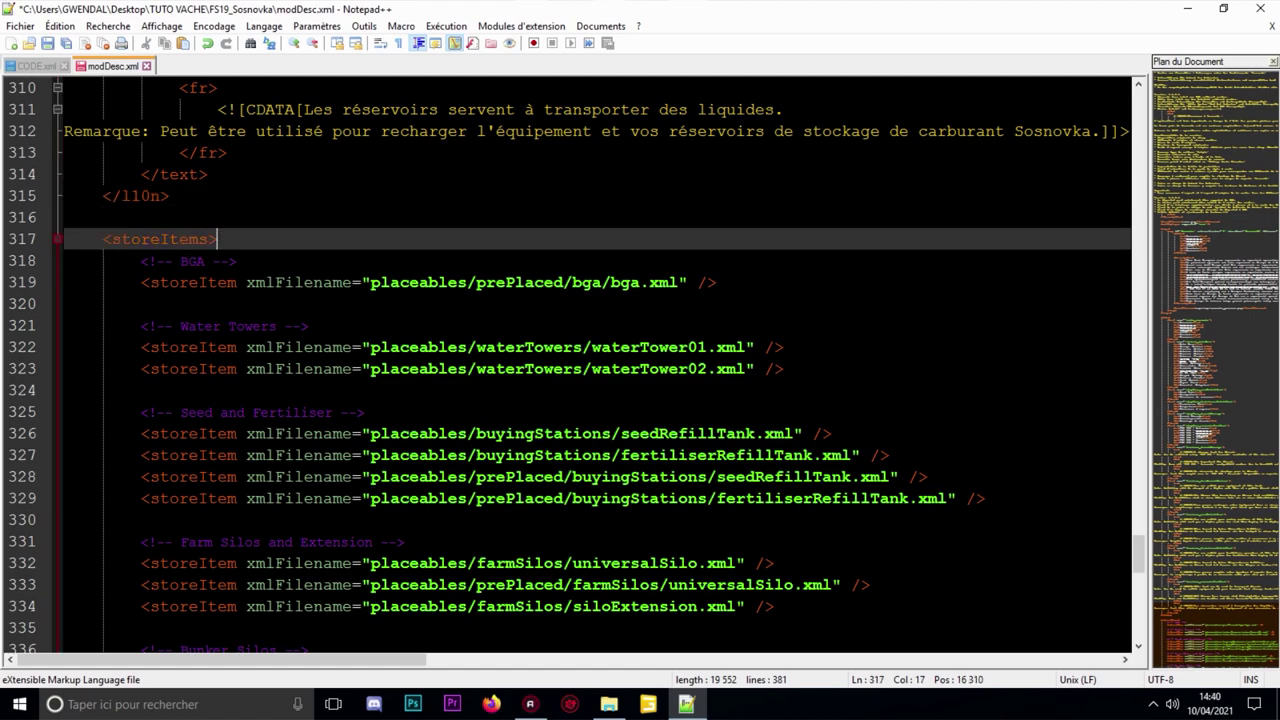
click(50, 66)
click(695, 123)
drag(1006, 109, 104, 109)
right_click(104, 109)
click(150, 134)
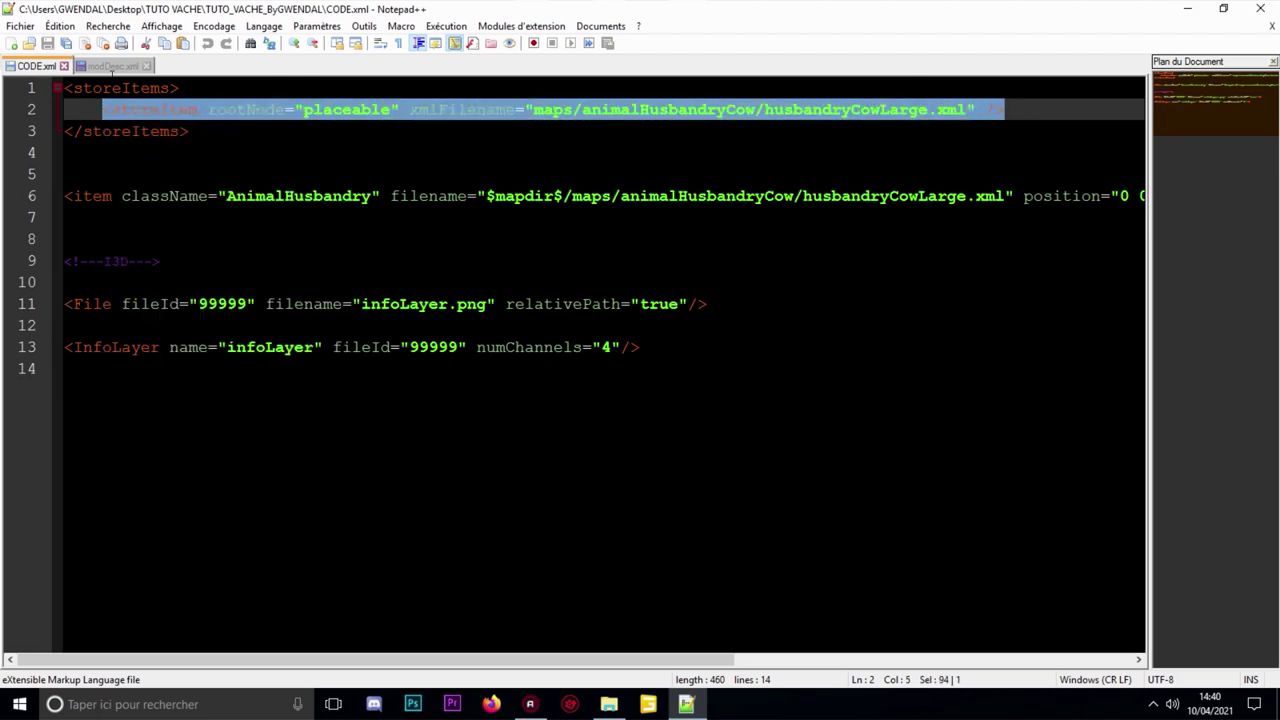
- Insert an empty line in modDesc.xml between the FST990 storeItem and the closing storeItems tag
click(112, 66)
scroll(253, 237, down, 15)
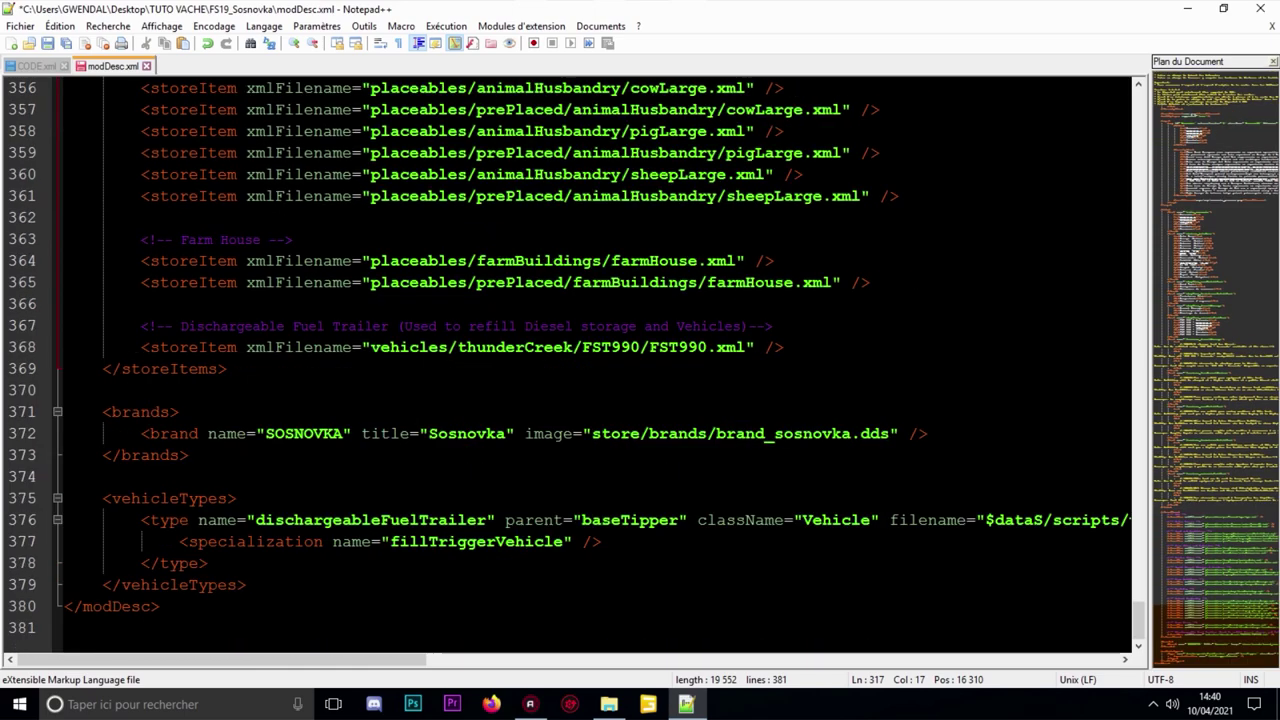
click(175, 368)
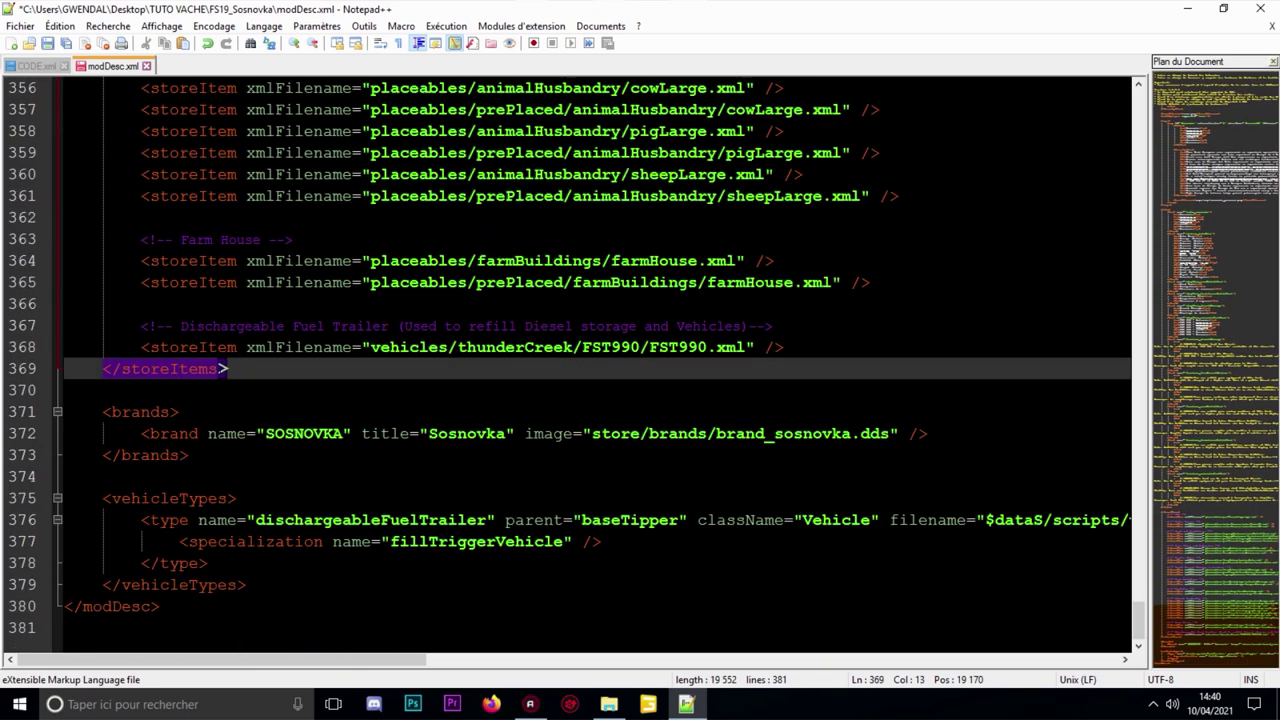
click(215, 347)
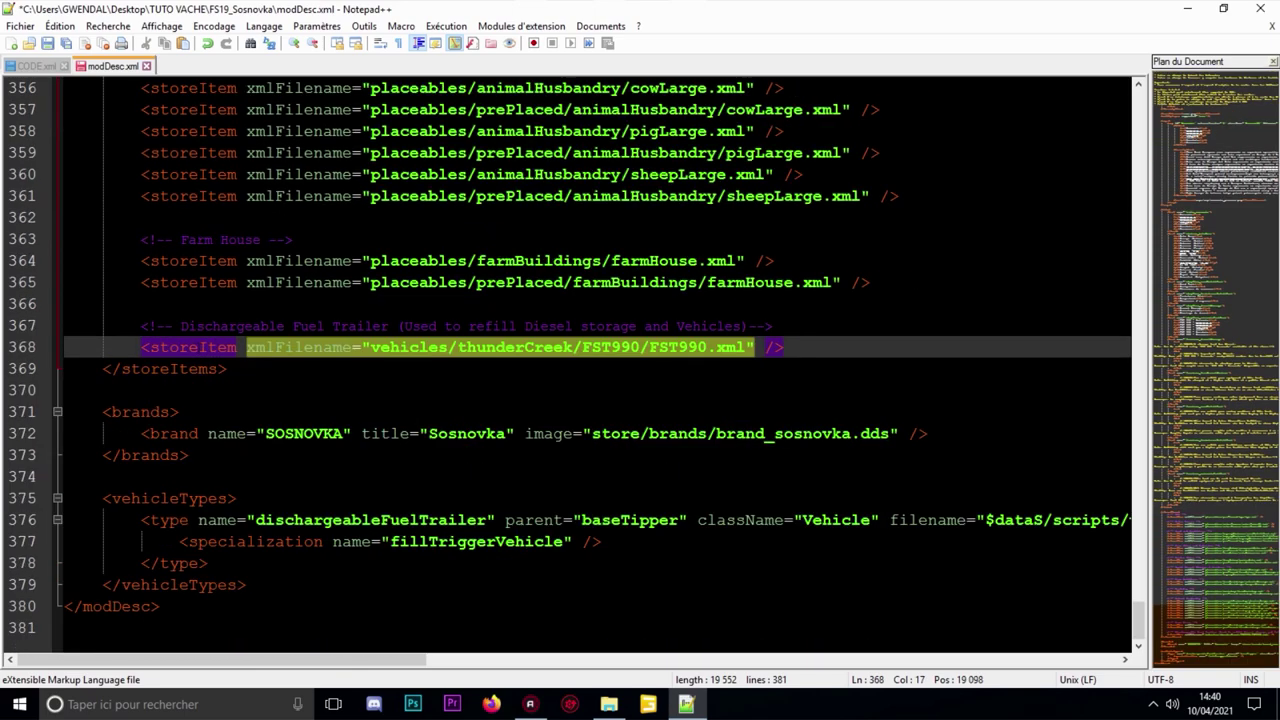
click(104, 369)
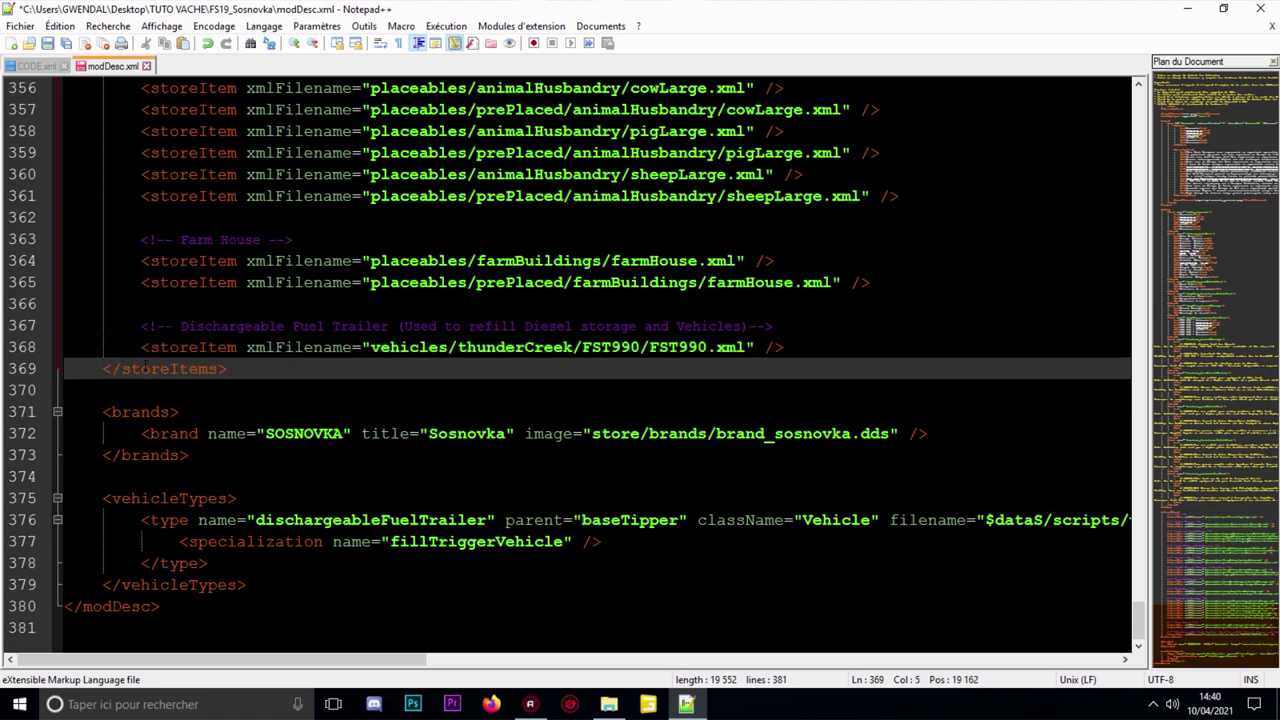
key(Return)
key(Up)
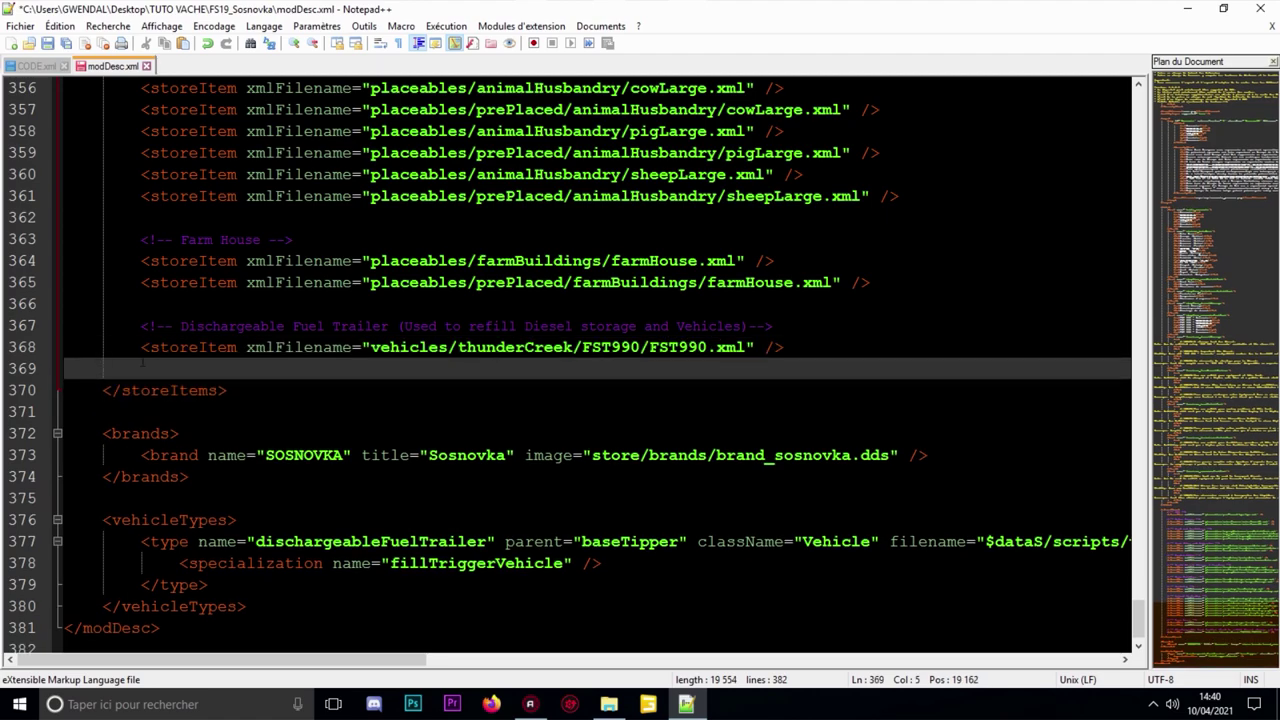